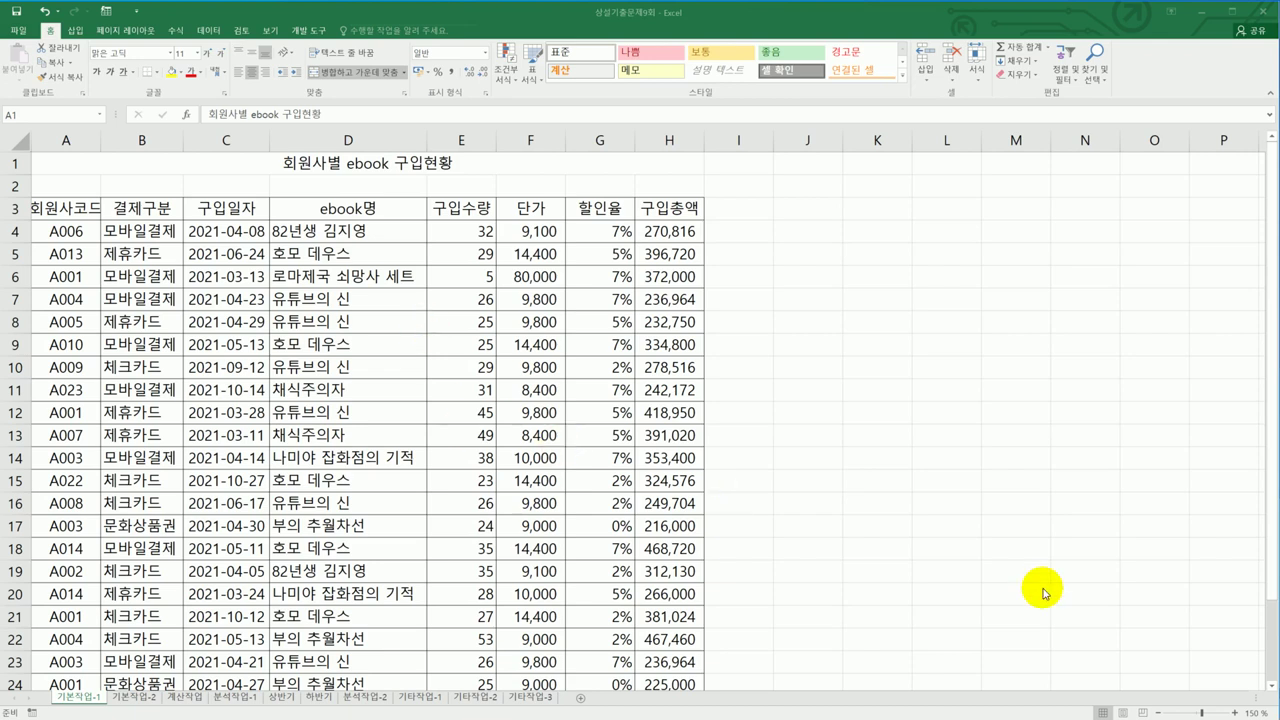
- Enter the criteria heading 조건 in cell A30, below the ebook purchase table
left_click_drag(40, 208, 675, 645)
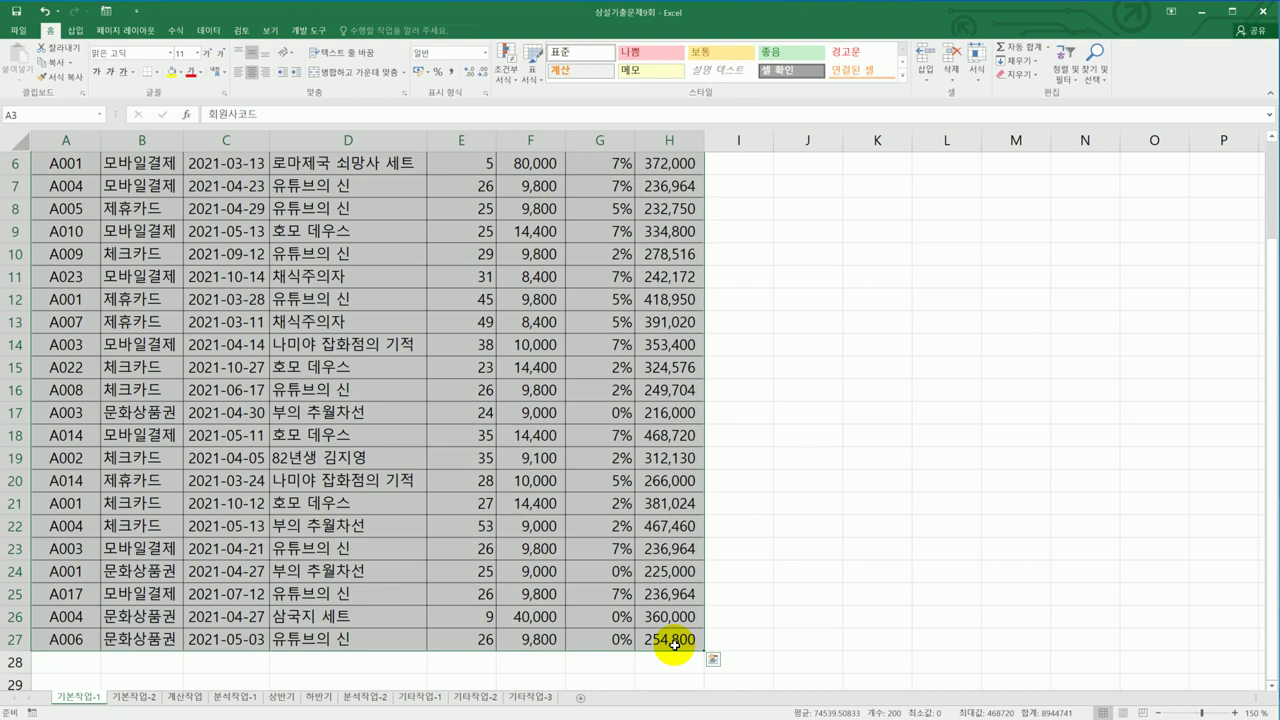
scroll(400, 466, "down", 3)
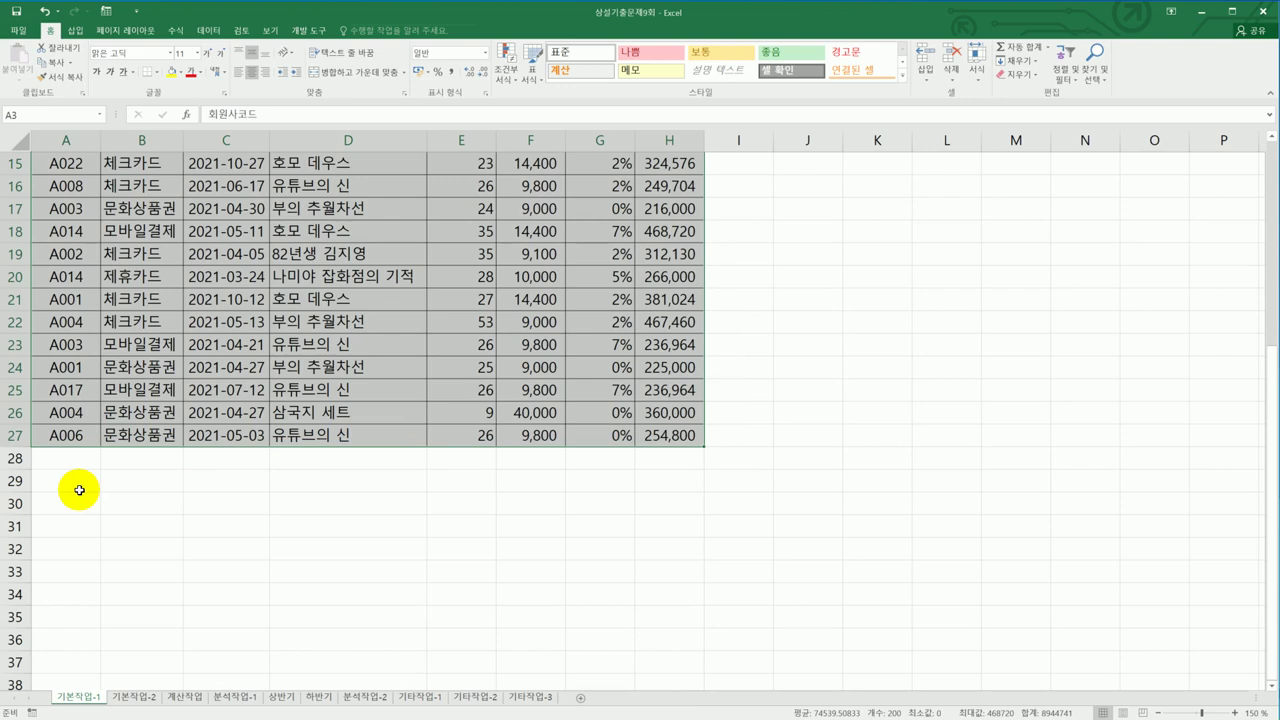
left_click(64, 566)
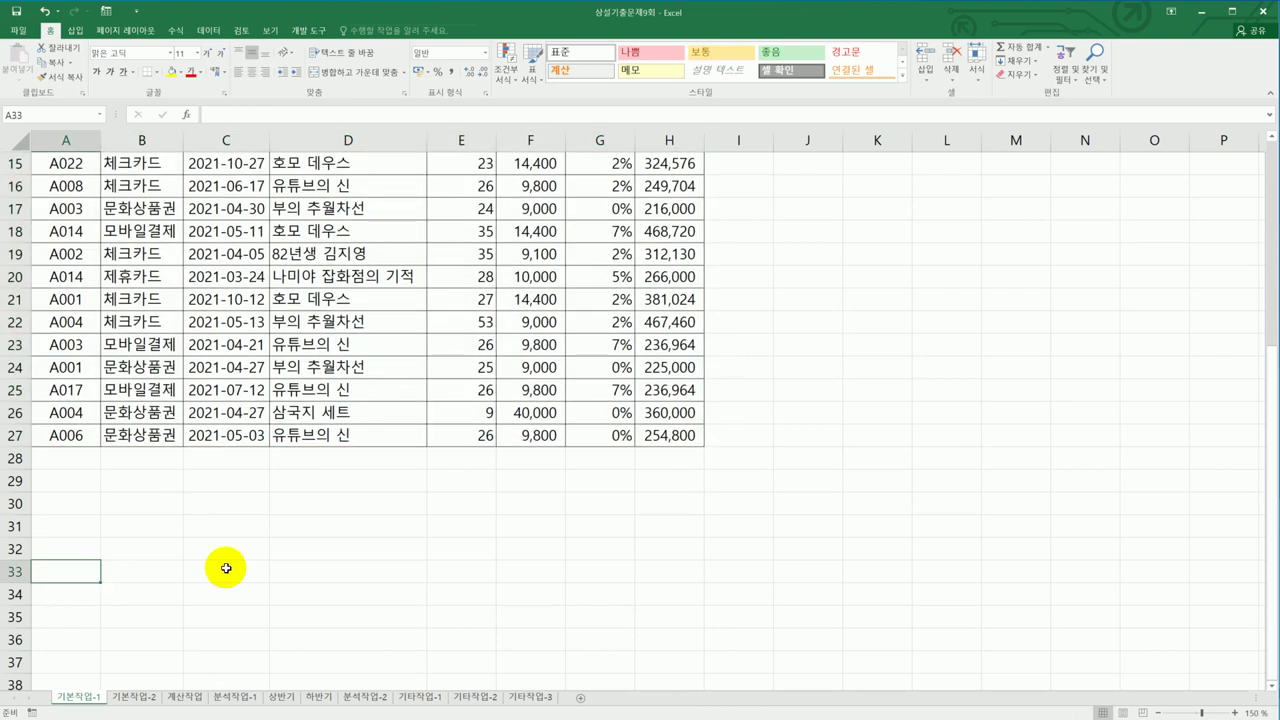
left_click(79, 509)
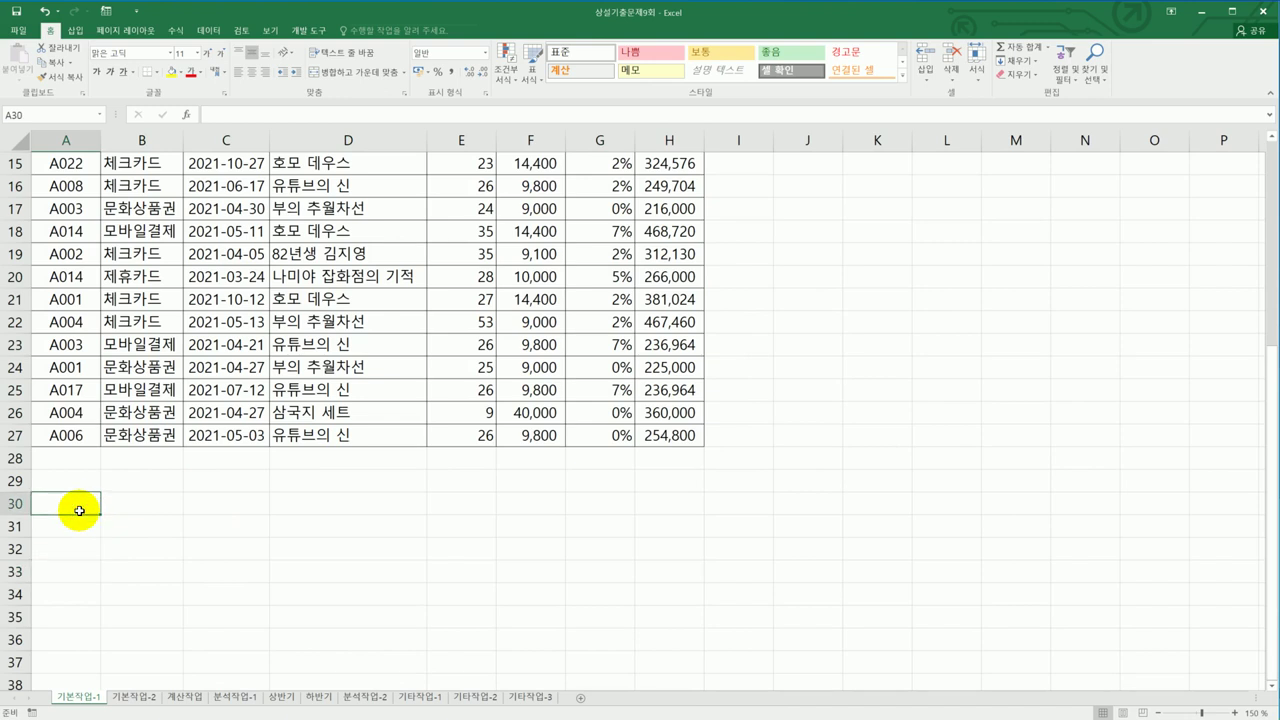
type("wh")
key("BackSpace")
key("BackSpace")
key("Hangul")
type("조건")
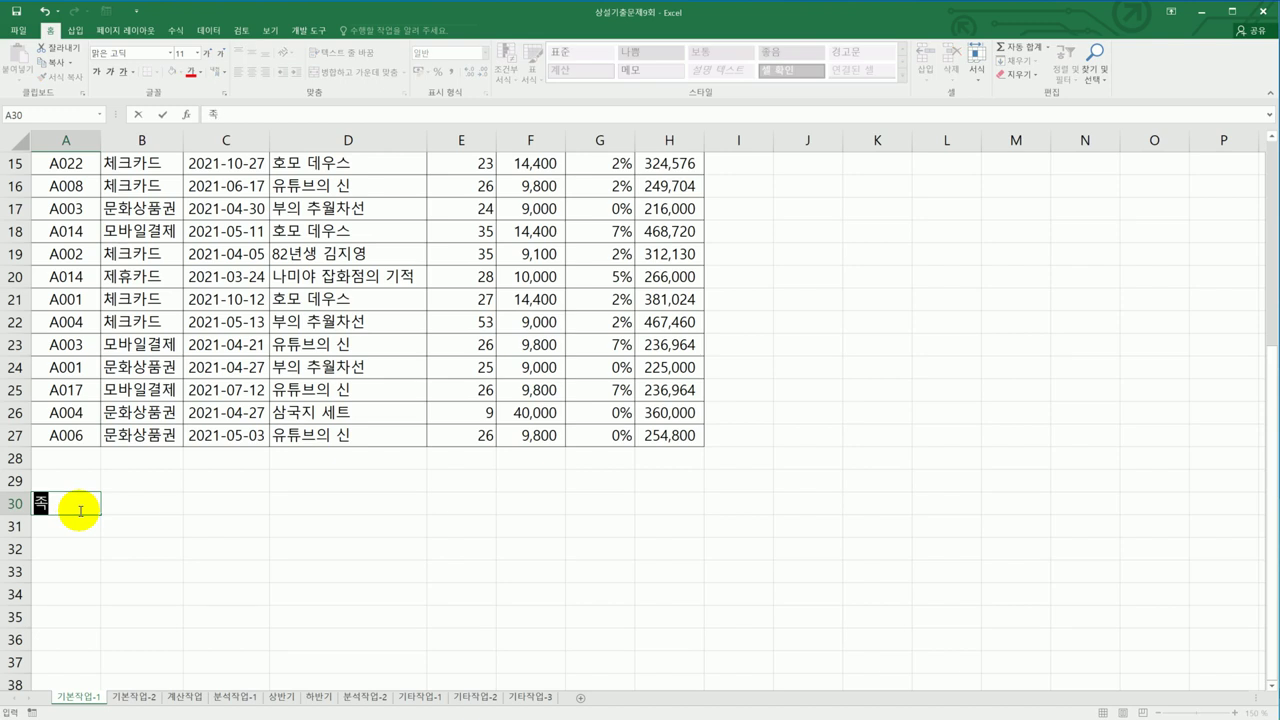
key("Return")
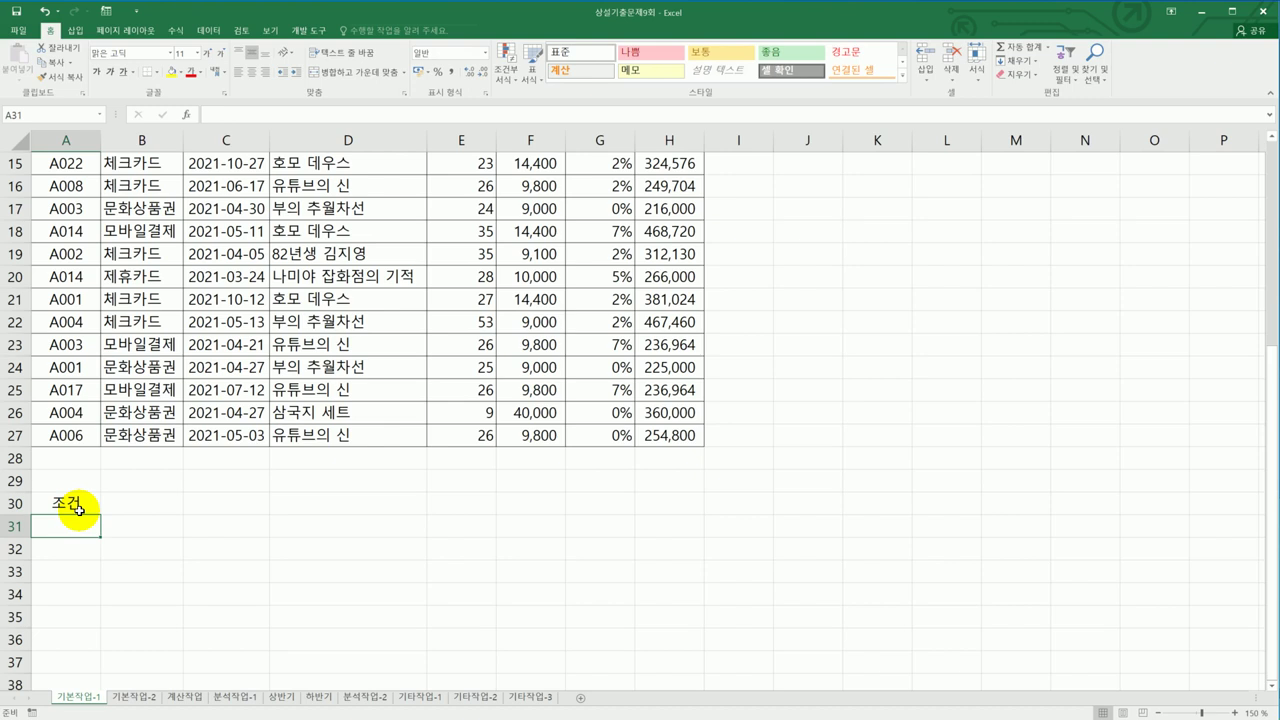
- Start a RANK.EQ formula in cell A31 with H4, the first 구입총액 value, as the number to rank
type("=")
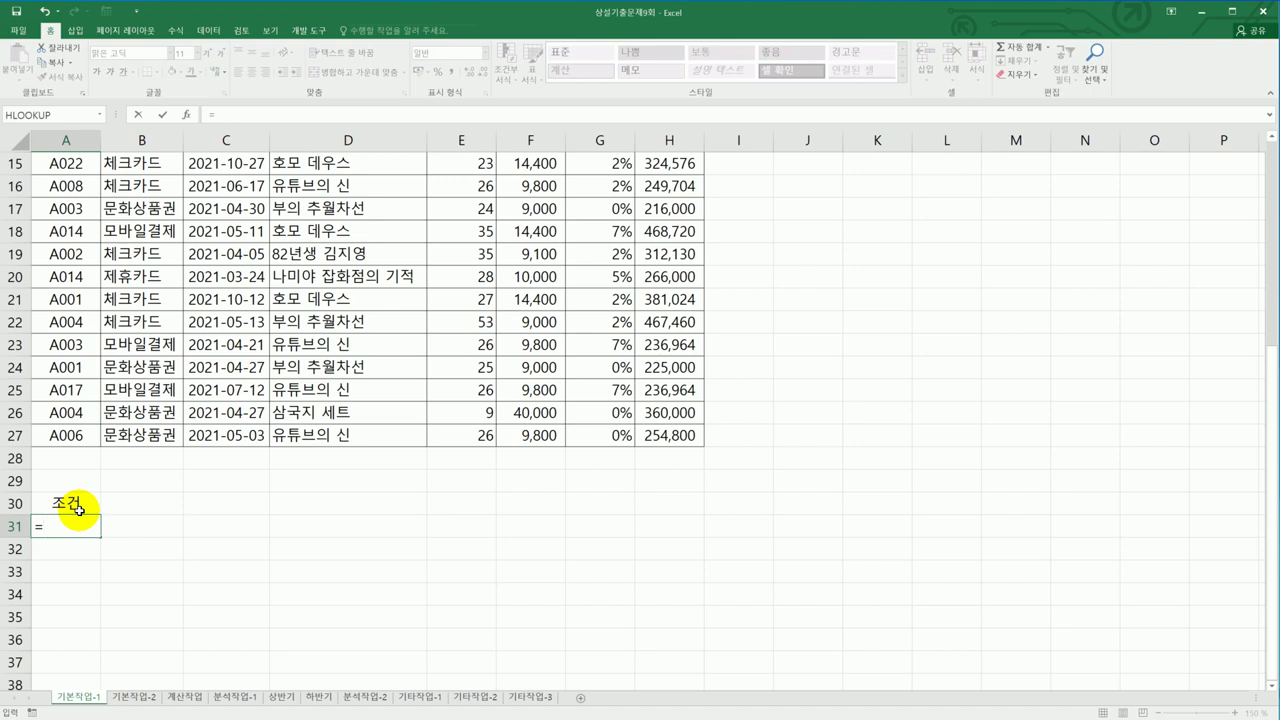
type("rank.eq")
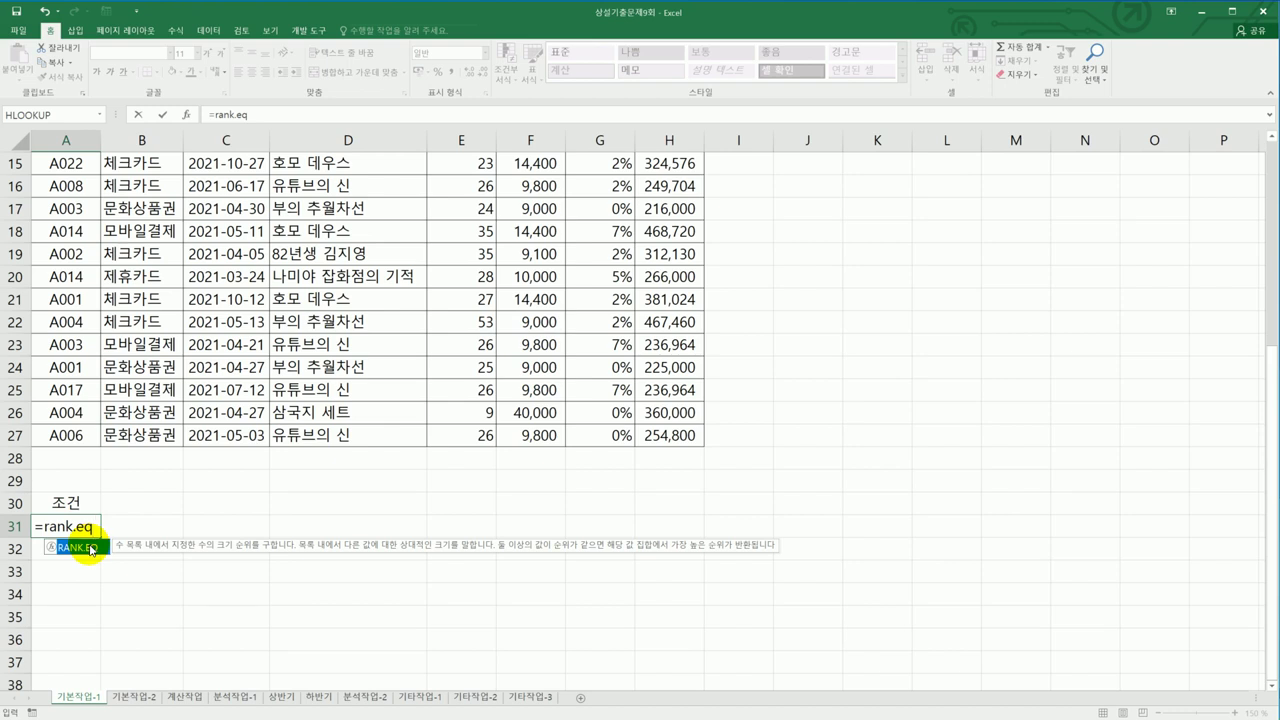
double_click(92, 549)
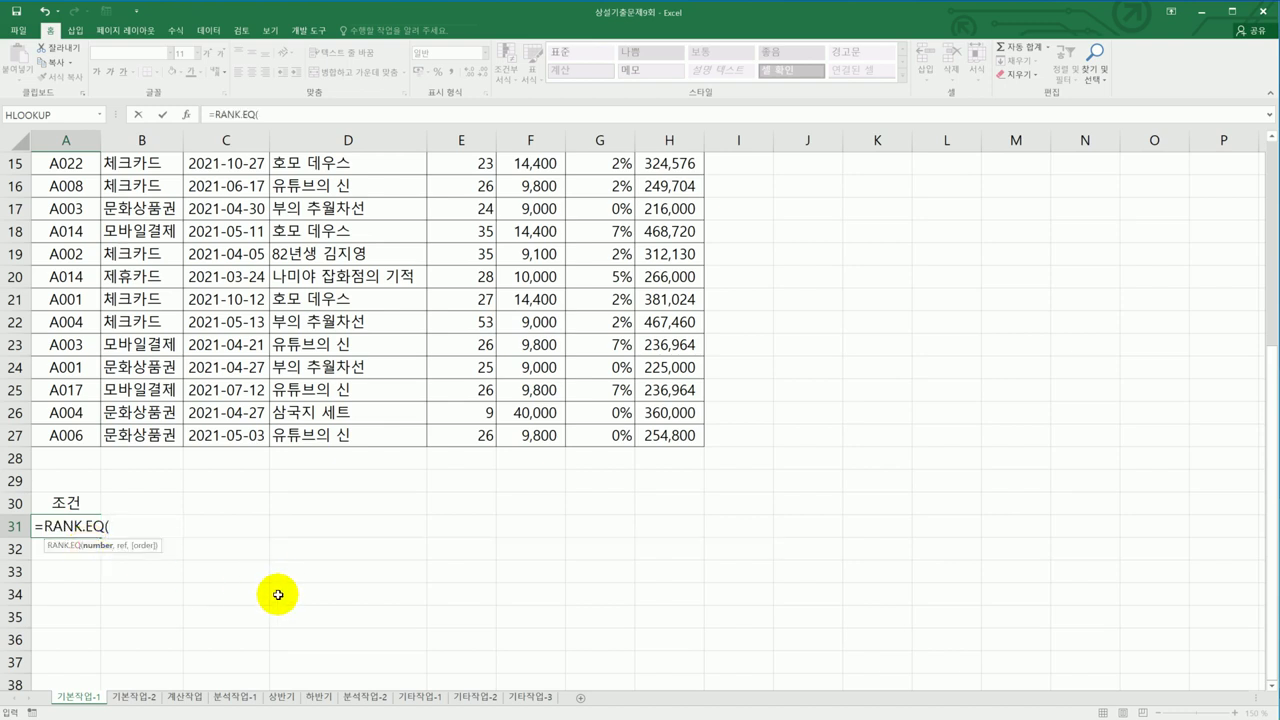
scroll(278, 595, "up", 2)
scroll(278, 595, "up", 3)
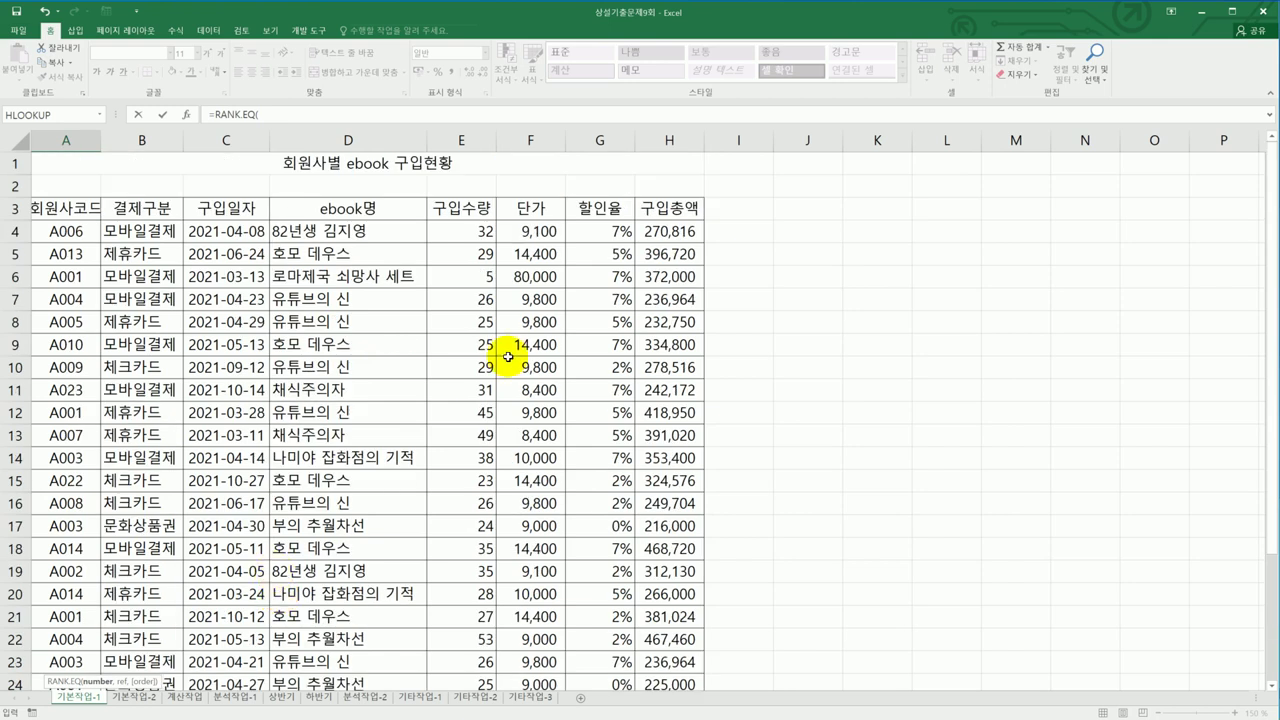
left_click(647, 234)
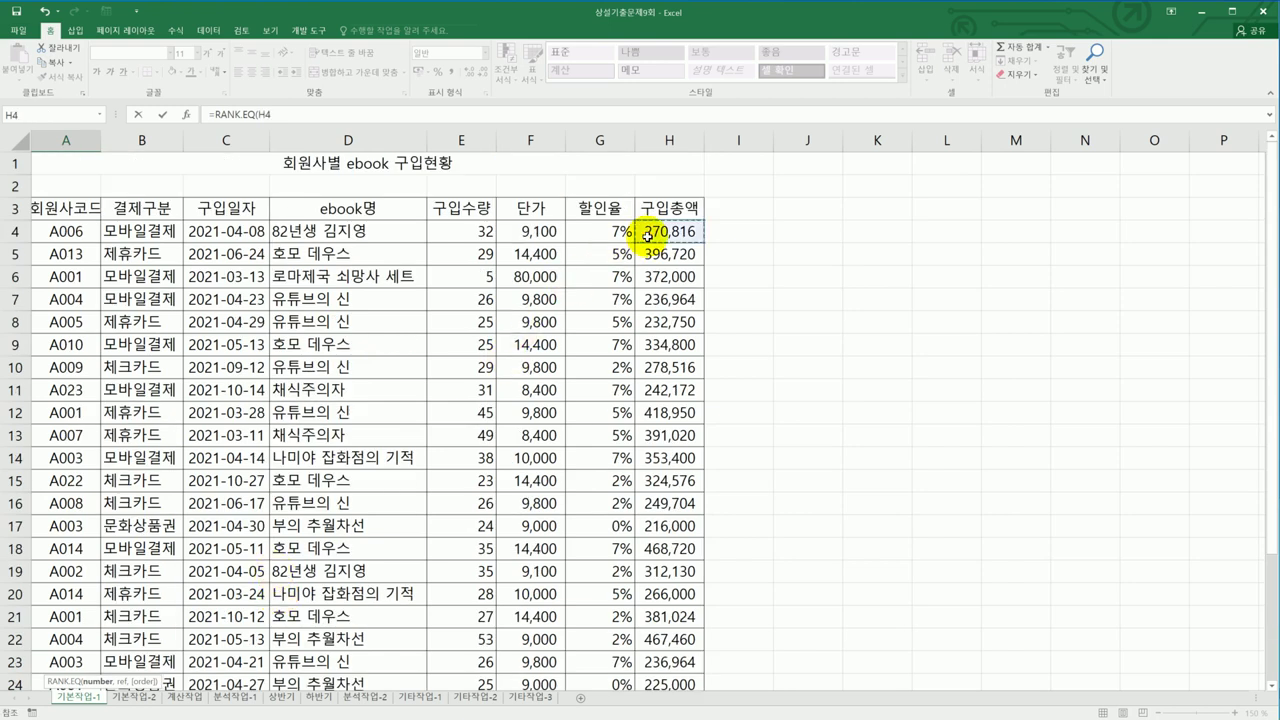
type(",")
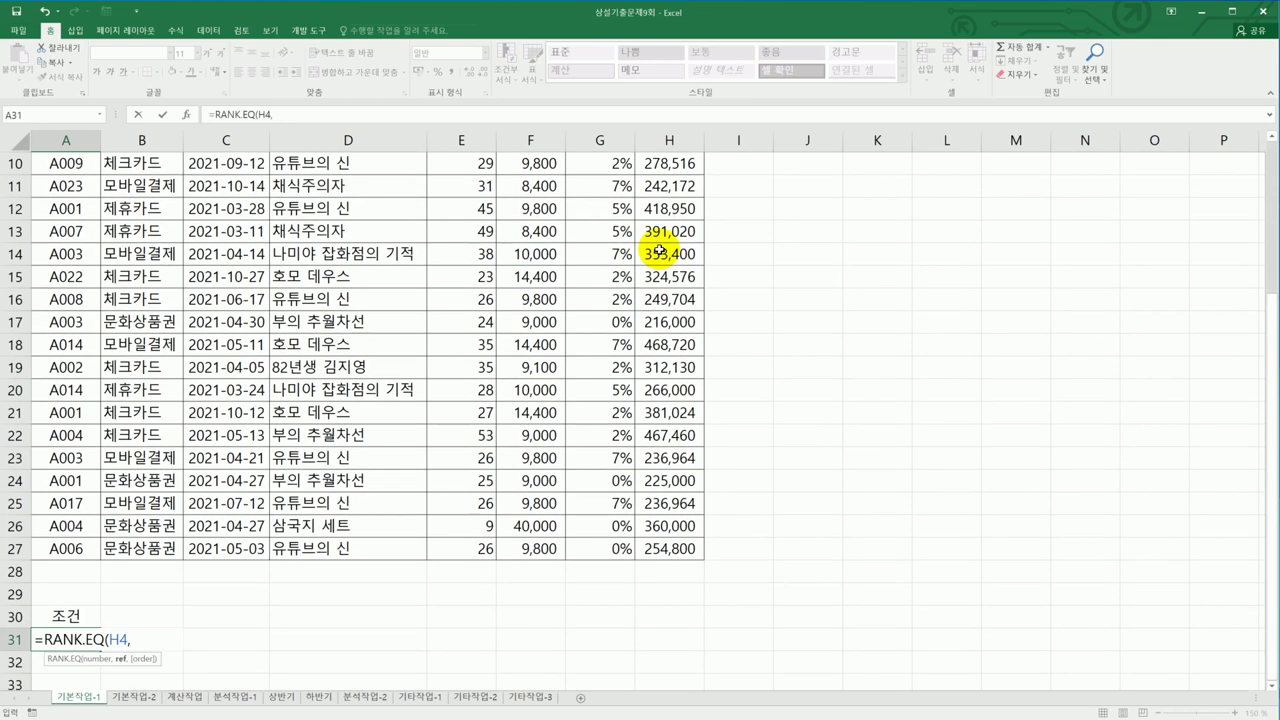
- Complete the rank formula with the absolute range $H$4:$H$27 and descending order 0
scroll(670, 265, "up", 2)
left_click(669, 163)
left_click_drag(676, 343, 662, 643)
scroll(228, 657, "down", 1)
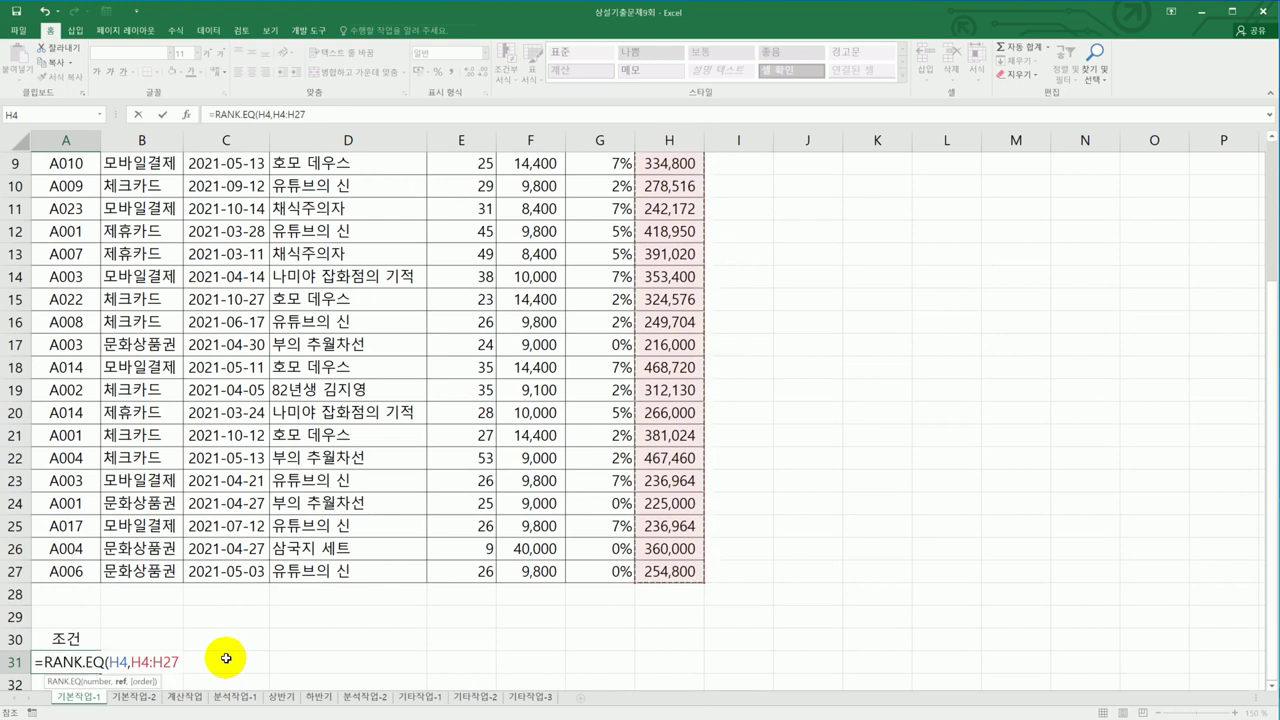
scroll(226, 658, "down", 1)
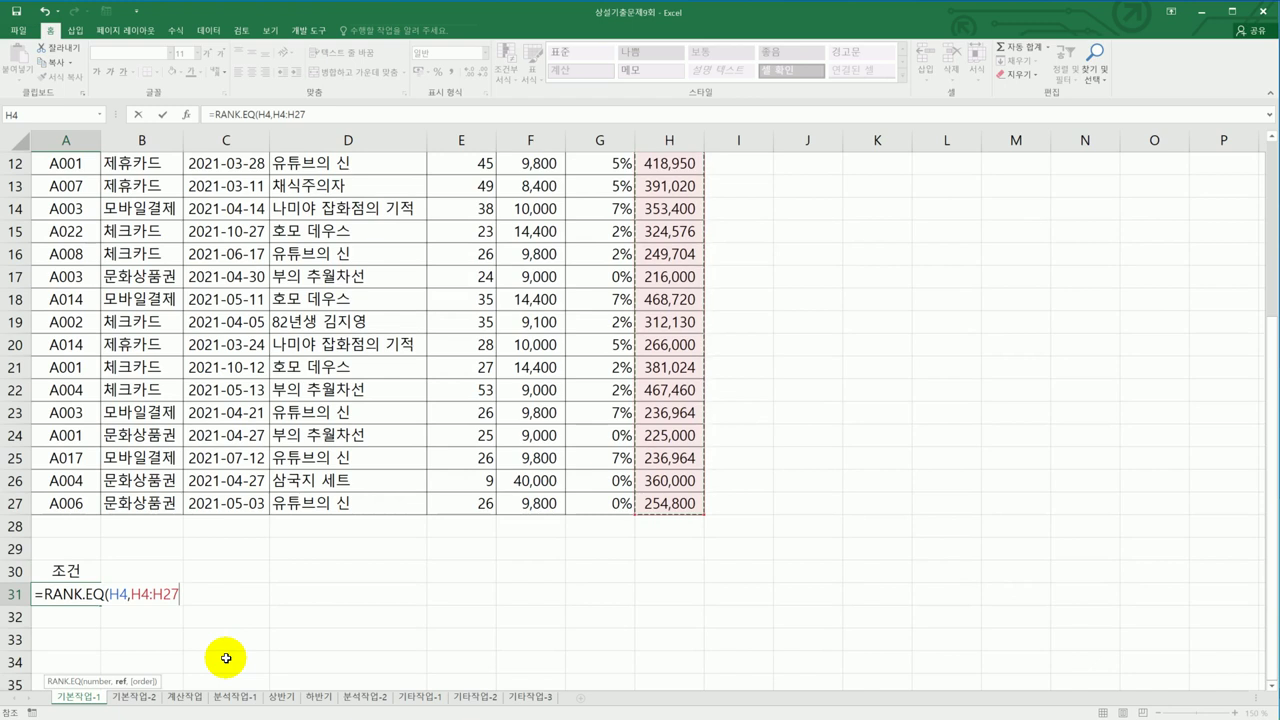
key("F4")
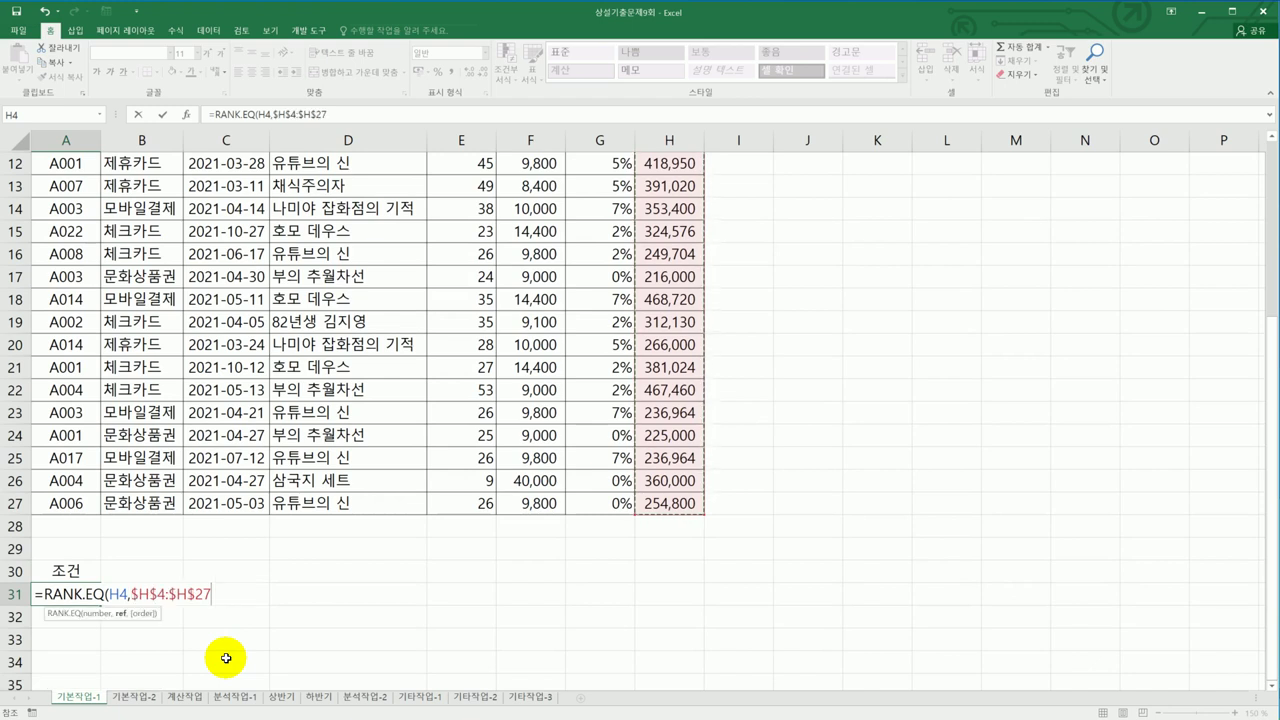
type(",")
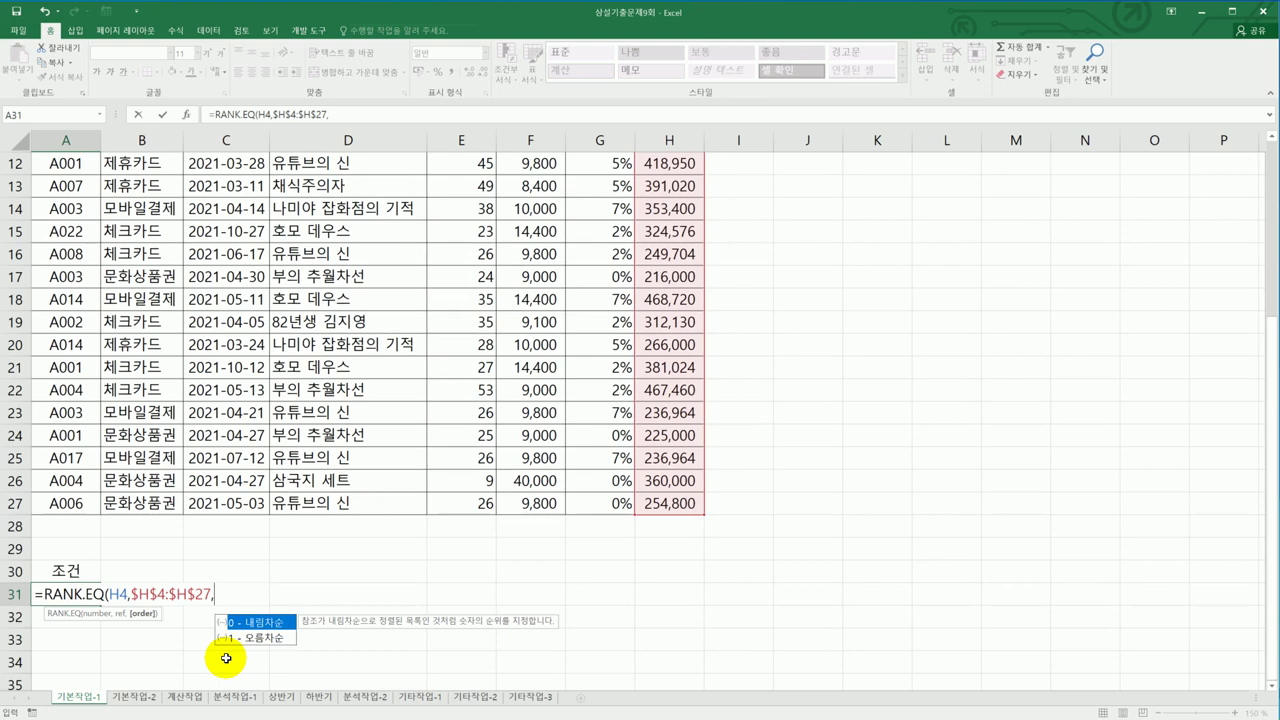
type("0)")
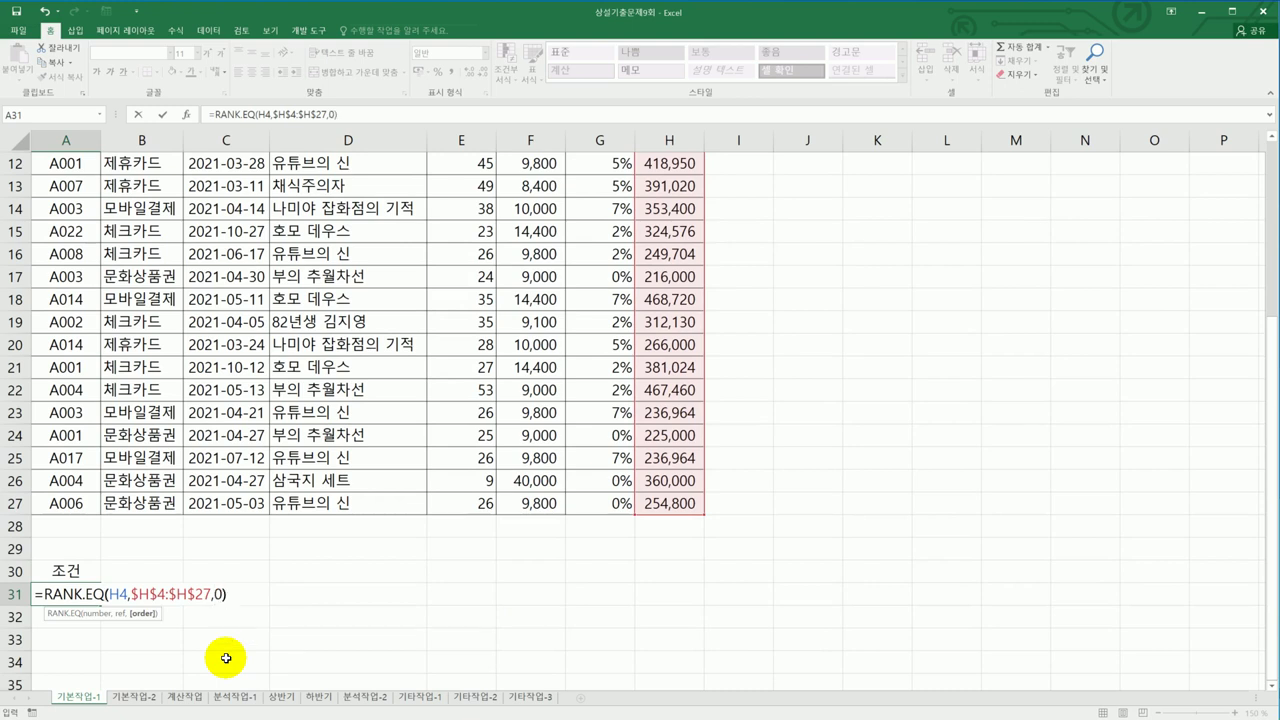
key("Return")
key("Up")
- Wrap the rank formula in A31 in an AND function and require the rank to be <=10
scroll(226, 658, "up", 4)
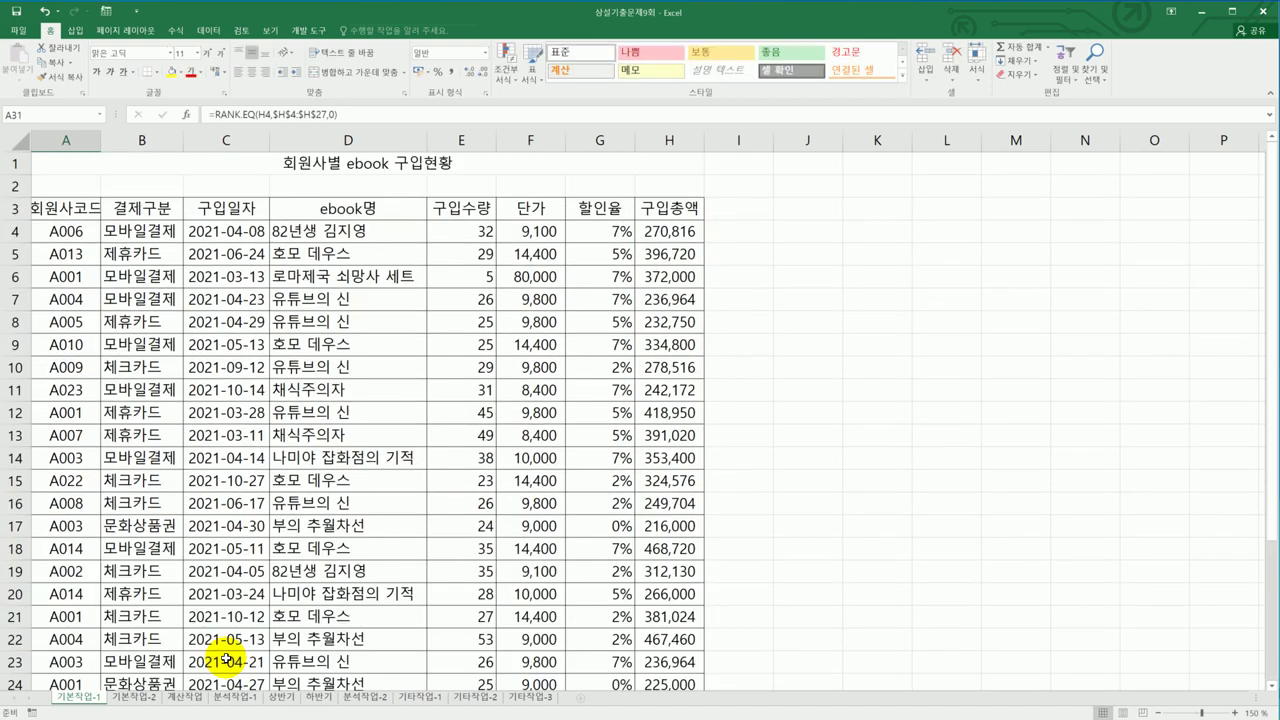
scroll(226, 658, "down", 3)
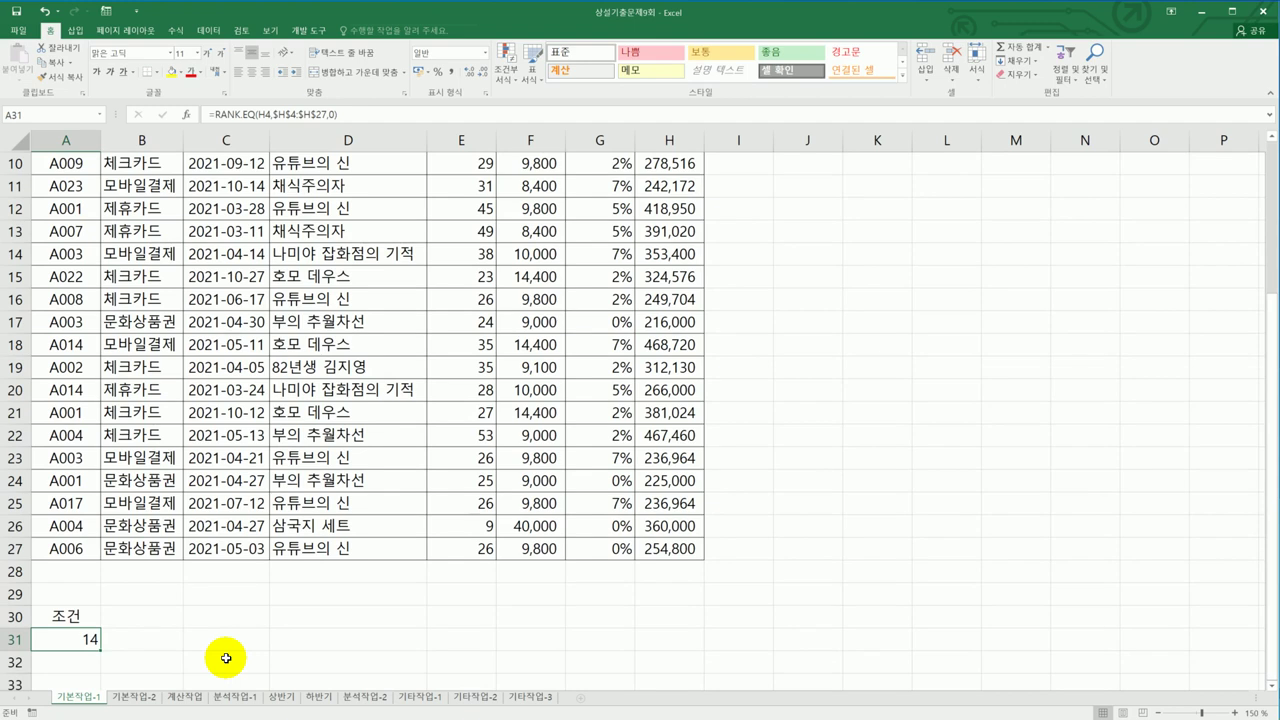
double_click(70, 643)
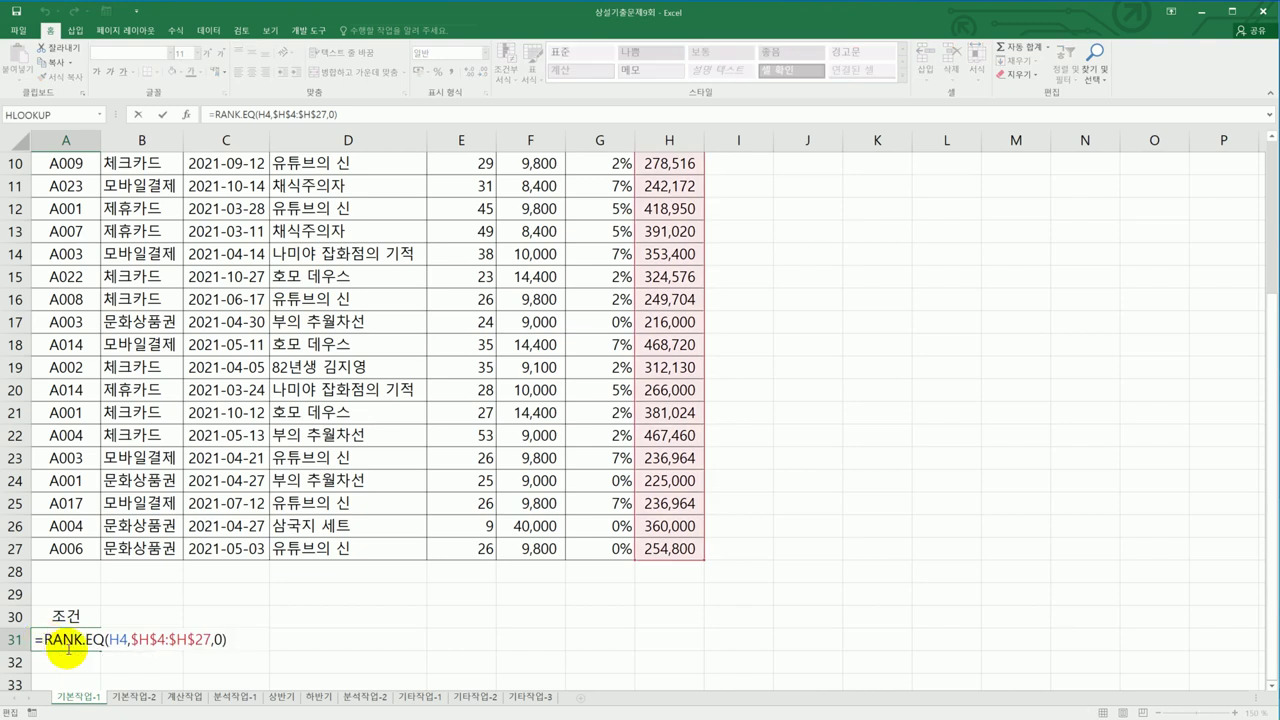
type("an")
key("Tab")
type("<=10")
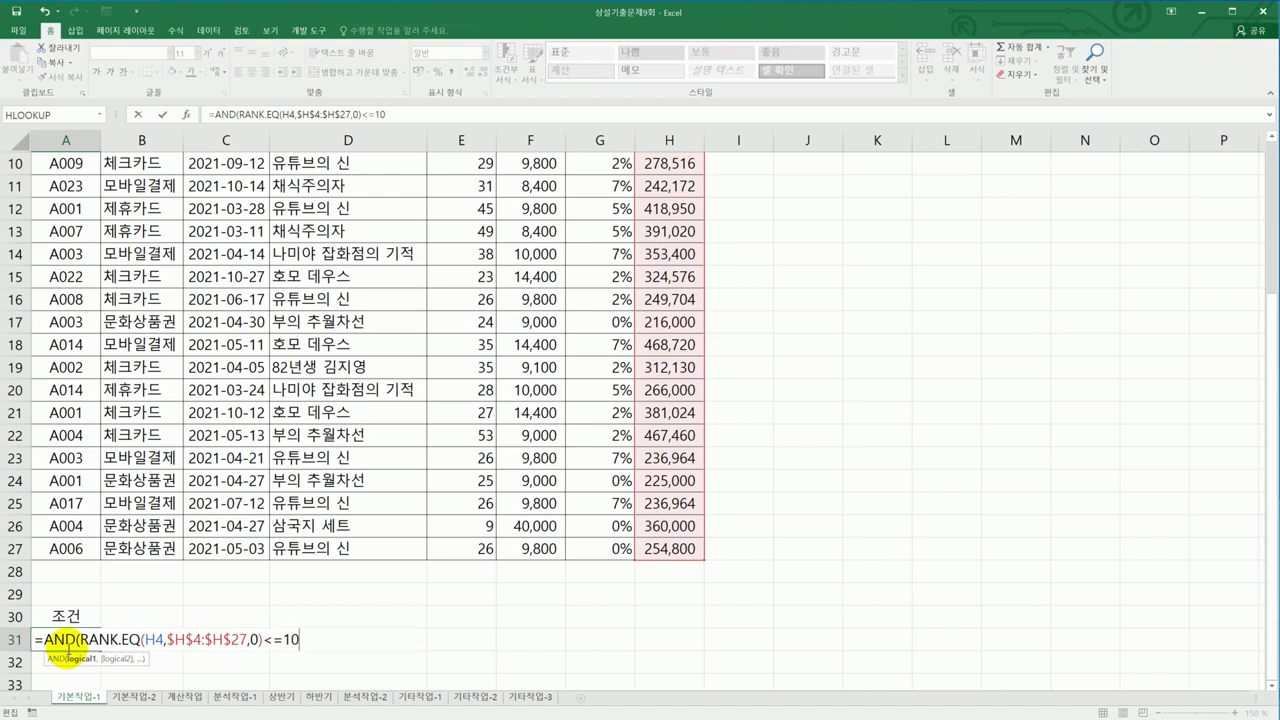
- Add the second AND condition OR(E4<10,E4>=30) on 구입수량 and complete the formula in A31
type(",")
type("or(")
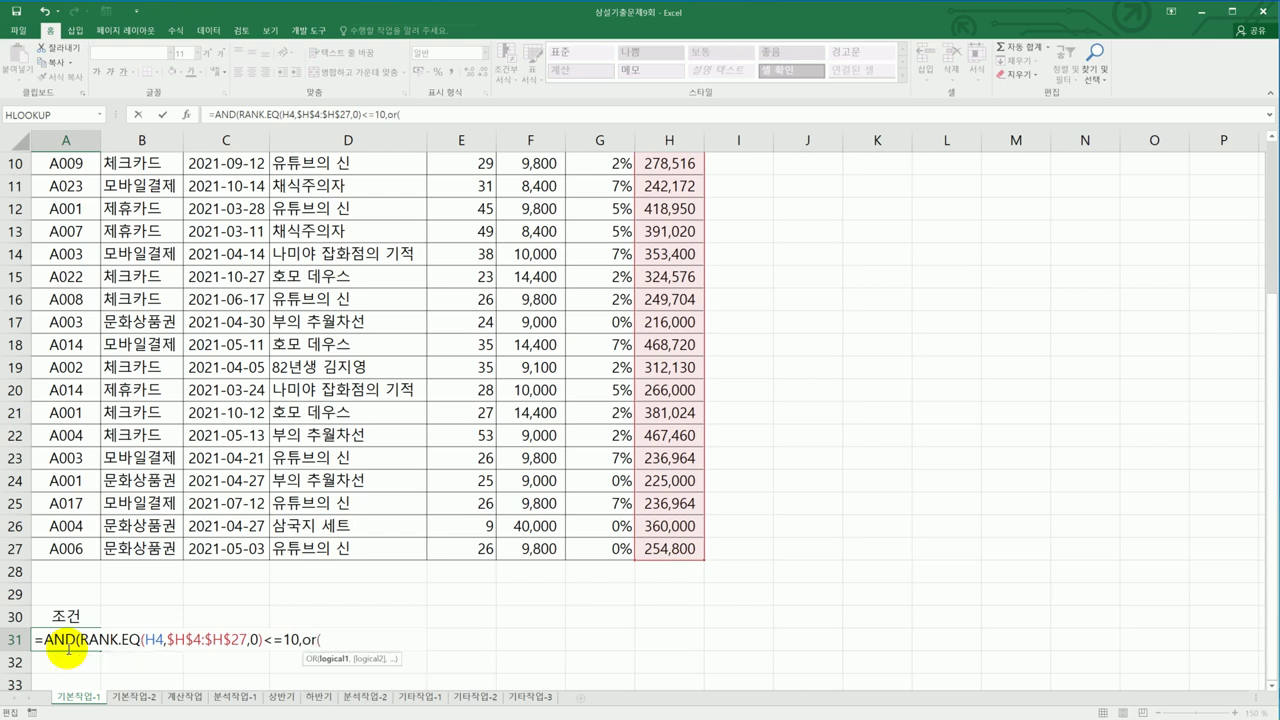
scroll(106, 525, "up", 3)
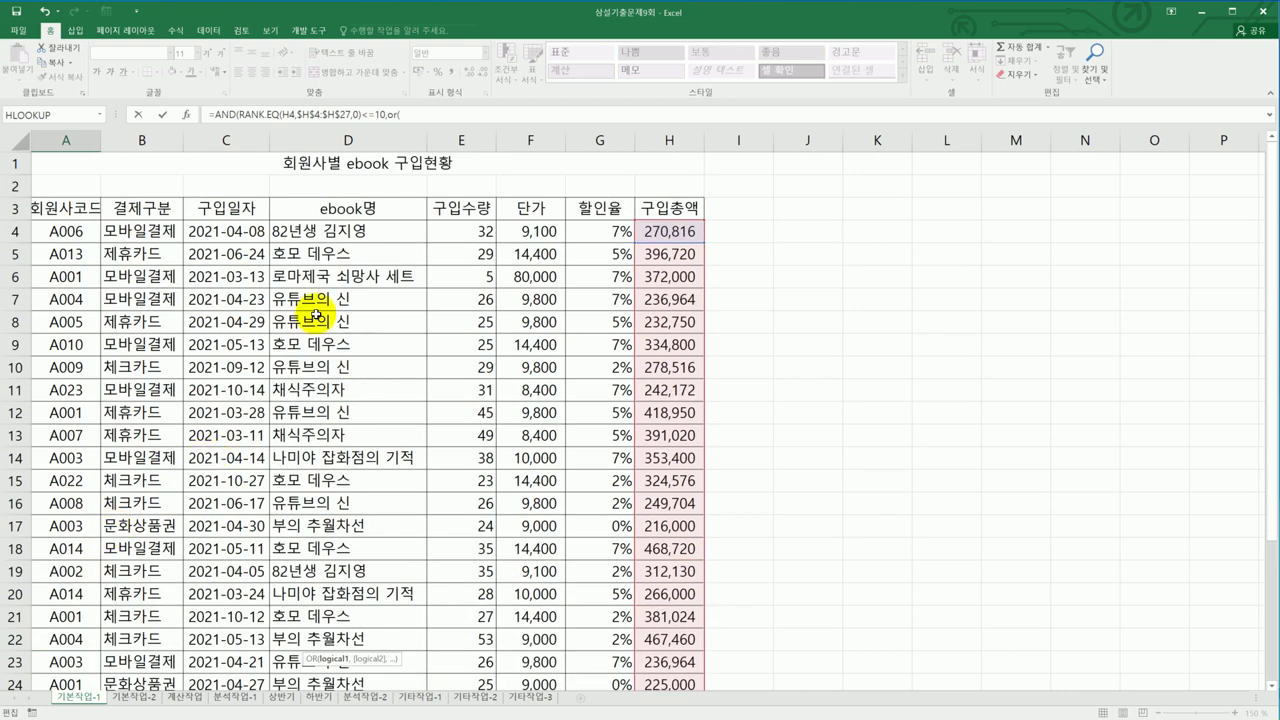
left_click(451, 224)
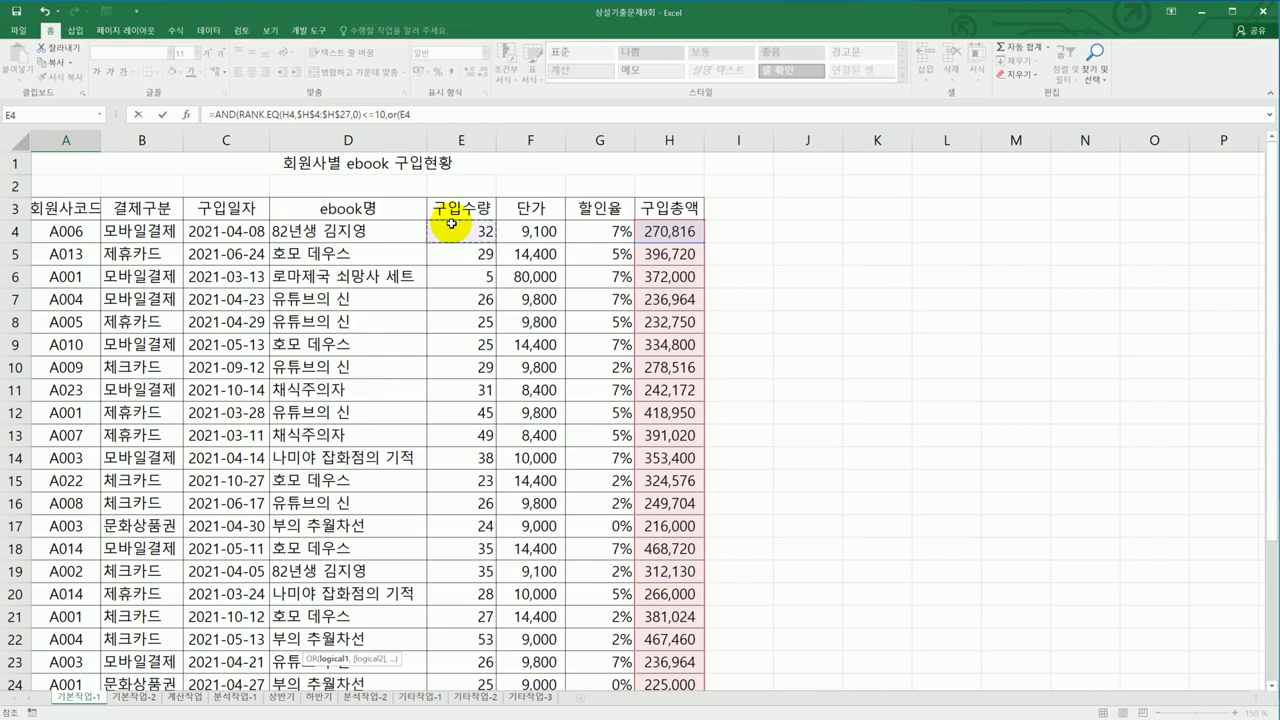
type("<10,")
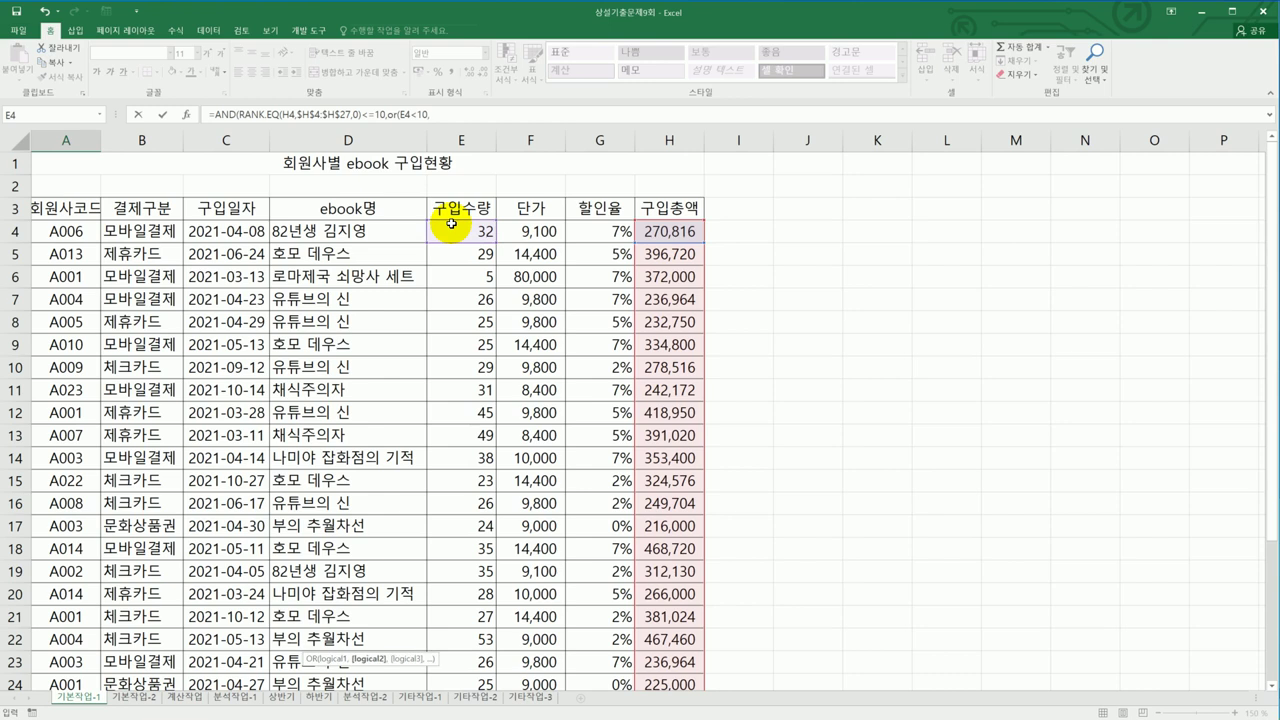
scroll(451, 224, "down", 4)
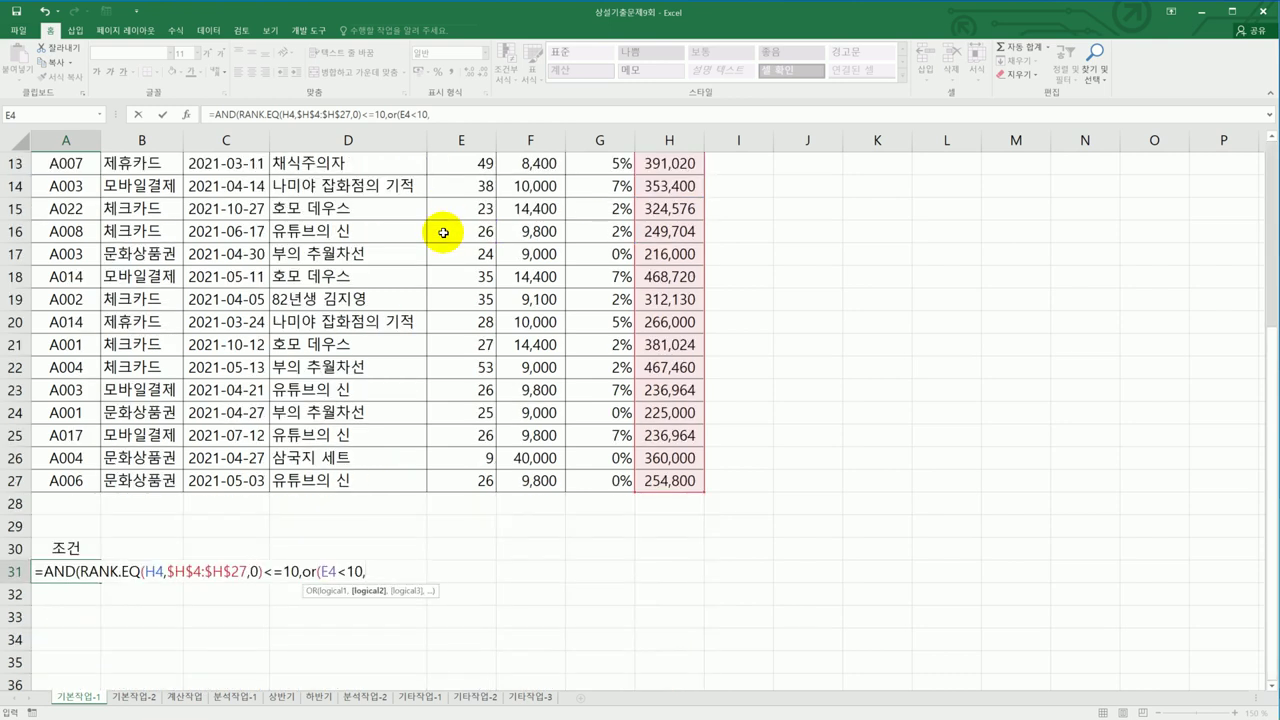
scroll(443, 232, "up", 4)
left_click(455, 232)
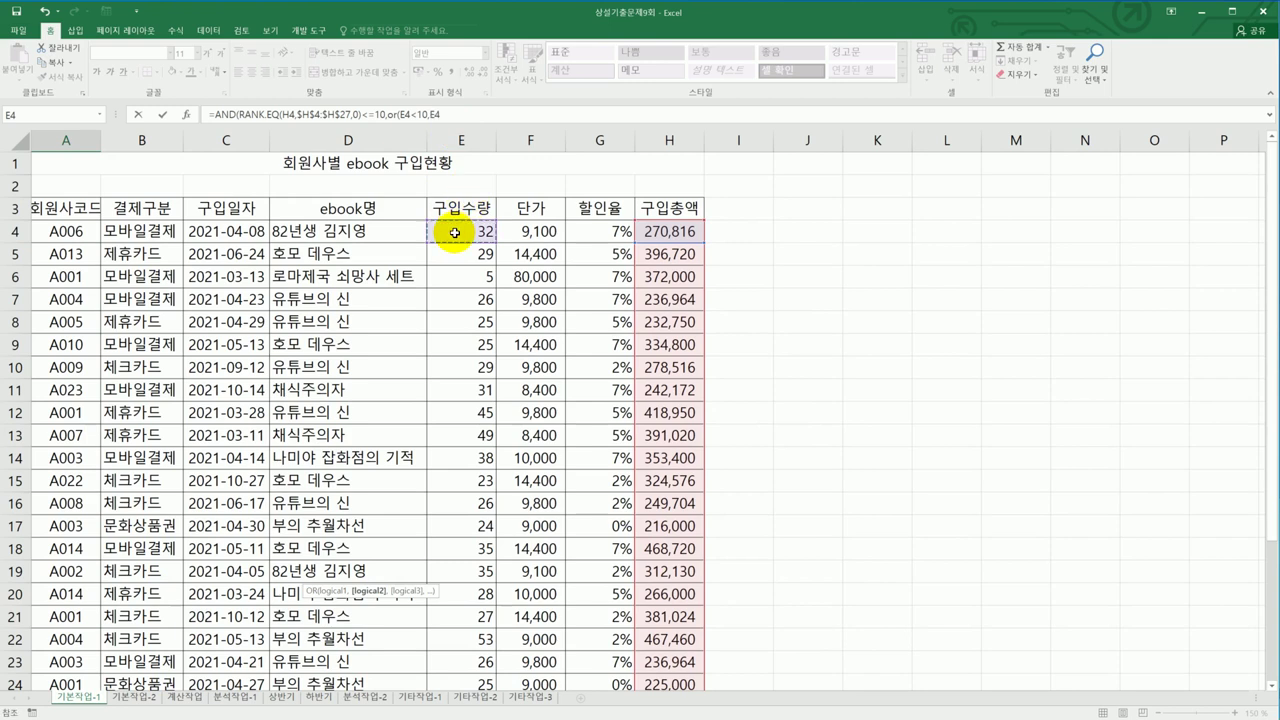
type(">=30)")
scroll(480, 280, "down", 3)
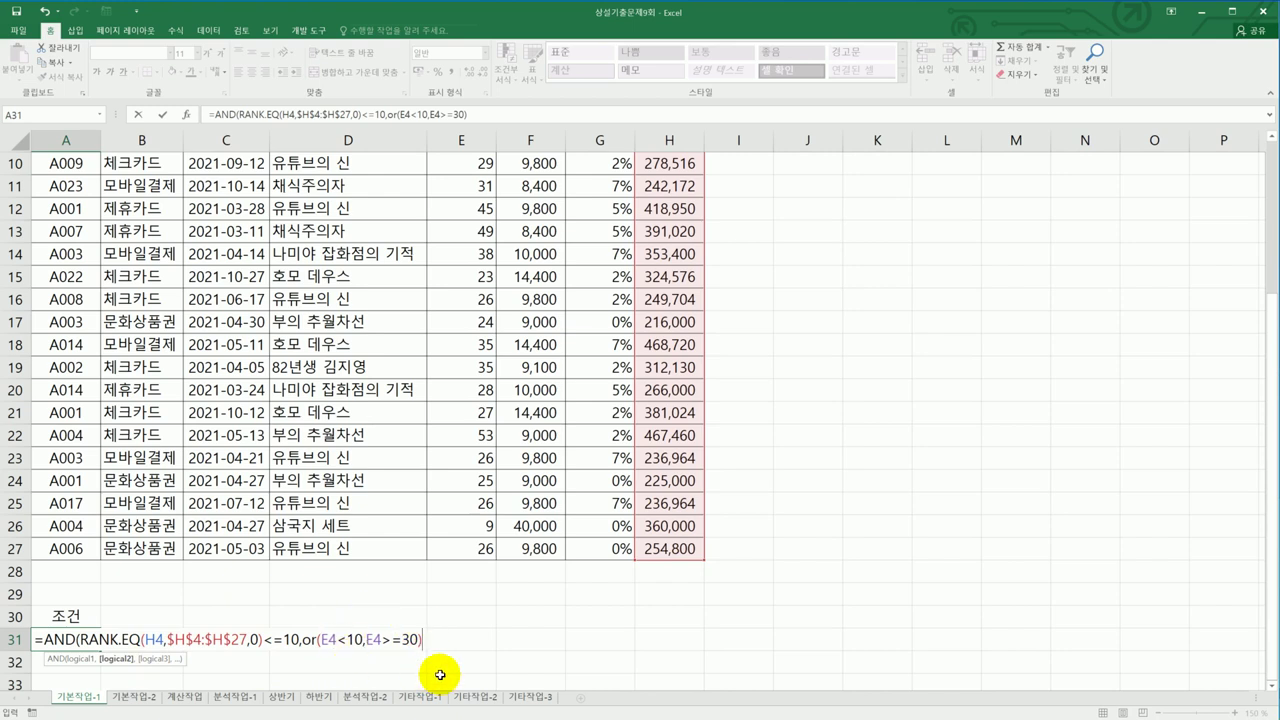
type(")")
key("Return")
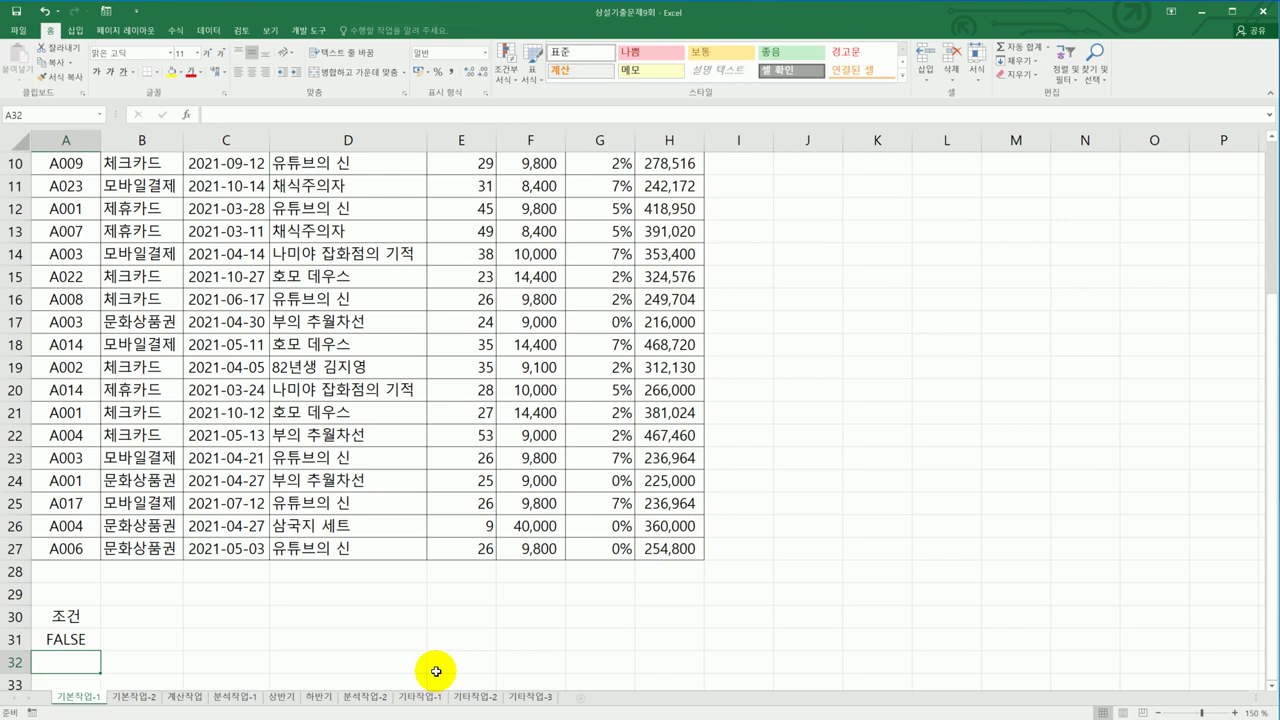
- Open the Advanced Filter for the ebook purchase list $A$3:$H$27 and set it to copy the results to another location
scroll(396, 632, "up", 3)
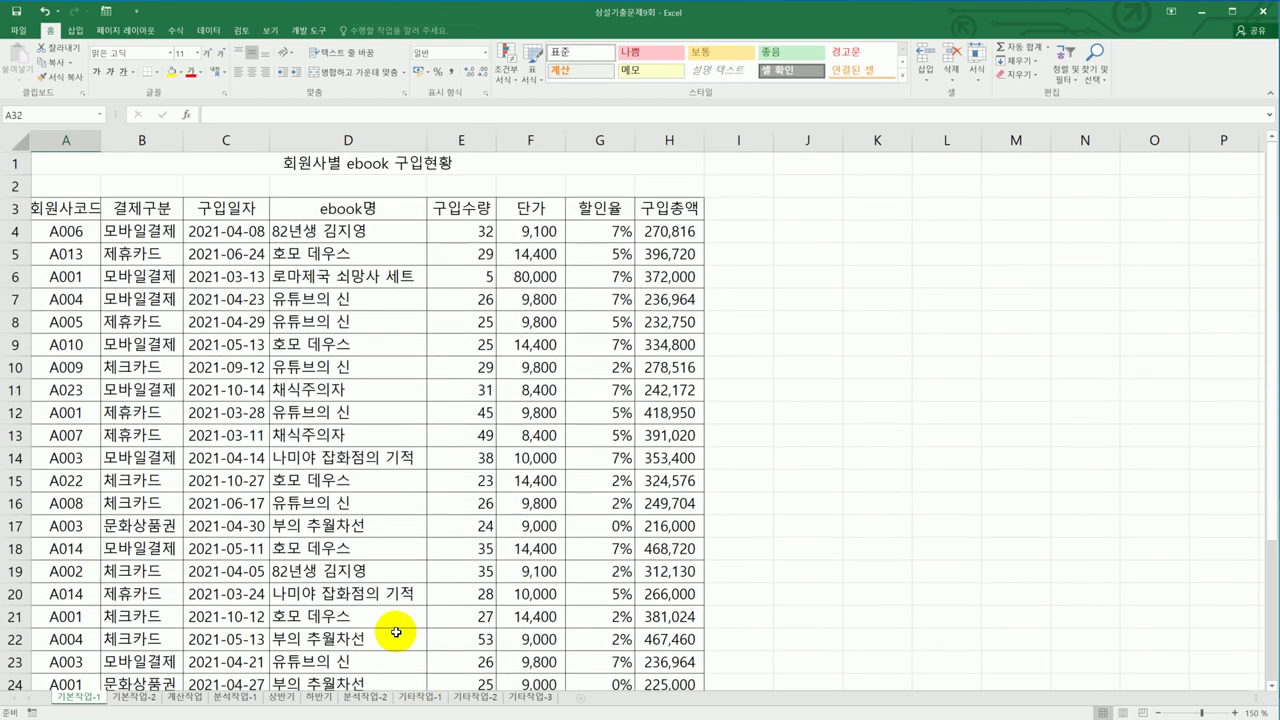
left_click(288, 392)
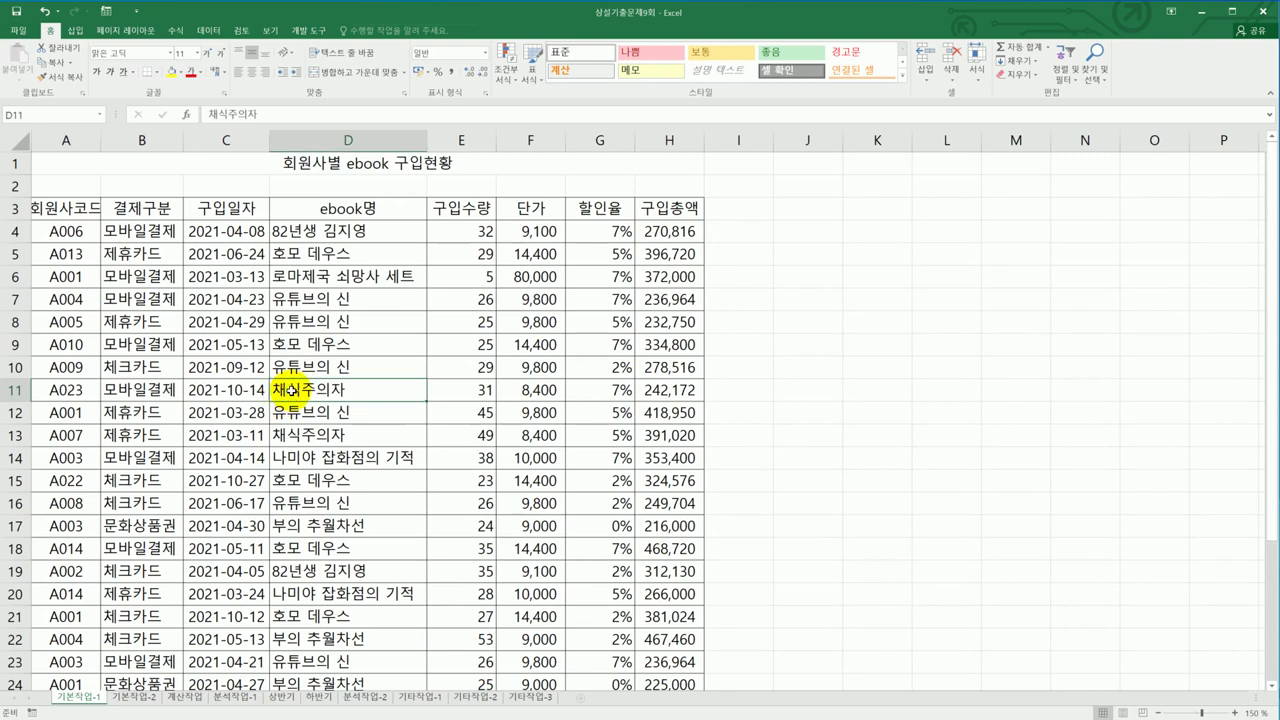
left_click(208, 31)
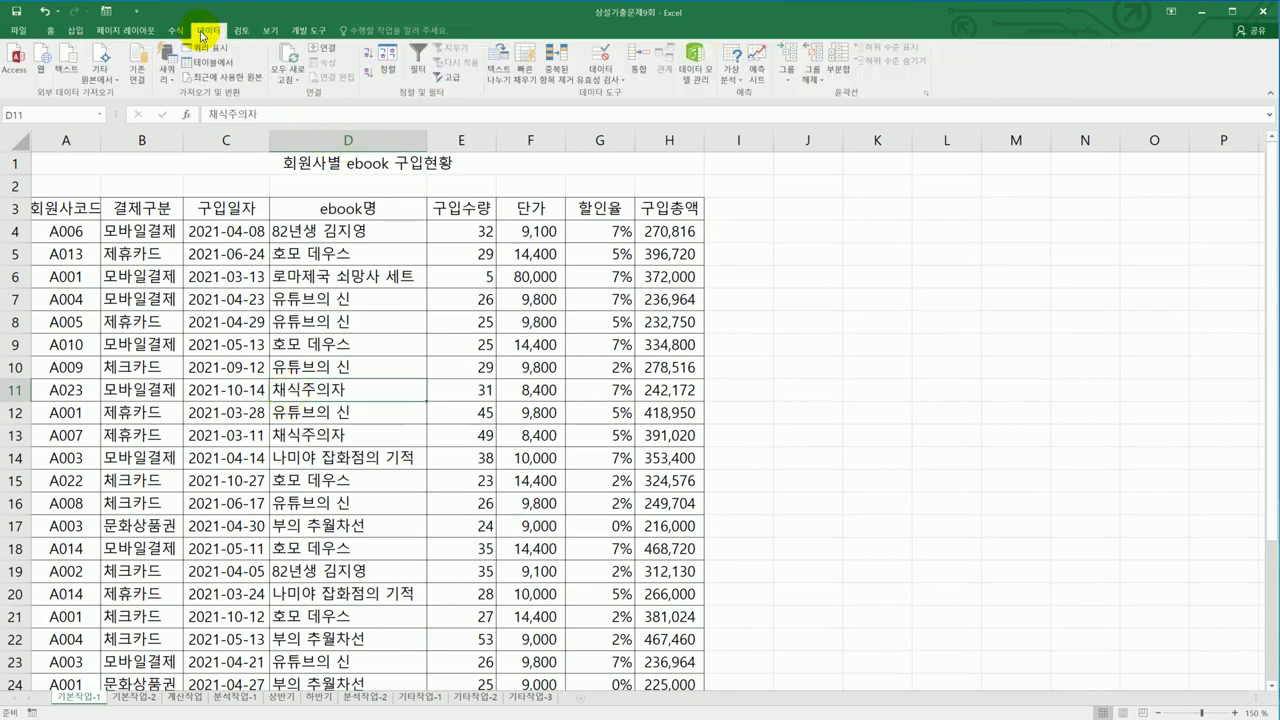
left_click(438, 78)
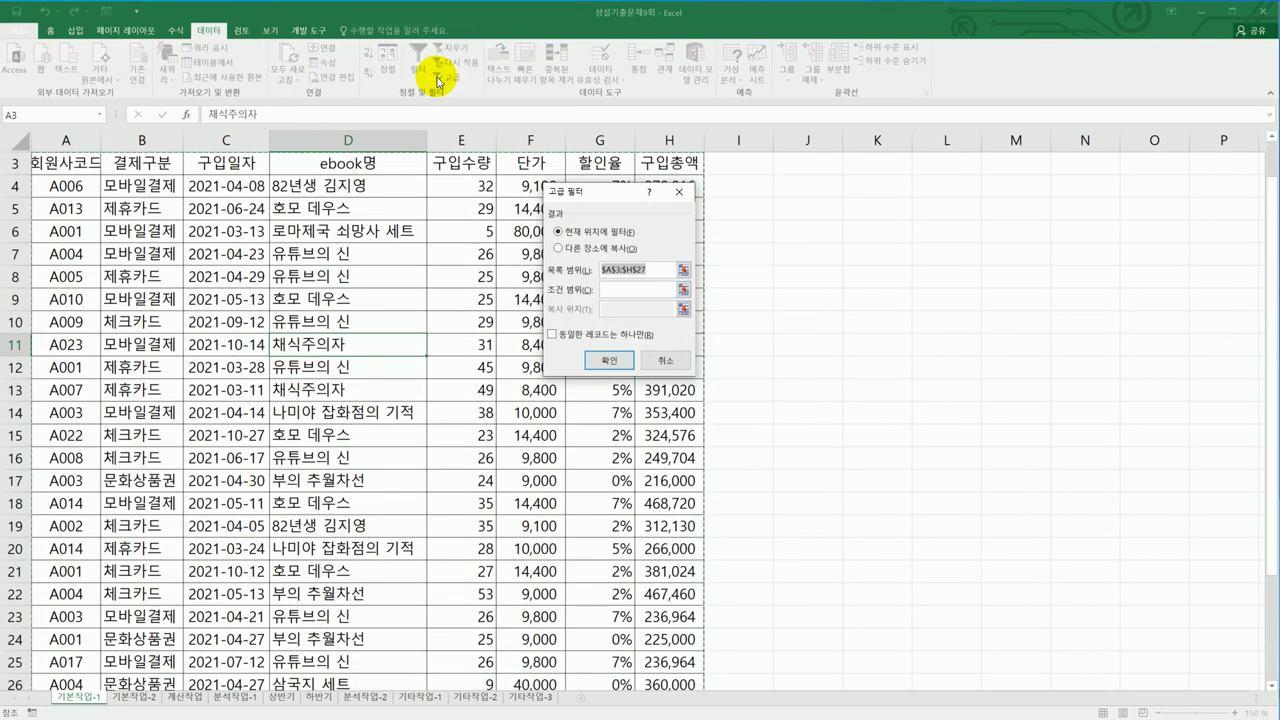
left_click(618, 249)
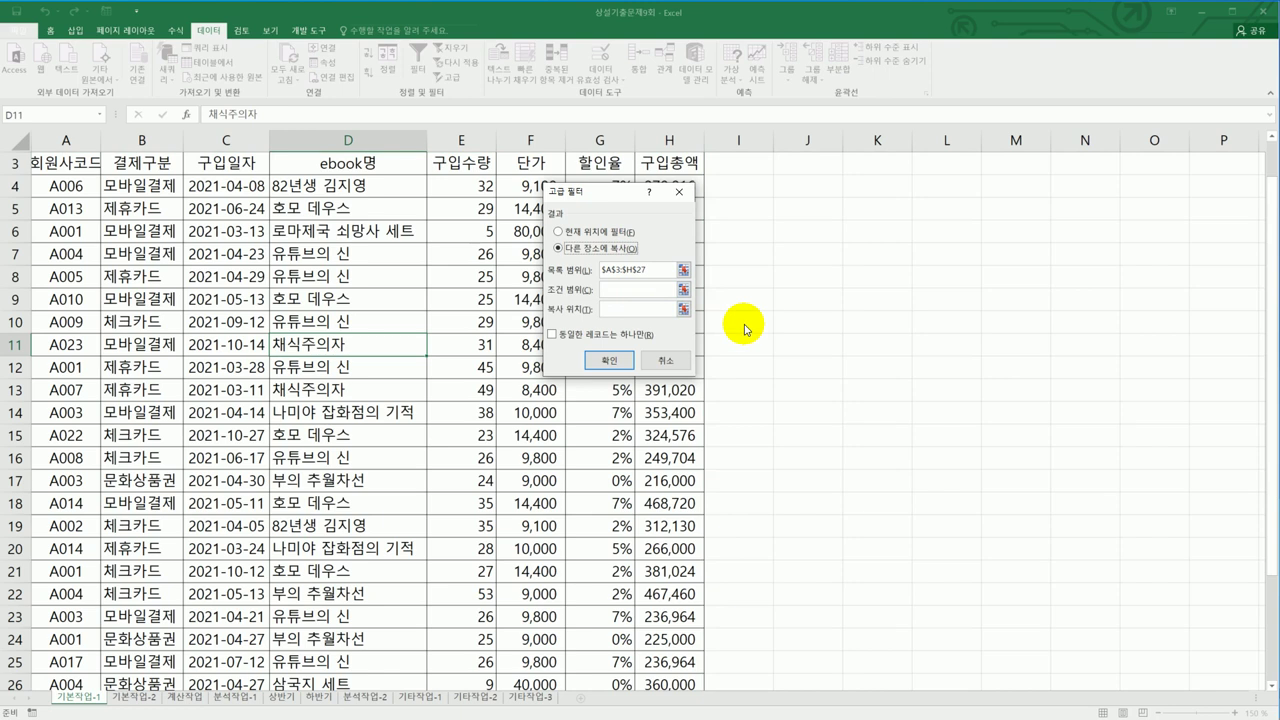
- Set the criteria range to A30:A31 and the copy destination to A33, and run the advanced filter
left_click(642, 293)
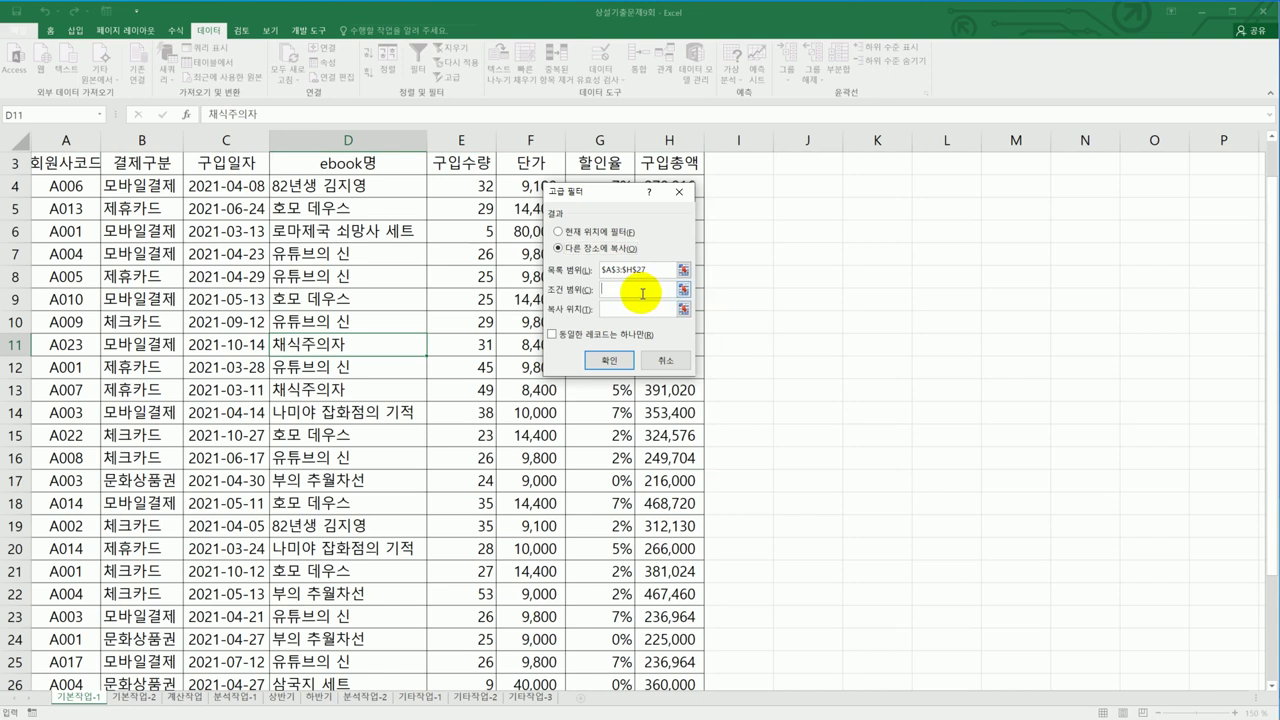
scroll(496, 397, "down", 3)
left_click_drag(78, 568, 79, 597)
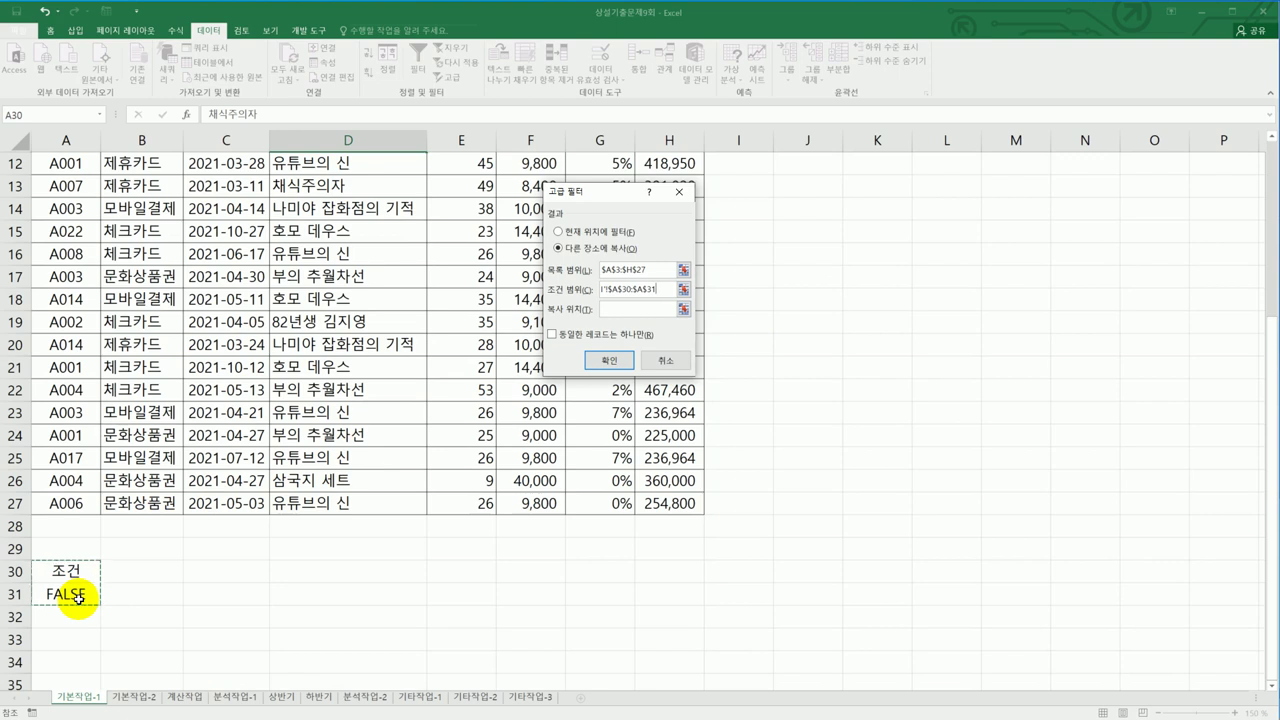
left_click(612, 311)
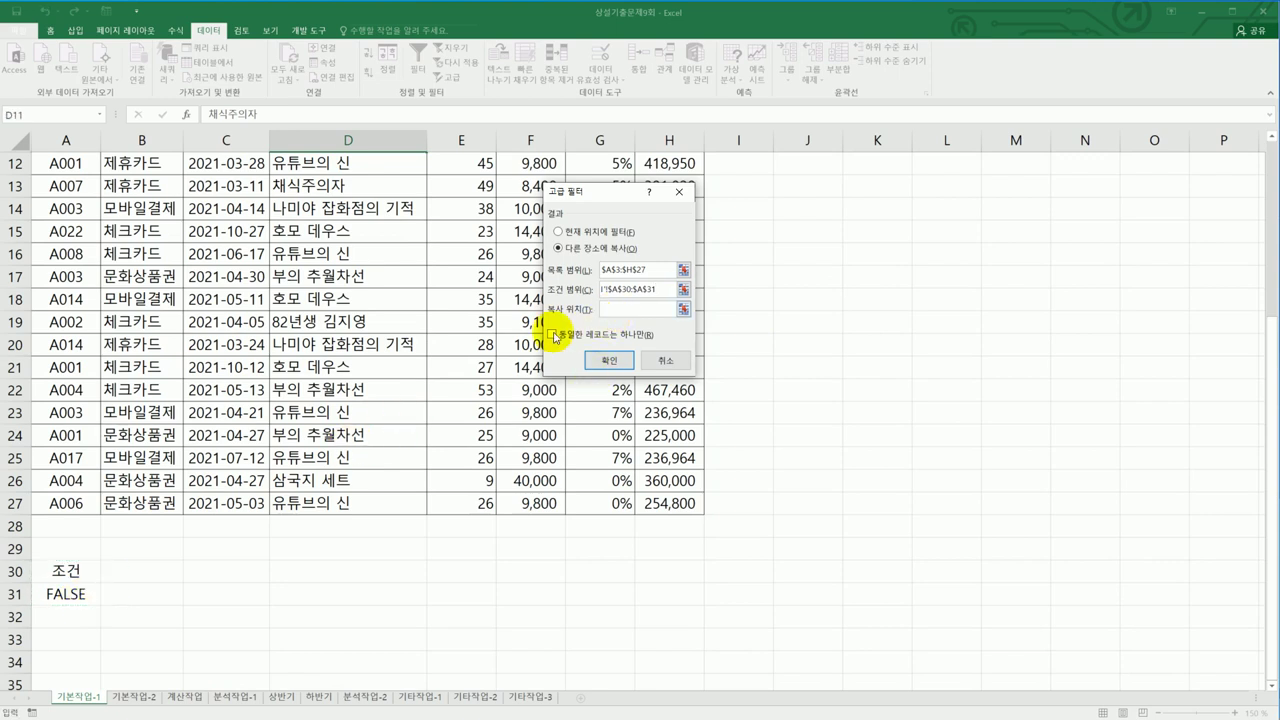
scroll(300, 440, "down", 2)
left_click(60, 508)
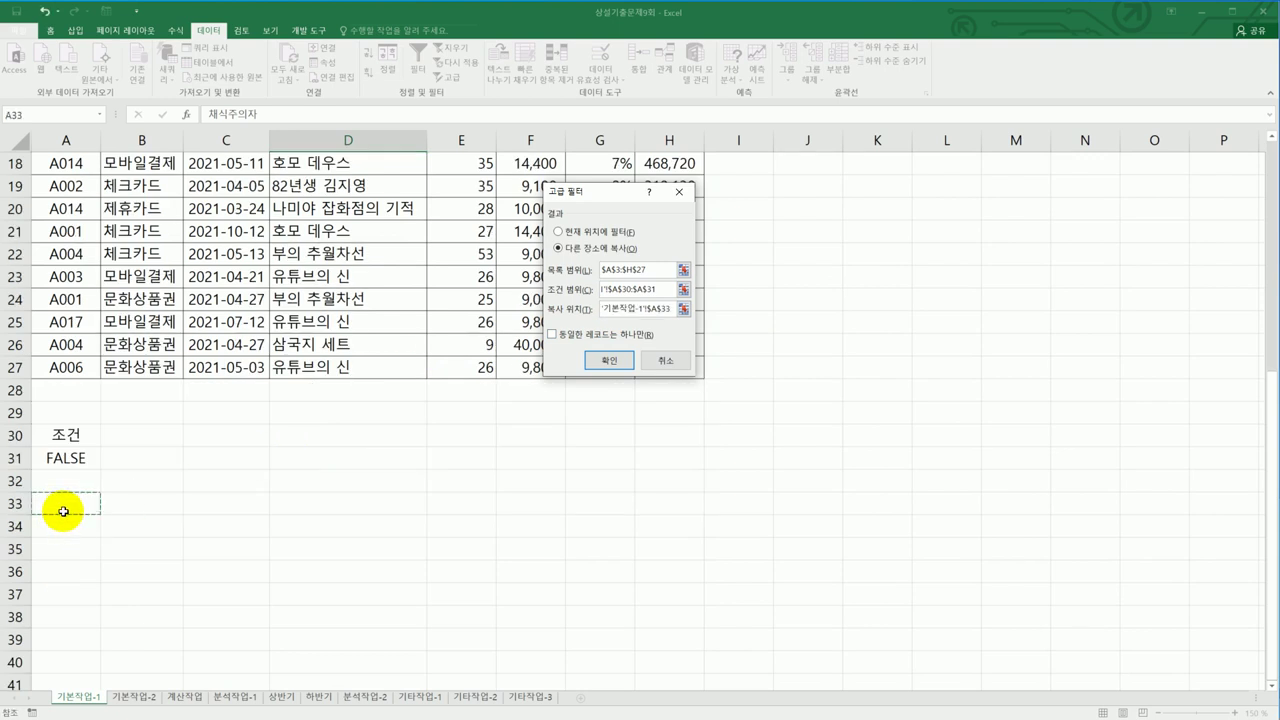
left_click(608, 358)
- Check the 구입총액 and 구입수량 values of the extracted rows against the filter conditions
scroll(789, 426, "down", 3)
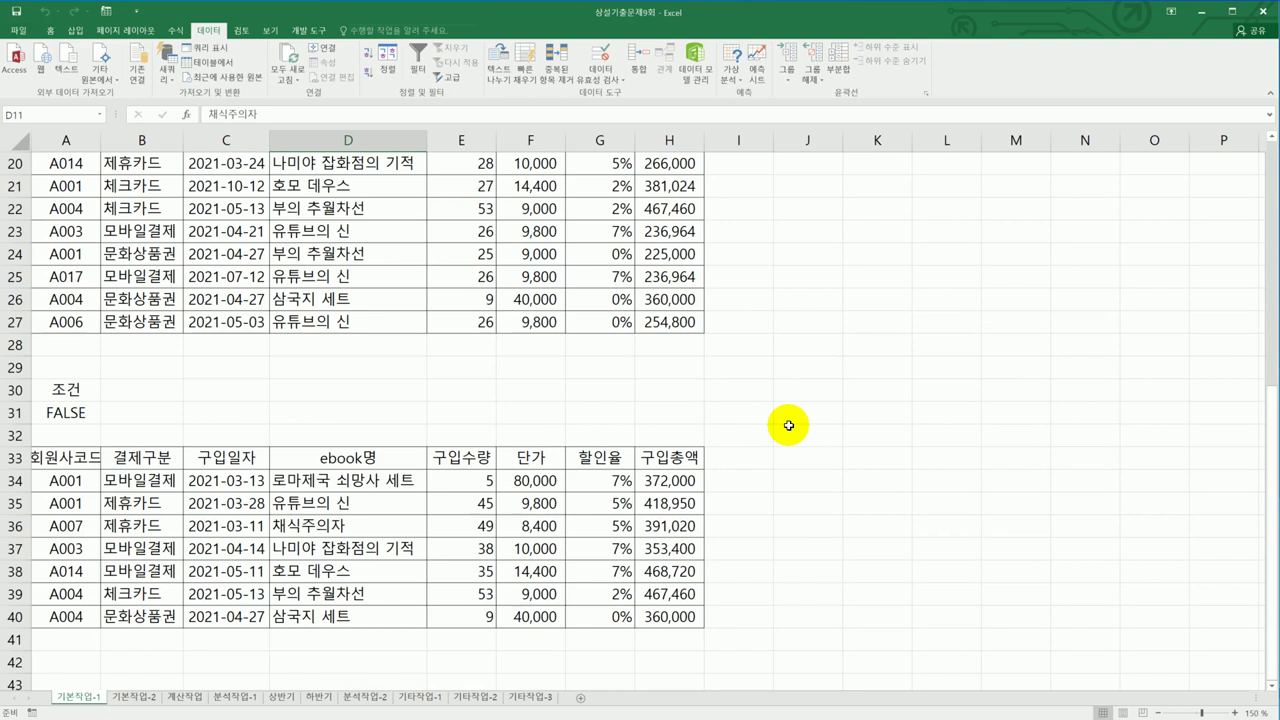
left_click_drag(658, 480, 670, 616)
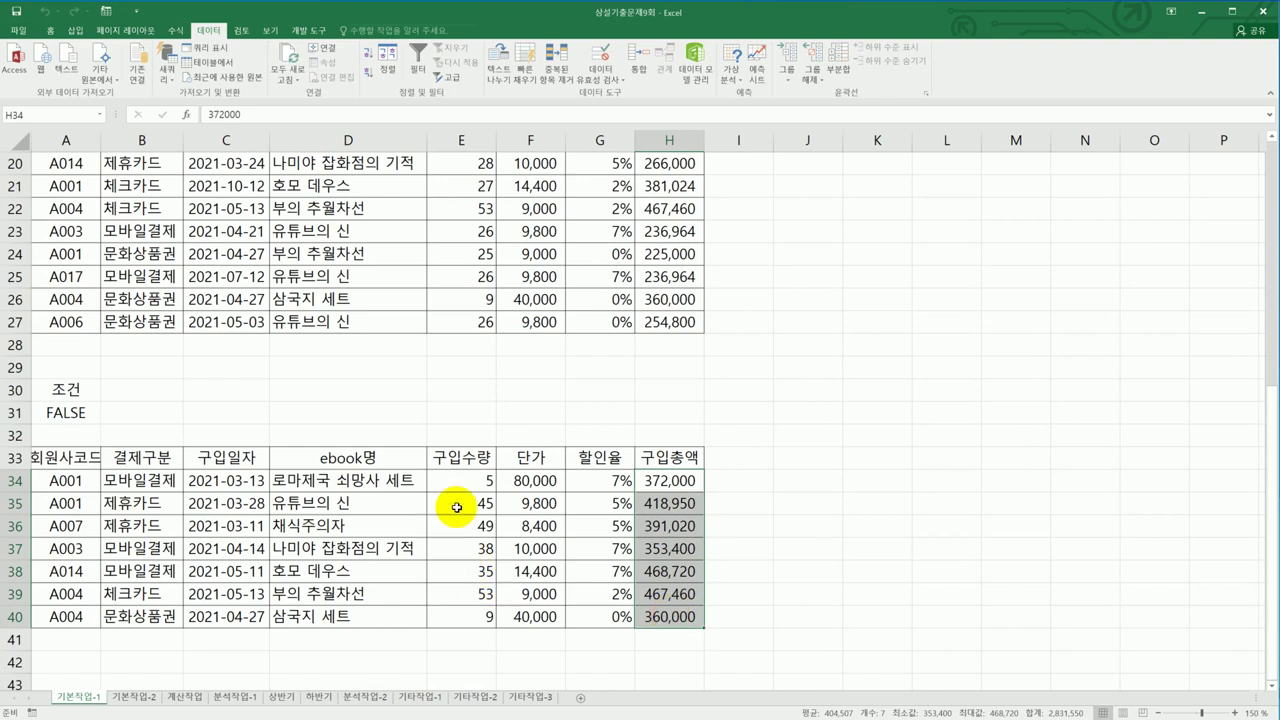
left_click_drag(476, 481, 480, 616)
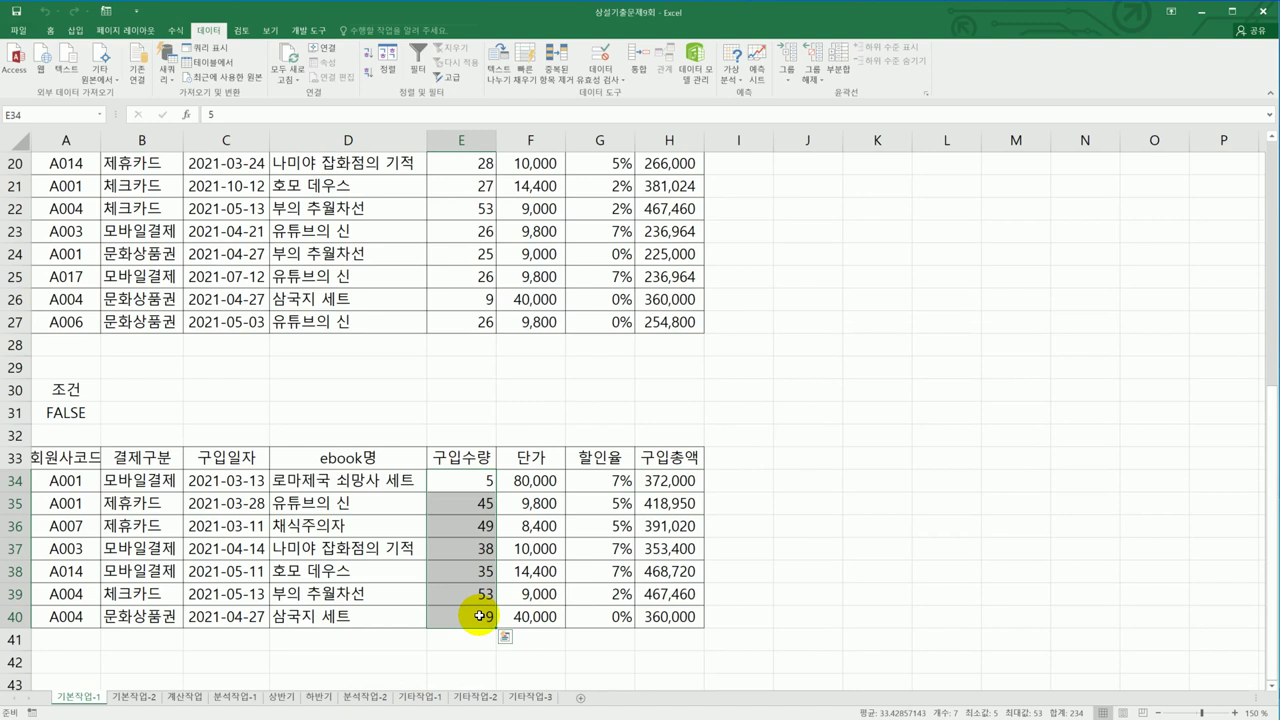
- Create a new conditional formatting rule for A4:H27 that uses a formula to determine which cells to format
scroll(480, 616, "up", 6)
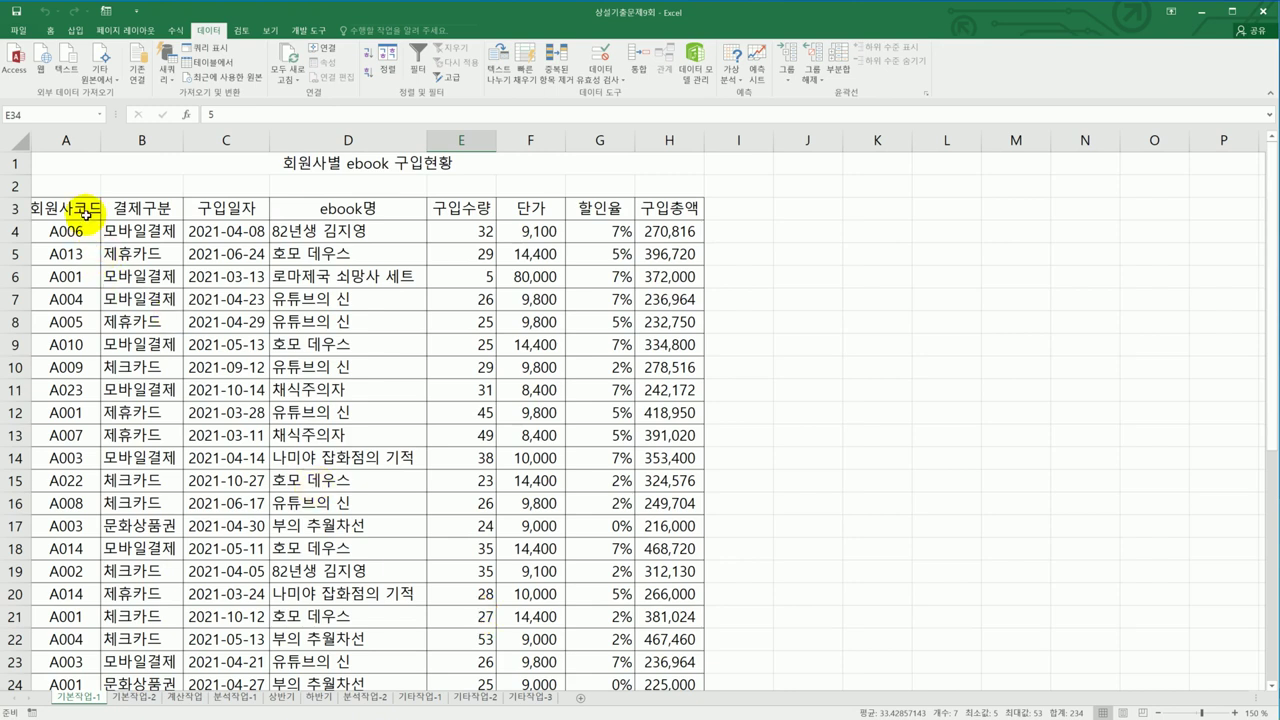
mouse_move(78, 231)
left_mouse_down()
mouse_move(200, 252)
mouse_move(632, 279)
mouse_move(655, 323)
mouse_move(654, 706)
mouse_move(655, 642)
left_mouse_up()
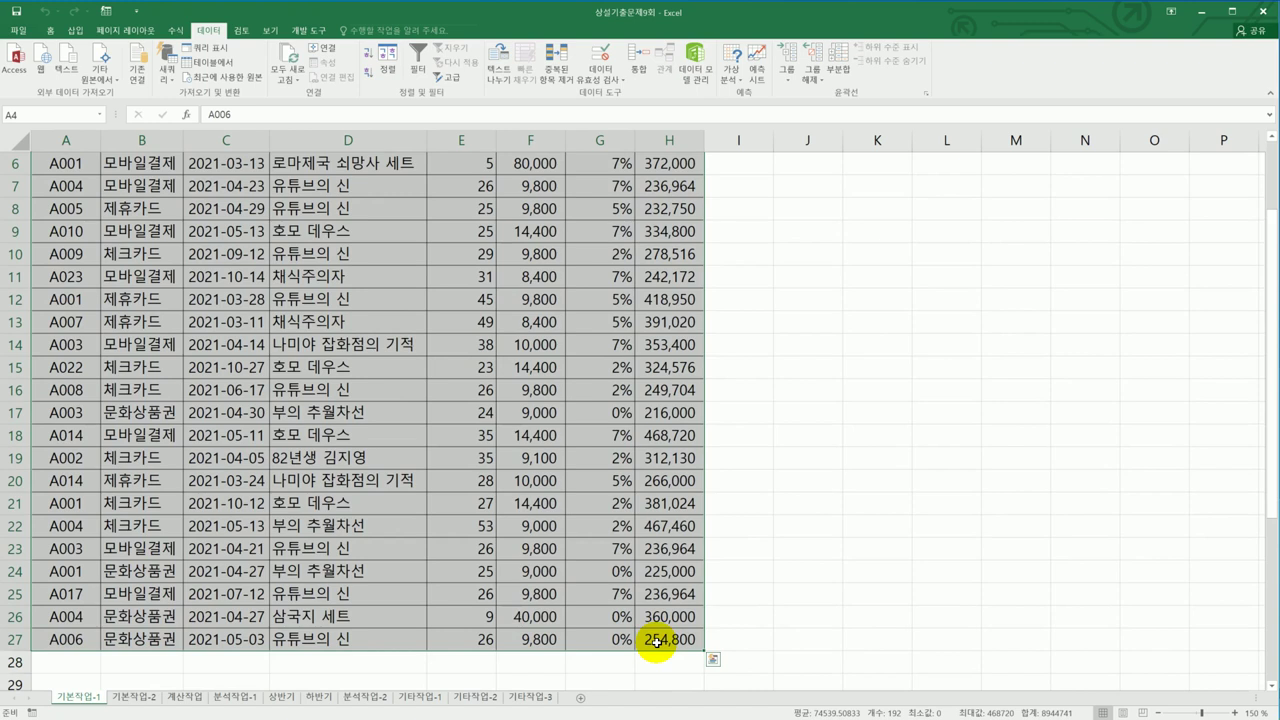
scroll(655, 642, "up", 2)
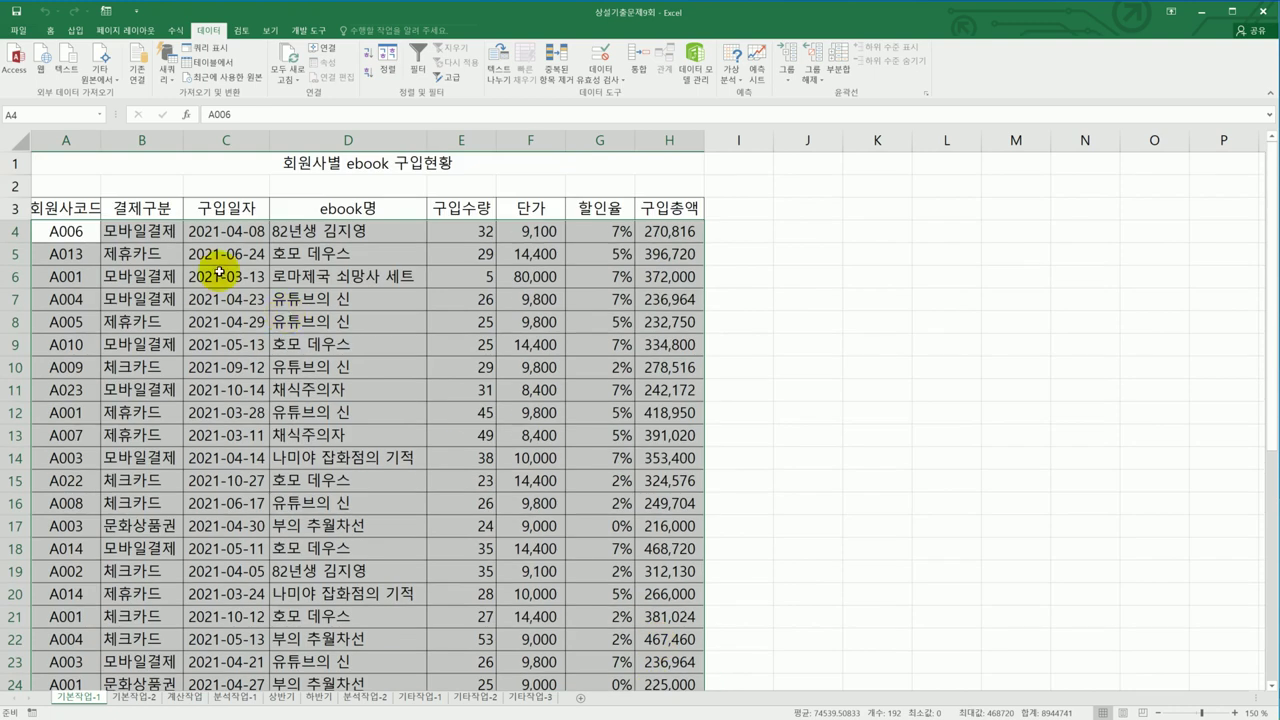
left_click(50, 30)
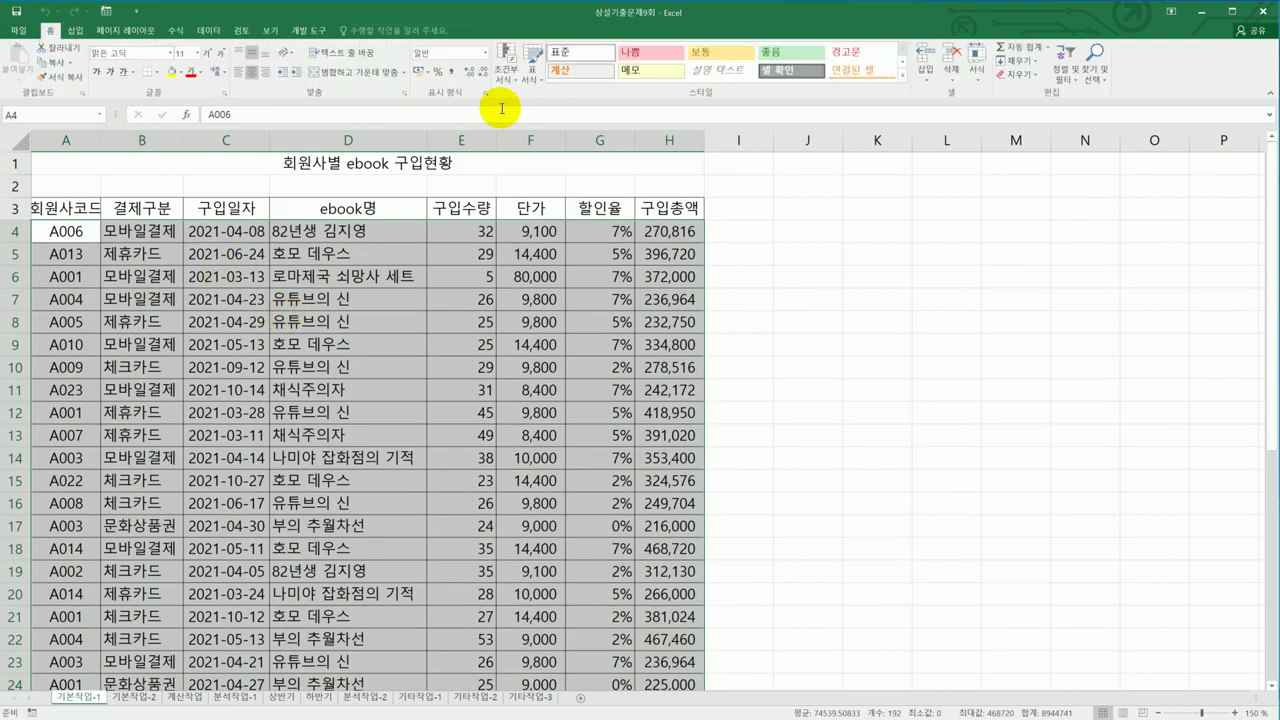
left_click(503, 78)
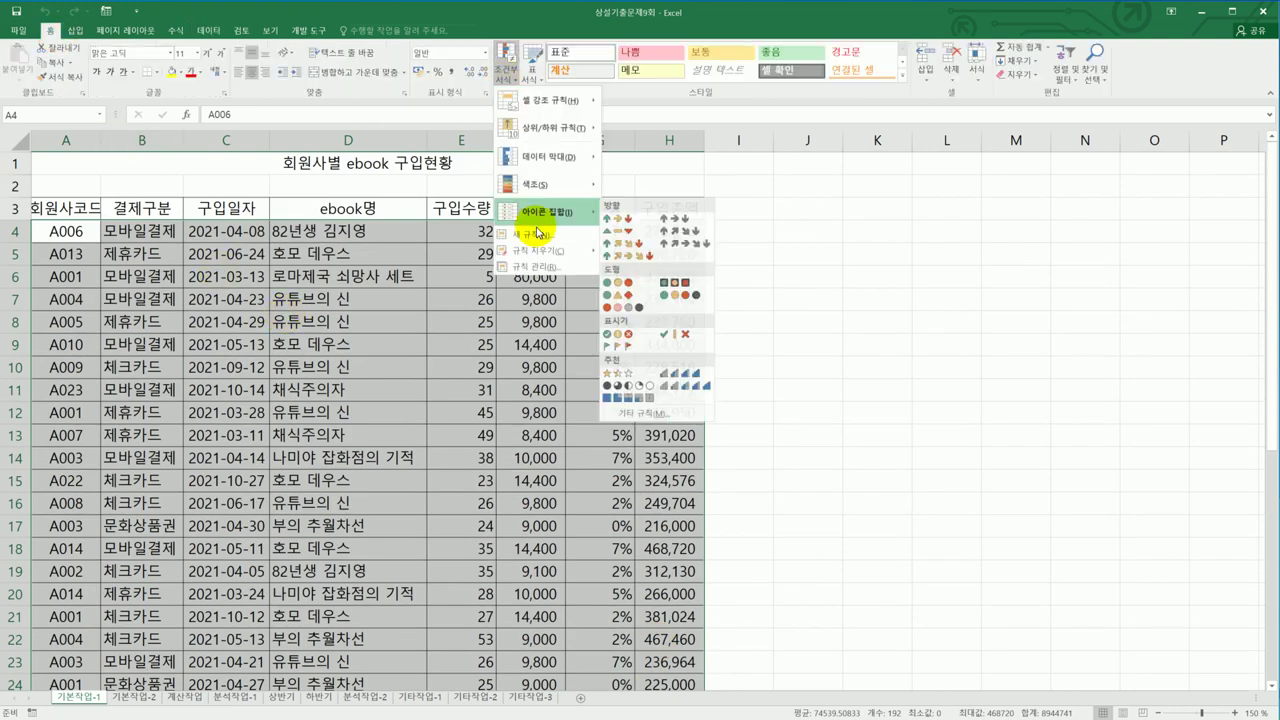
left_click(537, 235)
left_click_drag(606, 180, 949, 177)
left_click(877, 277)
left_click(853, 331)
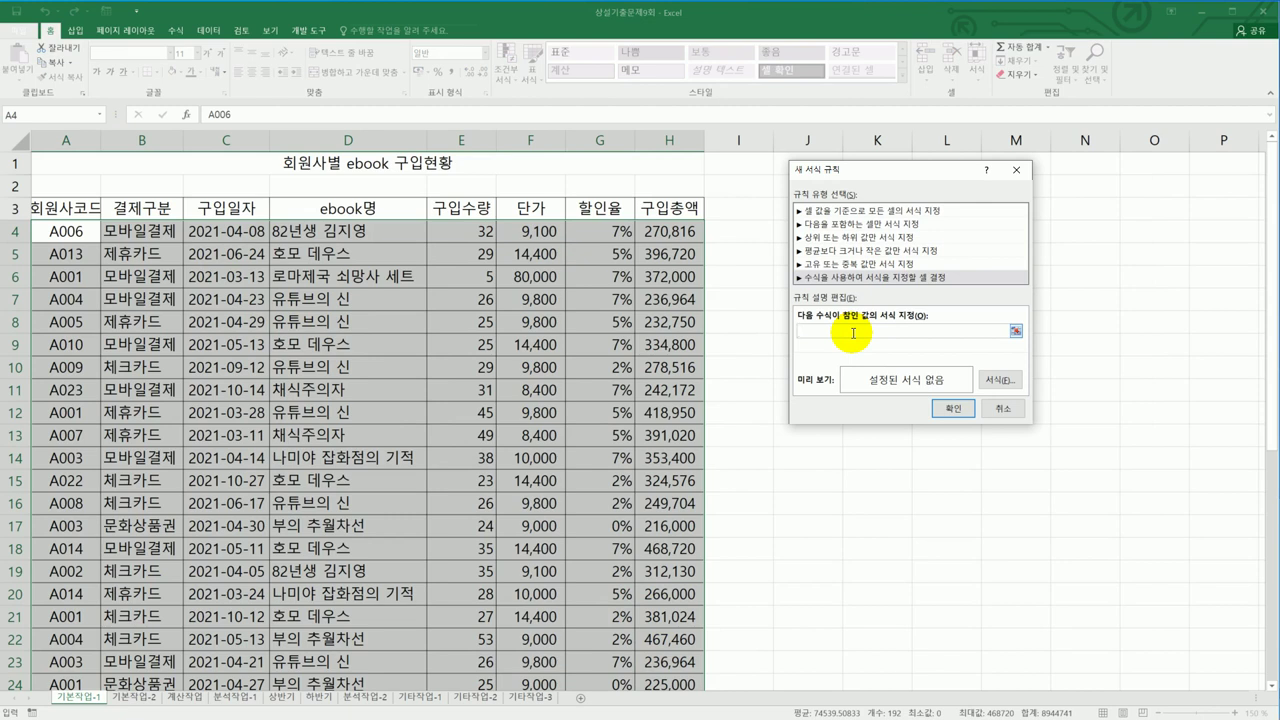
- Begin the rule formula with an OR function whose first condition is $E4=max($E$4:$E$27)
type("=or(")
left_click(470, 237)
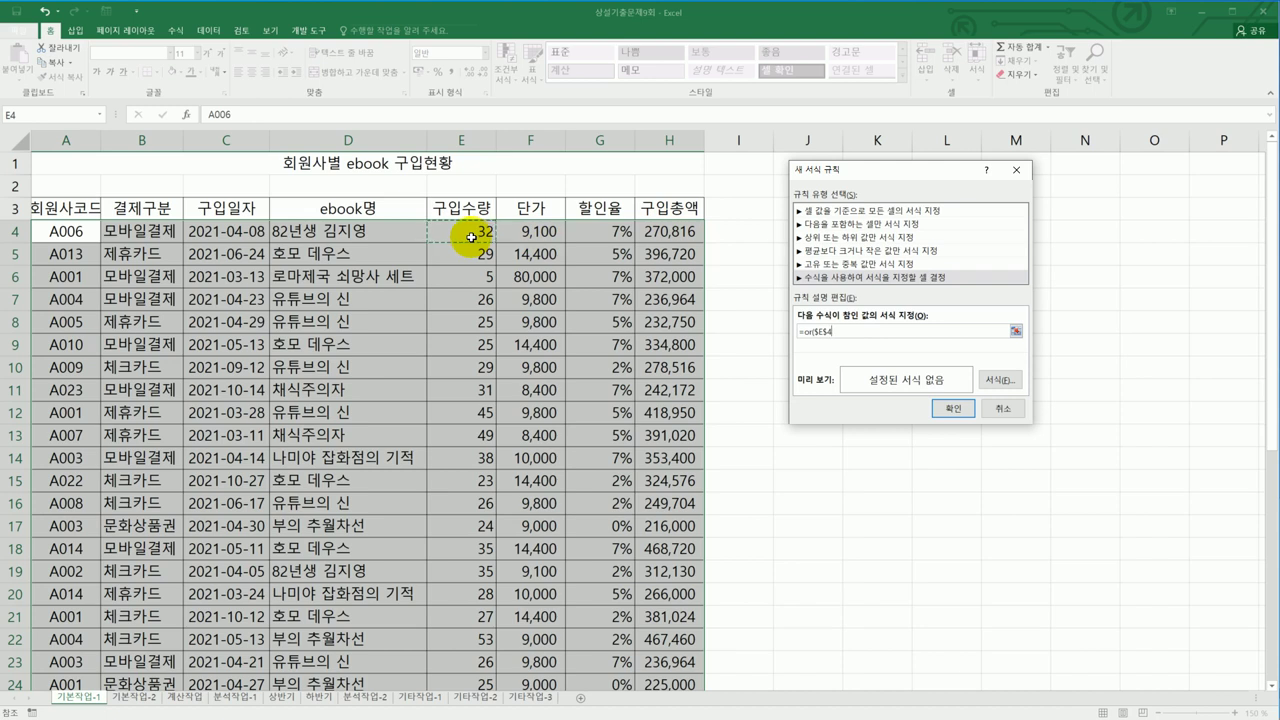
key("F4")
key("F4")
type("=max($E")
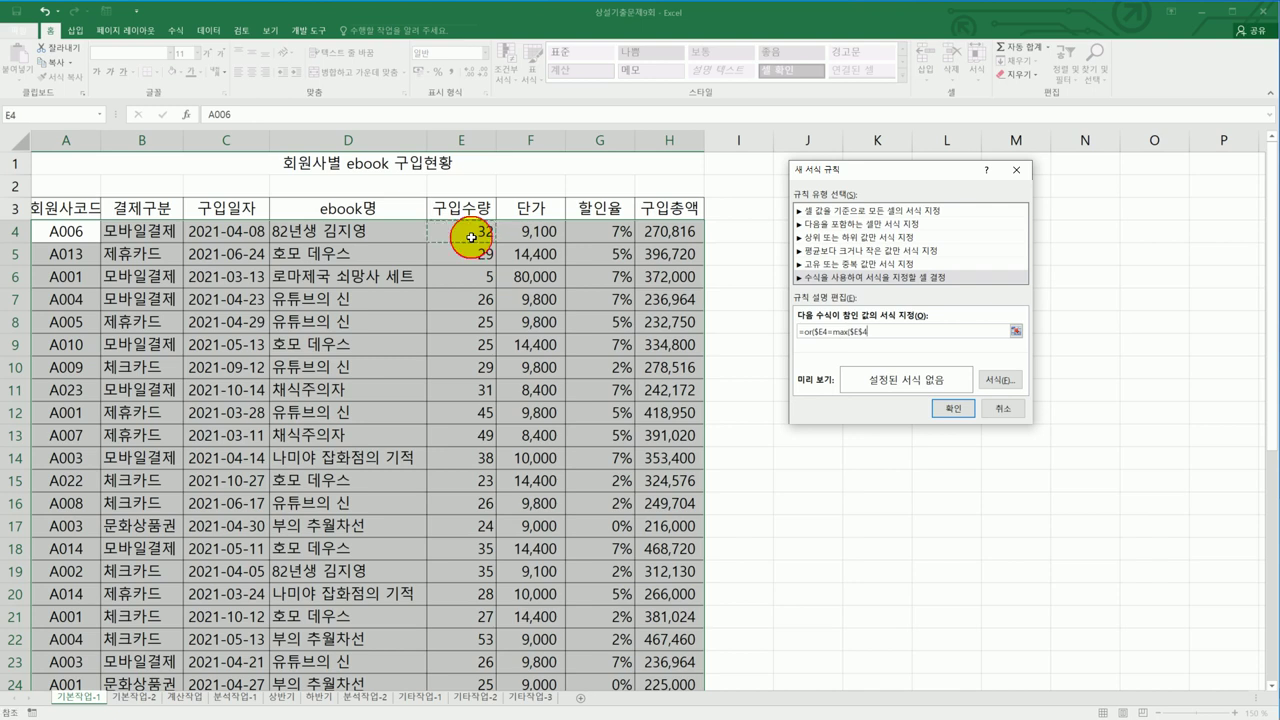
left_click_drag(471, 237, 470, 645)
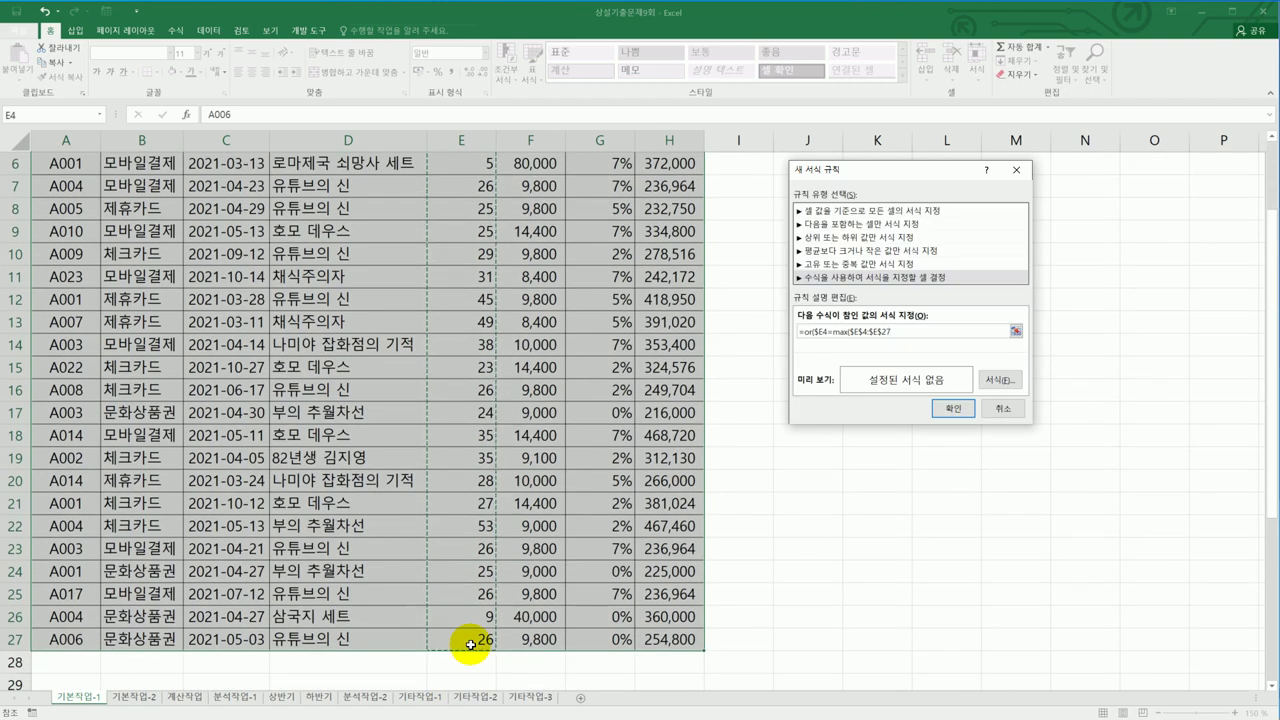
type(")")
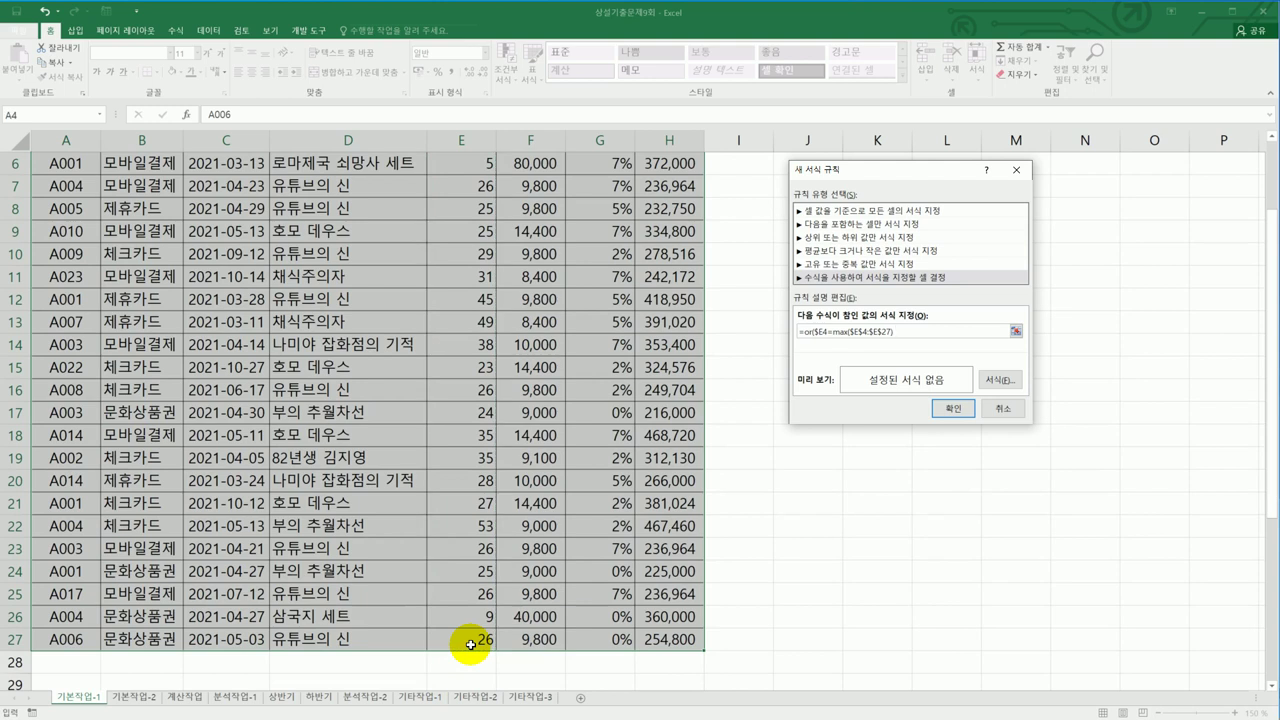
- Add $E4=min($E$4:$E$27) as the second OR condition in the rule formula
type(",")
scroll(470, 645, "up", 2)
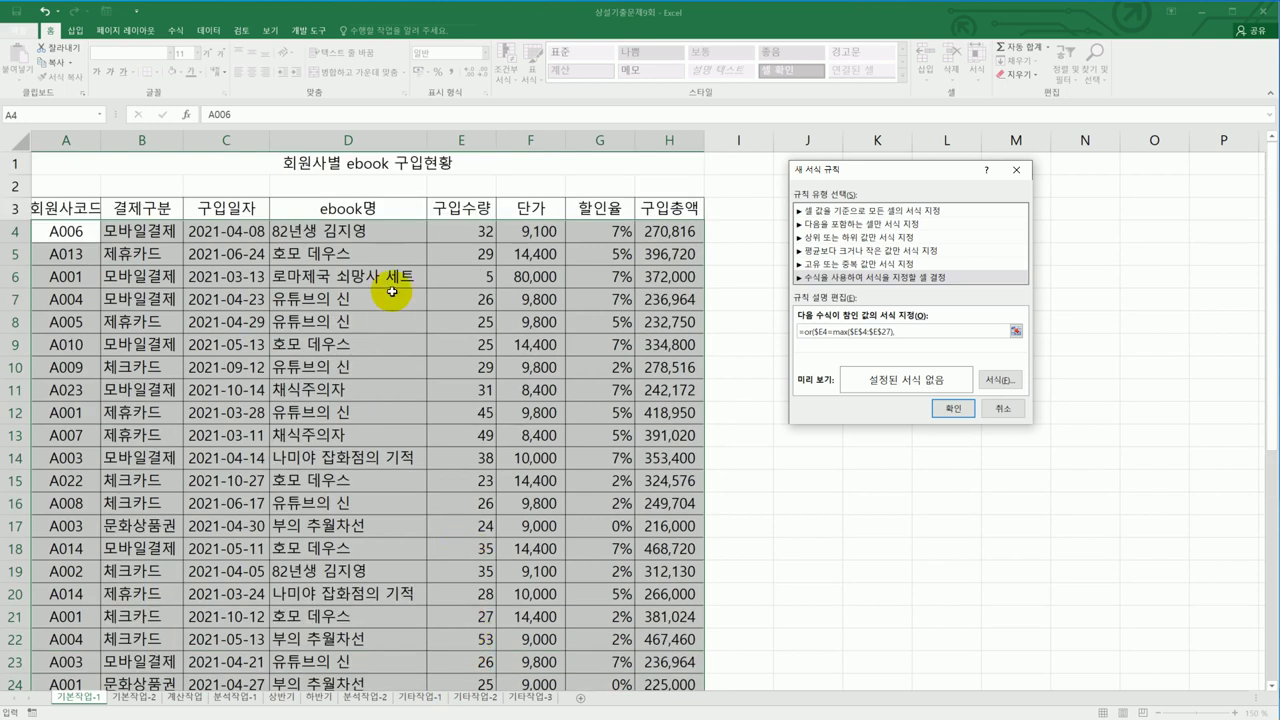
left_click(460, 230)
key("F4")
key("F4")
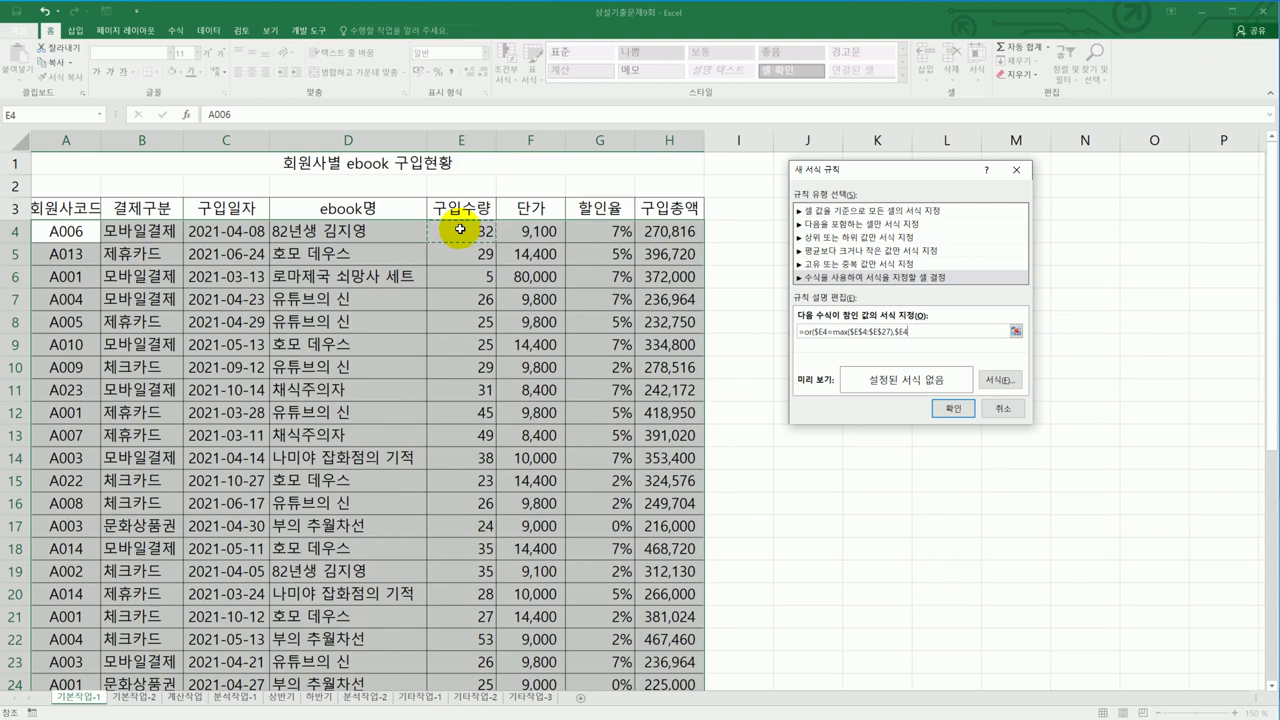
type("=min(")
left_click_drag(460, 229, 440, 648)
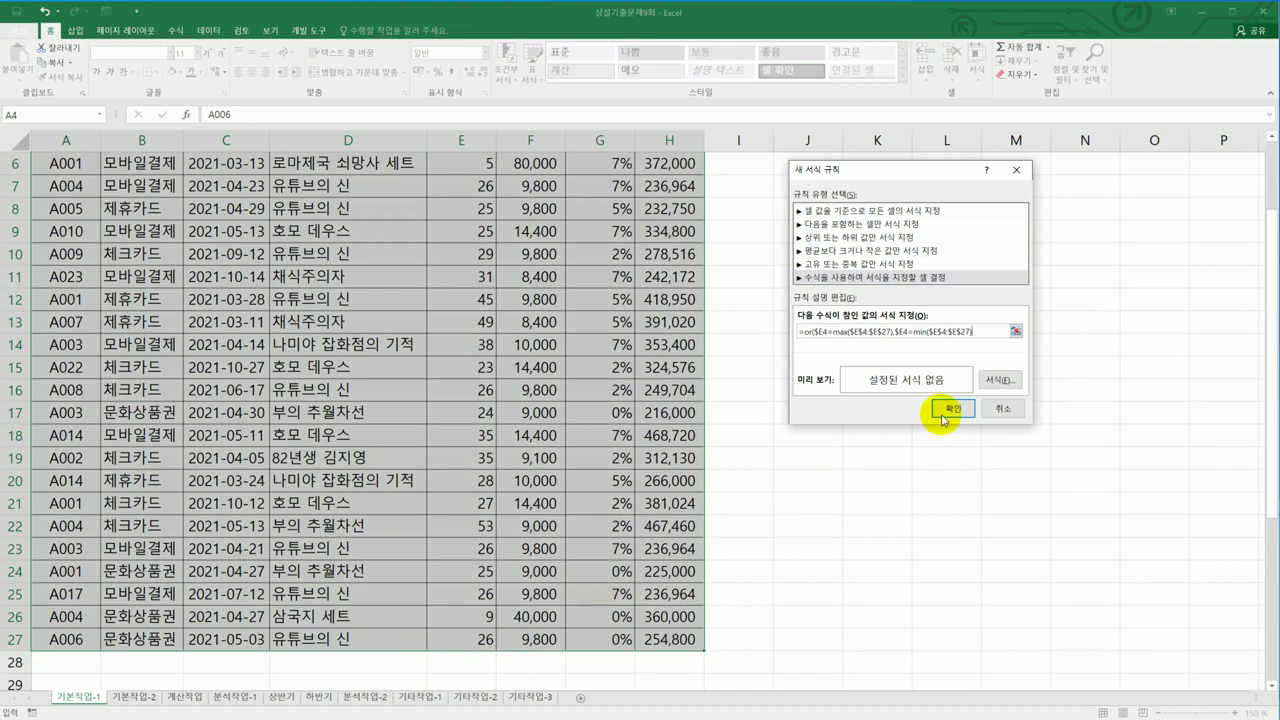
- Set the rule's font style to bold italic (굵은 기울임꼴)
left_click(990, 384)
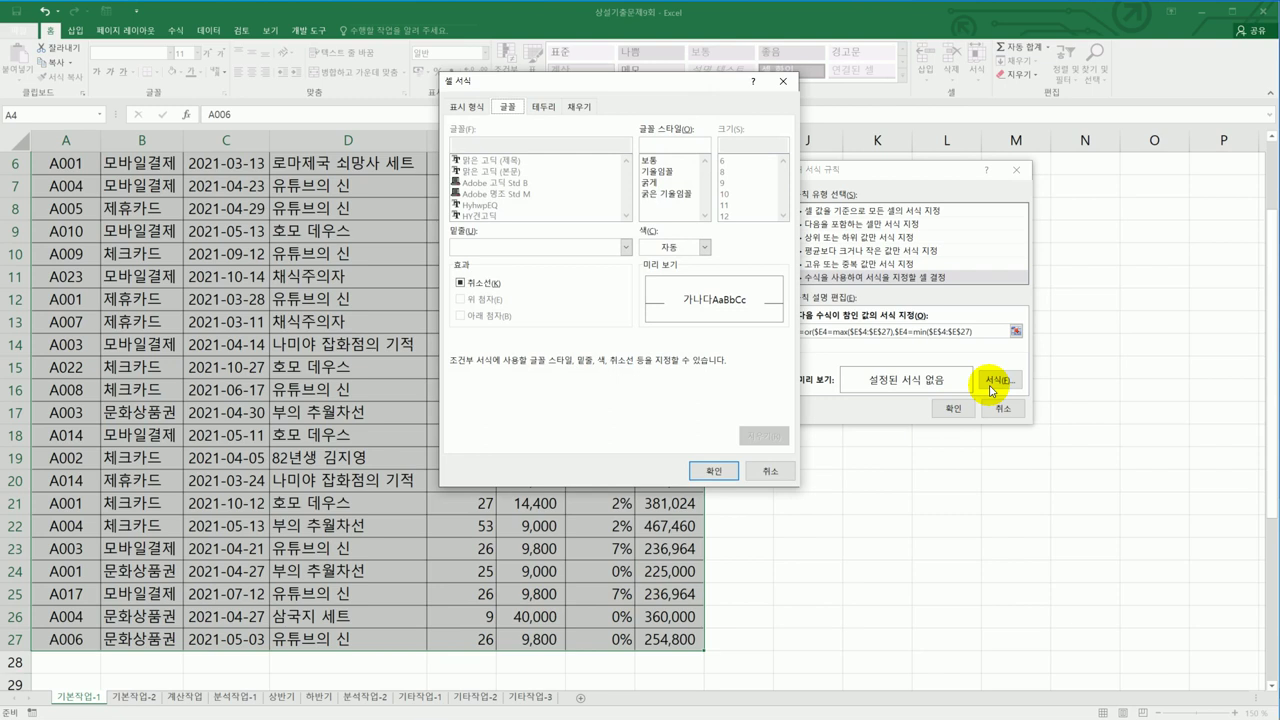
left_click(687, 194)
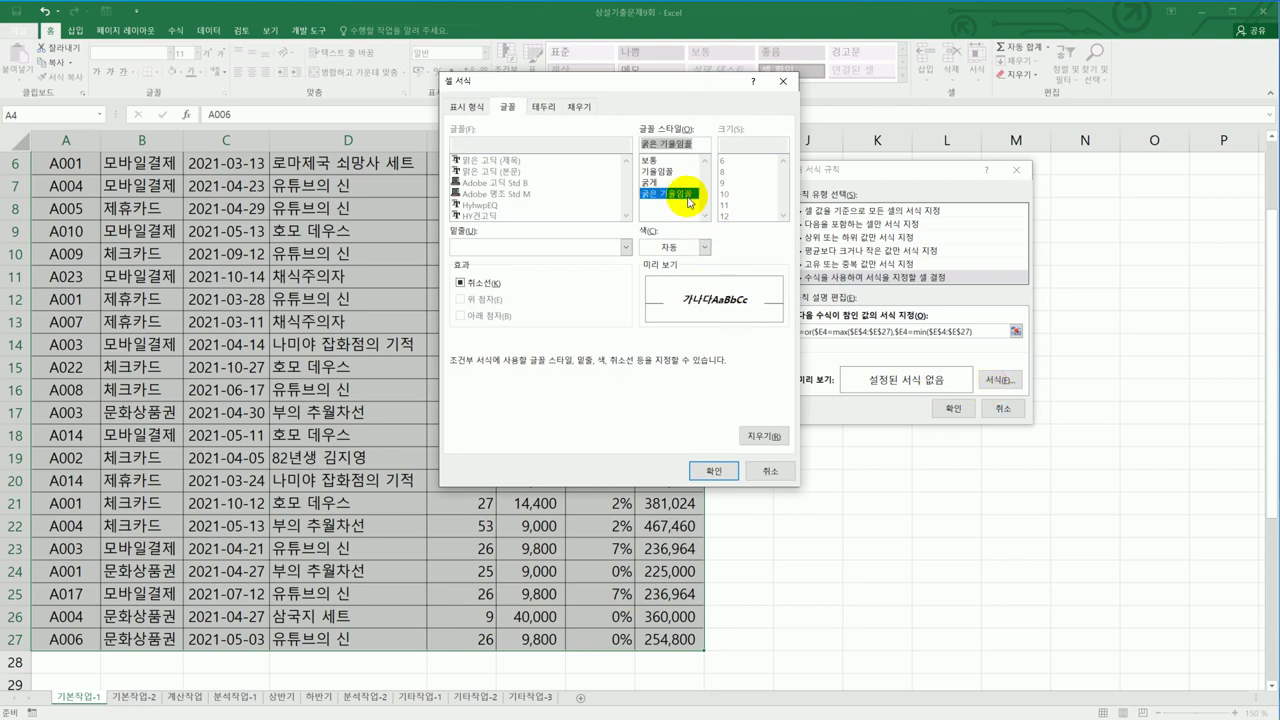
left_click(711, 469)
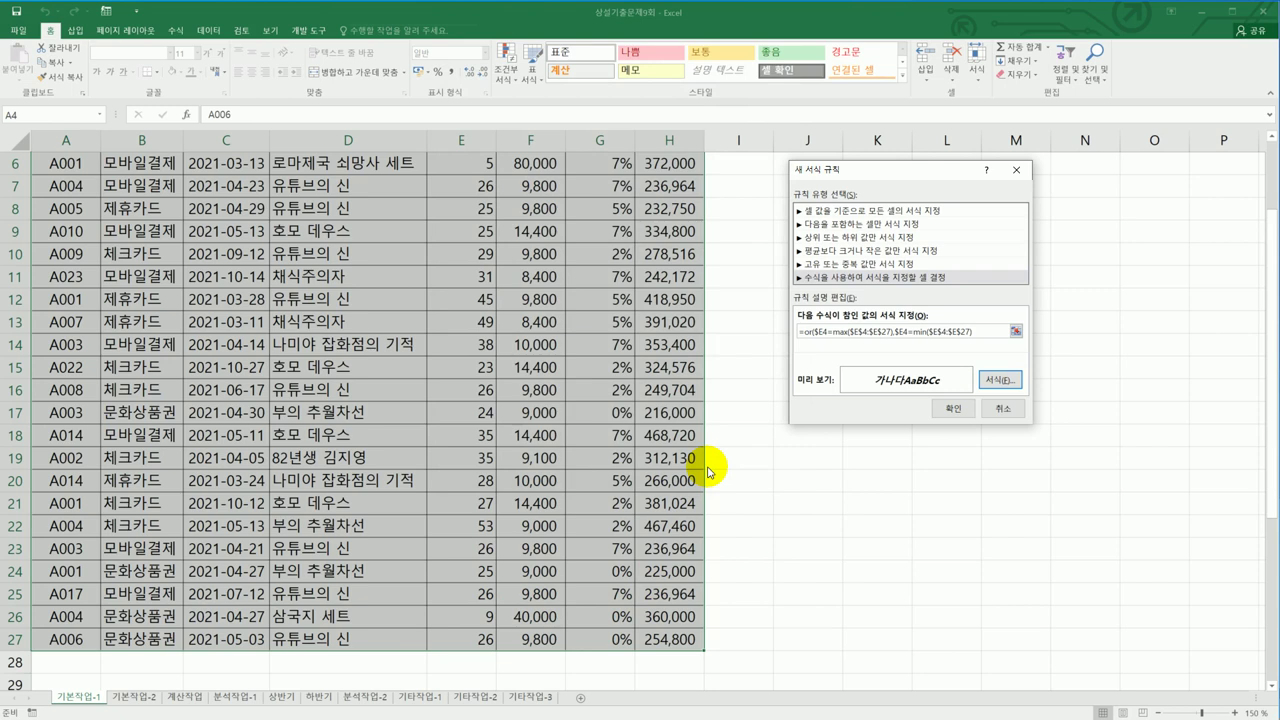
- Add a yellow background fill to the rule's format
left_click(1001, 381)
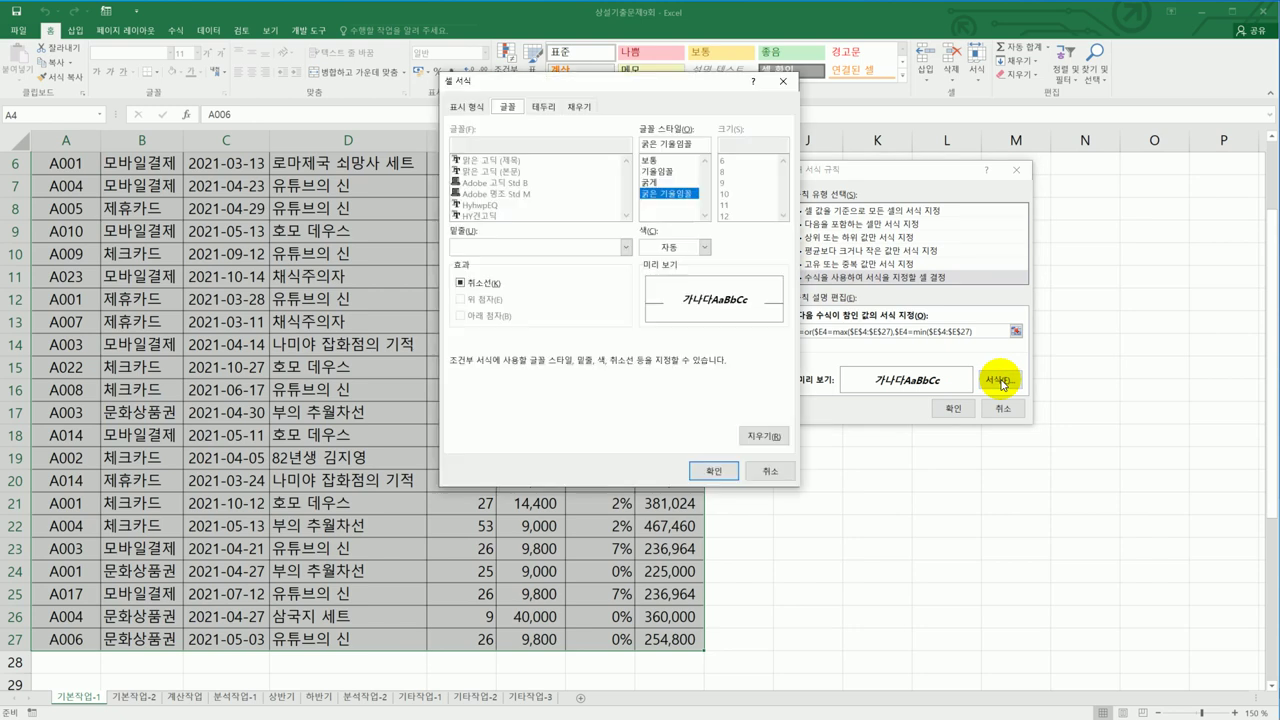
left_click(579, 108)
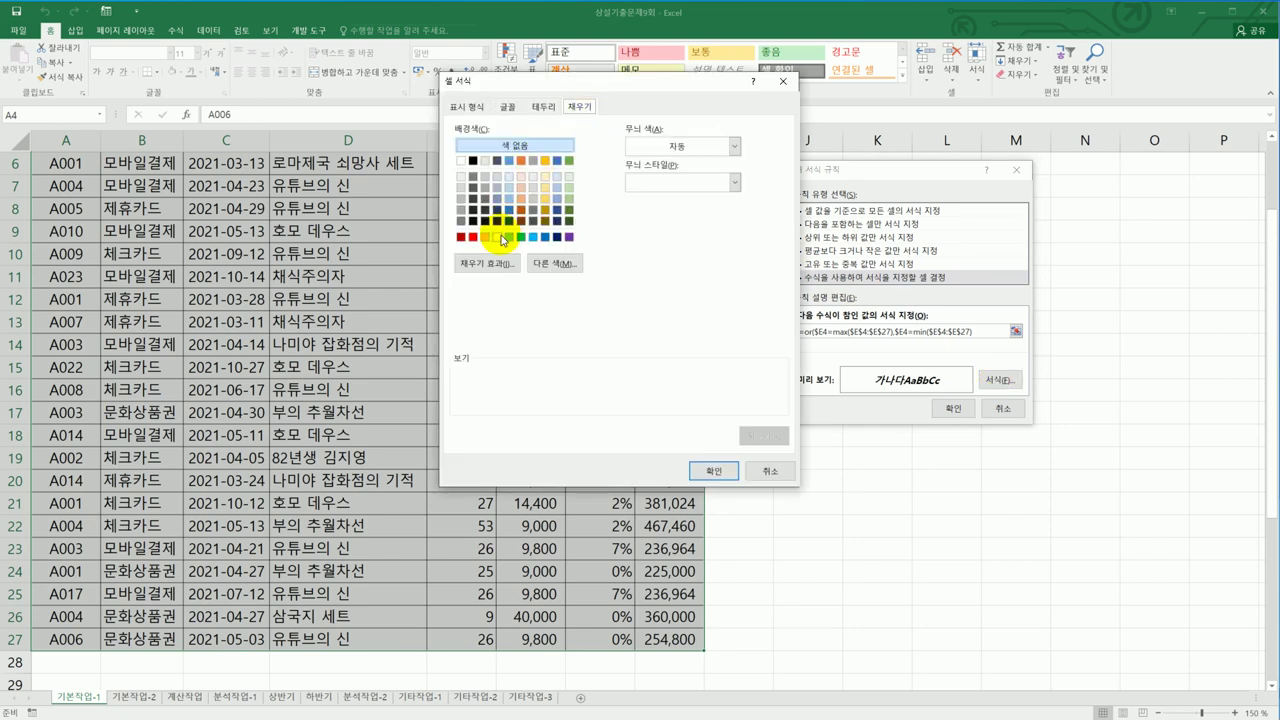
left_click(499, 237)
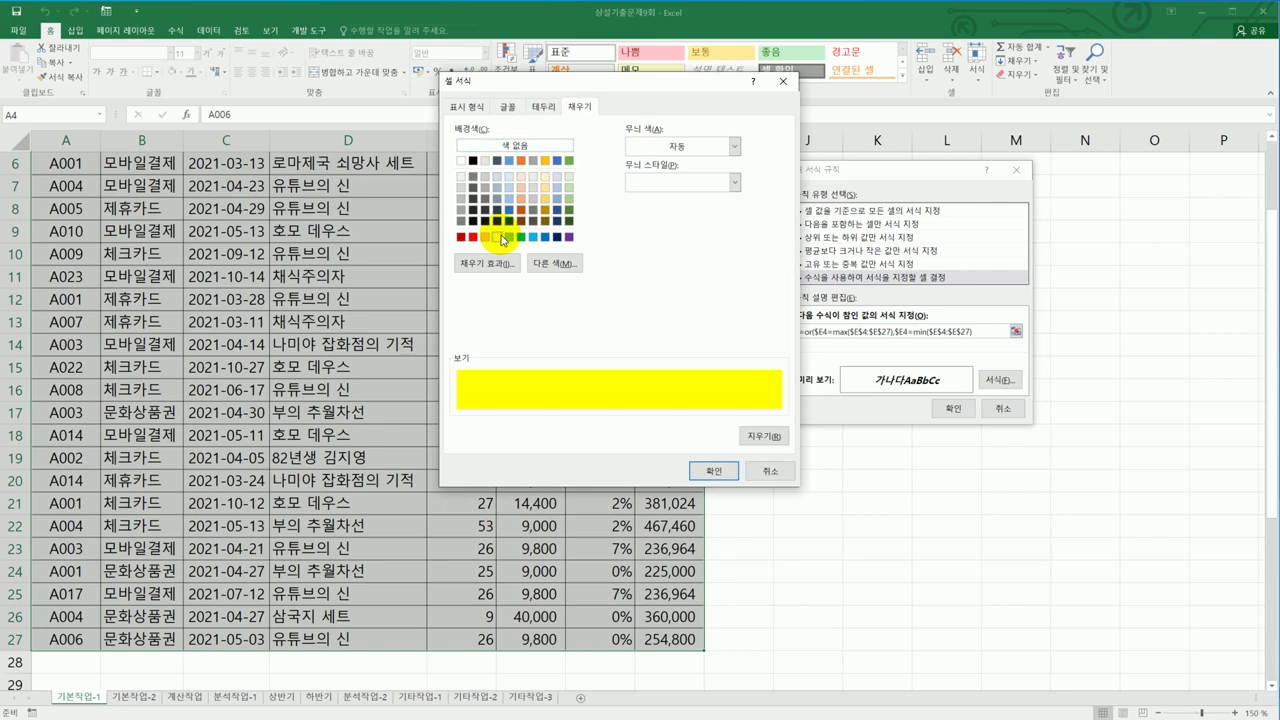
left_click(710, 470)
- Try to apply the conditional formatting rule with the OR formula as entered
left_click(948, 410)
left_click_drag(806, 678, 800, 490)
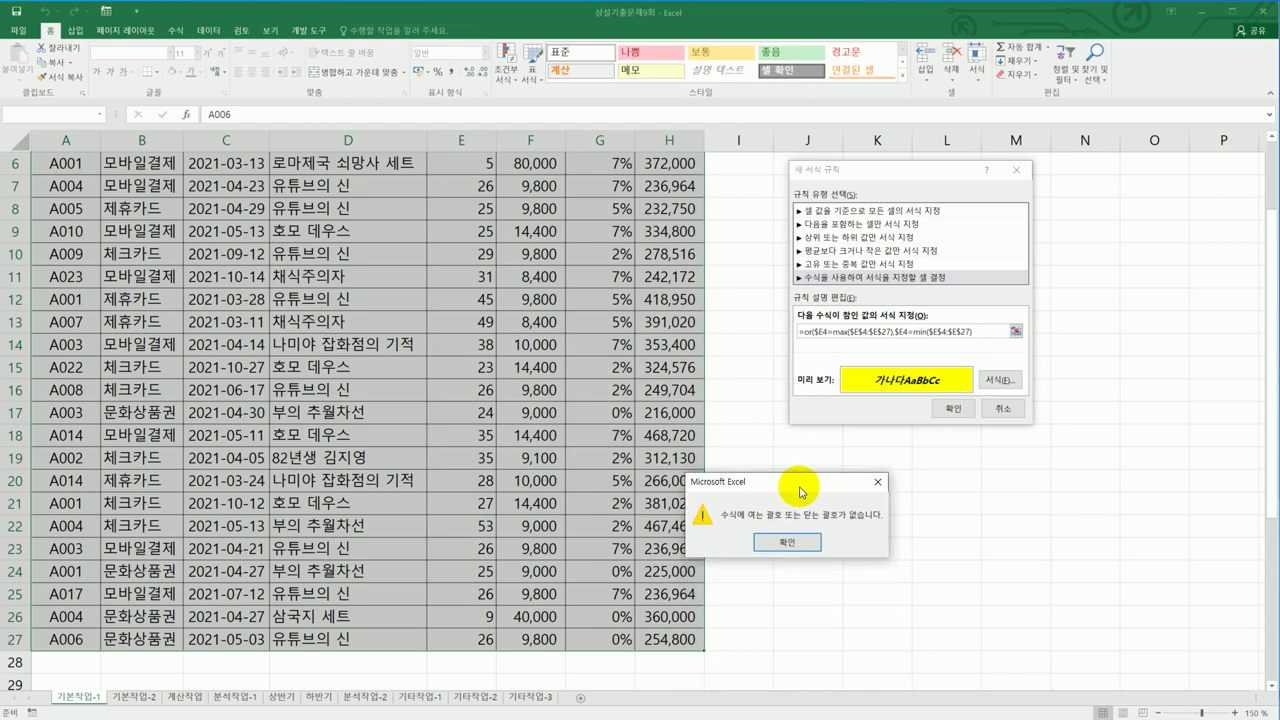
left_click(781, 549)
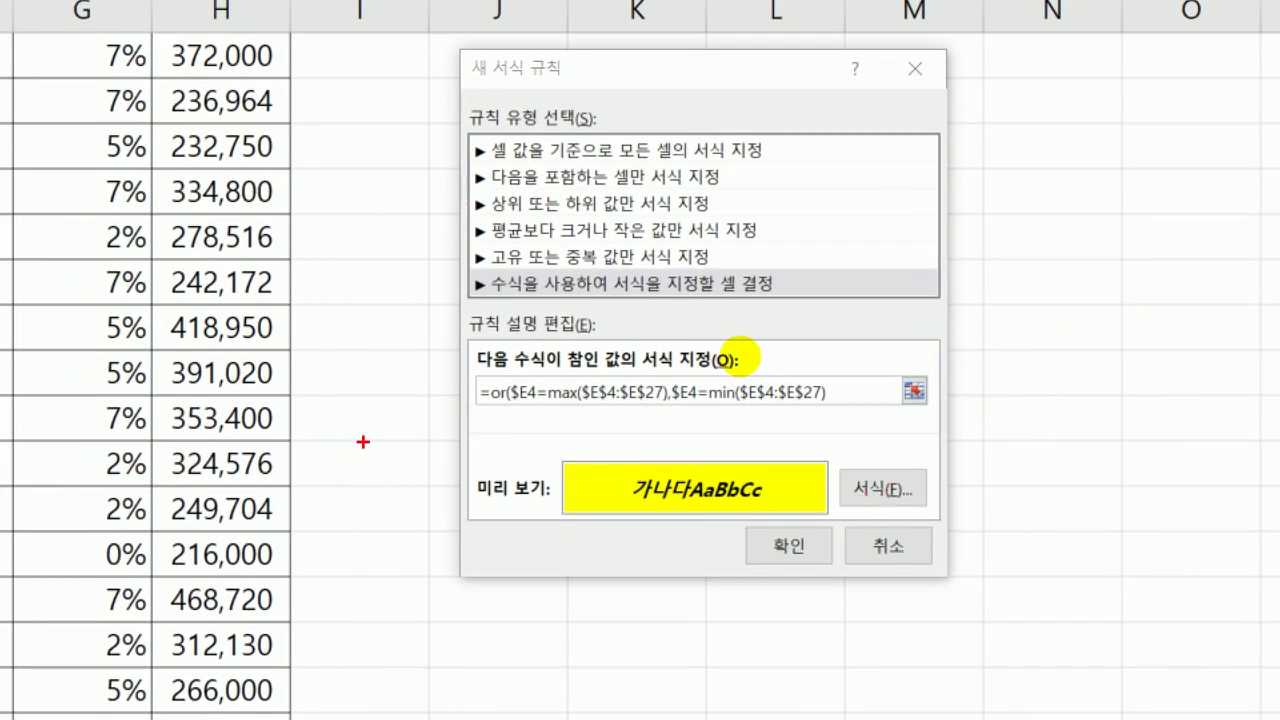
left_click_drag(489, 406, 501, 409)
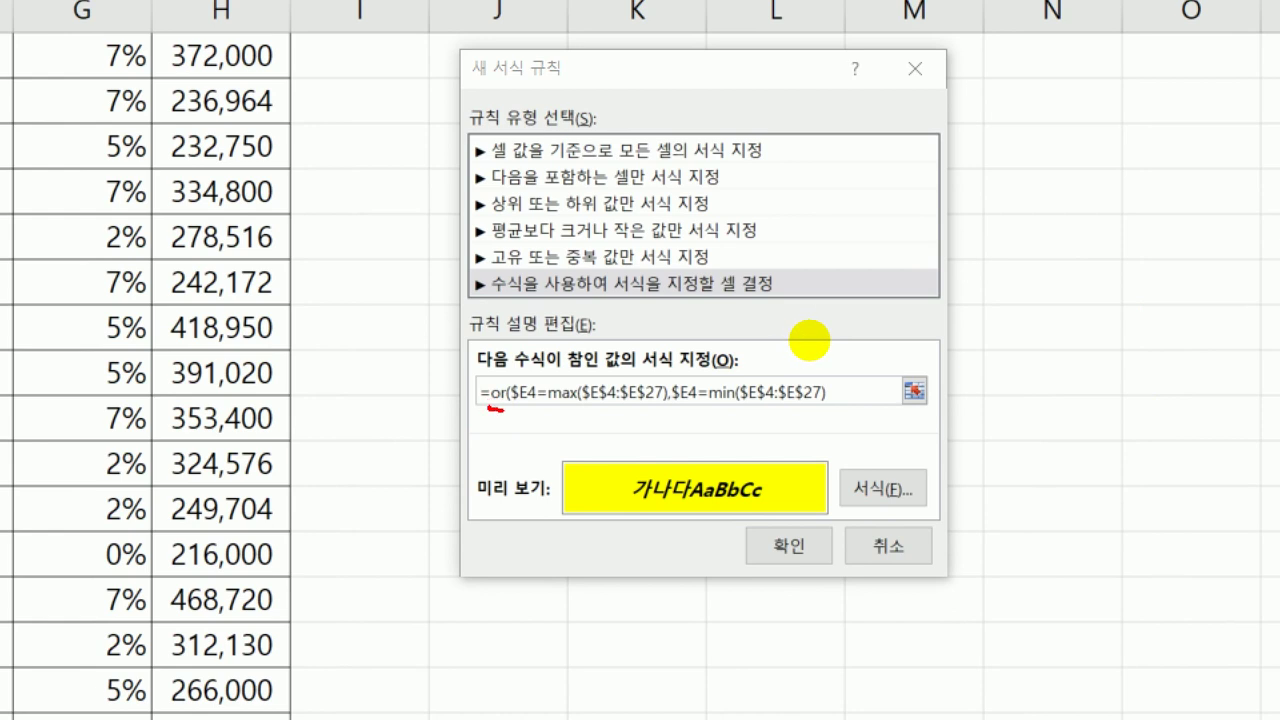
left_click_drag(518, 408, 657, 408)
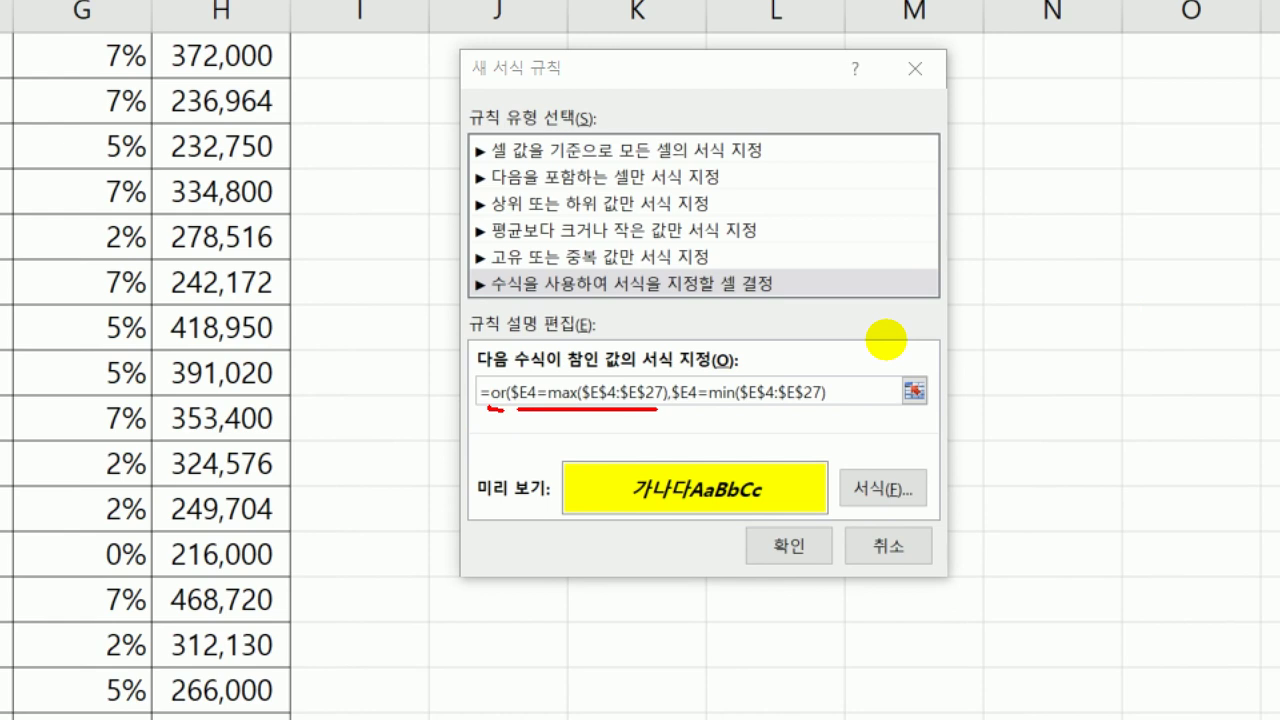
- Complete the rule's OR formula with its missing closing parenthesis and apply the conditional formatting rule
left_click_drag(683, 408, 806, 413)
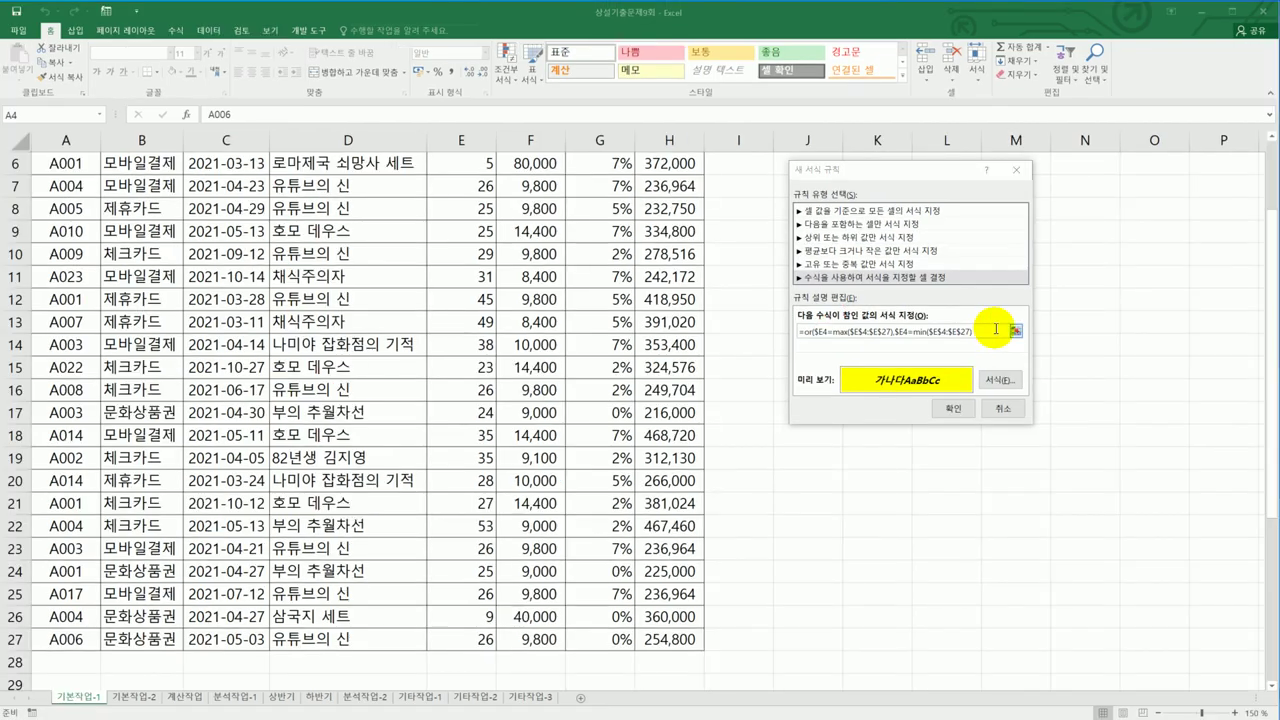
type(")")
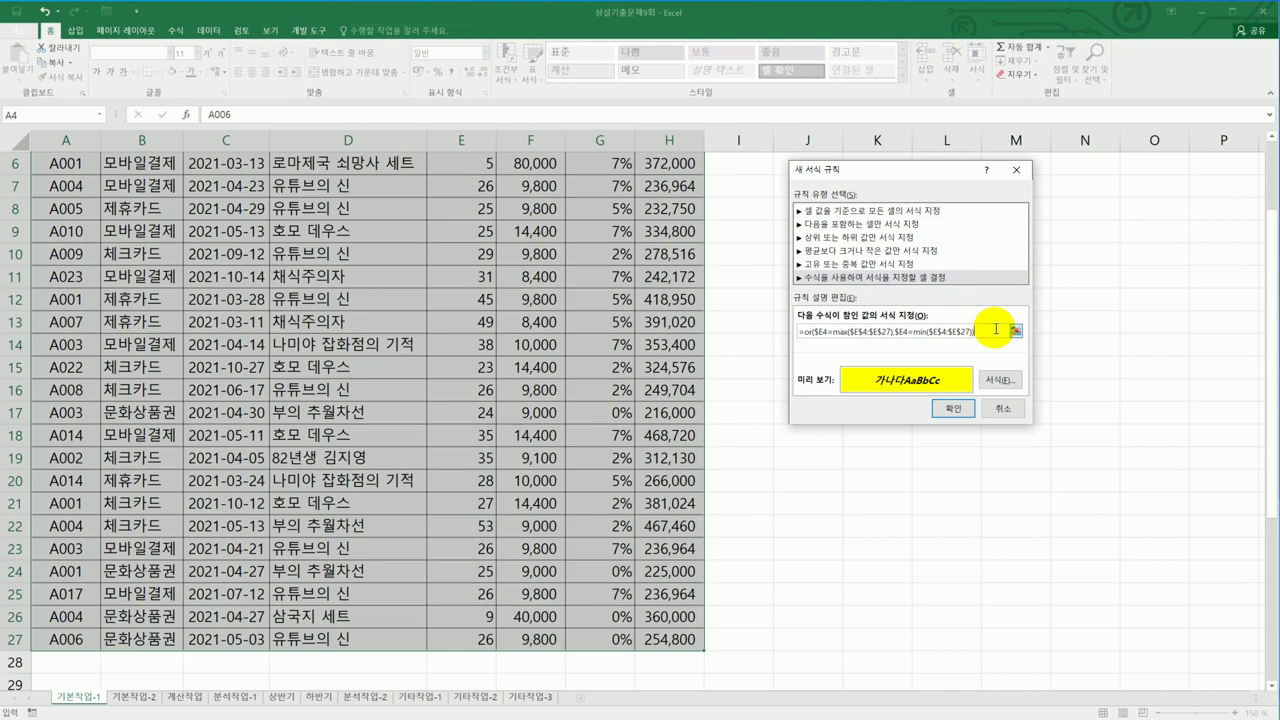
left_click(957, 408)
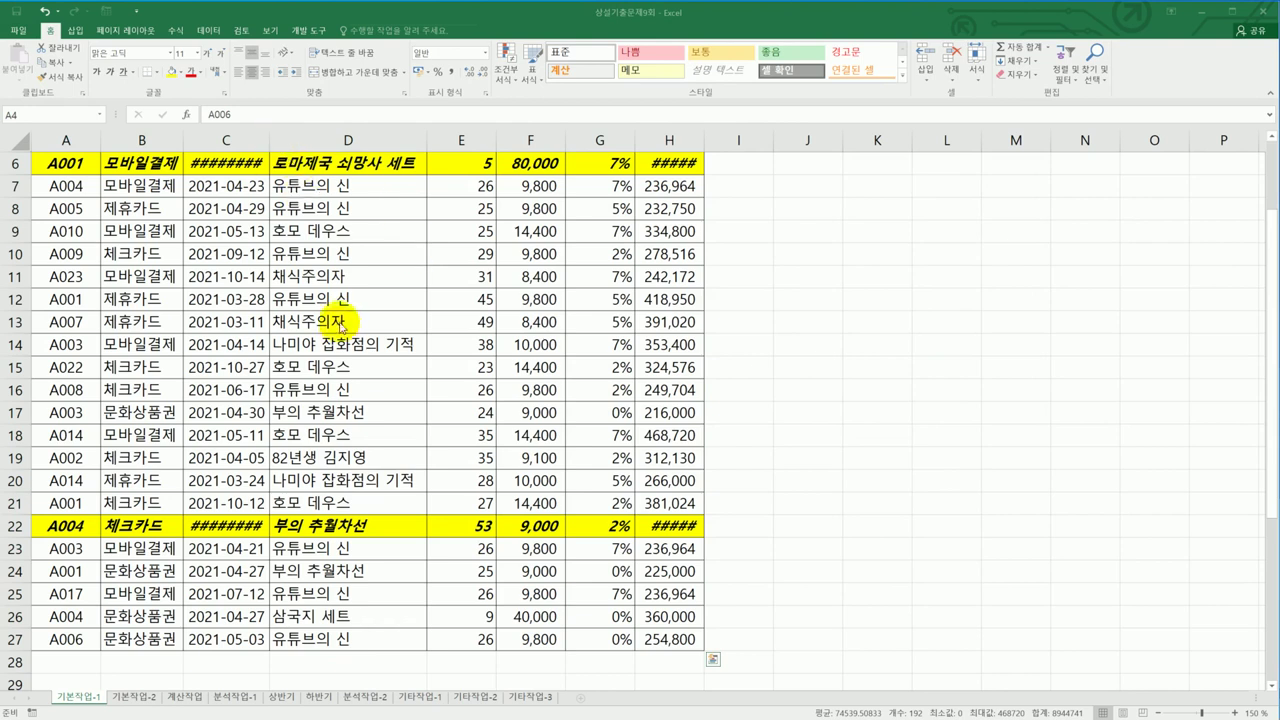
- Auto-fit the widths of the 구입일자 column C and the 구입총액 column H to their contents
scroll(925, 423, "down", 2)
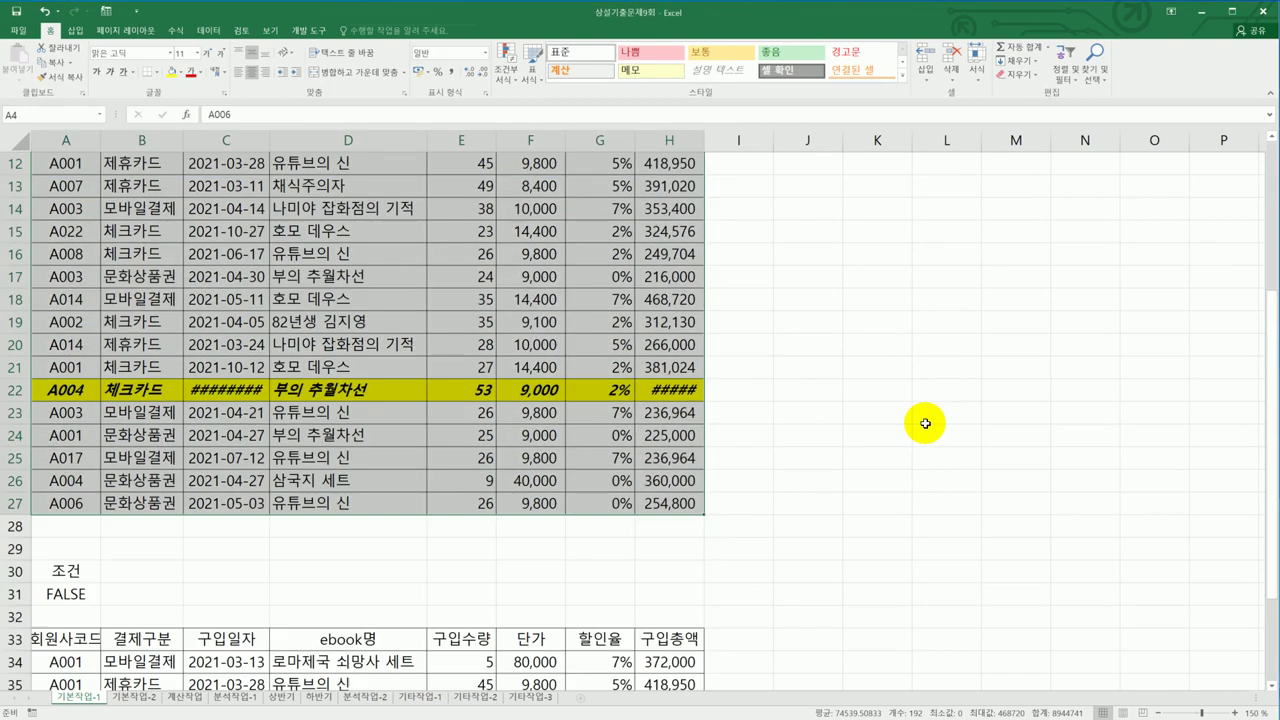
scroll(925, 423, "up", 4)
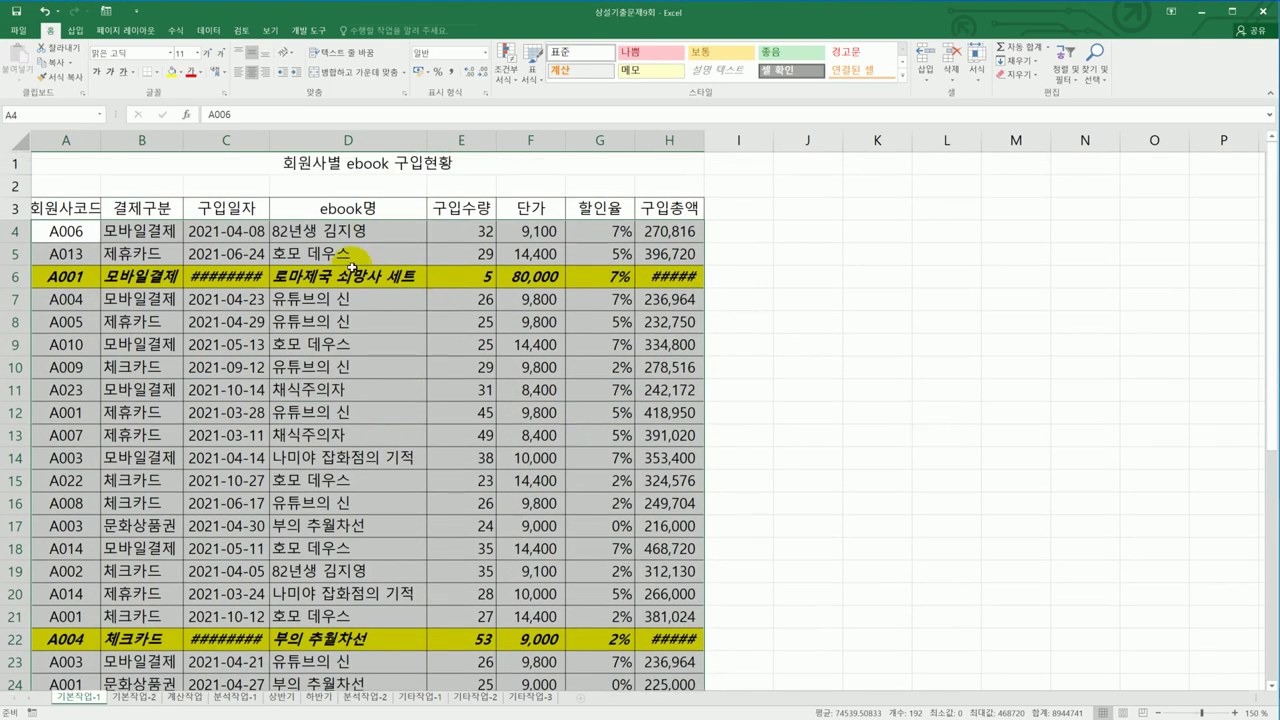
double_click(269, 139)
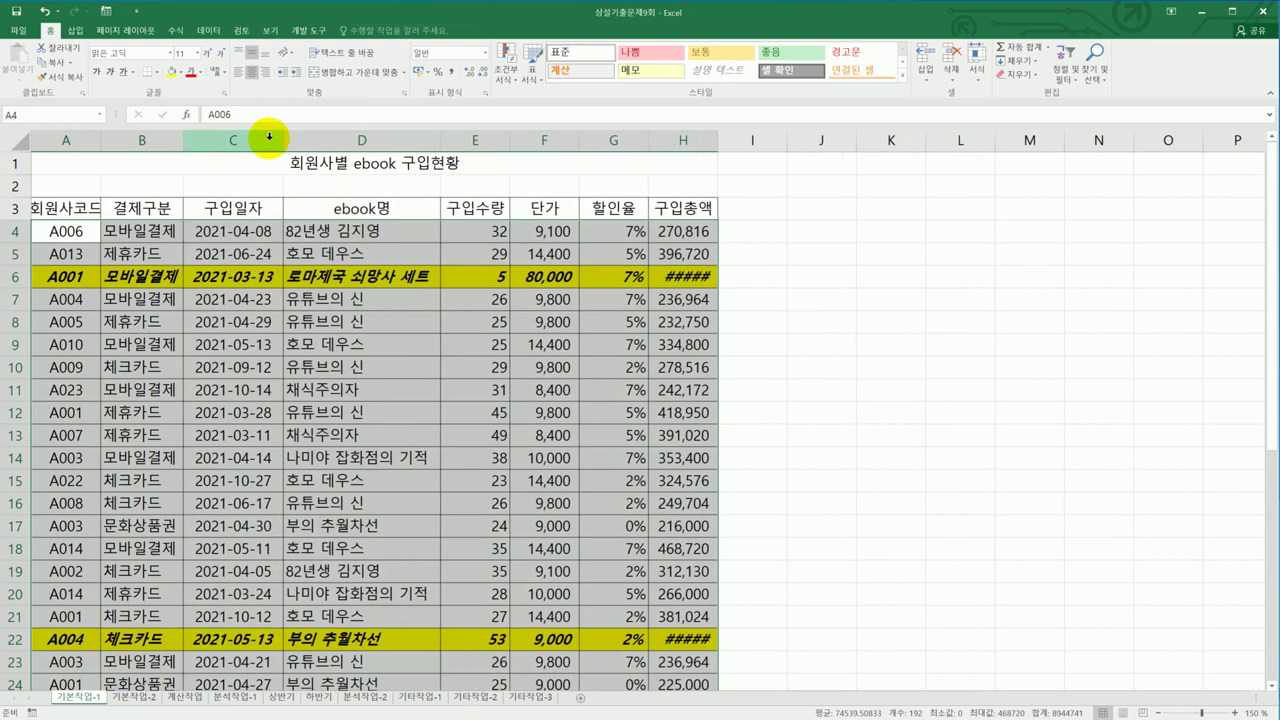
double_click(717, 139)
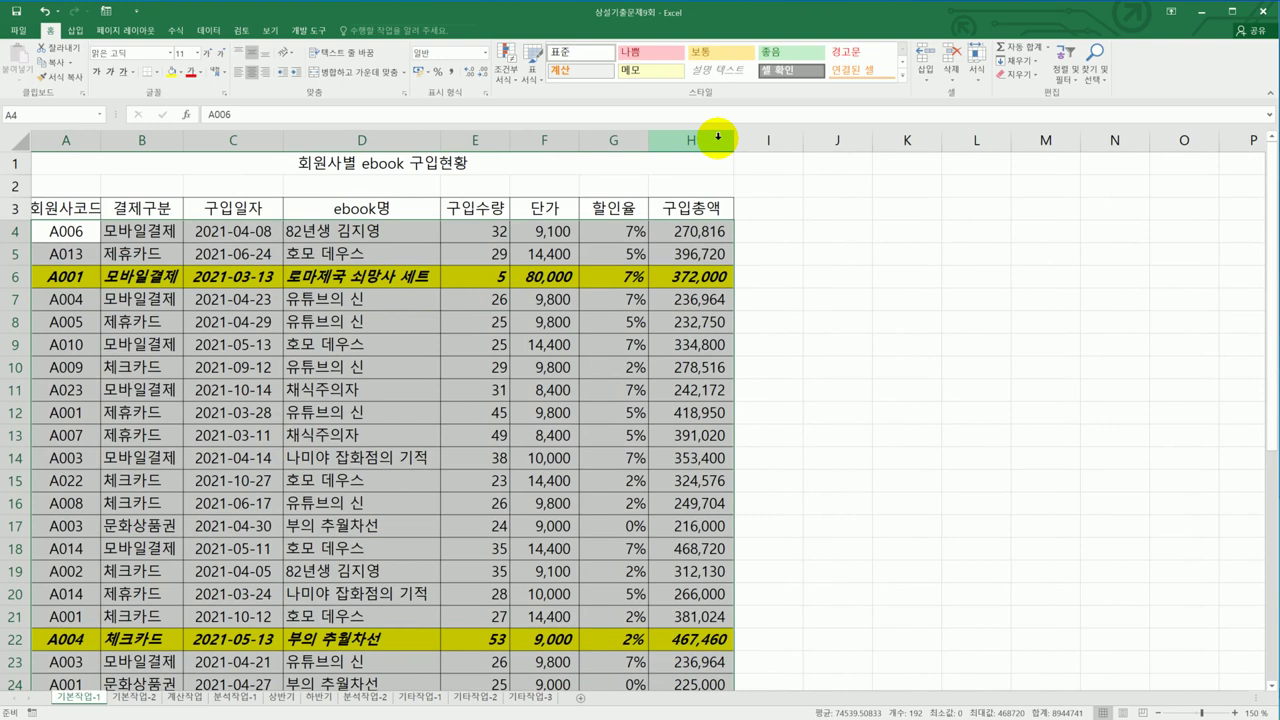
scroll(737, 372, "down", 5)
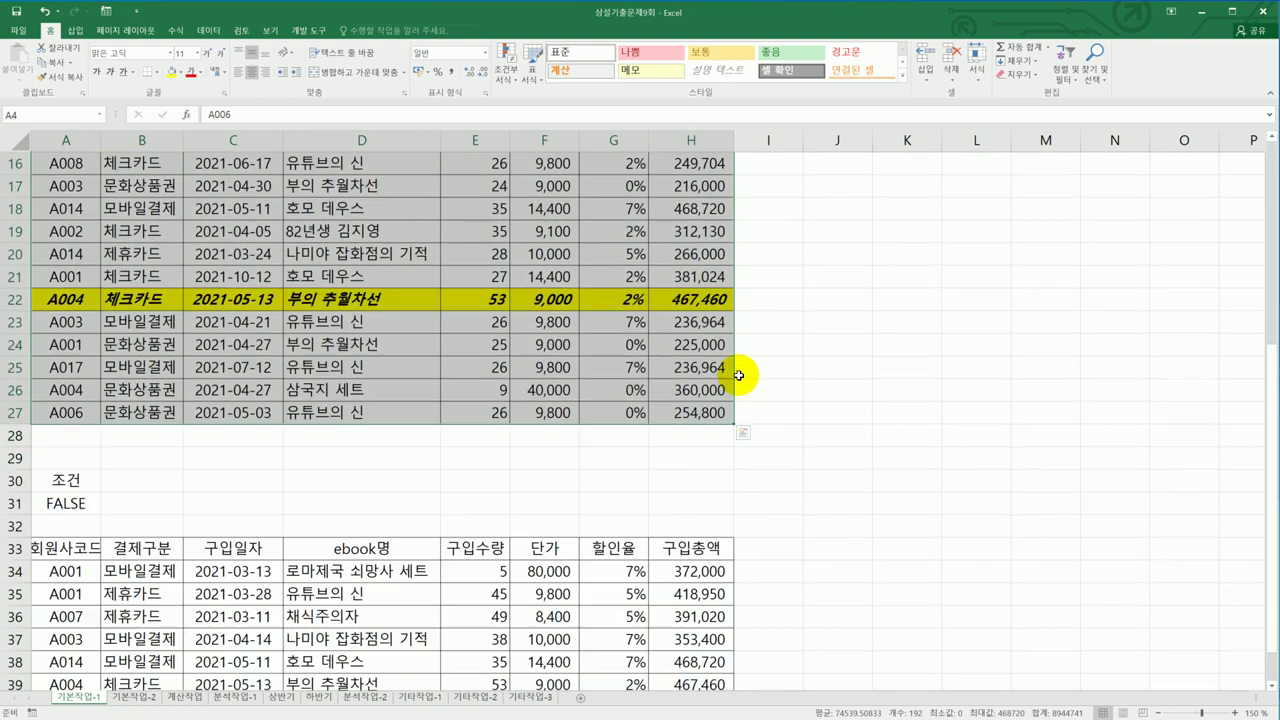
scroll(738, 375, "down", 2)
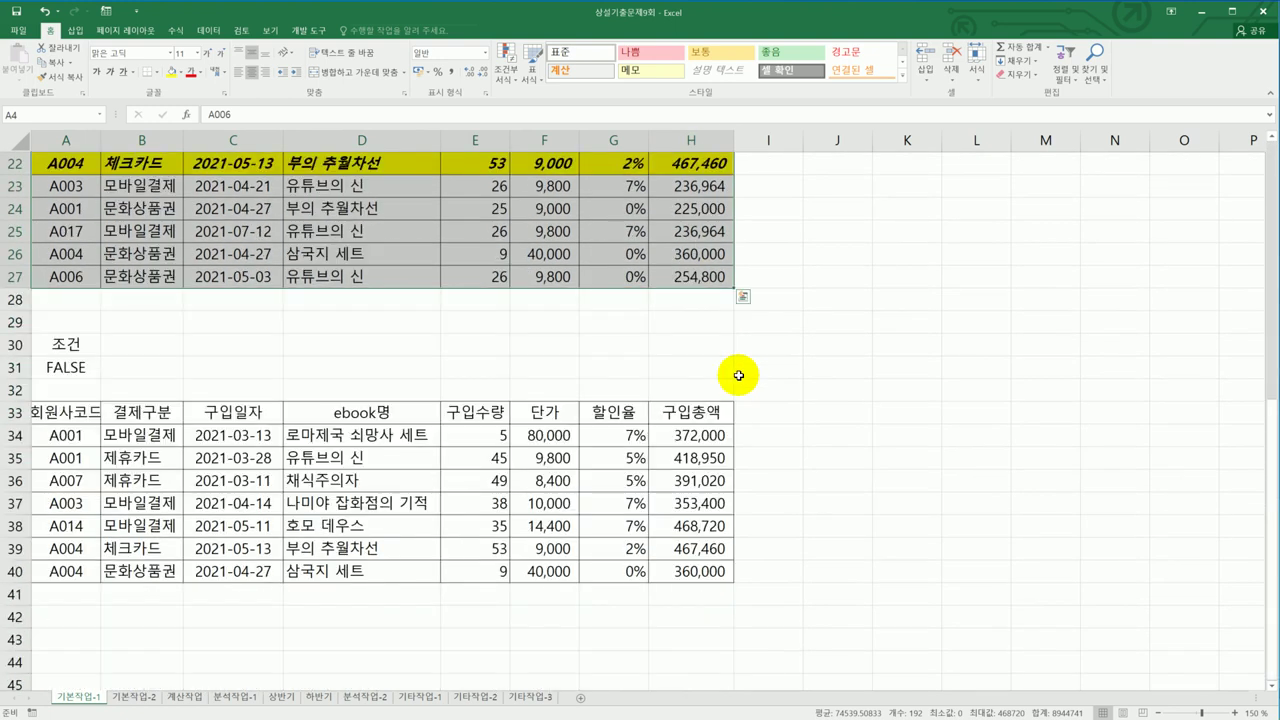
- On the 기본작업-2 sheet, turn off the locked (잠금) protection attribute for all cells
left_click(134, 697)
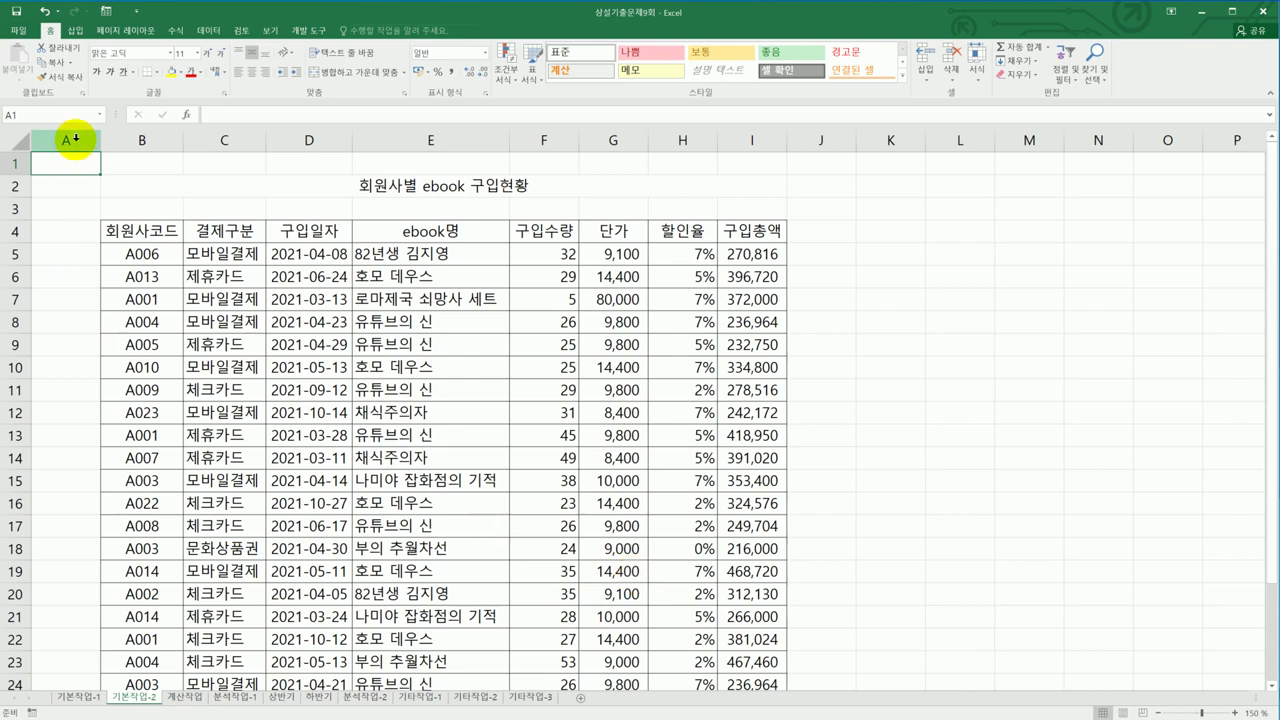
left_click(18, 138)
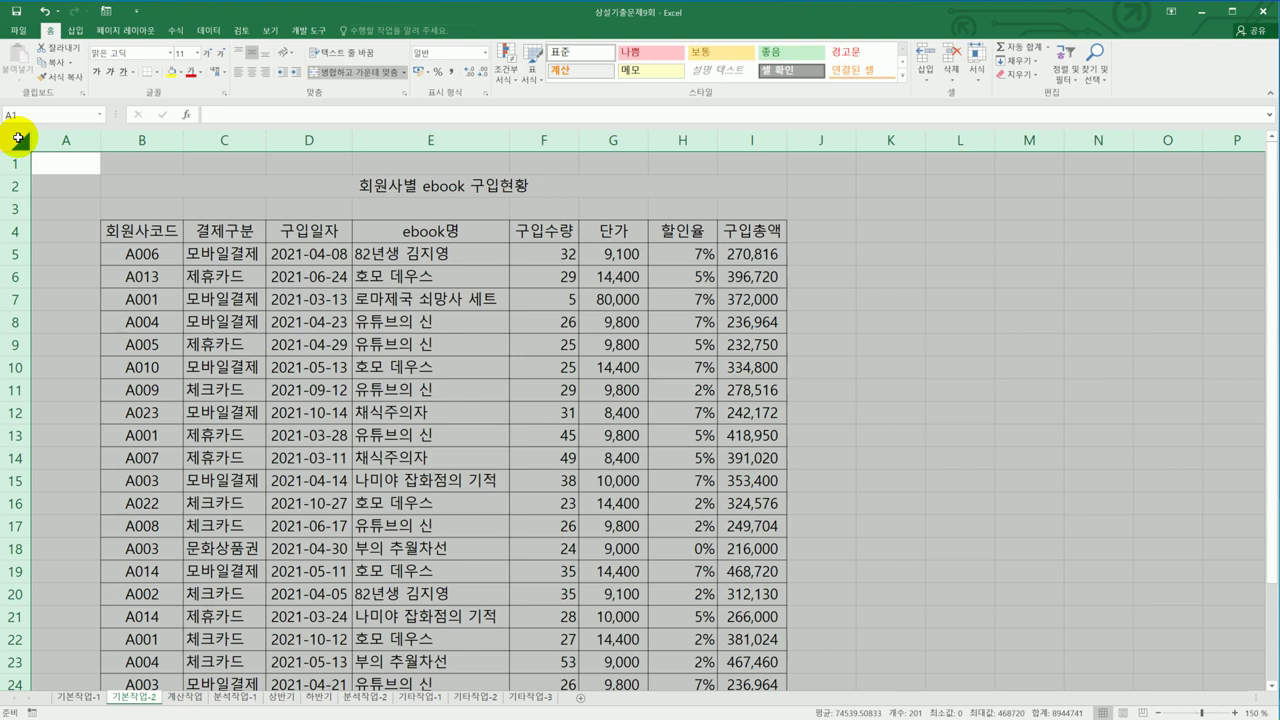
right_click(141, 194)
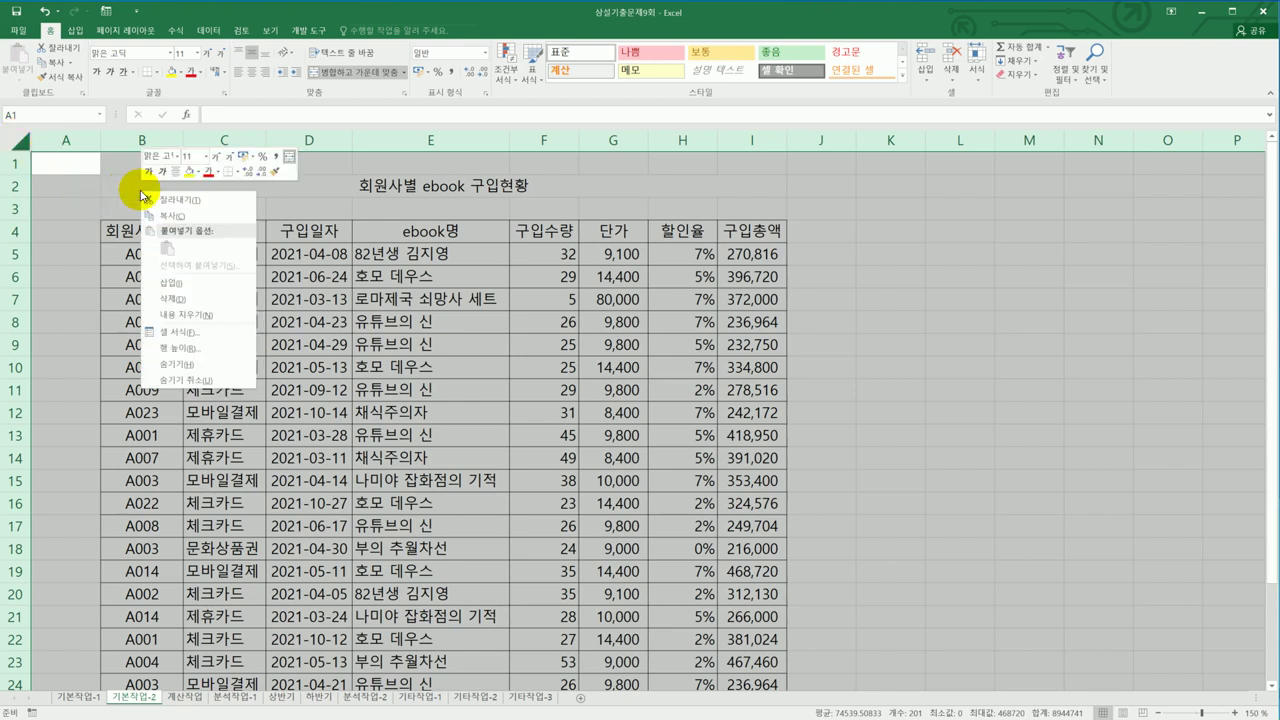
left_click(166, 331)
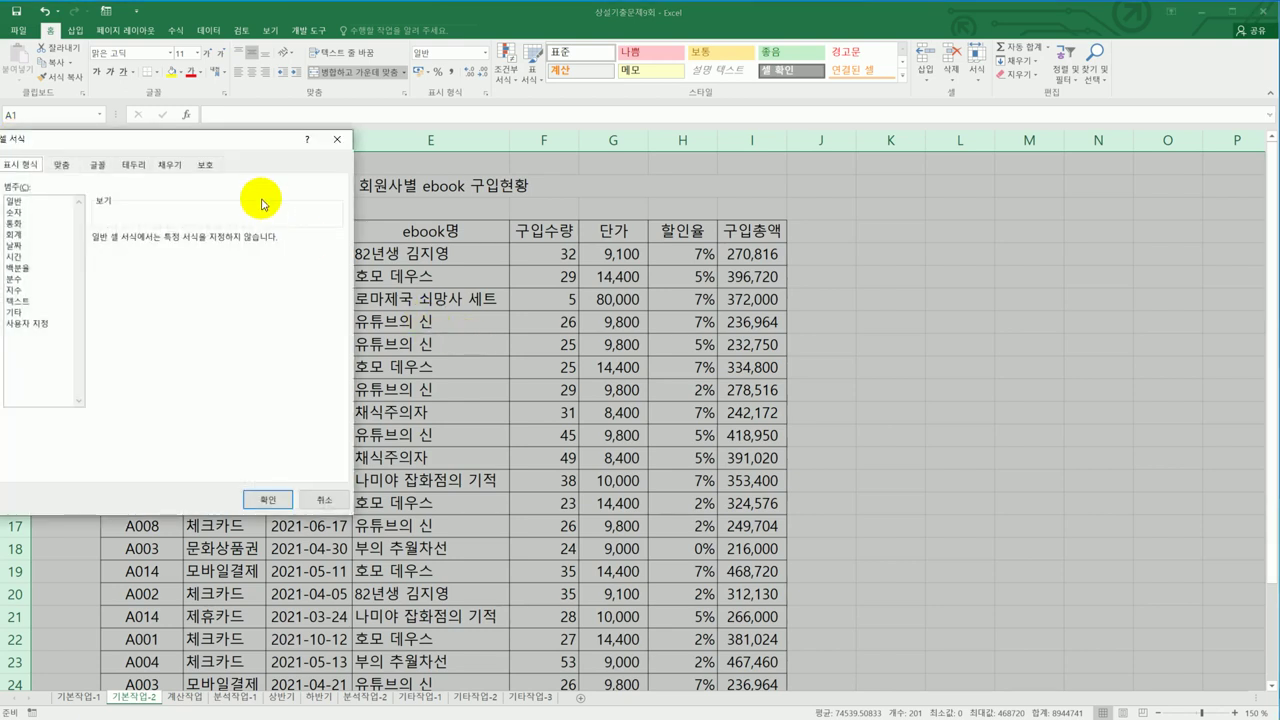
left_click_drag(229, 138, 679, 180)
left_click(655, 208)
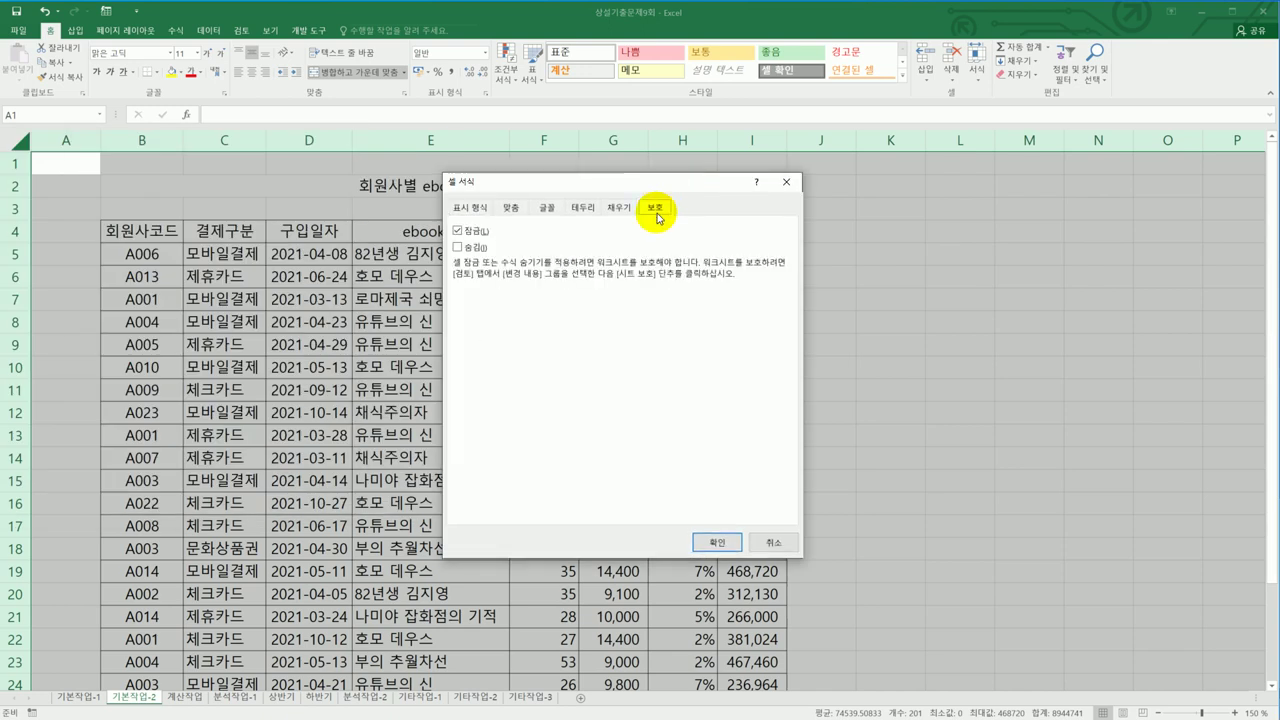
left_click(466, 234)
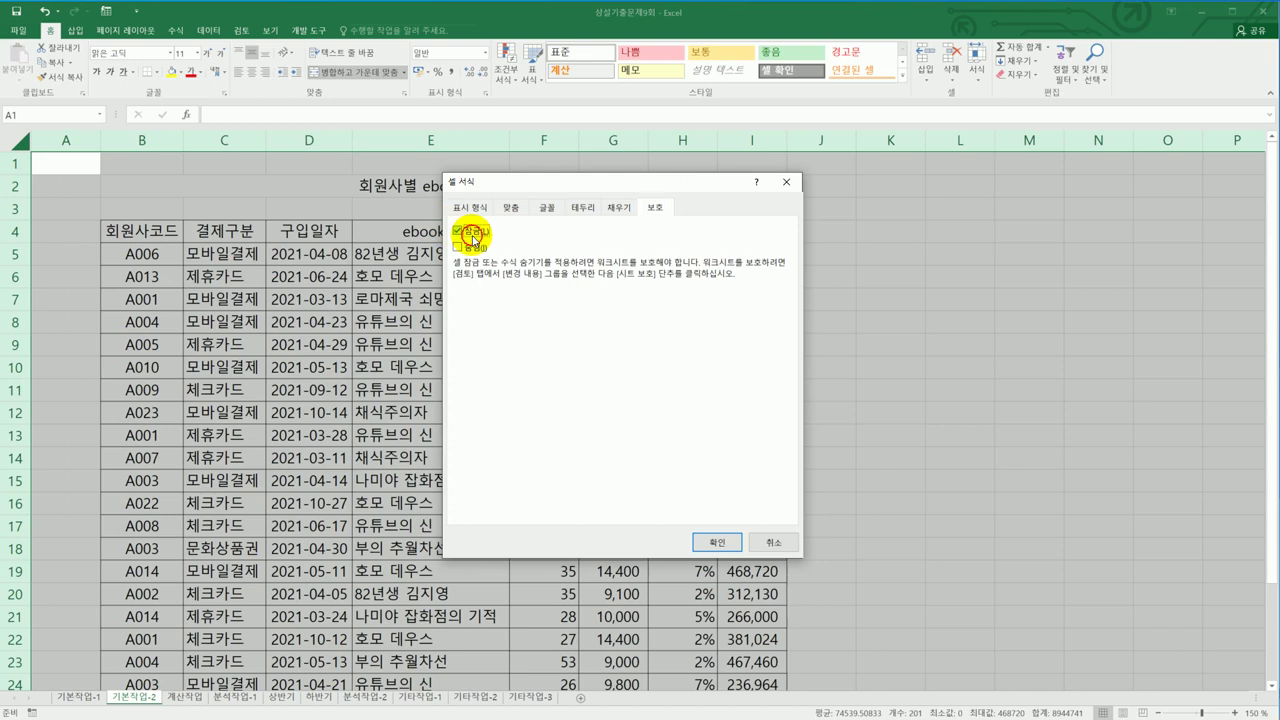
left_click(720, 543)
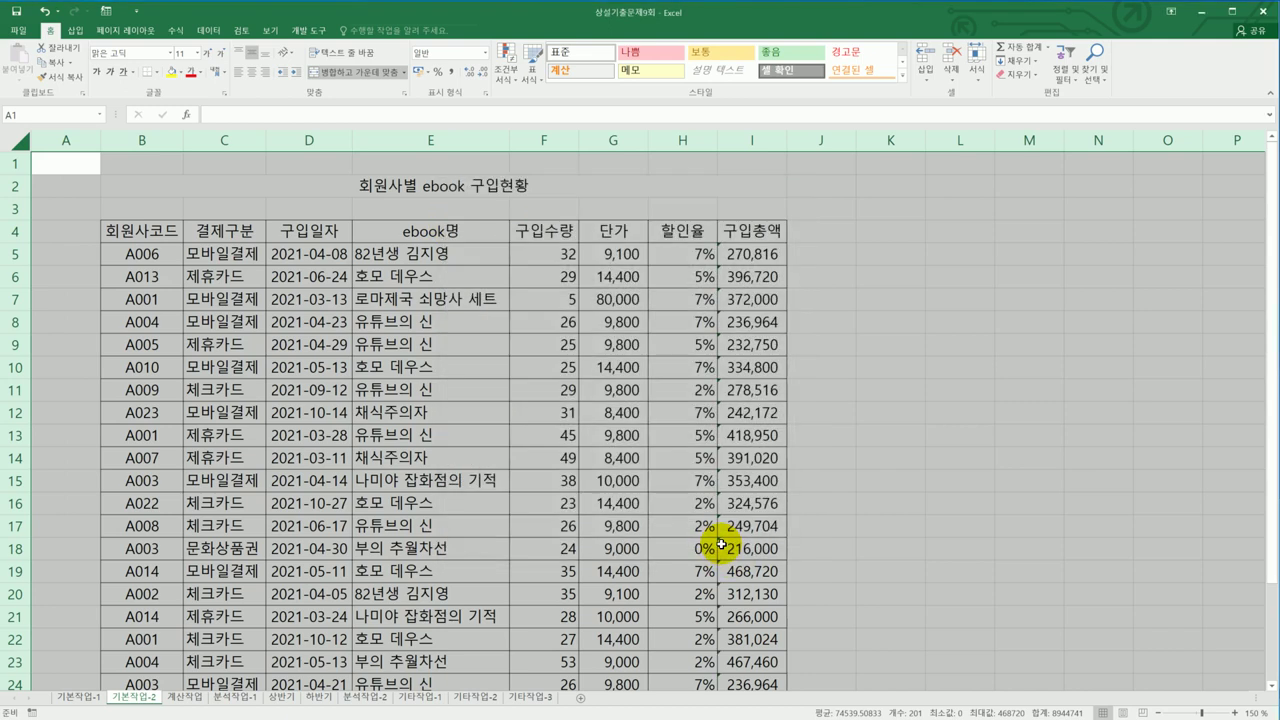
left_click(890, 481)
- Turn on both the locked (잠금) and hidden (숨김) attributes for the 구입총액 cells I5:I28
left_click(761, 254)
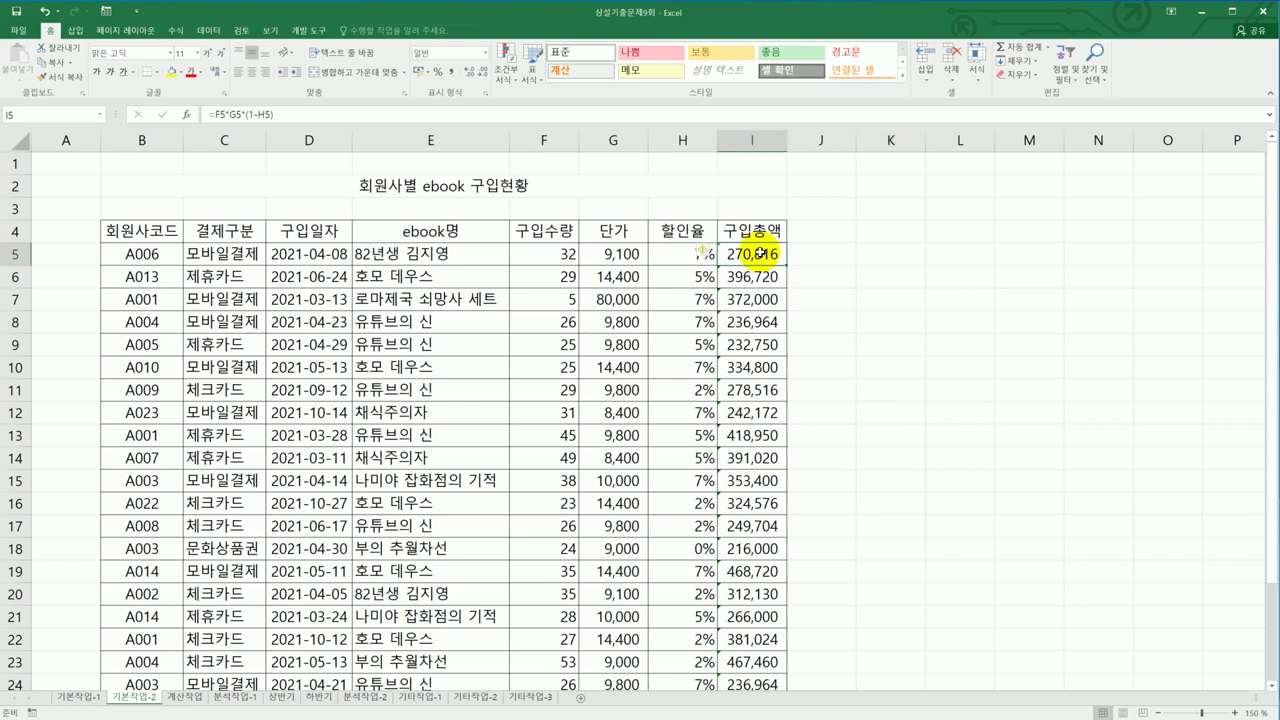
left_click_drag(761, 254, 748, 641)
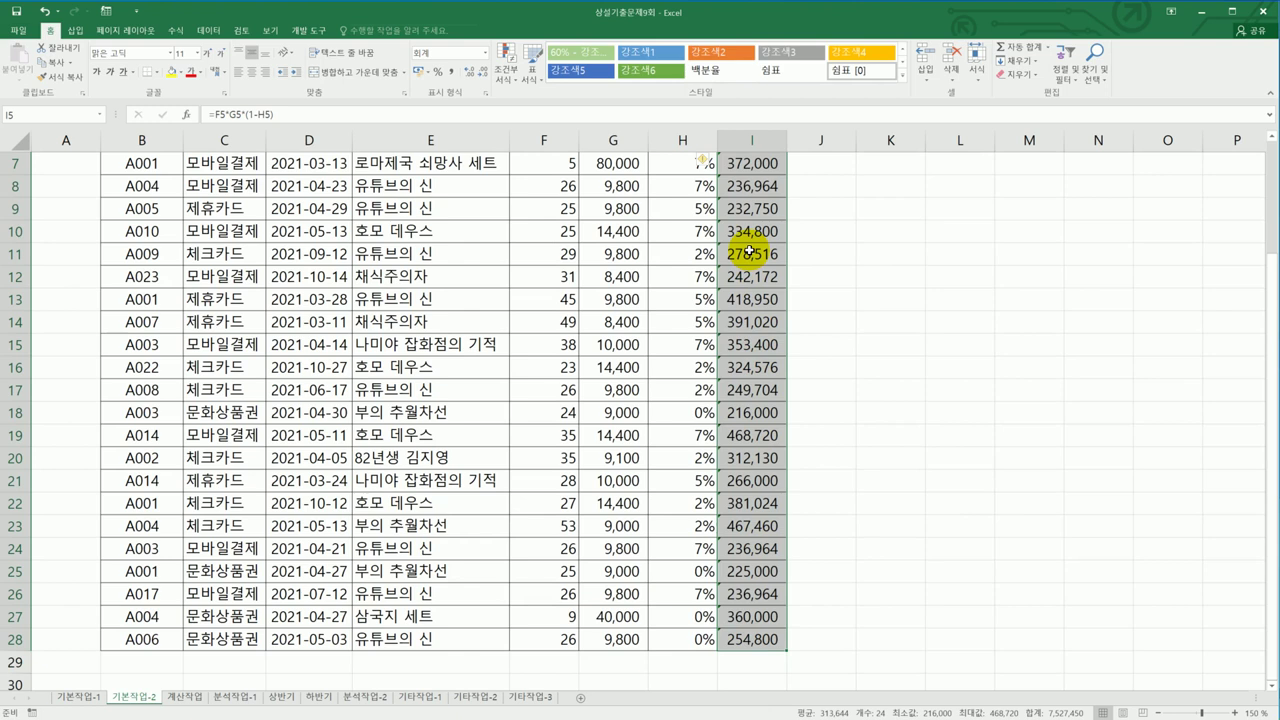
right_click(749, 253)
left_click(832, 477)
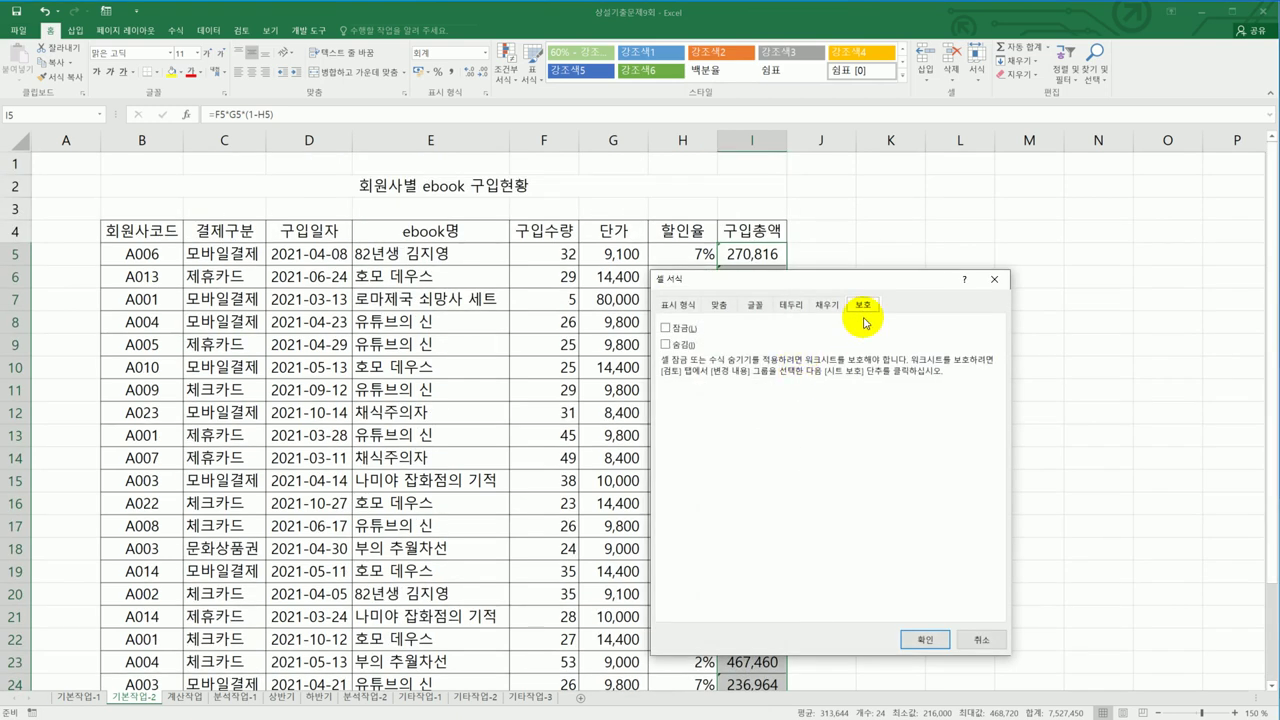
left_click(666, 328)
left_click(666, 345)
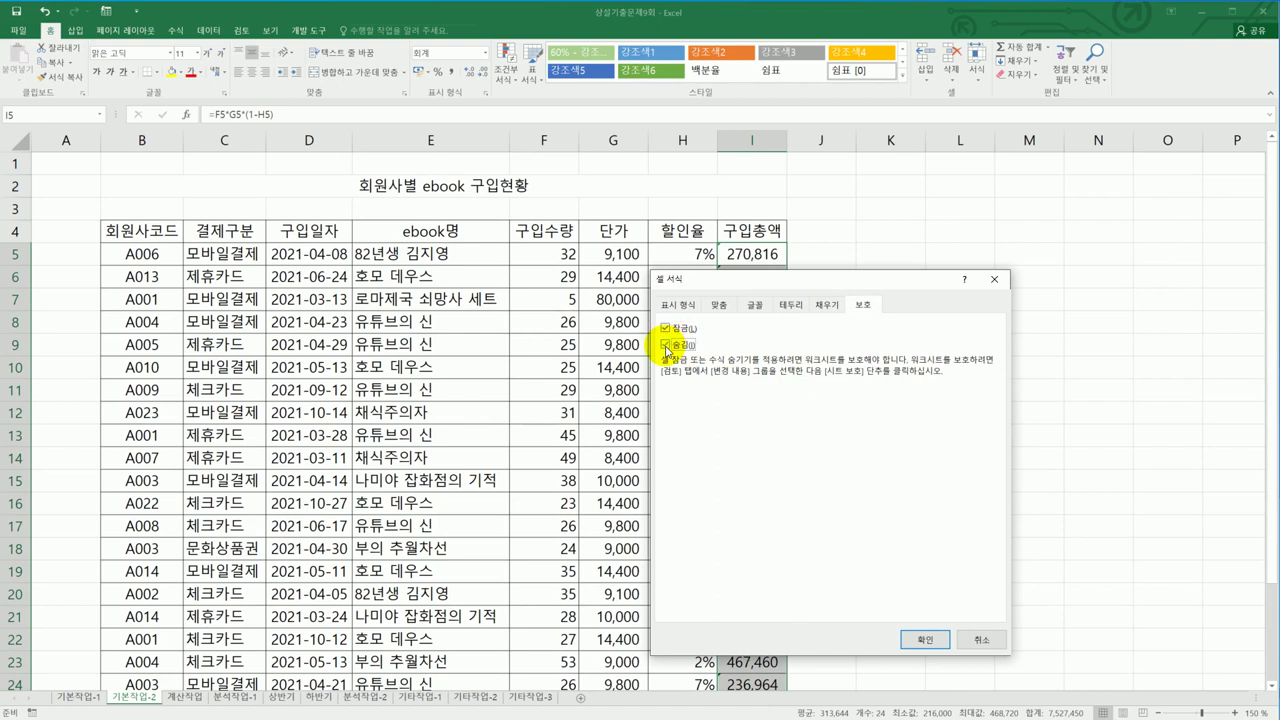
left_click(922, 641)
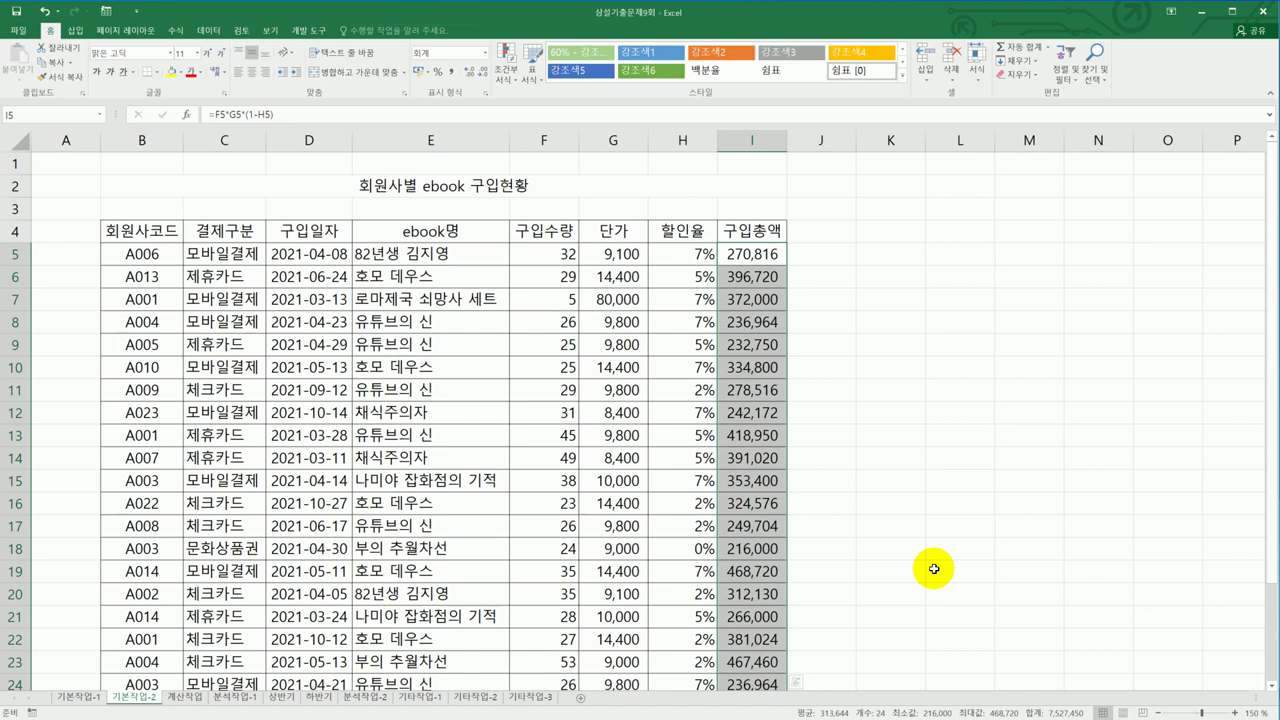
- Protect the sheet without a password, allowing selection of locked and unlocked cells plus cell formatting (셀 서식)
left_click(241, 32)
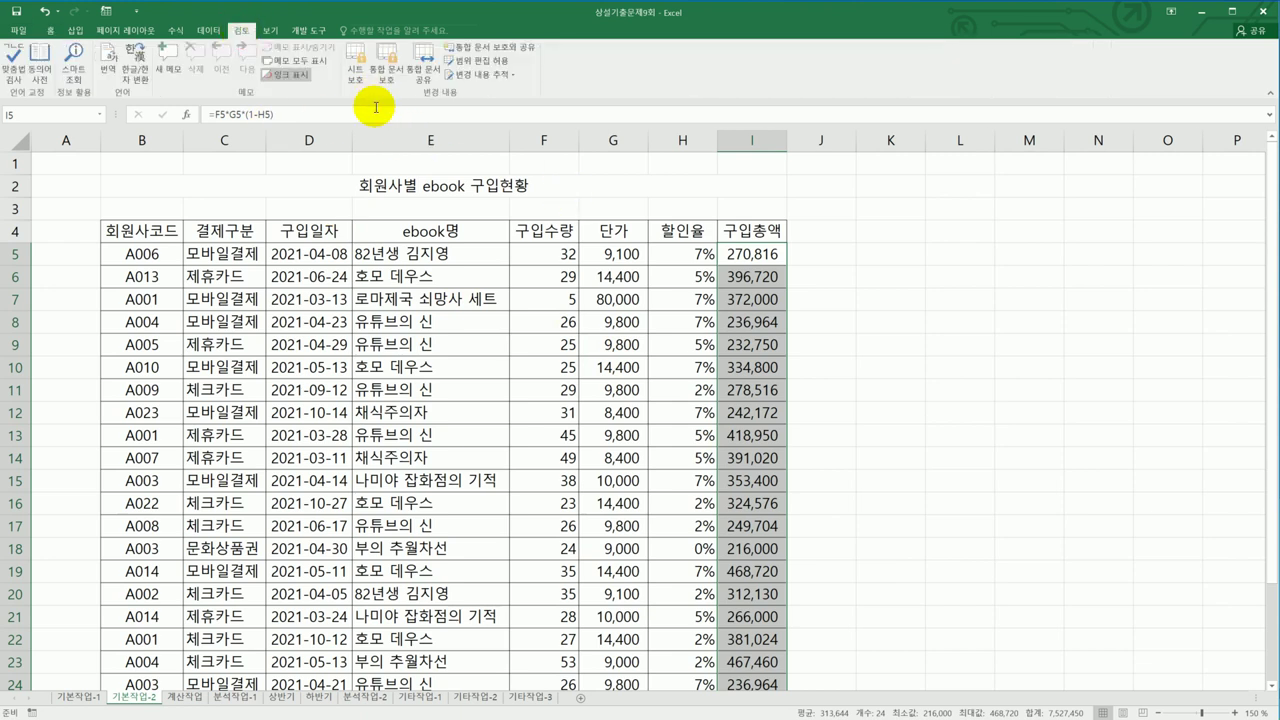
left_click(355, 76)
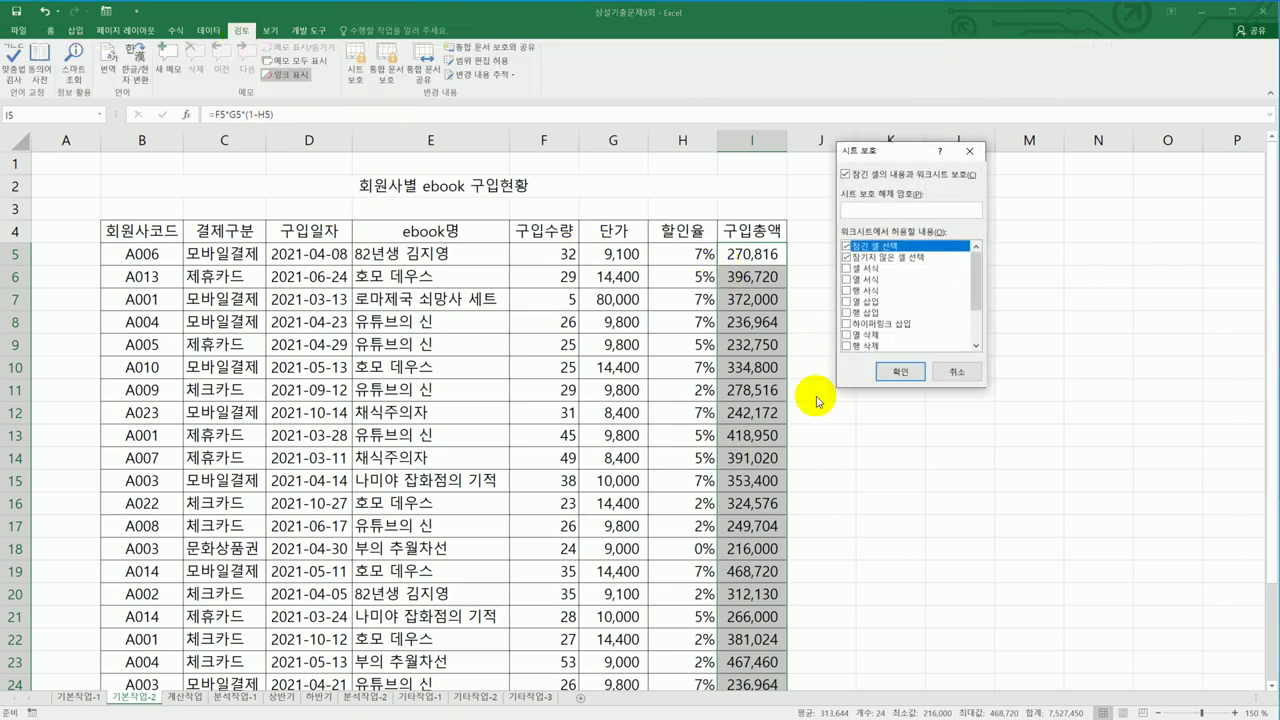
left_click(848, 270)
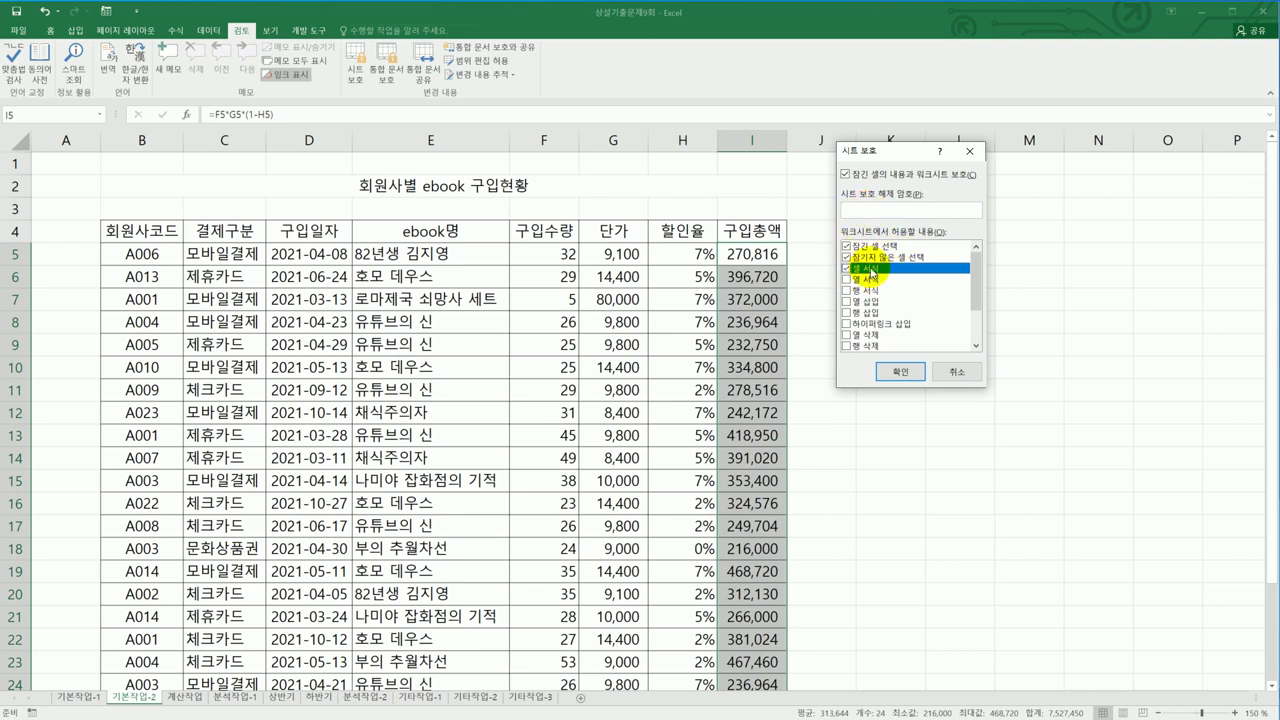
left_click(891, 369)
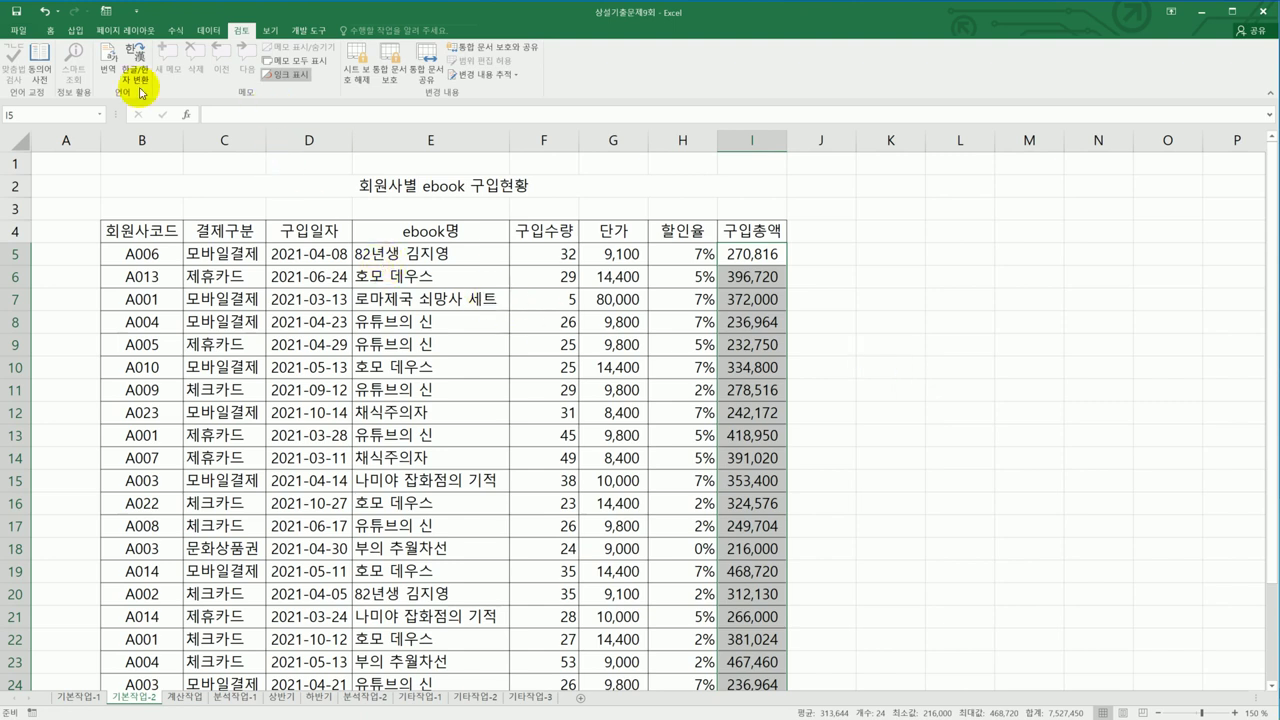
- Show the sheet in page break preview at 100% zoom
left_click(268, 30)
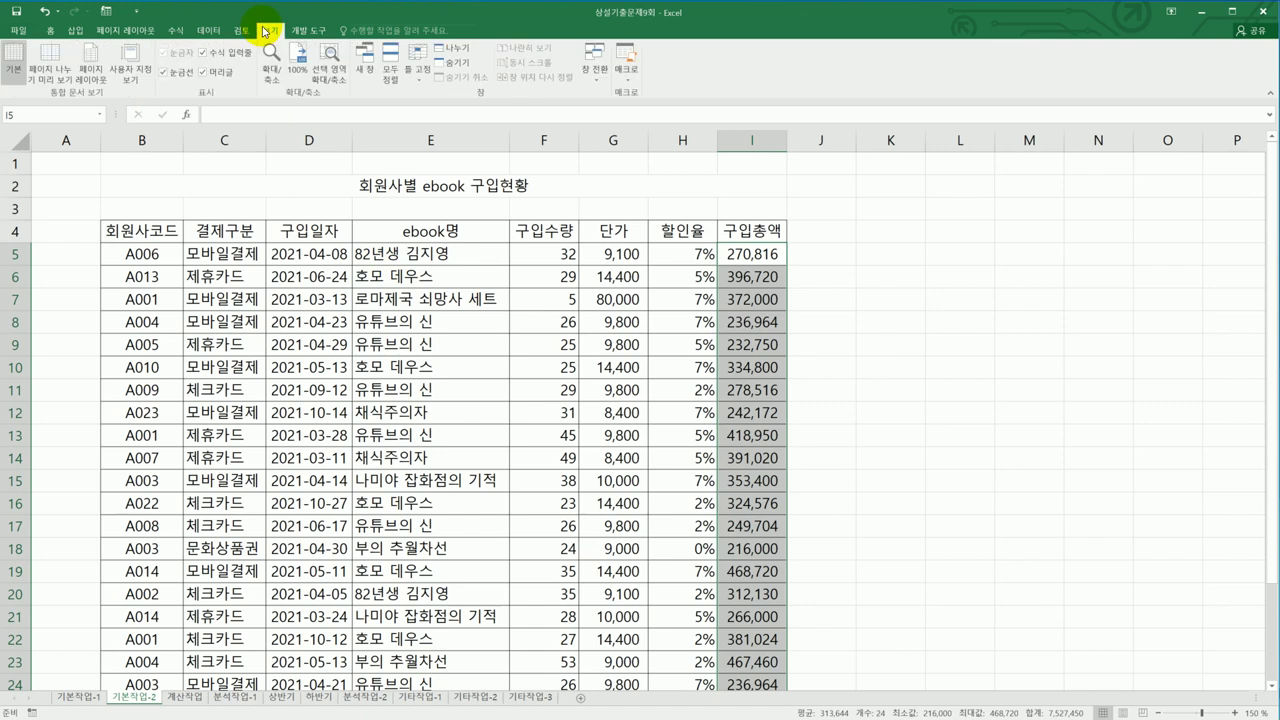
left_click(50, 68)
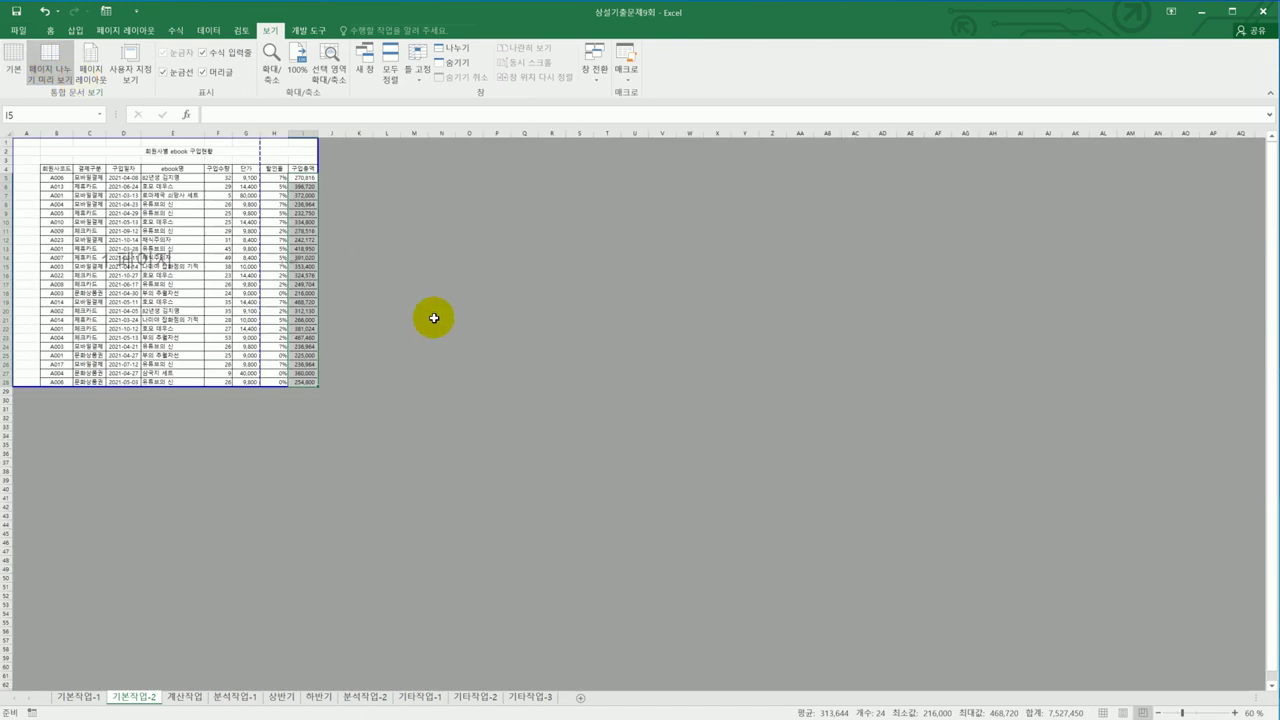
left_click(300, 75)
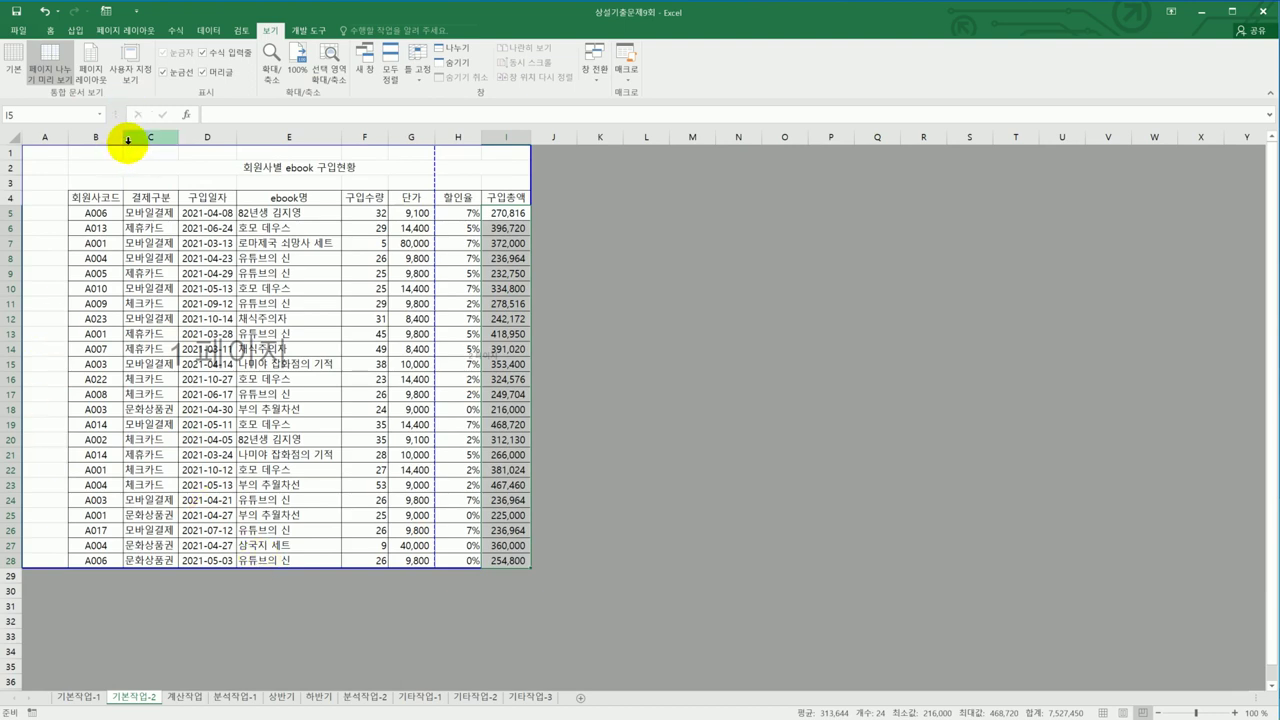
- Limit the print area to B2:I28 and move the vertical page break to column I's outer edge to fit one page
left_click_drag(132, 147, 130, 168)
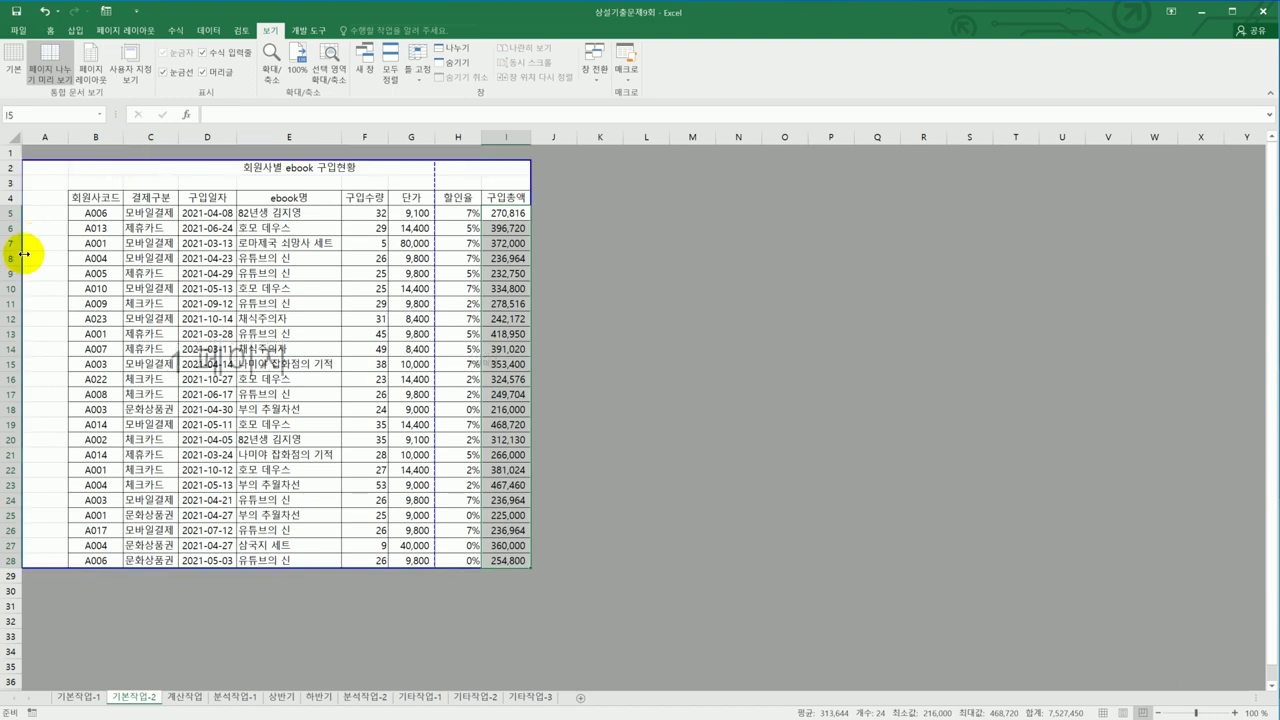
left_click_drag(24, 254, 72, 259)
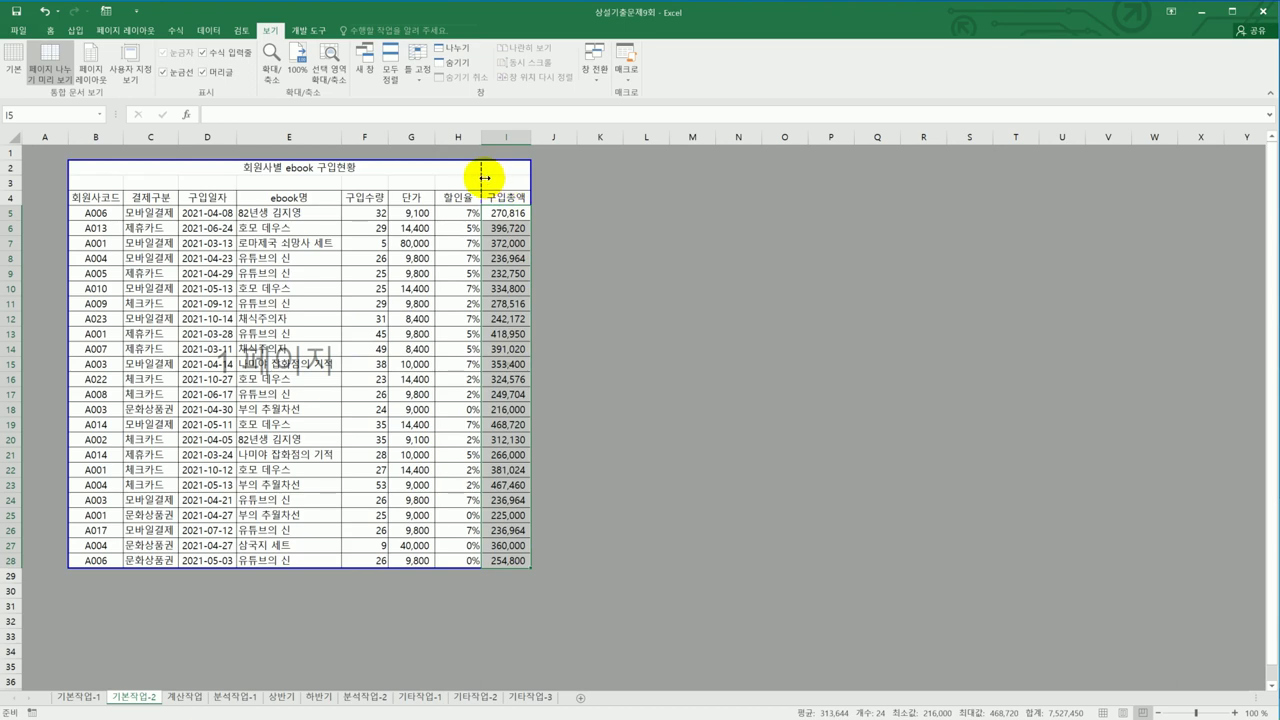
left_click_drag(481, 177, 531, 179)
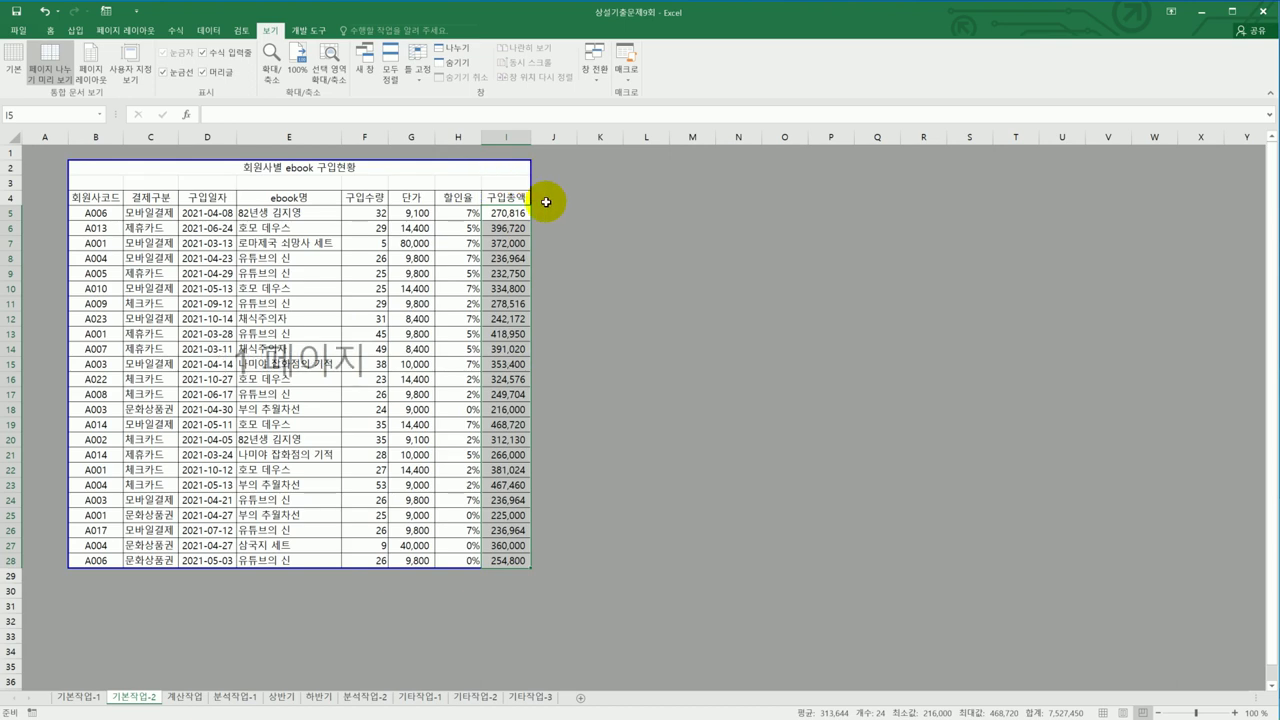
left_click(635, 346)
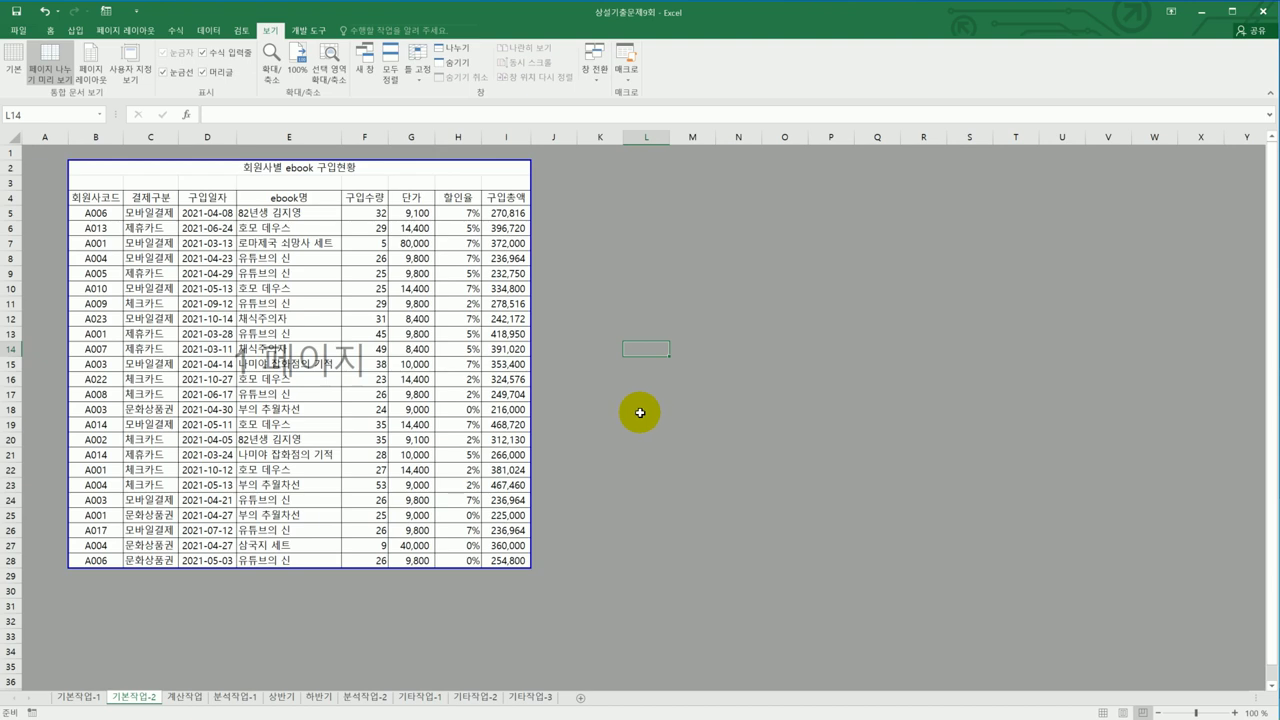
- Switch to the 계산작업 worksheet
left_click(188, 700)
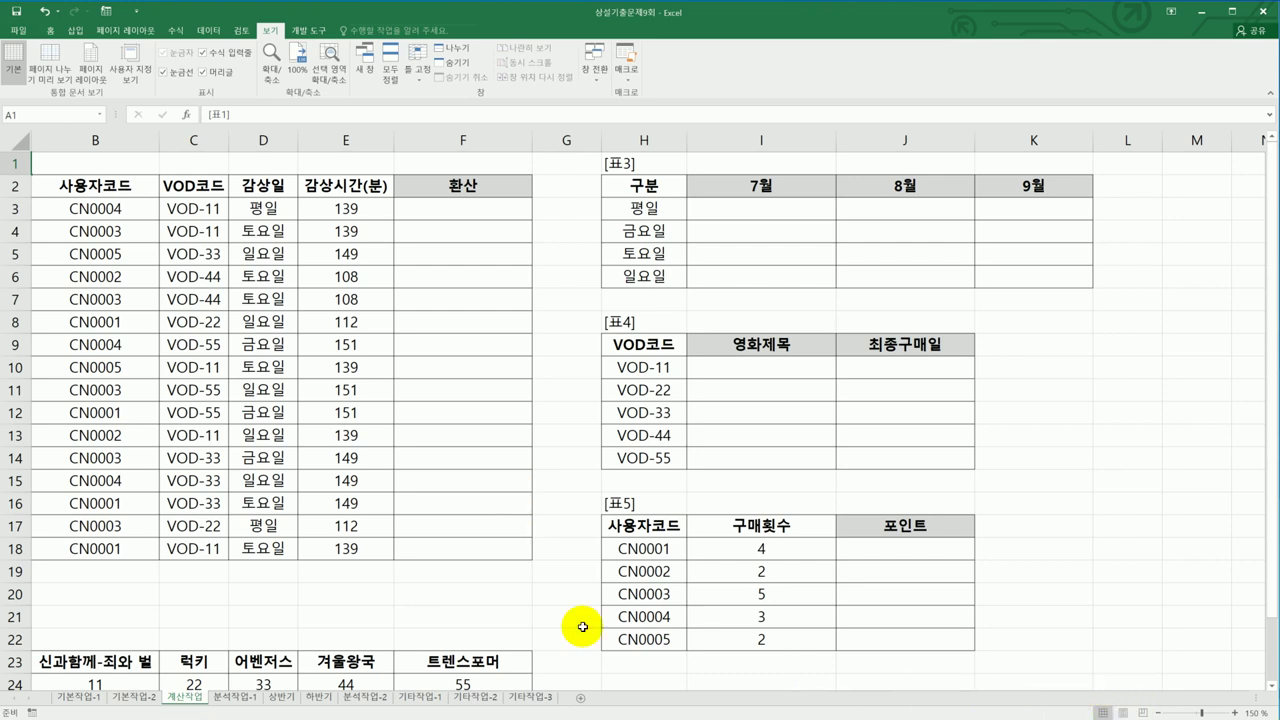
left_click(366, 566)
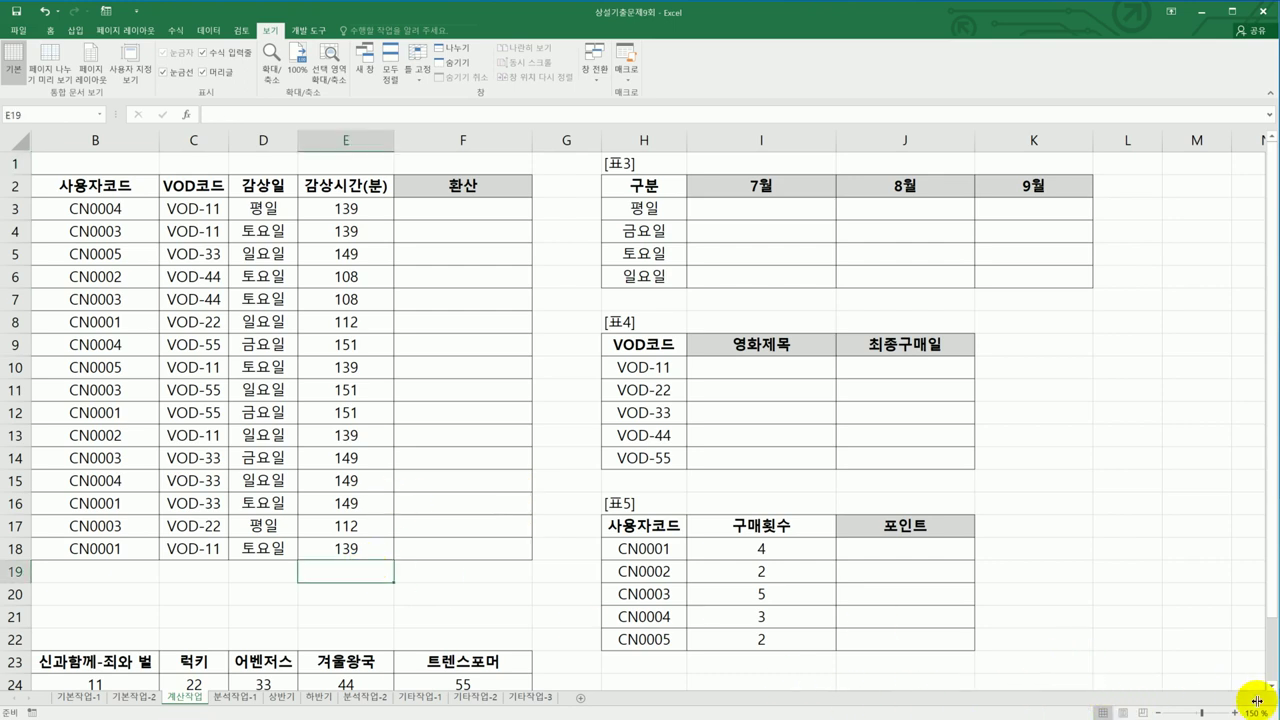
left_click_drag(1227, 697, 1132, 697)
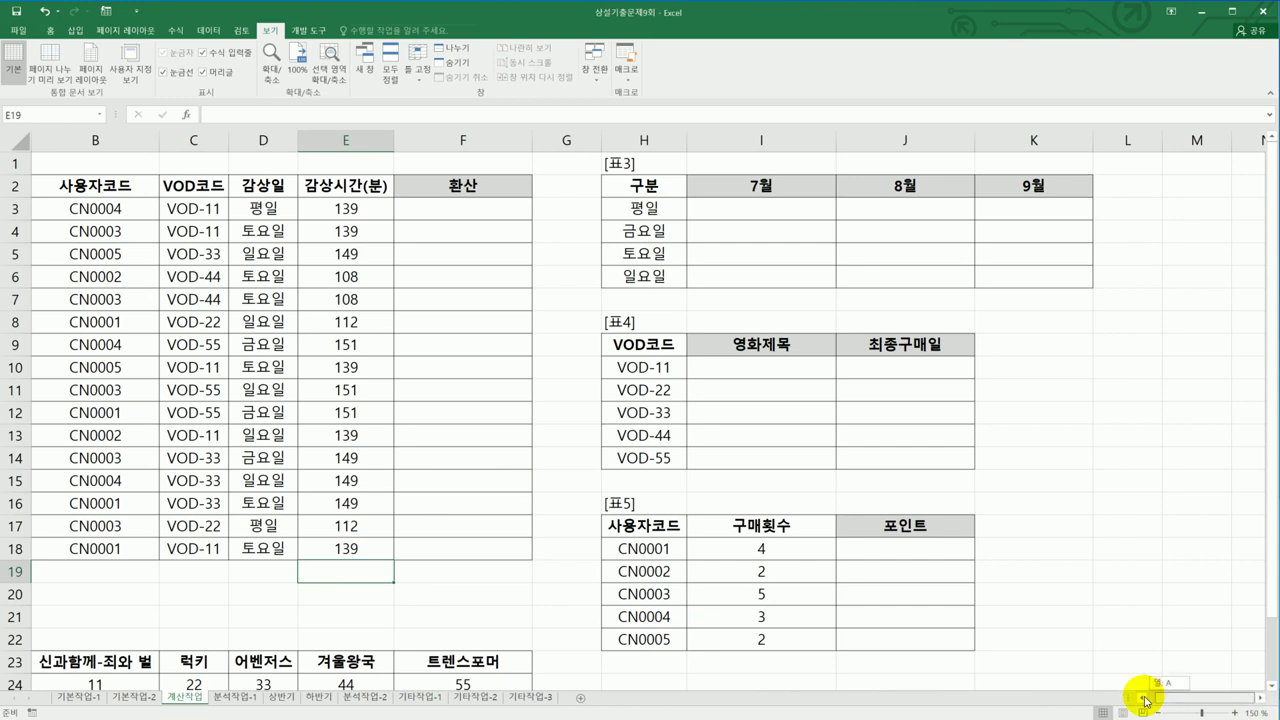
left_click(1142, 697)
left_click(539, 217)
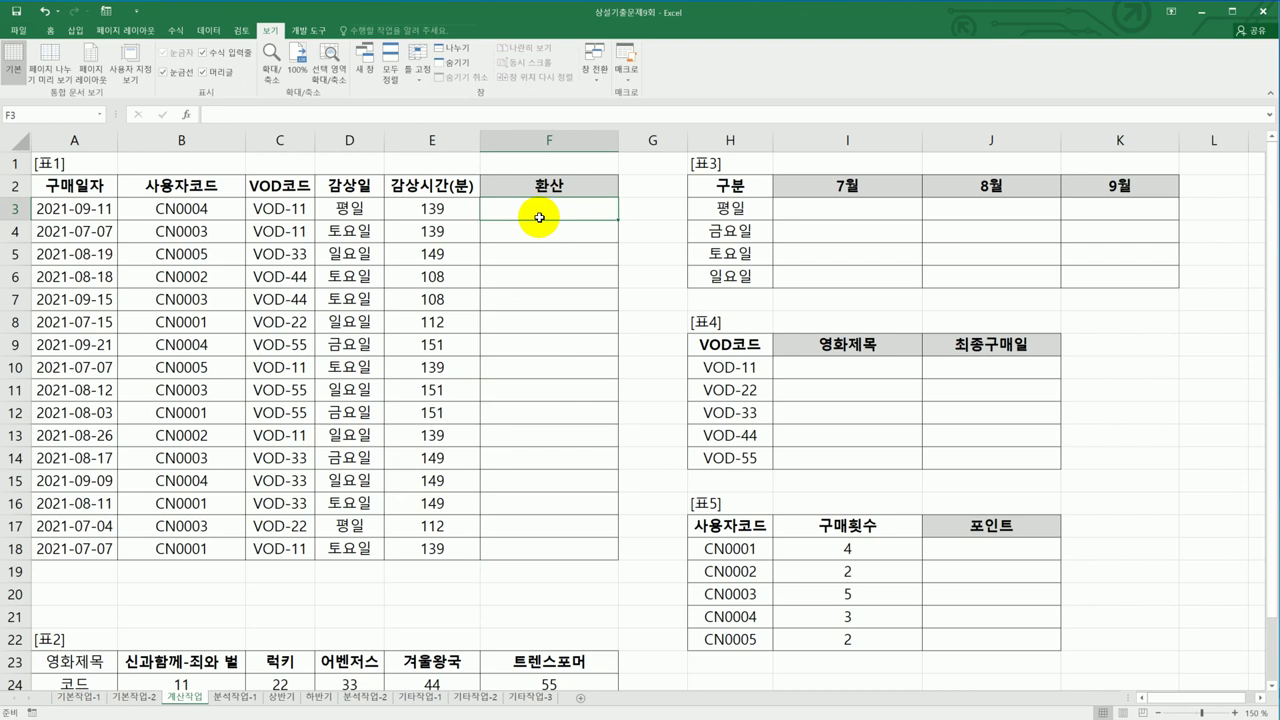
left_click_drag(436, 208, 420, 537)
left_click(502, 211)
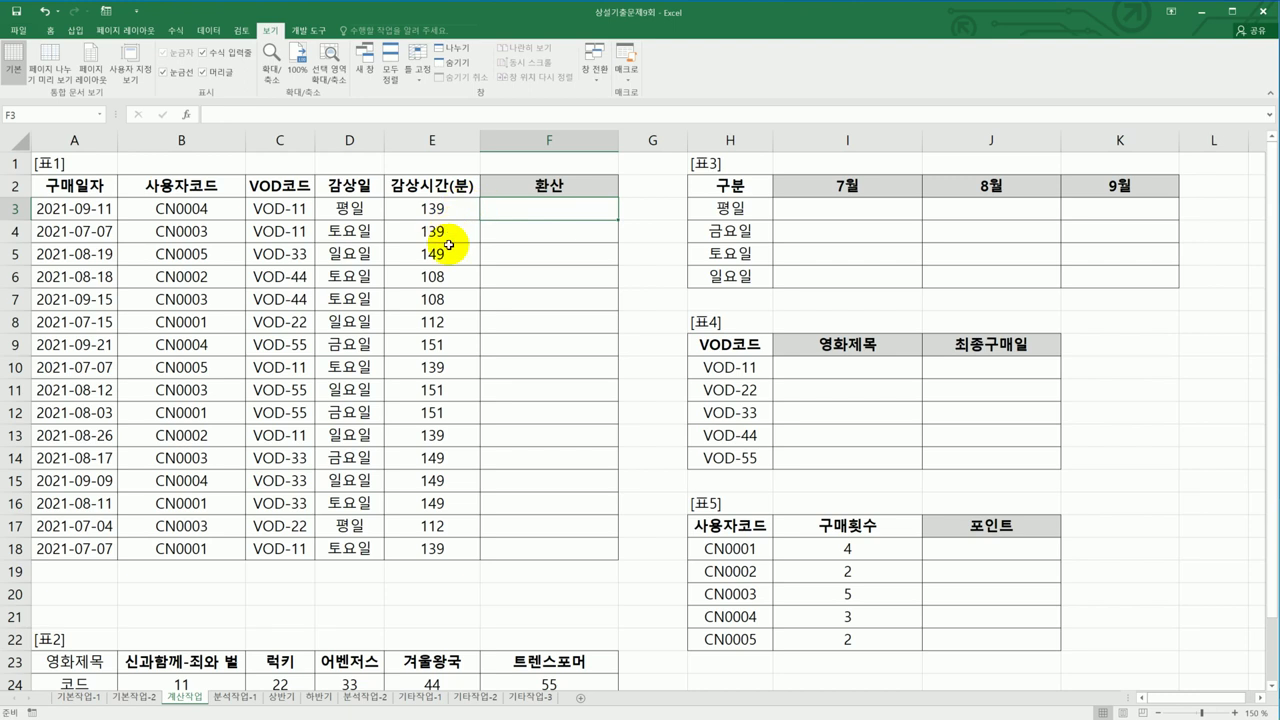
left_click_drag(436, 213, 456, 544)
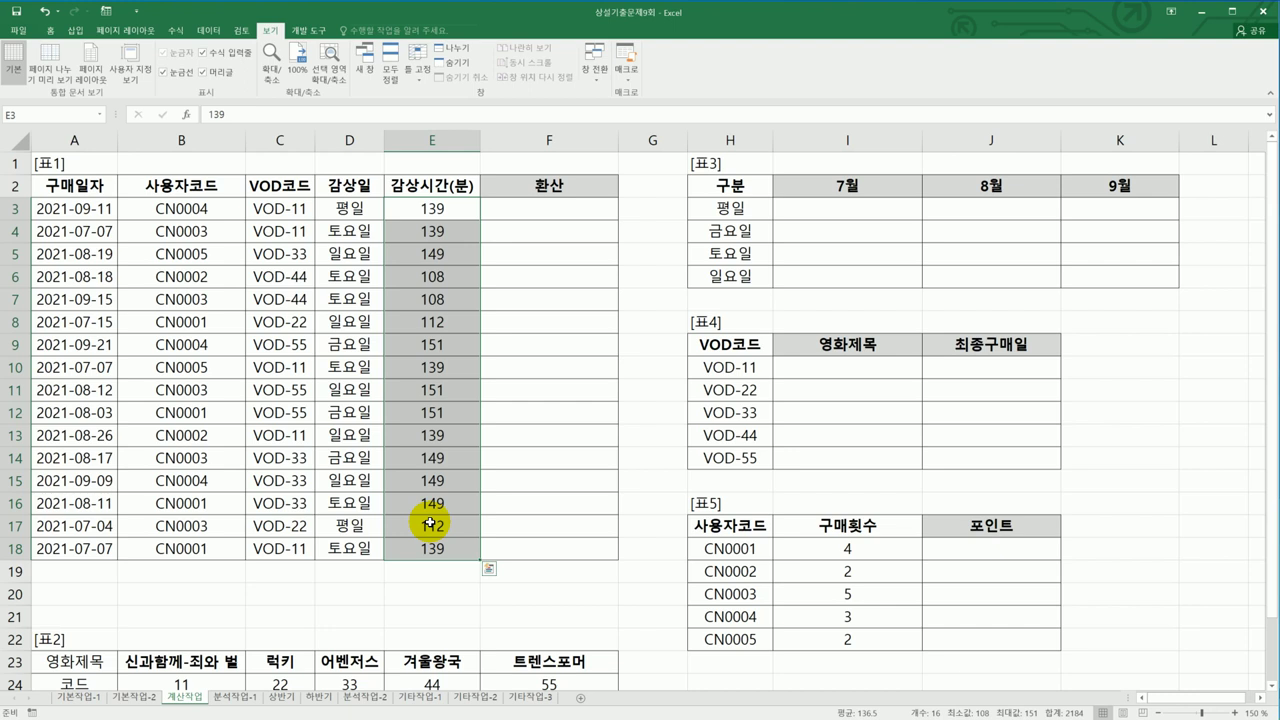
- Enter a formula in F3 that divides the 감상시간(분) value in E3 by 60
left_click(578, 209)
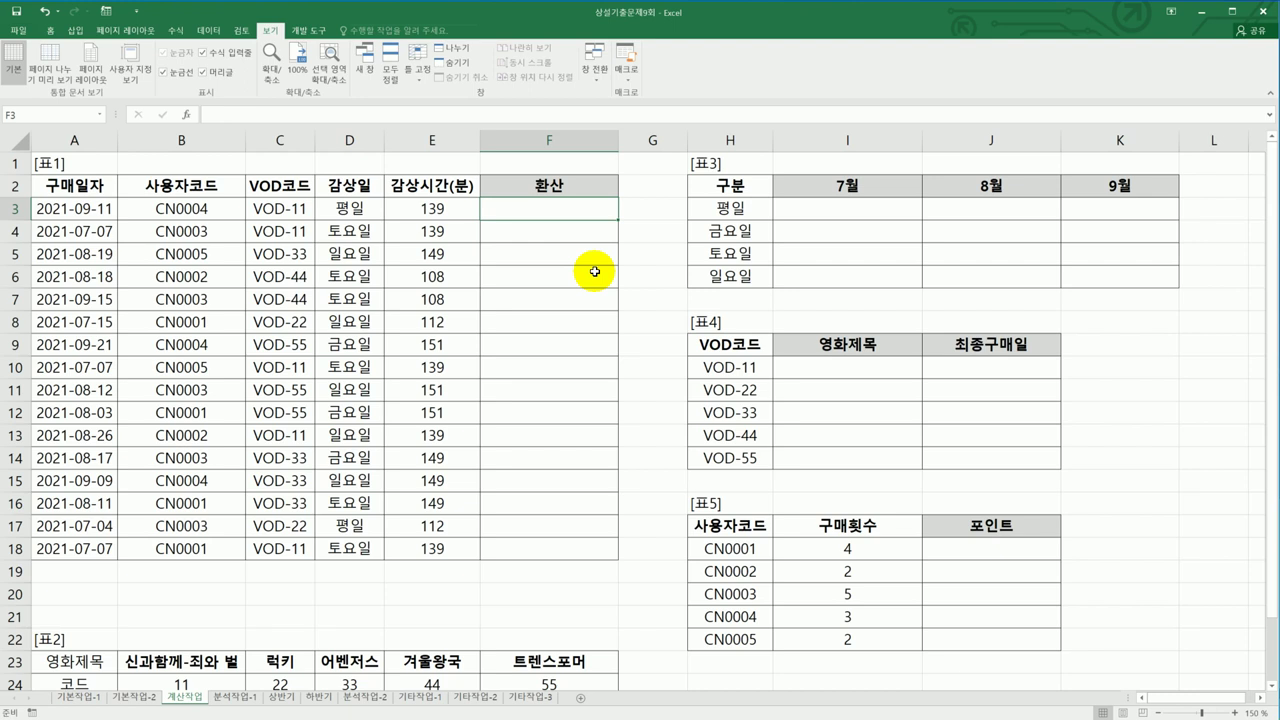
type("=")
key("Left")
type("/60")
key("Return")
key("Up")
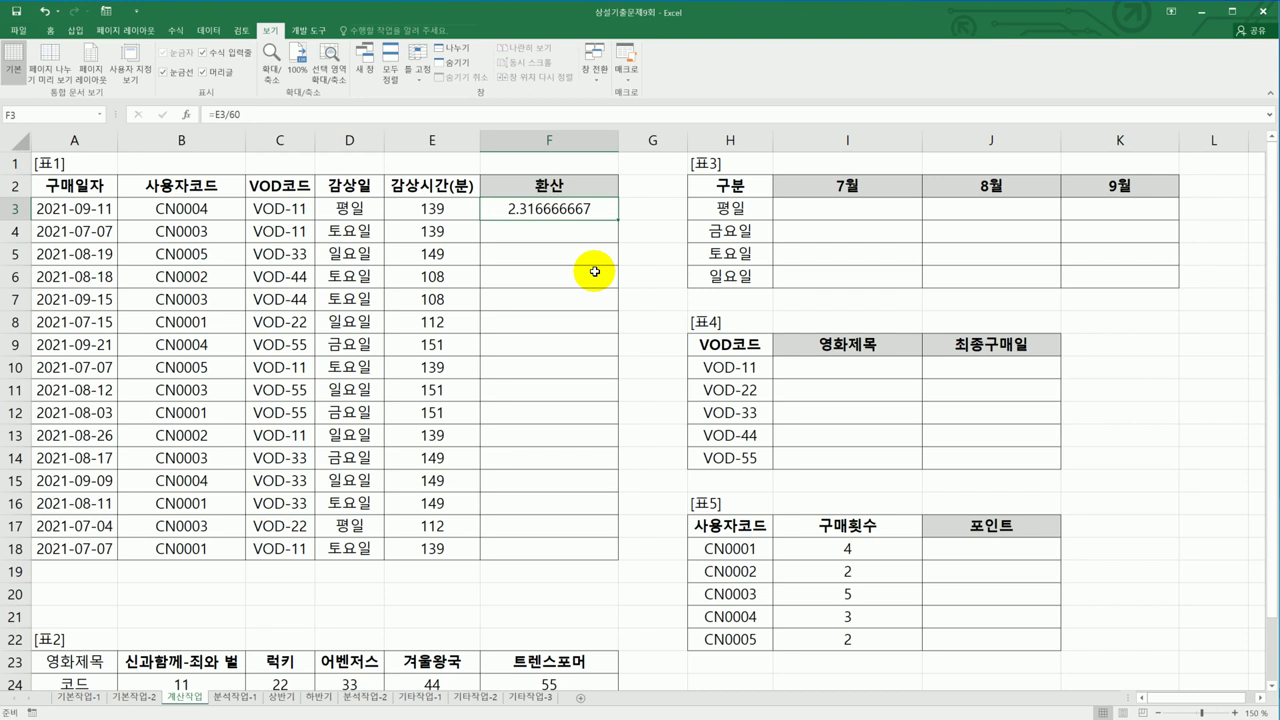
- Wrap the E3/60 calculation in F3 in a ROUND function with 0 decimal digits
double_click(505, 209)
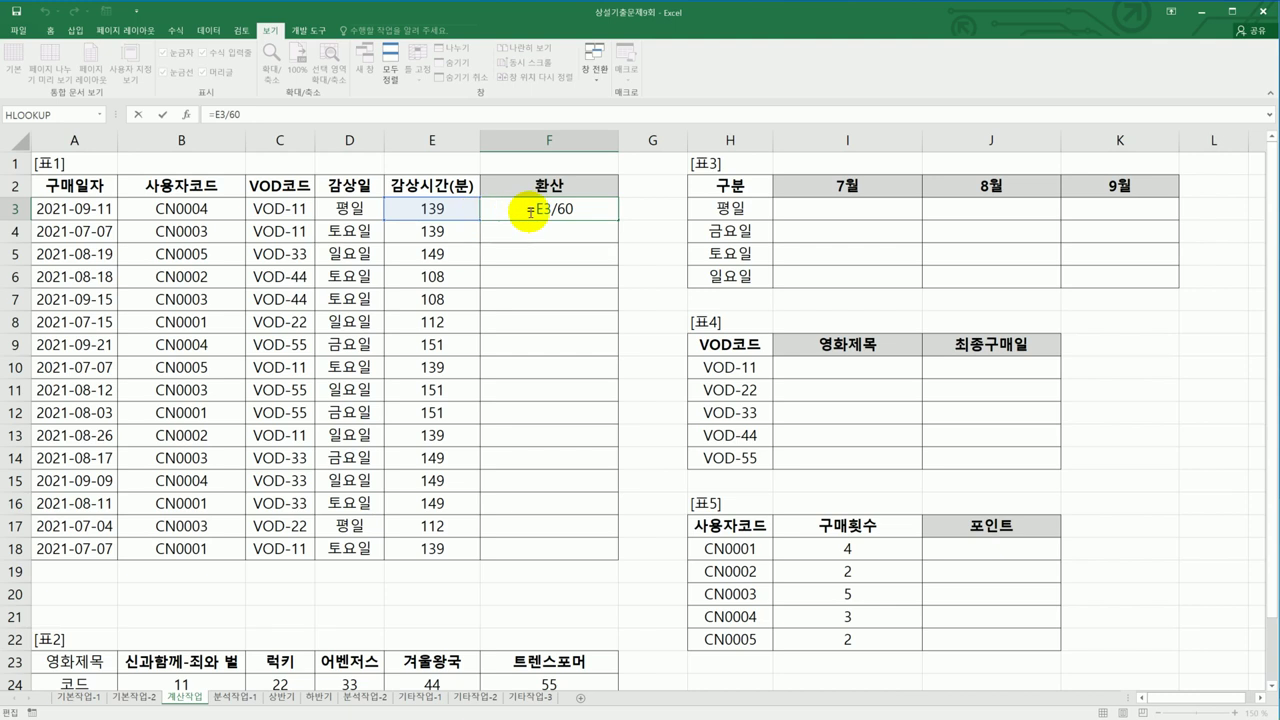
type("roun")
key("Tab")
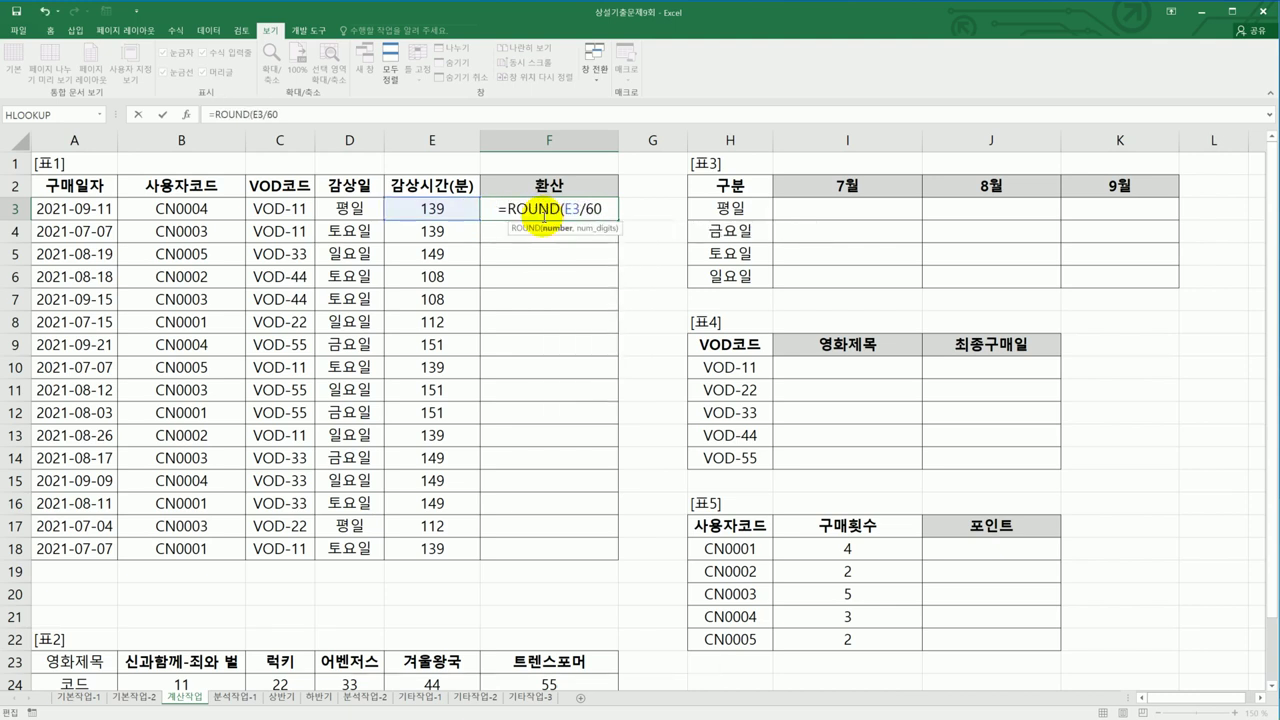
type(",0)")
key("Return")
left_click(543, 216)
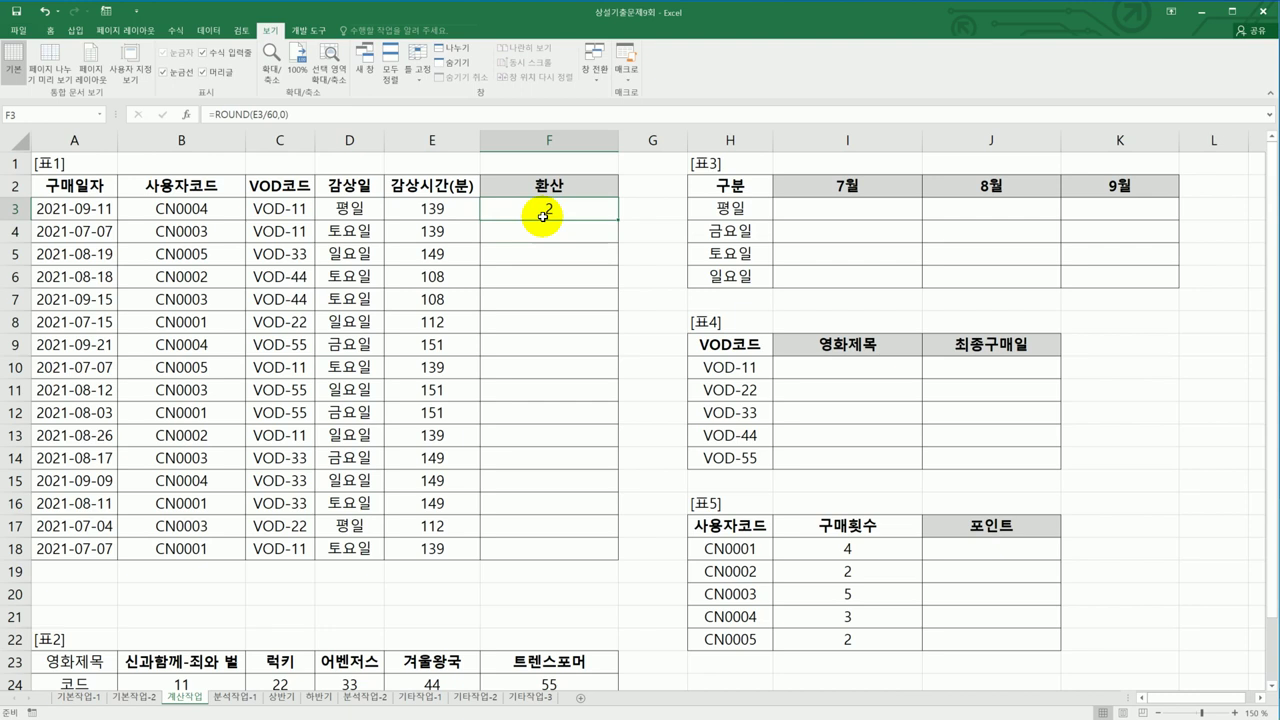
- Wrap F3's ROUND formula in TEXT with the format "0시간" and fill it down through F18
double_click(543, 216)
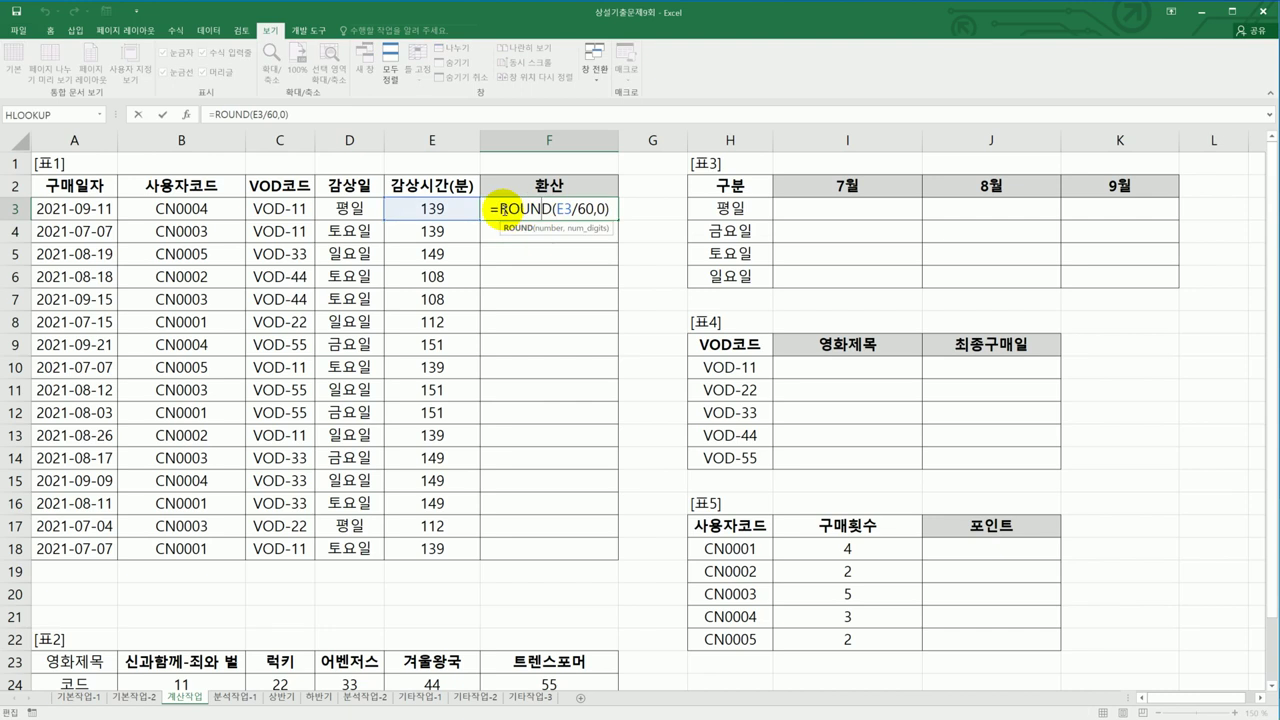
type("tex")
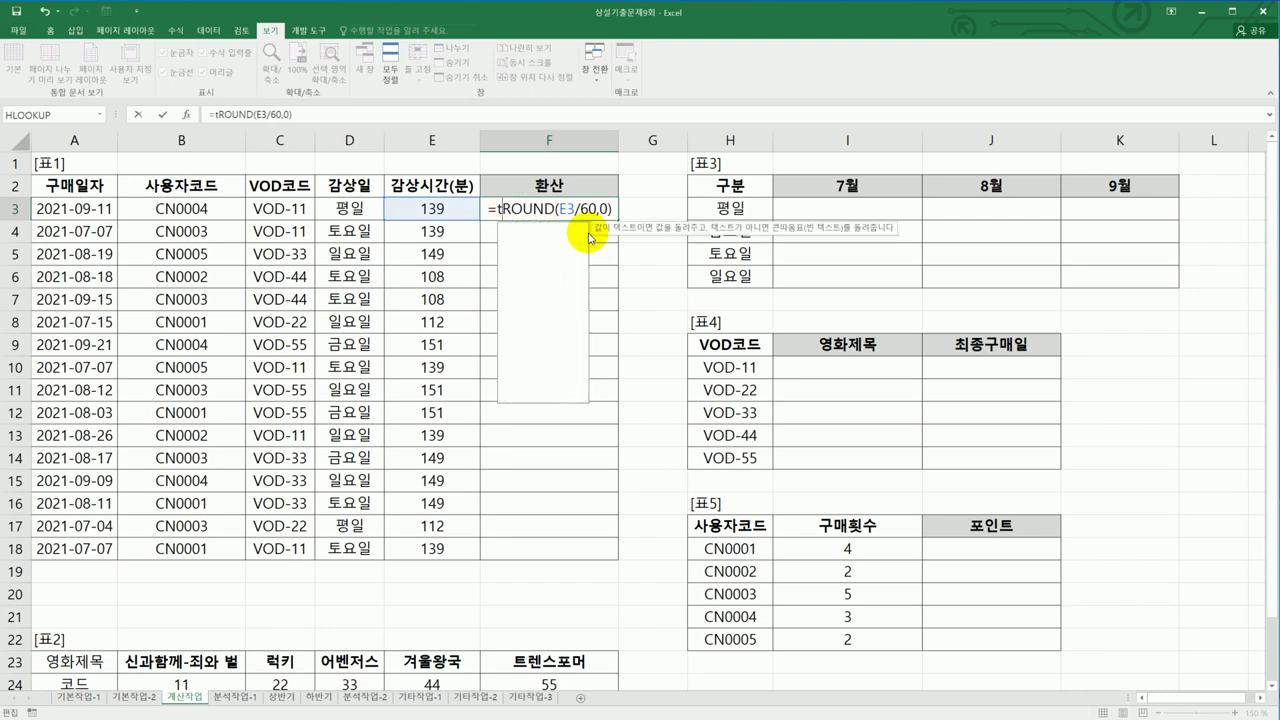
key("Tab")
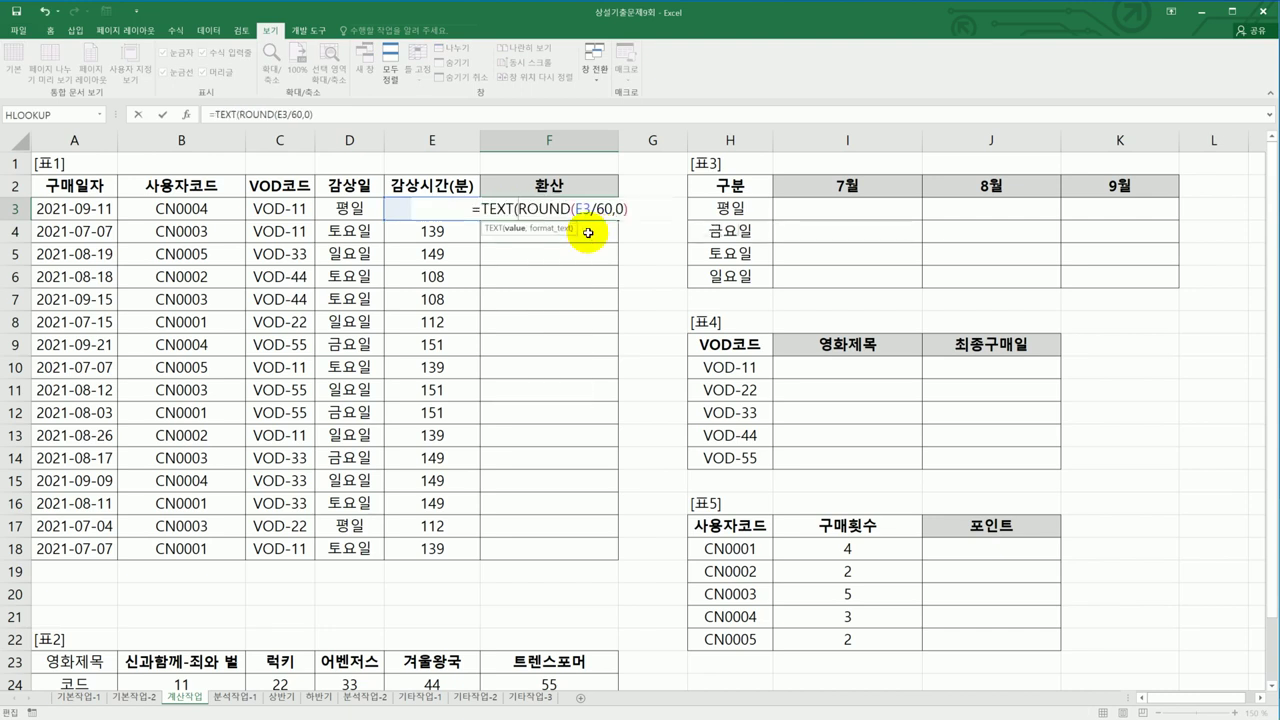
key("End")
type(",")
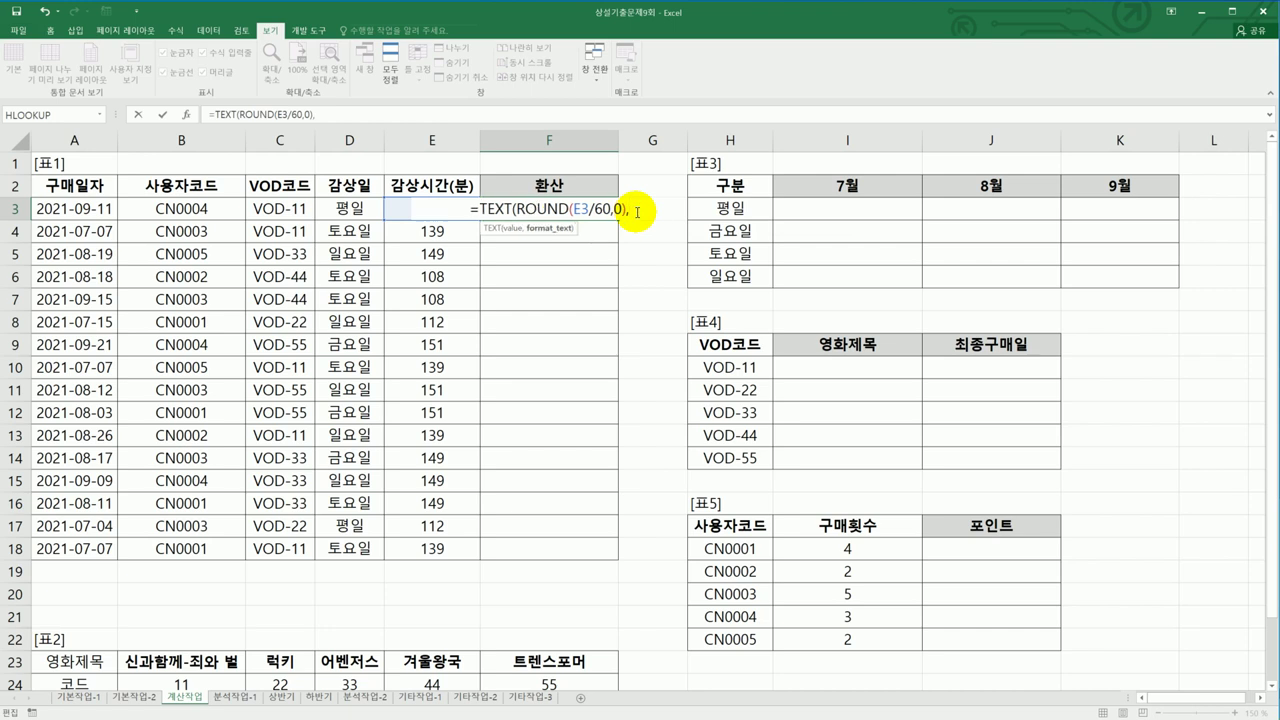
type("\"0")
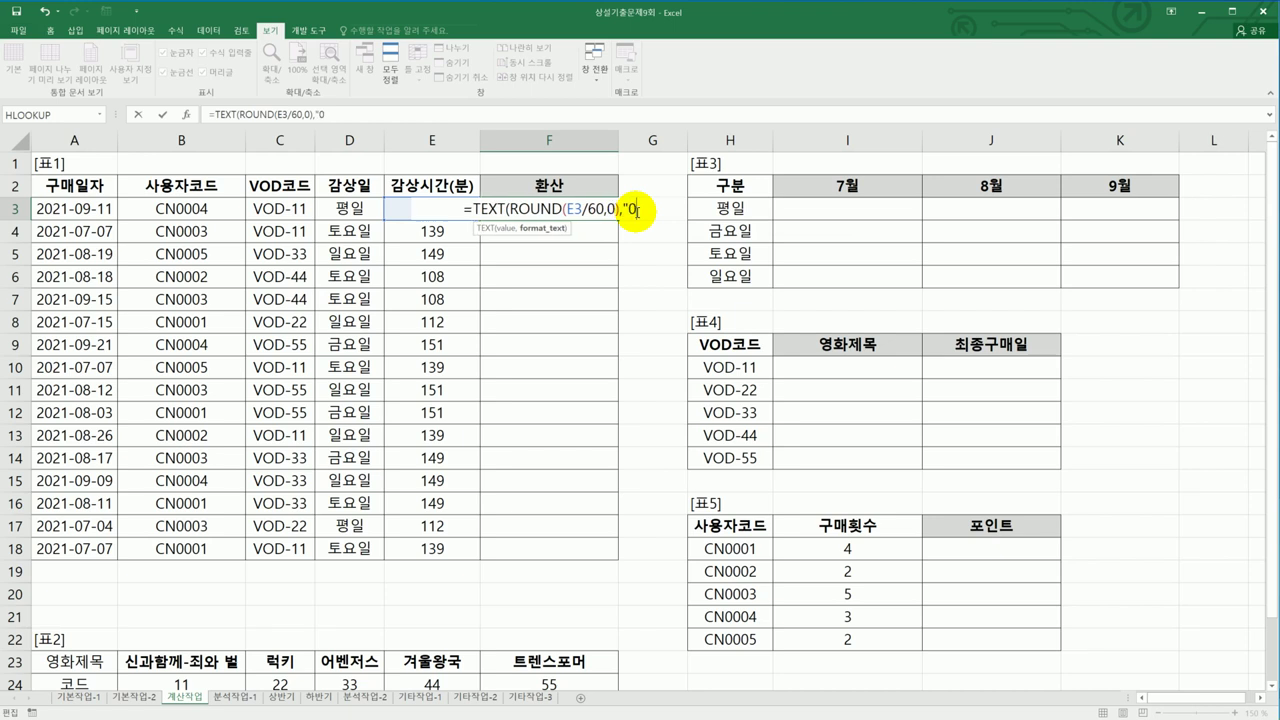
type("시간")
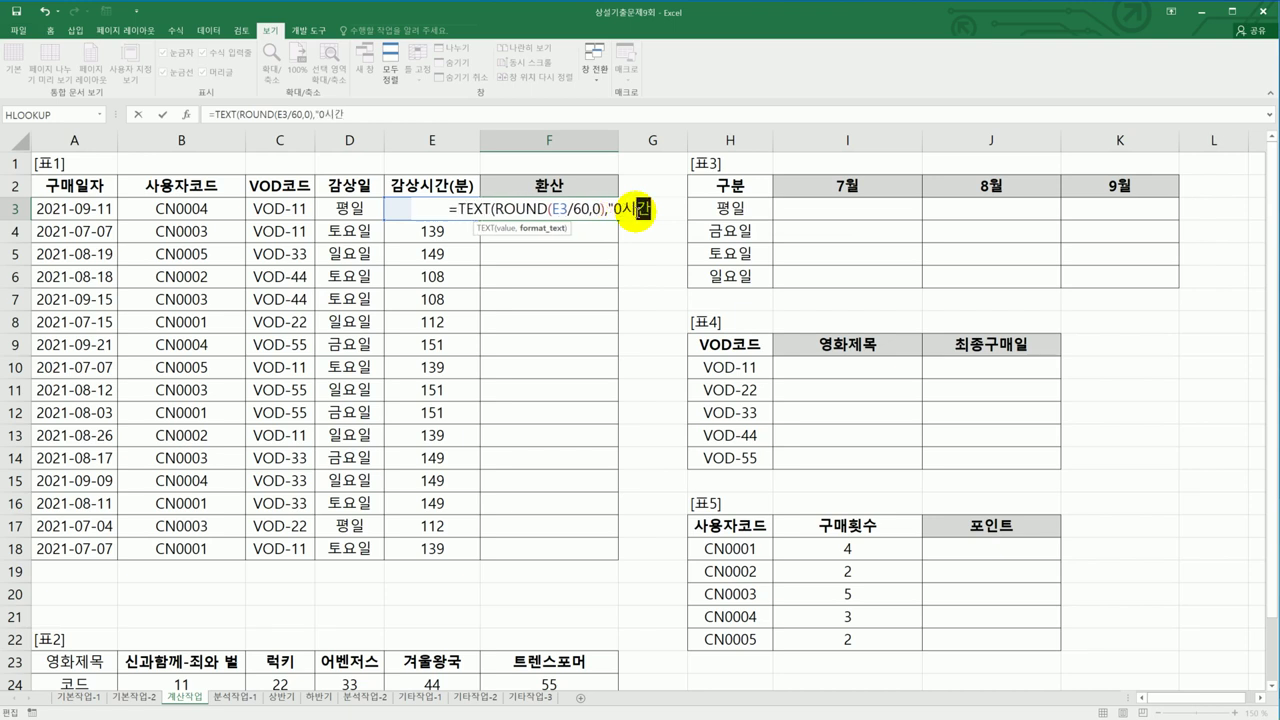
type("\")")
key("Return")
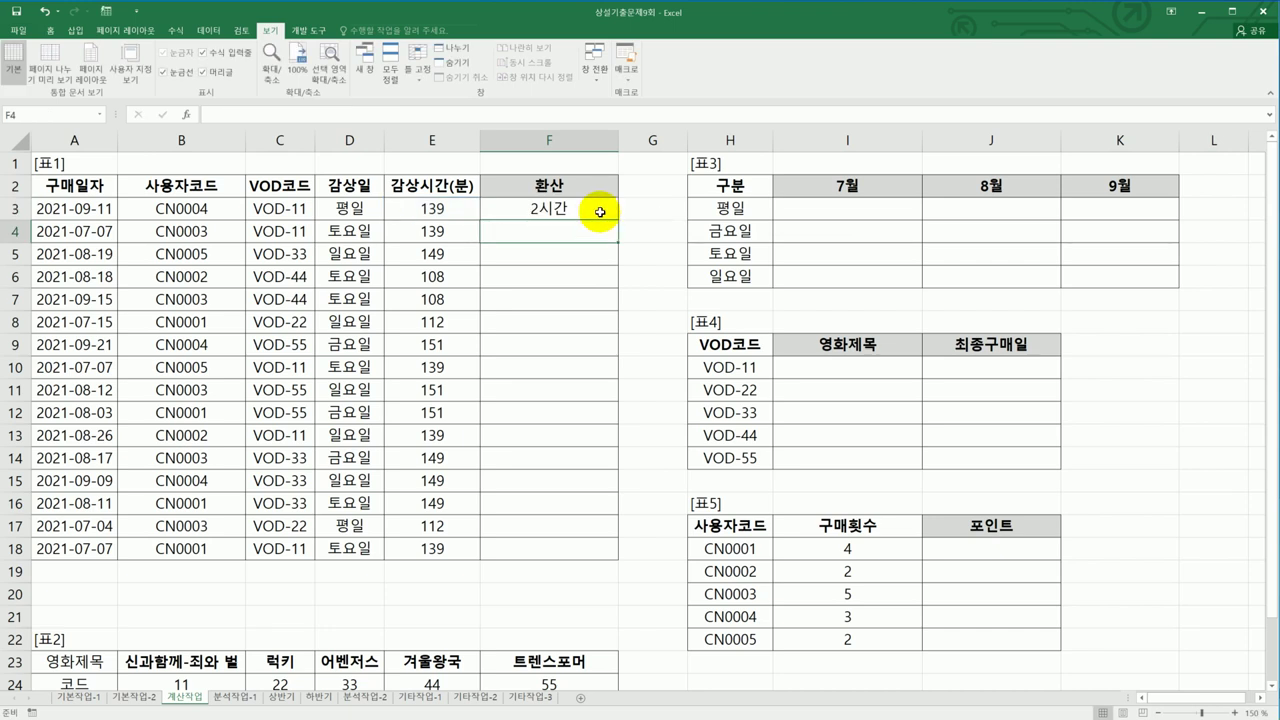
left_click(598, 213)
left_click_drag(617, 221, 615, 565)
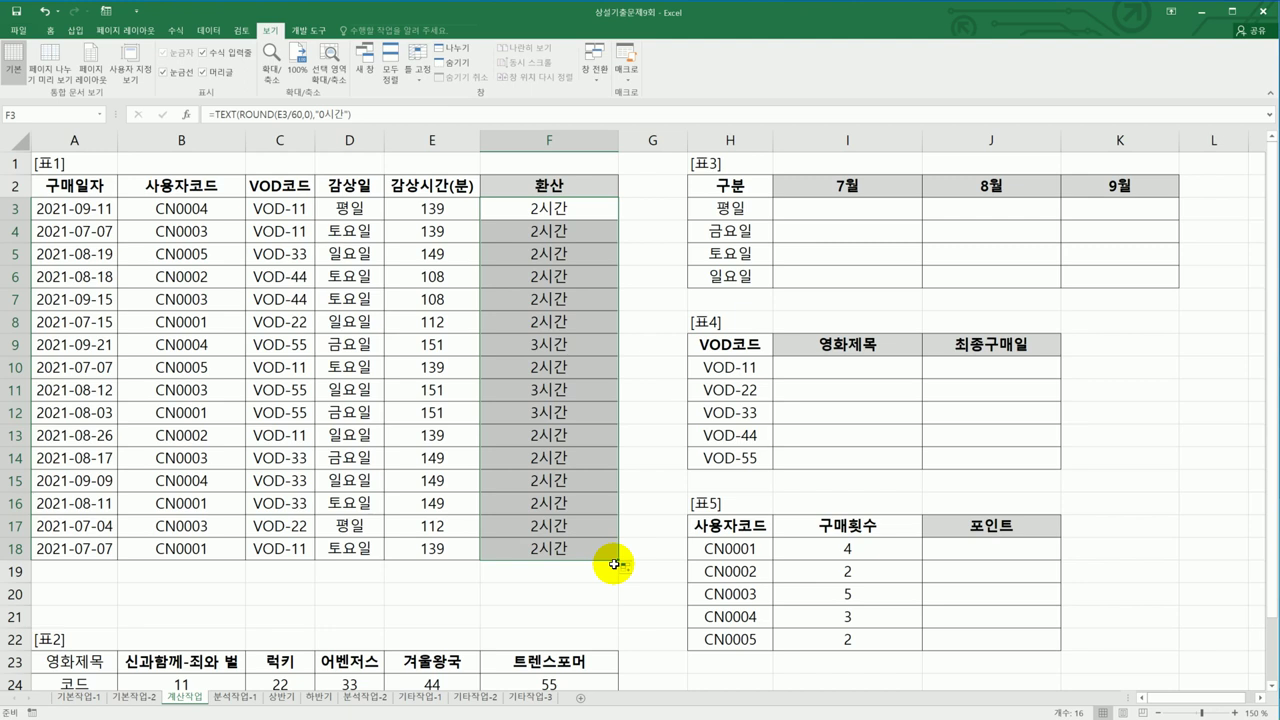
- Make F3's existing TEXT formula the true result of an IF function that tests E3<140
left_click(580, 210)
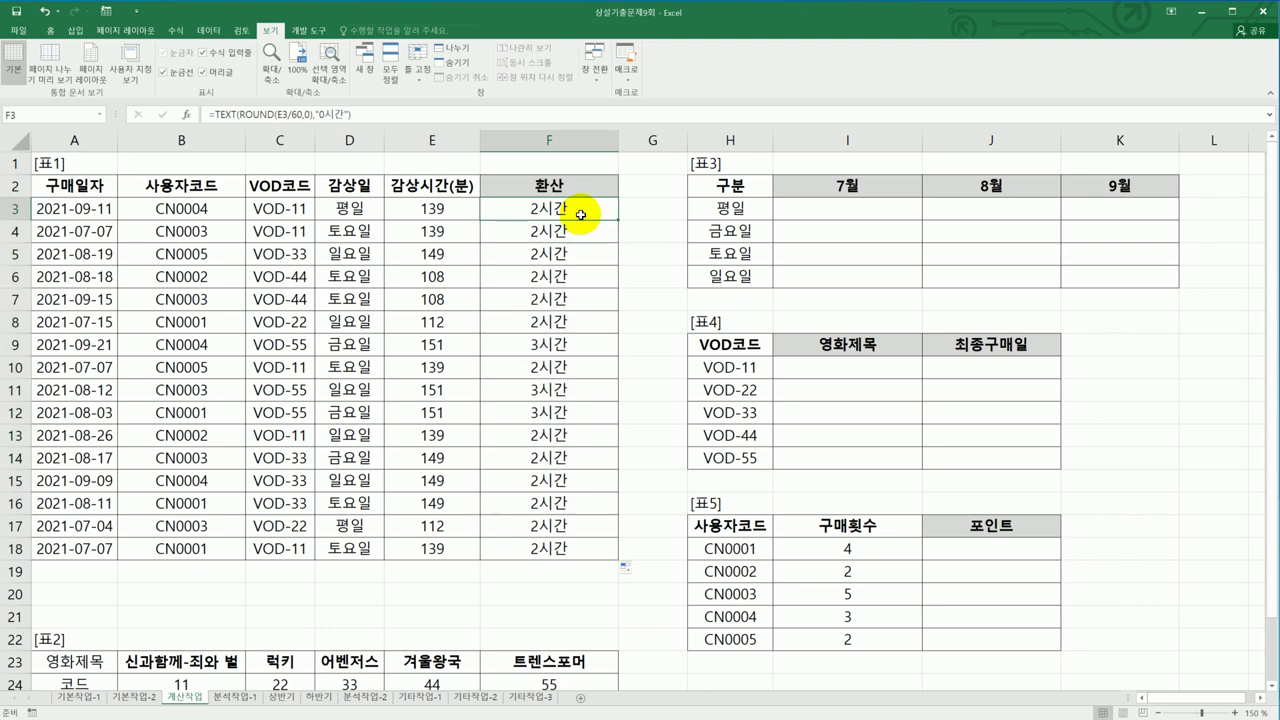
left_click(212, 114)
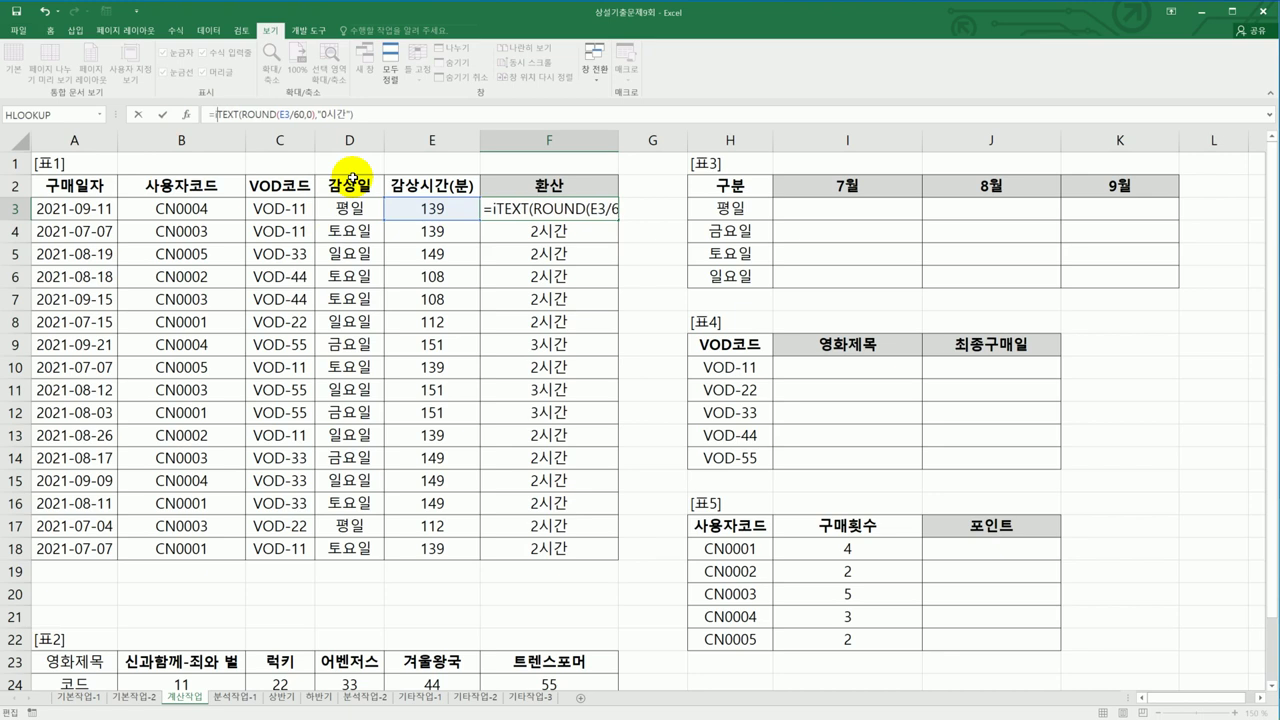
type("IF(")
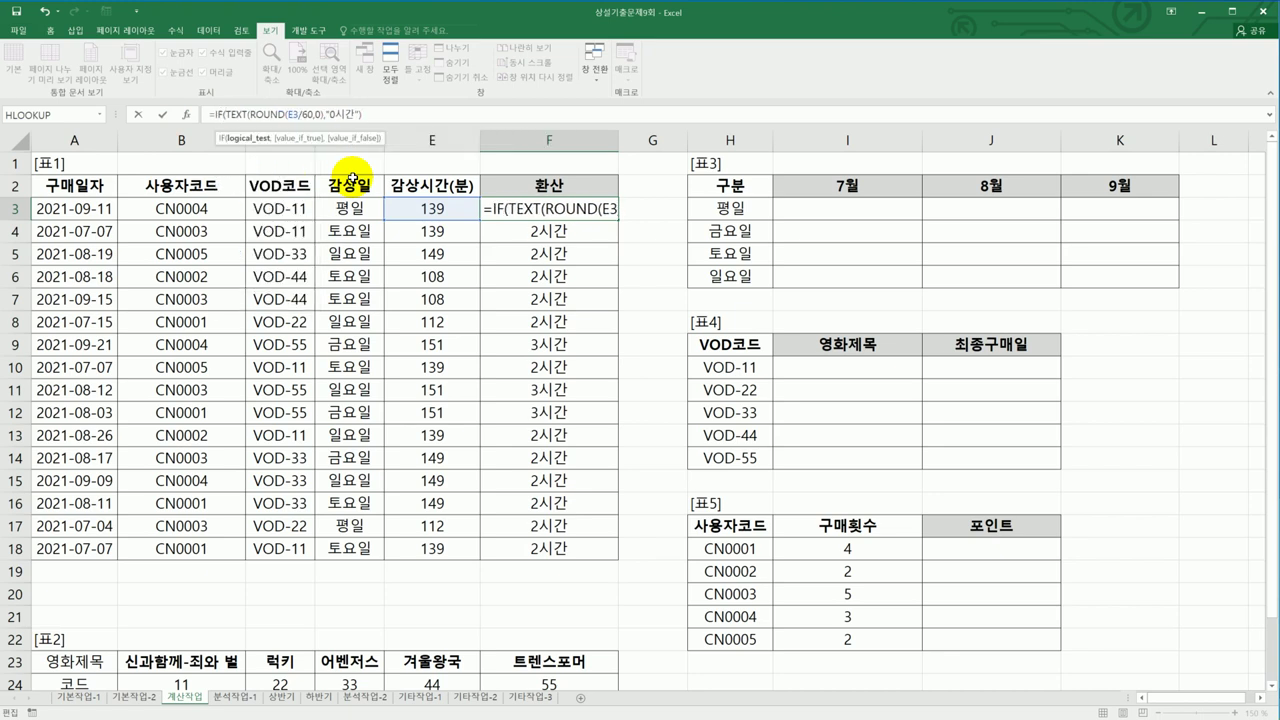
left_click(418, 204)
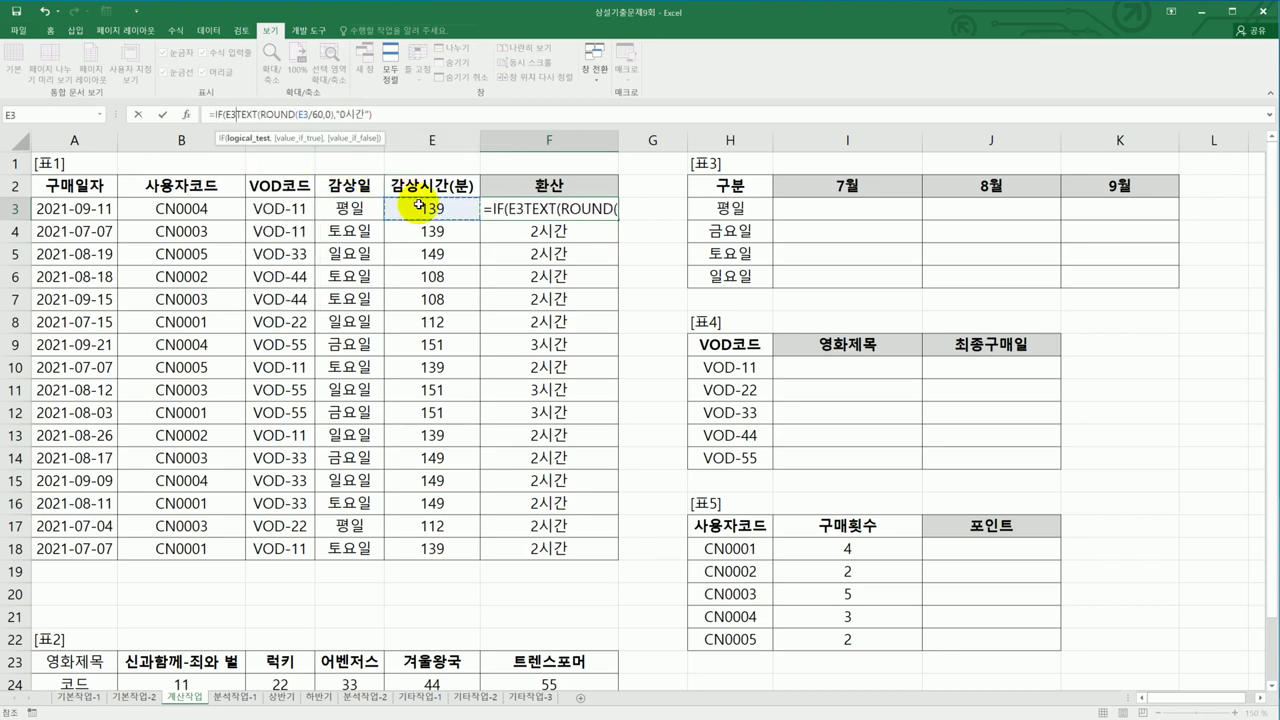
type("<")
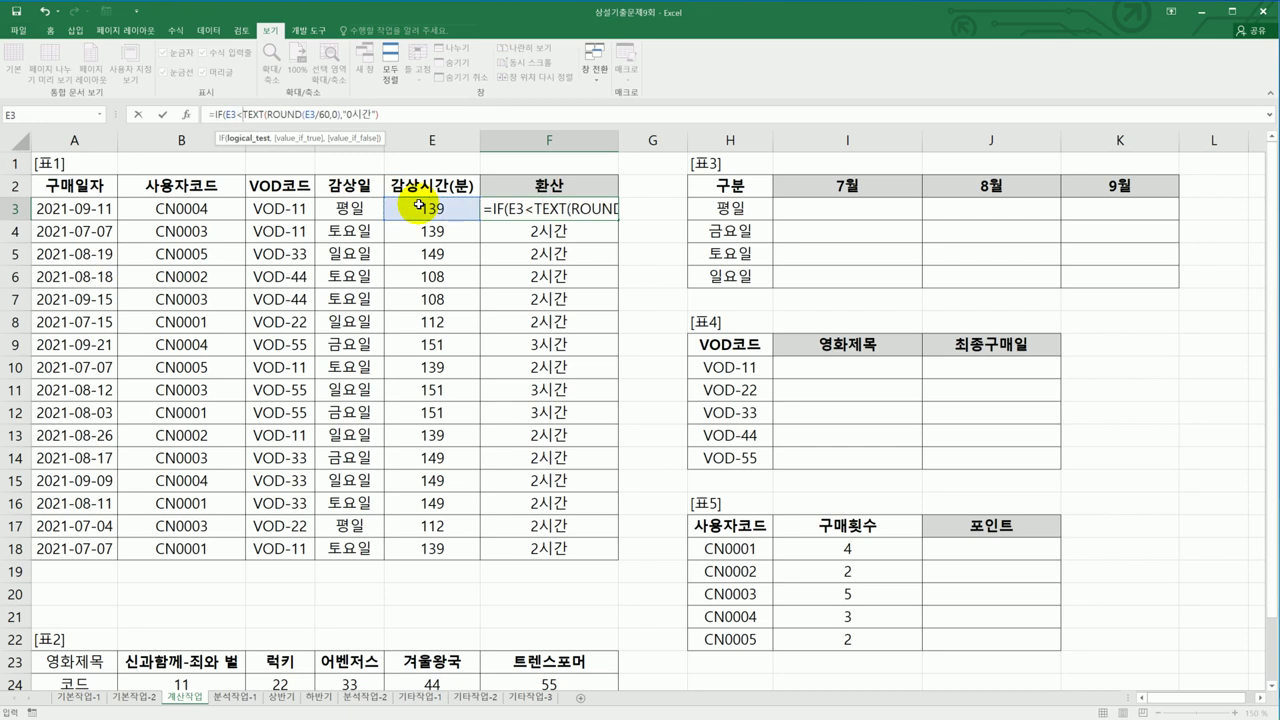
type("140")
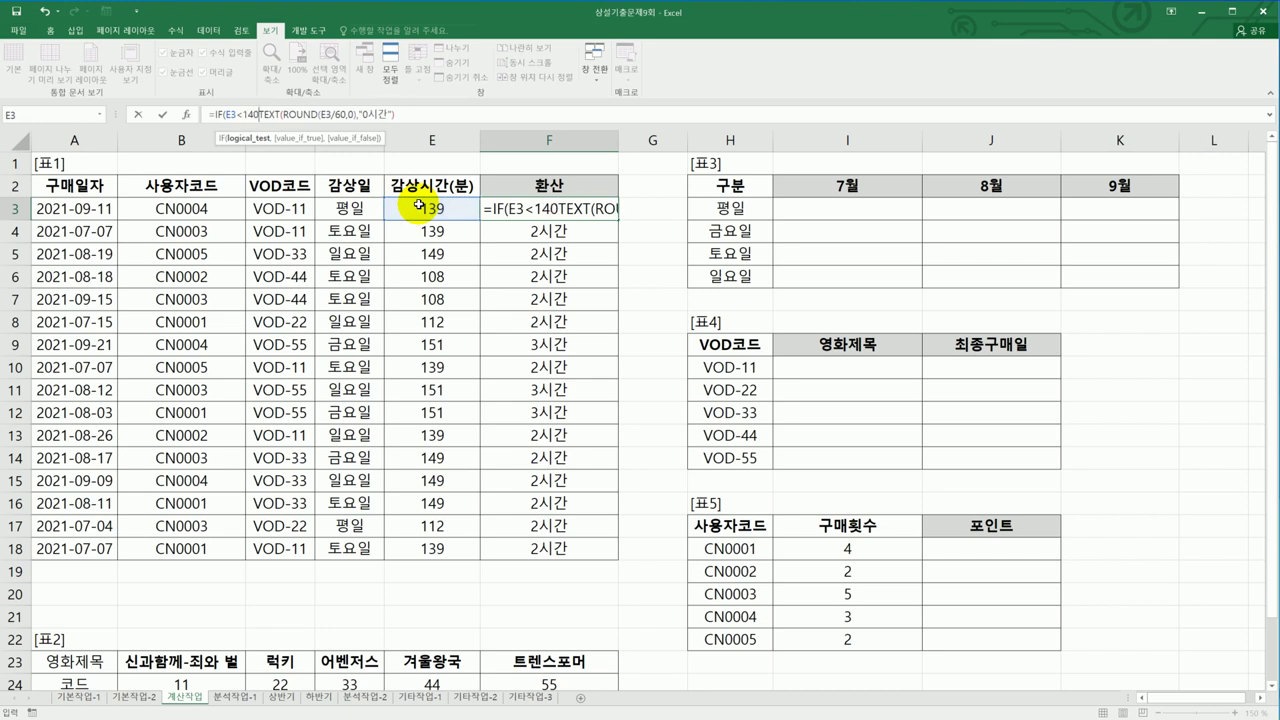
type(",")
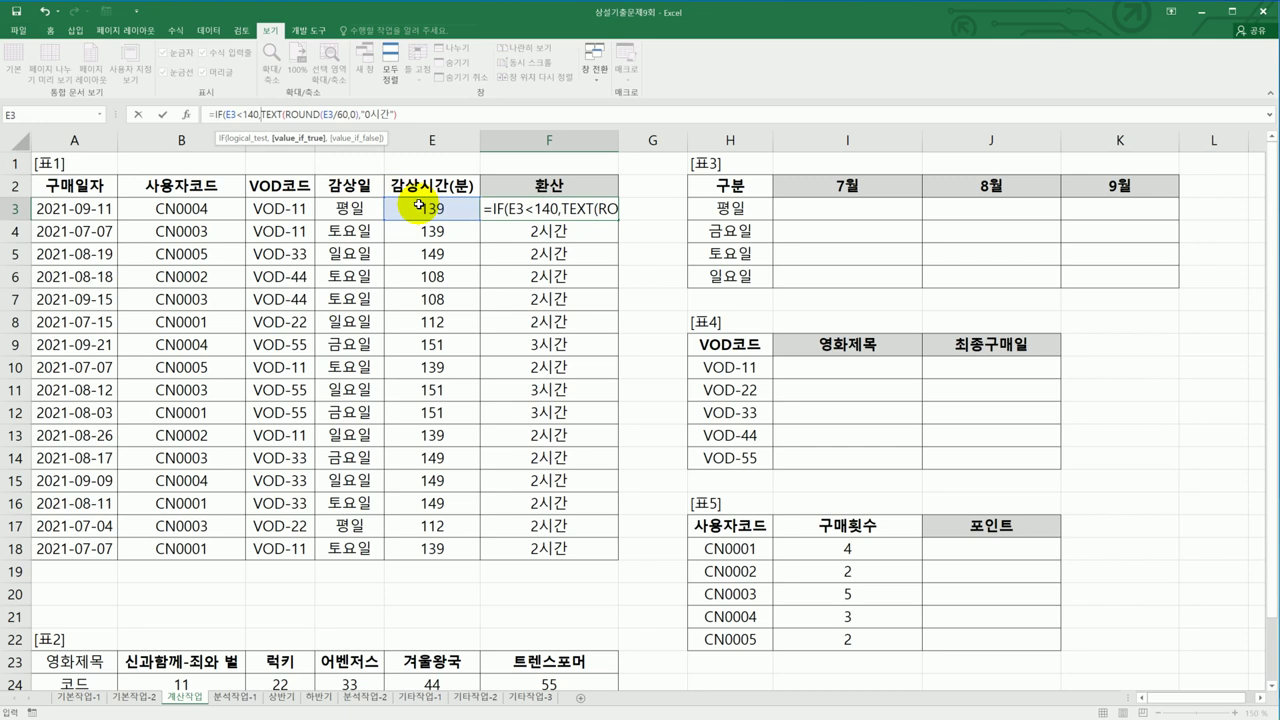
left_click(469, 117)
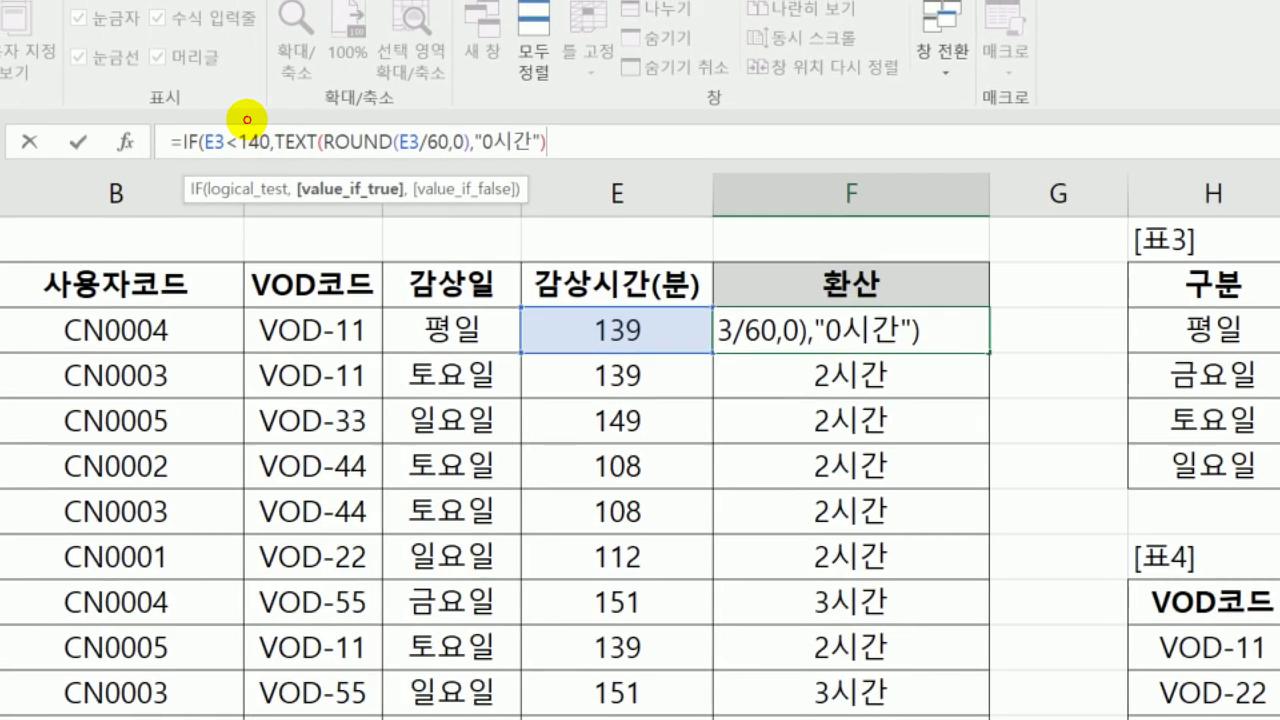
left_click_drag(194, 154, 590, 168)
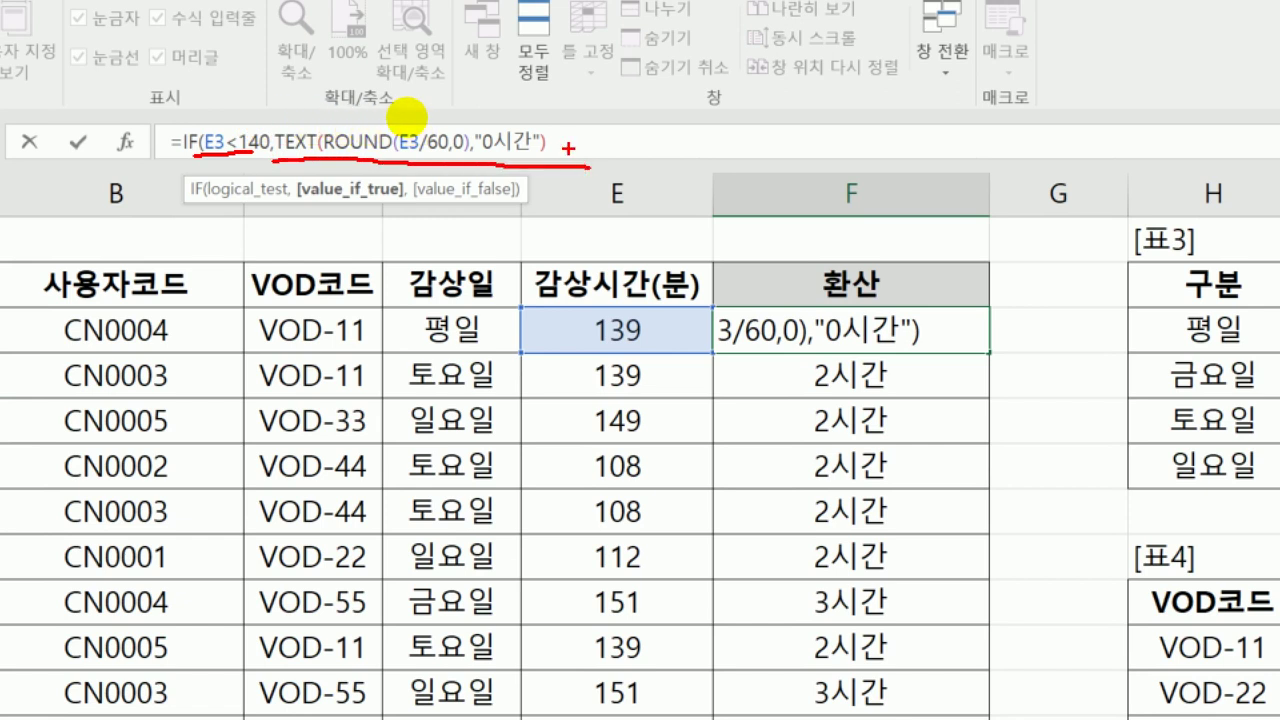
left_click_drag(564, 148, 560, 170)
left_click_drag(580, 86, 502, 220)
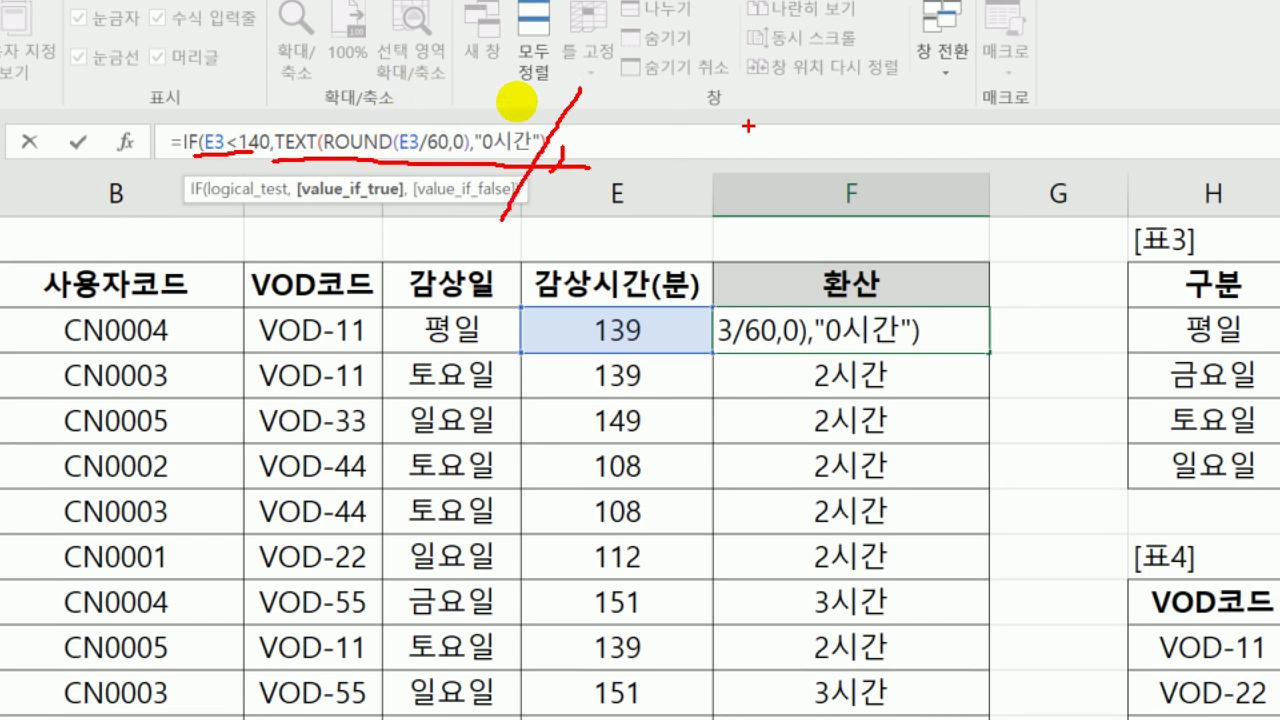
mouse_move(810, 97)
left_mouse_down()
mouse_move(615, 150)
mouse_move(1035, 97)
mouse_move(748, 75)
left_mouse_up()
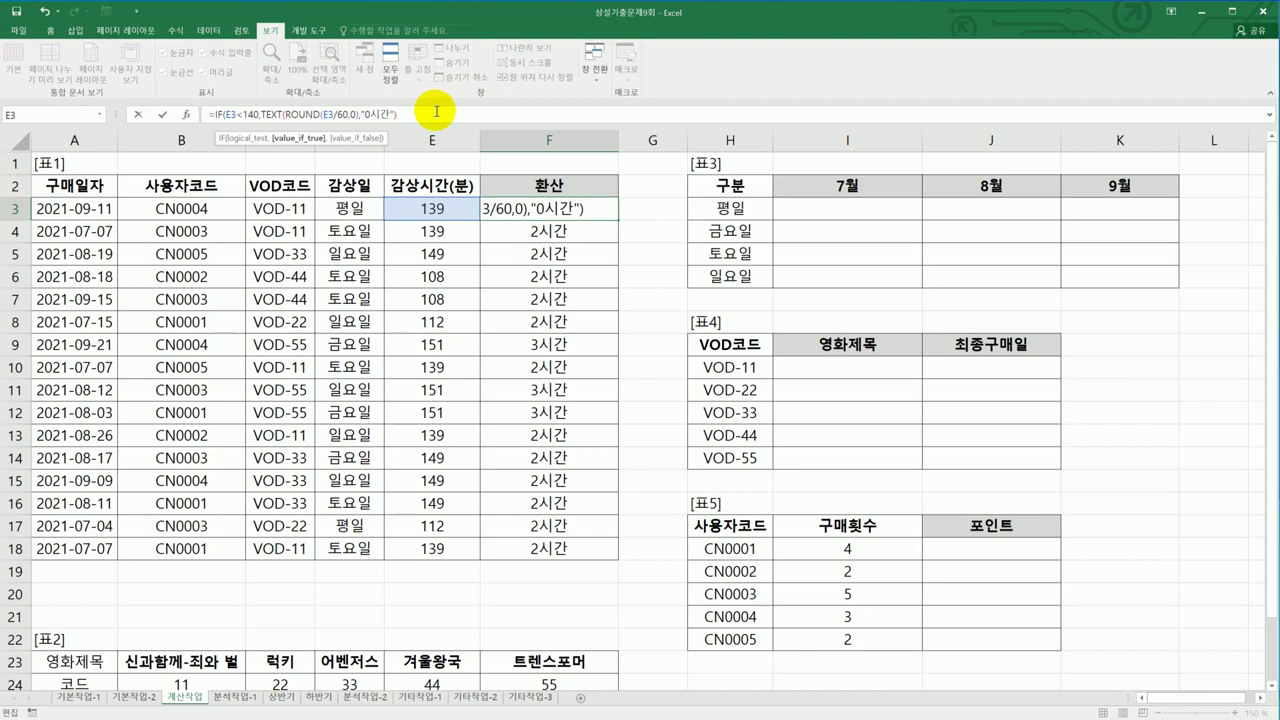
- Start the value-if-false argument of F3's IF formula with a TEXT function
type(",")
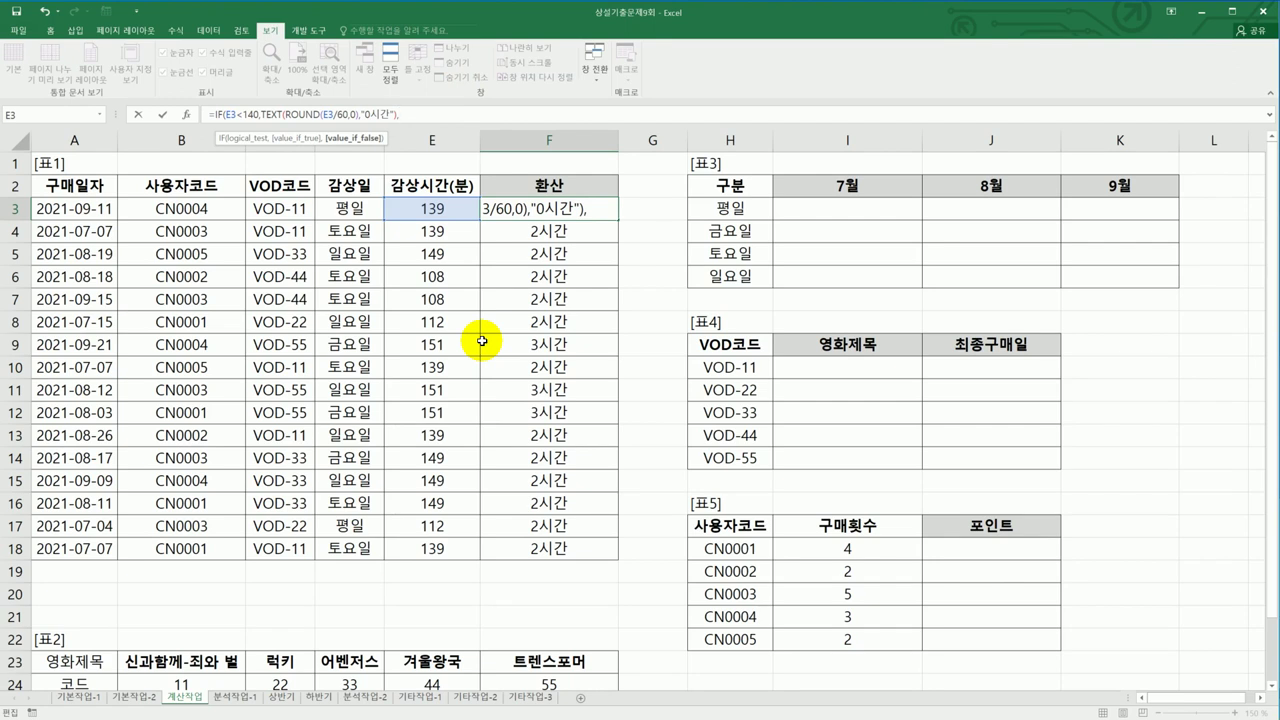
type("te")
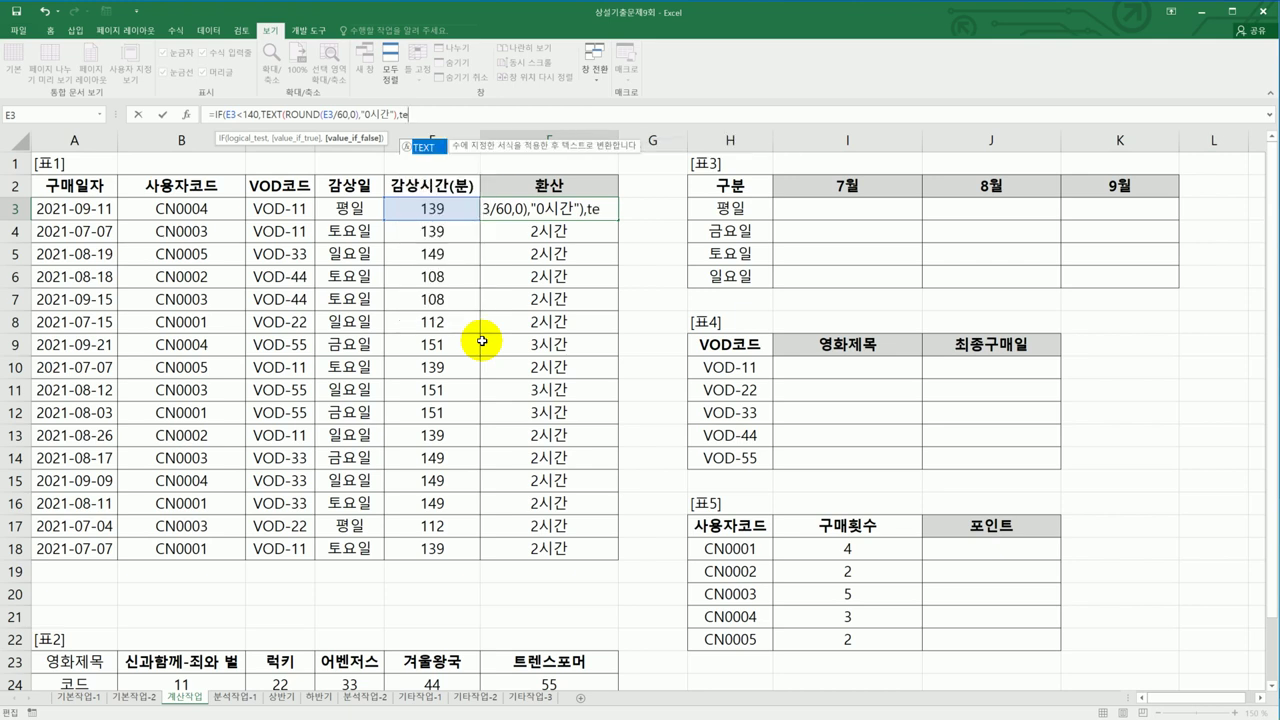
type("xt(")
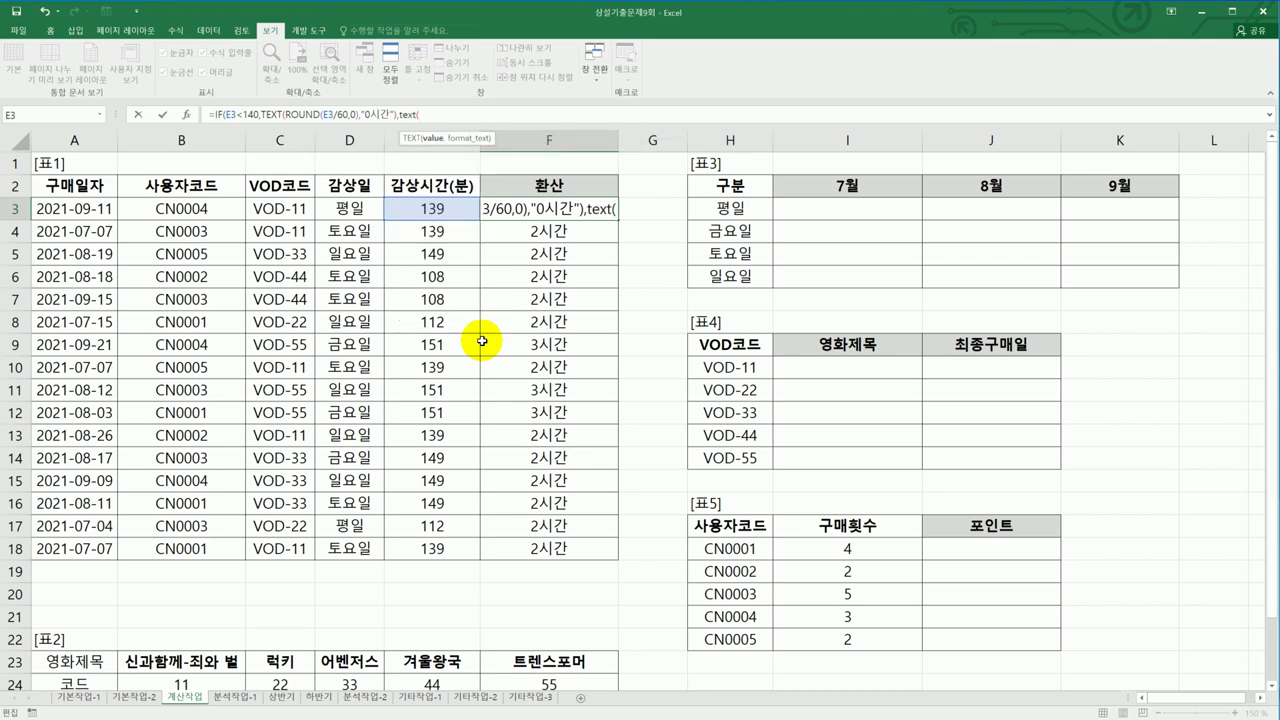
type("mo")
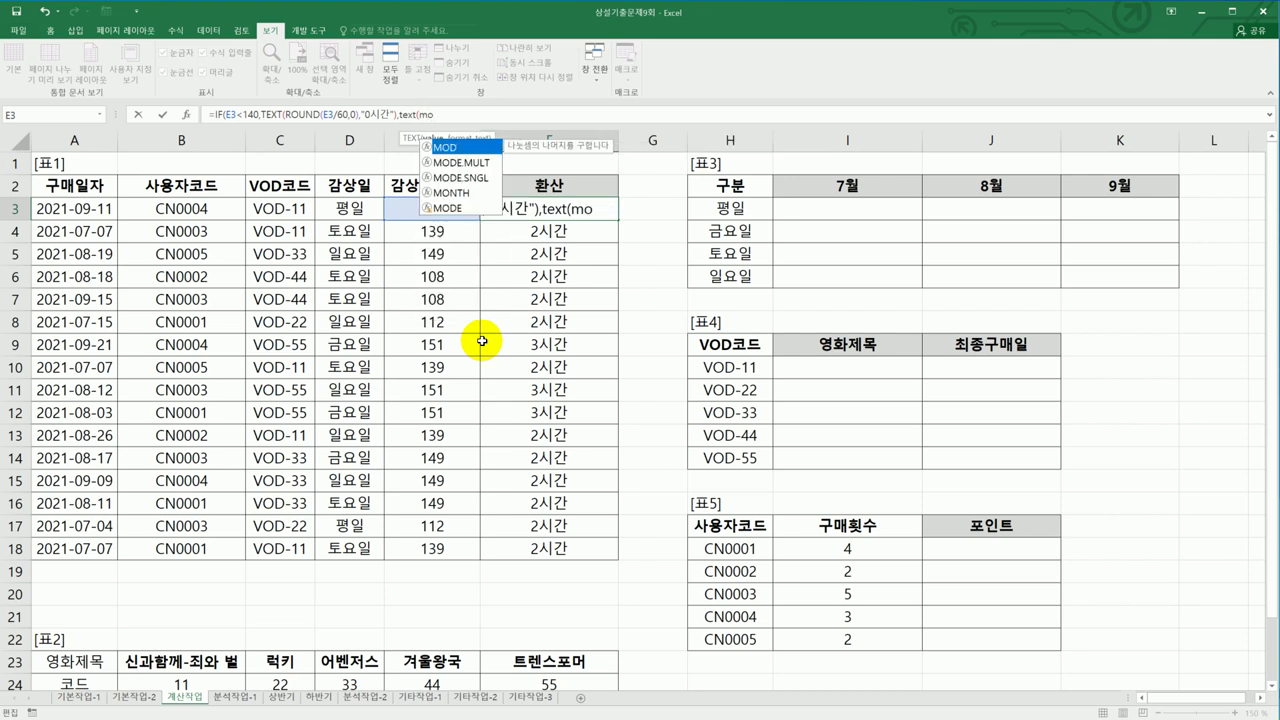
type("fzzzzzzzzzzzzzz")
key("BackSpace")
key("BackSpace")
key("BackSpace")
key("BackSpace")
key("BackSpace")
key("BackSpace")
key("BackSpace")
key("BackSpace")
key("BackSpace")
key("BackSpace")
key("BackSpace")
key("BackSpace")
key("BackSpace")
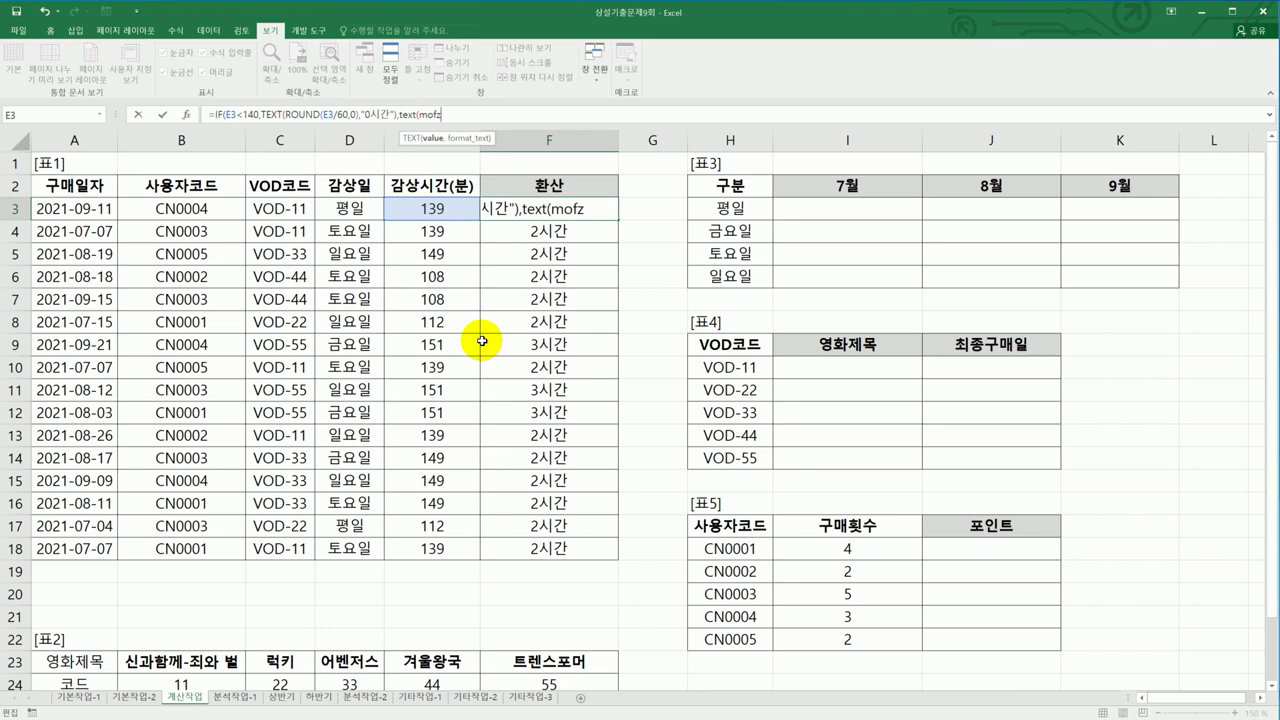
key("BackSpace")
key("BackSpace")
- Complete F3's value-if-false TEXT function with MOD(E3,60) and the format "0분", and commit the IF formula
key("Tab")
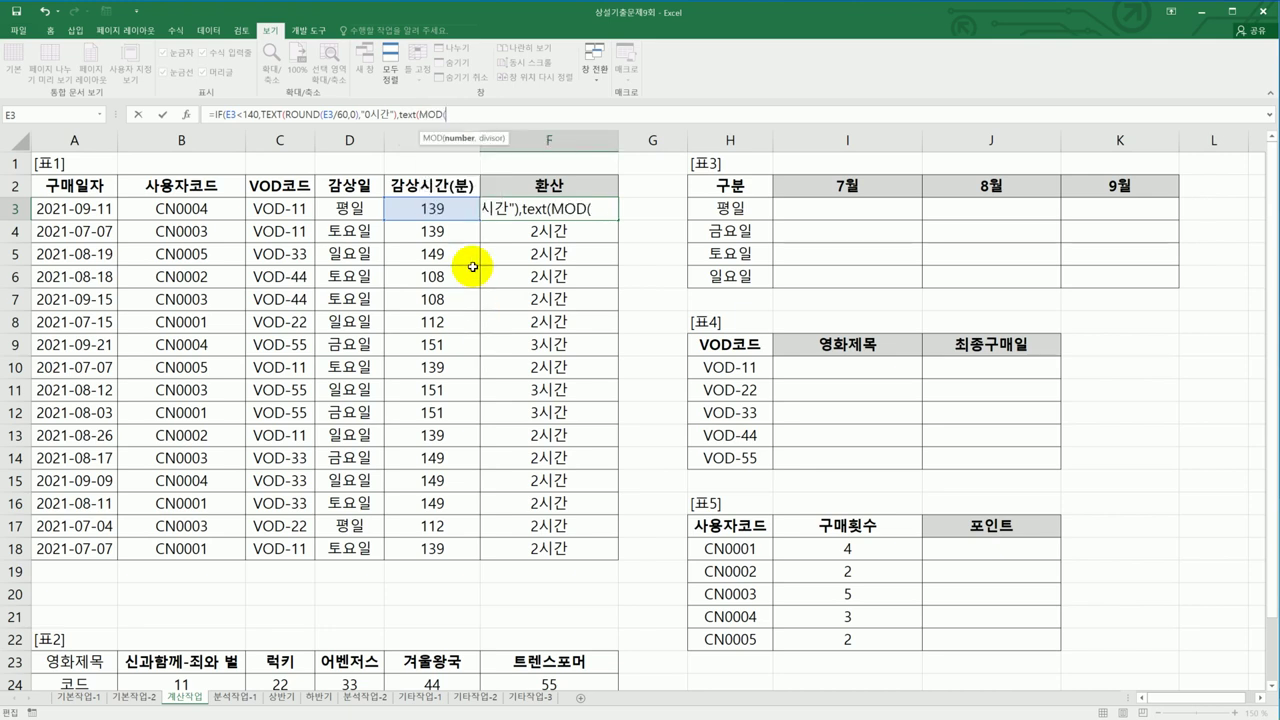
left_click(448, 214)
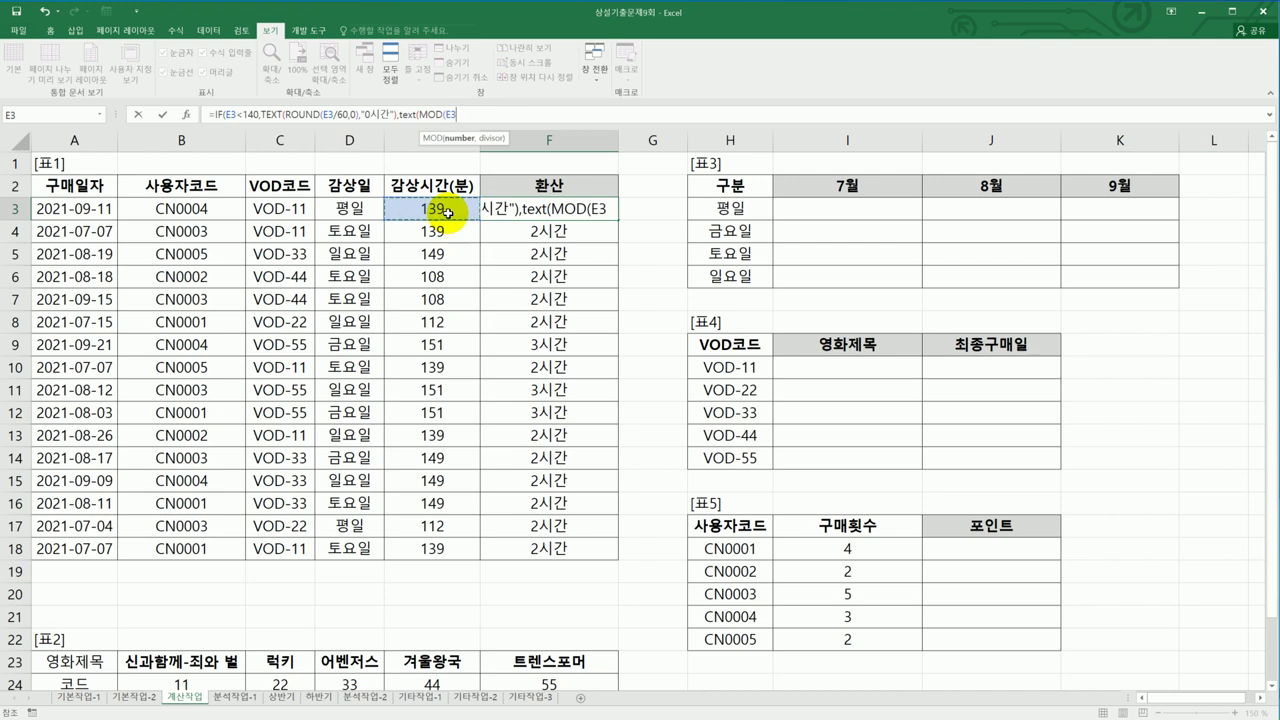
type(",60")
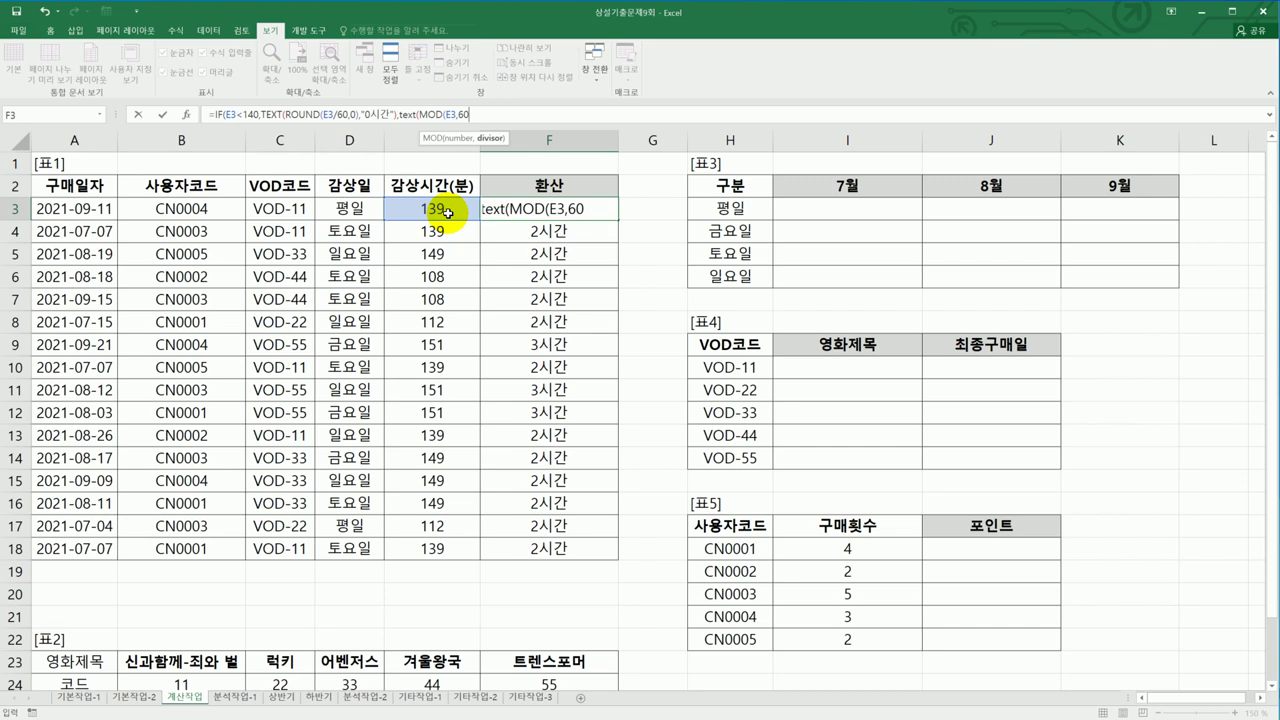
type("),")
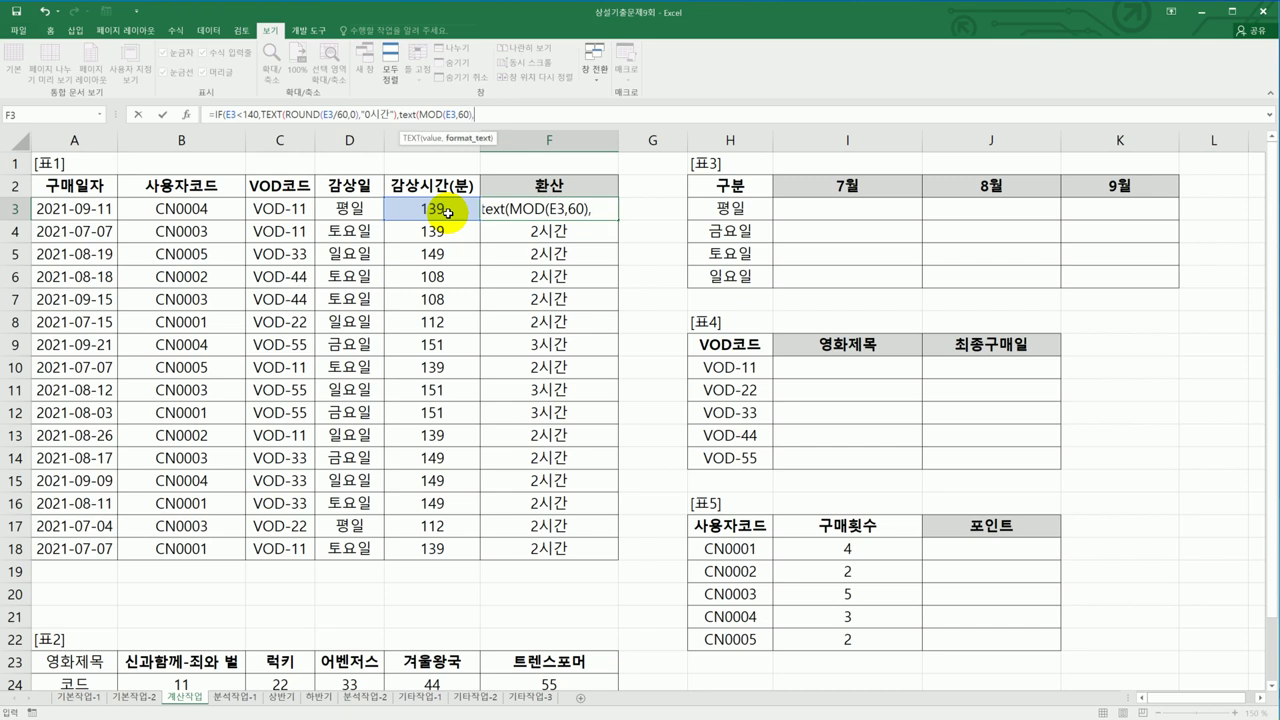
type("\"0분\"(")
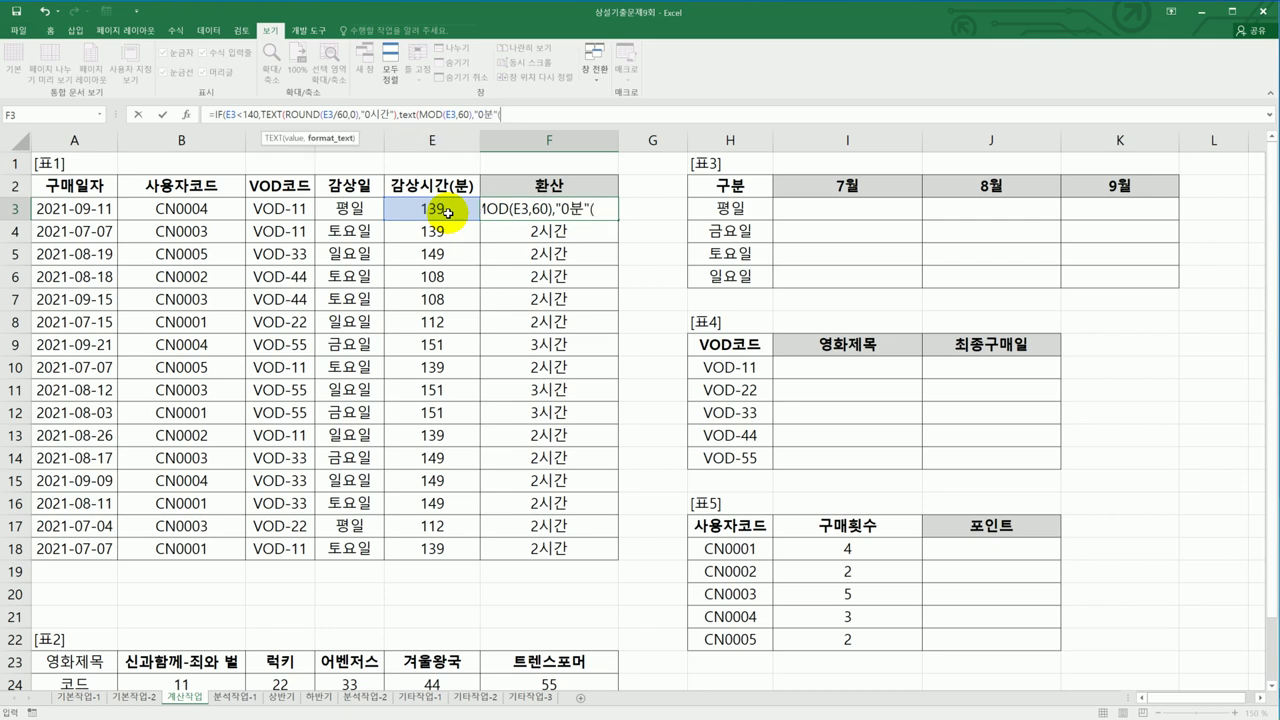
type("))")
key("Return")
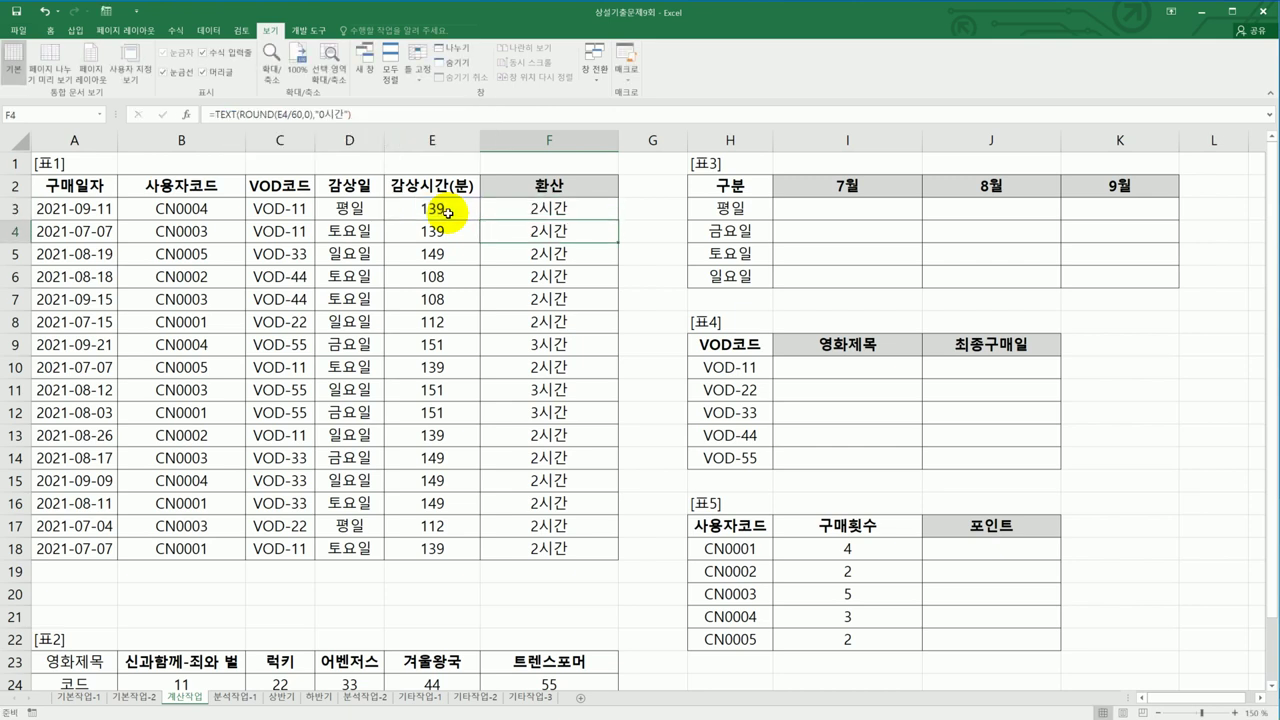
- Fill F3's IF formula down the 환산 column through F18
left_click(570, 212)
left_click_drag(609, 217, 589, 565)
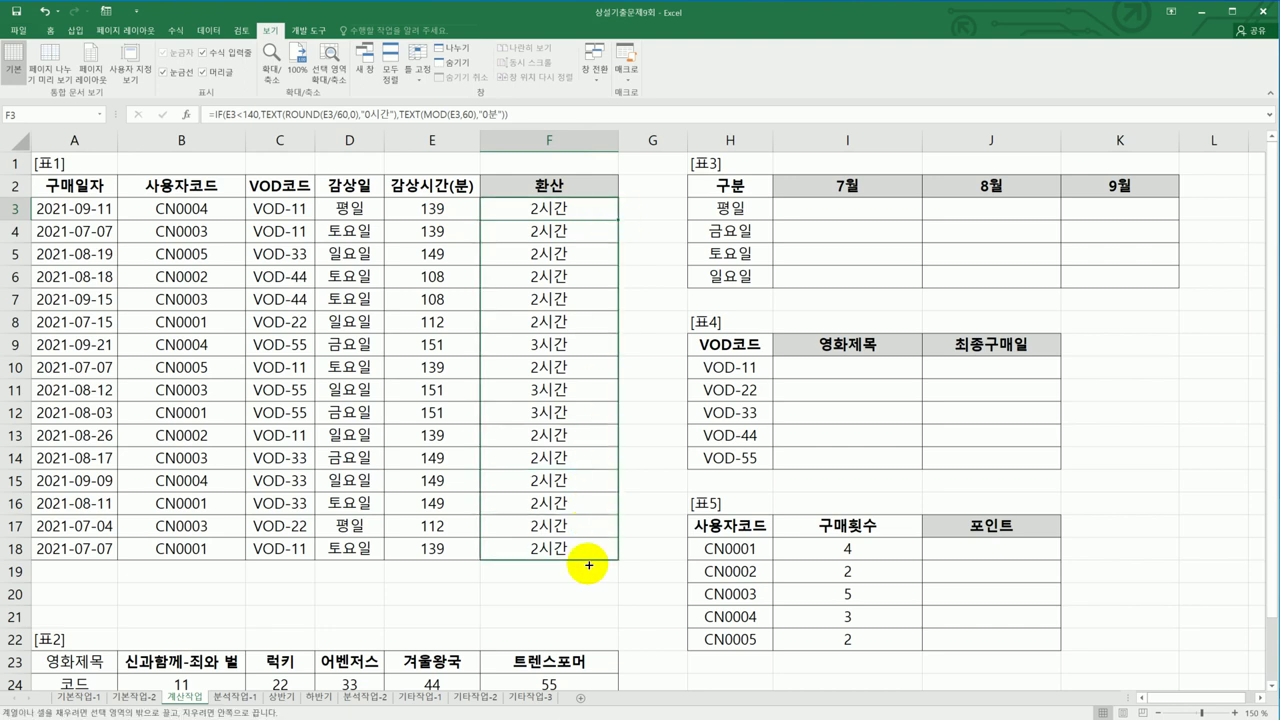
left_click_drag(589, 565, 589, 565)
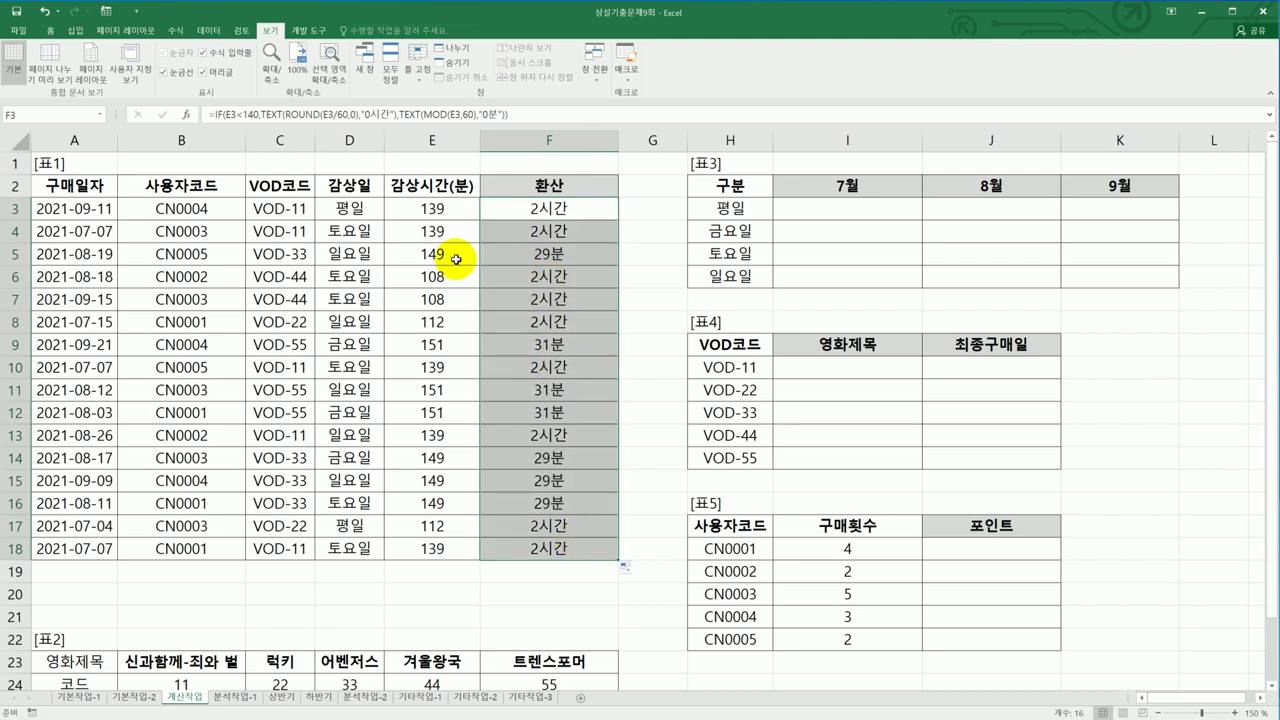
- Compare the viewing minutes in column E with the 환산 results in rows 5, 9 and 11 to 16
left_click_drag(440, 253, 511, 253)
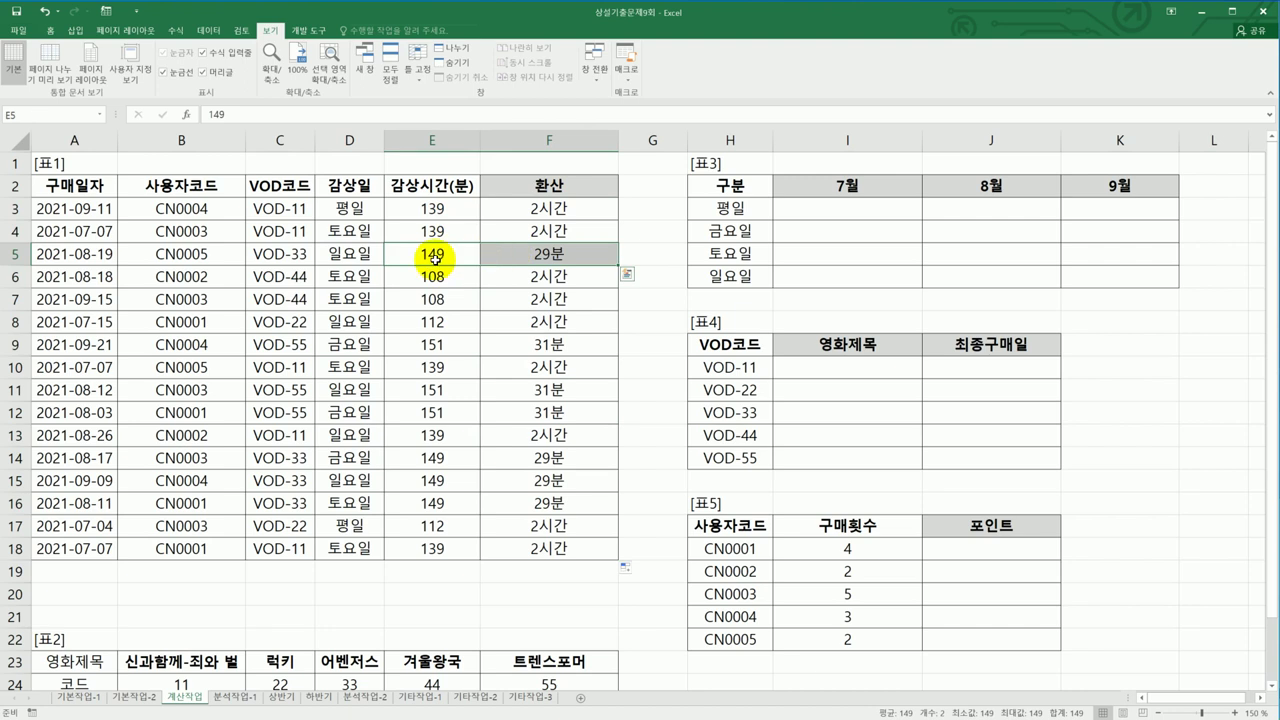
left_click(502, 253)
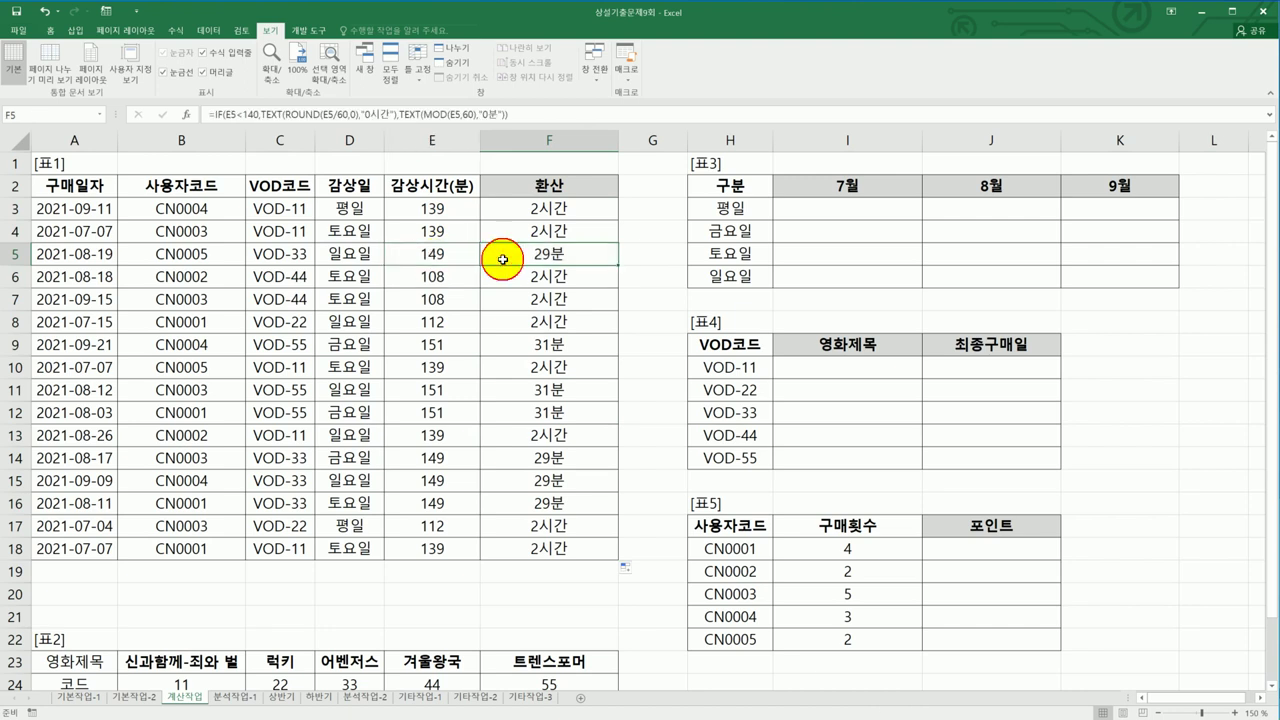
left_click_drag(432, 350, 531, 347)
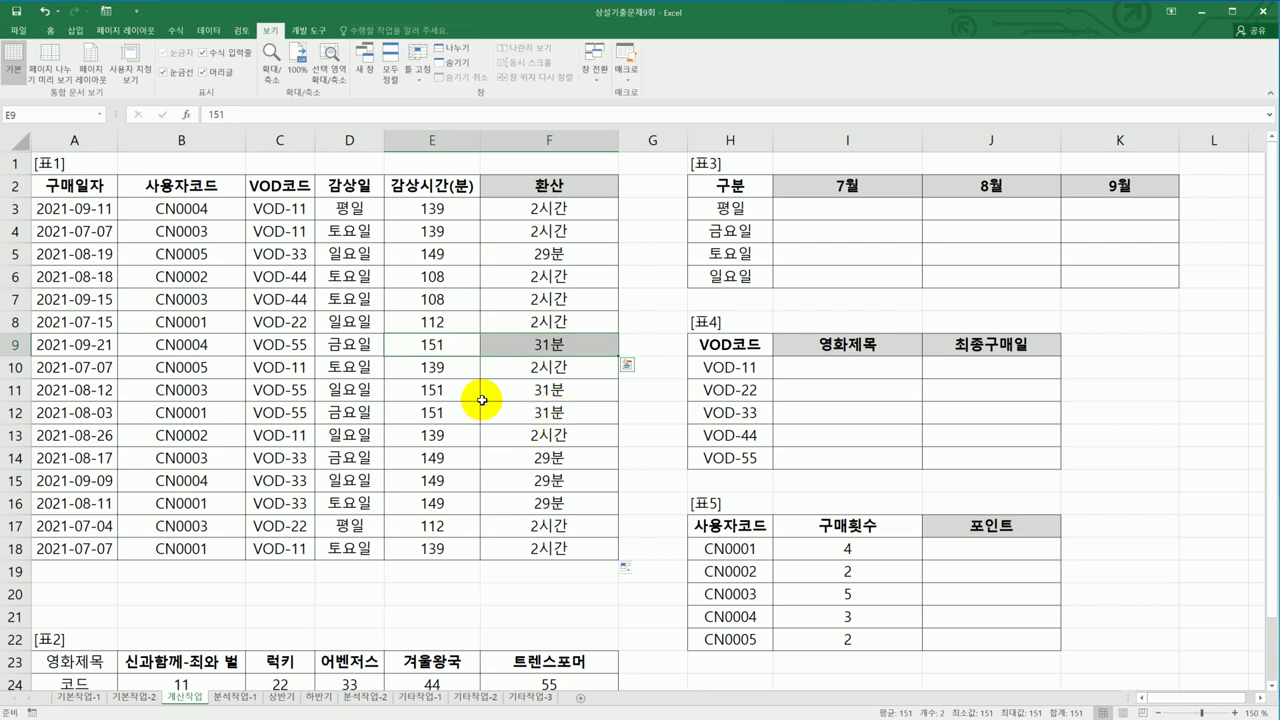
left_click_drag(430, 385, 541, 411)
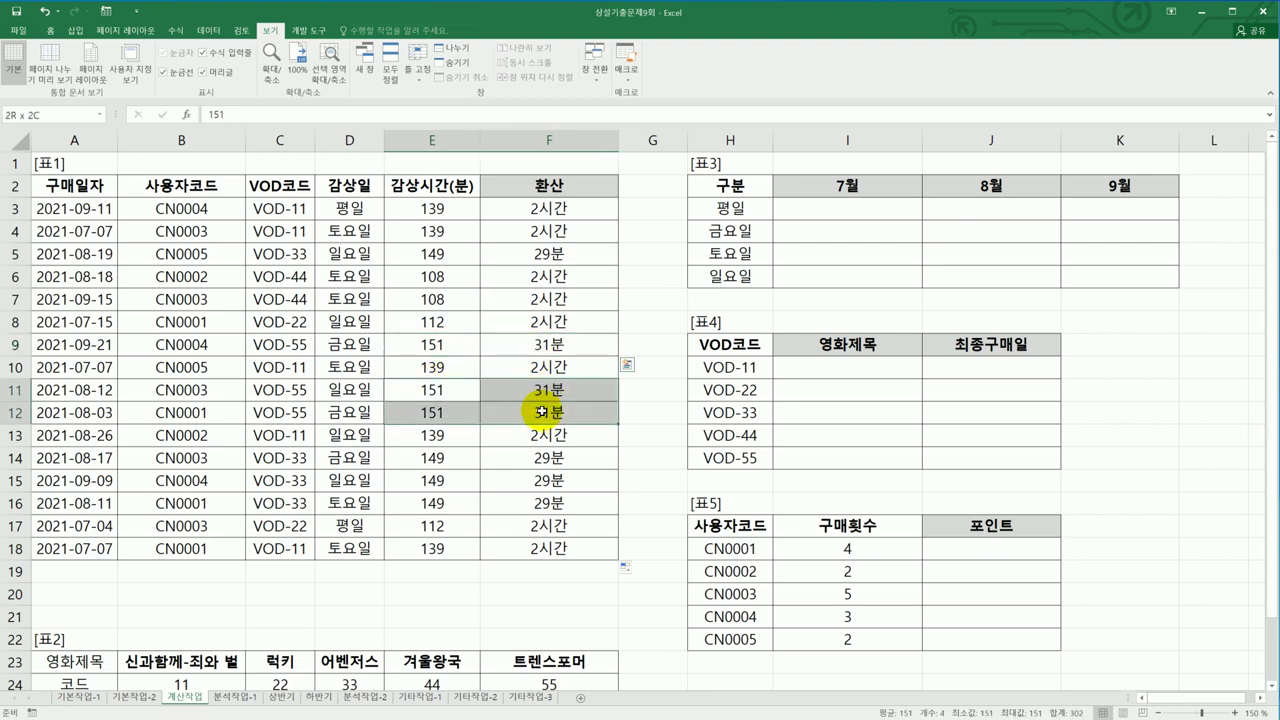
left_click_drag(541, 411, 541, 411)
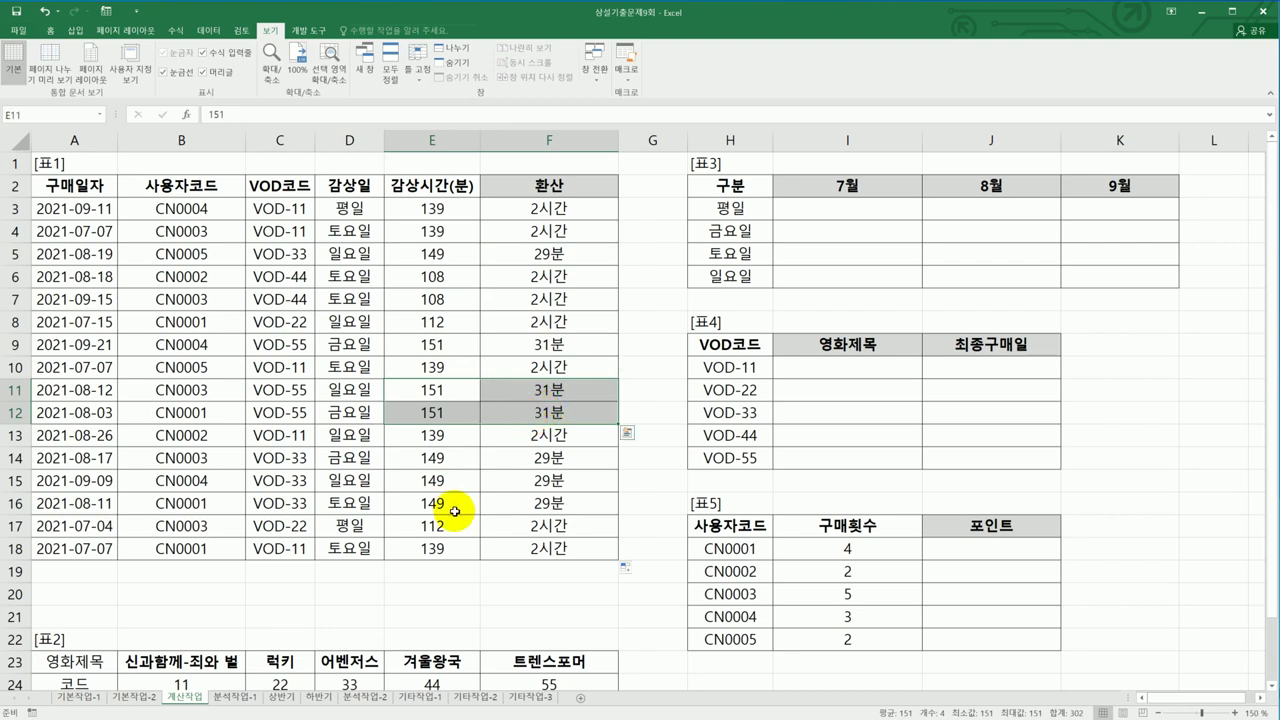
left_click_drag(435, 440, 528, 441)
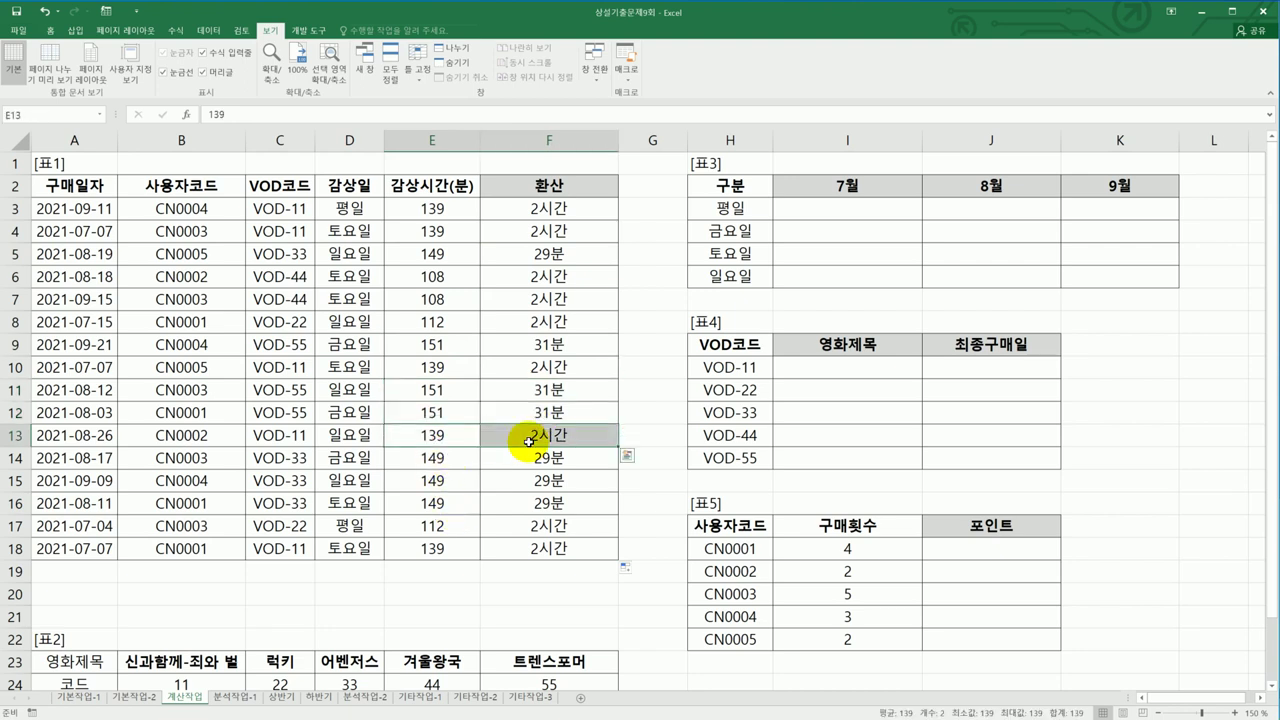
left_click_drag(449, 466, 530, 505)
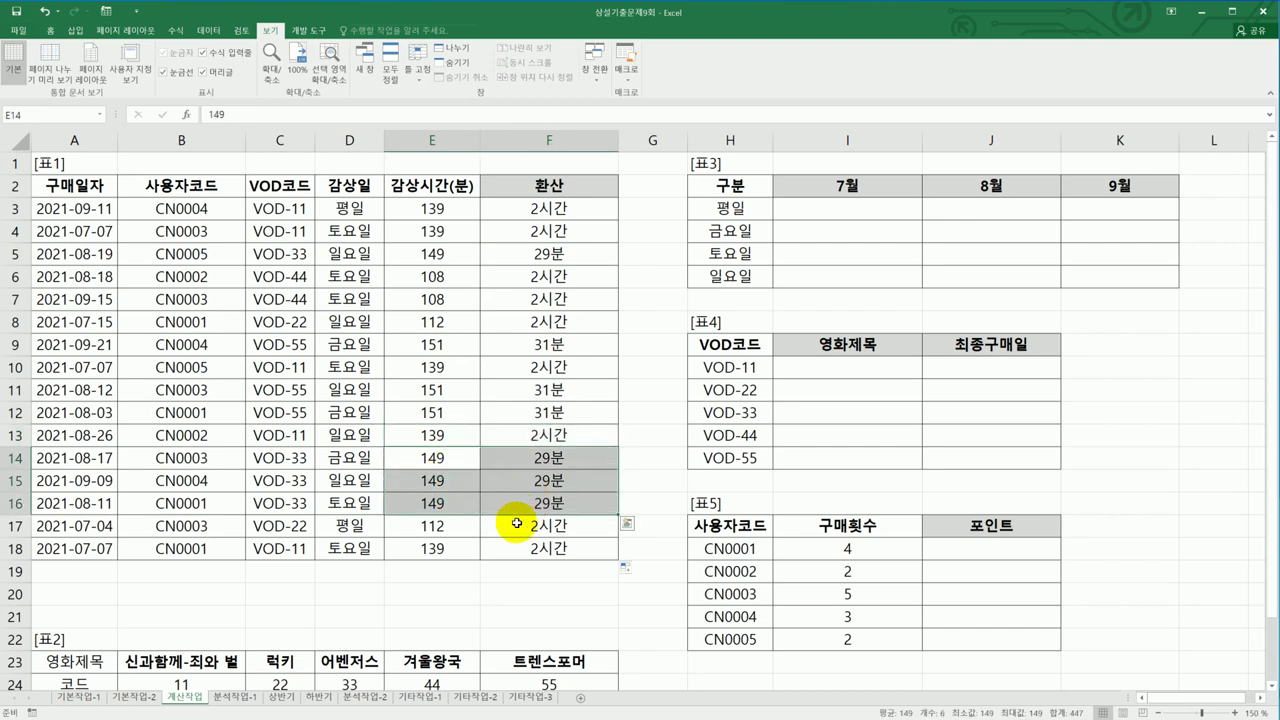
- Insert another TEXT function directly before TEXT(MOD(E3,60),"0분") in F3's IF formula
left_click(556, 210)
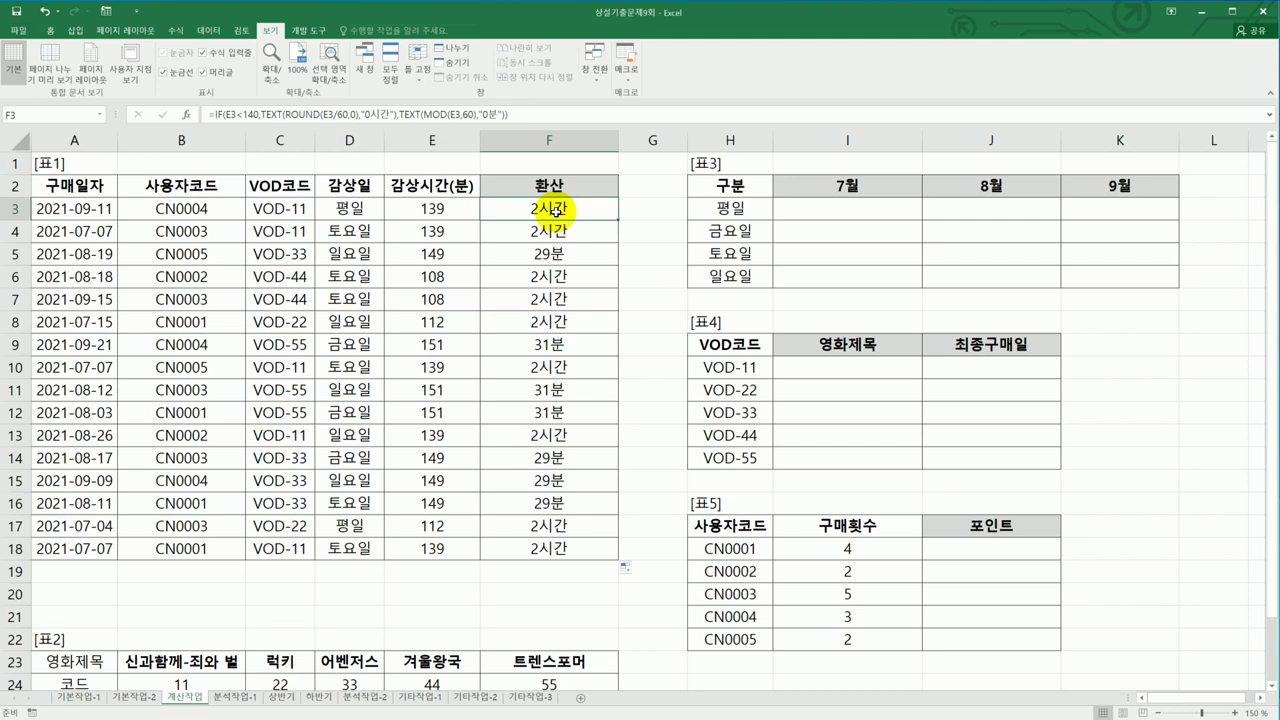
left_click(399, 114)
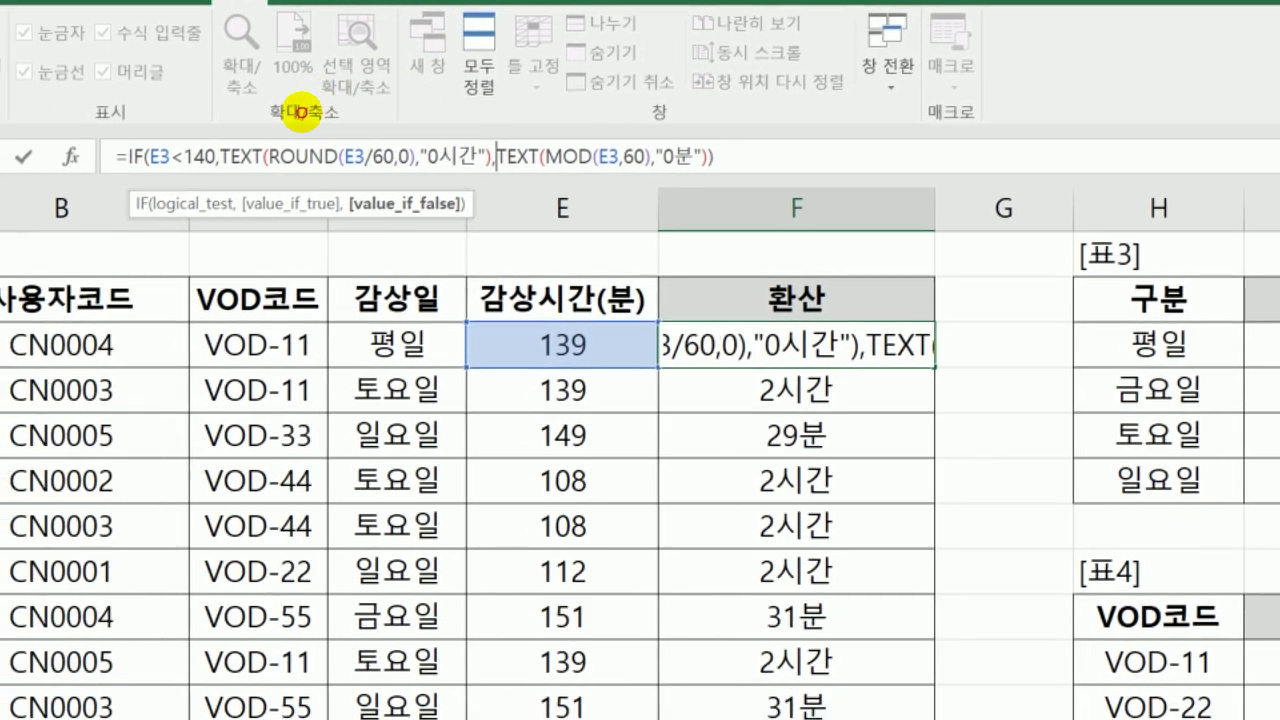
left_click_drag(165, 183, 475, 183)
mouse_move(705, 183)
left_mouse_down()
mouse_move(634, 195)
mouse_move(518, 175)
mouse_move(660, 118)
mouse_move(672, 176)
left_mouse_up()
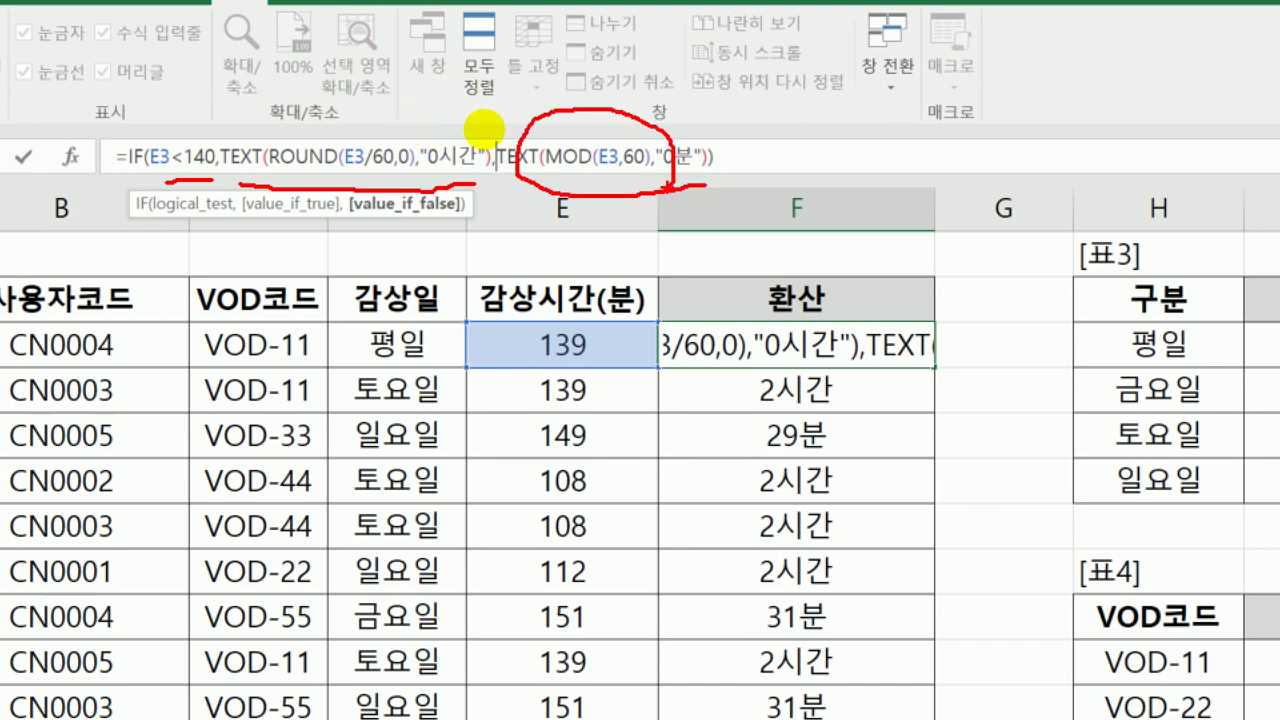
key("Escape")
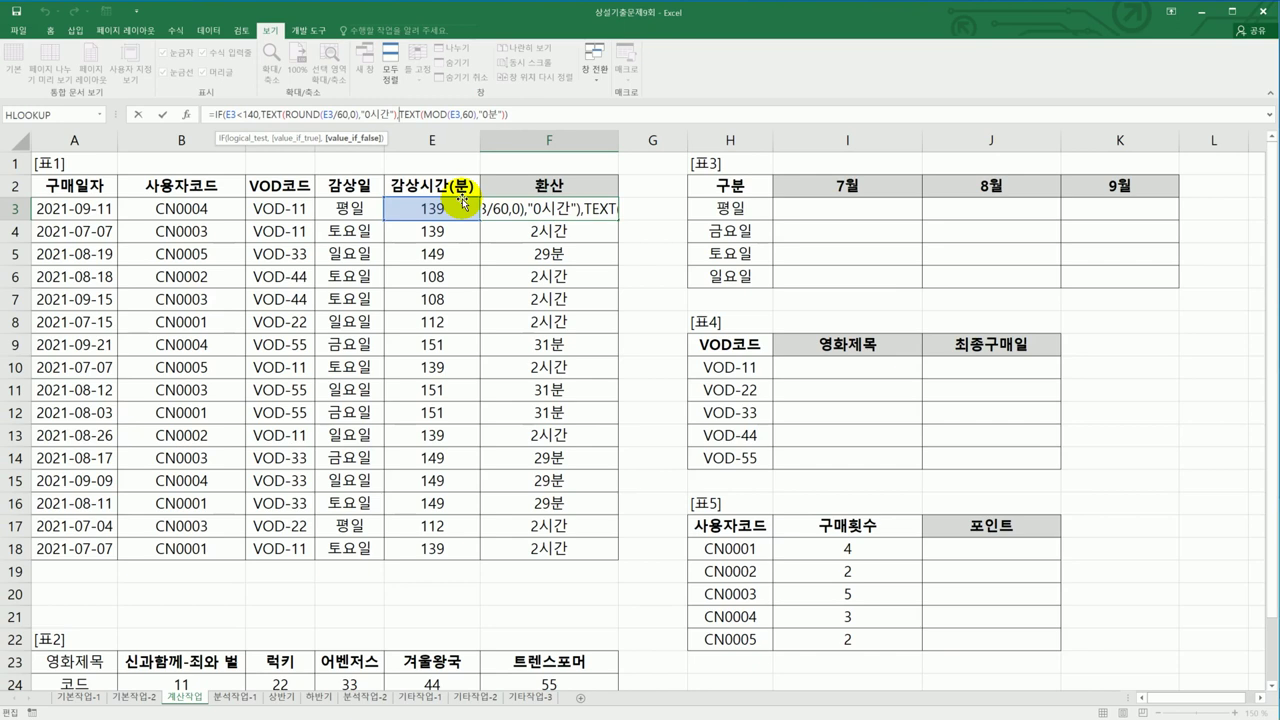
type("text")
key("Tab")
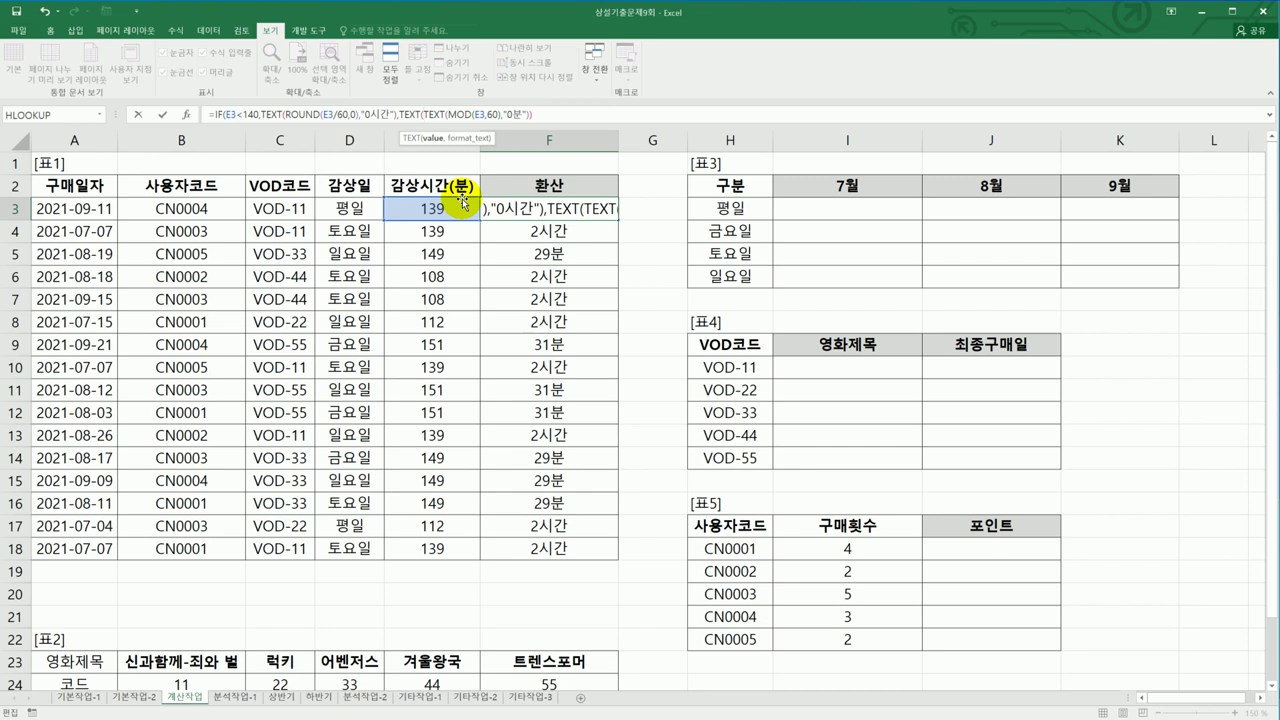
- Enter E3-MOD(E3,60) as the value argument of the newly inserted TEXT function in F3
left_click(457, 210)
type("-m")
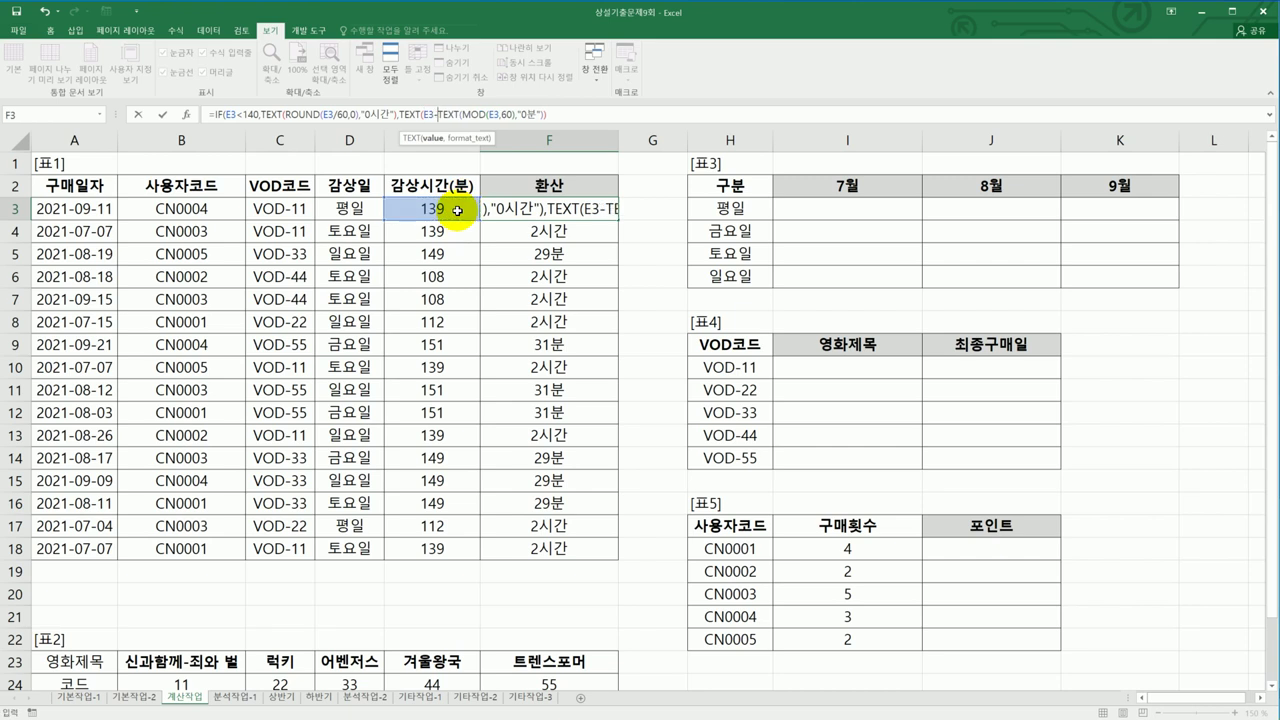
type("od(")
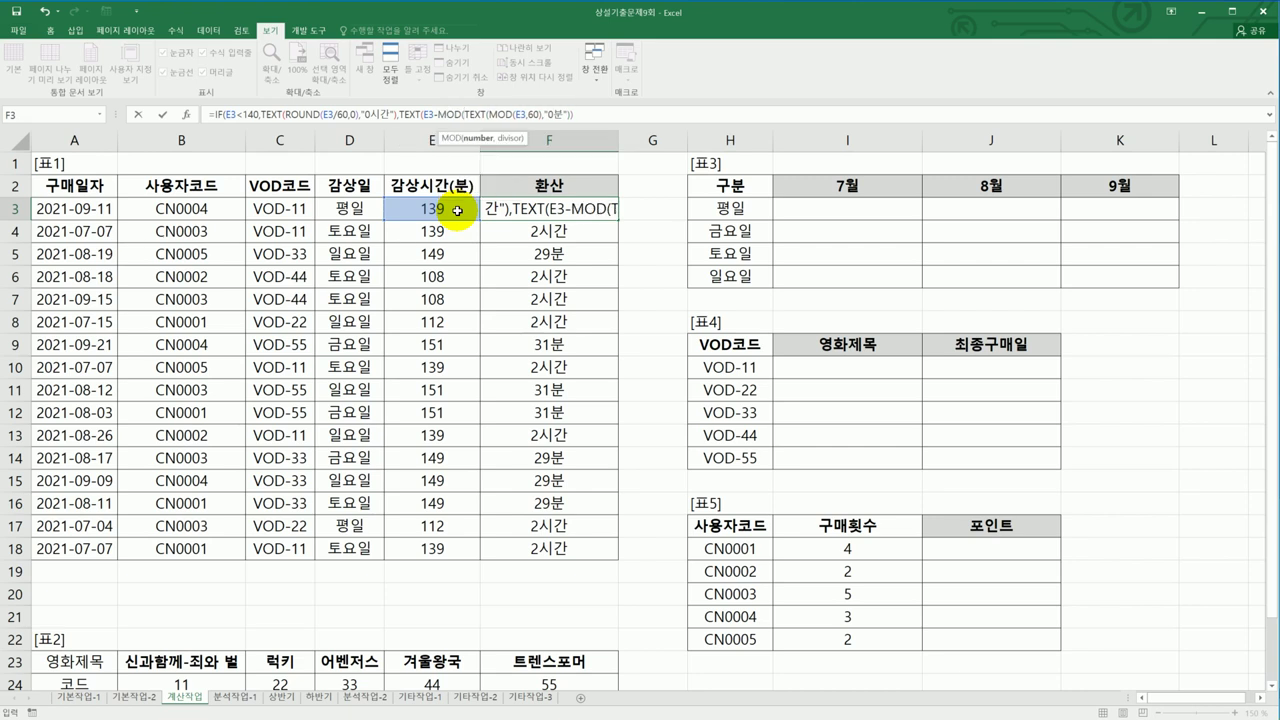
left_click(457, 210)
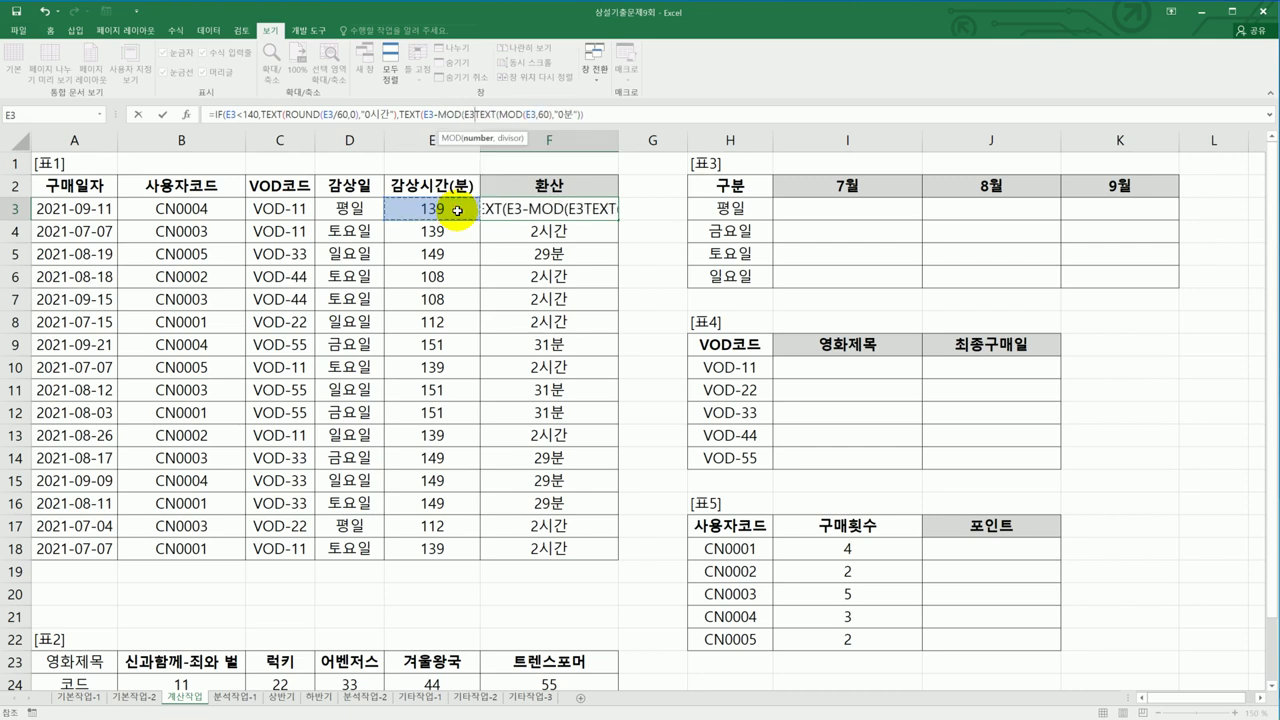
type(",60)")
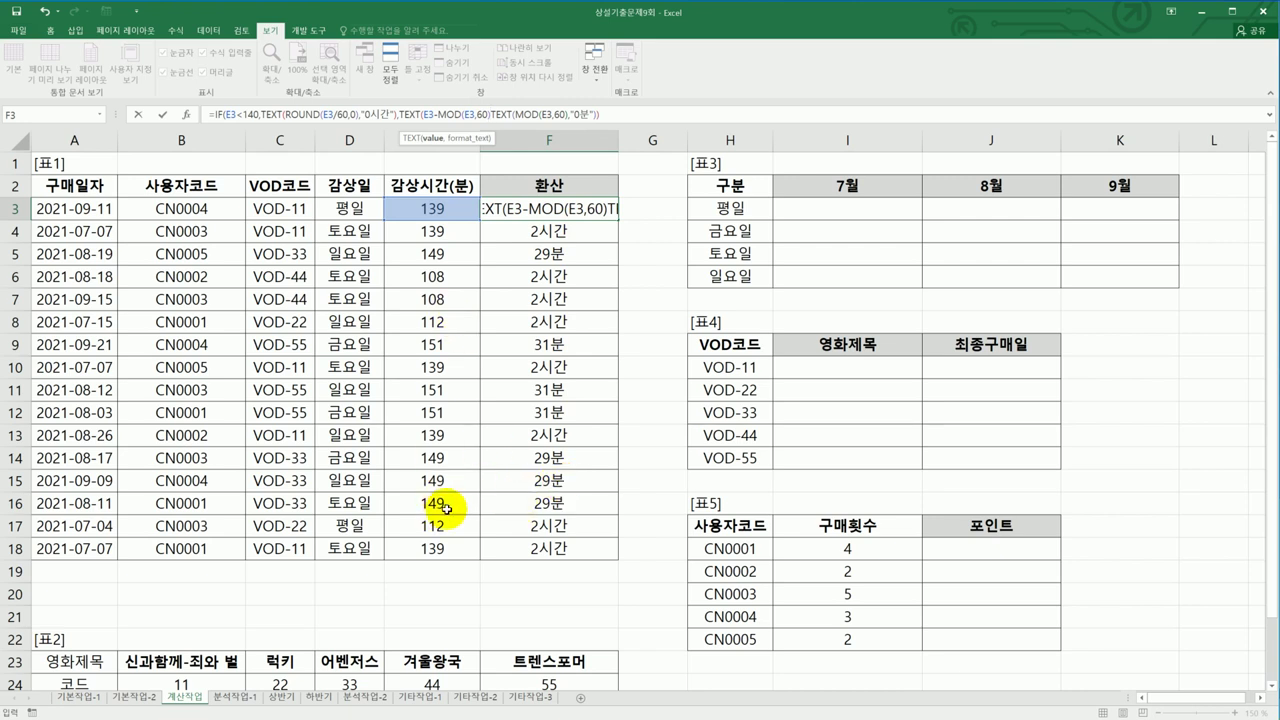
type(")")
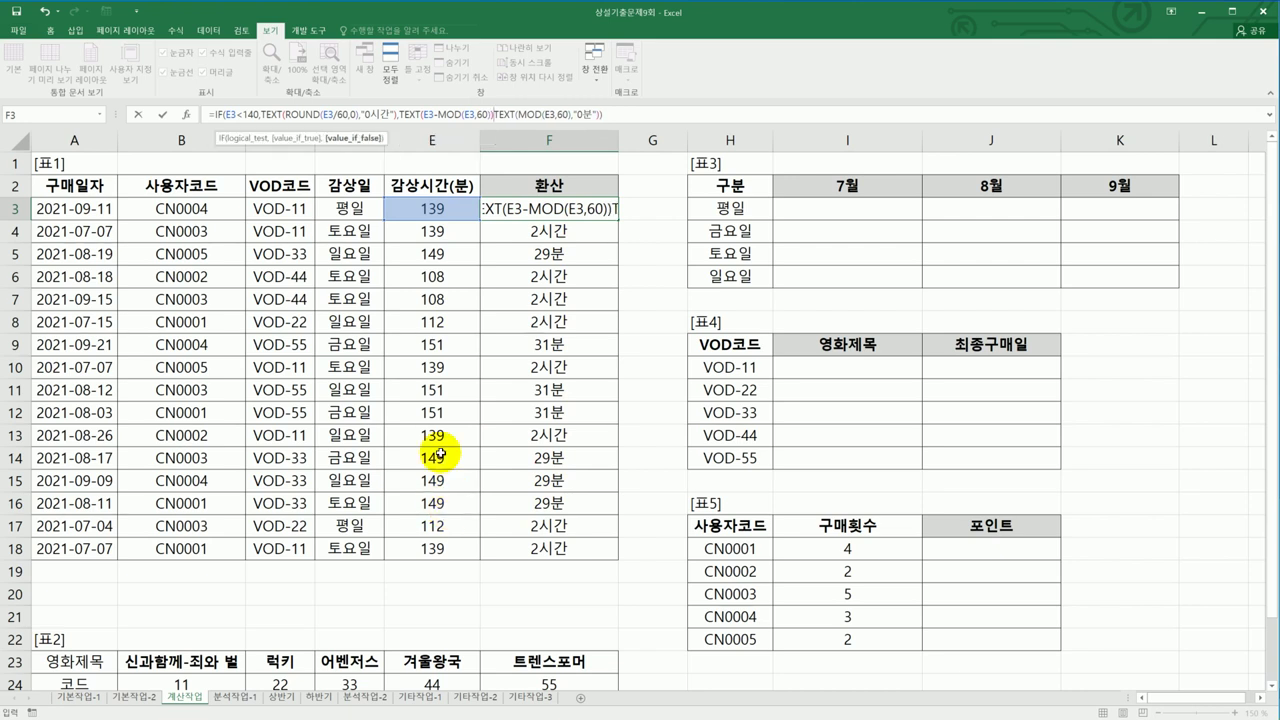
key("BackSpace")
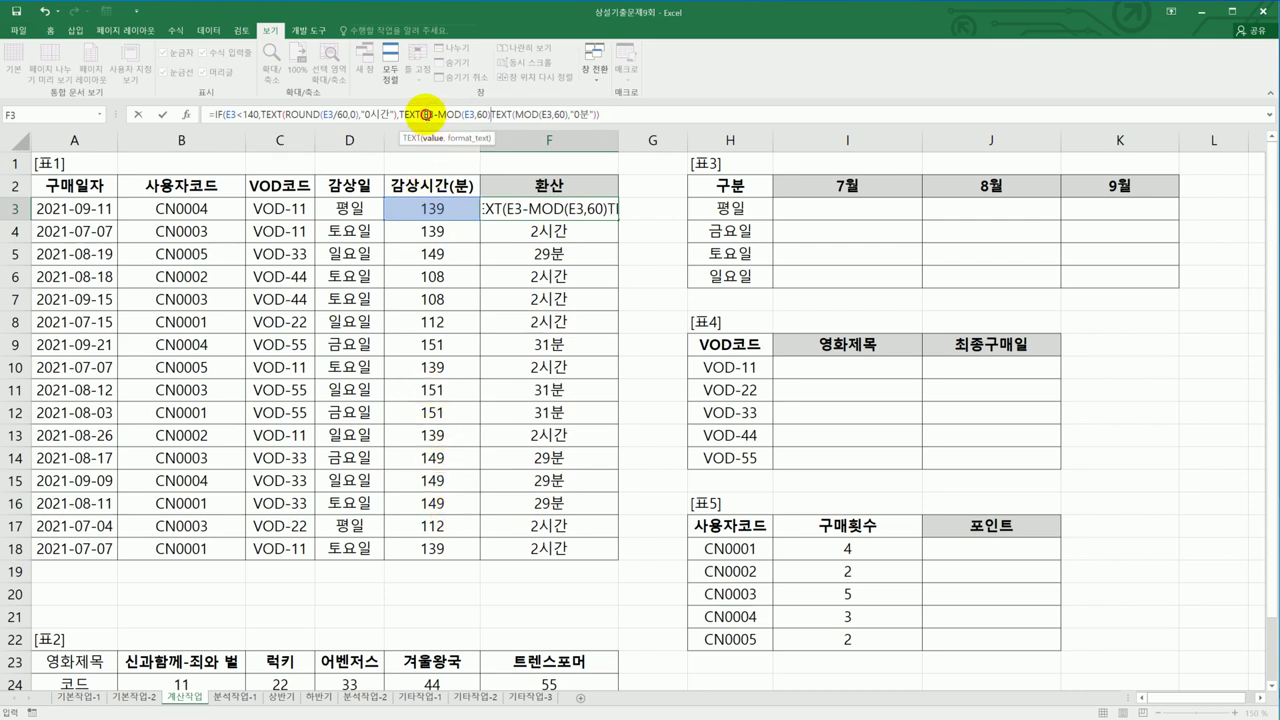
- Enclose E3-MOD(E3,60) in parentheses in F3's formula and divide it by 60 as the complete value argument
left_click(425, 115)
type("(E3,60")
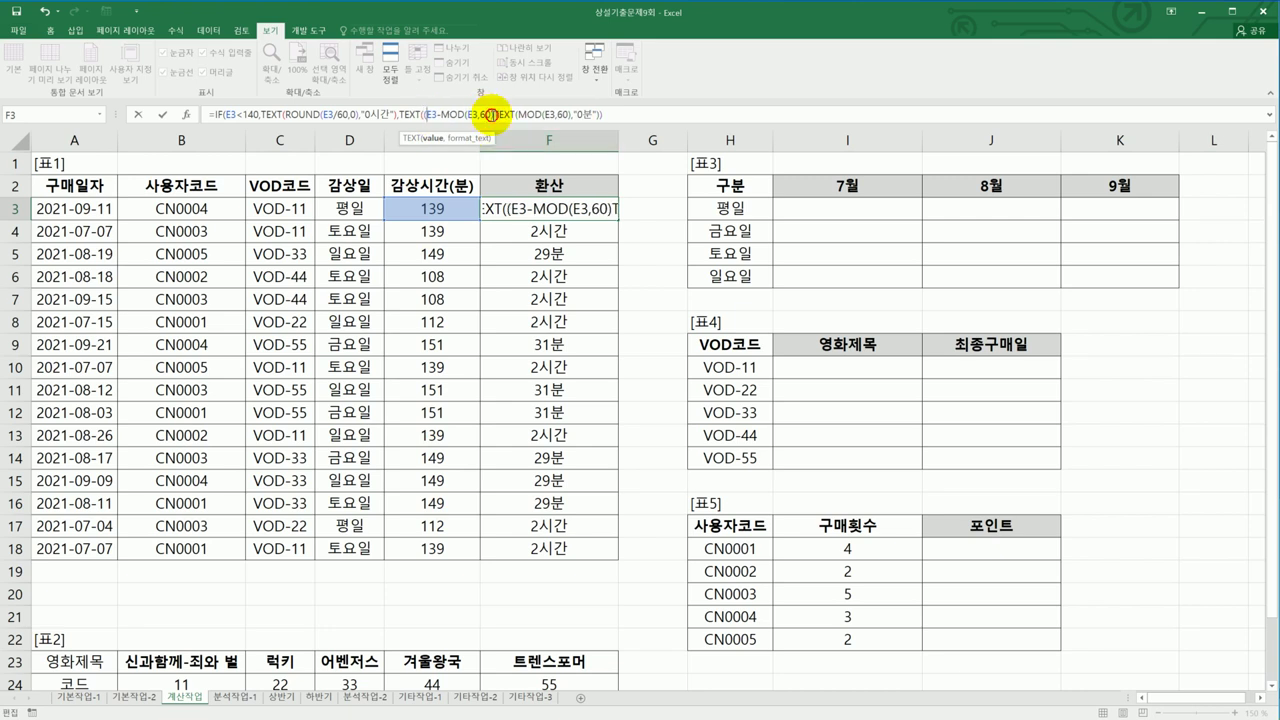
type("))")
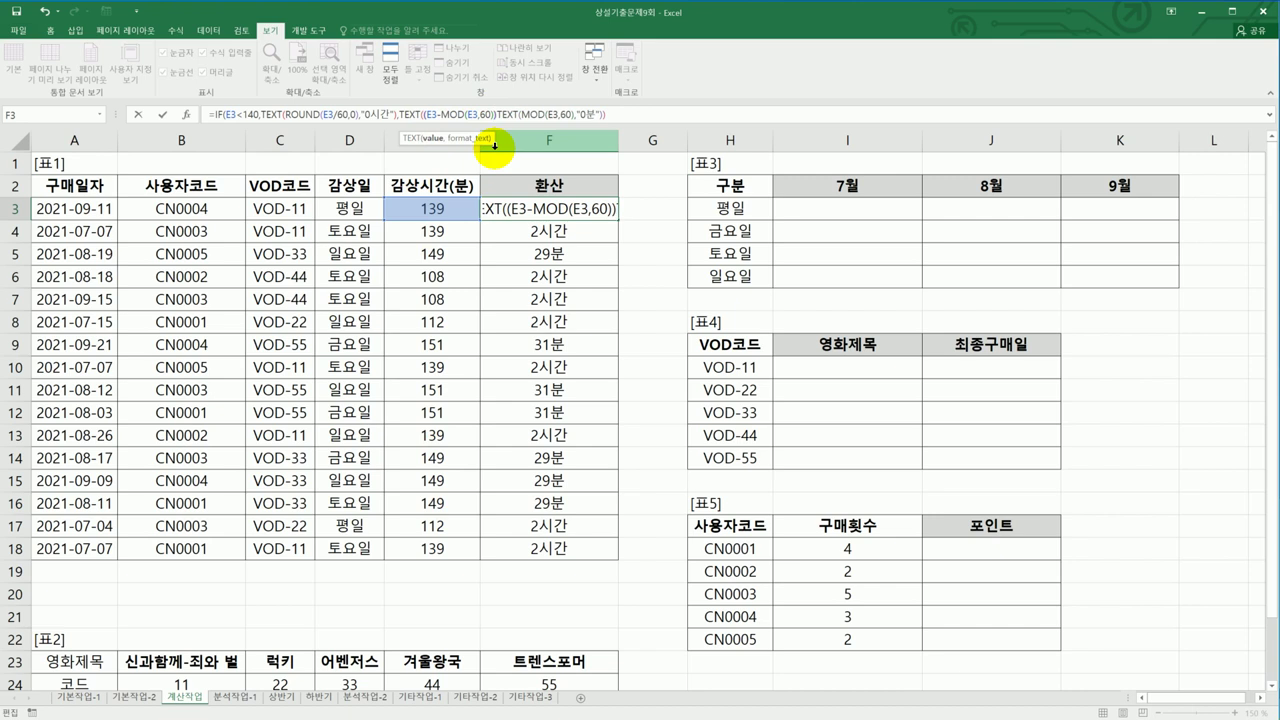
type("/60,")
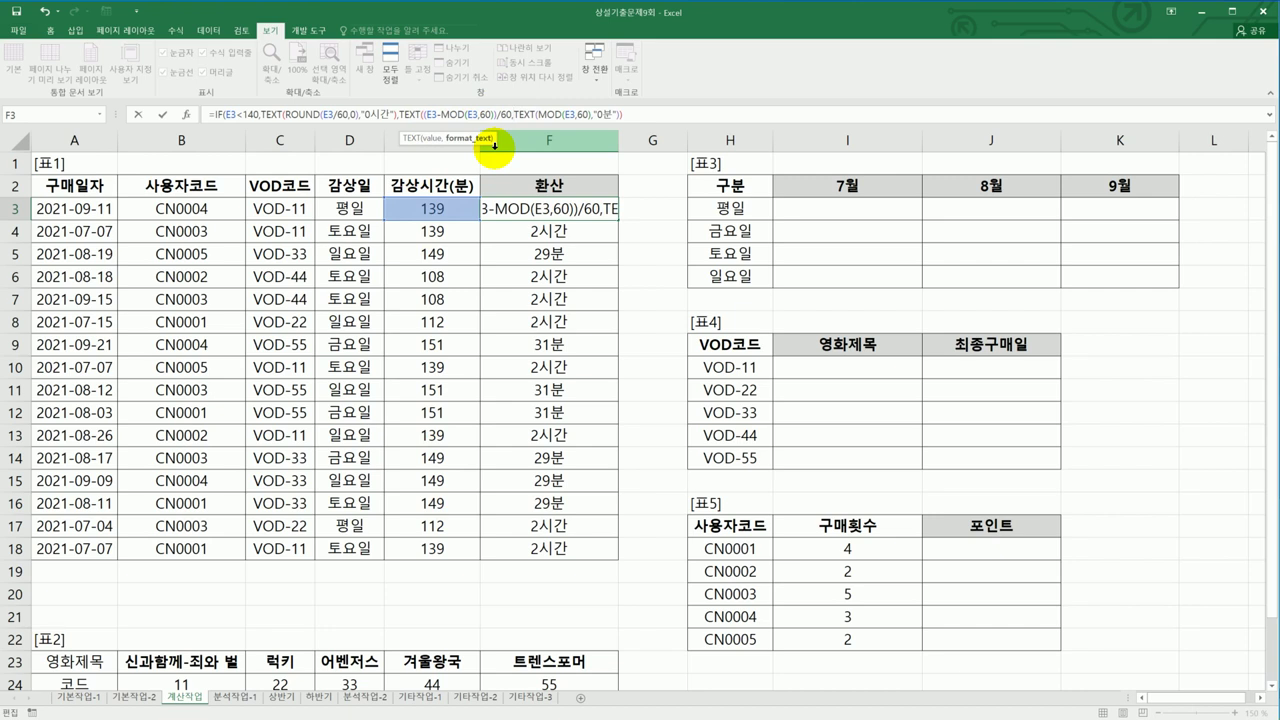
- Give the hours TEXT function in F3 the format "0시간 " and join it to the minutes TEXT function with &
type("\"0시간")
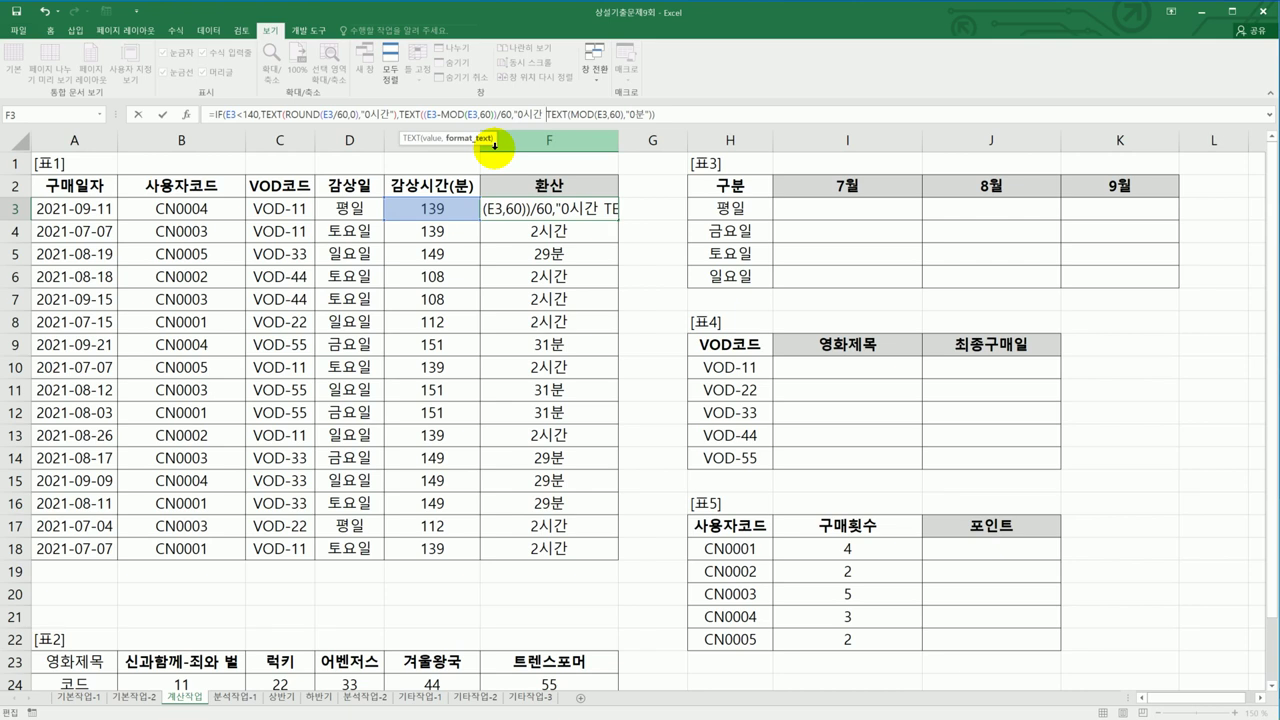
type("\"&")
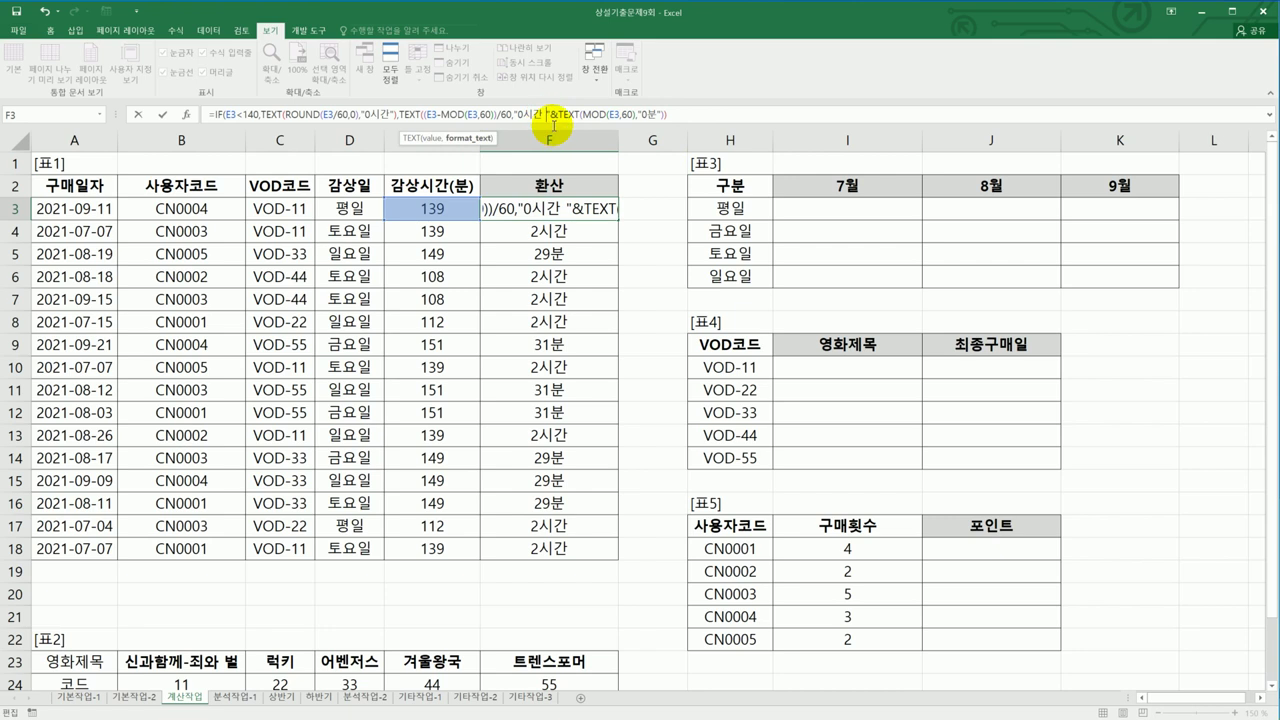
left_click(553, 116)
type(")")
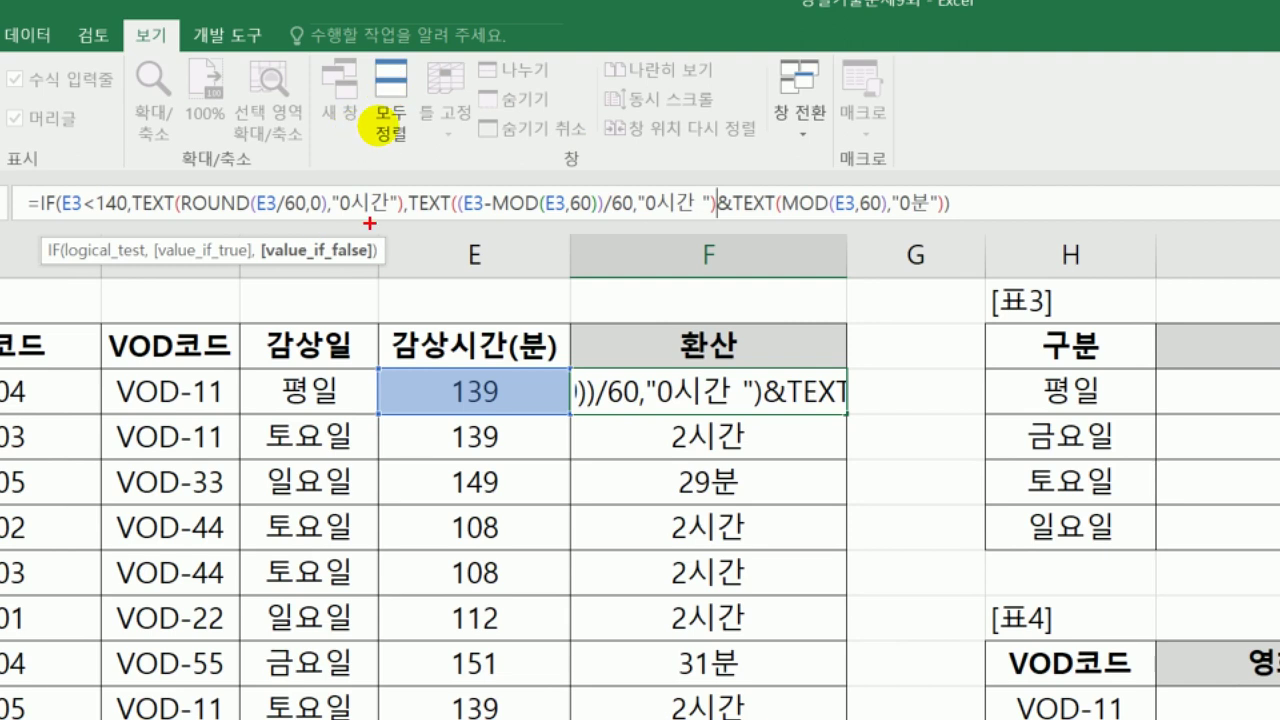
left_click_drag(400, 221, 695, 228)
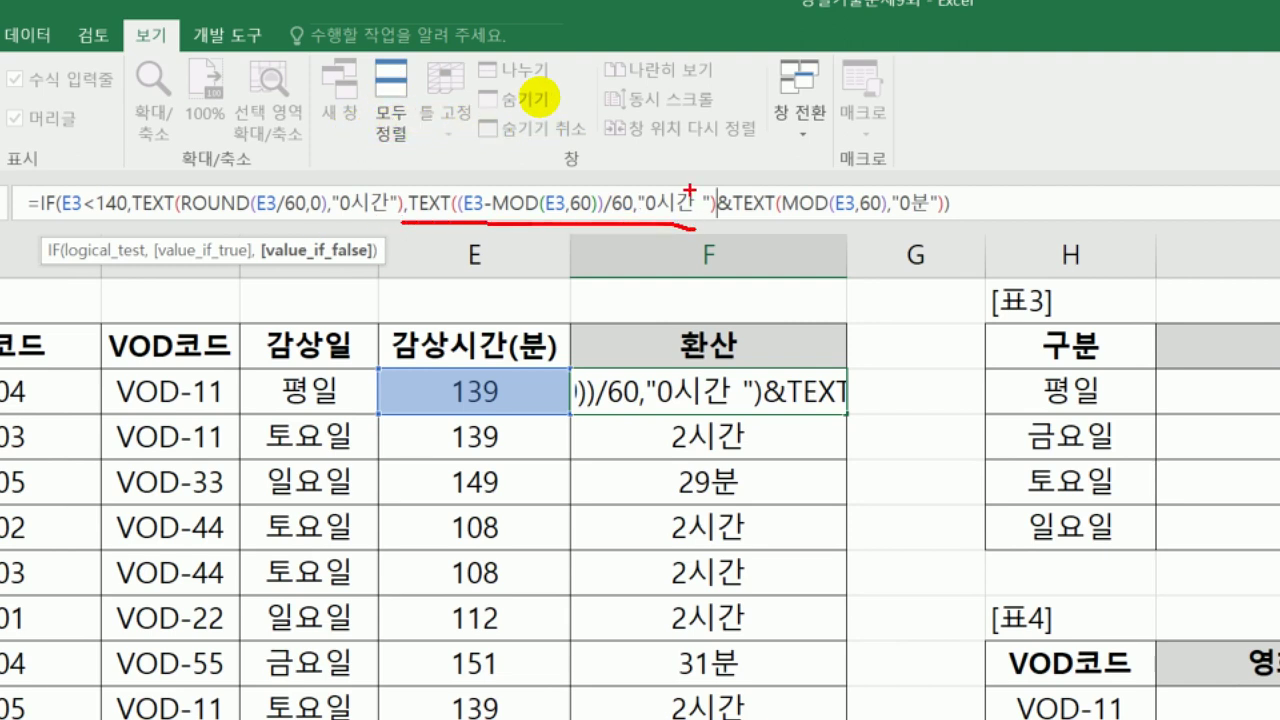
mouse_move(513, 418)
left_mouse_down()
mouse_move(436, 420)
mouse_move(470, 370)
mouse_move(528, 410)
mouse_move(505, 420)
left_mouse_up()
mouse_move(740, 490)
left_mouse_down()
mouse_move(652, 482)
mouse_move(725, 458)
mouse_move(760, 490)
left_mouse_up()
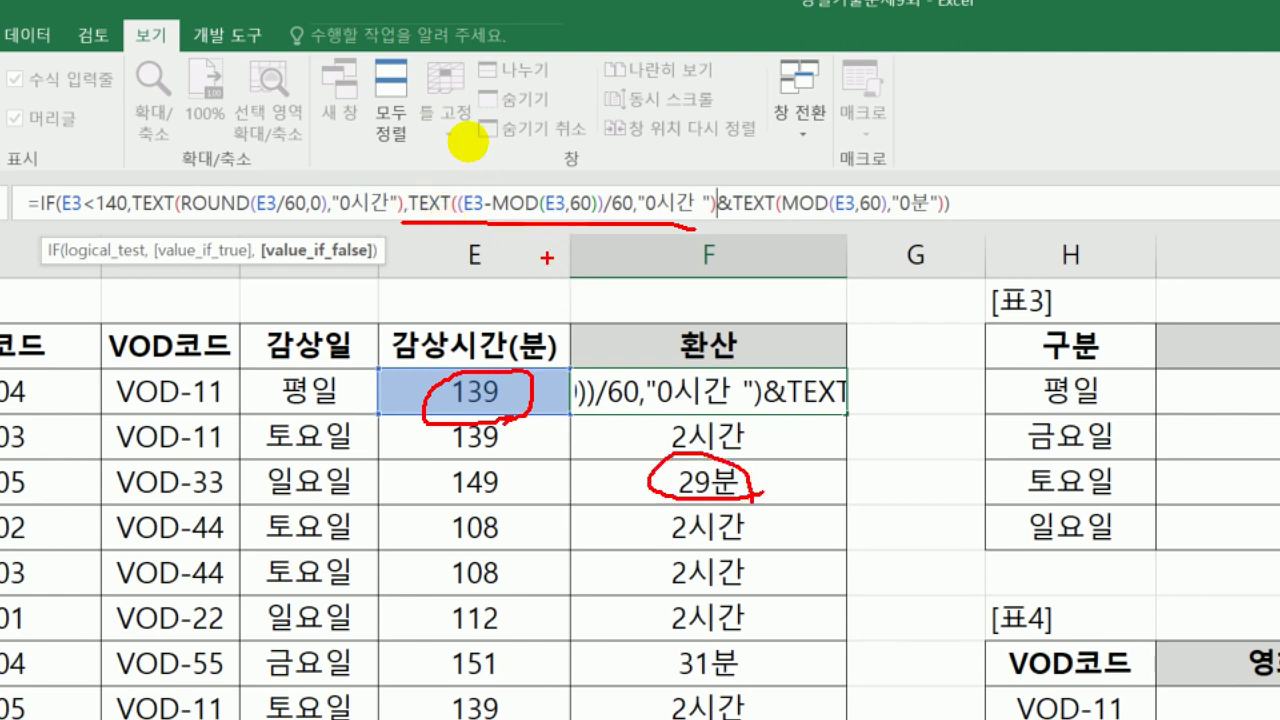
mouse_move(540, 150)
left_mouse_down()
mouse_move(552, 195)
mouse_move(625, 92)
left_mouse_up()
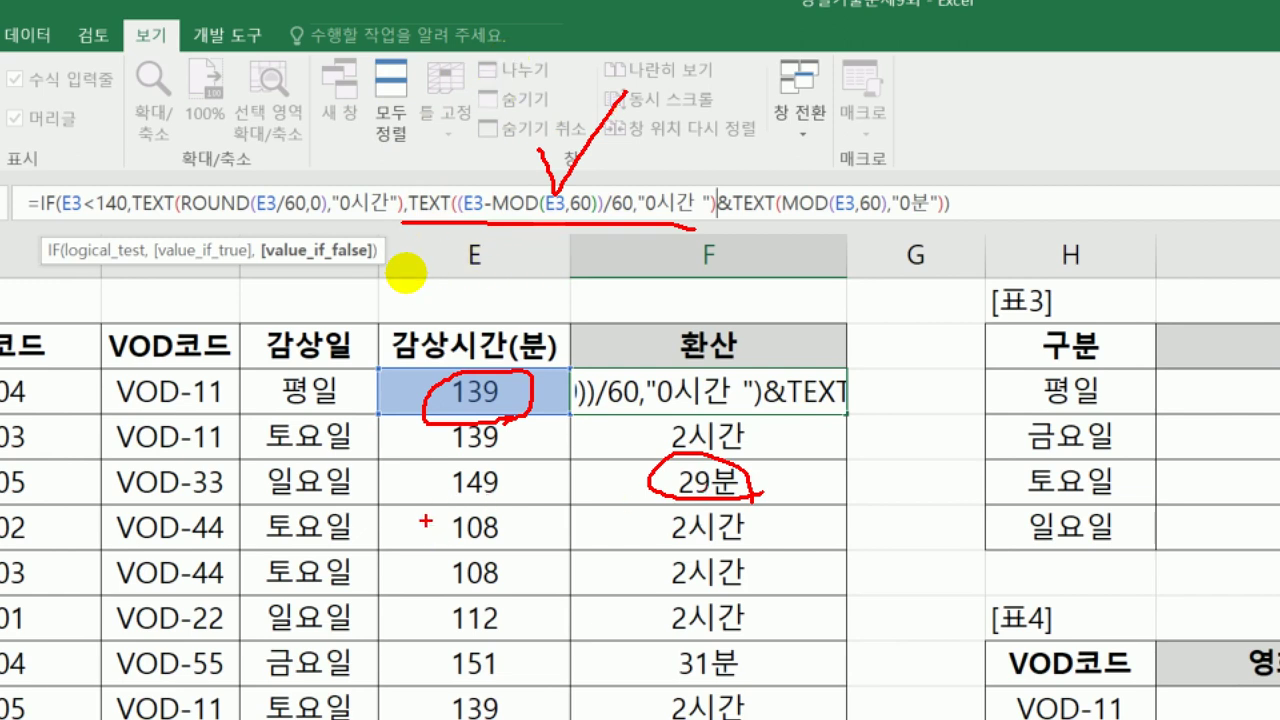
mouse_move(440, 505)
left_mouse_down()
mouse_move(612, 486)
mouse_move(570, 507)
left_mouse_up()
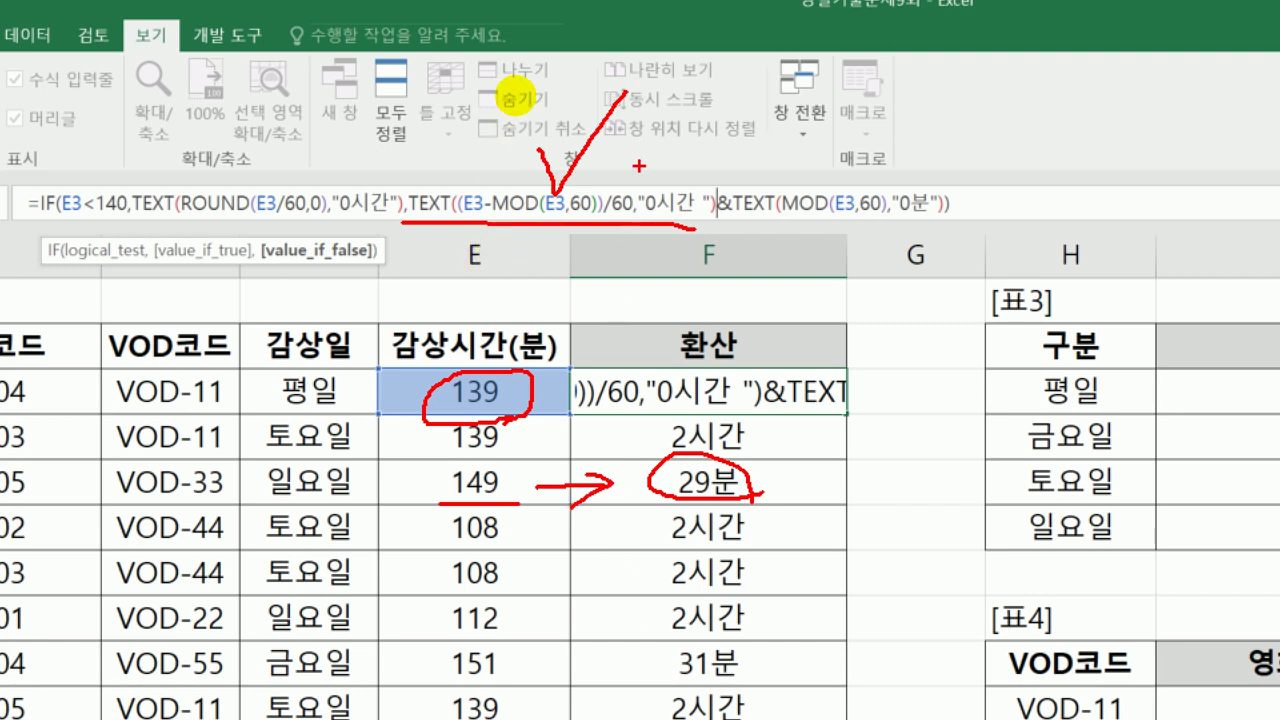
left_click(510, 121)
left_click_drag(626, 181, 630, 210)
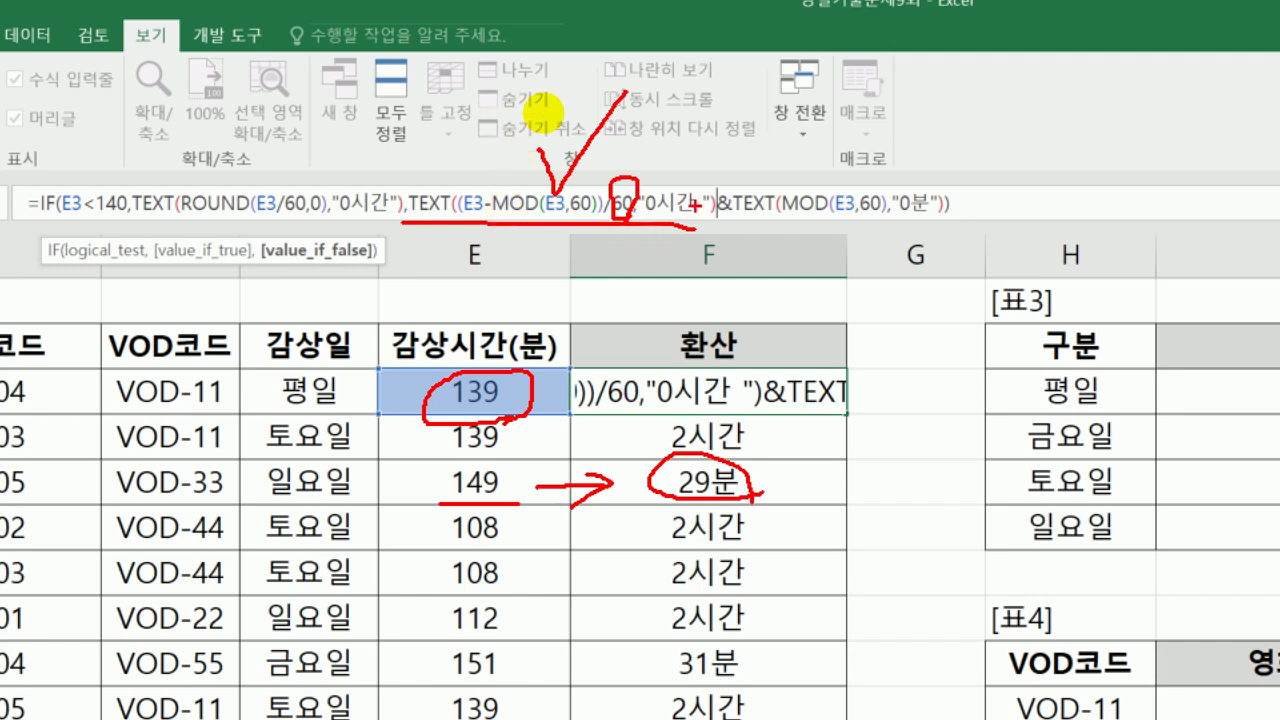
left_click(530, 127)
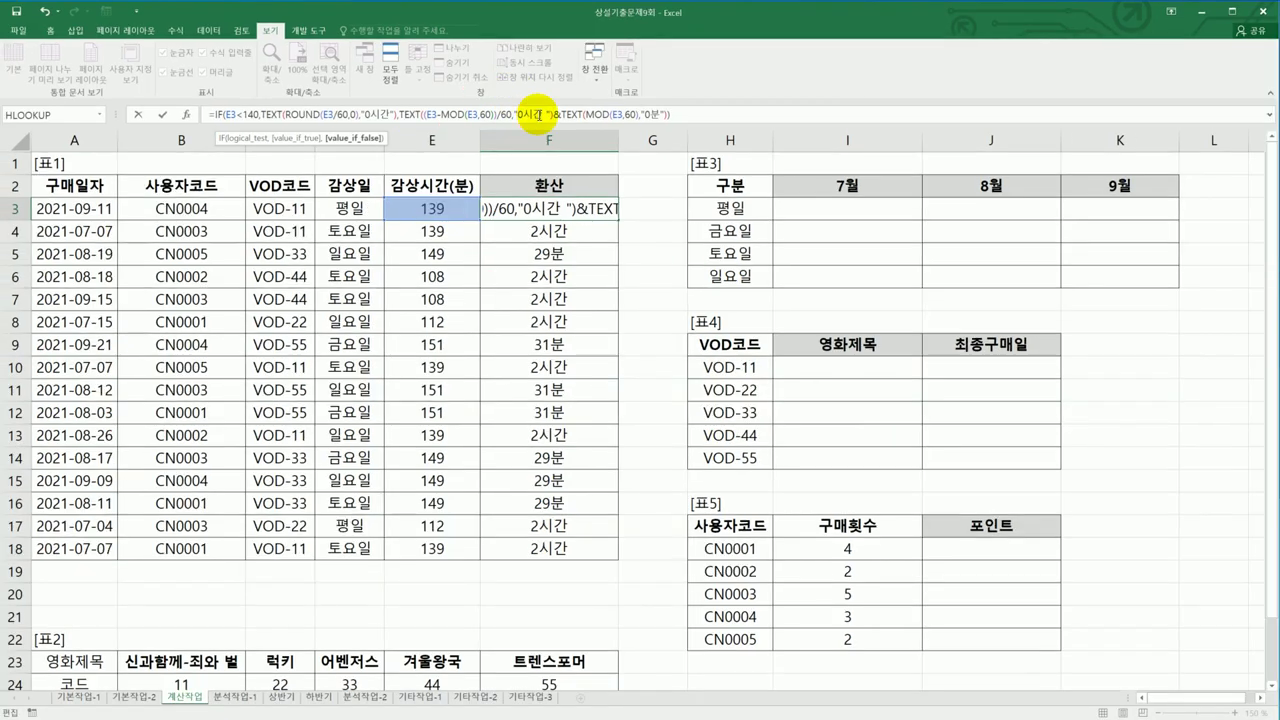
- Remove the trailing space from the hours format in F3's formula, leaving "0시간", and fill the formula down through F18
left_click(554, 114)
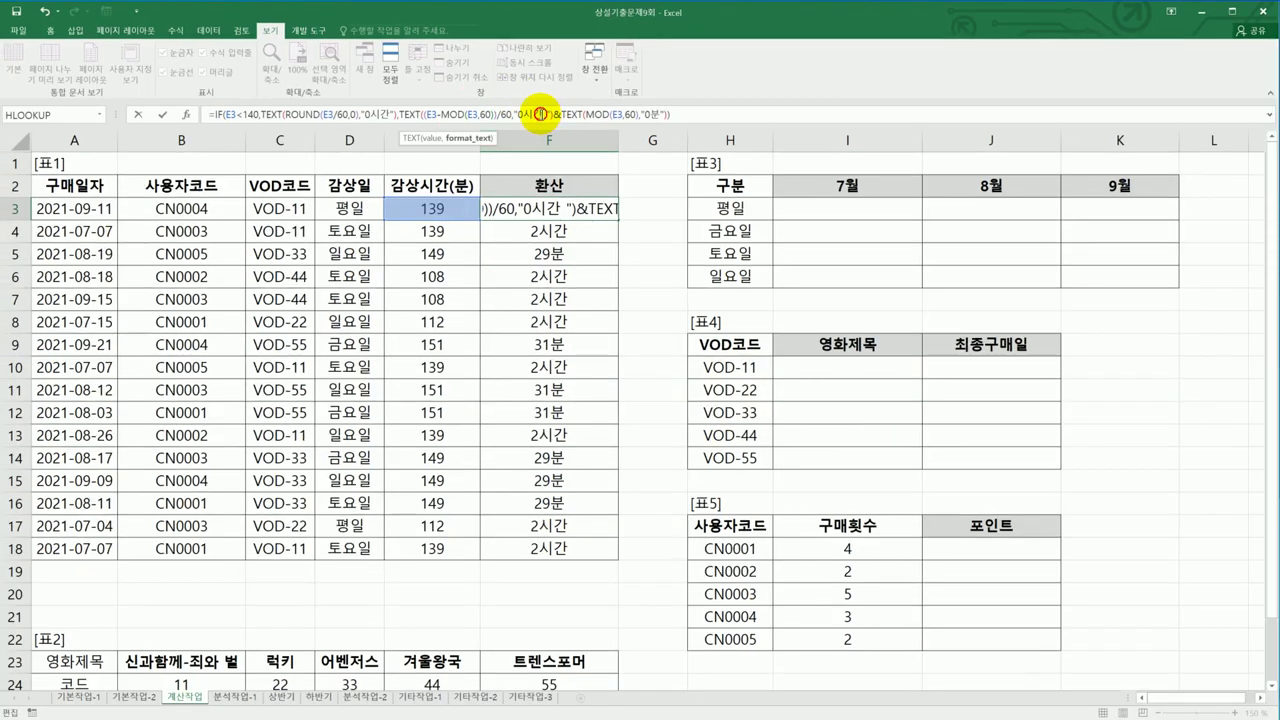
key("BackSpace")
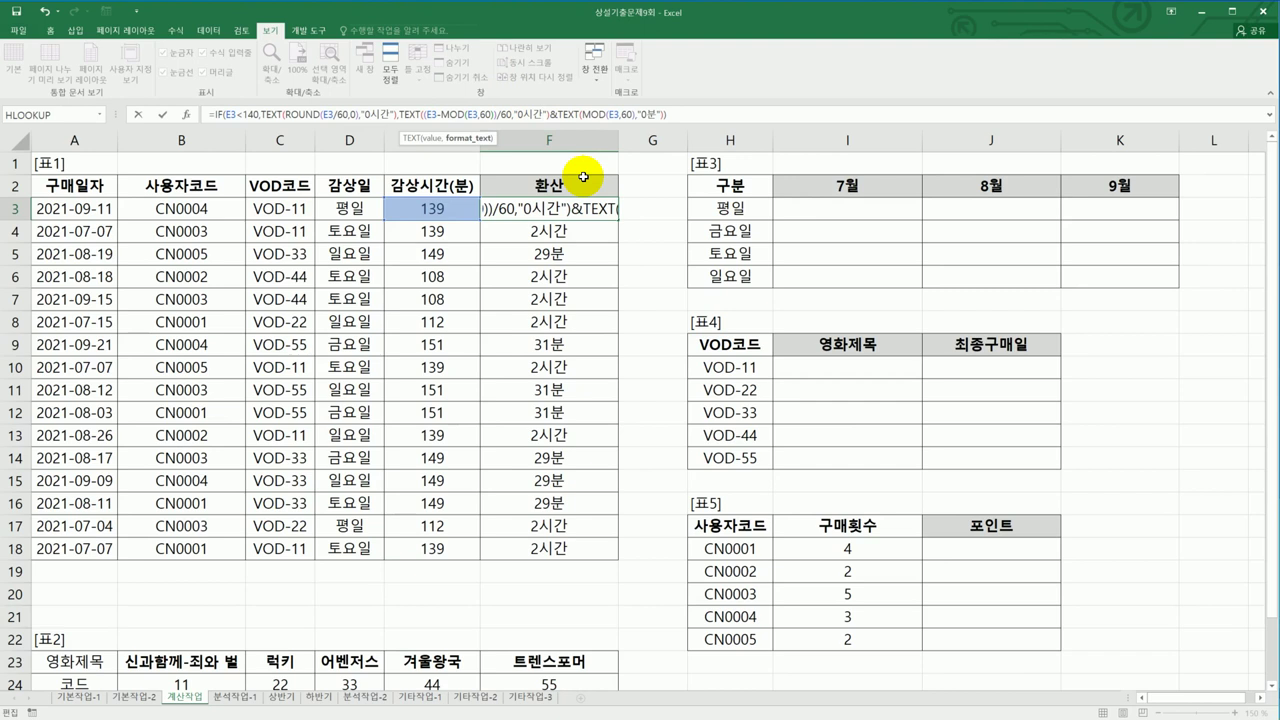
left_click(681, 116)
key("Return")
left_click(600, 205)
left_click_drag(618, 223, 594, 562)
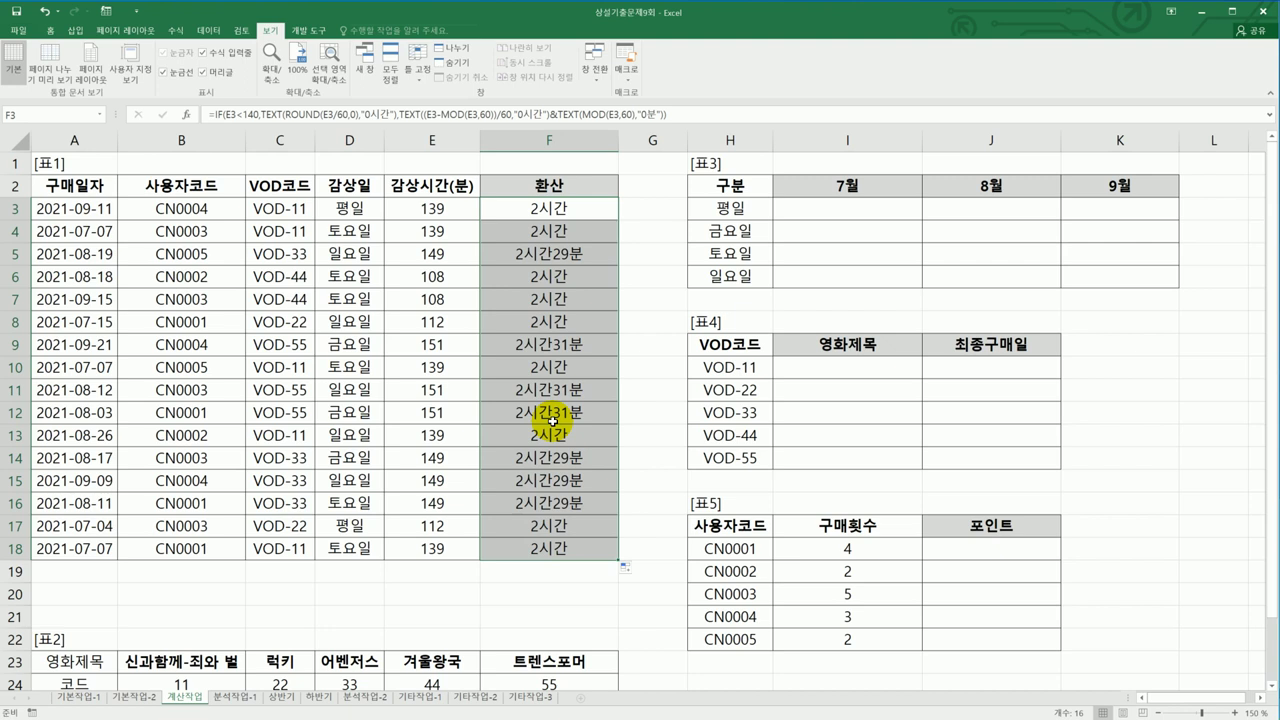
left_click(334, 320)
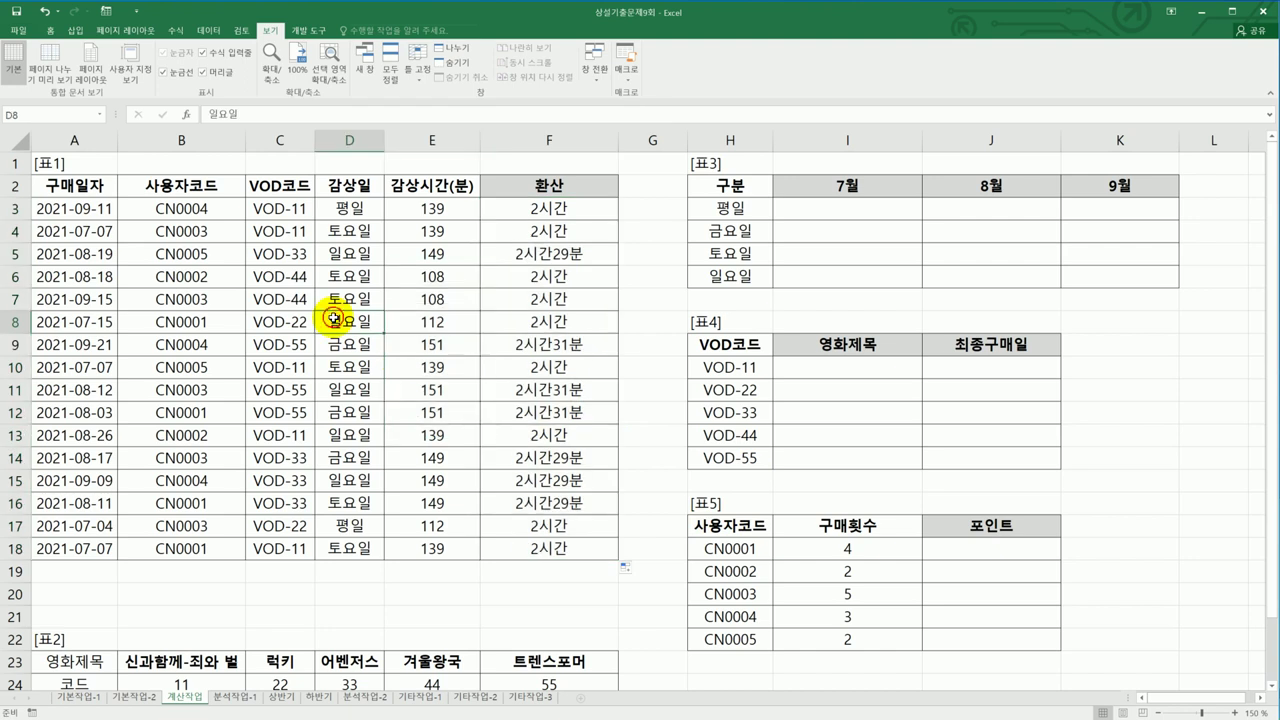
left_click_drag(829, 206, 1092, 280)
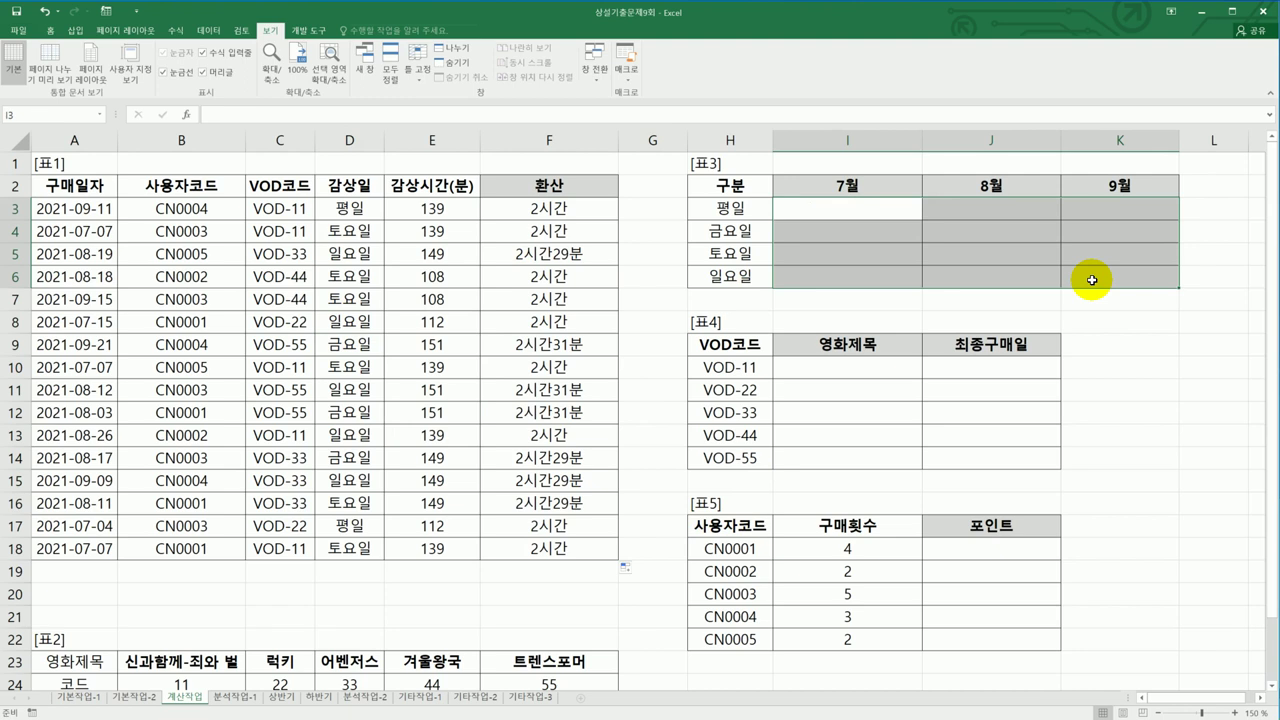
left_click(869, 211)
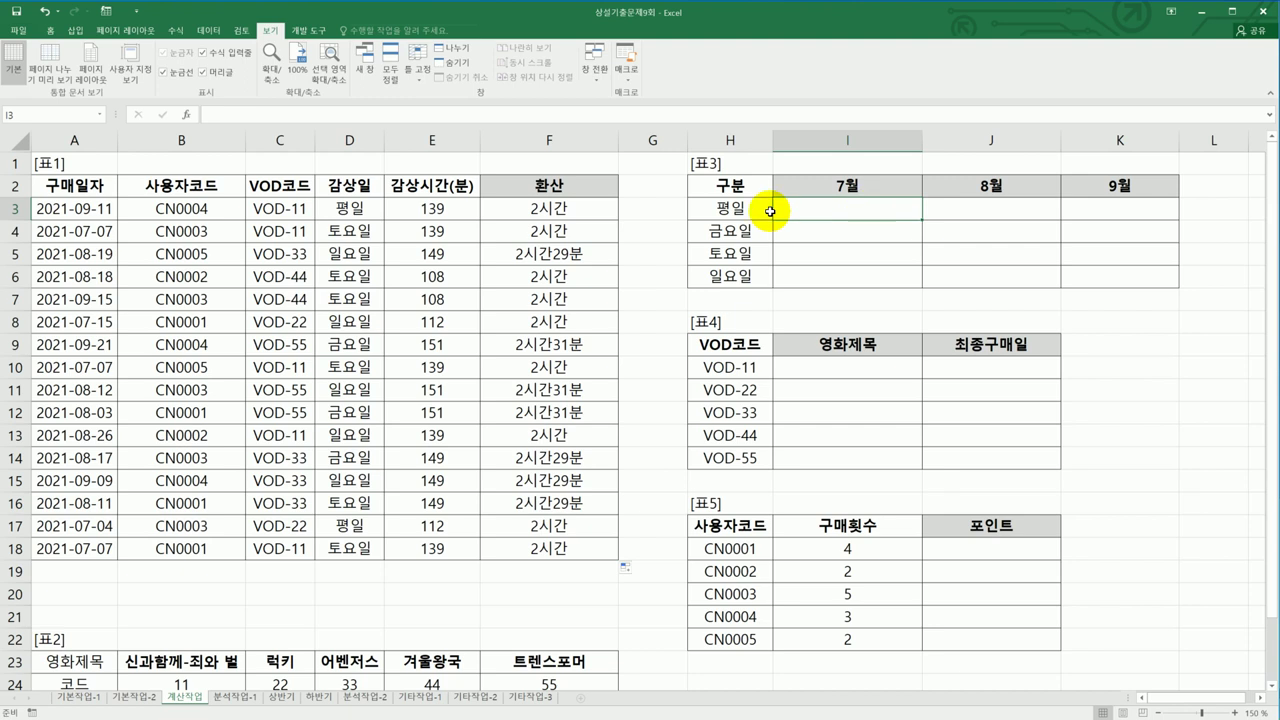
left_click_drag(748, 208, 750, 276)
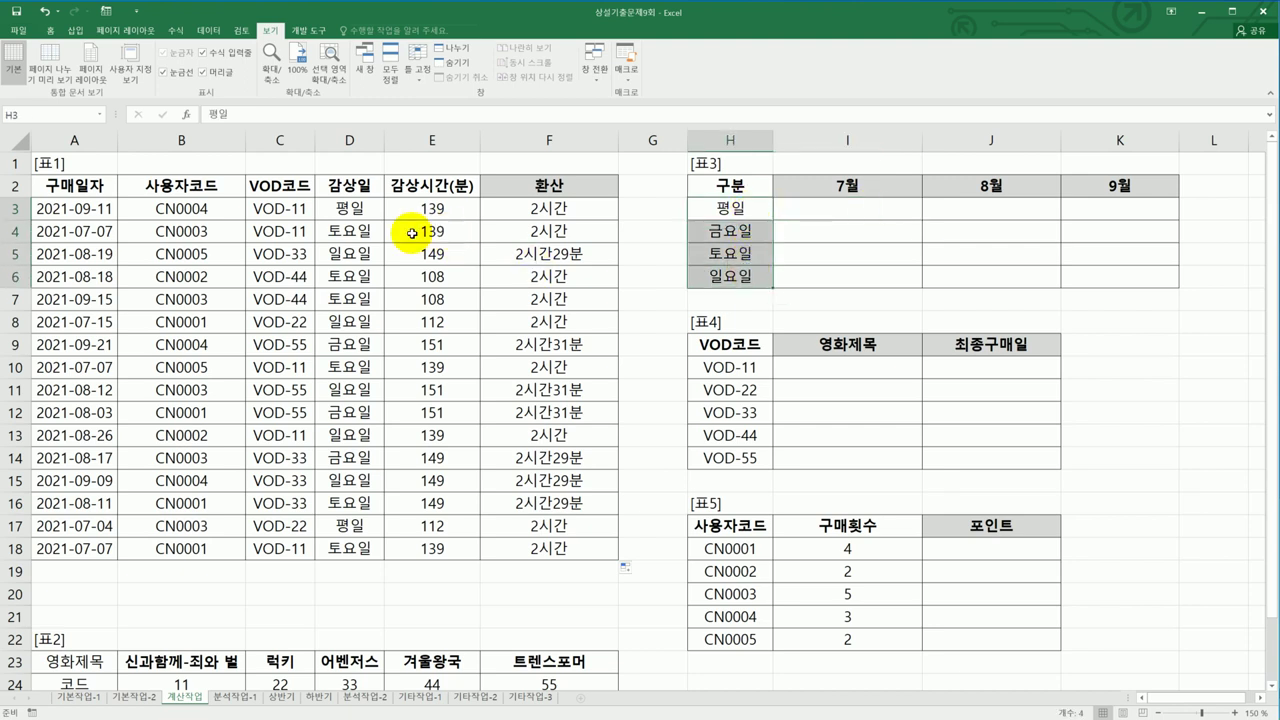
left_click_drag(351, 221, 335, 553)
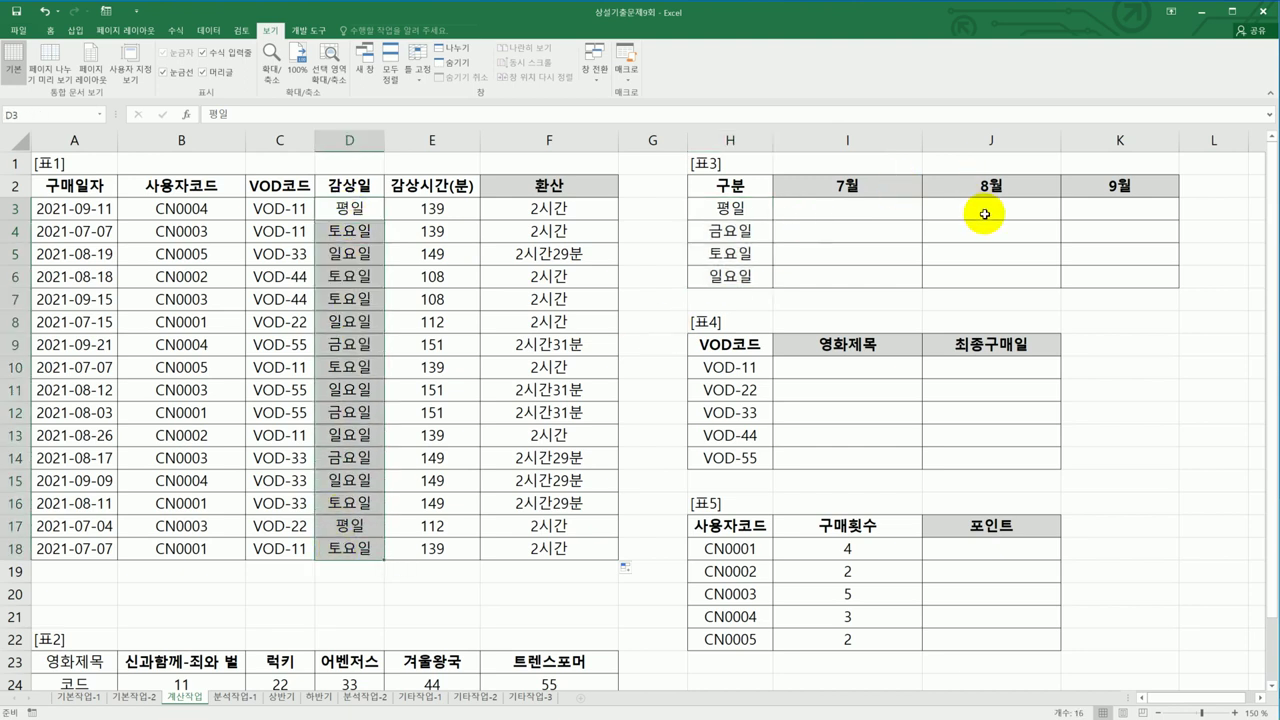
left_click_drag(72, 208, 67, 547)
- Start an AVERAGE formula with a nested IF function in I3 of [표3]
left_click(808, 212)
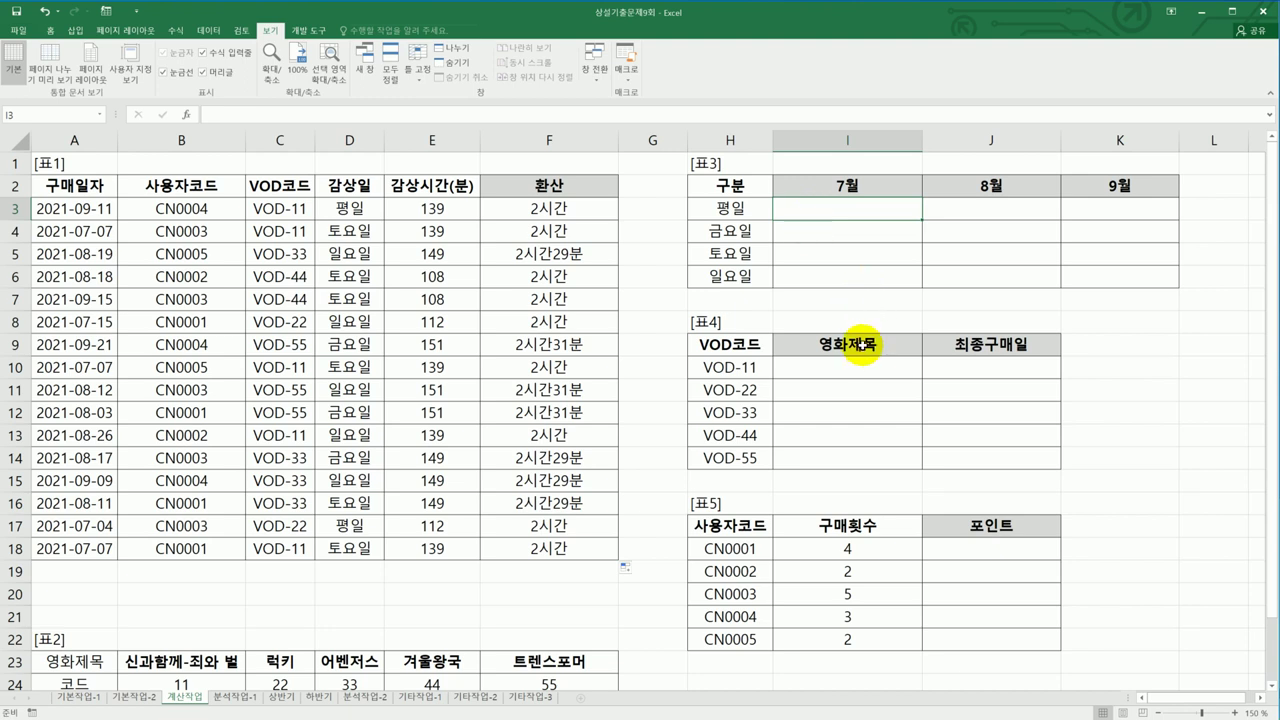
type("=ave")
key("Tab")
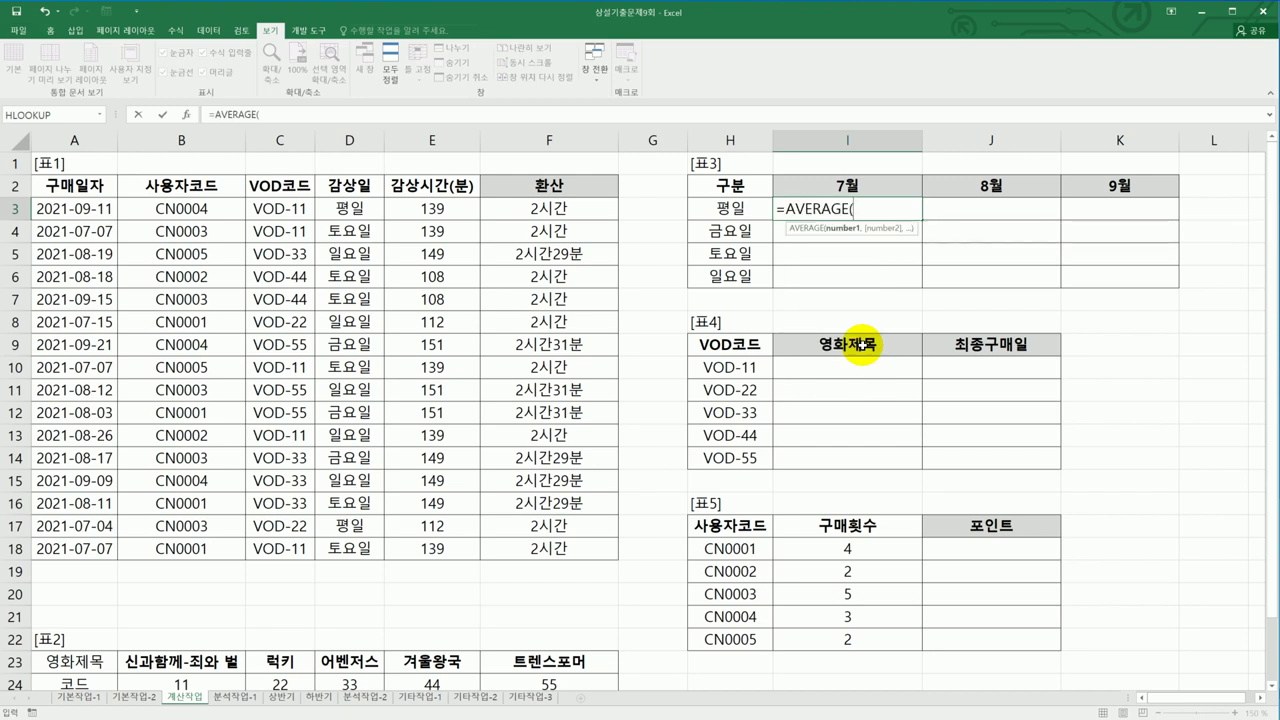
type("if(")
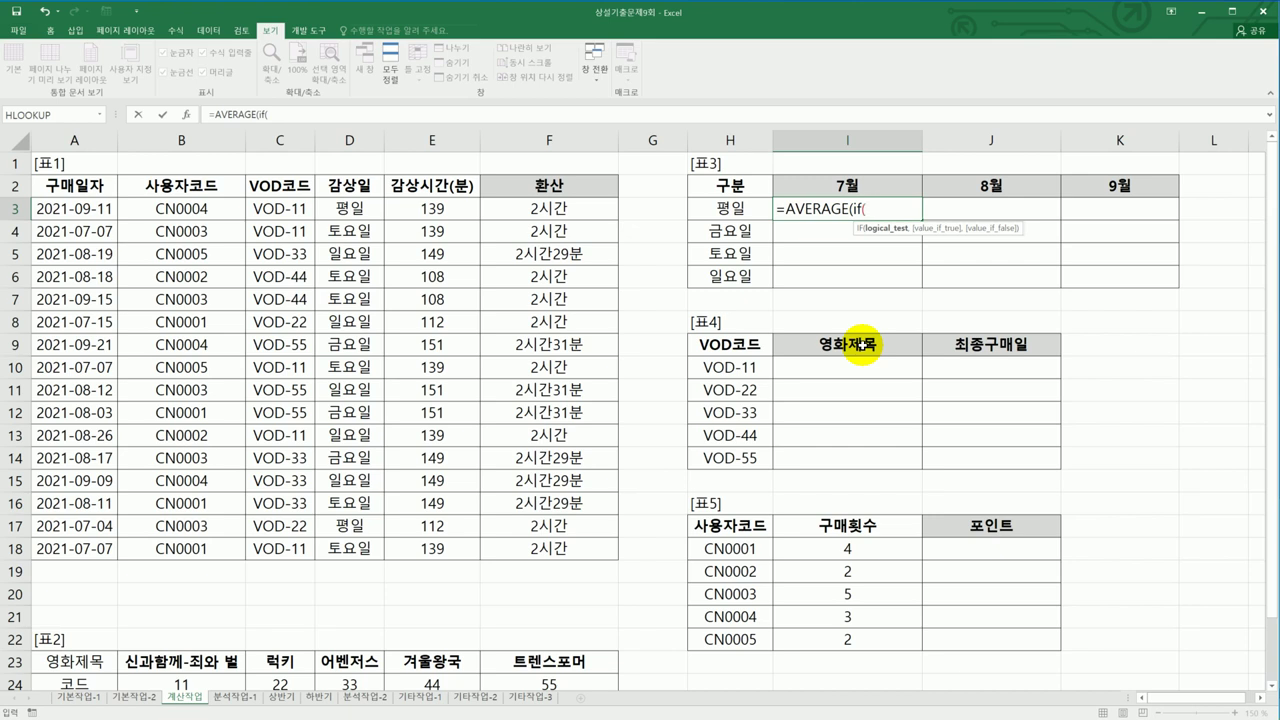
- Add the viewing-day condition ($D$3:$D$18=$H3) to the IF in I3, followed by a multiplication sign
type("(")
left_click_drag(354, 212, 362, 546)
key("F4")
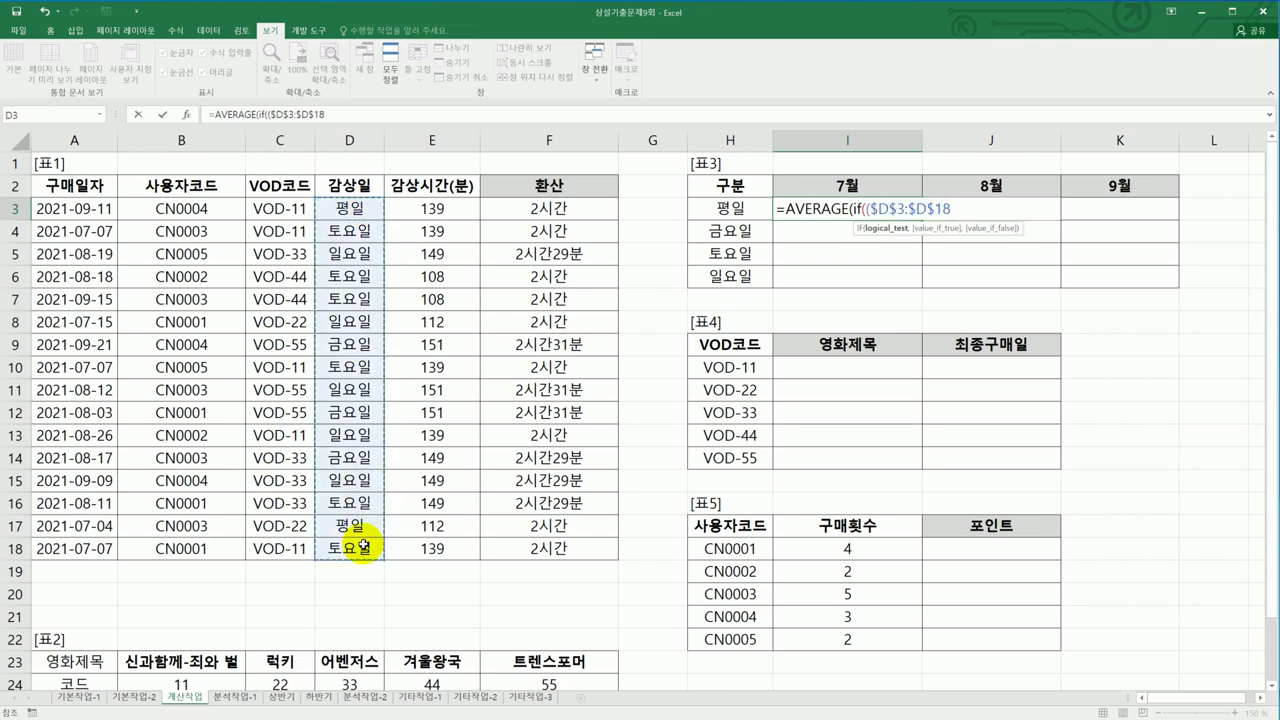
type("=")
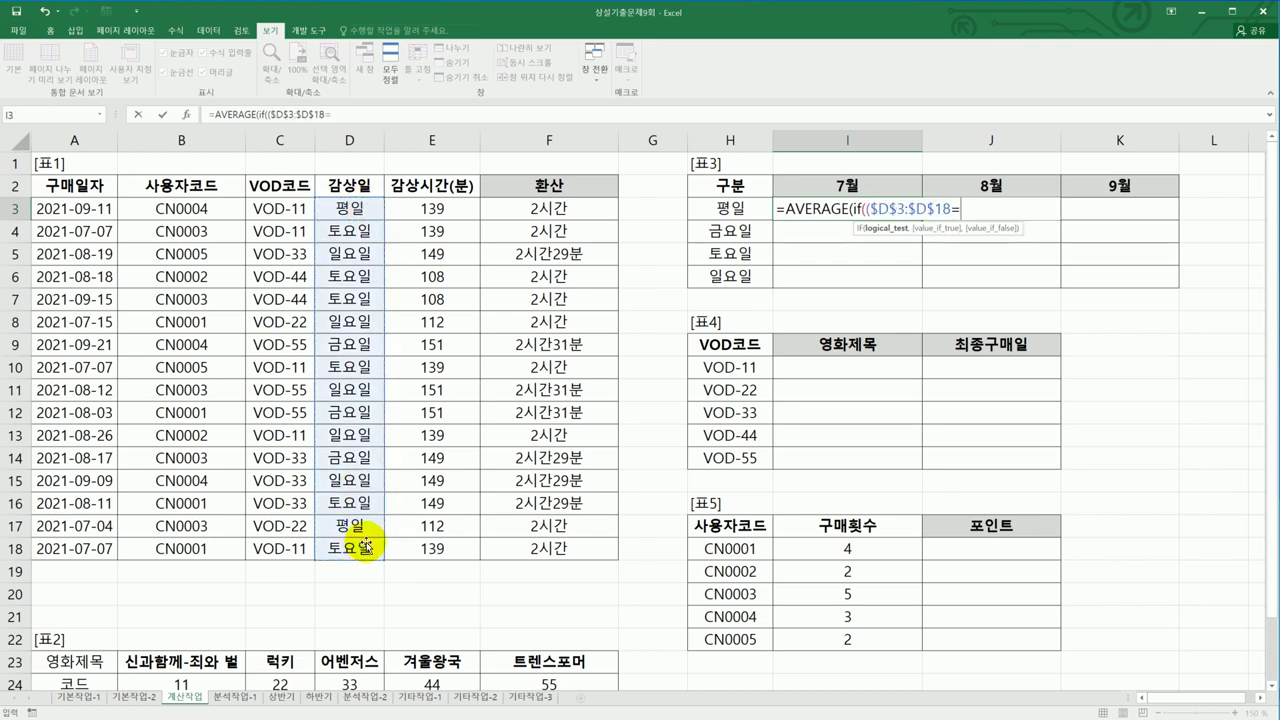
left_click(711, 211)
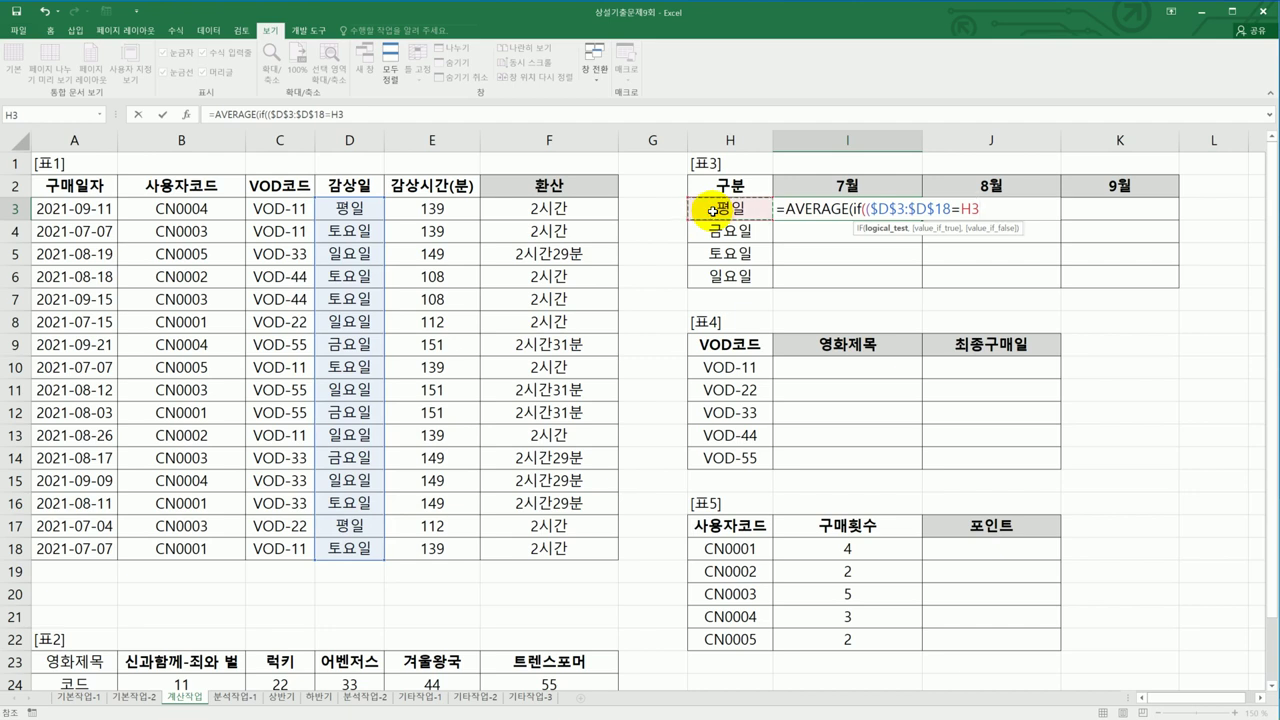
key("F4")
key("F4")
key("F4")
type(")*")
- Add the purchase-month condition (MONTH($A$3:$A$18)=I$2) as the second factor of I3's IF test and go on to the value_if_true argument
type("(m")
type("n")
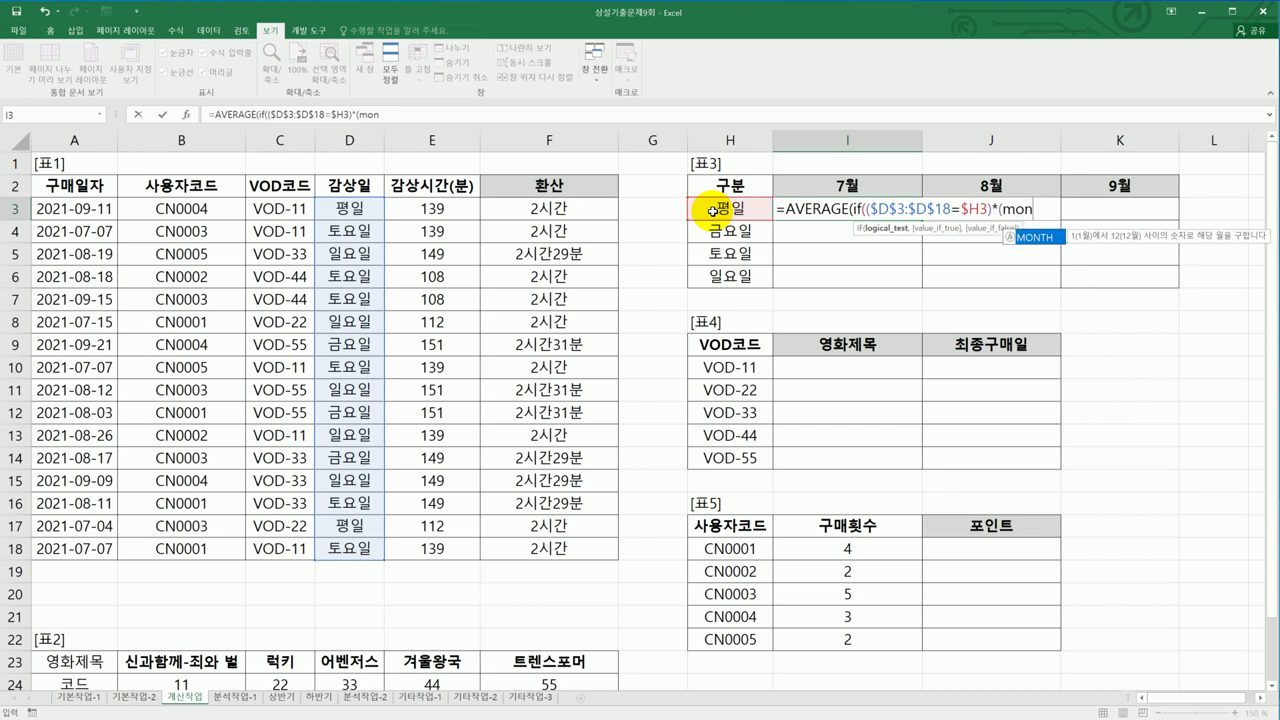
key("Tab")
left_click_drag(75, 208, 91, 549)
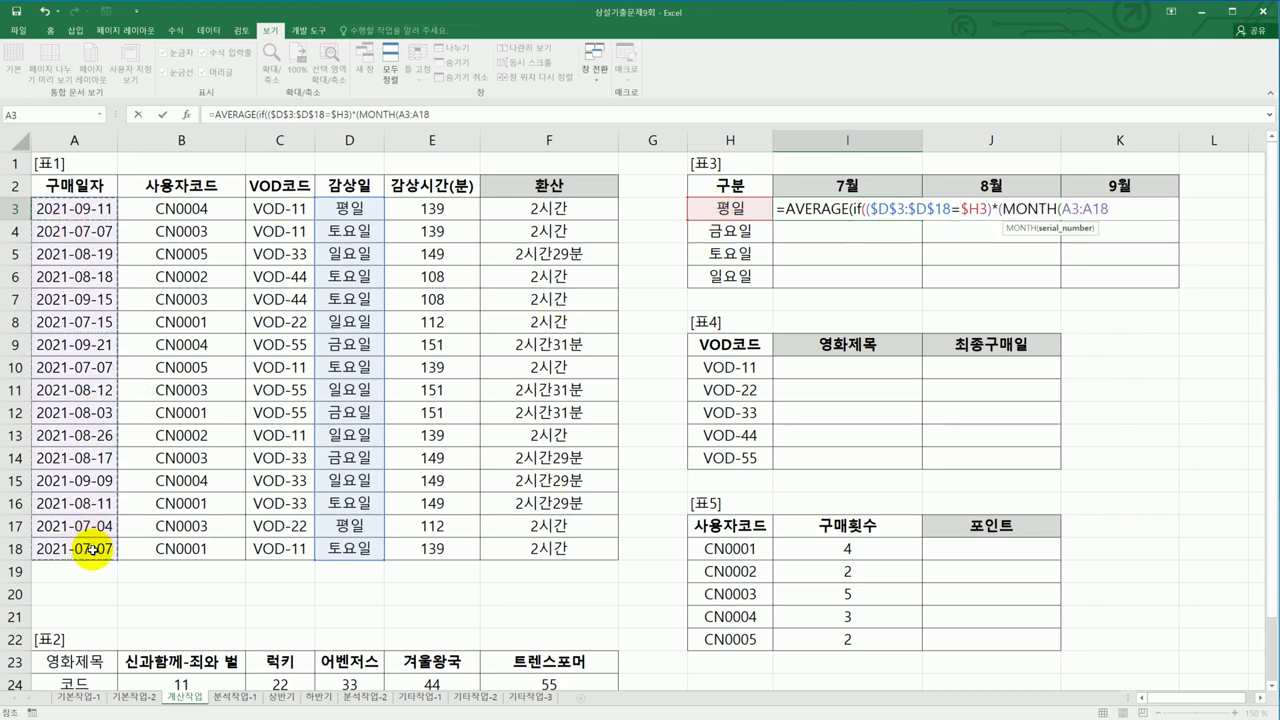
key("F4")
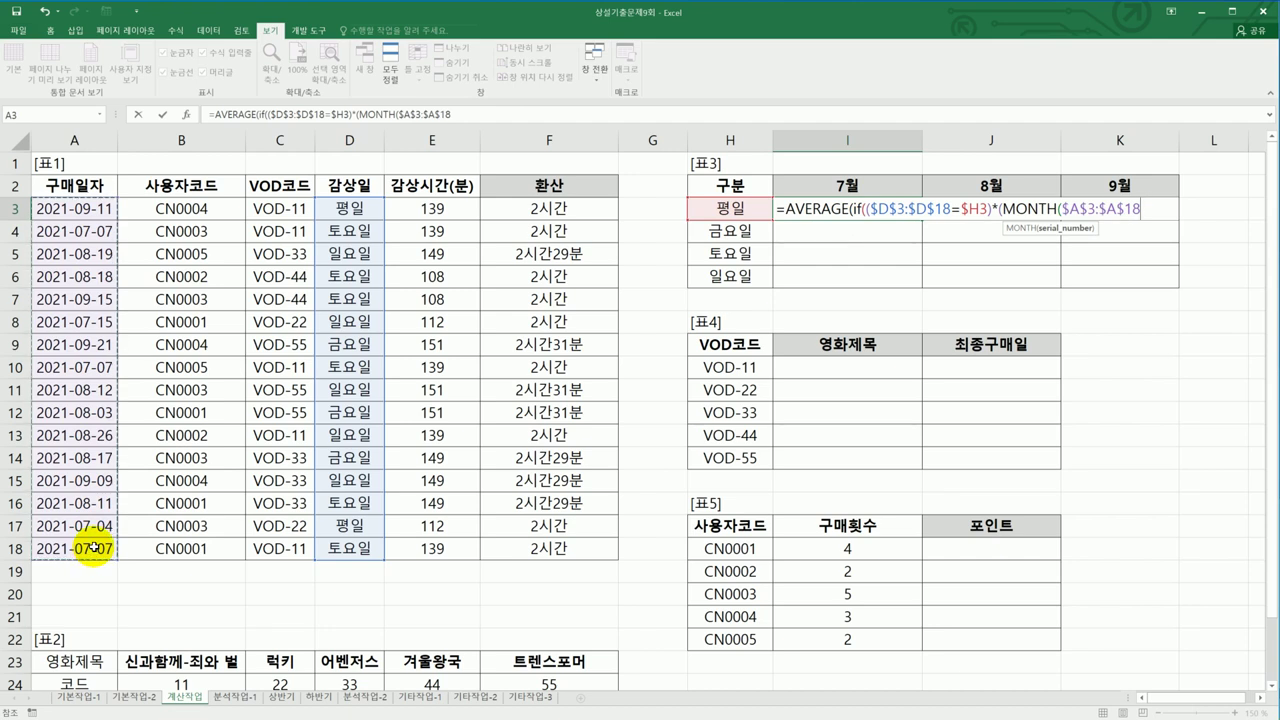
type(")=")
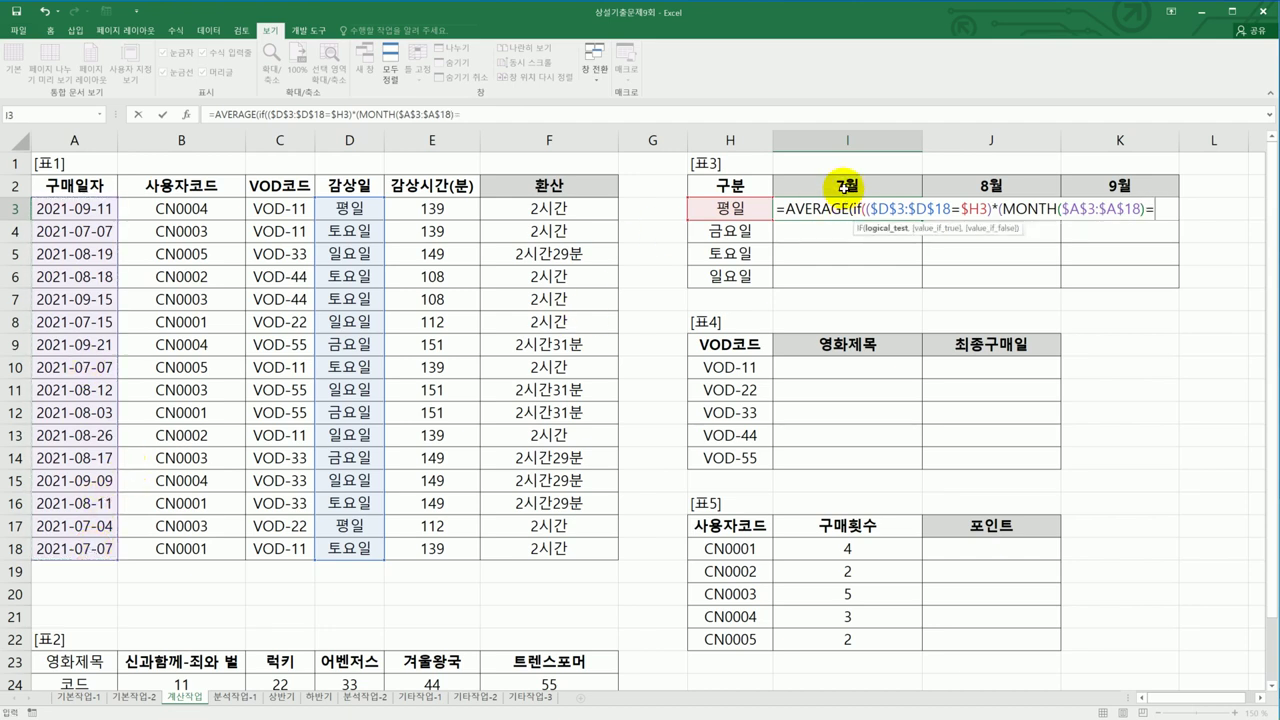
left_click(845, 186)
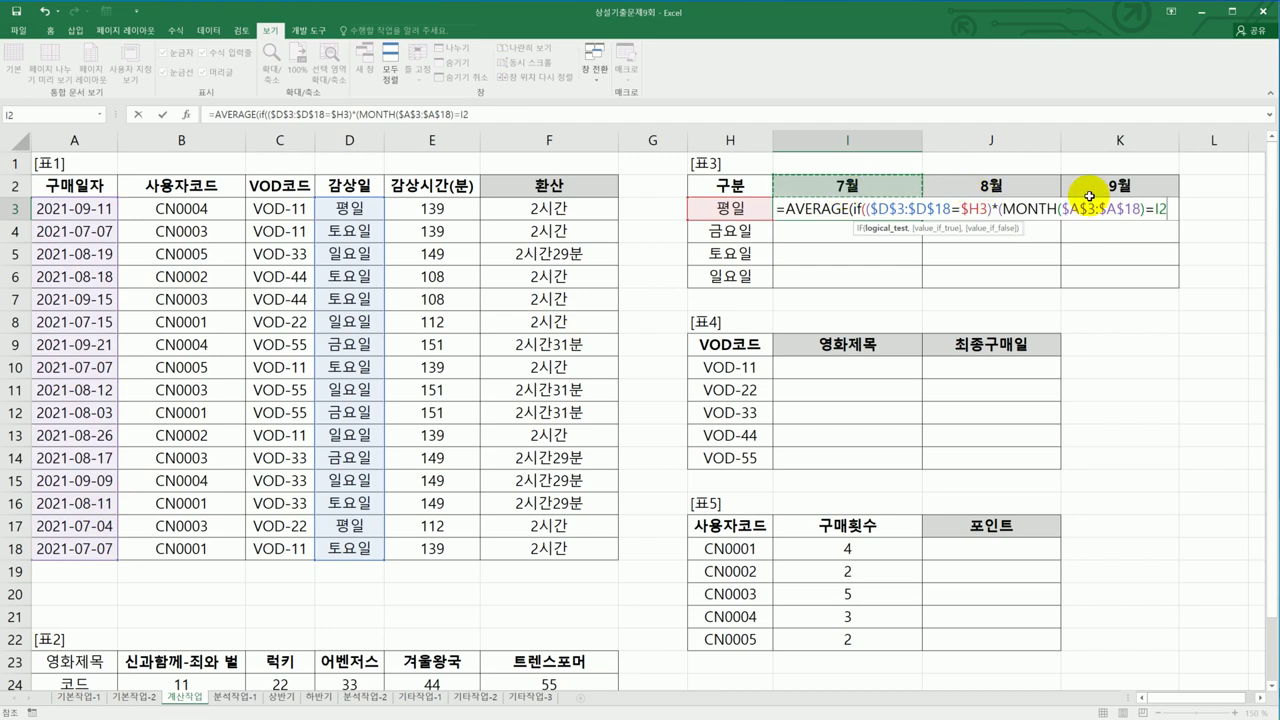
key("F4")
key("F4")
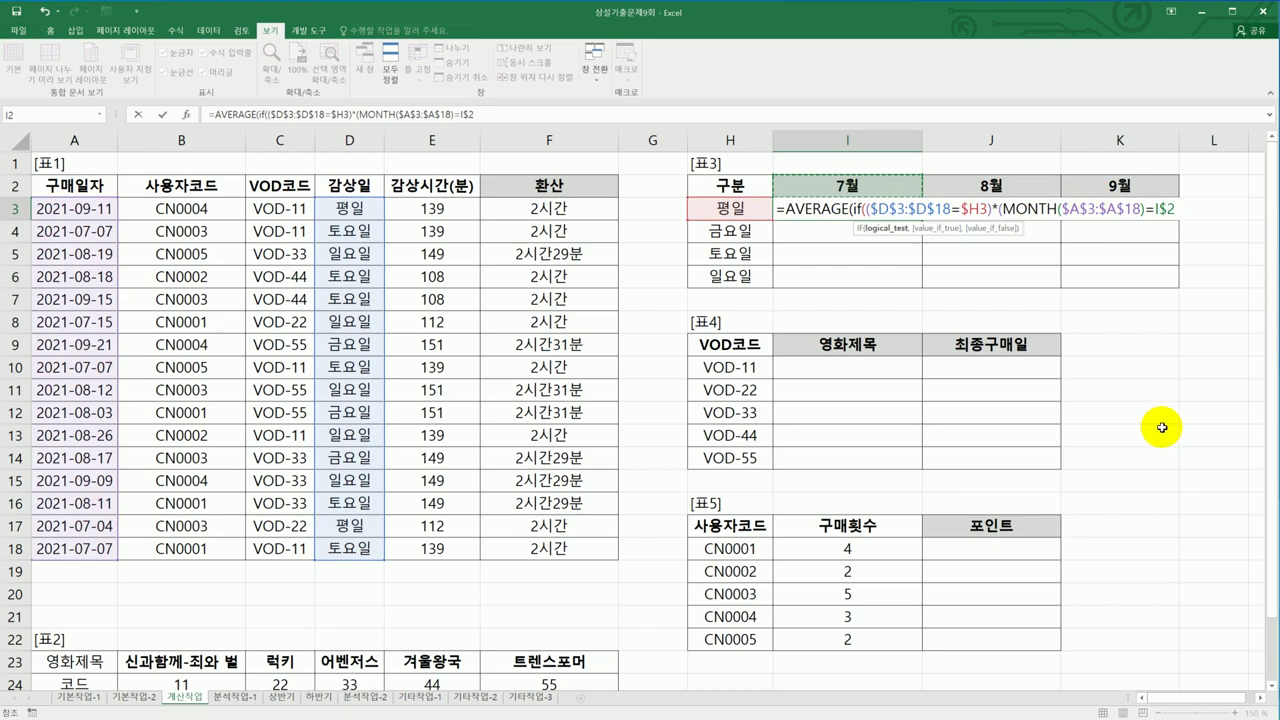
type("),")
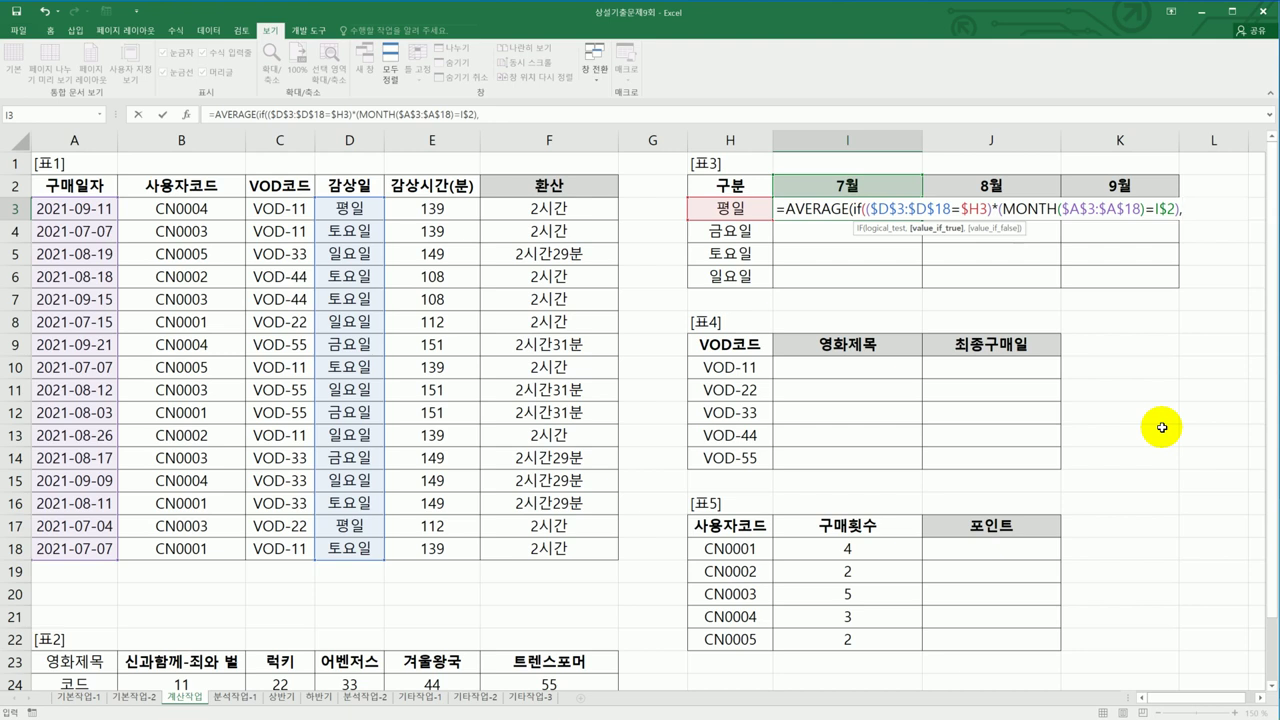
- Use $E$3:$E$18 as the value_if_true argument, close both functions and enter I3 as an array formula
left_click(452, 209)
left_click_drag(457, 314, 451, 543)
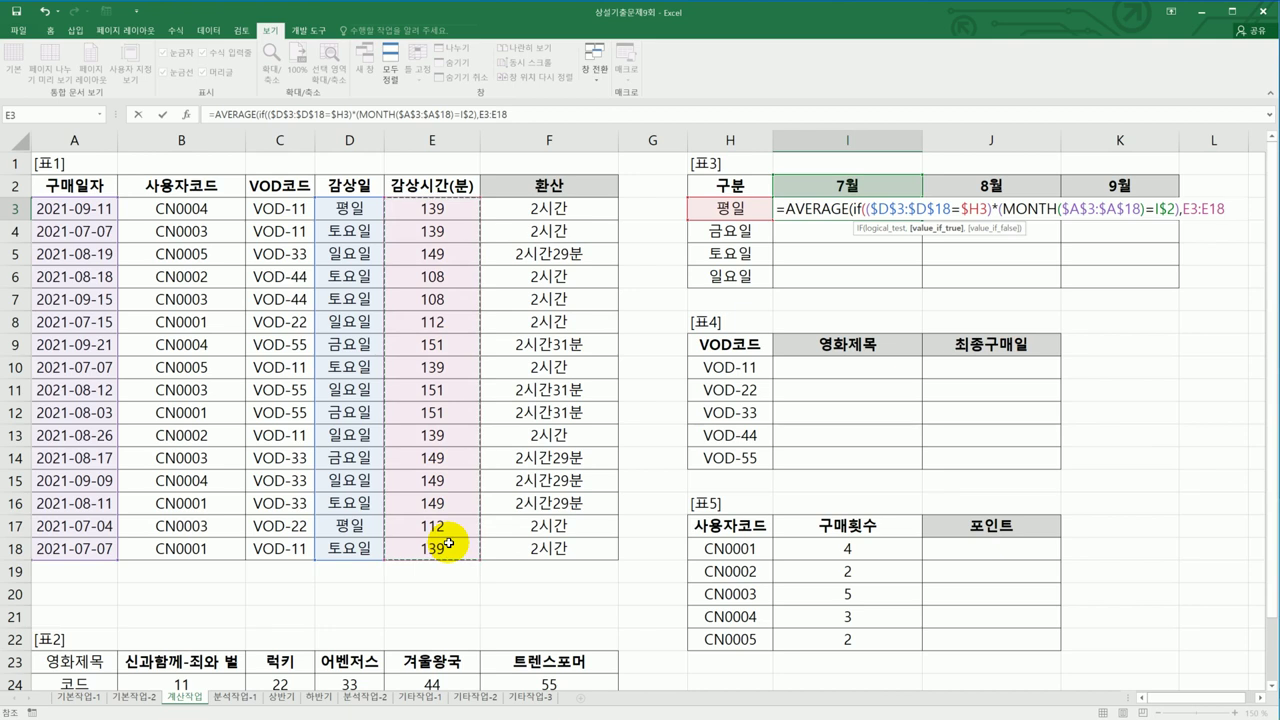
key("F4")
type("))")
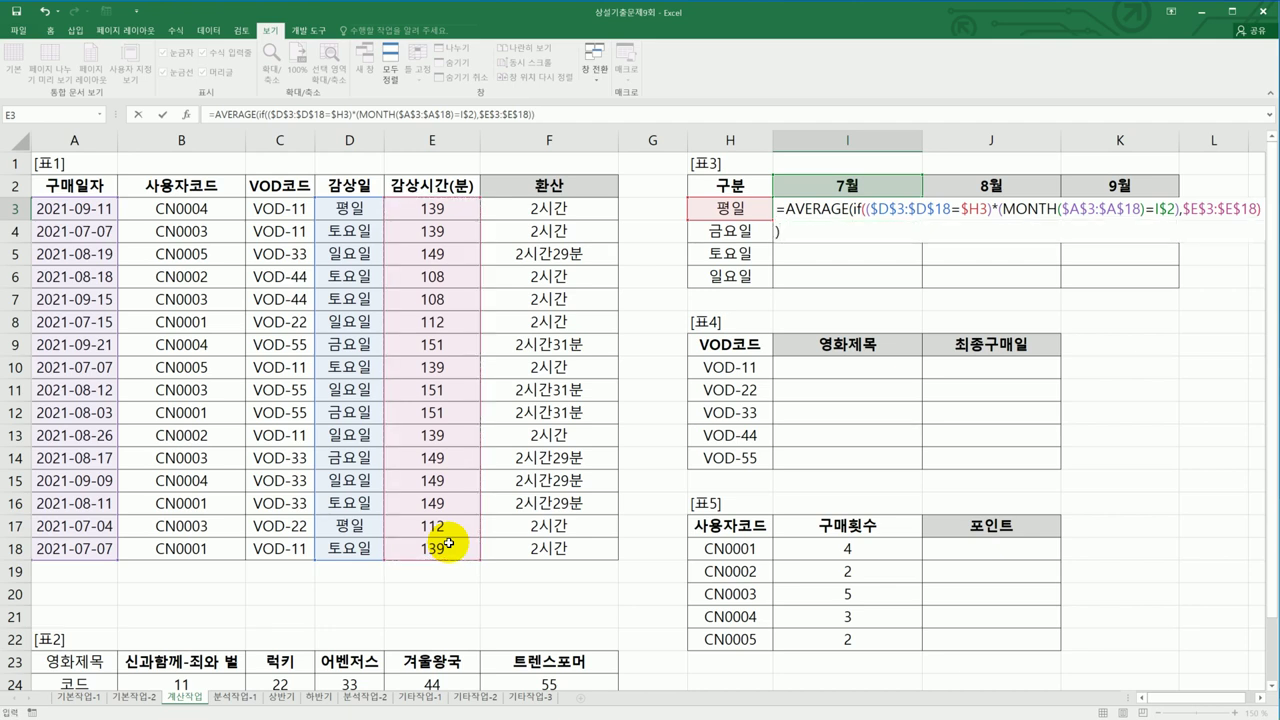
key("ctrl+shift+Return")
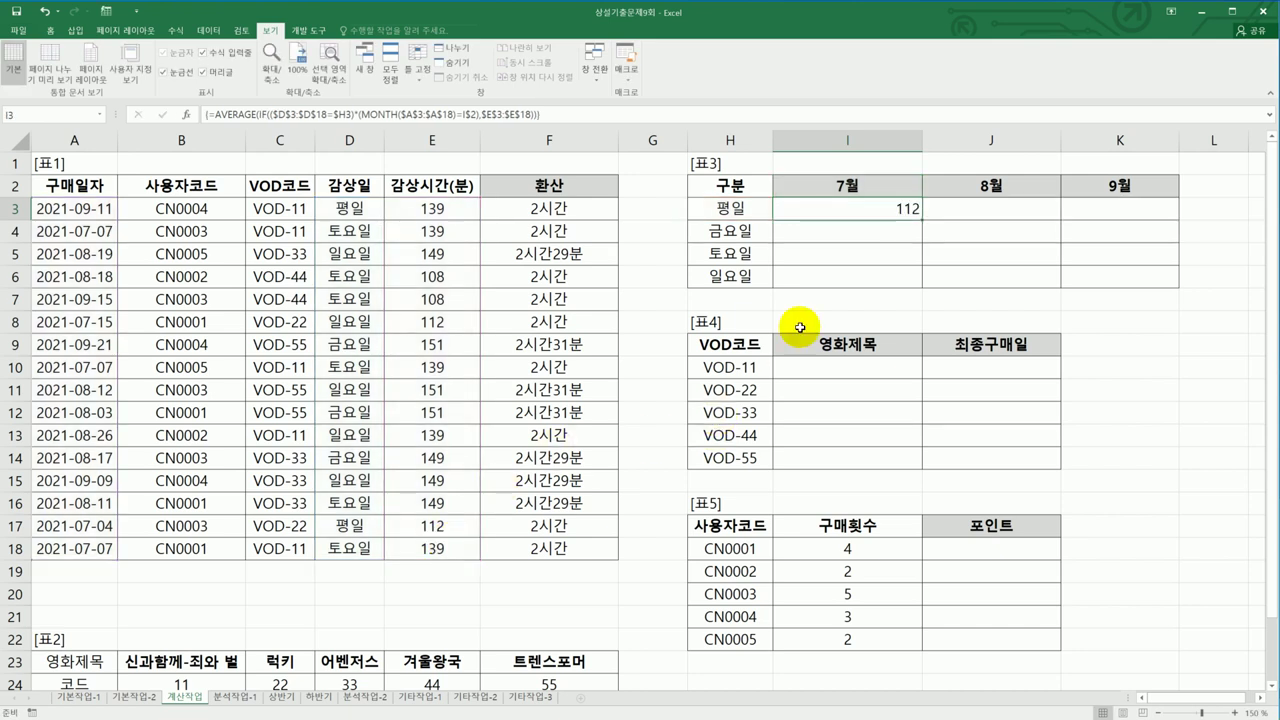
- Fill I3's array formula down and across the [표3] range I3:K6 and check the formula in J3
left_click_drag(921, 219, 1127, 283)
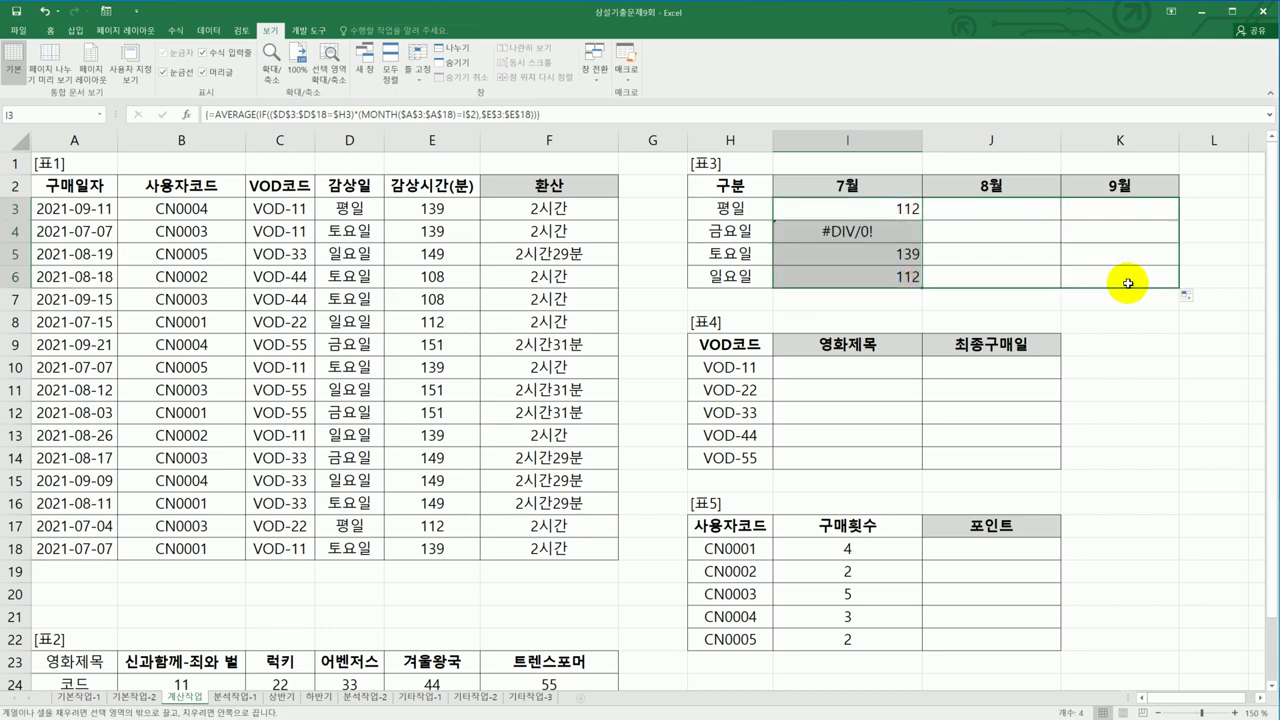
left_click(886, 208)
left_click(970, 212)
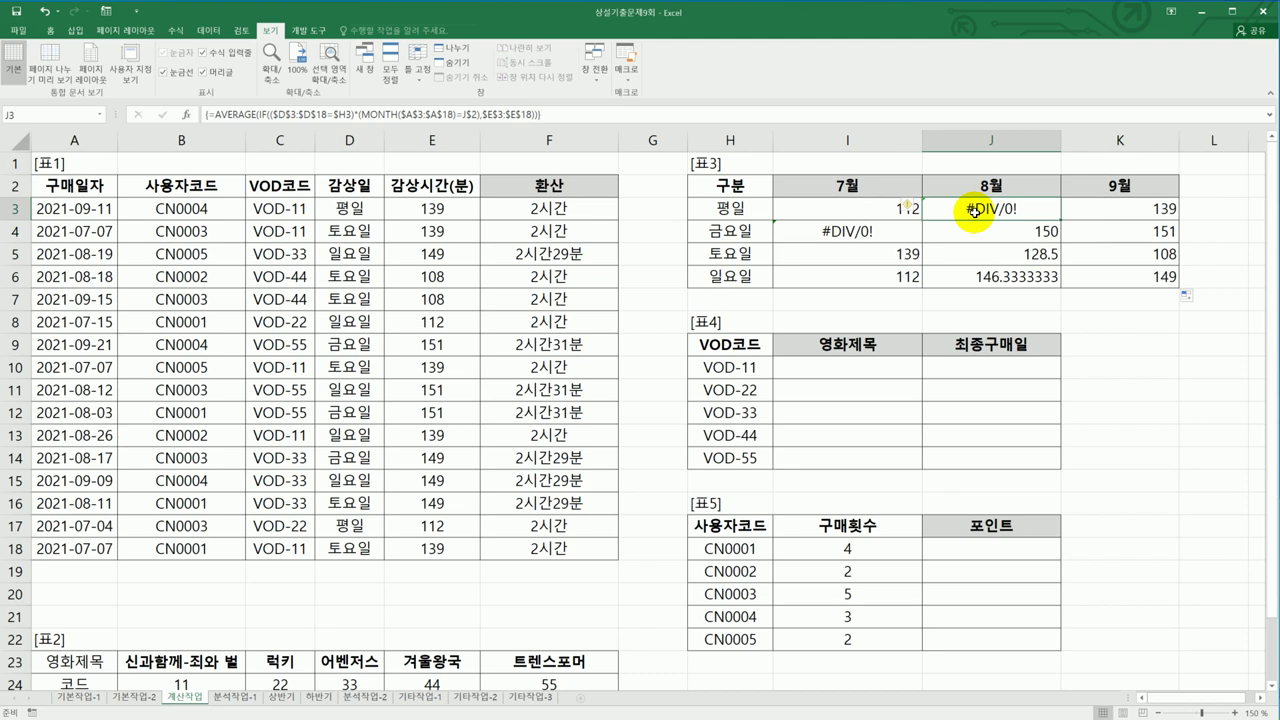
- Insert an IFERROR function directly before AVERAGE in I3's formula
left_click(840, 210)
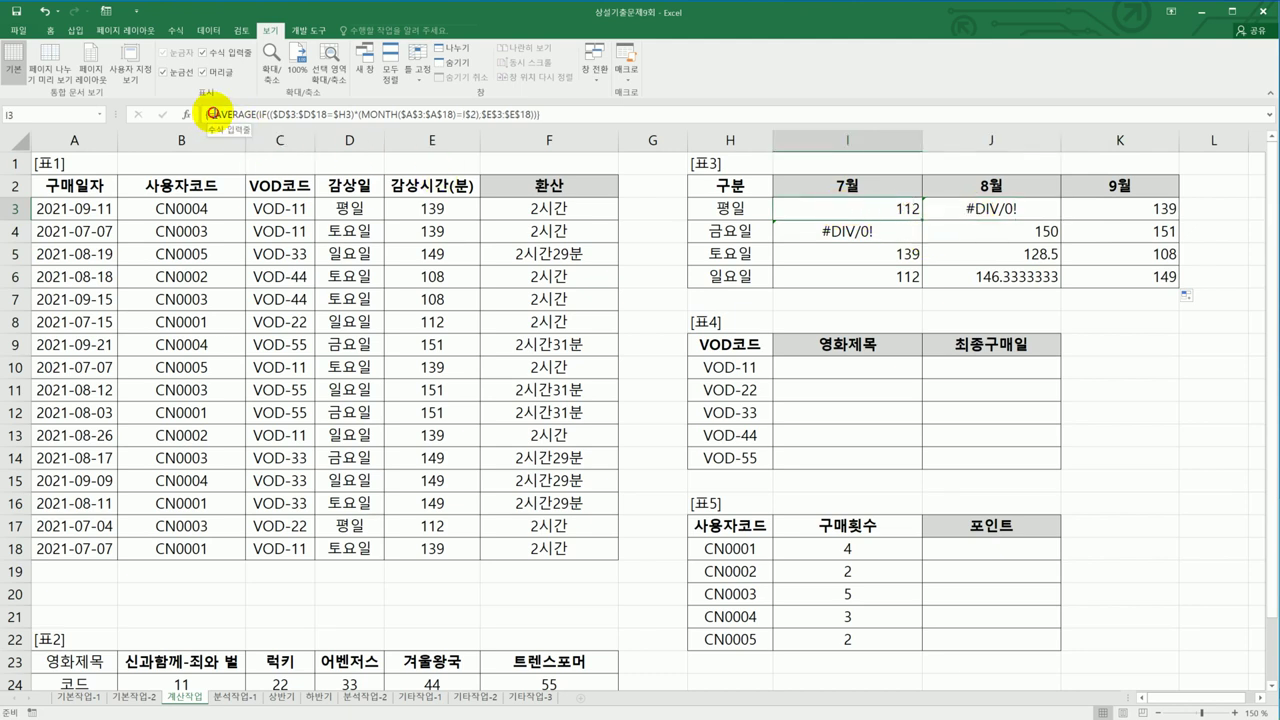
left_click(213, 114)
type("i")
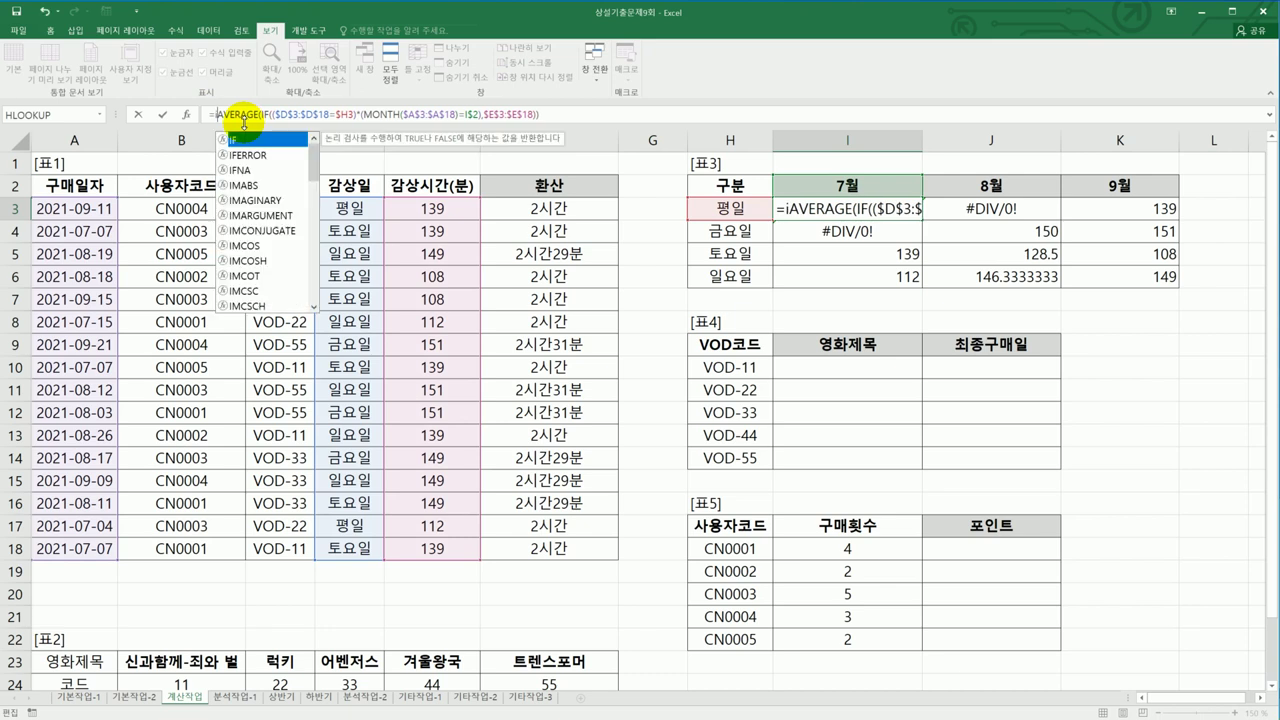
type("fe")
key("Tab")
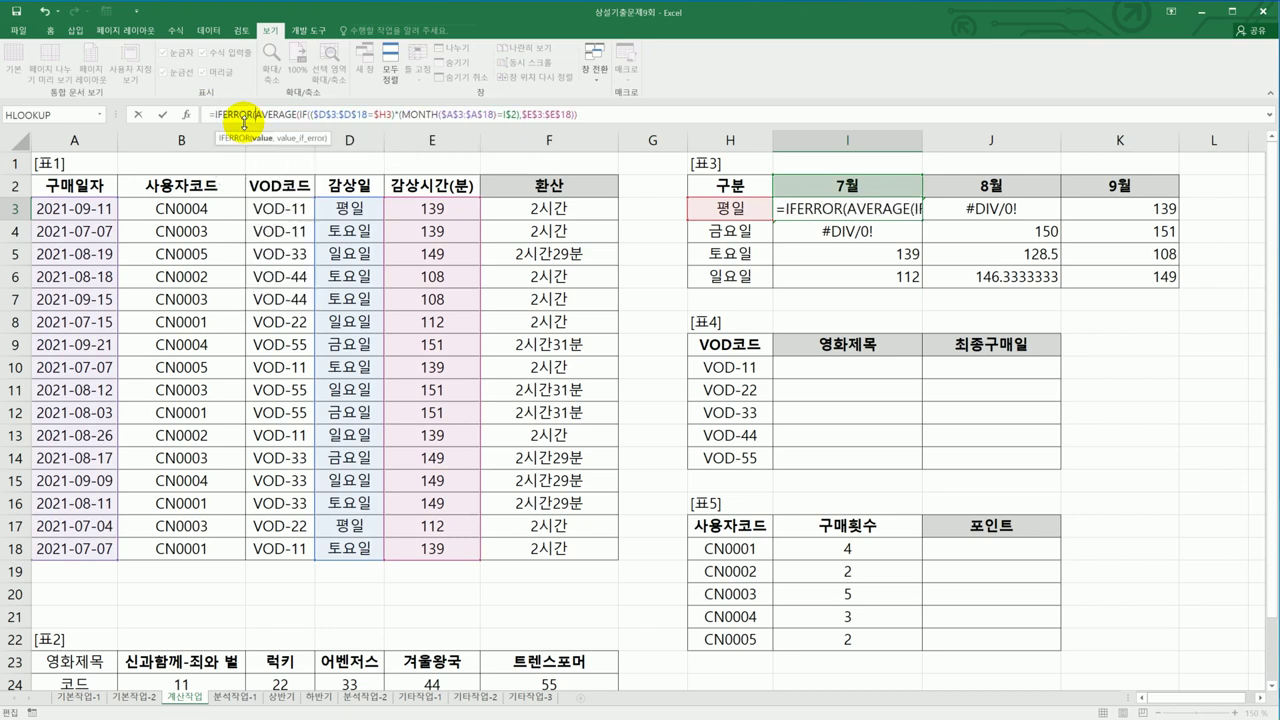
- Give IFERROR in I3 an empty string "" as its value_if_error argument and enter the formula as an array formula
left_click(609, 111)
type(",")
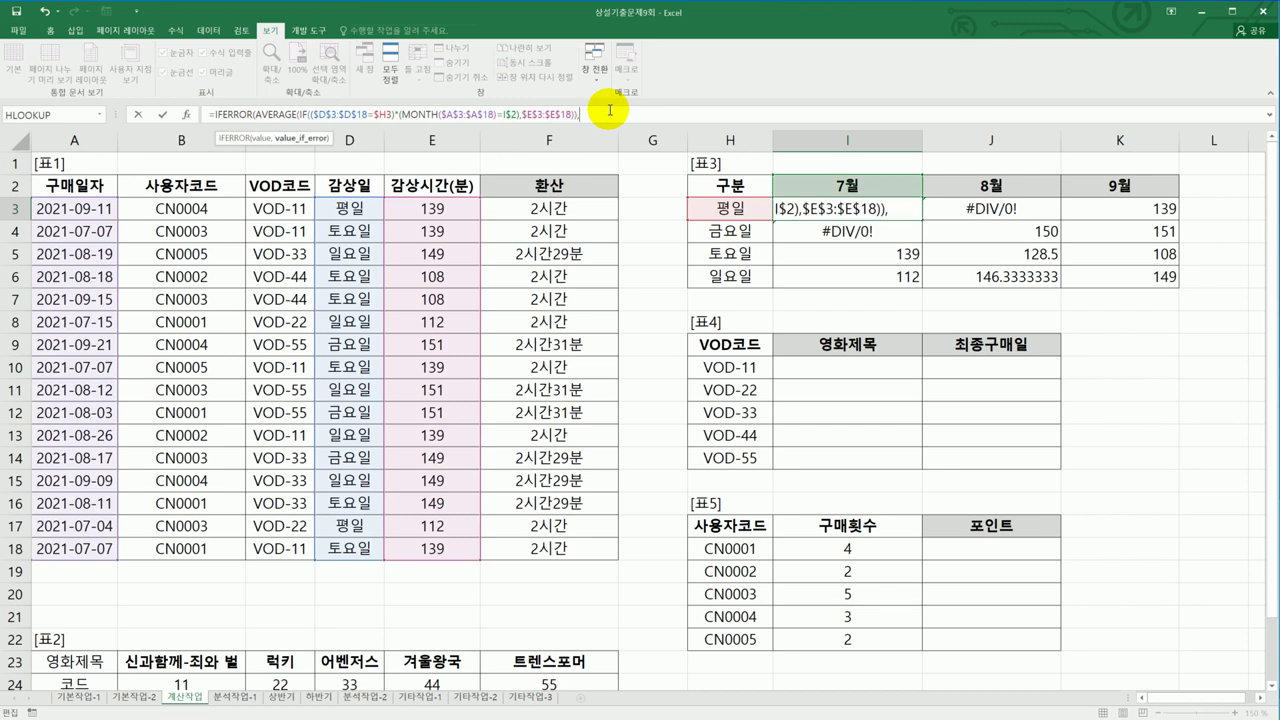
type("\"\"")
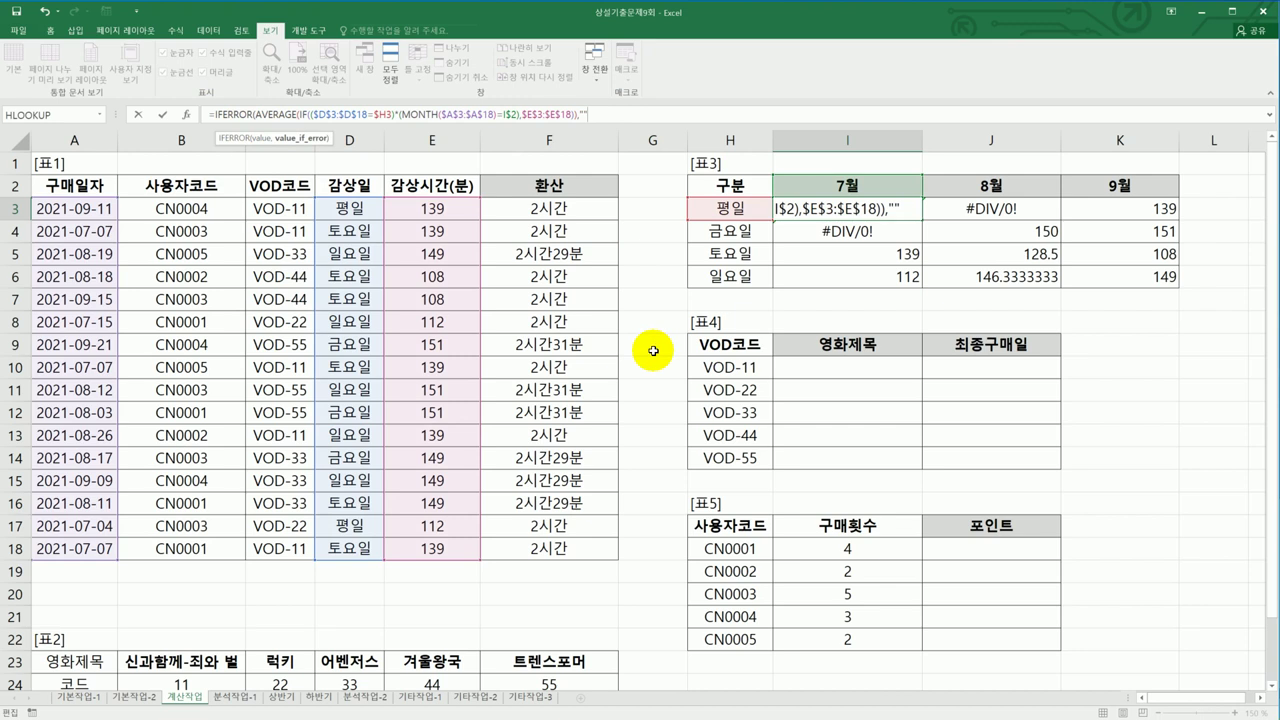
type(")")
key("ctrl+shift+Return")
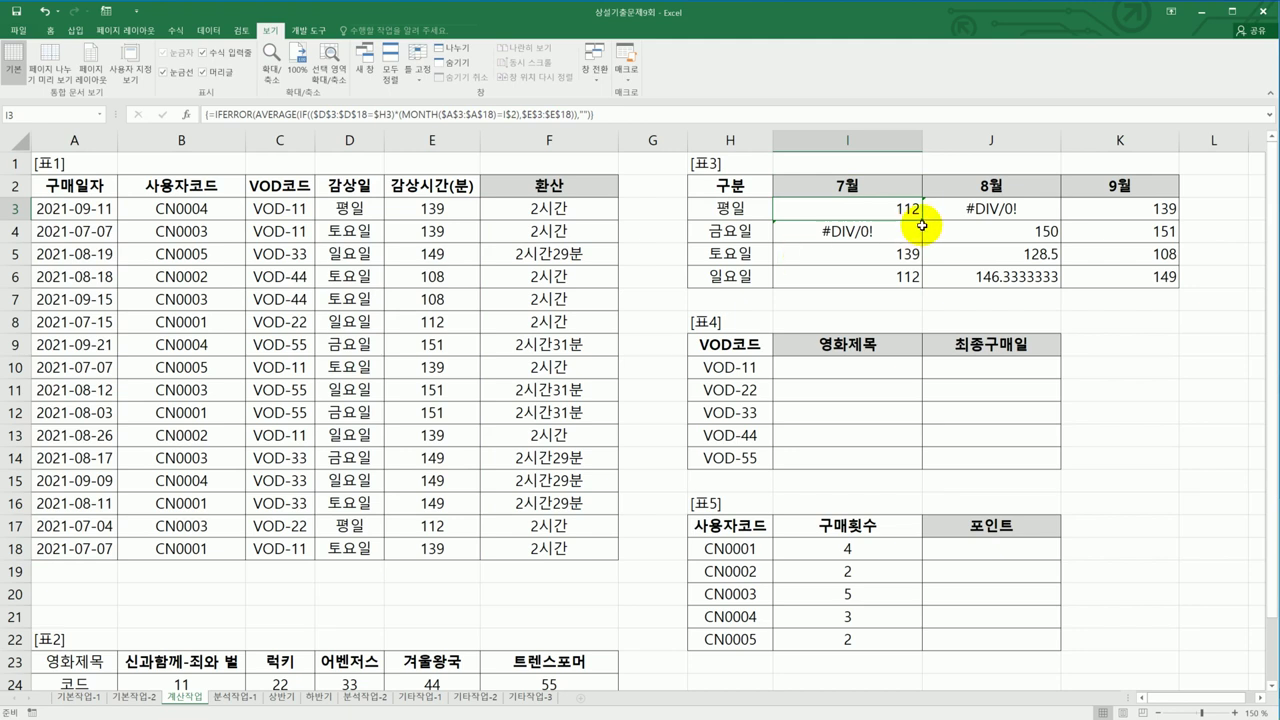
- Fill I3's IFERROR array formula down and across the [표3] range I3:K6
left_click_drag(920, 218, 1145, 293)
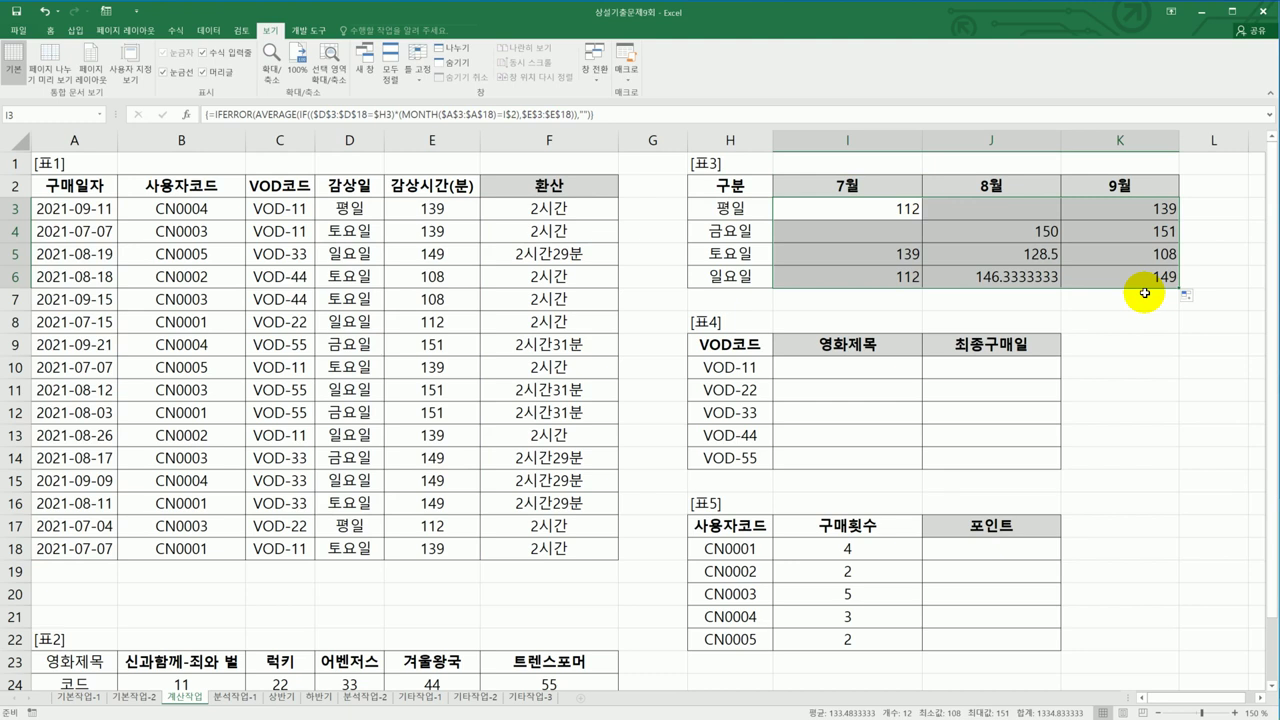
- Examine the [표4] VOD codes and empty 영화제목 cells against the title and code rows of [표2], B23:F24
left_click(836, 374)
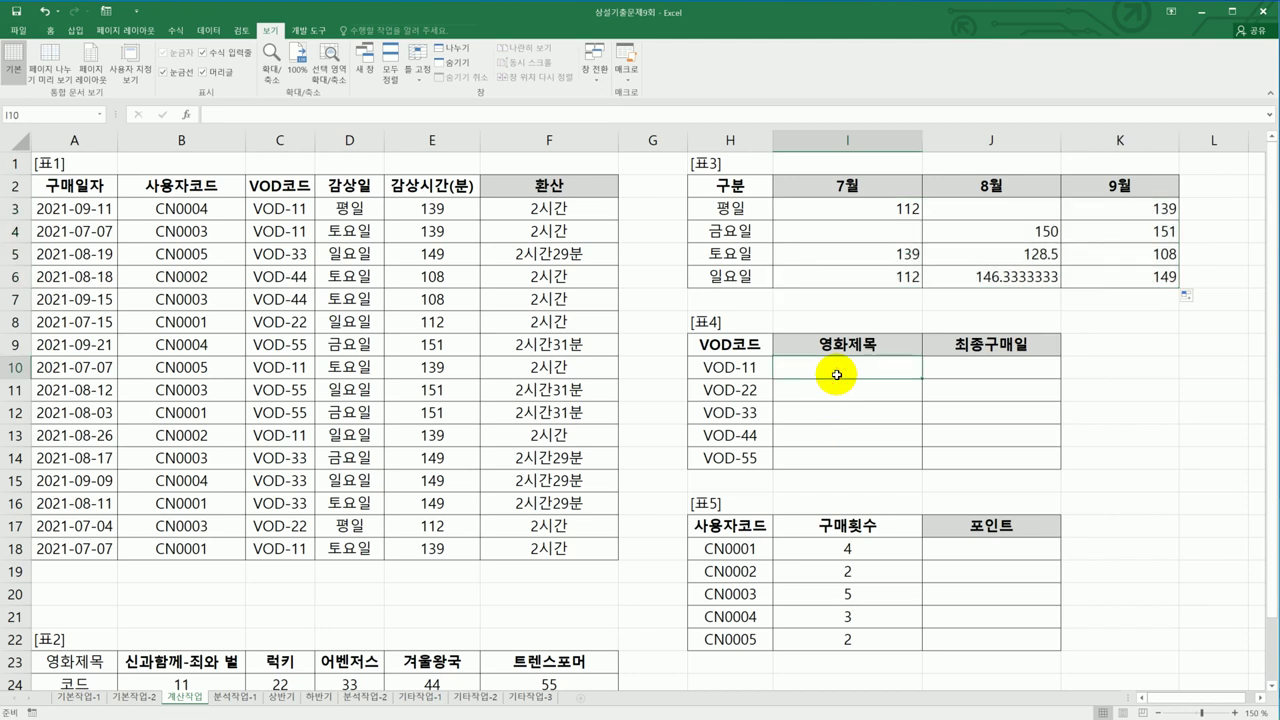
scroll(530, 515, "down", 3)
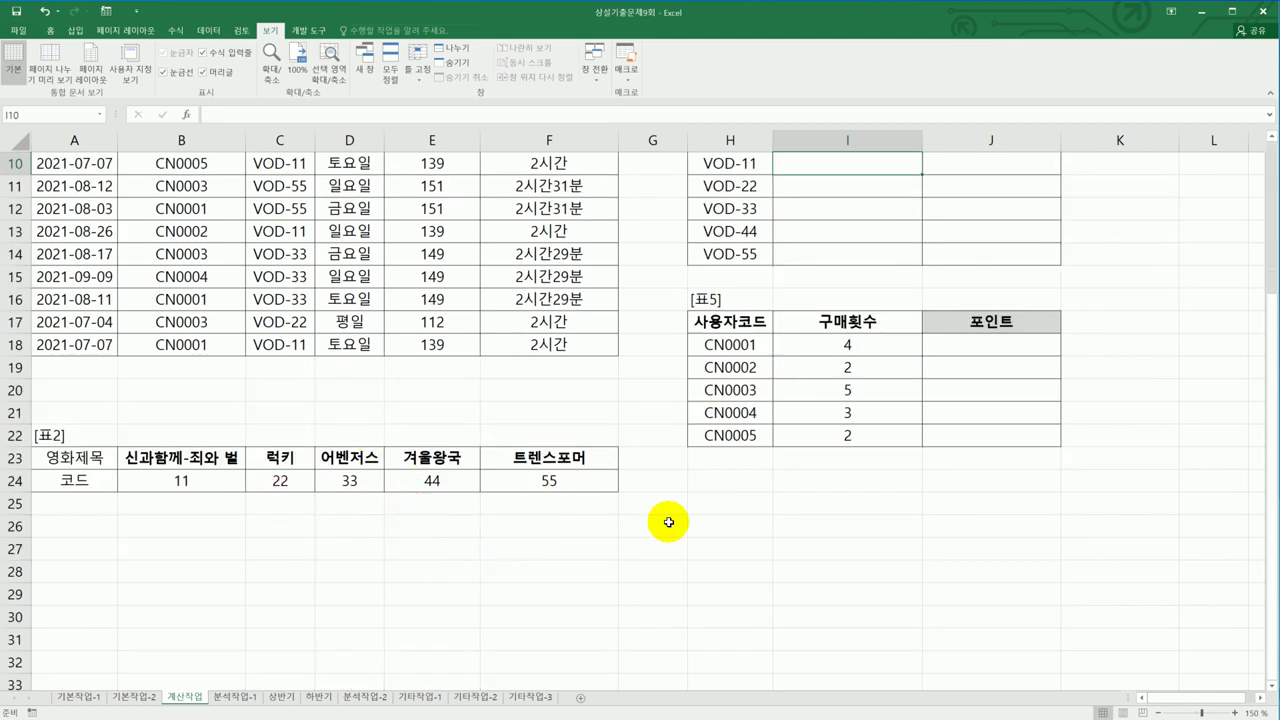
scroll(655, 535, "up", 3)
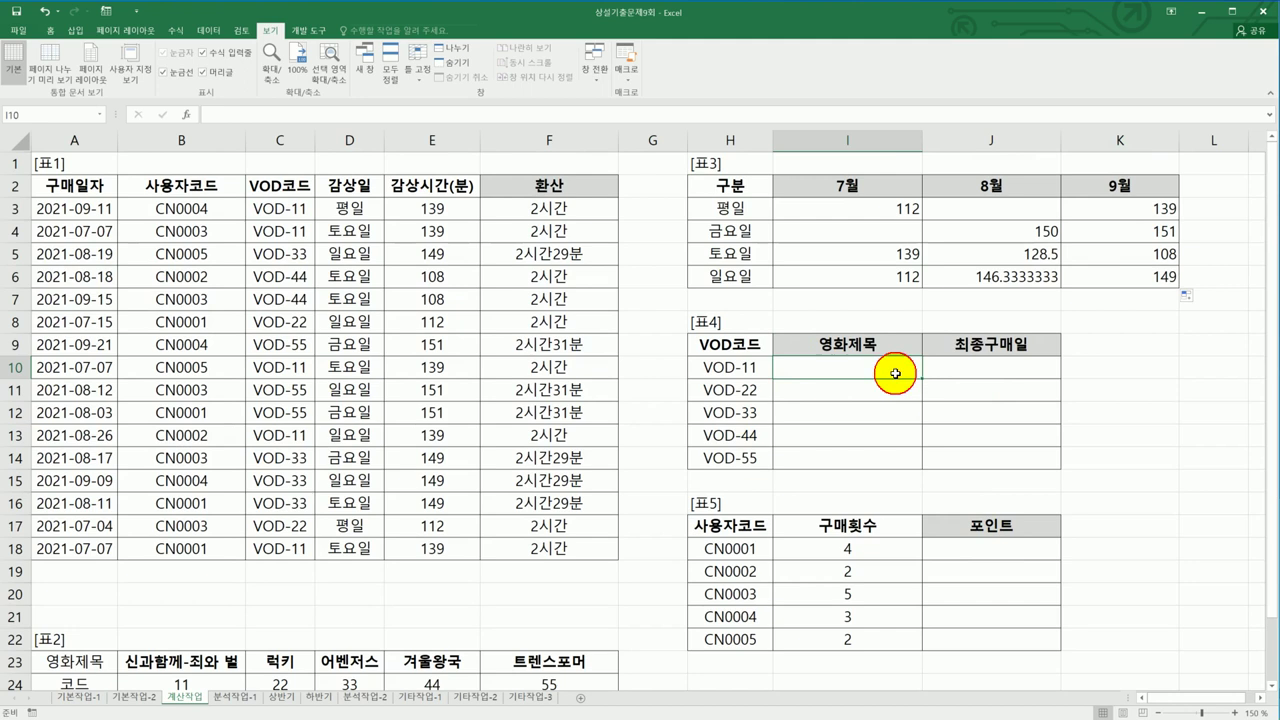
left_click(745, 365)
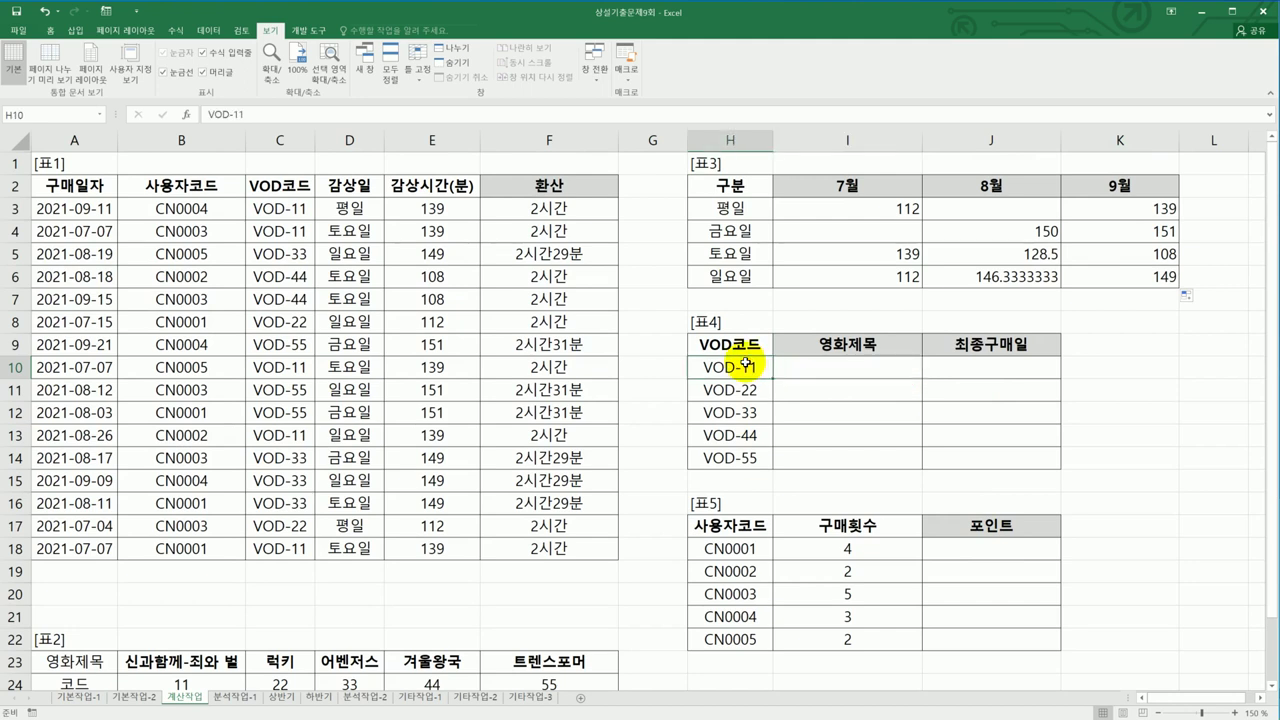
left_click(820, 367)
left_click_drag(820, 367, 822, 461)
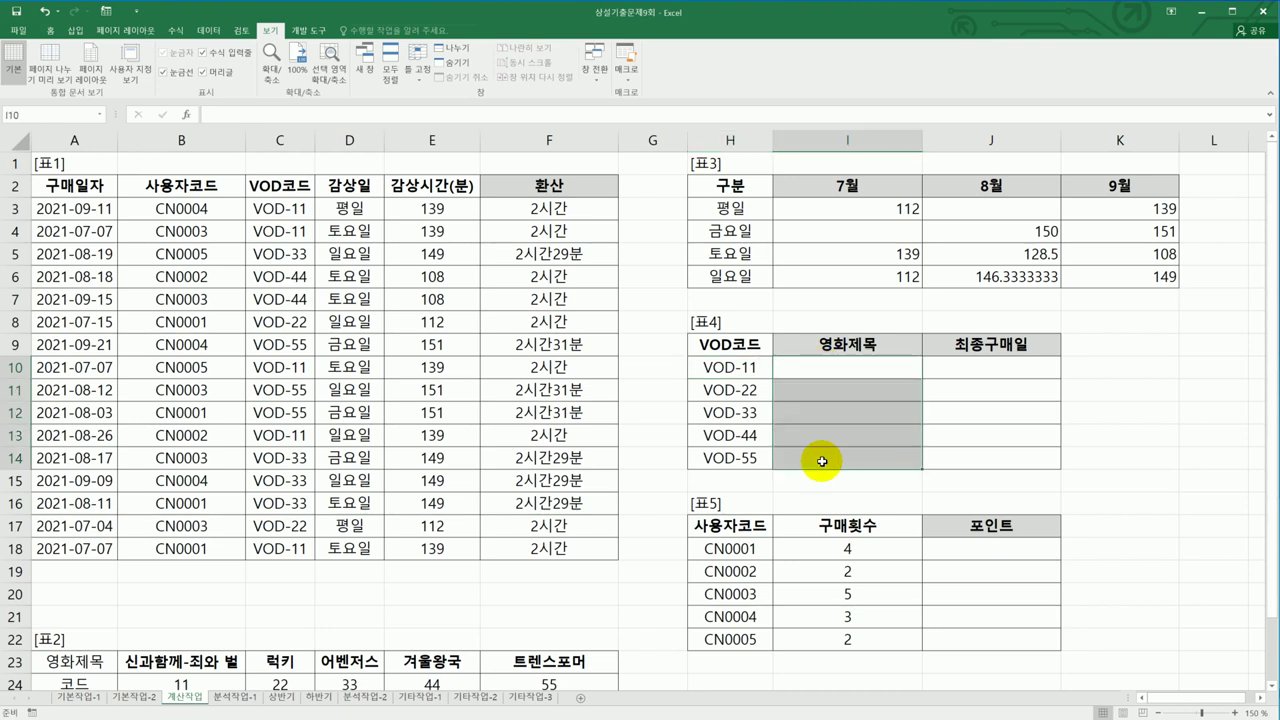
scroll(822, 461, "down", 2)
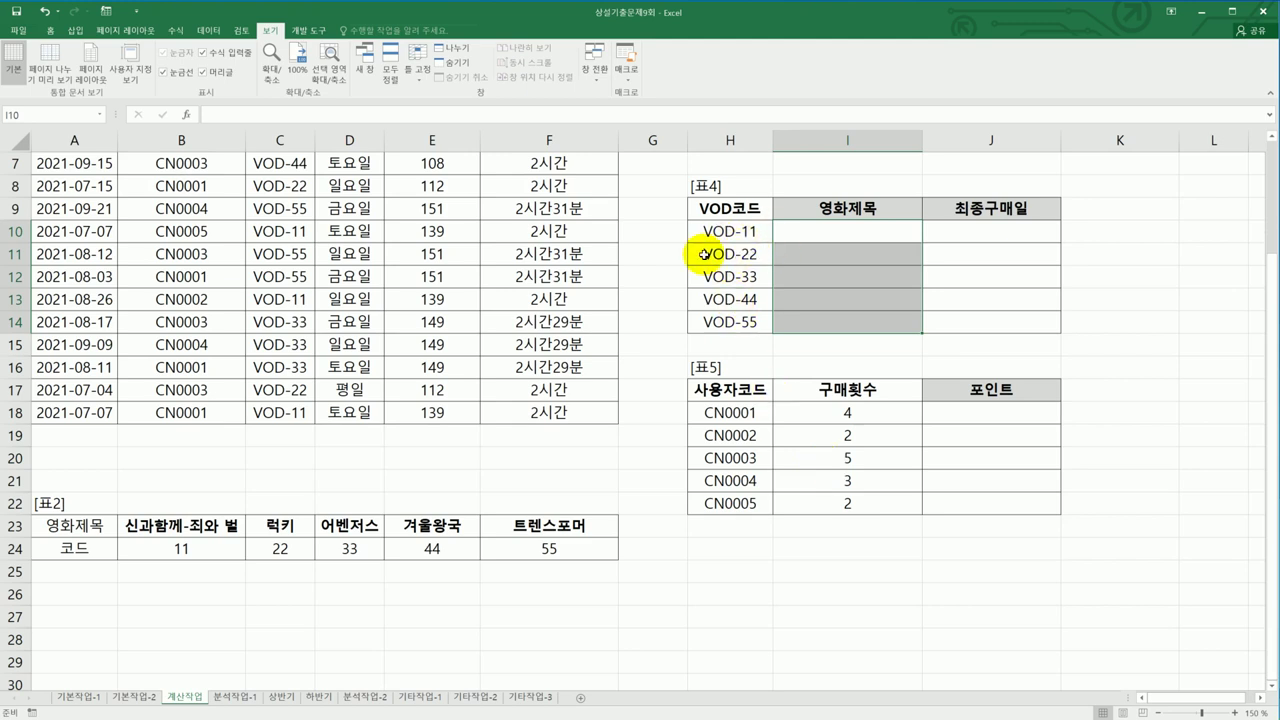
left_click(174, 549)
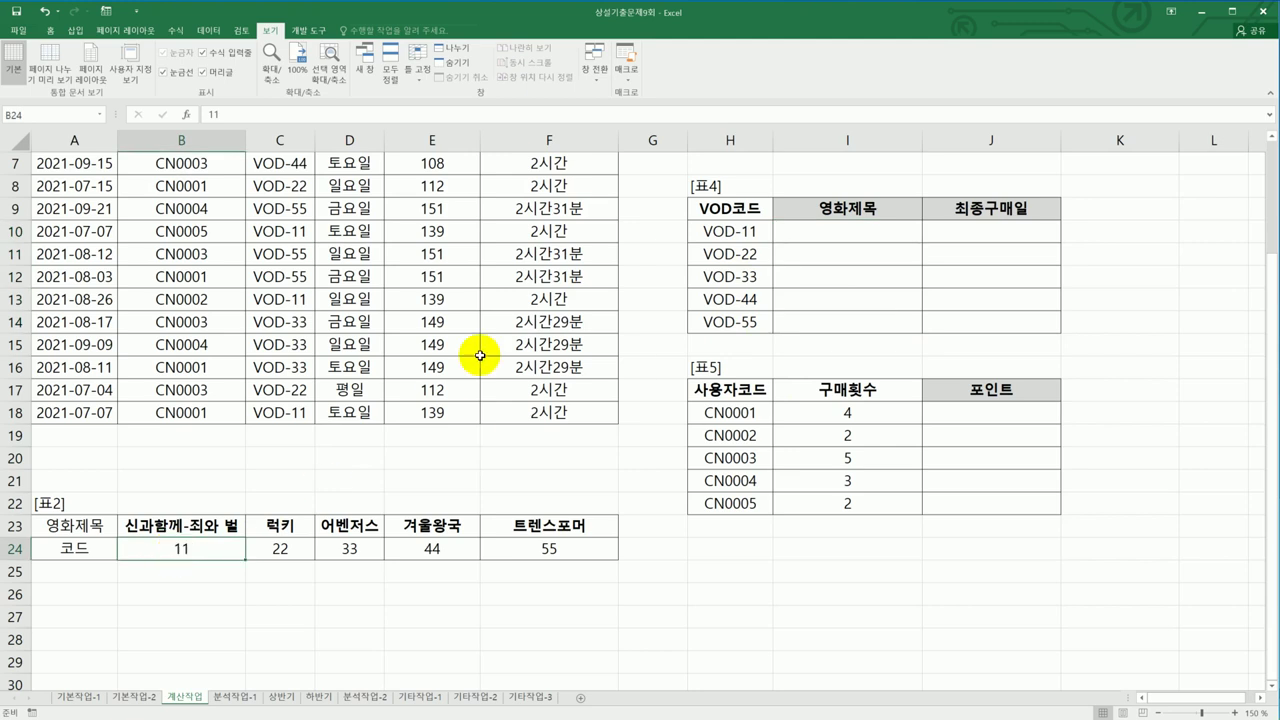
left_click(758, 238)
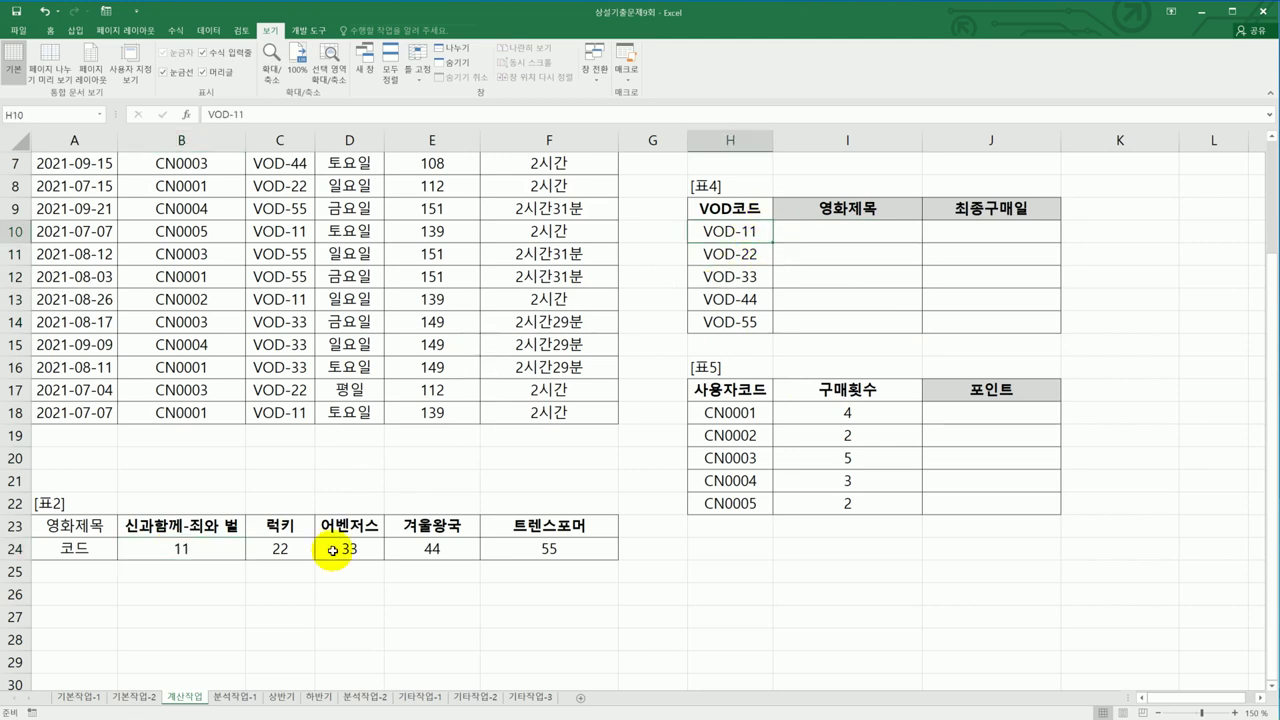
left_click_drag(236, 553, 520, 555)
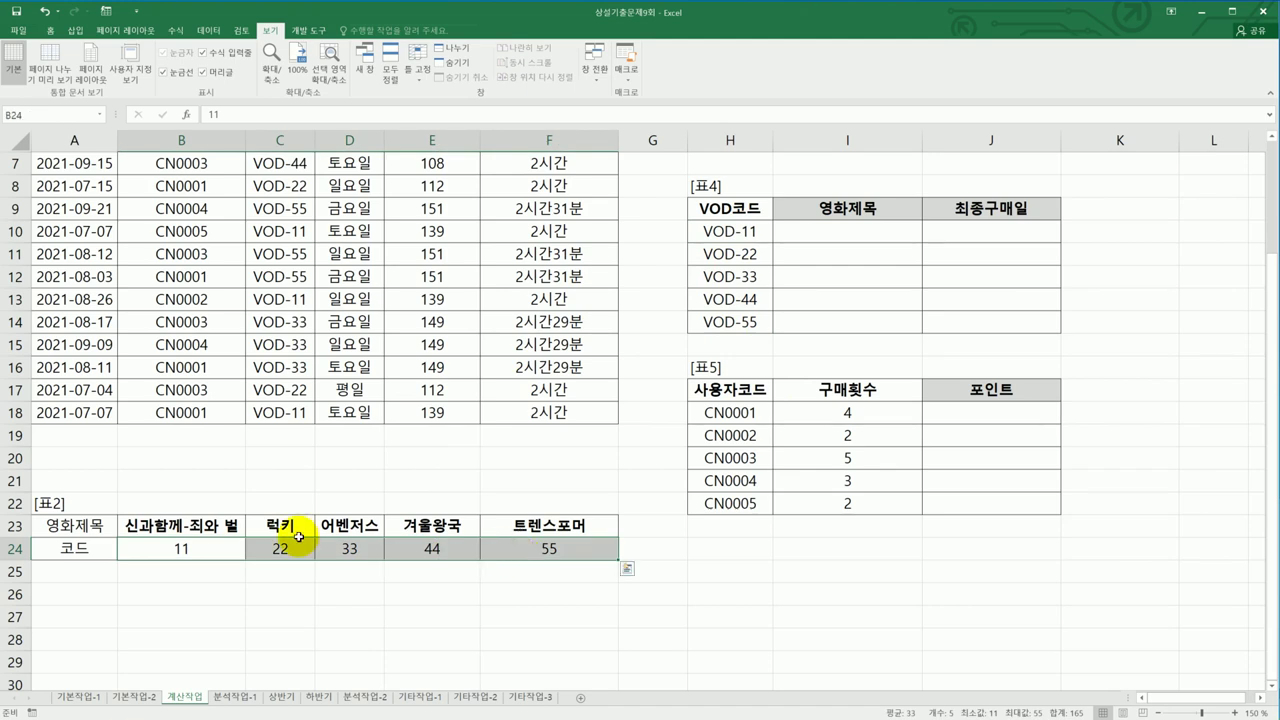
left_click_drag(163, 524, 528, 526)
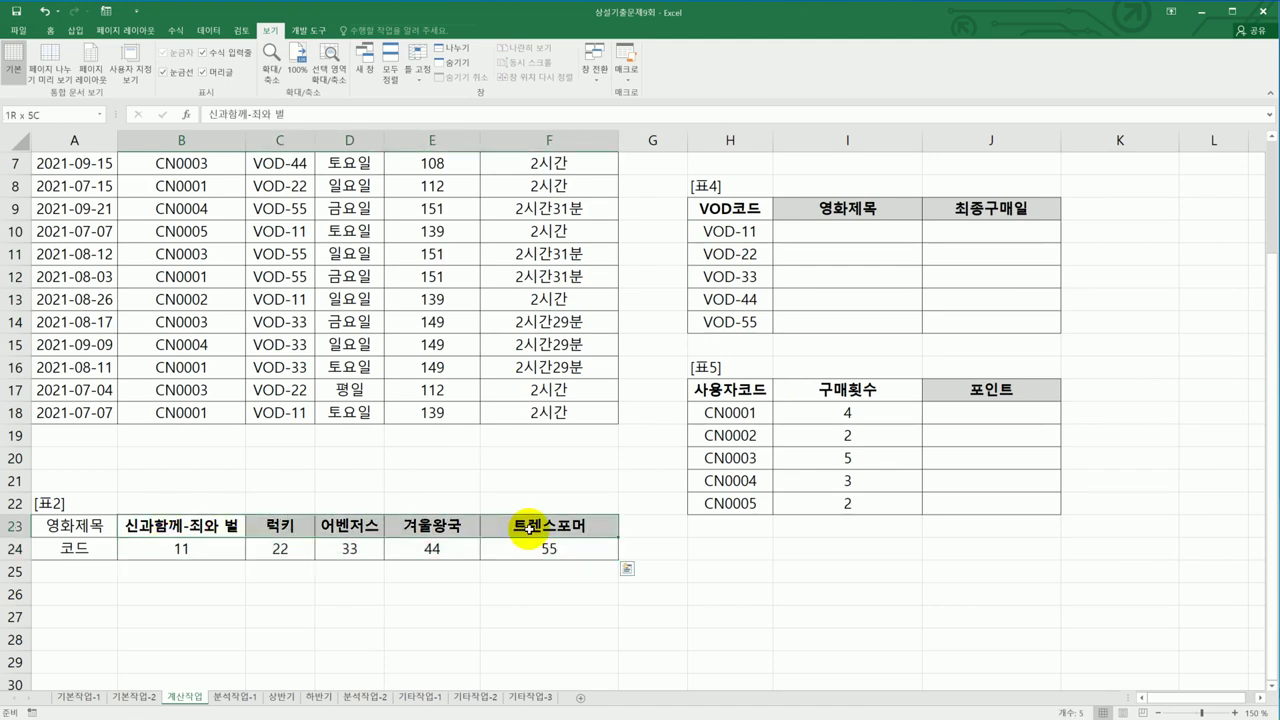
left_click(800, 237)
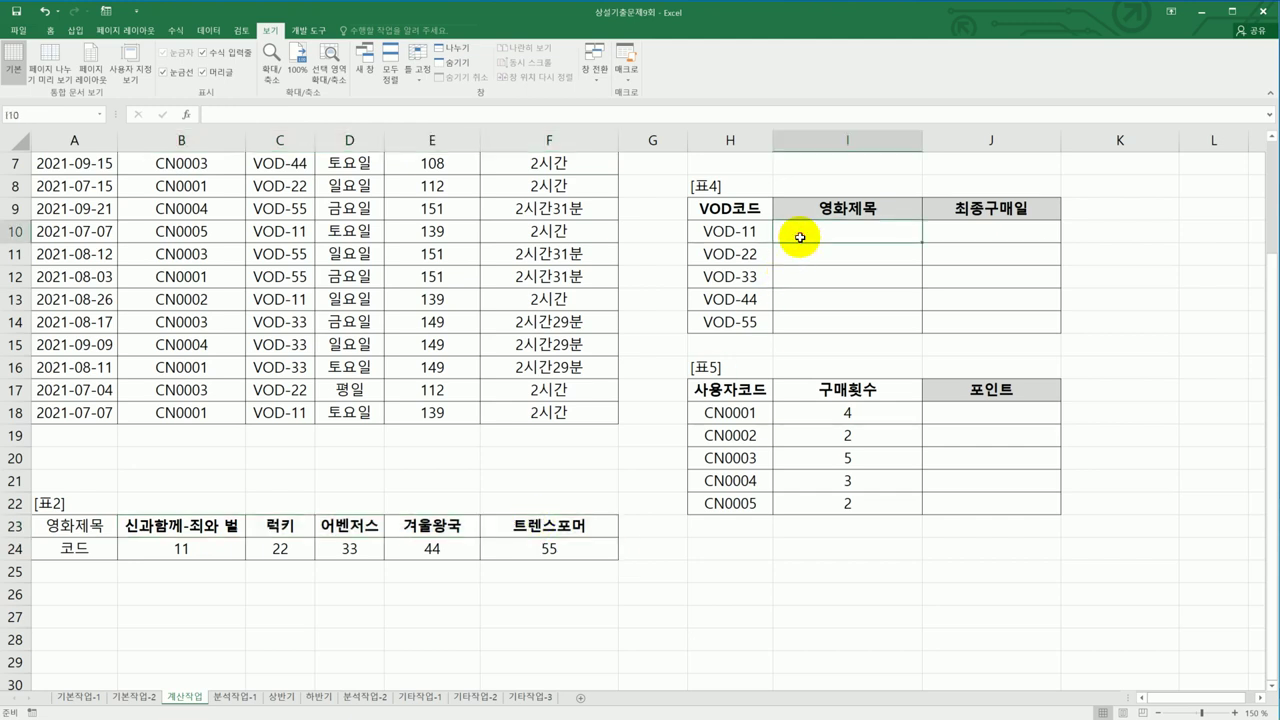
left_click_drag(200, 523, 565, 530)
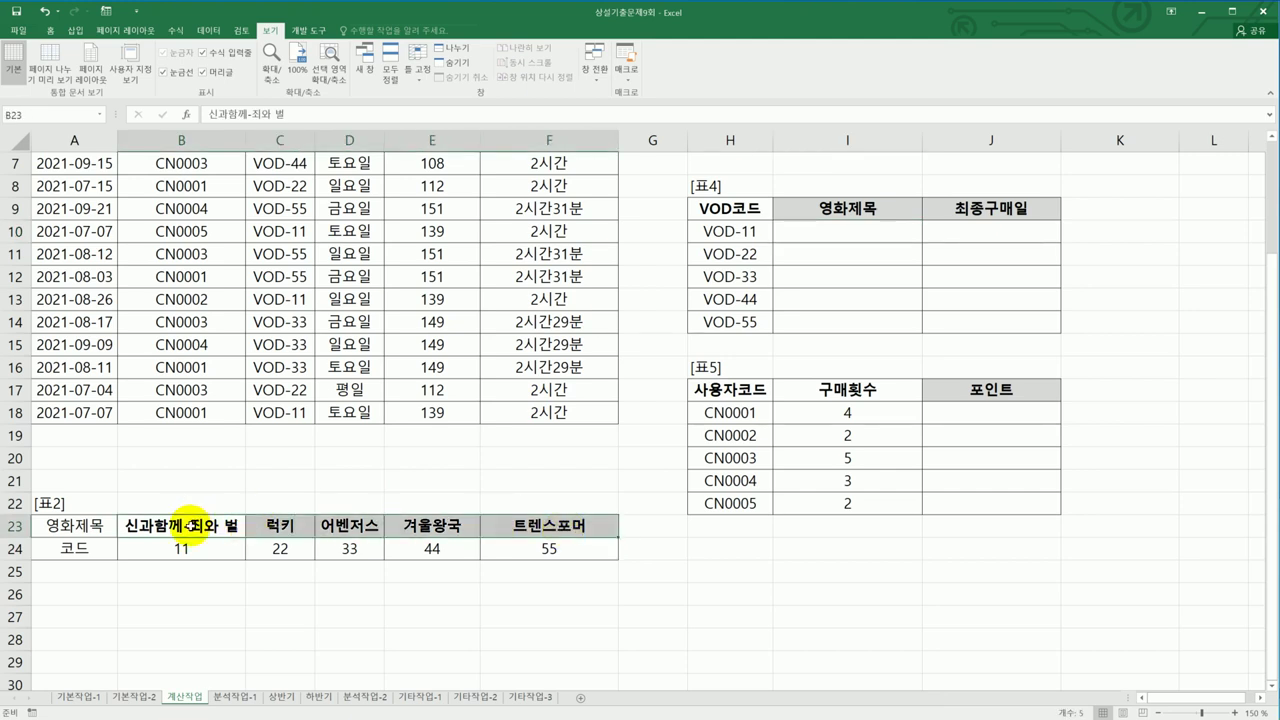
left_click_drag(191, 523, 500, 544)
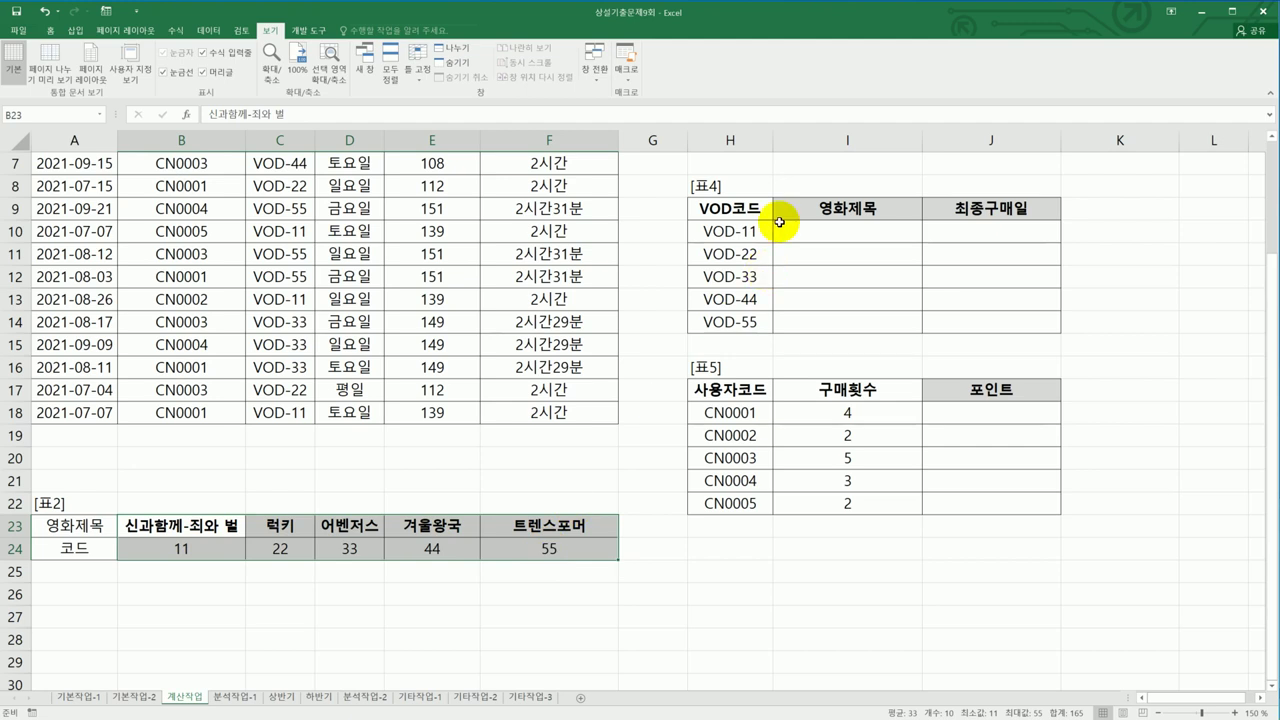
- Enter =RIGHT(H10,2) in the first 영화제목 cell, I10, and fill it down to I14
left_click(798, 229)
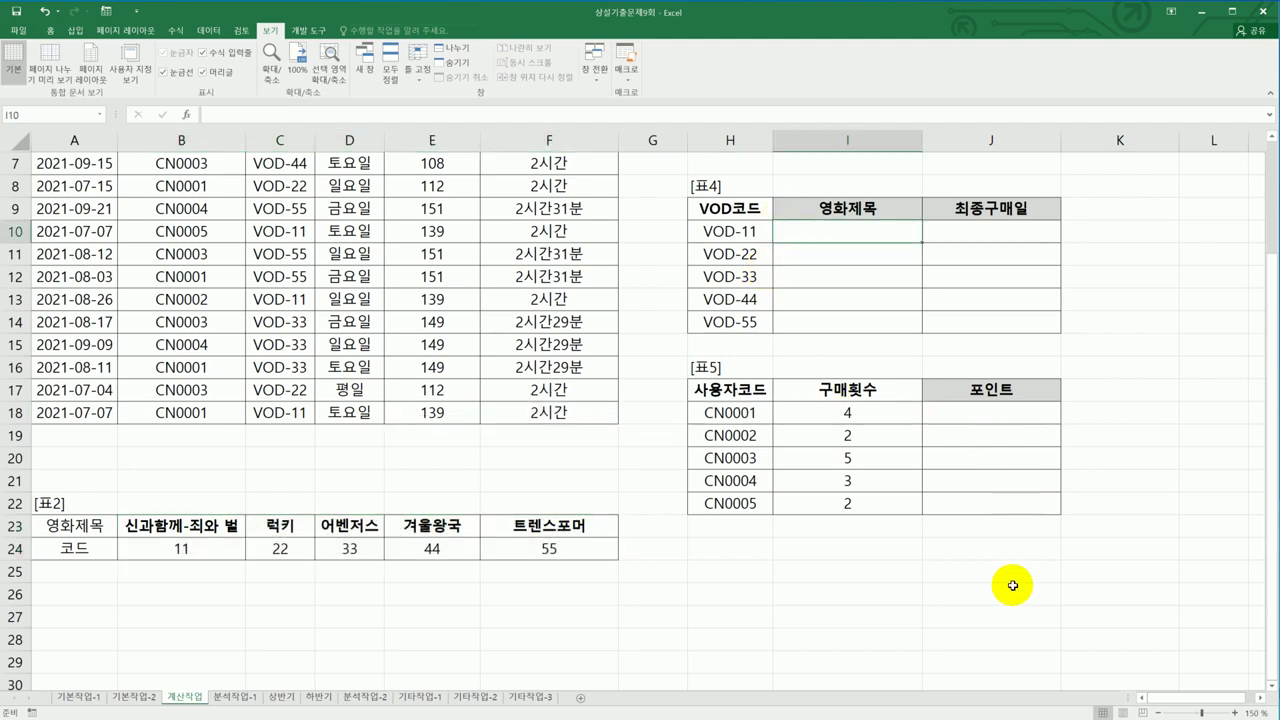
type("=ri")
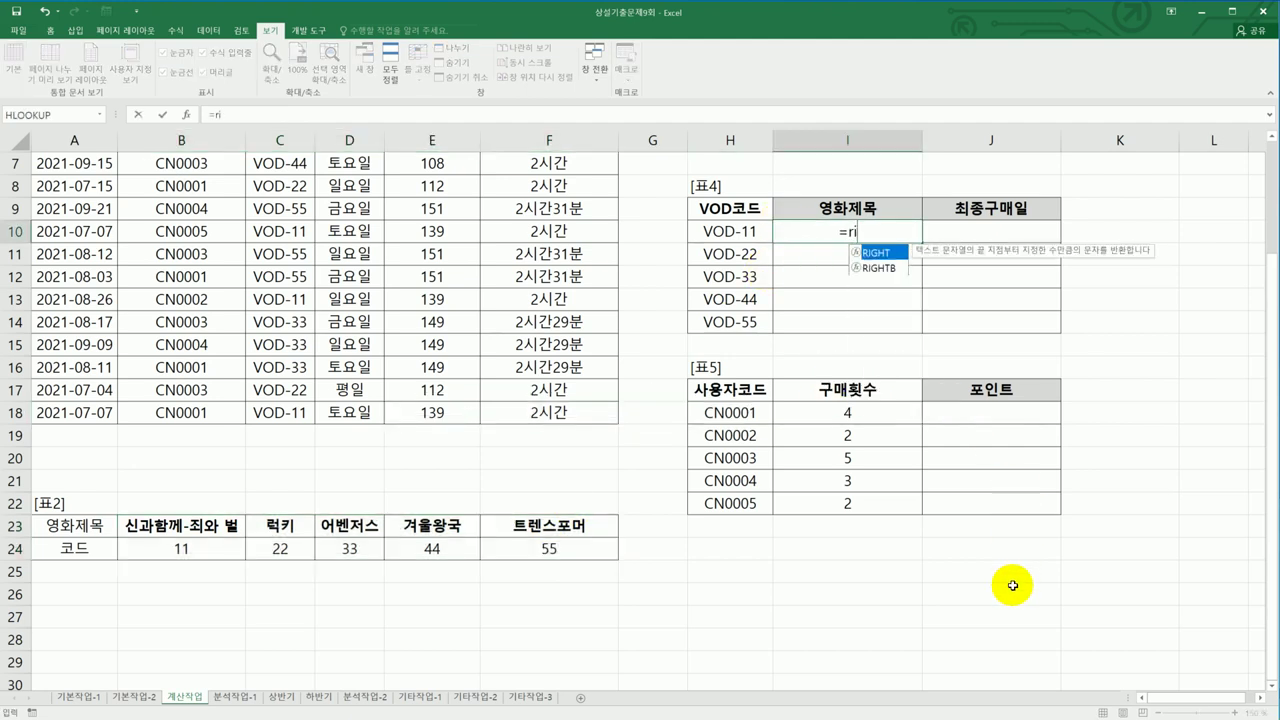
key("Tab")
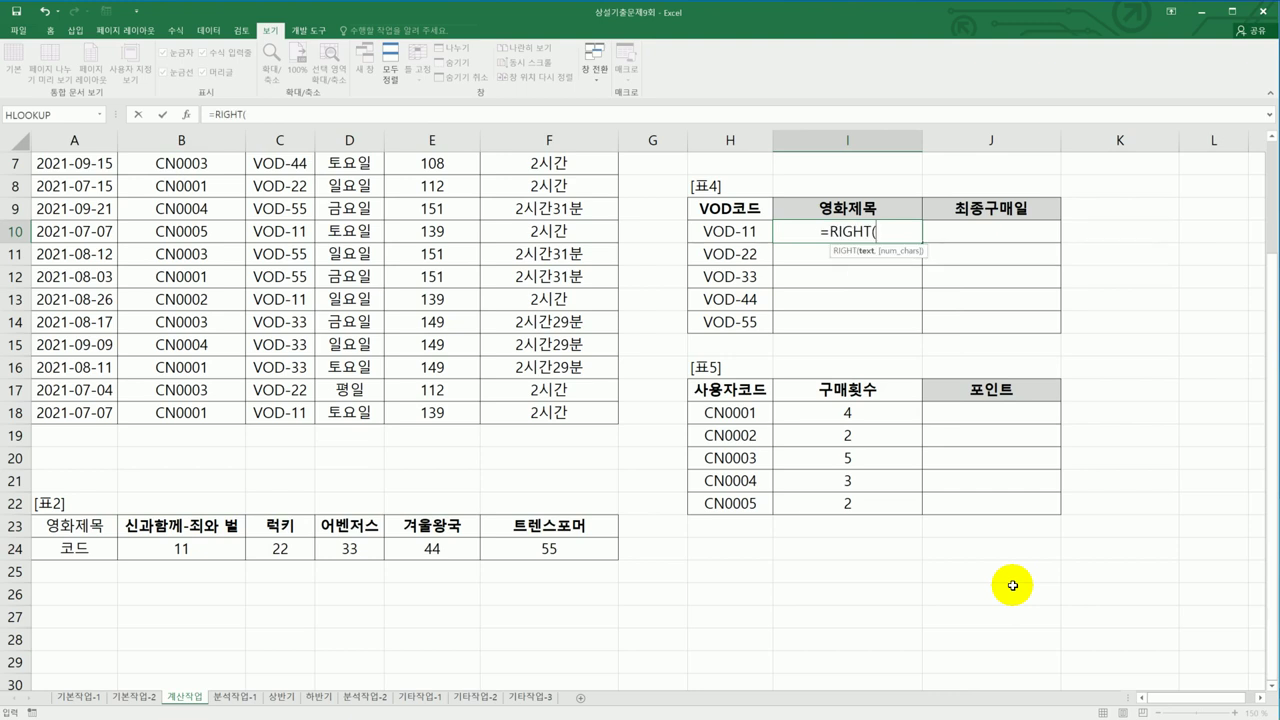
left_click(750, 233)
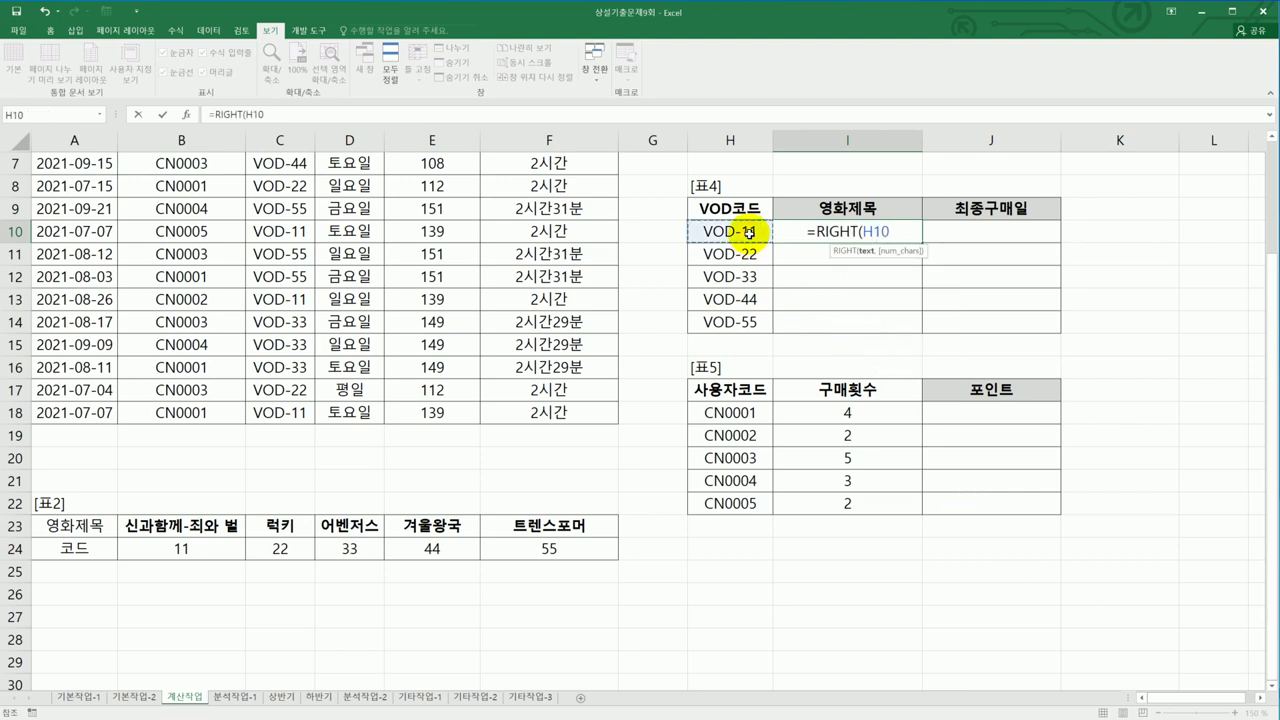
type(",2")
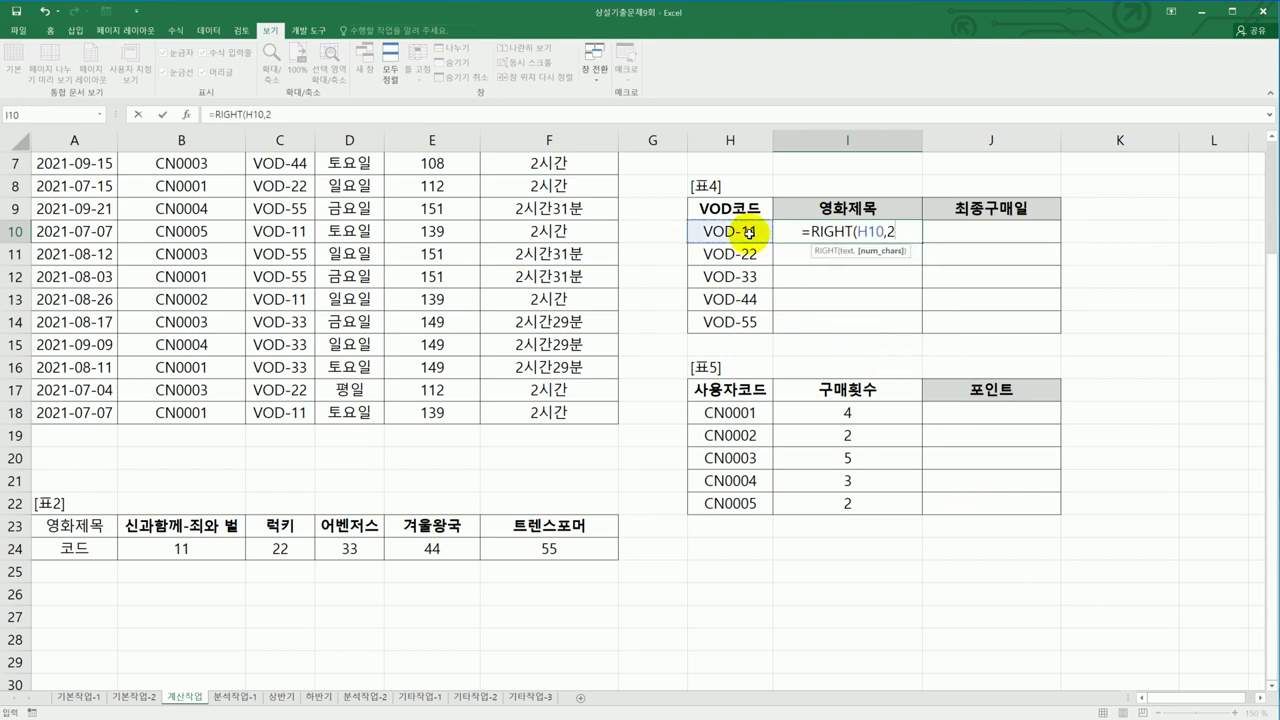
type(")")
key("Return")
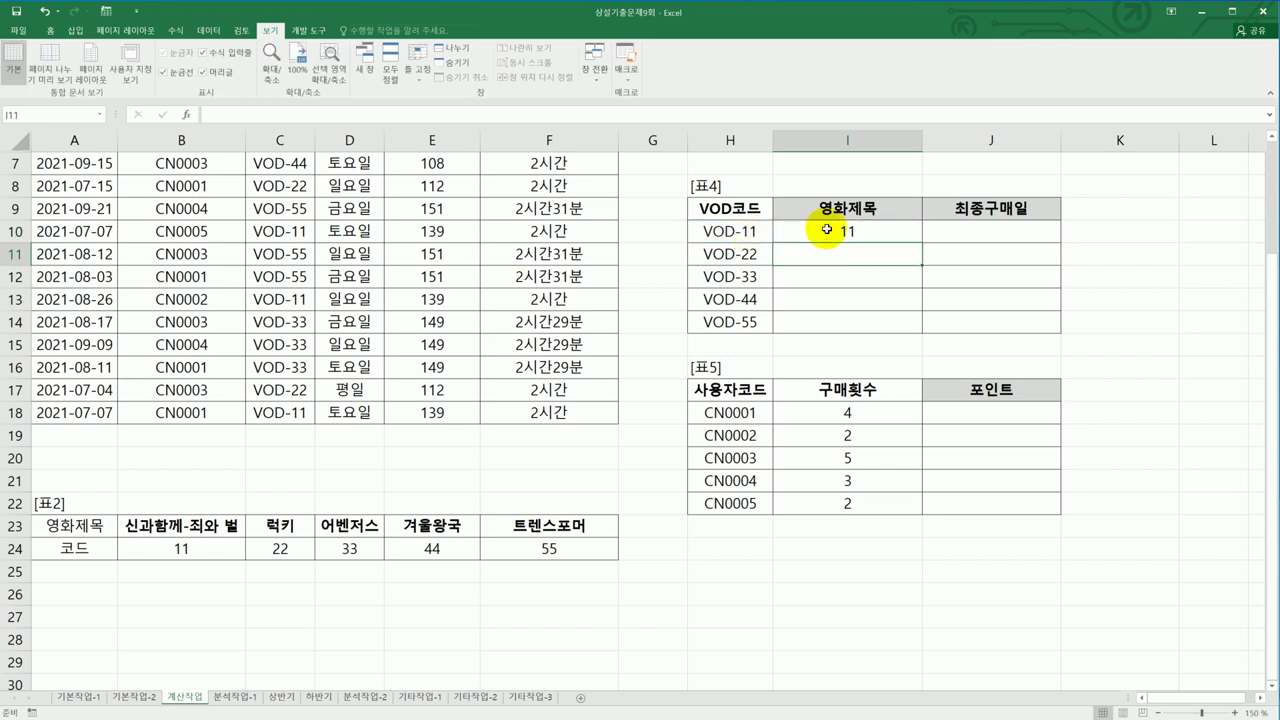
left_click(898, 237)
left_click_drag(921, 243, 914, 333)
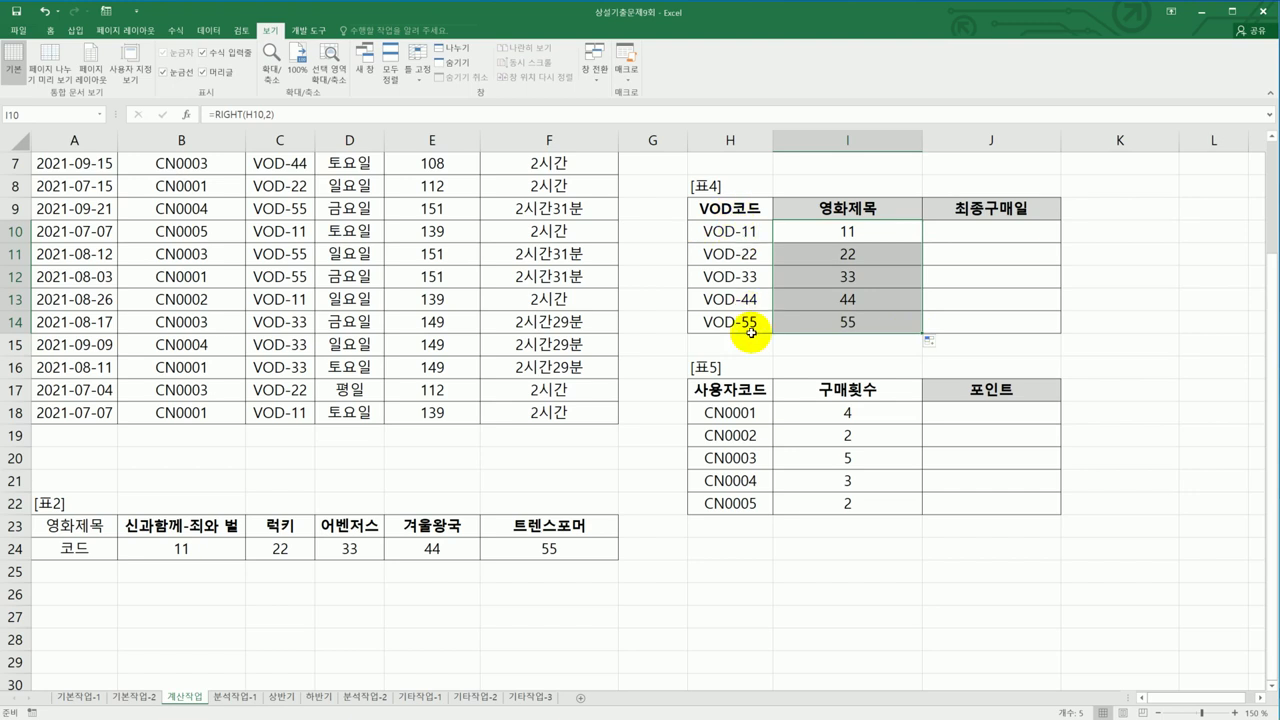
- Check the number format of the [표2] codes in B24:F24 and compare them with the RIGHT results in I10:I14
left_click(853, 232)
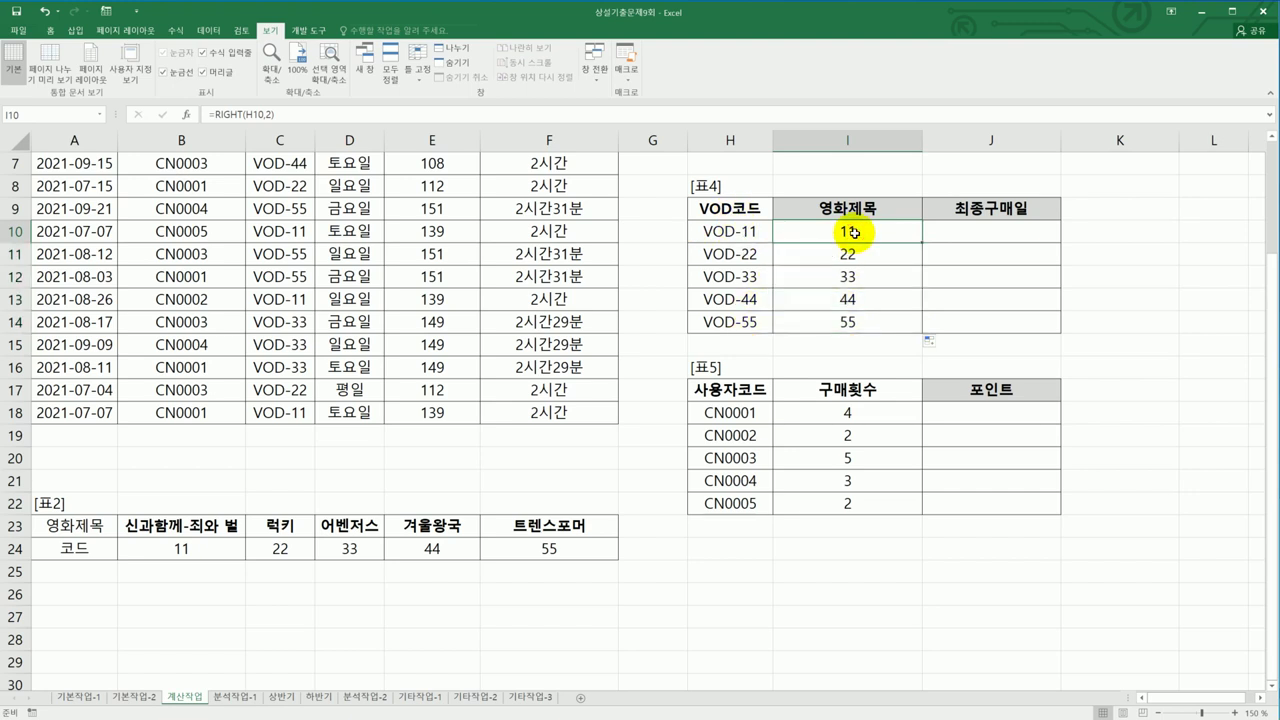
left_click_drag(205, 548, 549, 546)
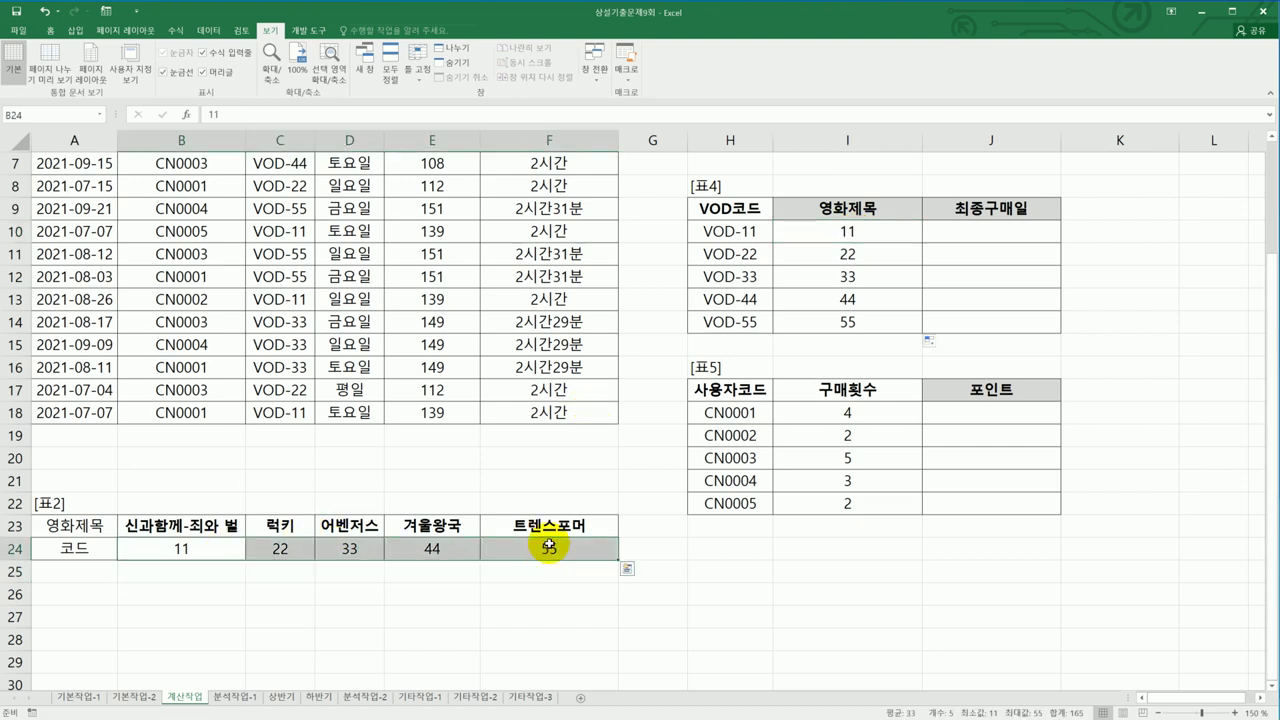
right_click(549, 546)
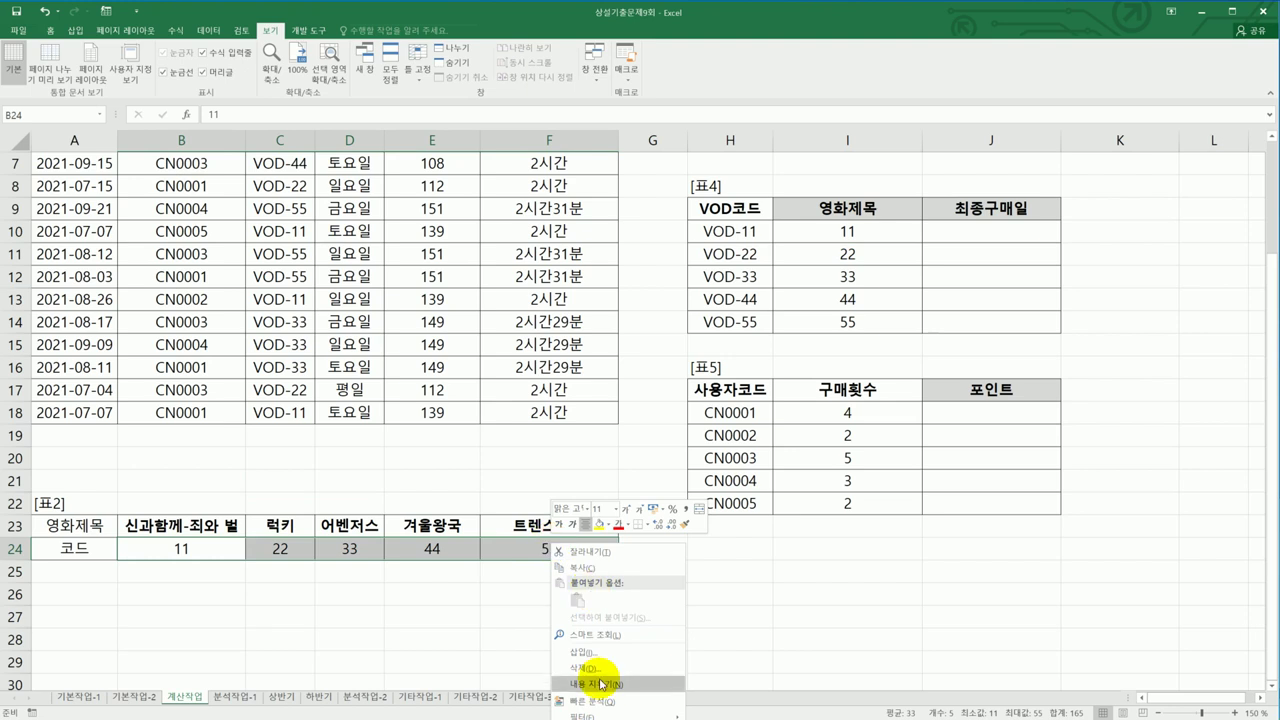
left_click(600, 716)
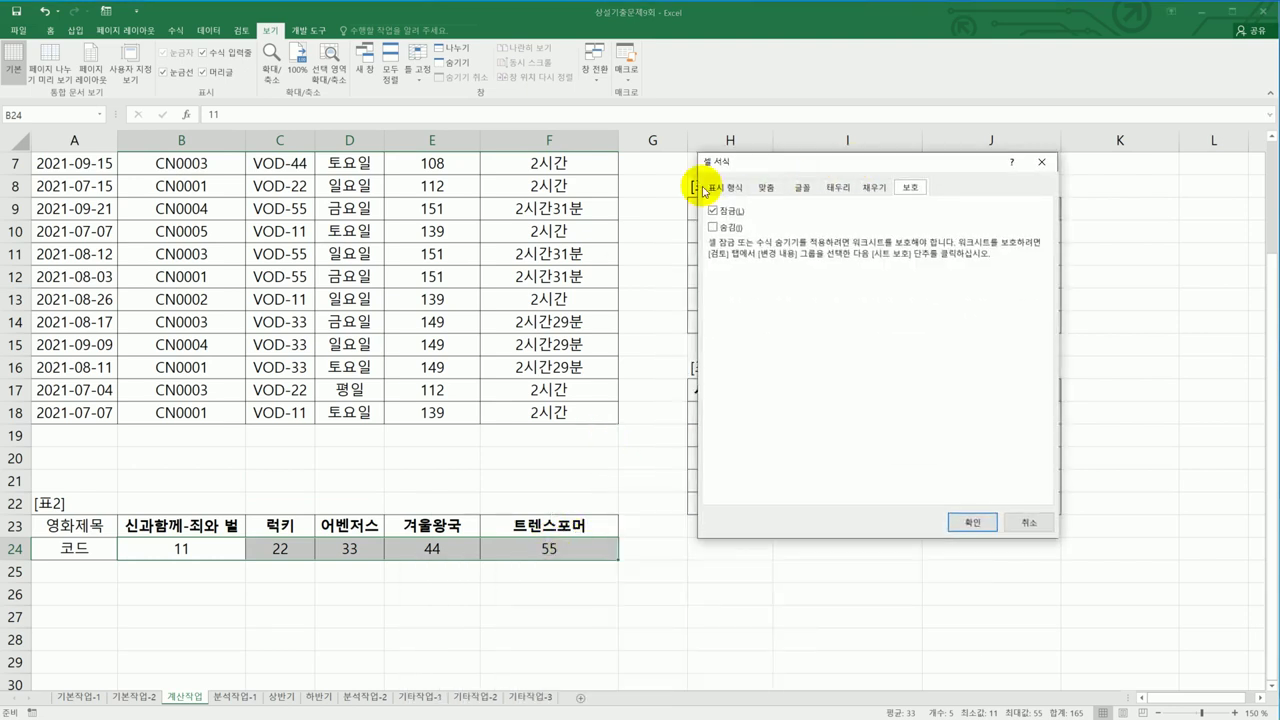
left_click(712, 186)
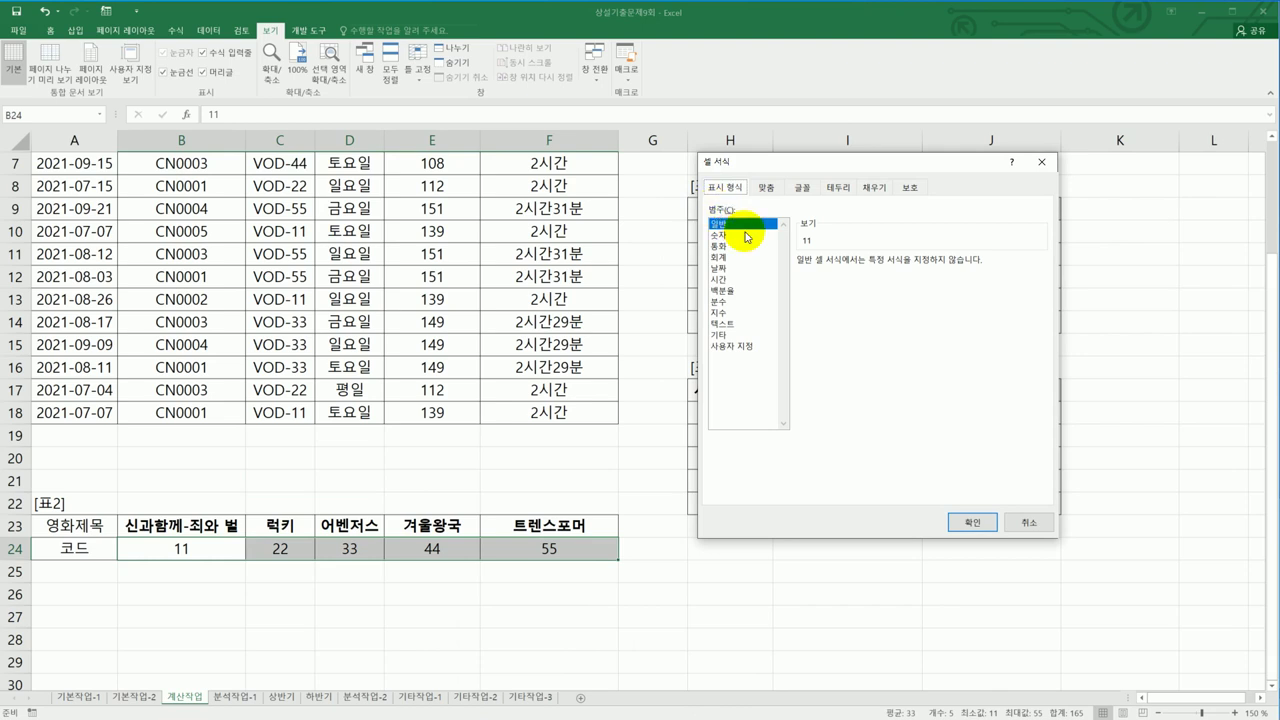
left_click(1029, 521)
left_click_drag(871, 232, 868, 320)
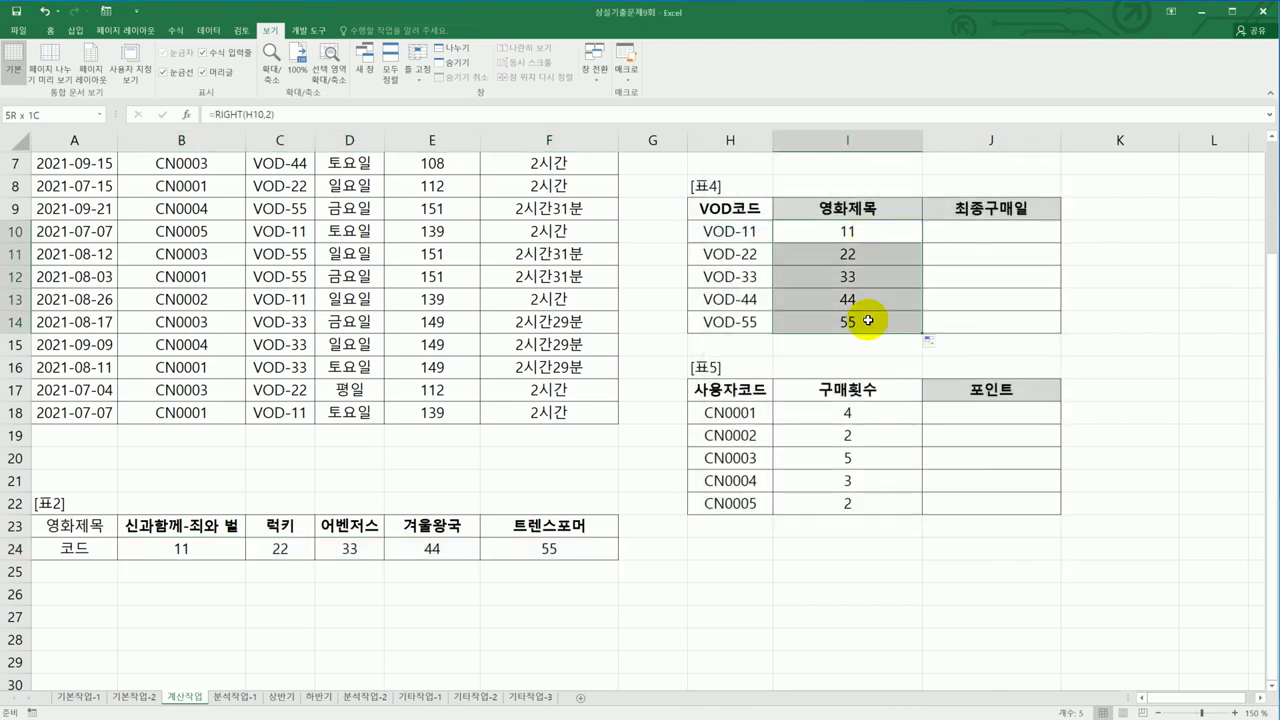
- Insert a LOOKUP function directly before RIGHT in I10's formula
left_click(848, 232)
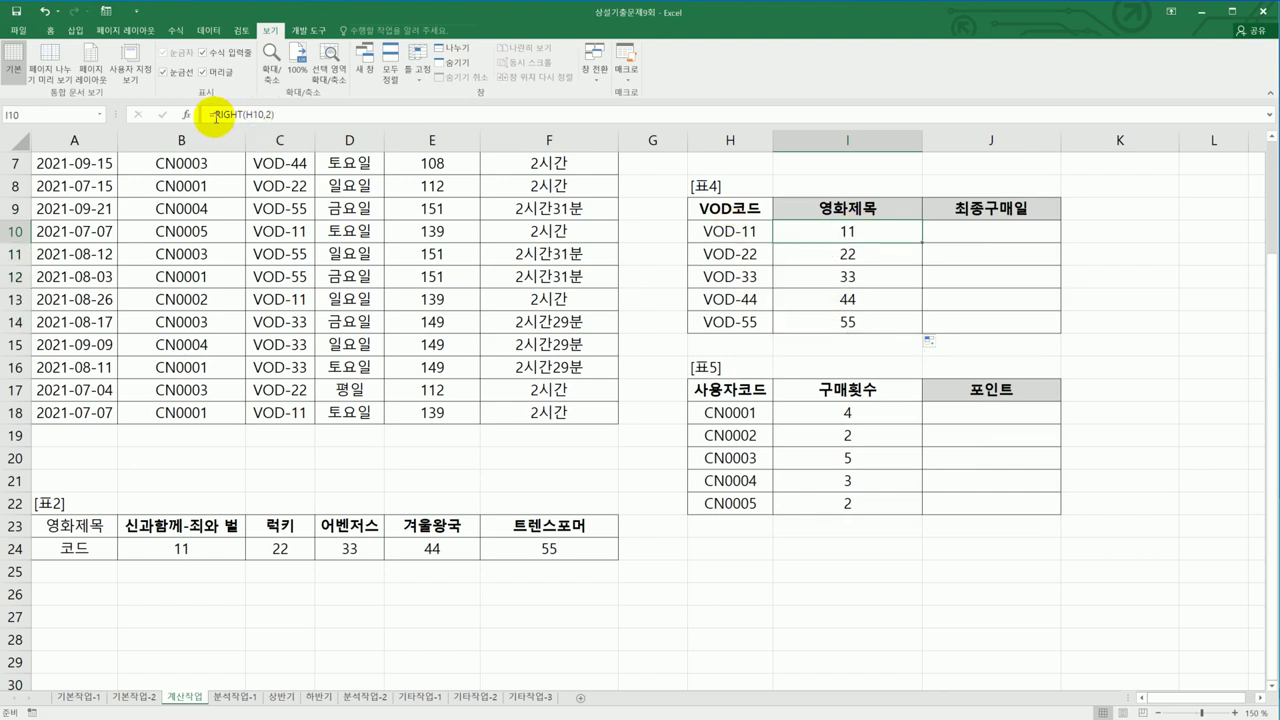
left_click(214, 114)
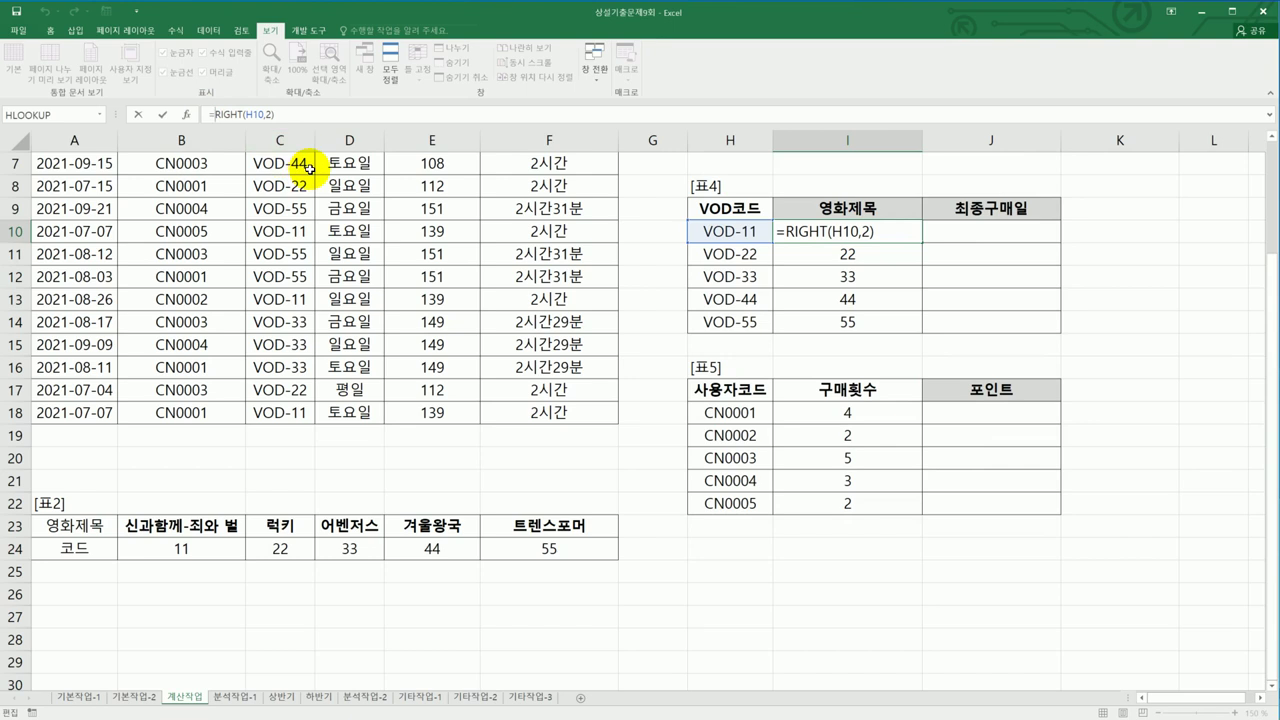
type("l")
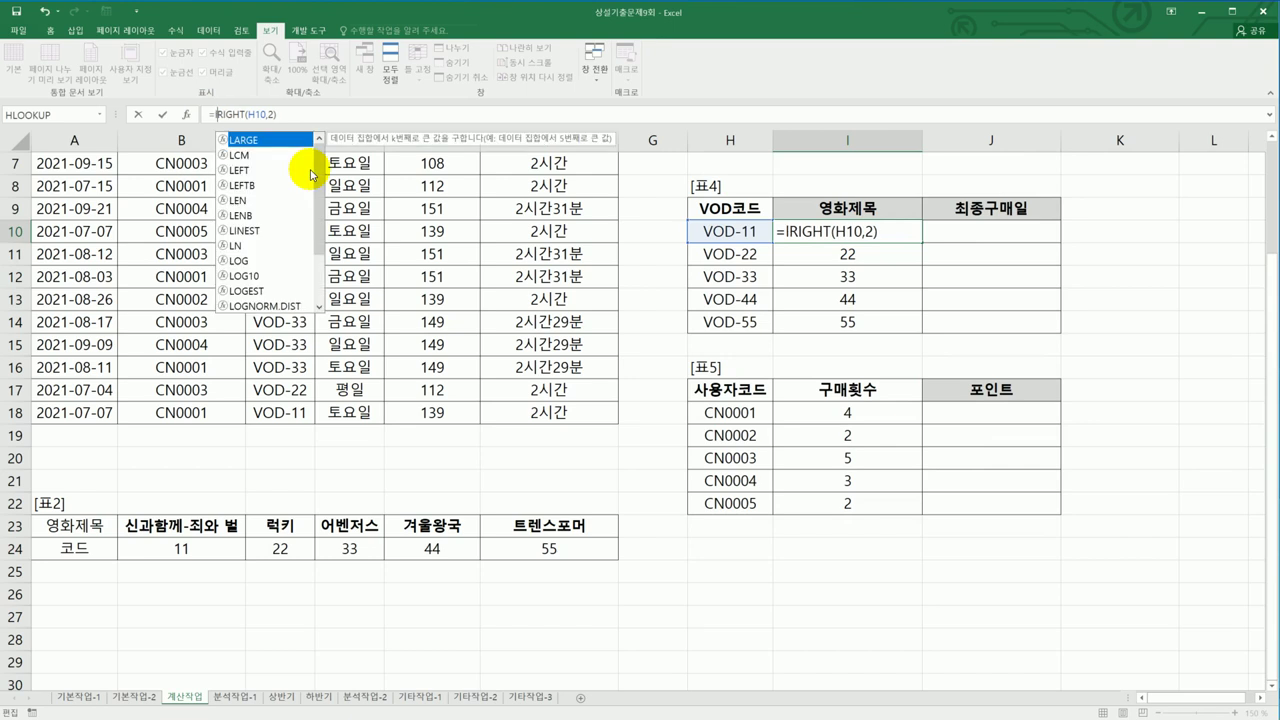
type("o")
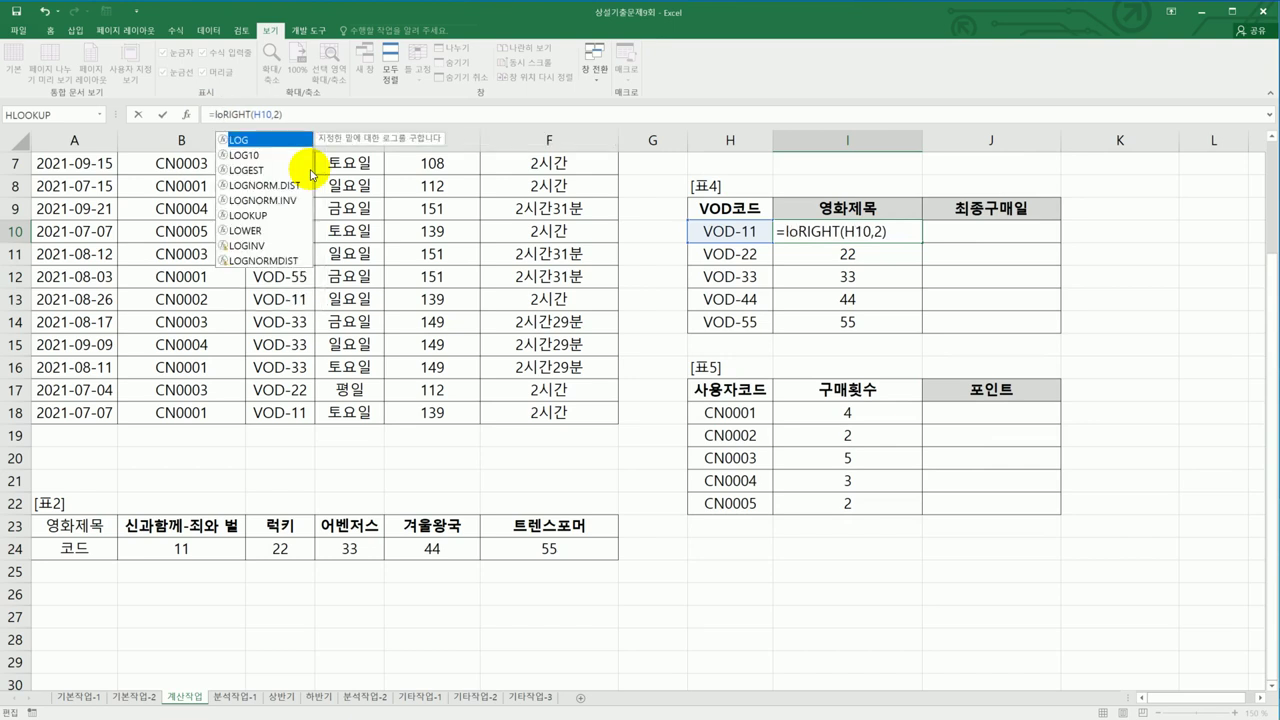
double_click(250, 215)
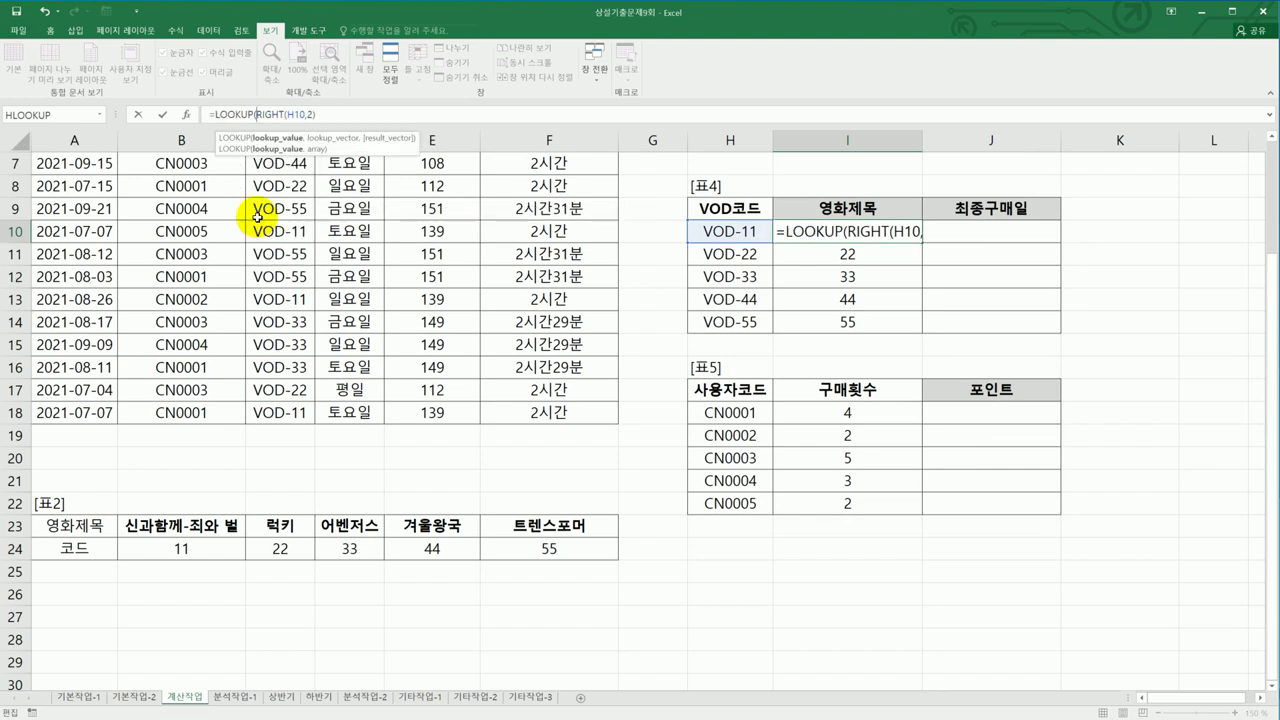
- Close the RIGHT function in I10's formula and set LOOKUP's lookup vector to the [표2] codes as $B$24:$F$24
left_click(329, 112)
type(",")
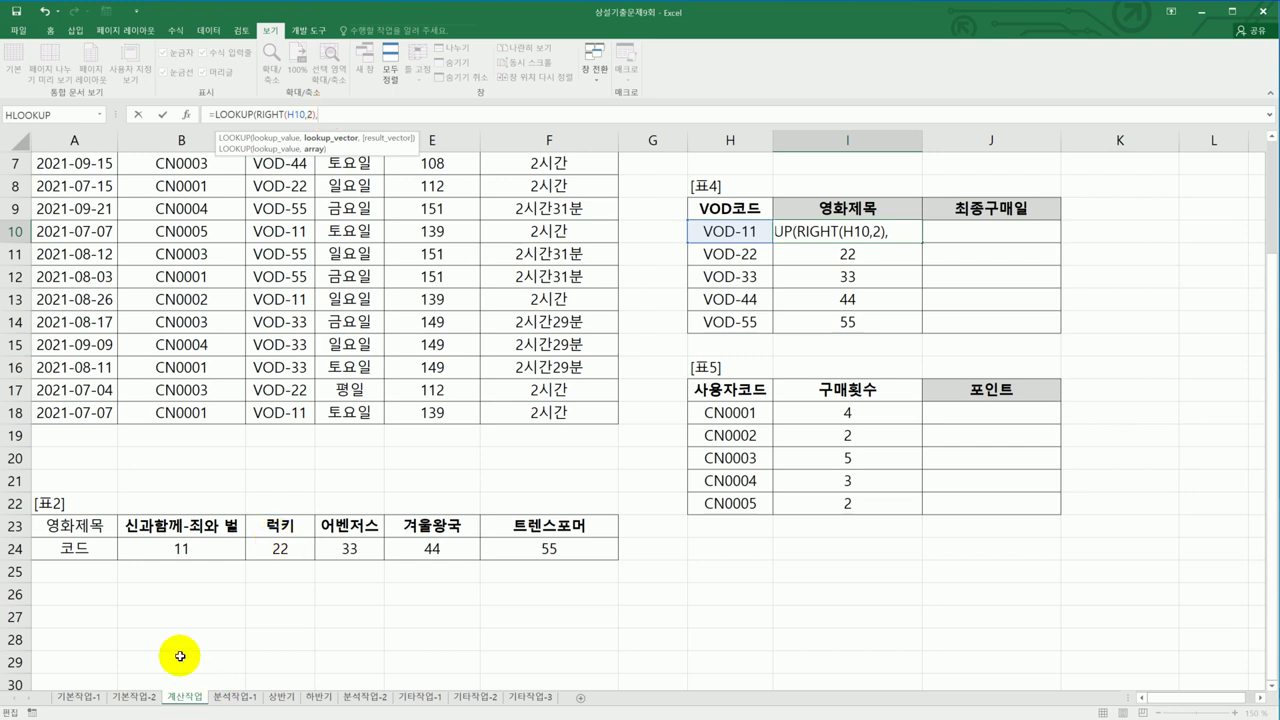
left_click_drag(181, 529, 524, 519)
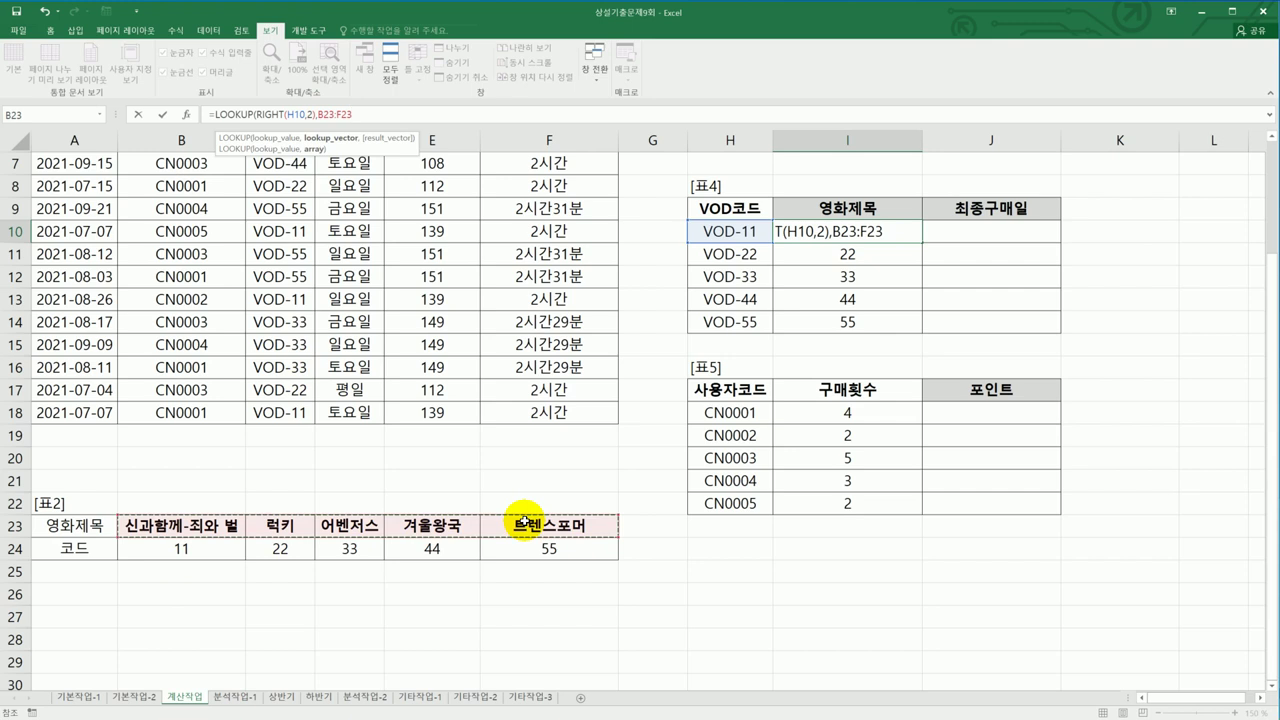
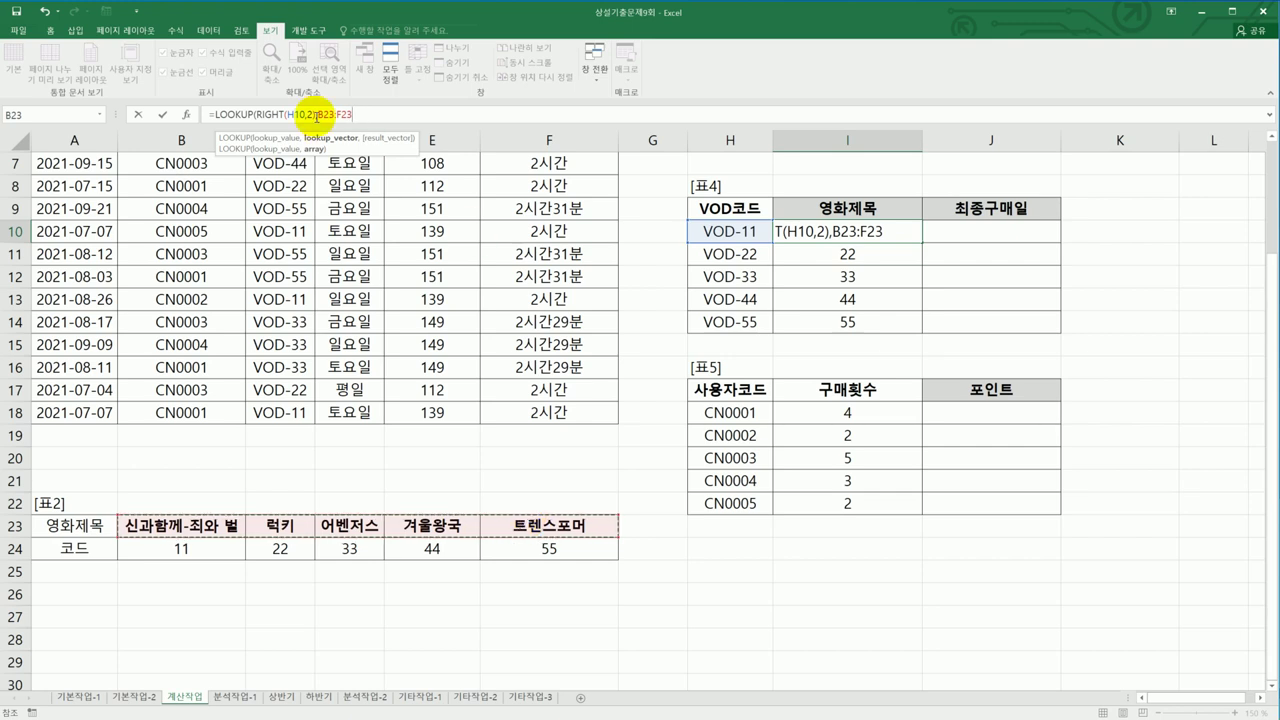
left_click_drag(318, 114, 352, 114)
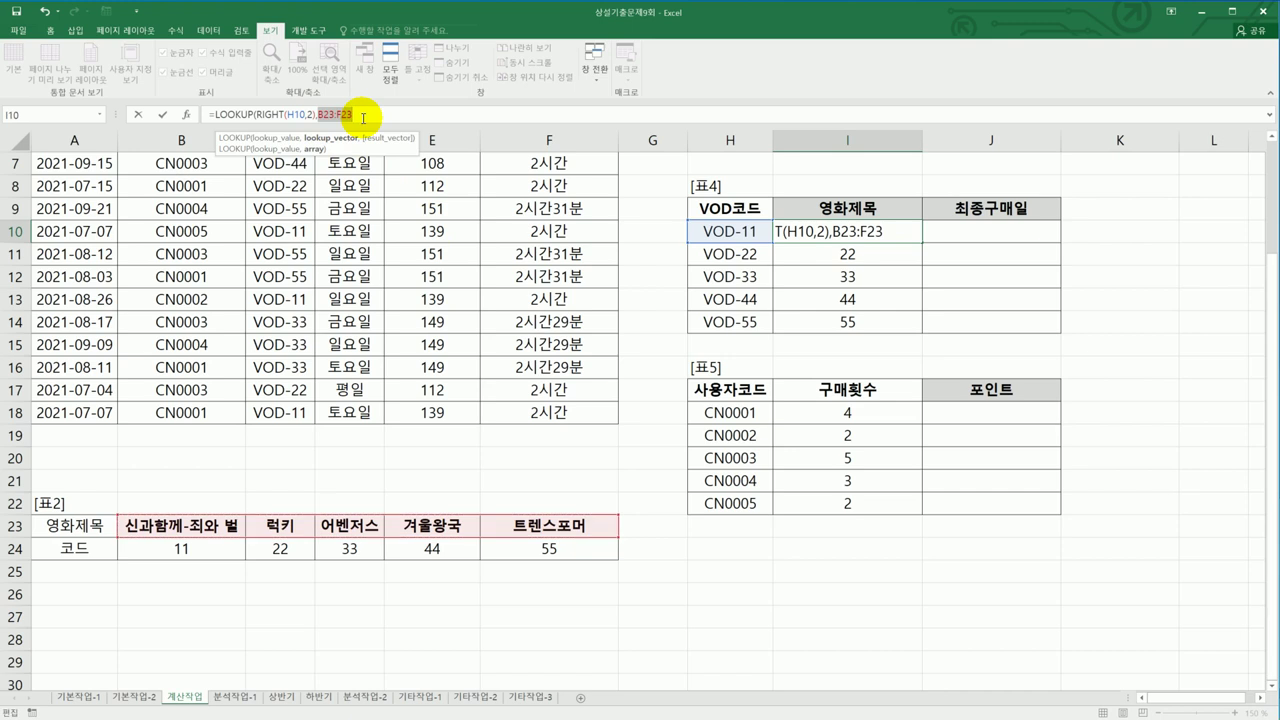
left_click_drag(140, 549, 526, 551)
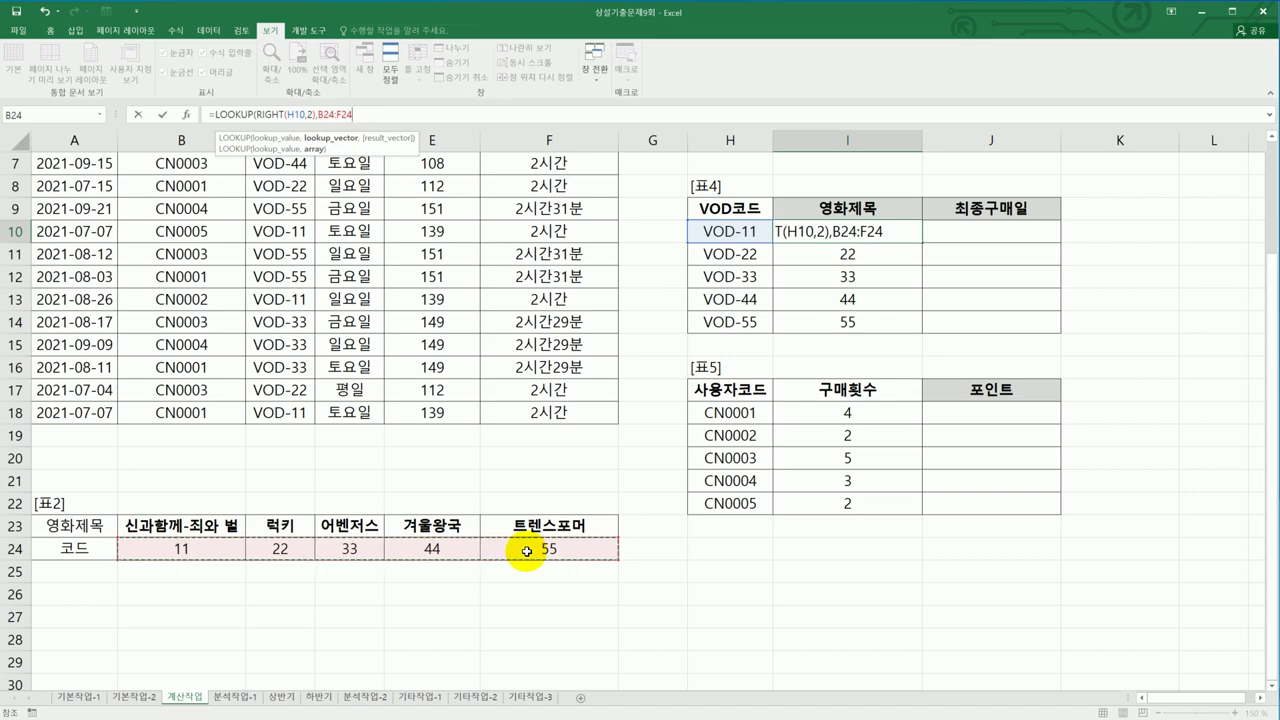
key("F4")
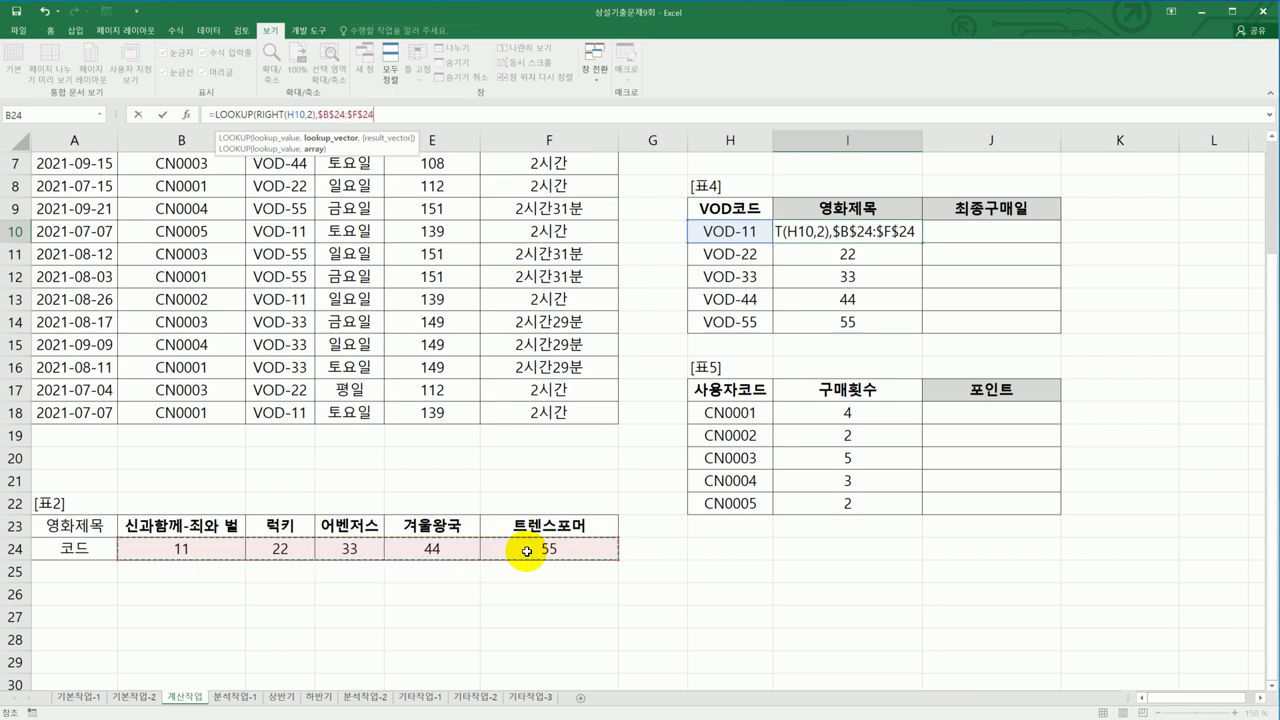
- Add the [표2] movie titles, $B$23:$F$23, as LOOKUP's result vector and close the function in I10's formula
type(",")
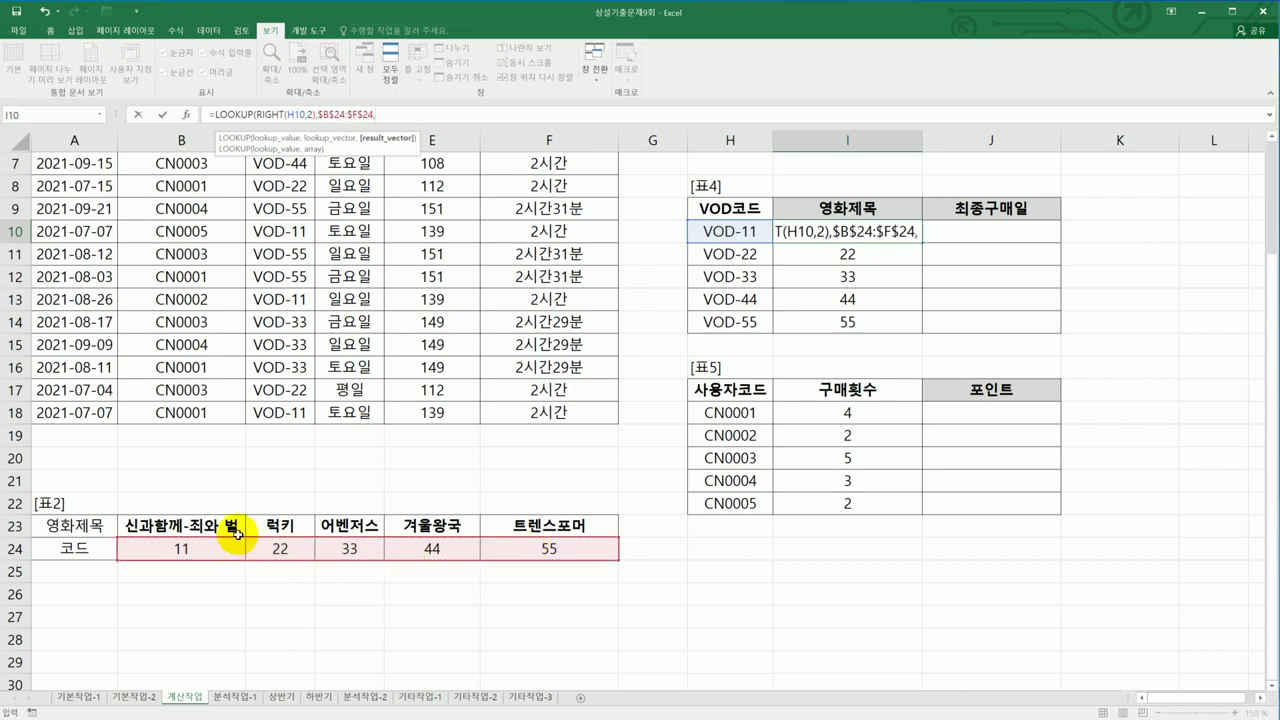
left_click_drag(222, 527, 550, 524)
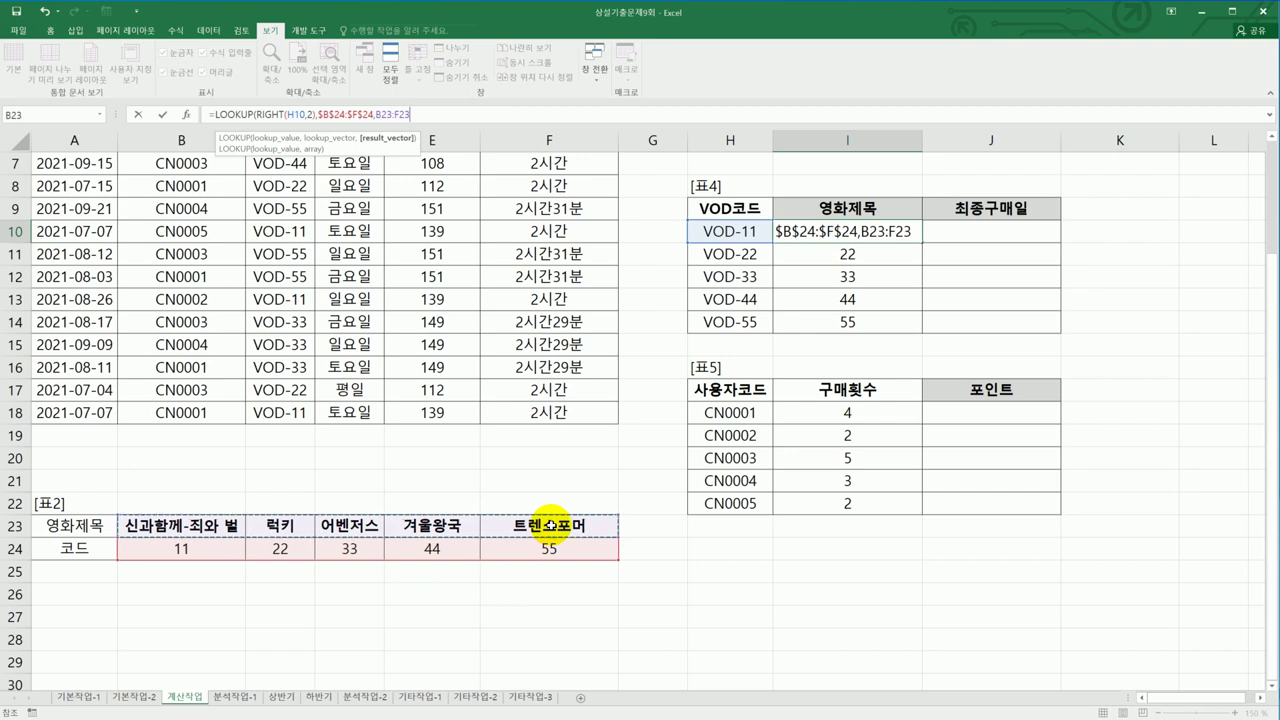
key("F4")
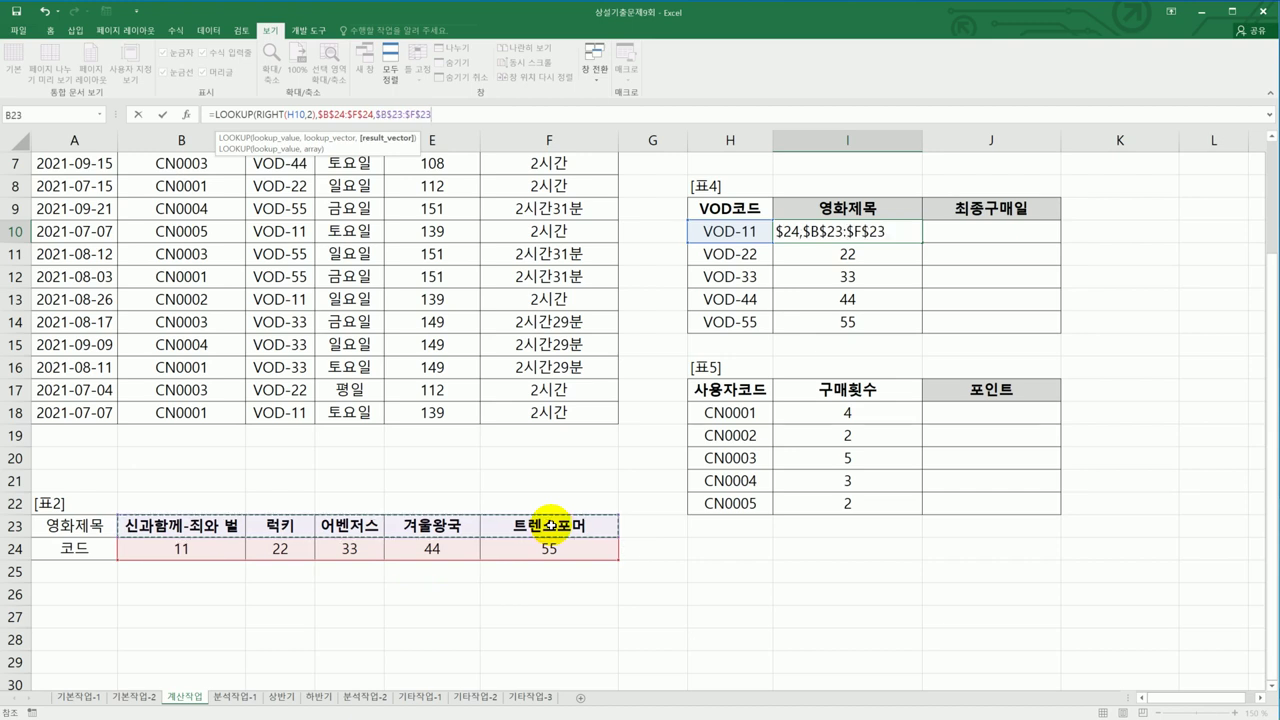
type(")")
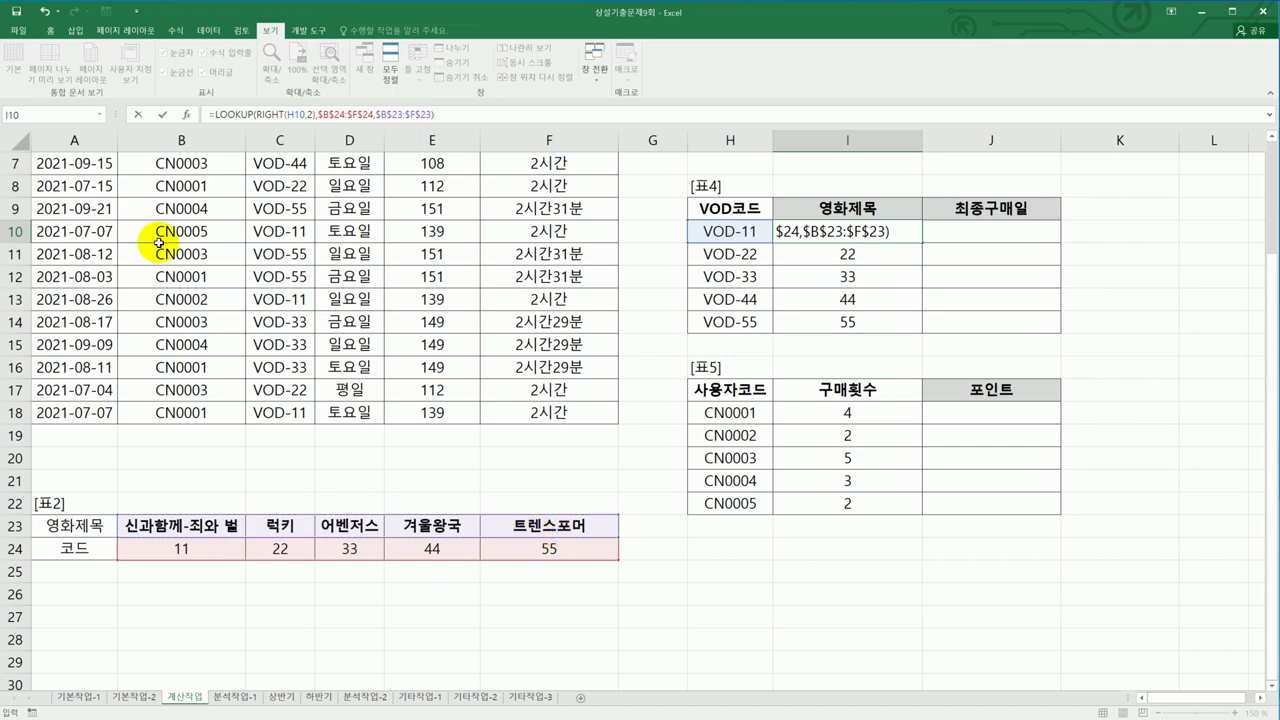
- Review the LOOKUP value, lookup vector and result vector in the function's arguments dialog, and enter the formula in I10
left_click(187, 121)
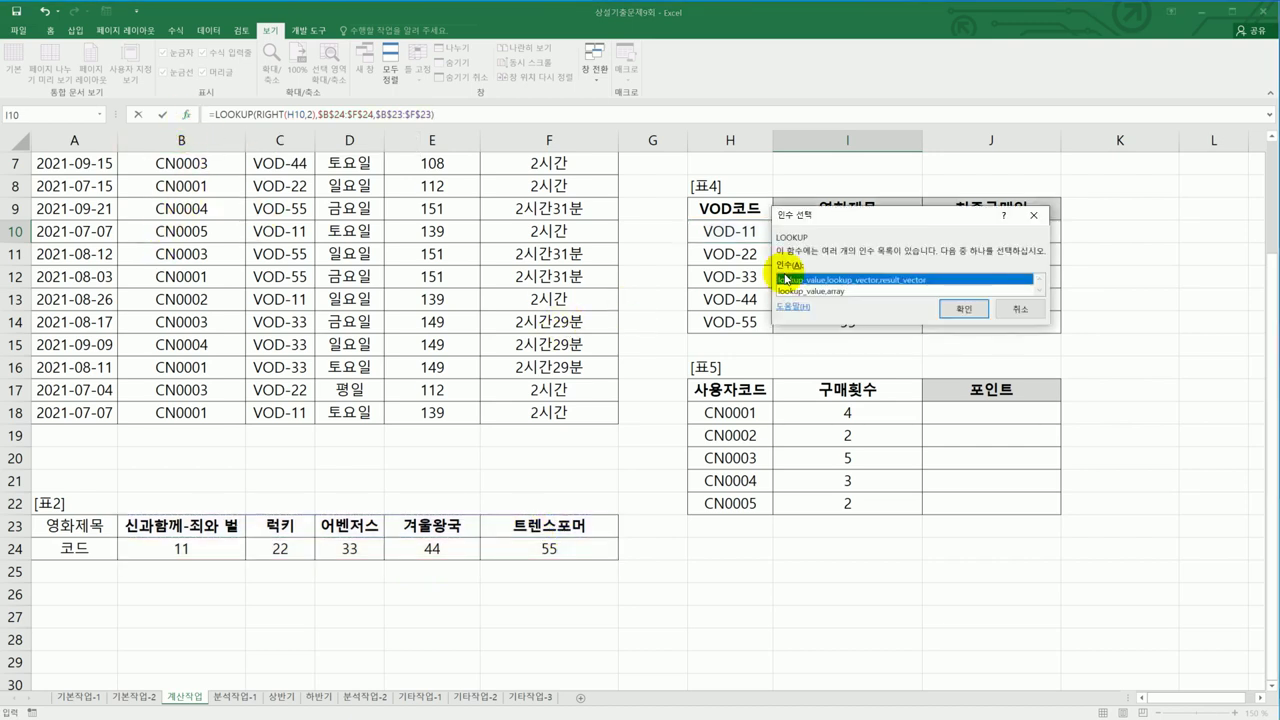
left_click(966, 316)
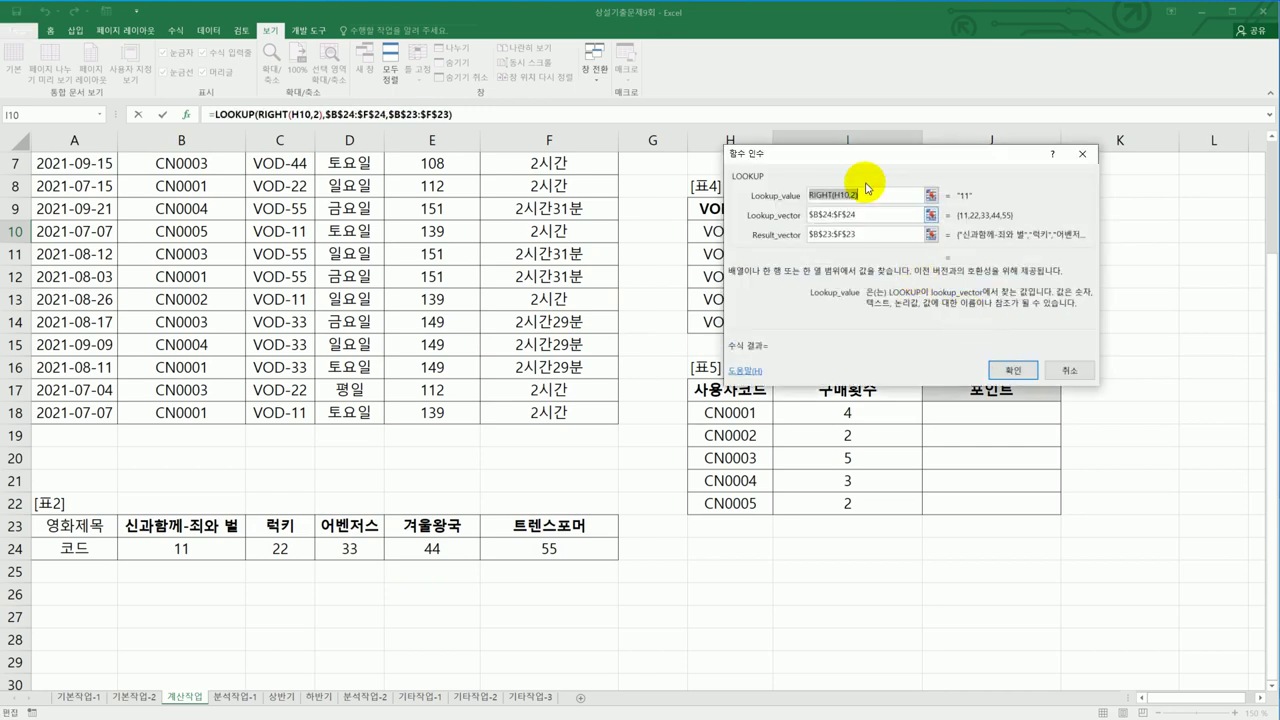
left_click_drag(865, 155, 794, 285)
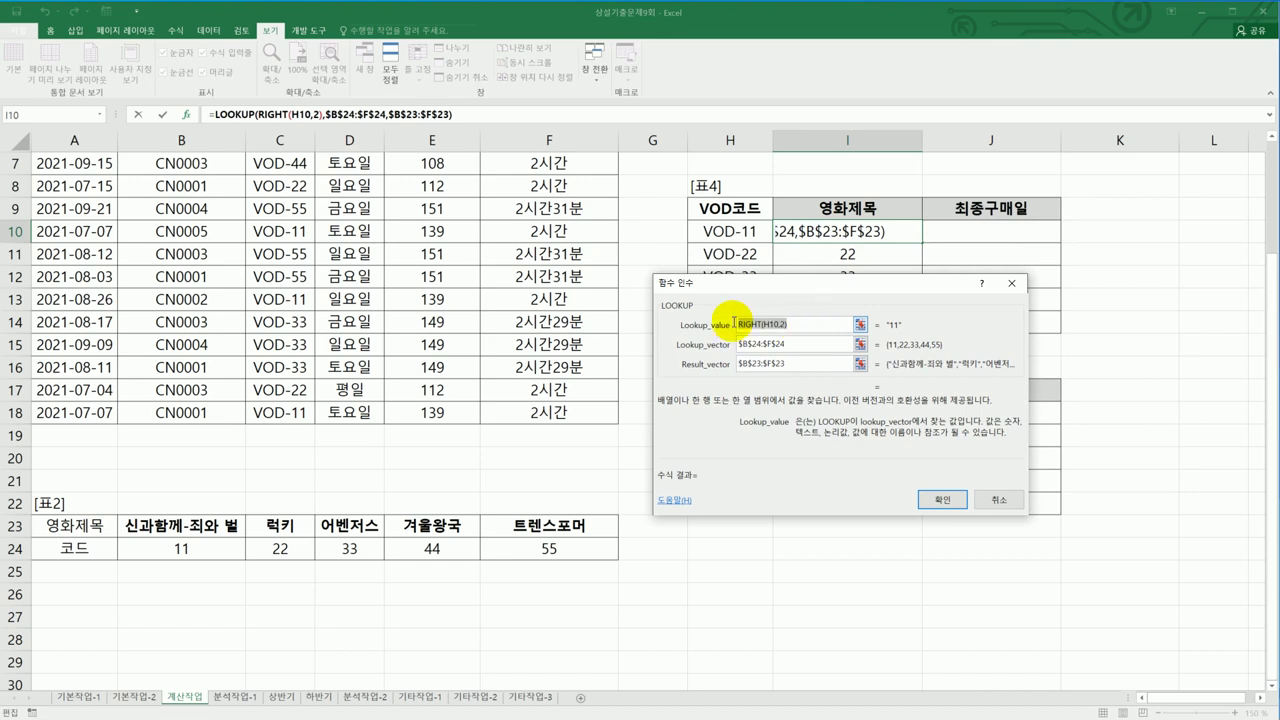
left_click_drag(795, 344, 726, 347)
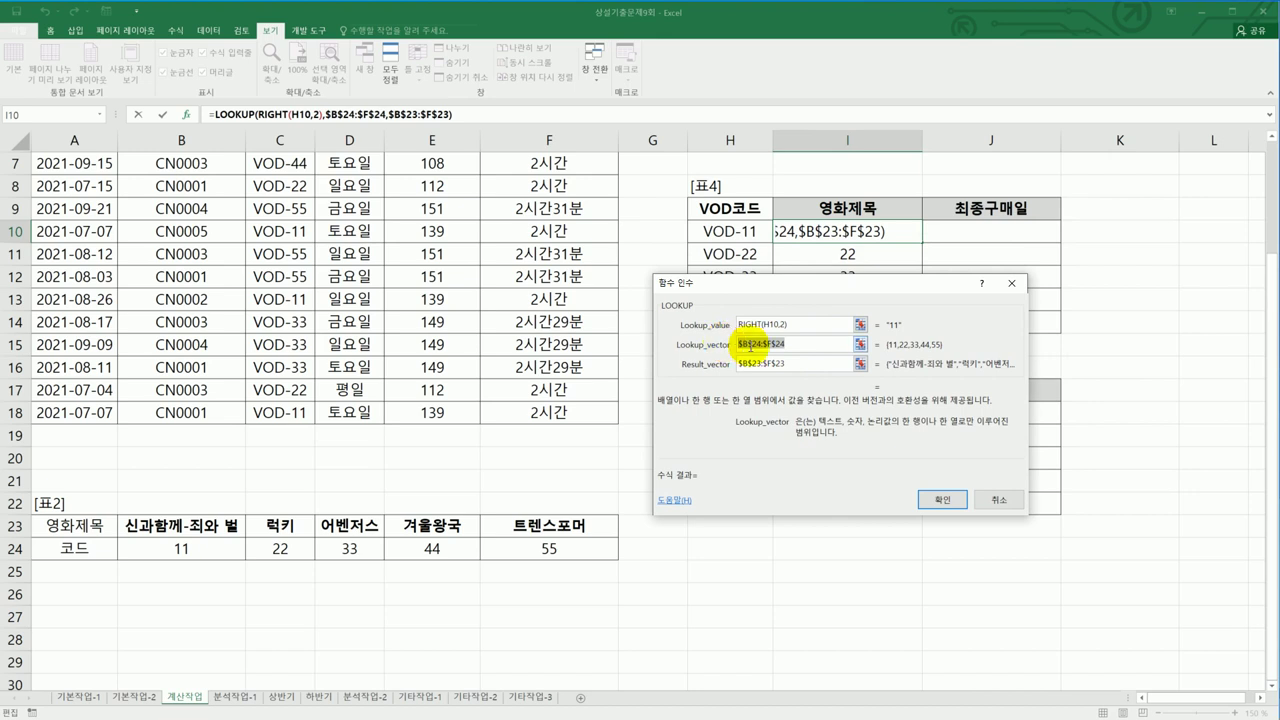
left_click_drag(806, 361, 724, 366)
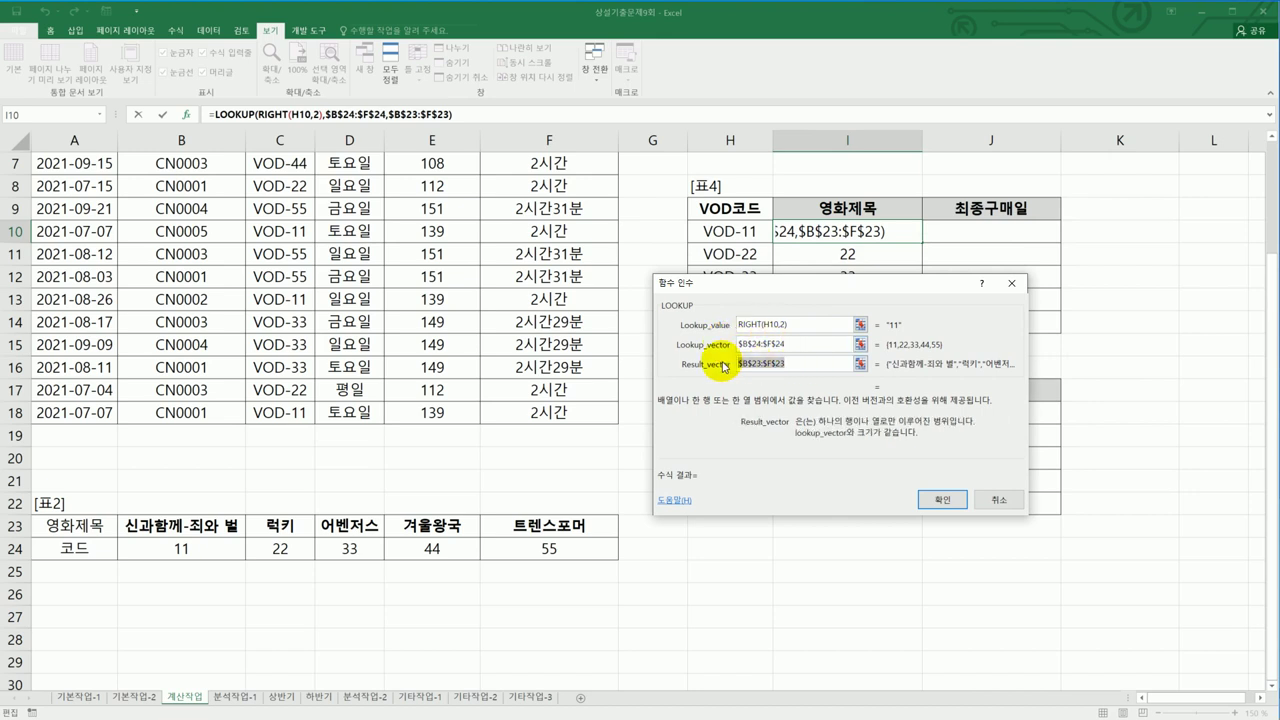
left_click(930, 498)
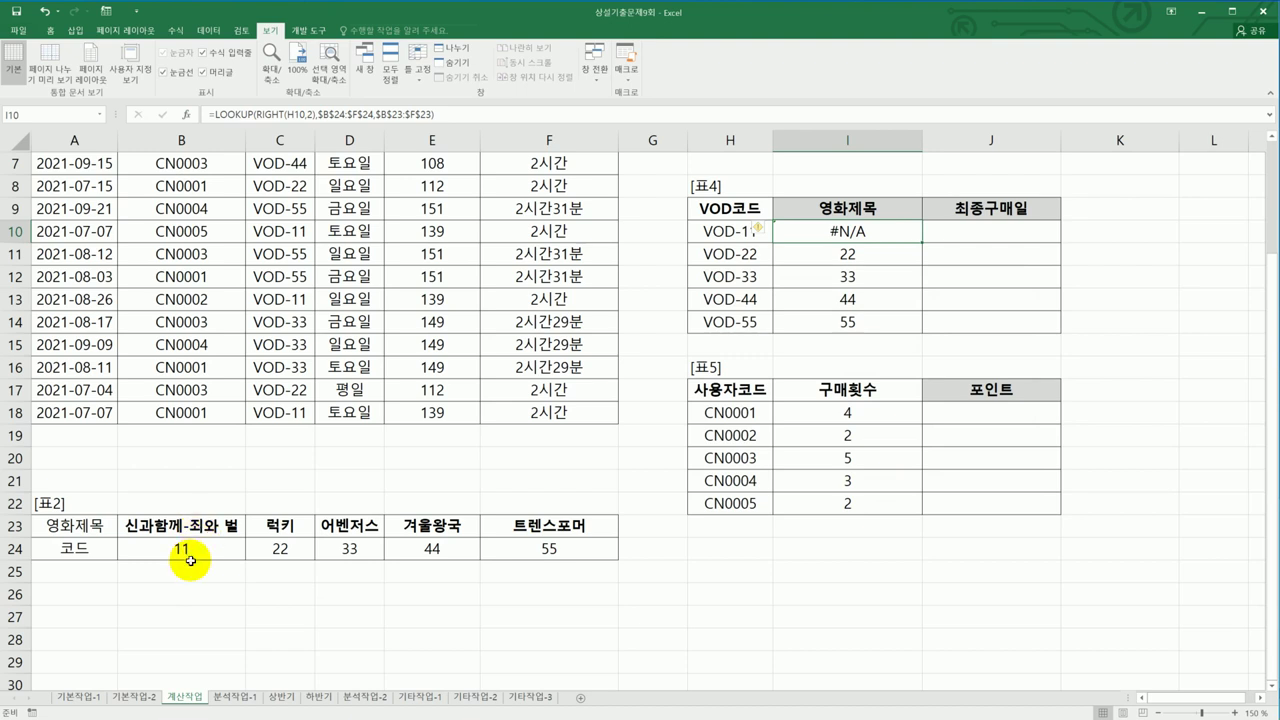
- Fill I10's LOOKUP formula down to I14 and check the codes in B24:F24
left_click_drag(698, 232, 709, 318)
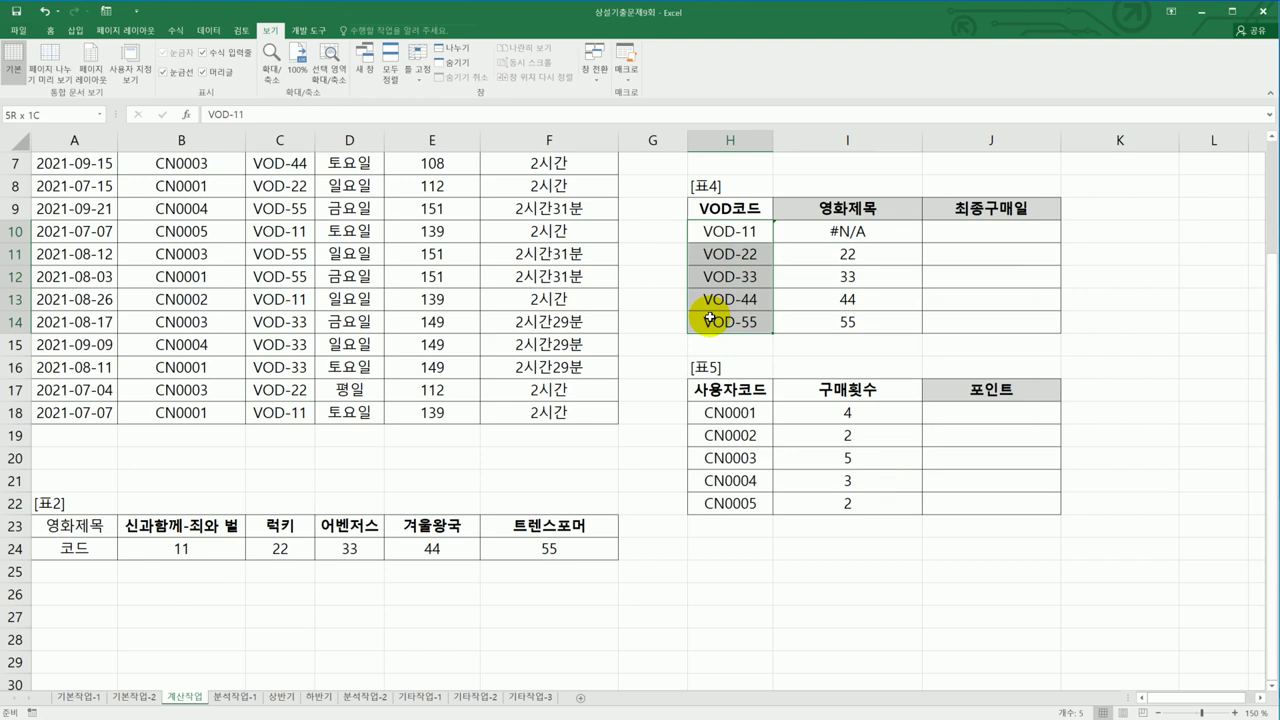
left_click(890, 232)
left_click_drag(922, 241, 897, 323)
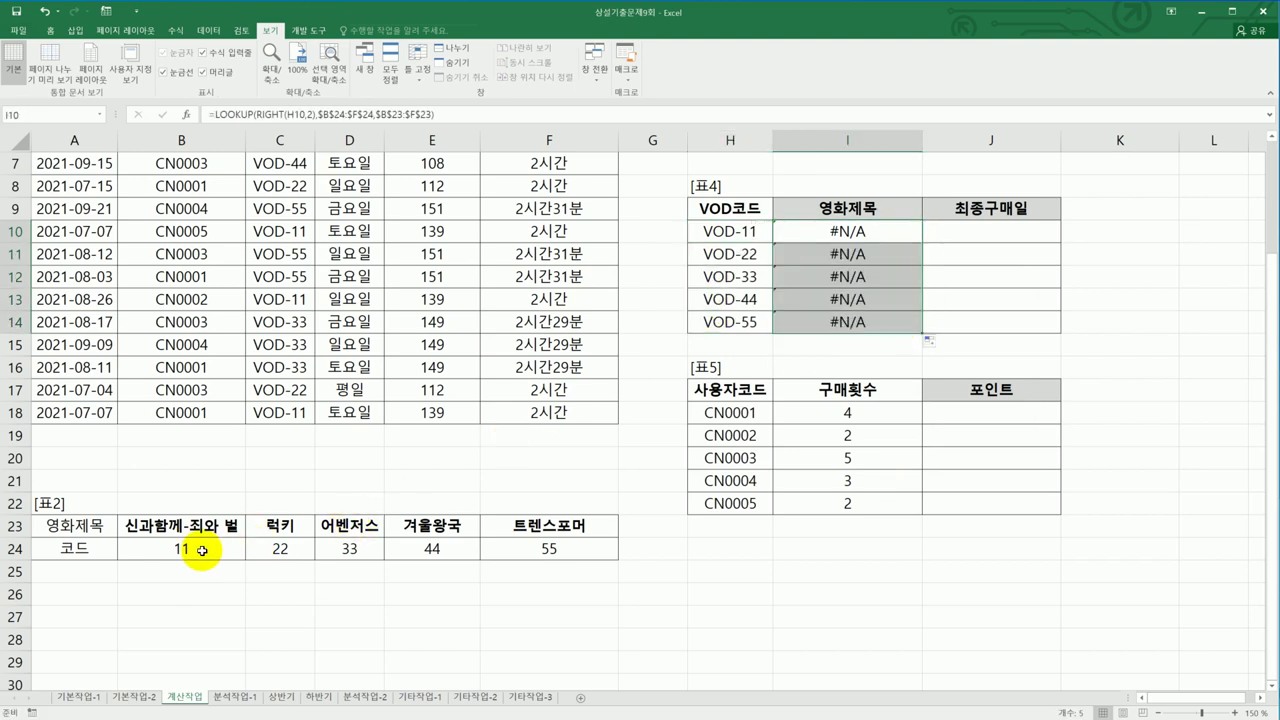
left_click_drag(203, 550, 564, 550)
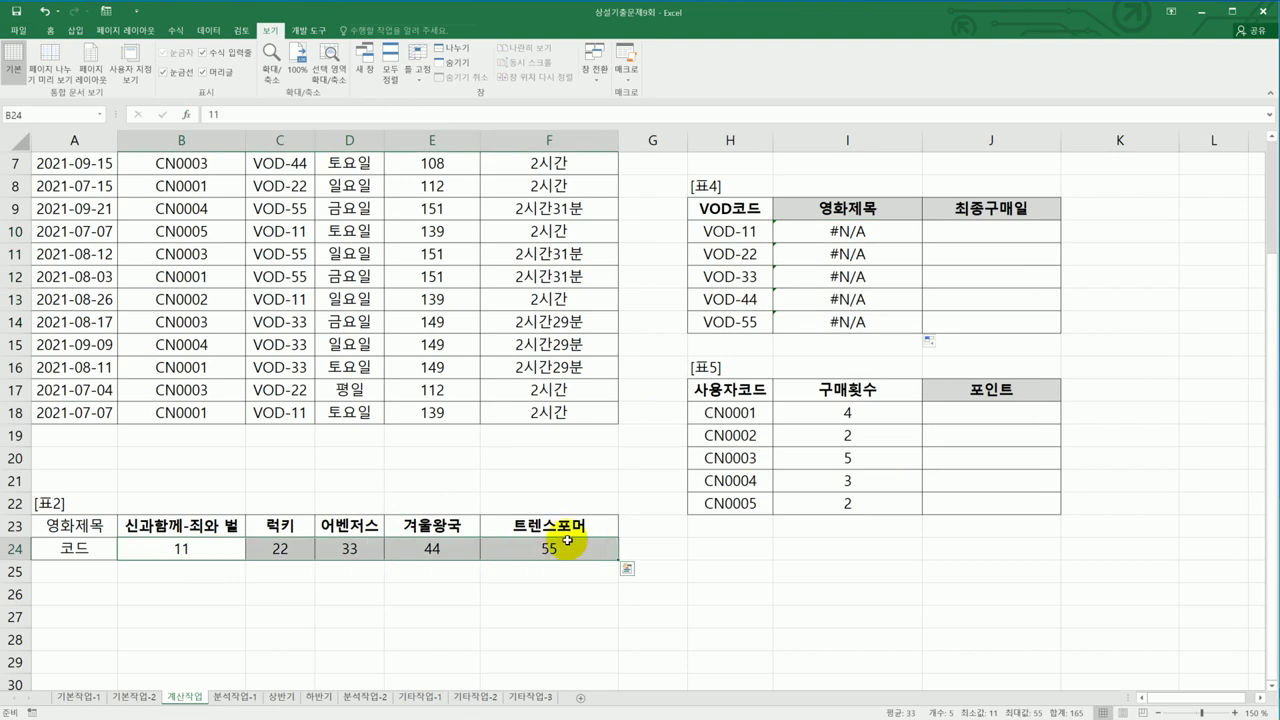
- Multiply the RIGHT result by 1 in I10, making it =LOOKUP(RIGHT(H10,2)*1,$B$24:$F$24,$B$23:$F$23), and fill it down to I14
left_click(832, 237)
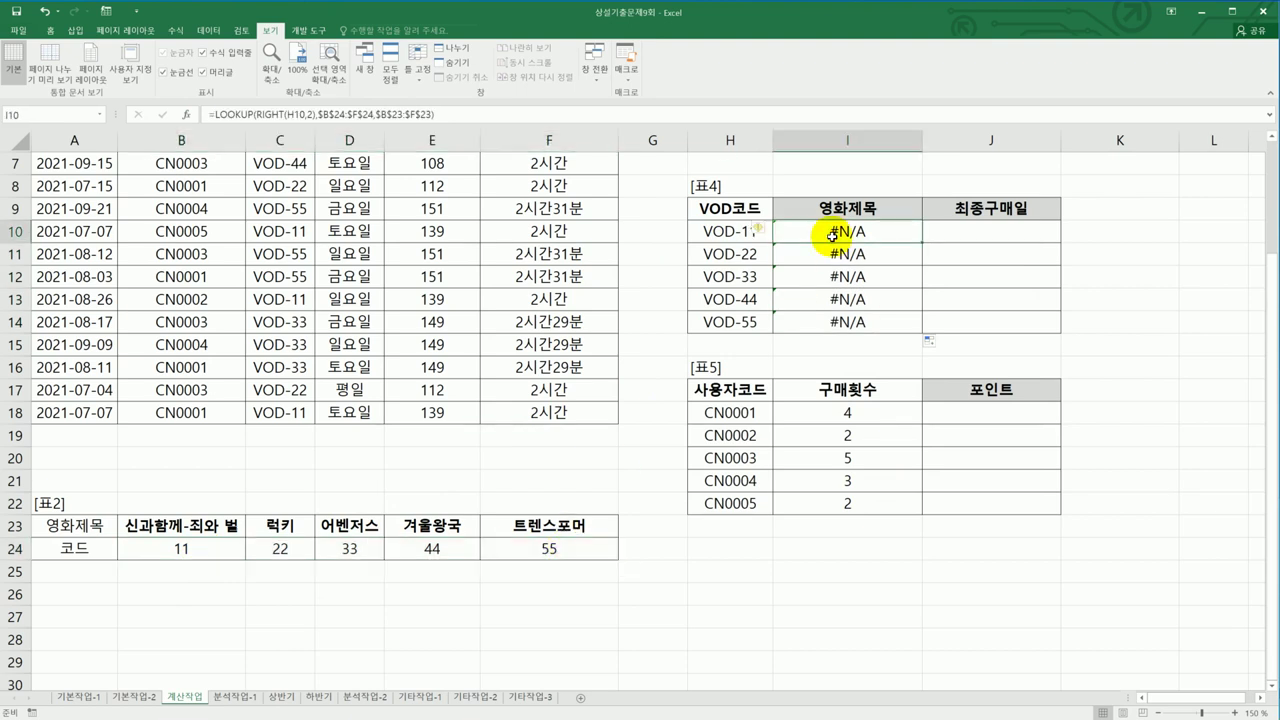
left_click(304, 115)
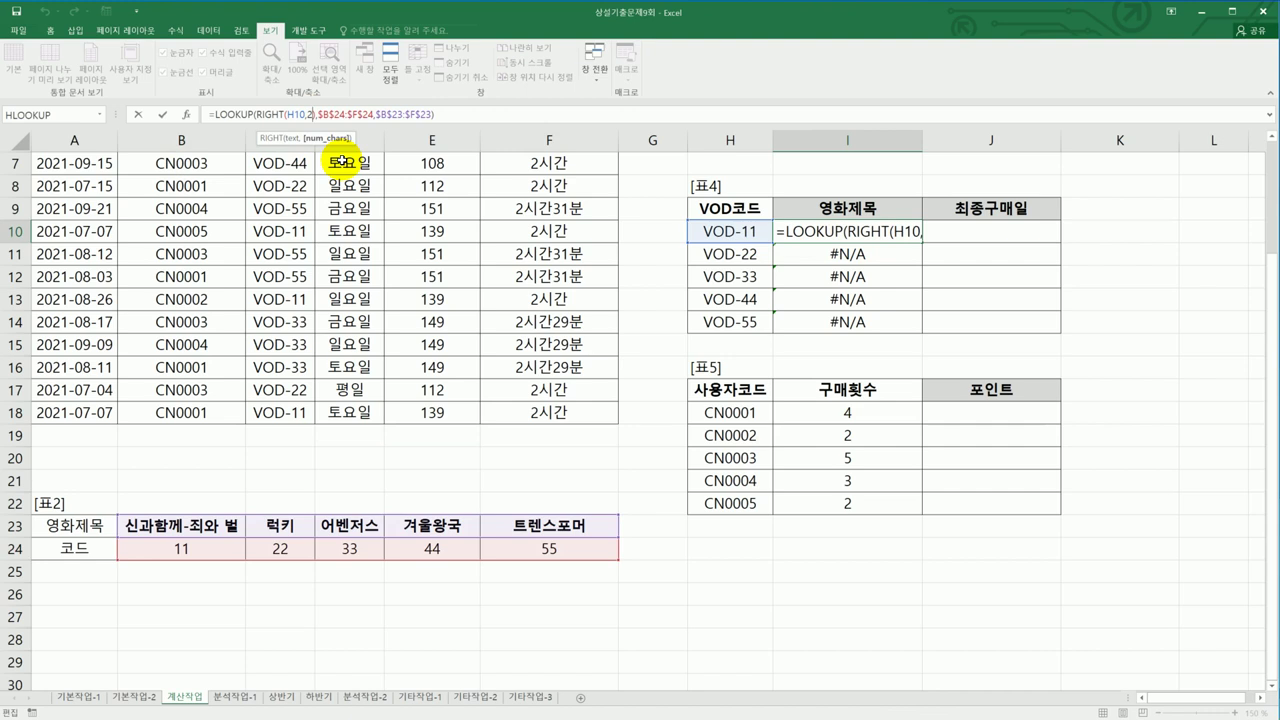
key("Right")
key("Right")
type("*1")
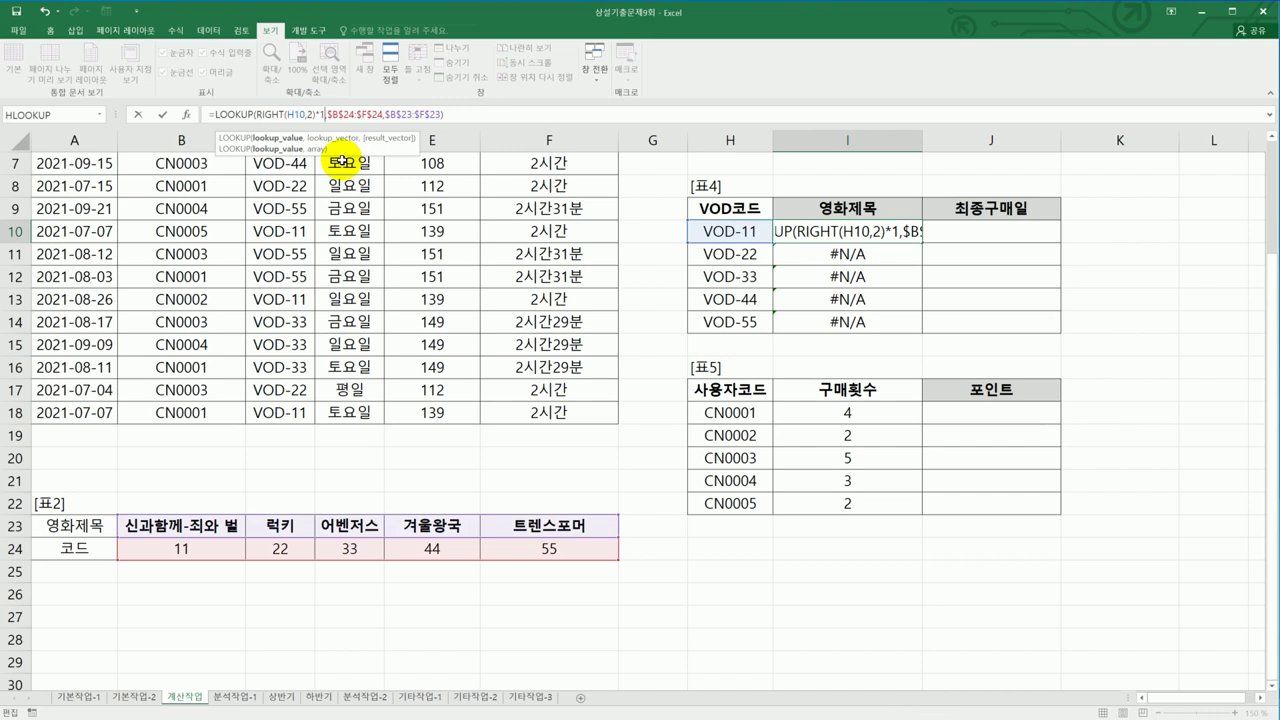
key("Return")
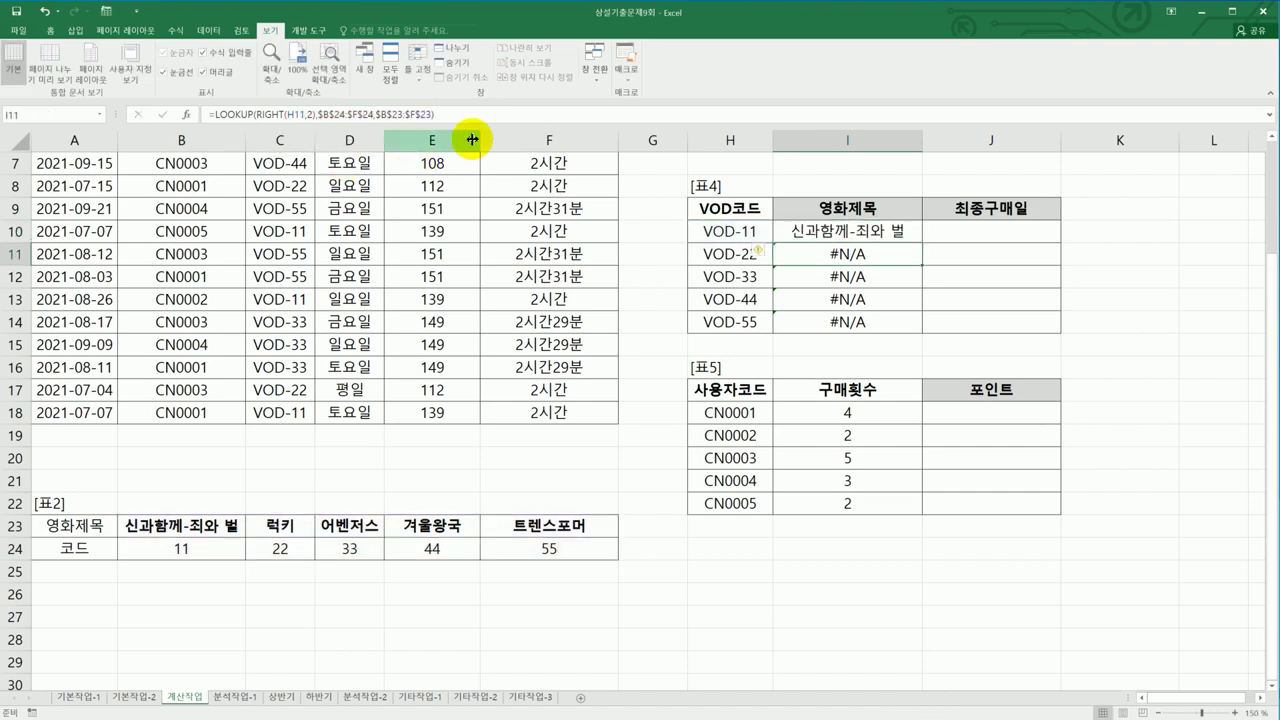
left_click(858, 234)
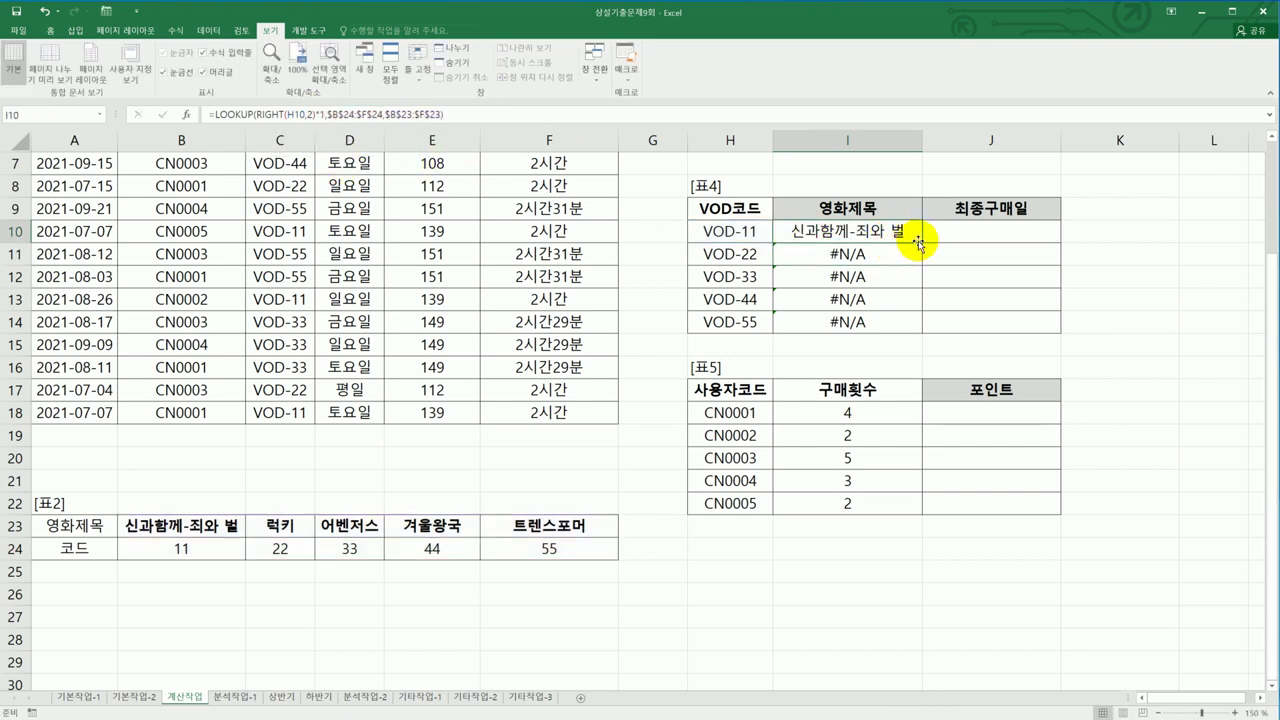
left_click_drag(922, 243, 909, 328)
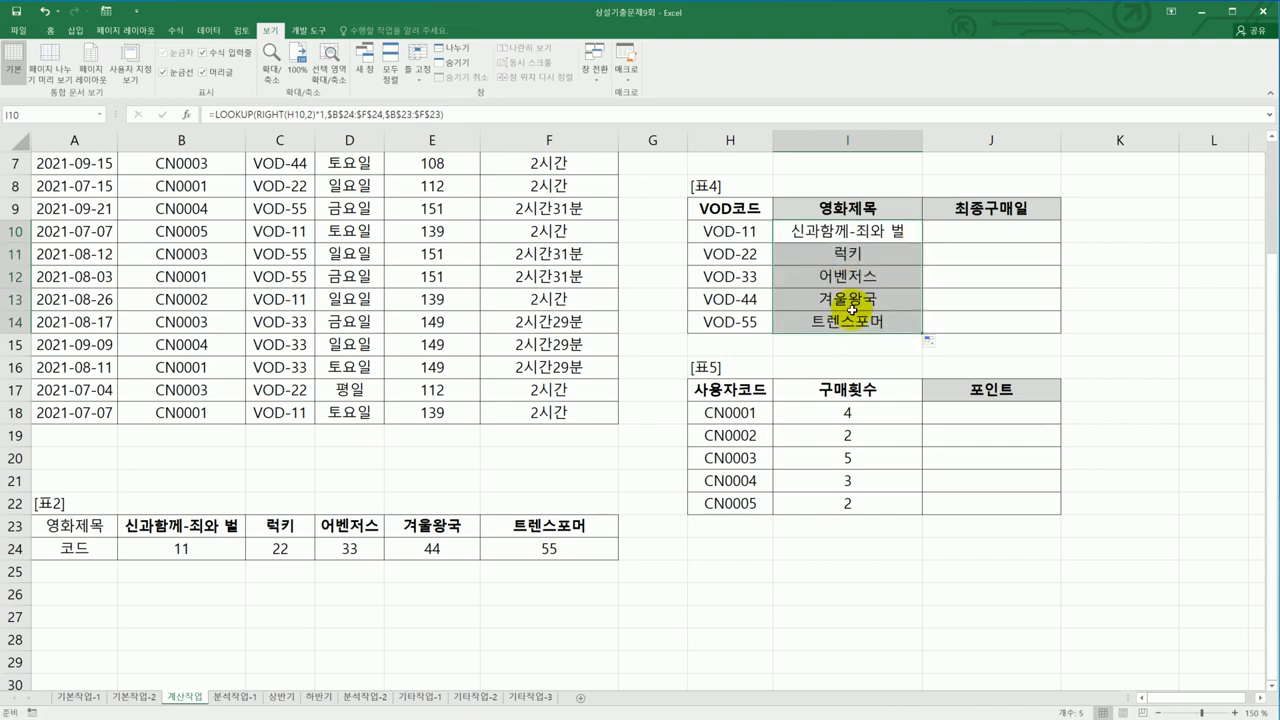
- Examine the code and title rows of [표2], and [표4]'s 최종구매일 cells and VOD codes against the purchases in [표1]
left_click_drag(190, 550, 528, 540)
left_click_drag(190, 525, 505, 525)
left_click_drag(215, 552, 500, 554)
left_click_drag(209, 526, 530, 533)
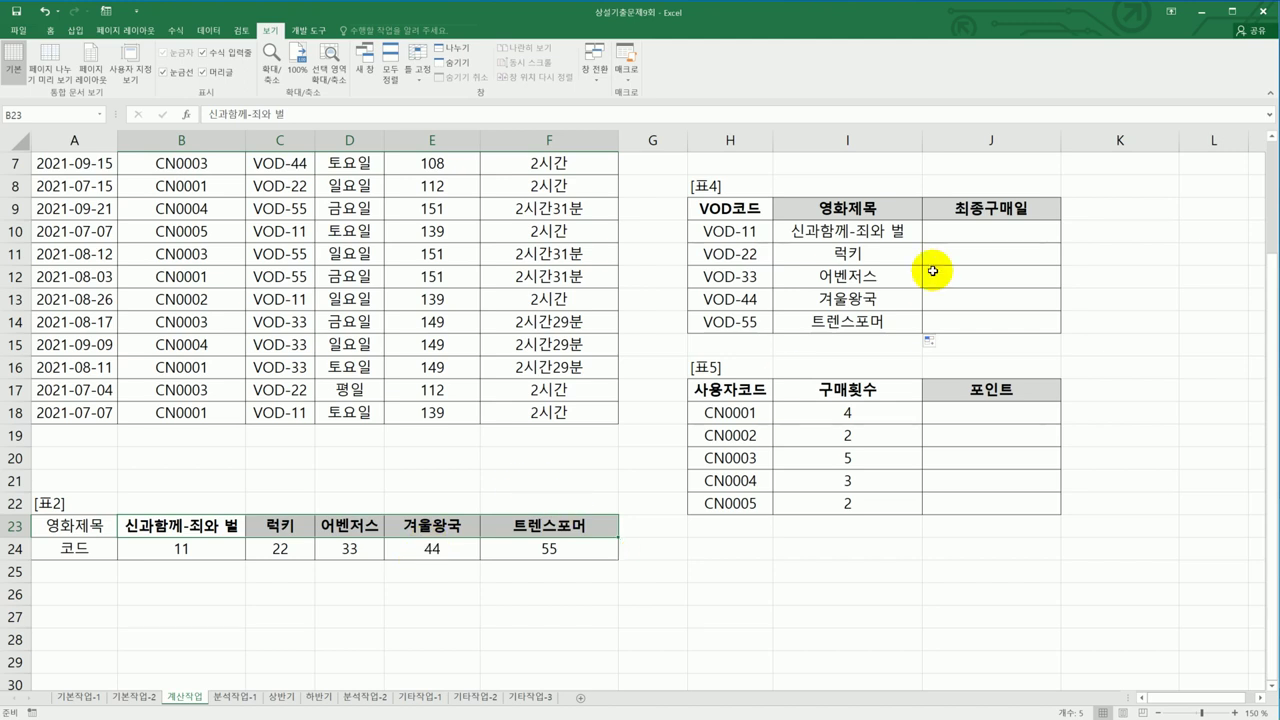
left_click(963, 231)
left_click_drag(963, 231, 963, 314)
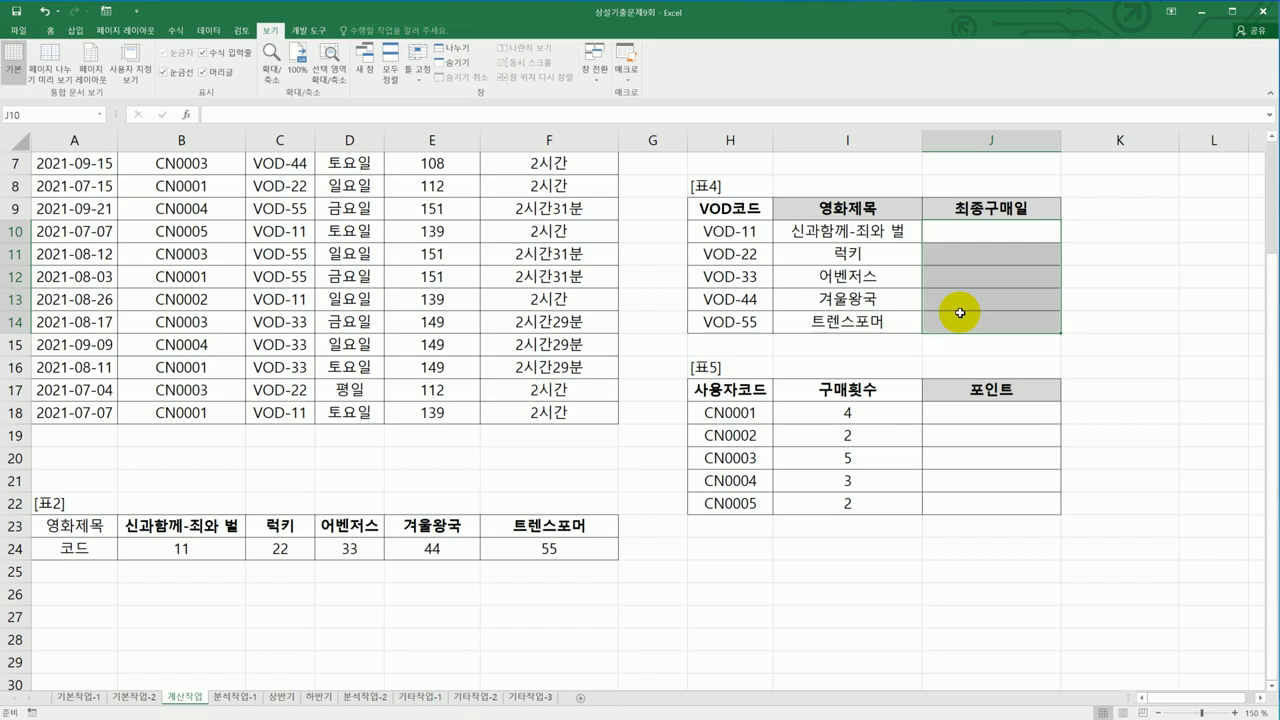
scroll(960, 313, "up", 2)
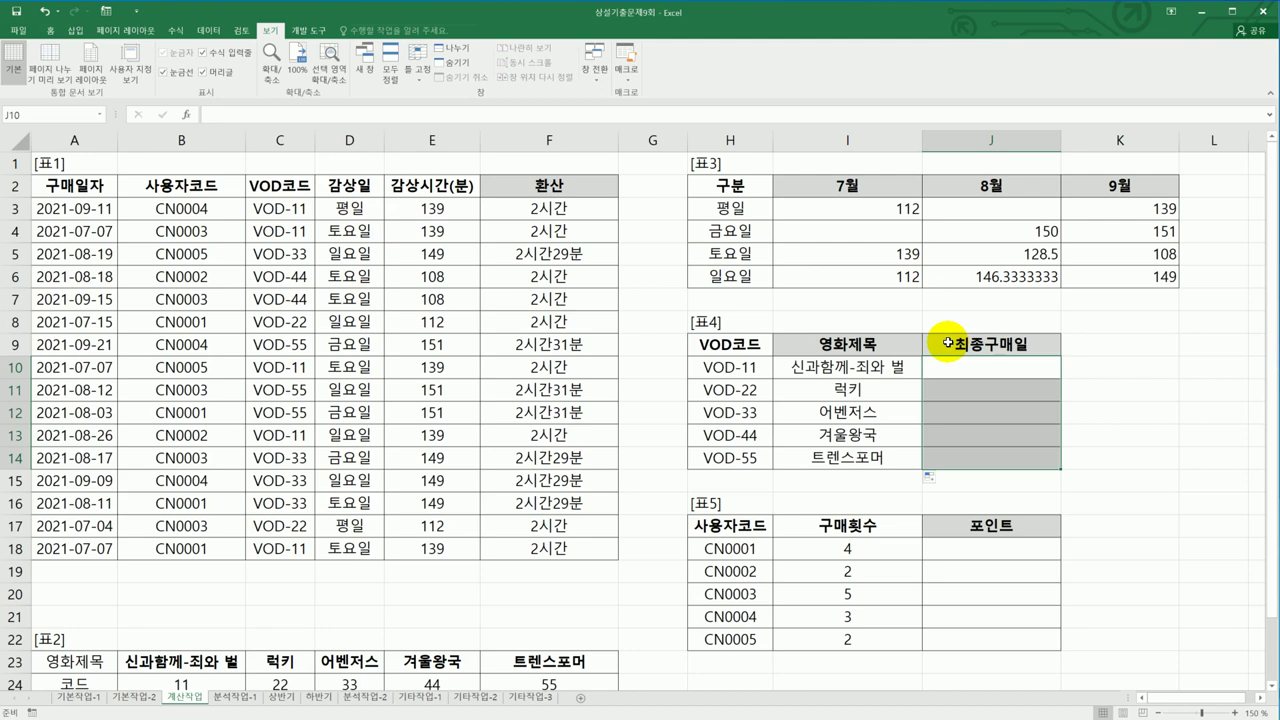
left_click(994, 366)
left_click(737, 367)
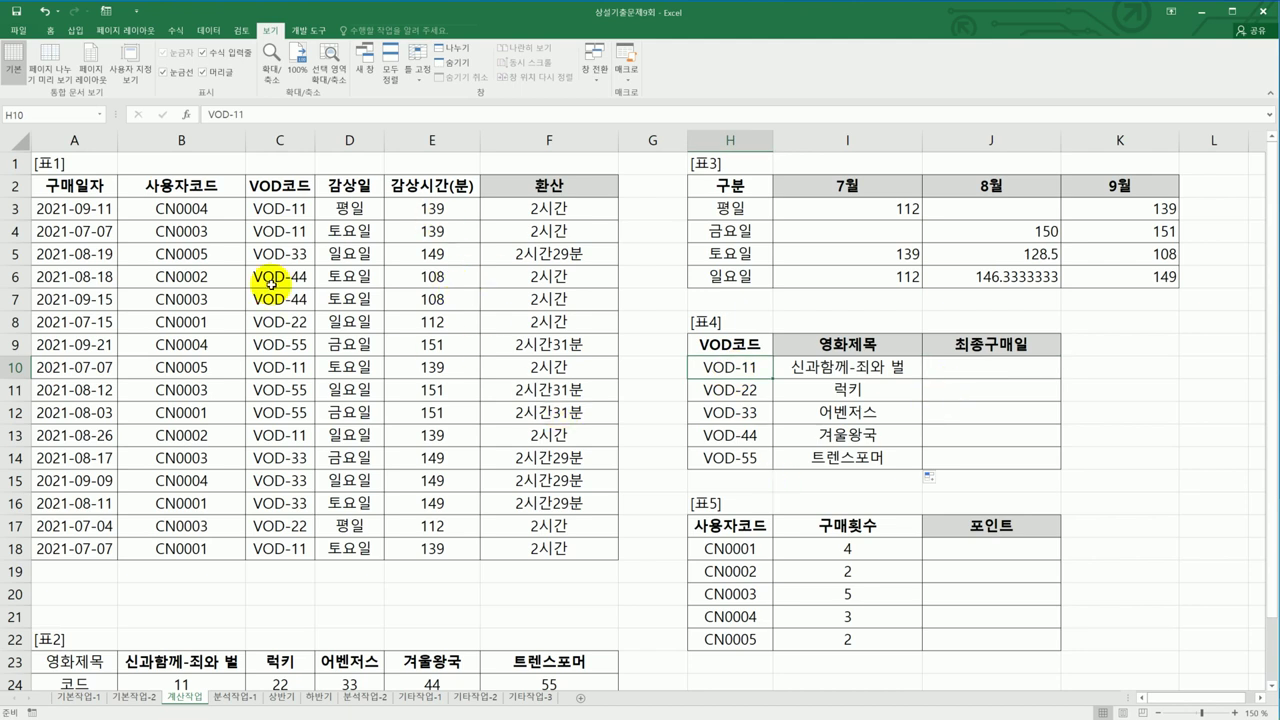
- Write the formula =MAX(IF($C$3:$C$18=H10,A3:A18)) in J10 of [표4]'s 최종구매일 column, leaving it open for editing
left_click(1001, 372)
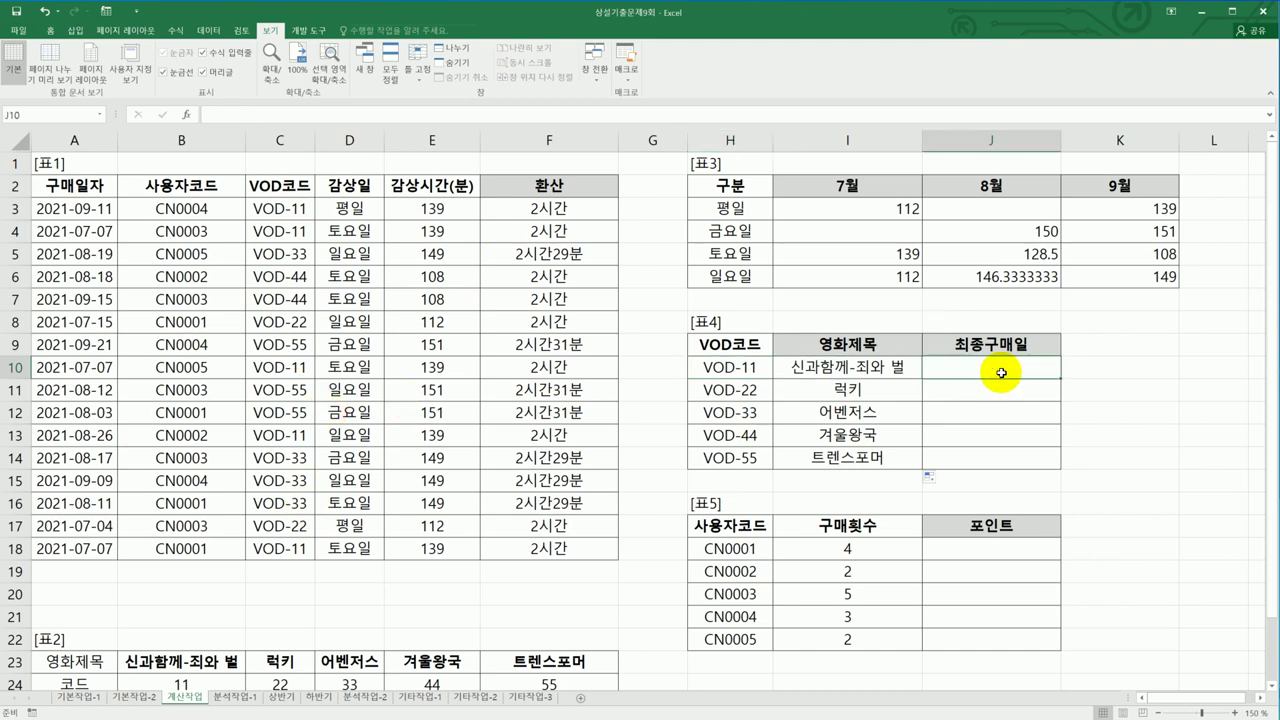
type("=max(")
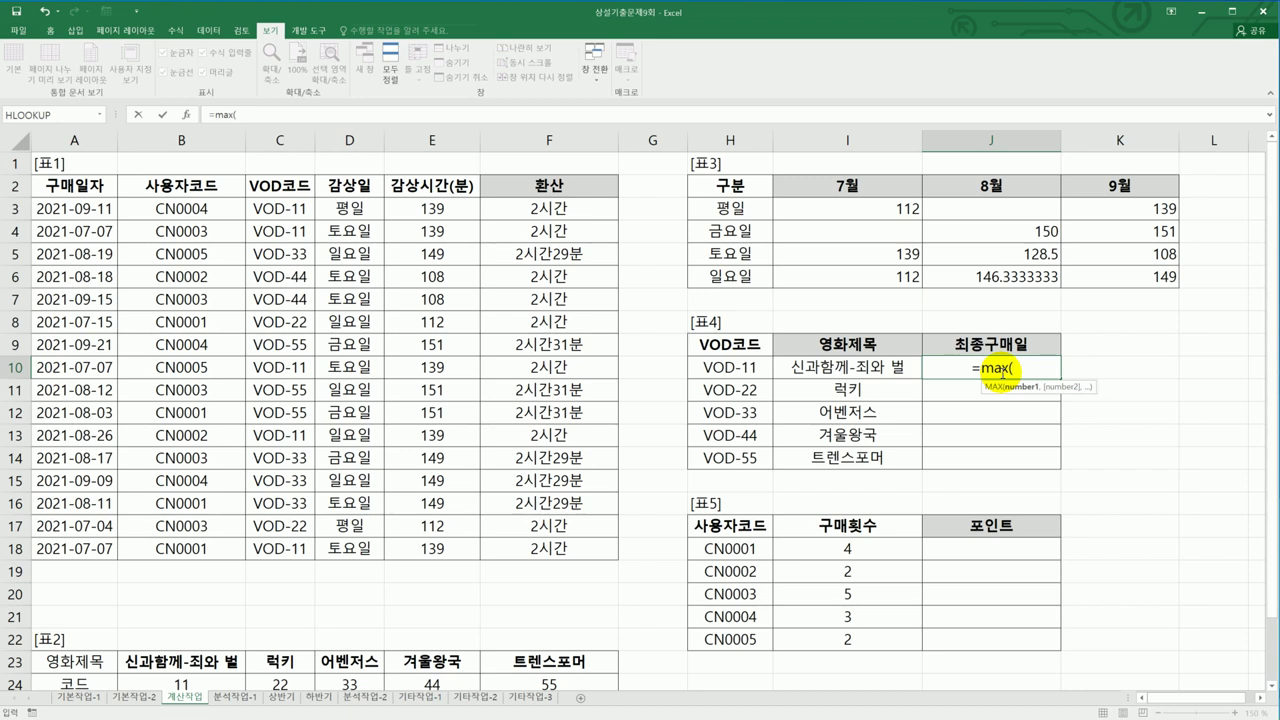
type("if(")
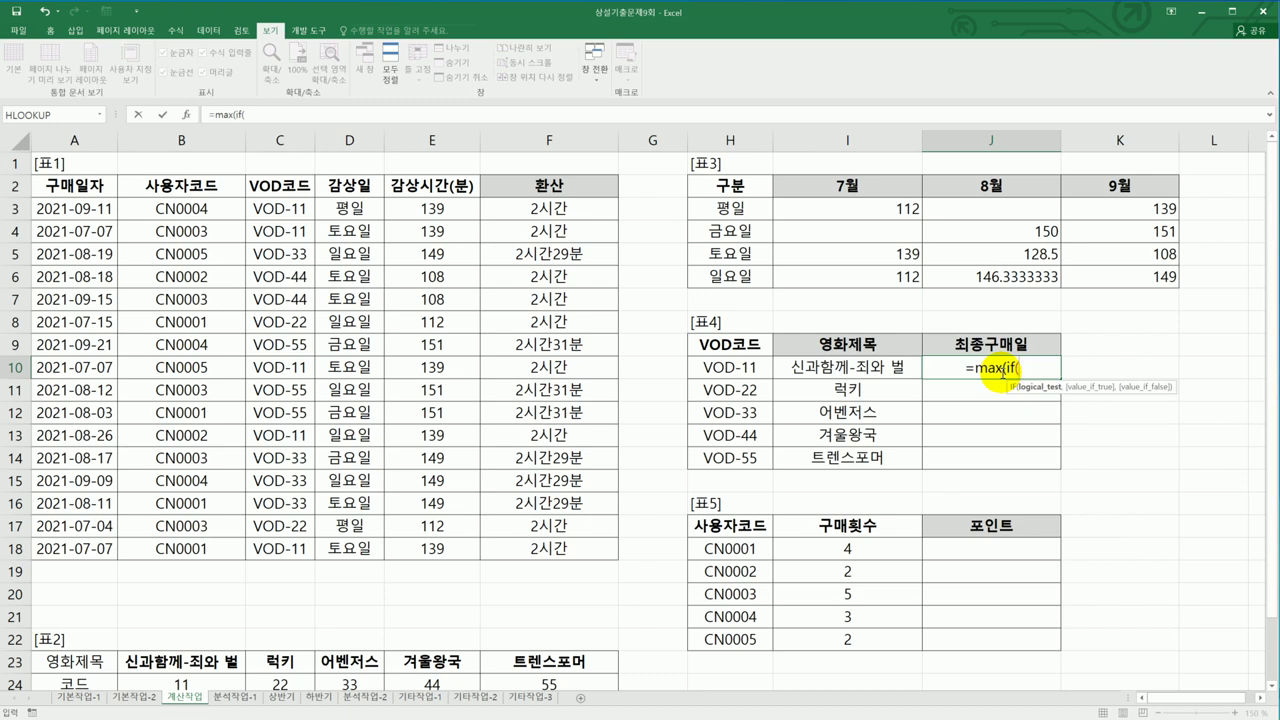
left_click_drag(300, 208, 298, 548)
key("F4")
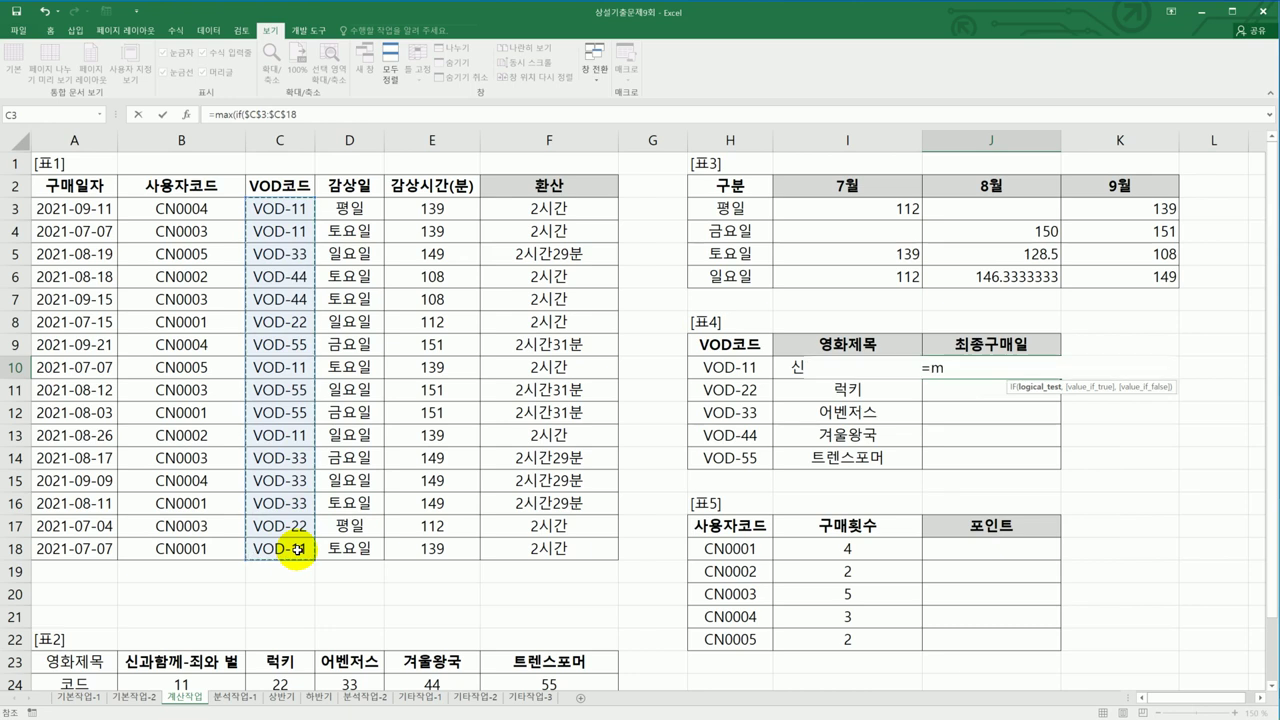
type("=")
left_click(706, 363)
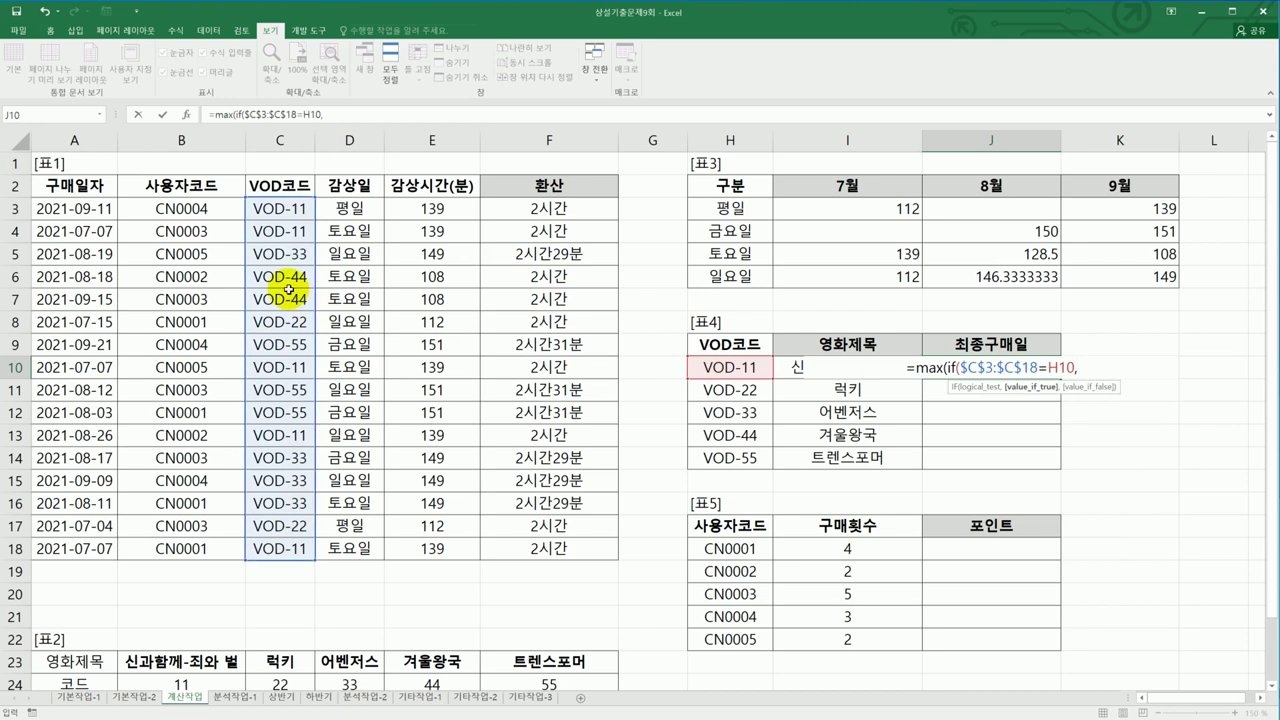
left_click_drag(86, 205, 108, 549)
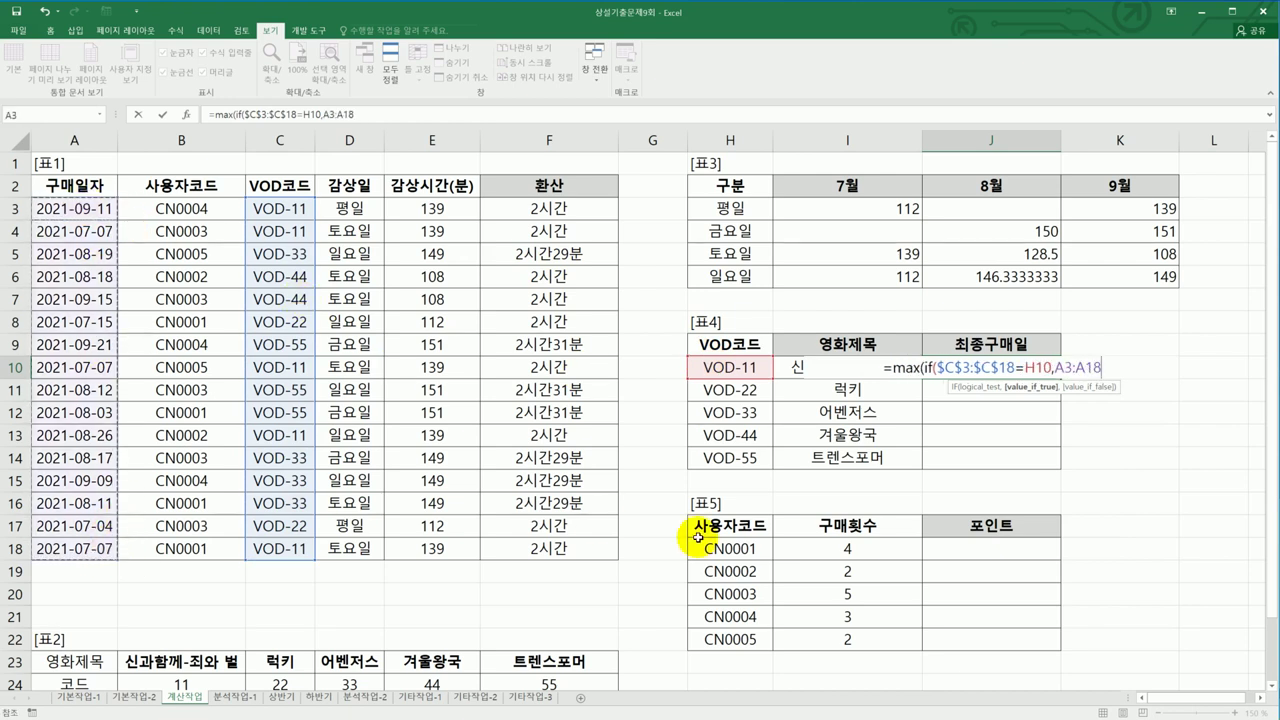
type(")")
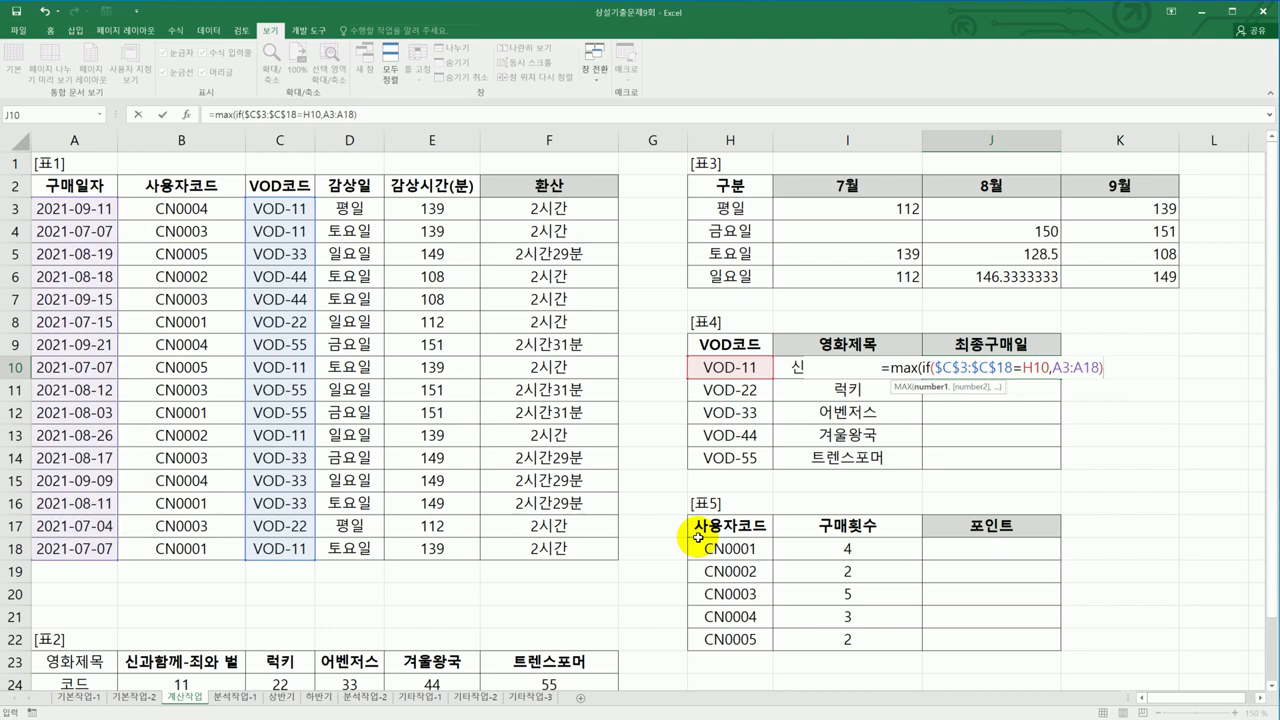
type(")")
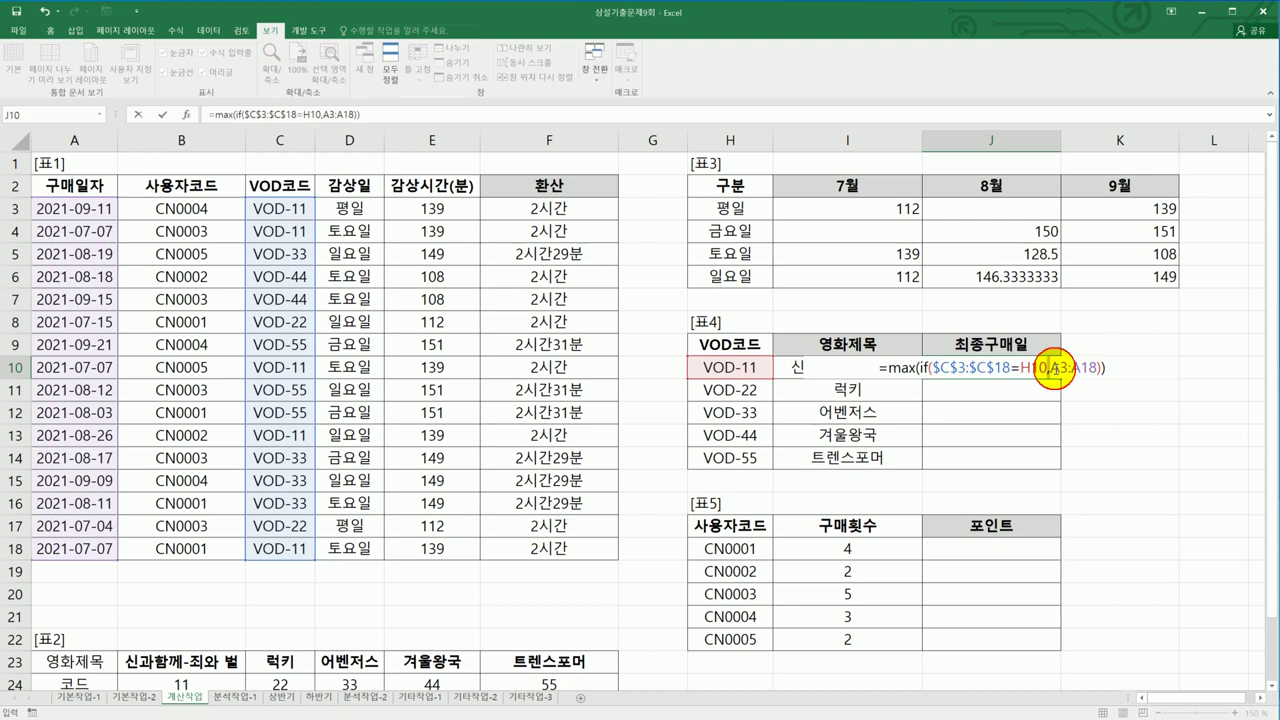
- Make the date range absolute as $A$3:$A$18, enter J10 as an array formula, and fill it down to J14
left_click(1061, 368)
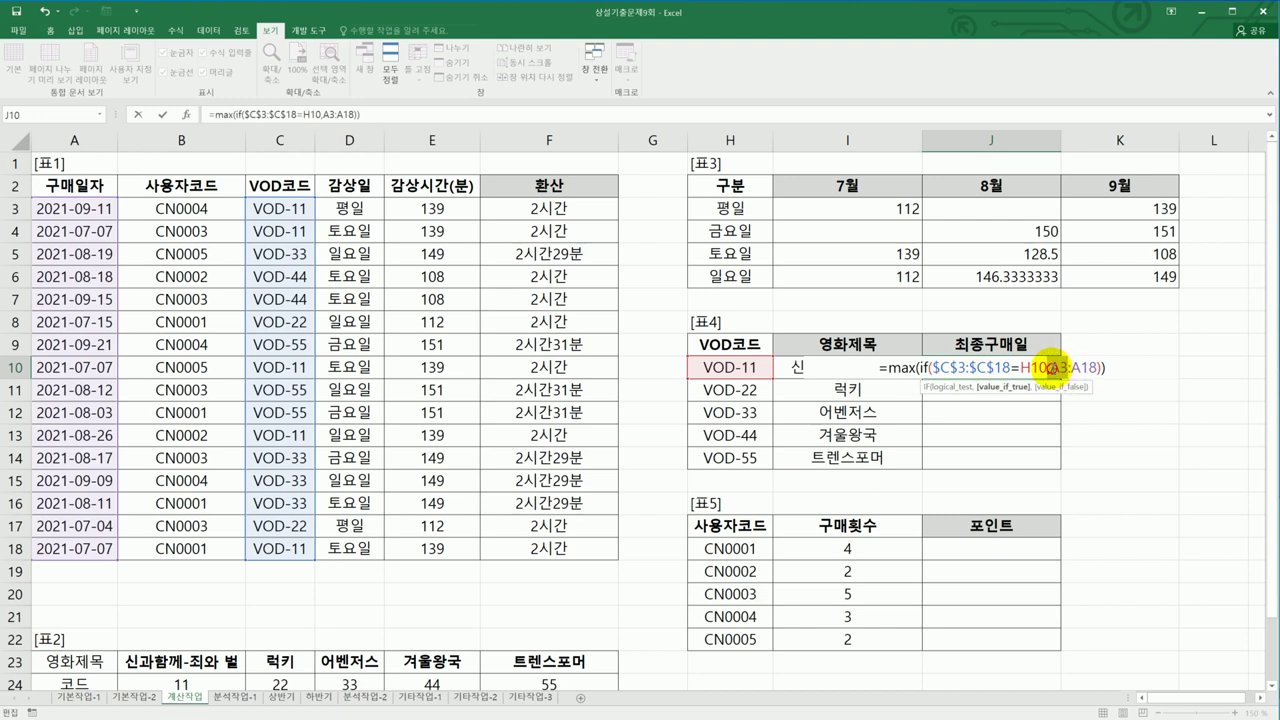
left_click_drag(1050, 368, 1088, 368)
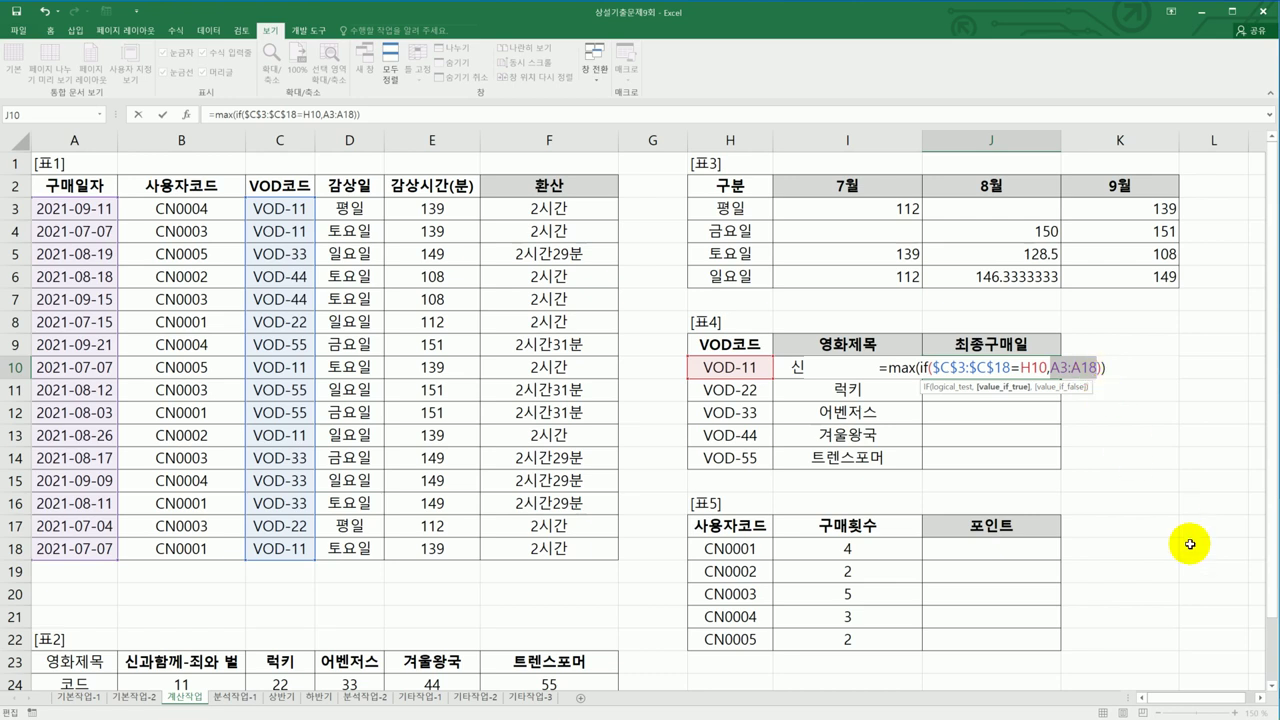
key("F4")
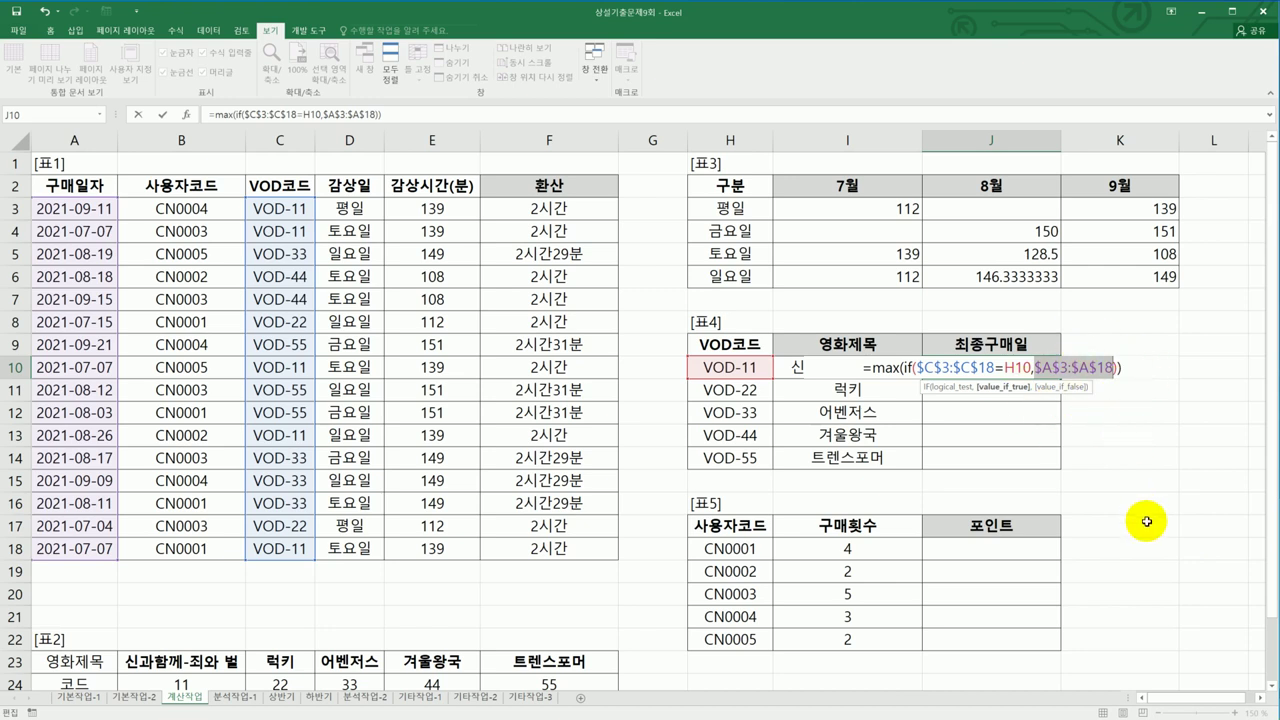
key("End")
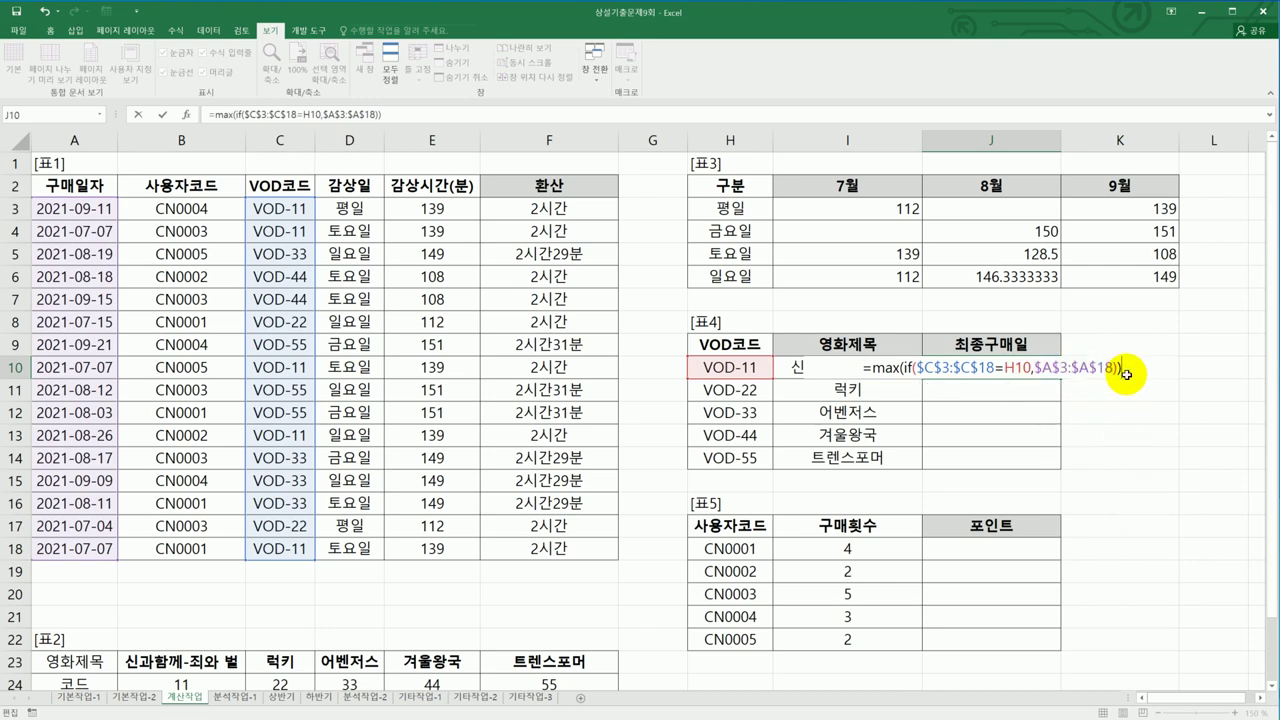
key("ctrl+shift+Return")
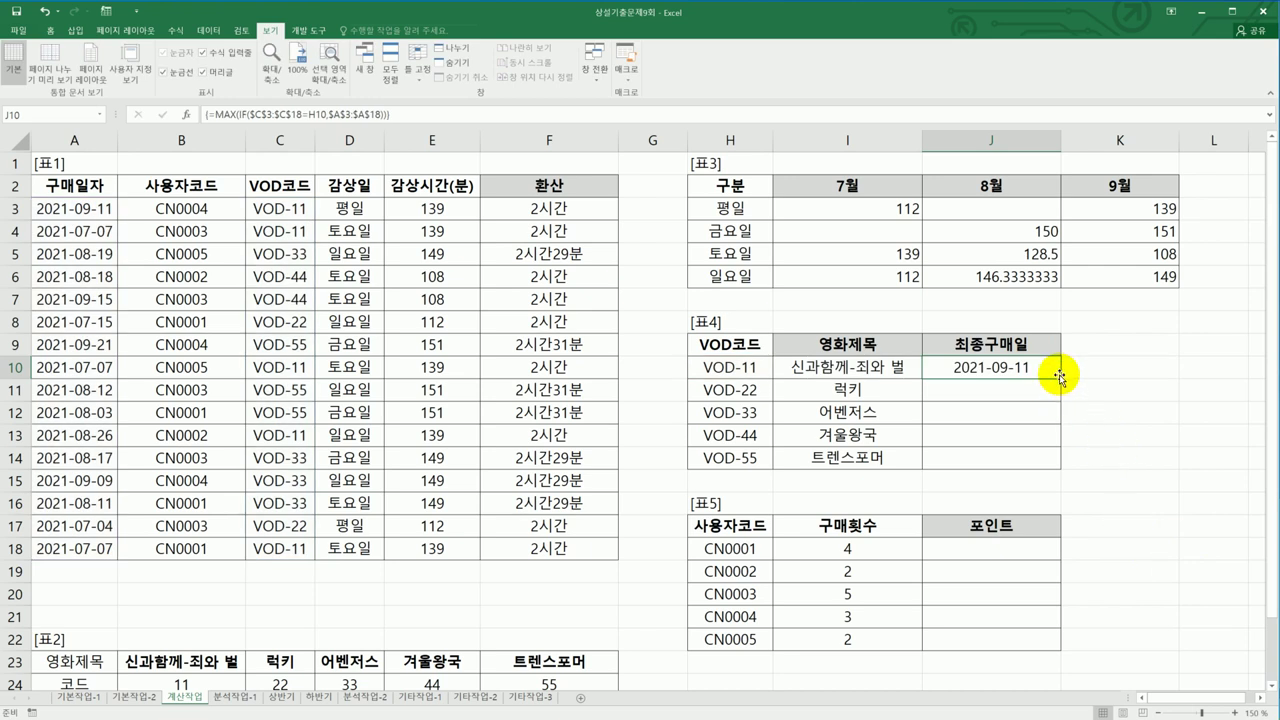
left_click_drag(1059, 377, 1051, 461)
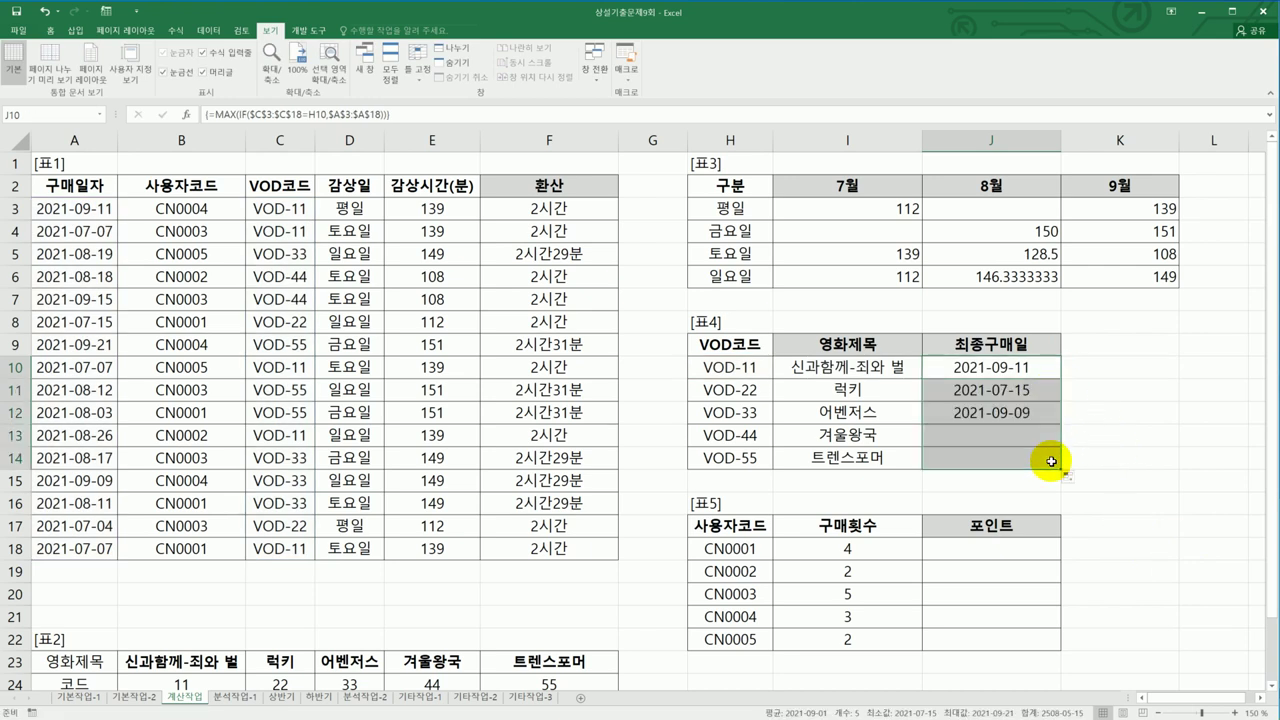
- Check the VOD-11 purchase rows in [표1] against [표4]'s last purchase date, and inspect the filled formula in J14
left_click(726, 367)
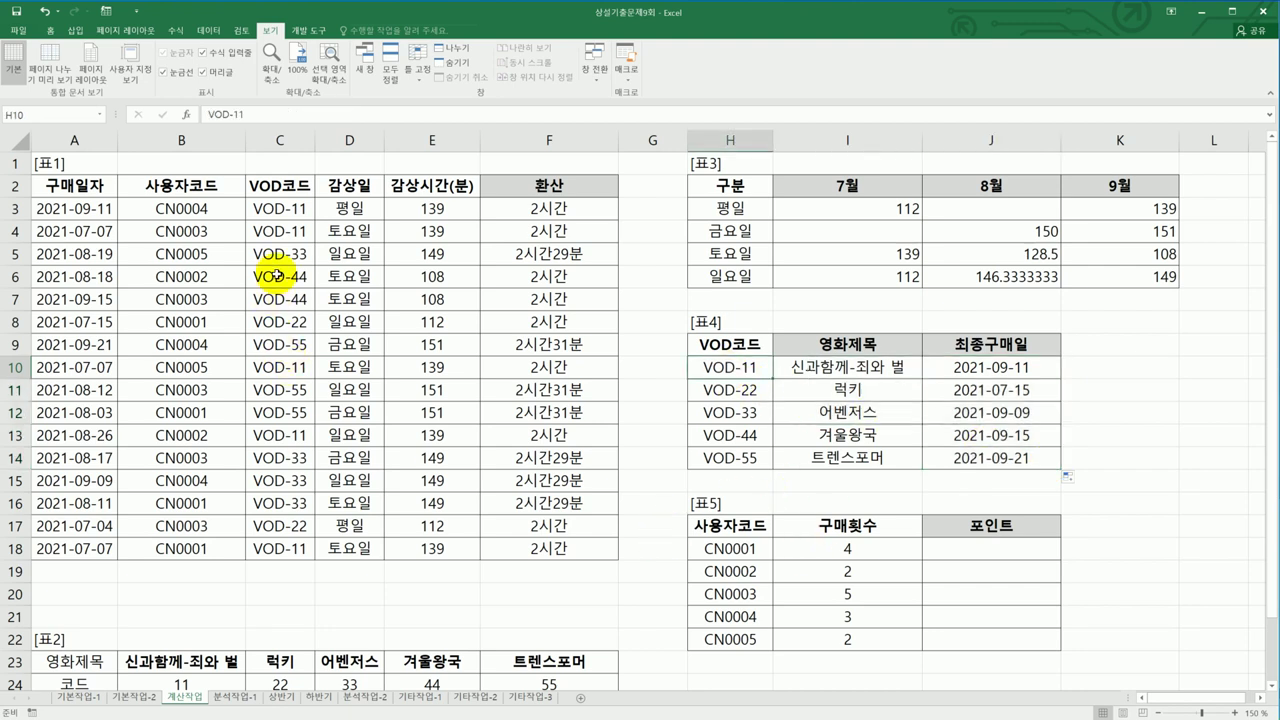
left_click_drag(106, 210, 276, 234)
left_click_drag(109, 367, 266, 369)
left_click_drag(100, 435, 266, 435)
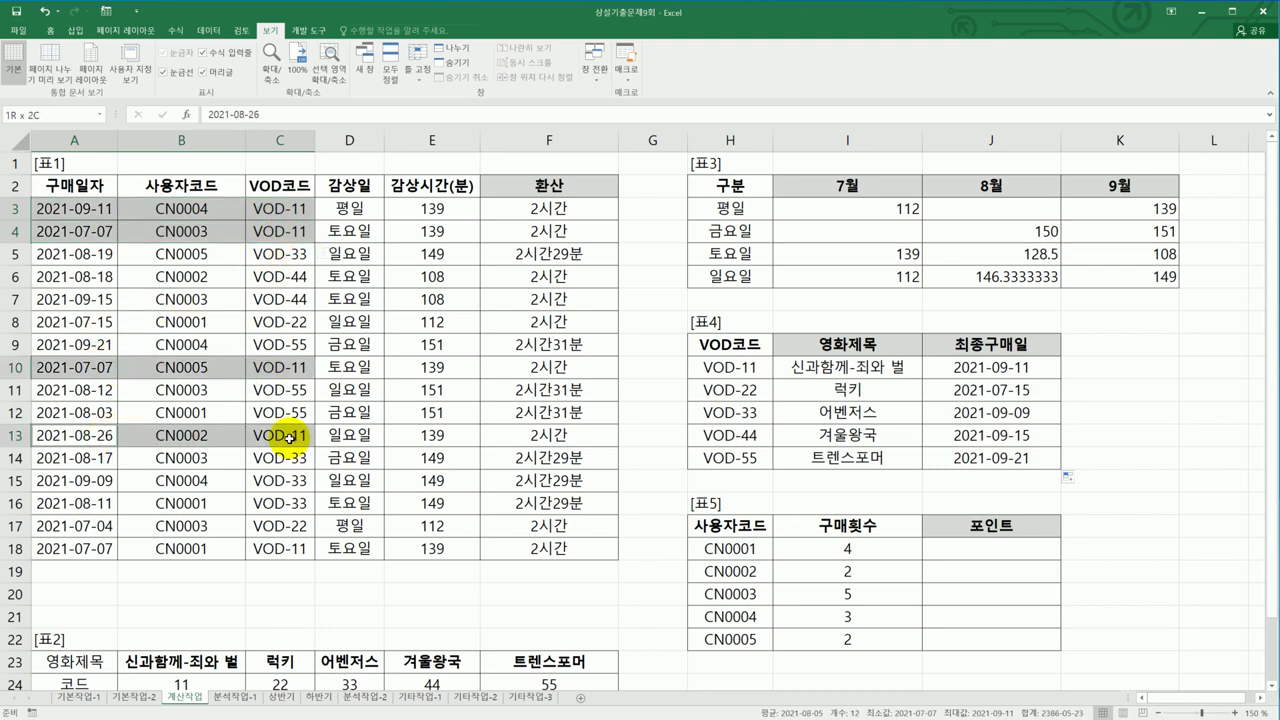
left_click_drag(78, 548, 264, 554)
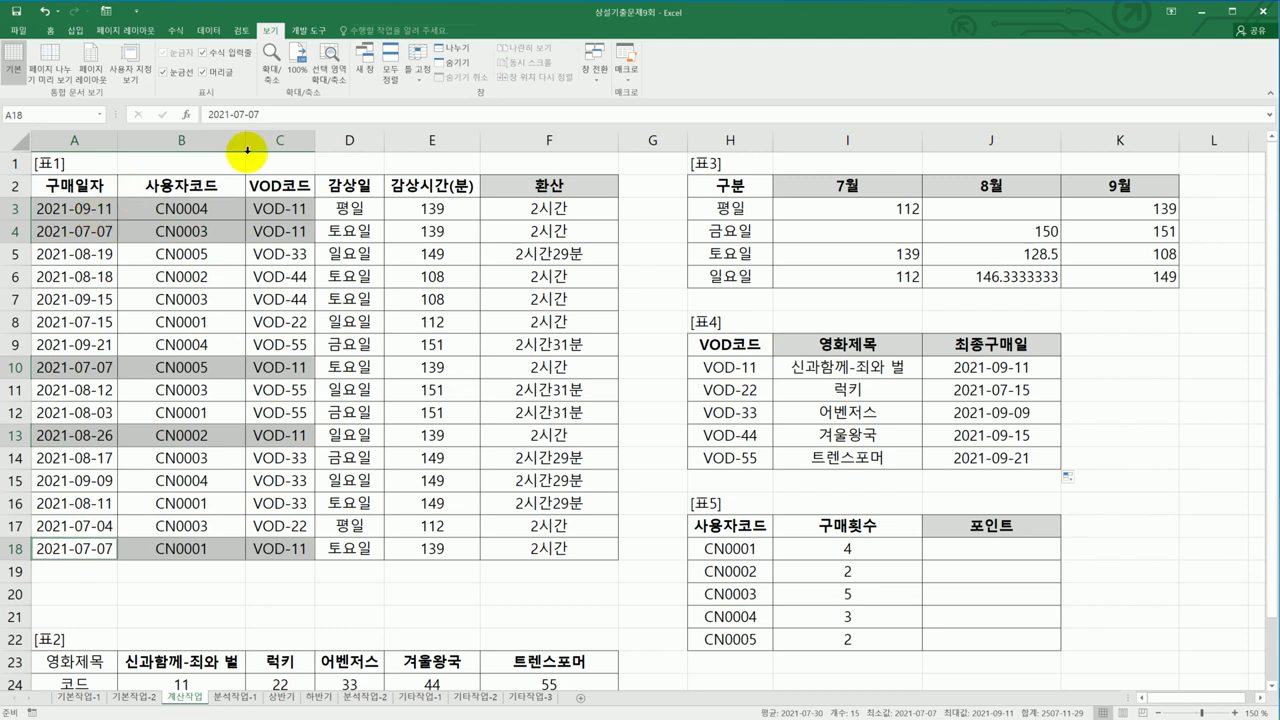
left_click(1016, 459)
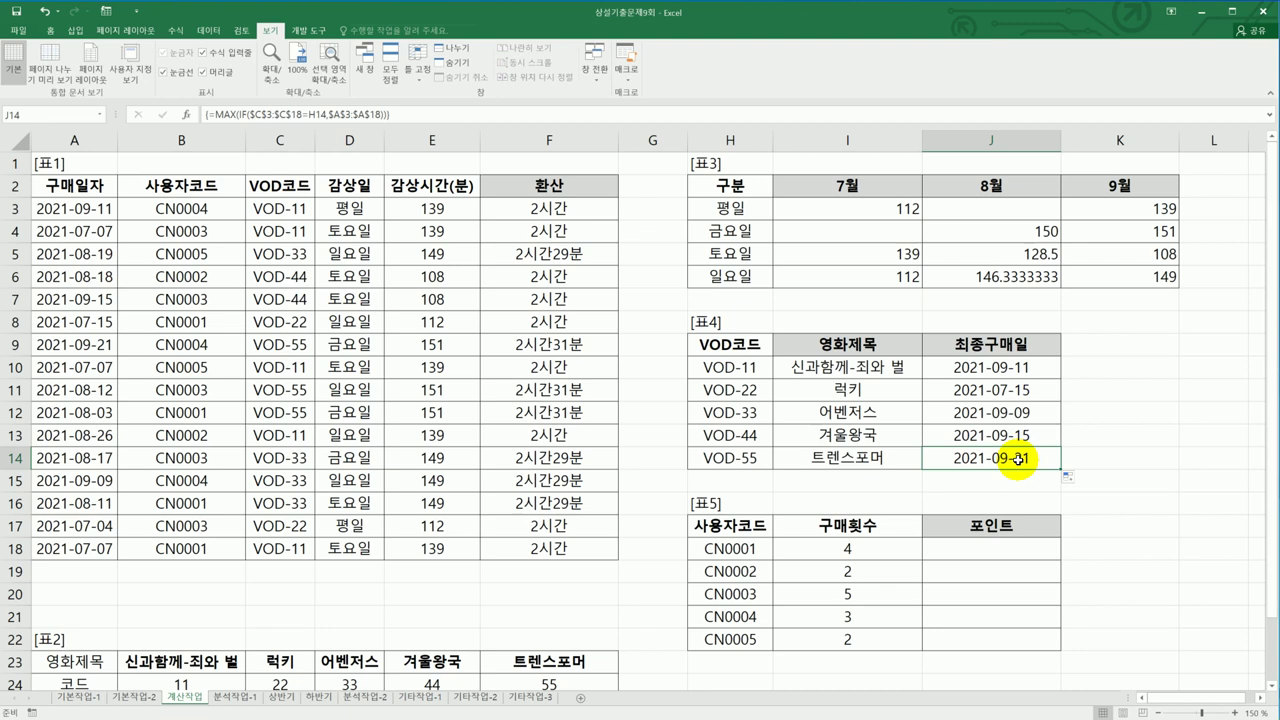
- Select J18 in [표5]'s 포인트 column, switch to the Visual Basic editor, and insert a new module
left_click(967, 554)
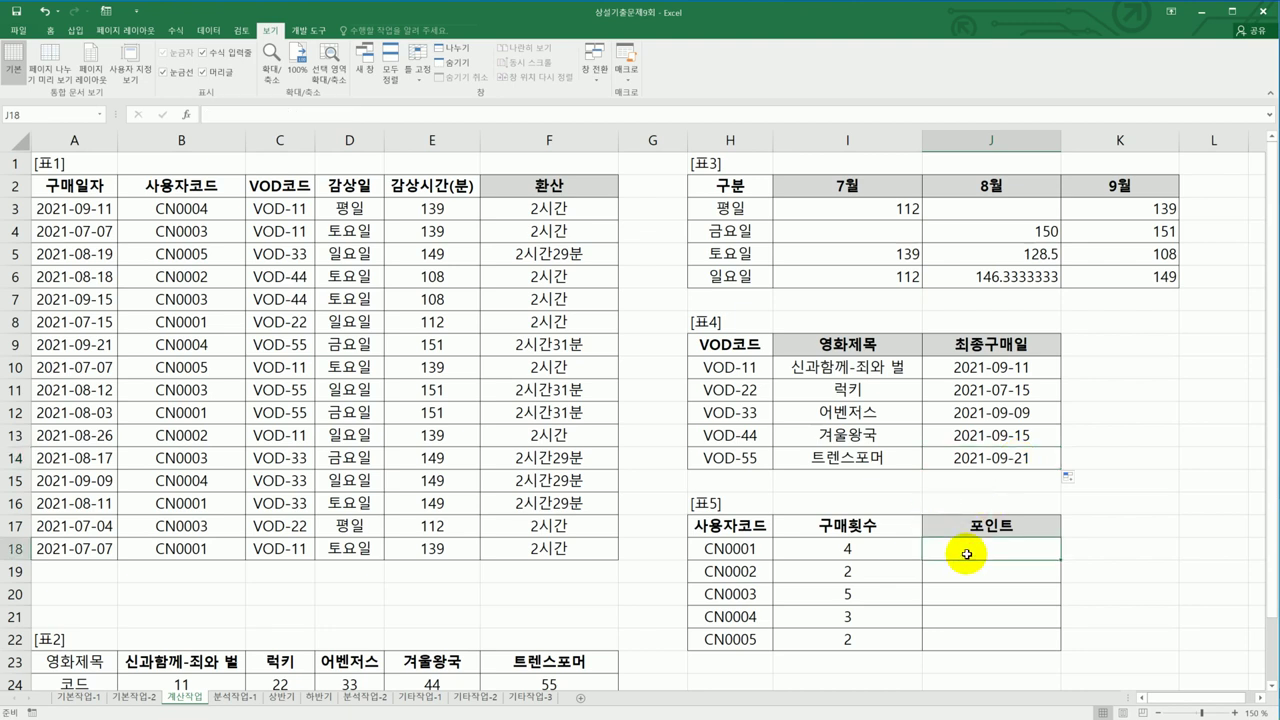
left_click(305, 30)
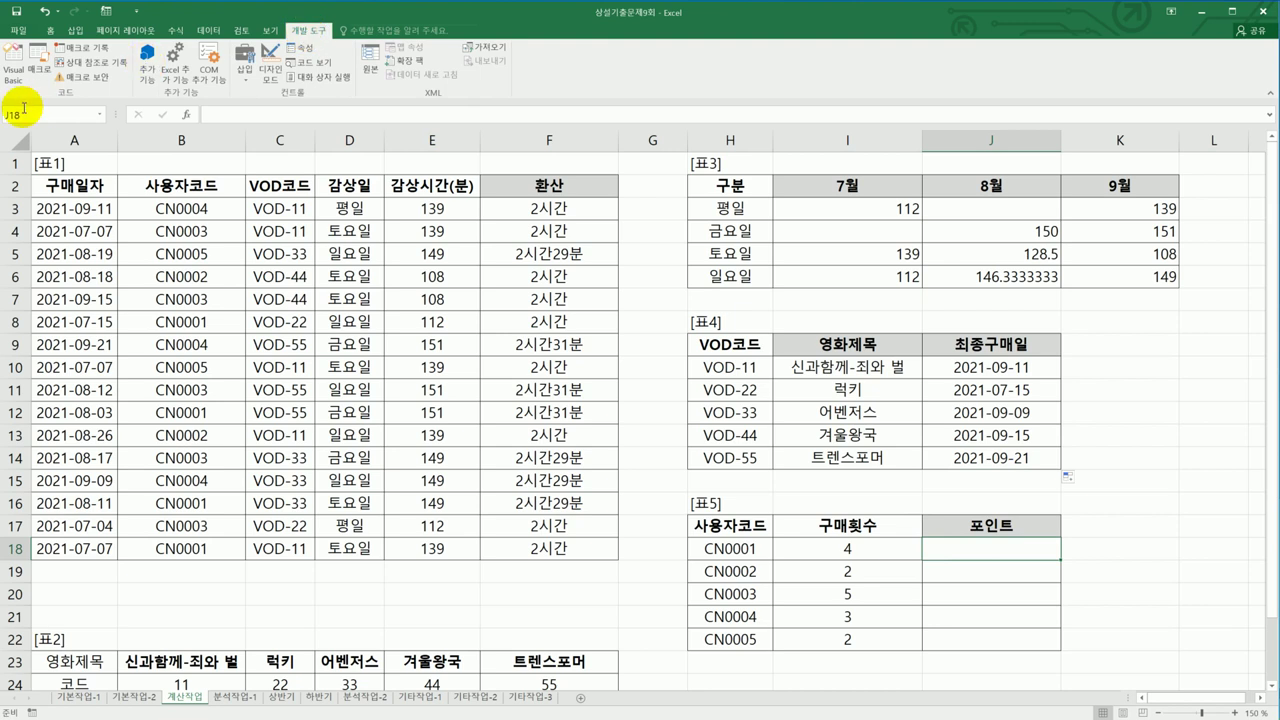
left_click(13, 68)
left_click_drag(391, 29, 1054, 172)
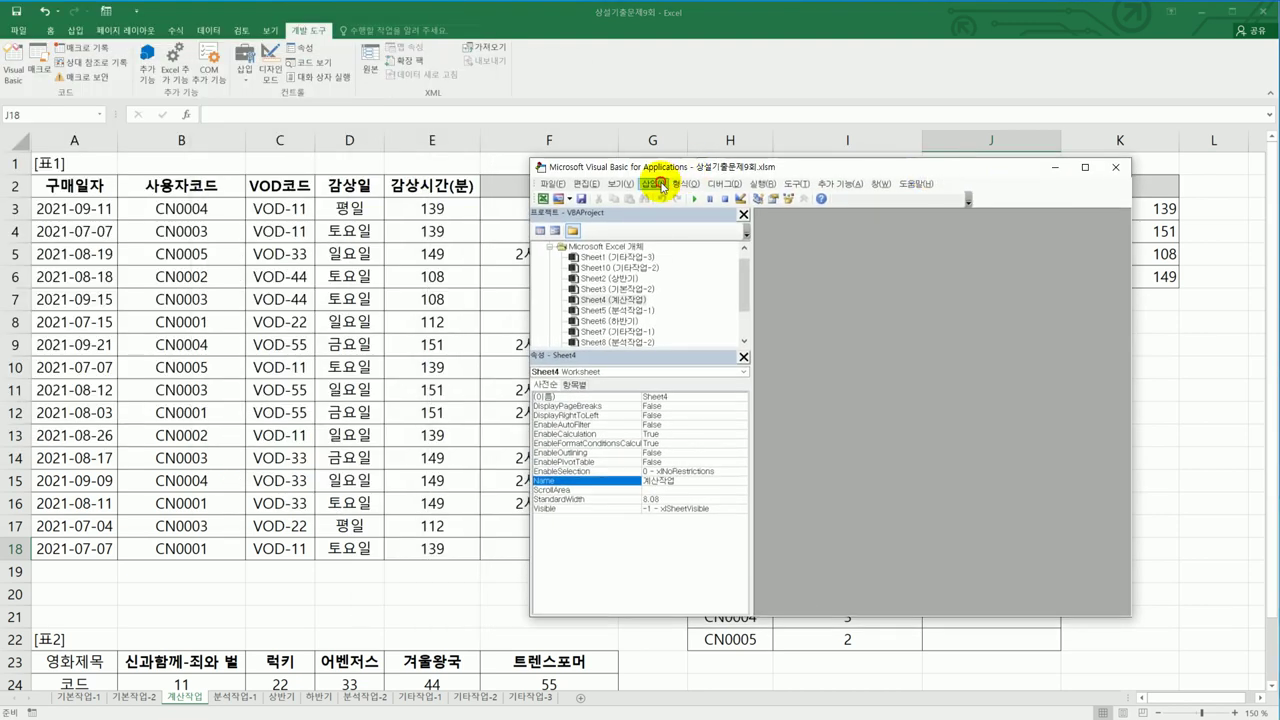
left_click(661, 187)
left_click(610, 223)
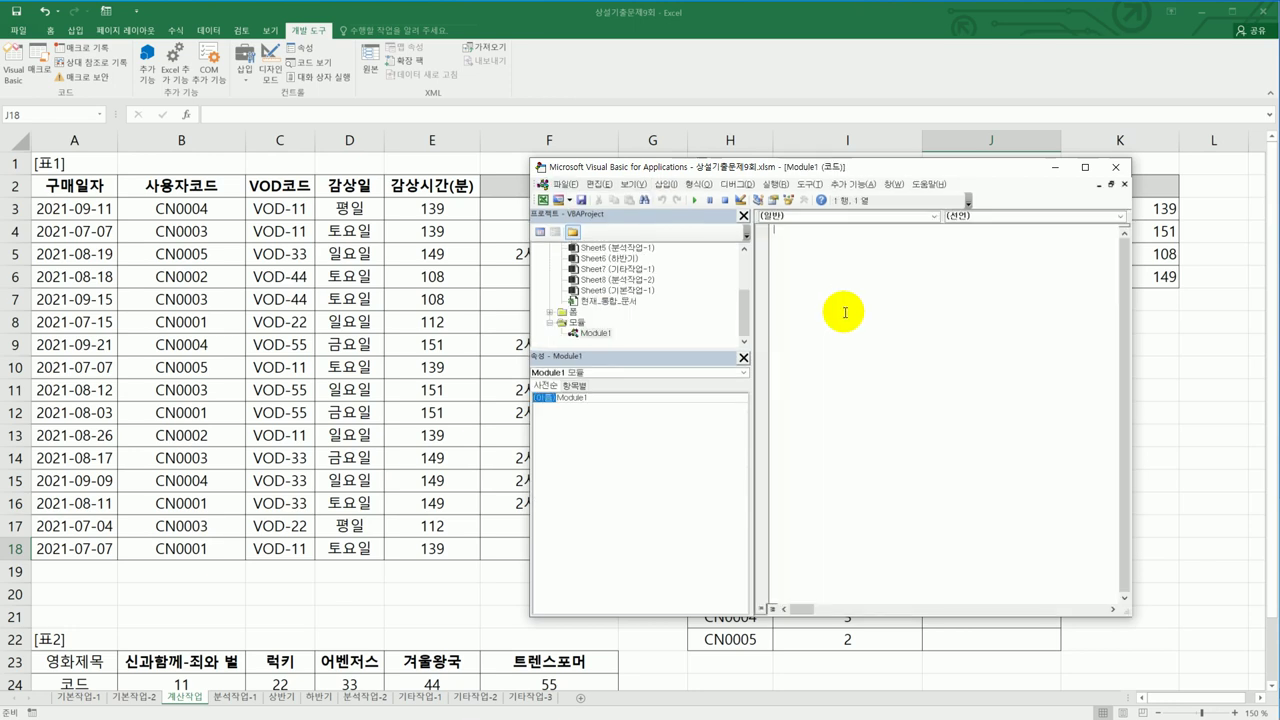
- Declare the public function fn포인트 with the argument 구매횟수 in Module1
type("ㅁ")
type("ublic functio")
type("n fn")
type("포인트(")
type("구매횟수)")
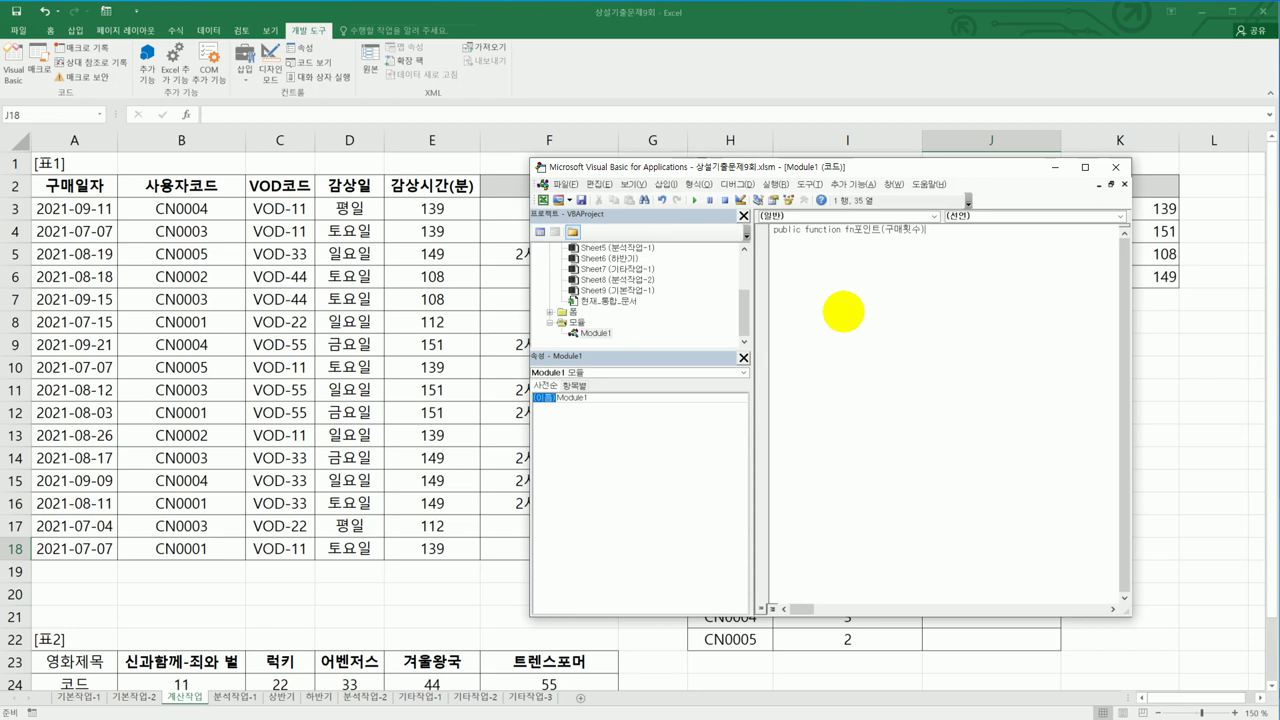
key("Return")
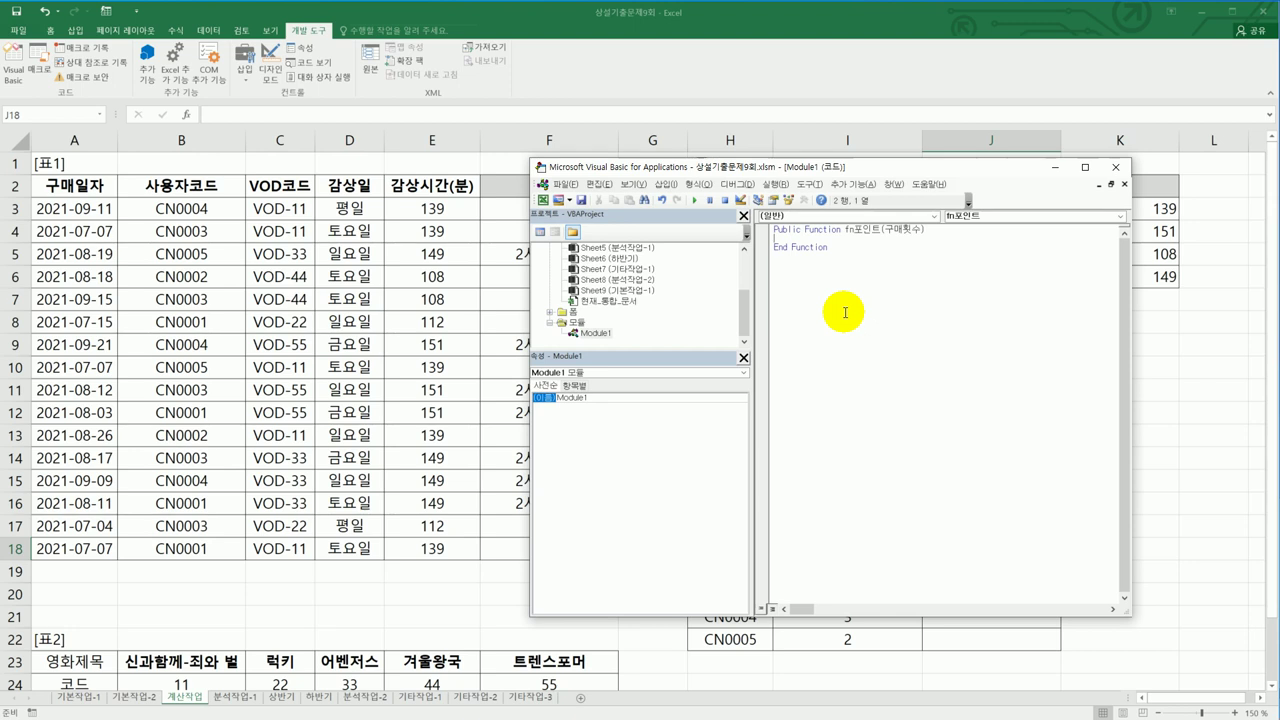
- Add an If condition for 구매횟수 >= 3 to the function, with fn포인트 = 구매횟수 * 3 as its result
key("Return")
type("if 구매횟수 >=3 then")
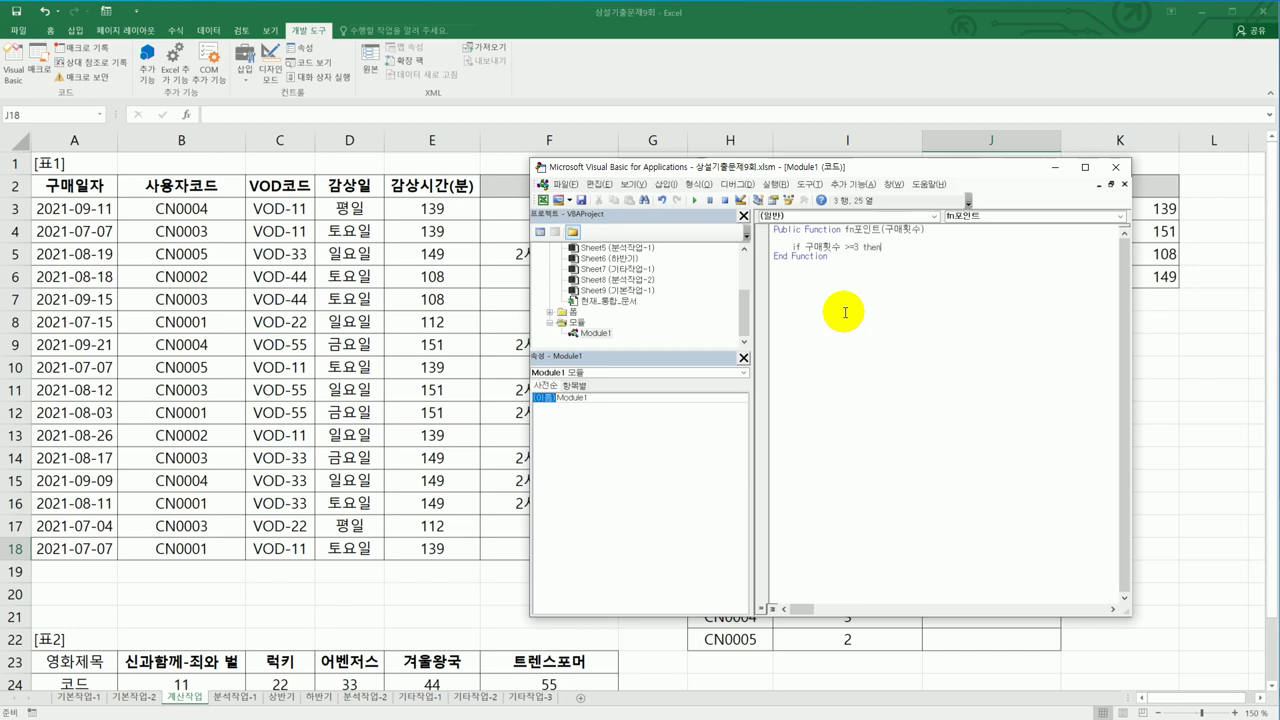
key("Return")
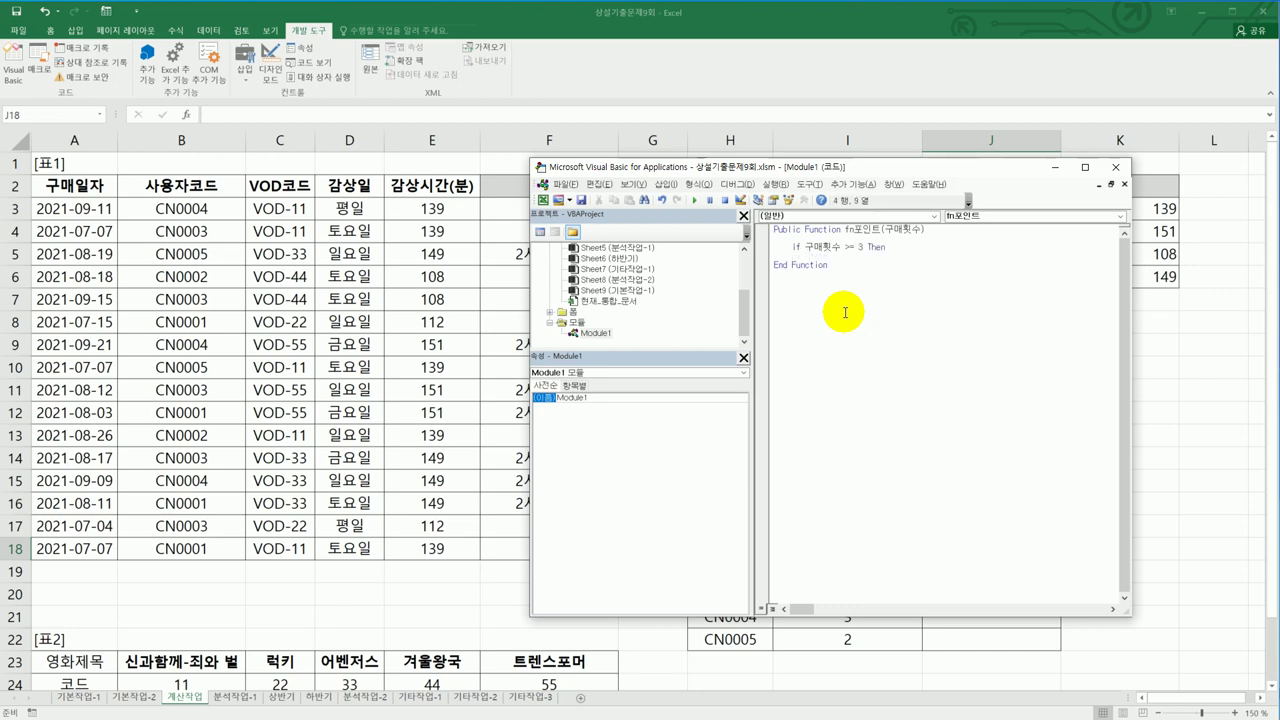
type("fn")
type("포인트 = ")
type("ㄱ")
type("매횟수 ")
type("* 3")
key("Return")
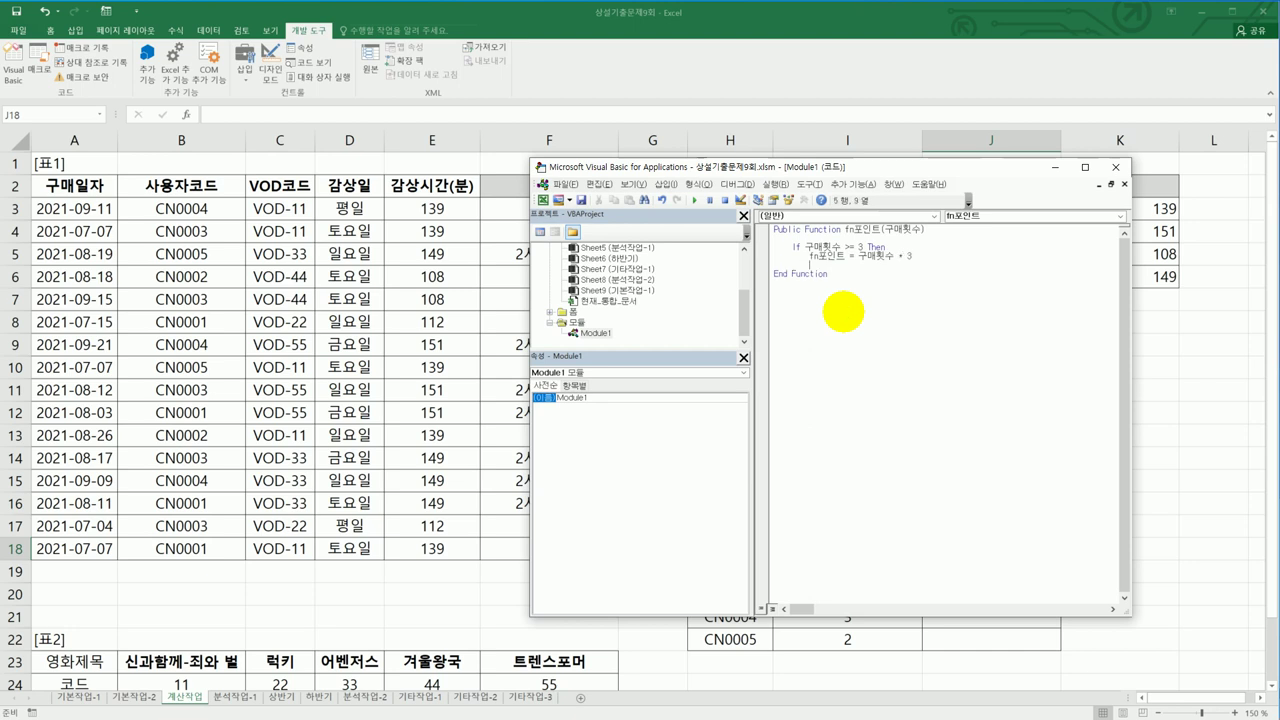
- Add an Else branch with fn포인트 = 구매횟수 * 2 and end the If block
type("Else")
key("Return")
type("fn포인트 =")
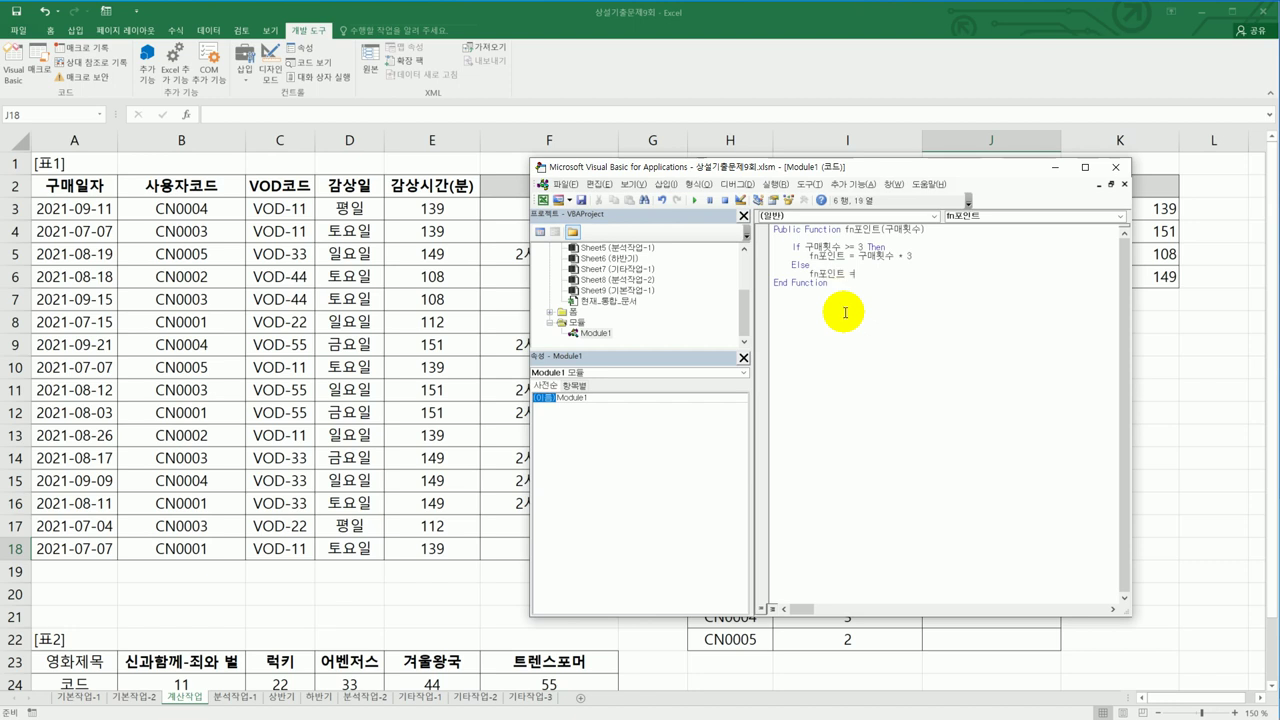
type(" 구매횟수 * 2")
key("Return")
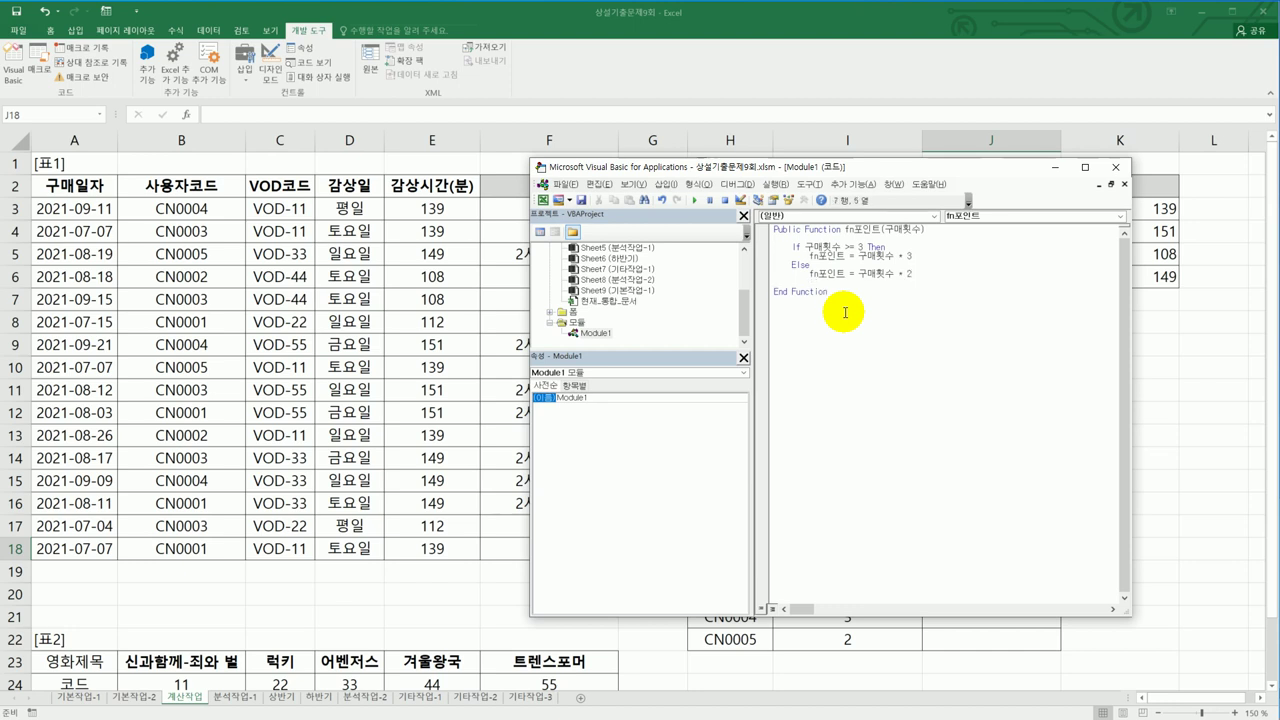
type("End If")
key("Return")
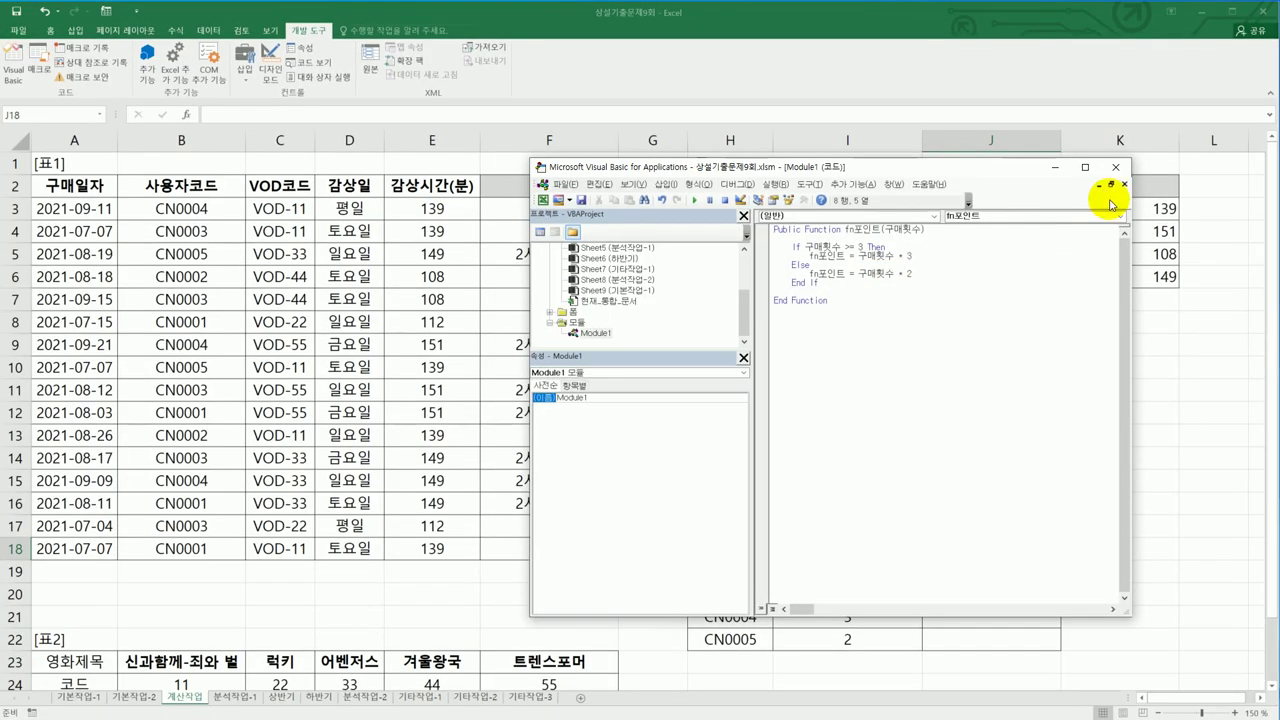
- Return to the worksheet, insert the user-defined function =fn포인트(I18) in J18, and fill it down to J22
left_click(1183, 13)
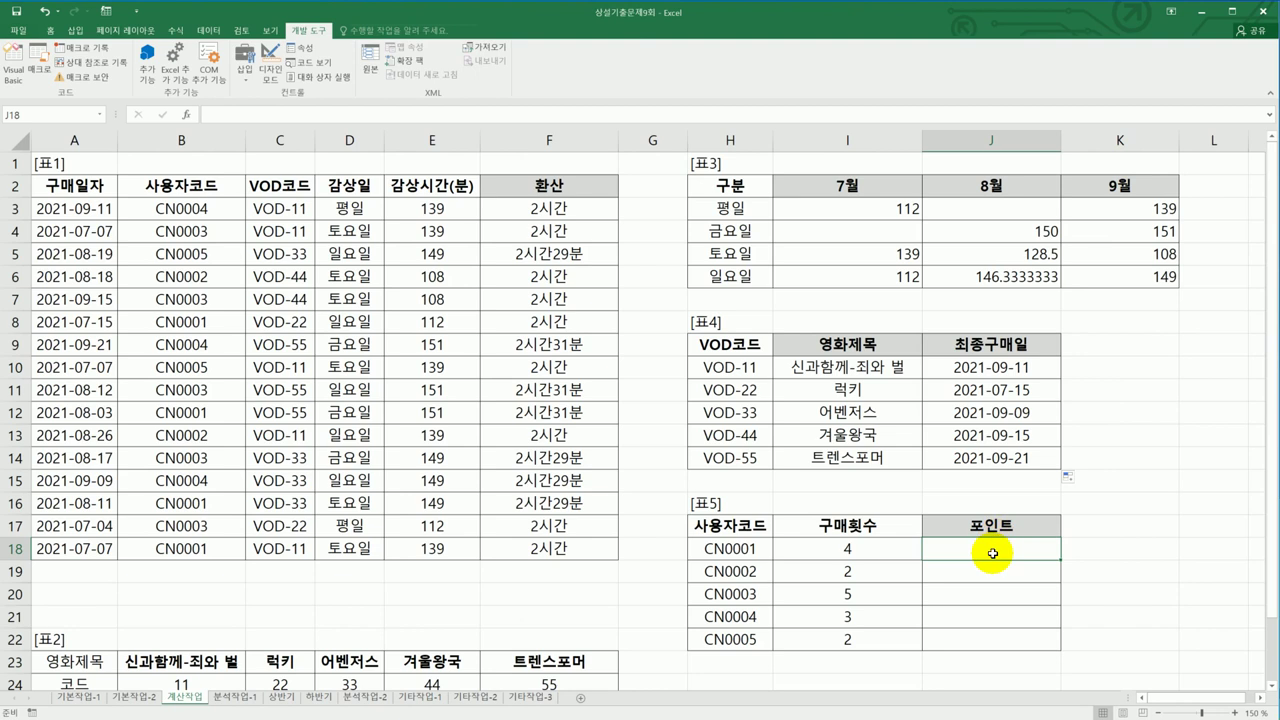
type("=")
key("shift+F3")
left_click(851, 322)
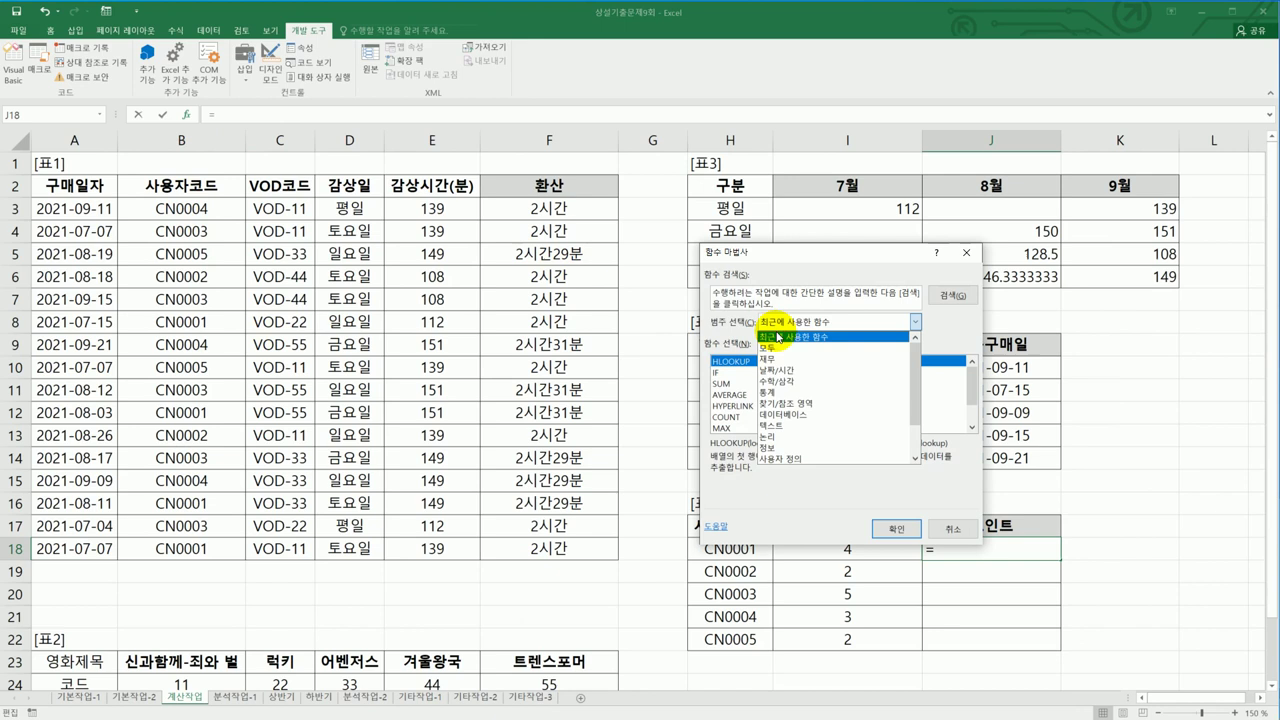
left_click(771, 460)
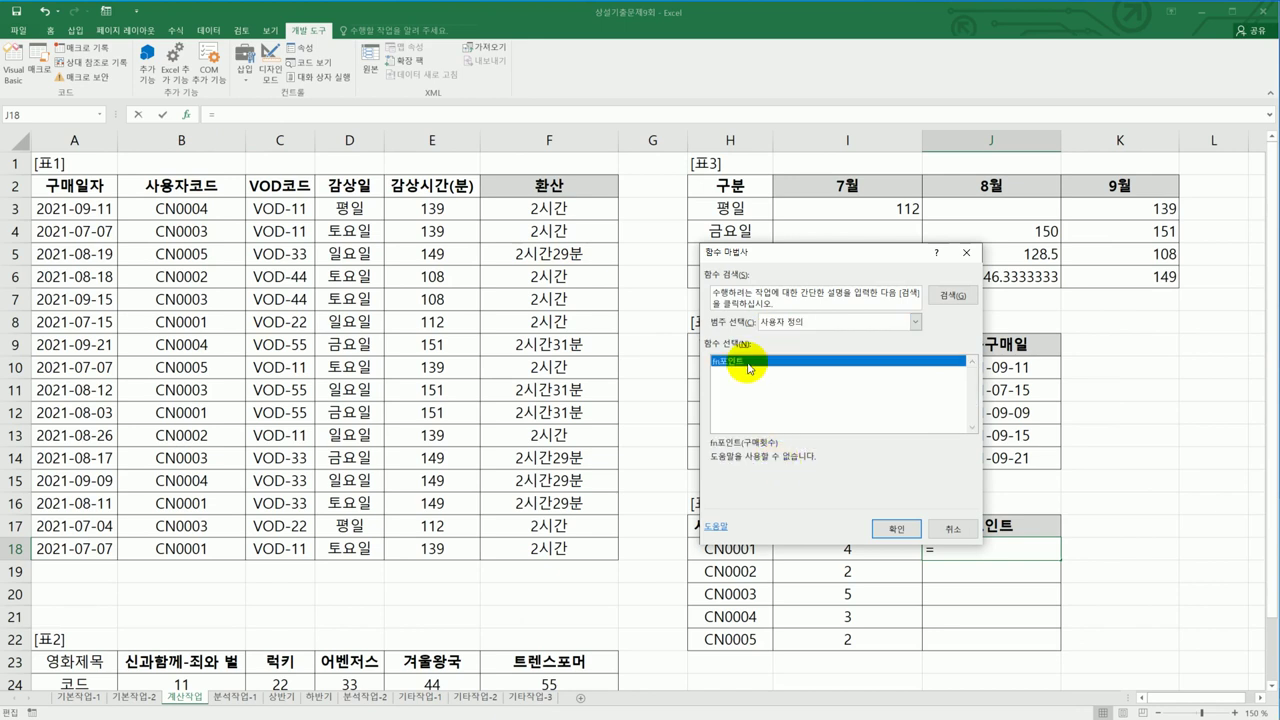
left_click(890, 526)
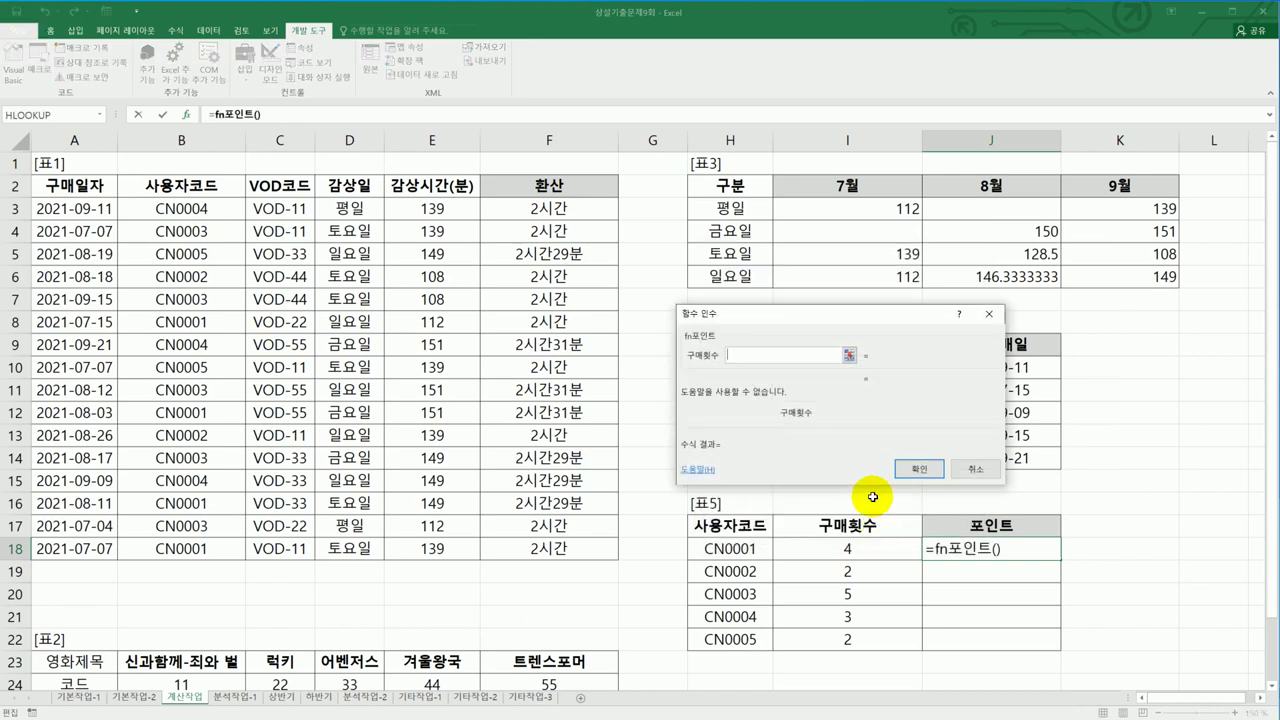
left_click(845, 548)
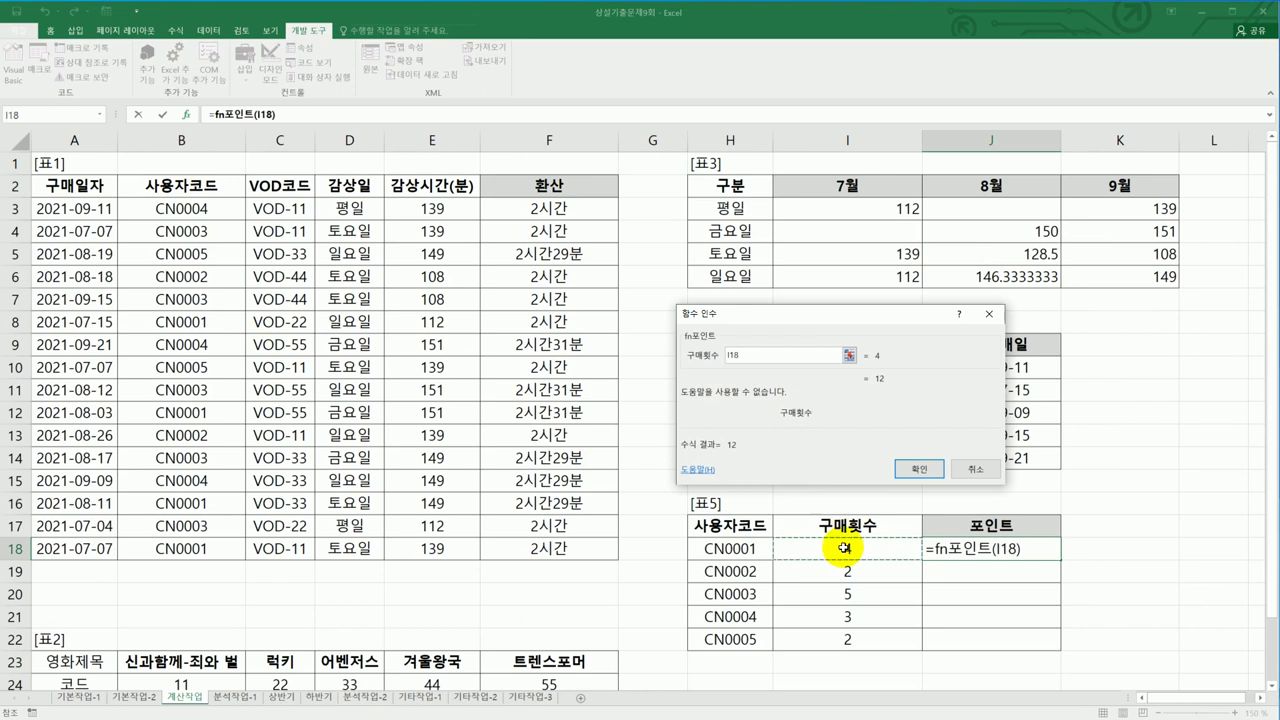
left_click(918, 469)
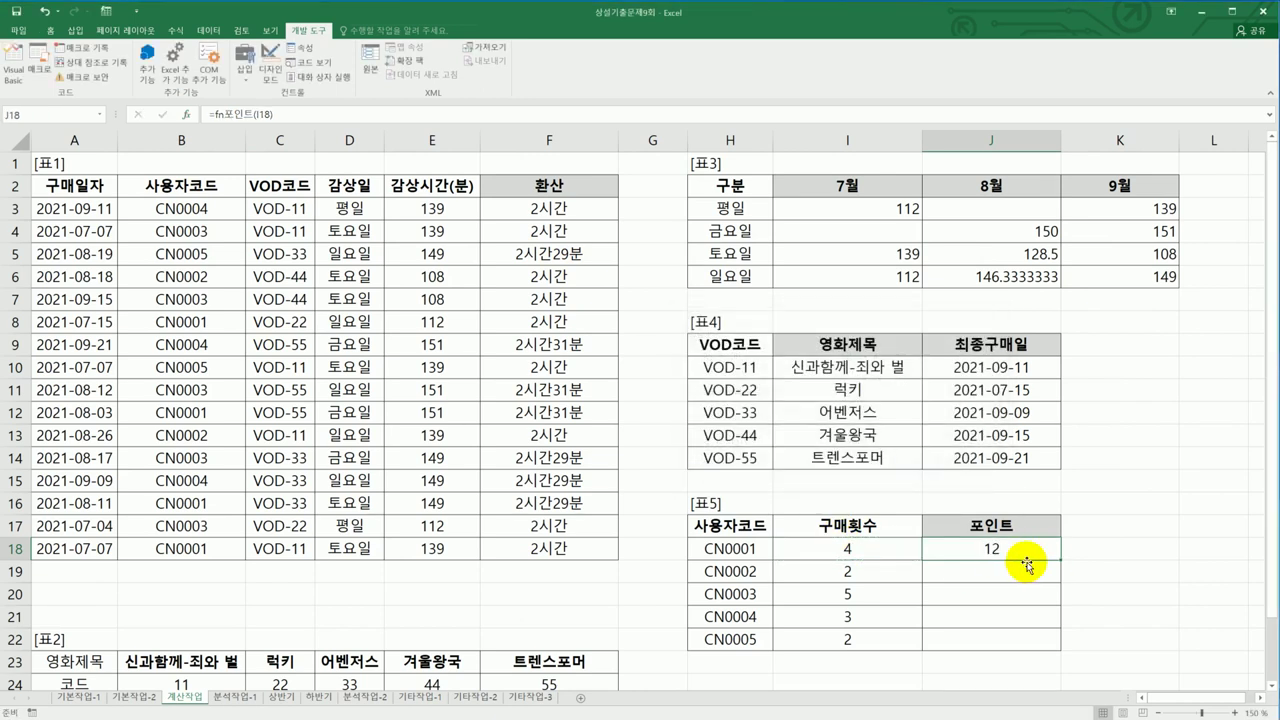
left_click_drag(1059, 558, 1056, 656)
- Check the 구매횟수 values in 표5 against the fn포인트 formulas in the 포인트 column
left_click_drag(870, 549, 872, 632)
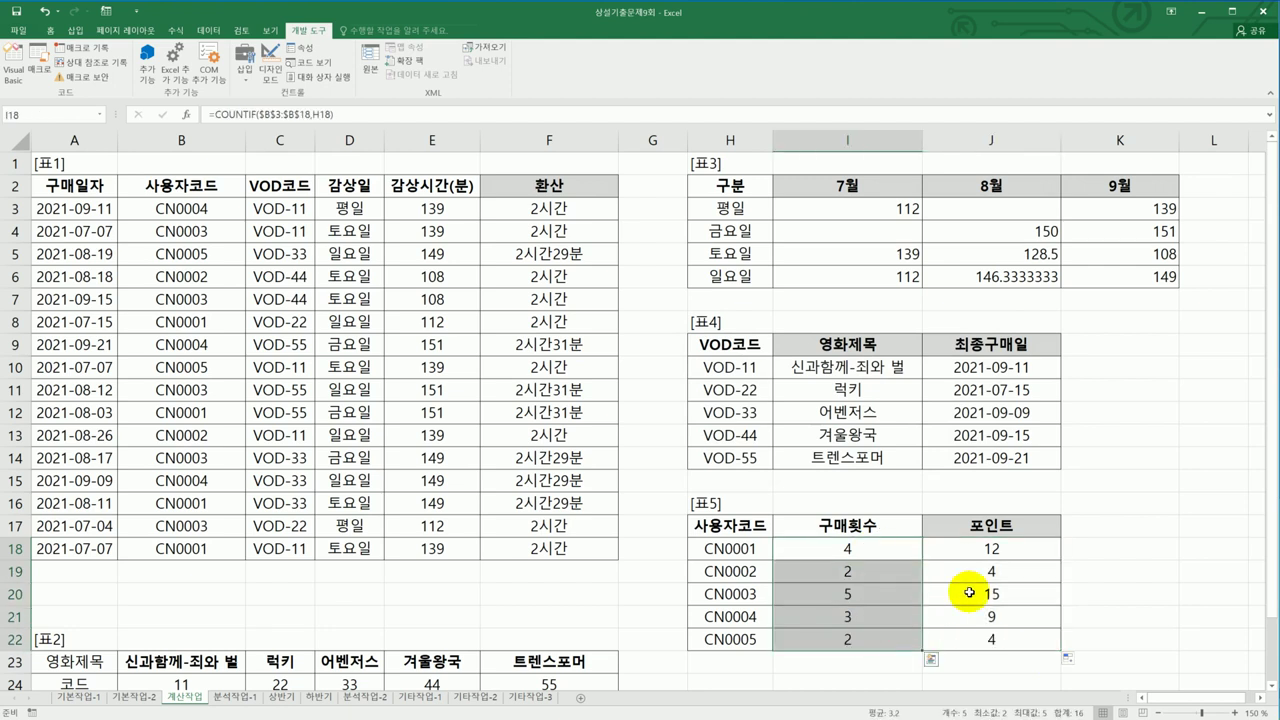
left_click(1015, 549)
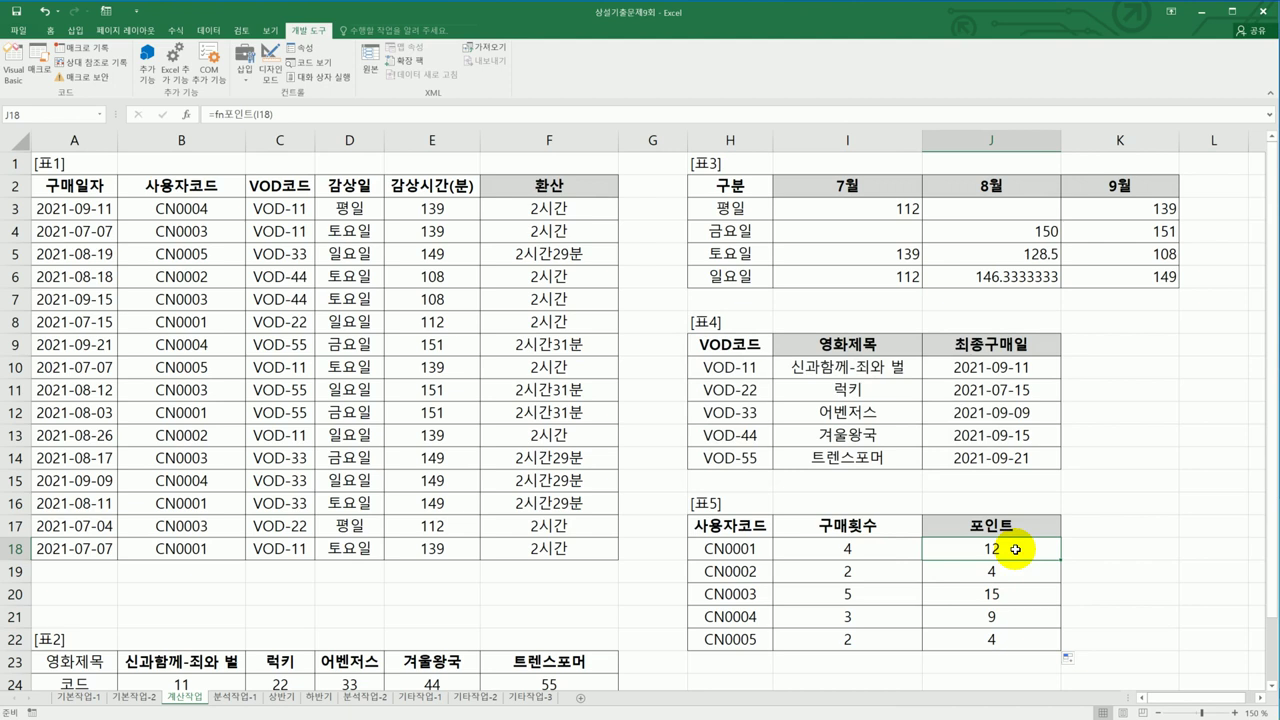
left_click(1015, 594)
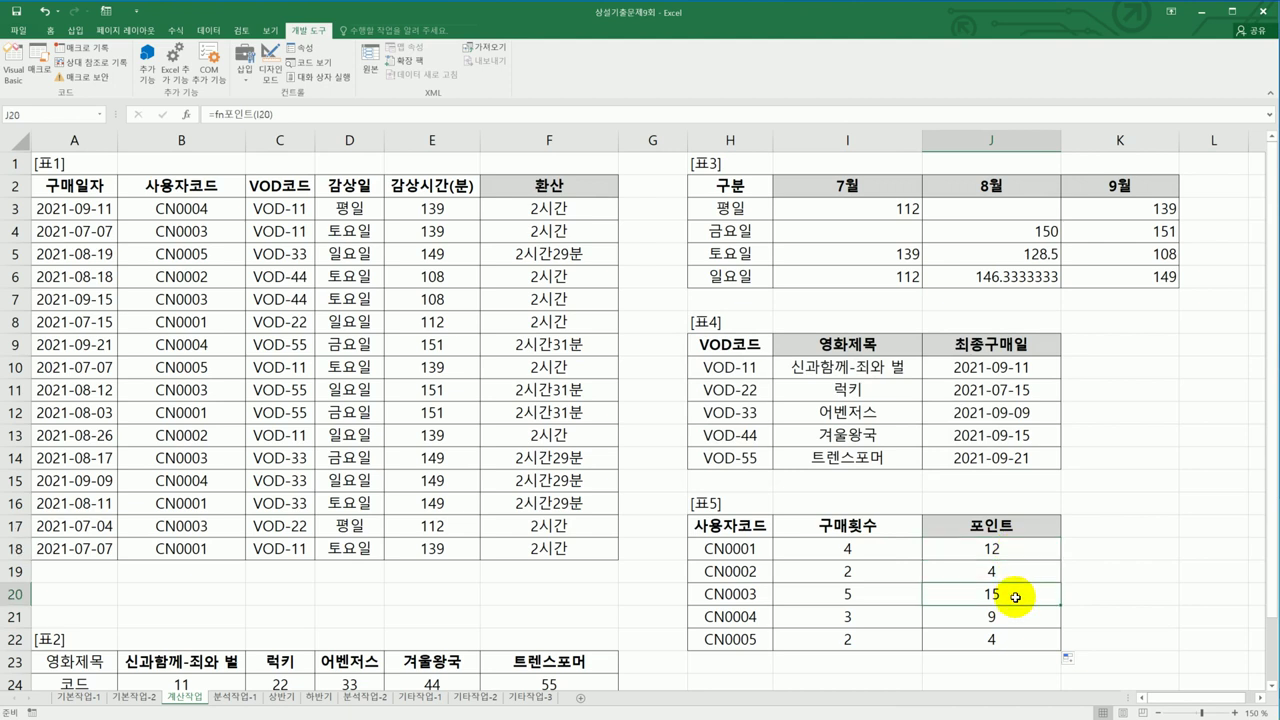
left_click(1010, 620)
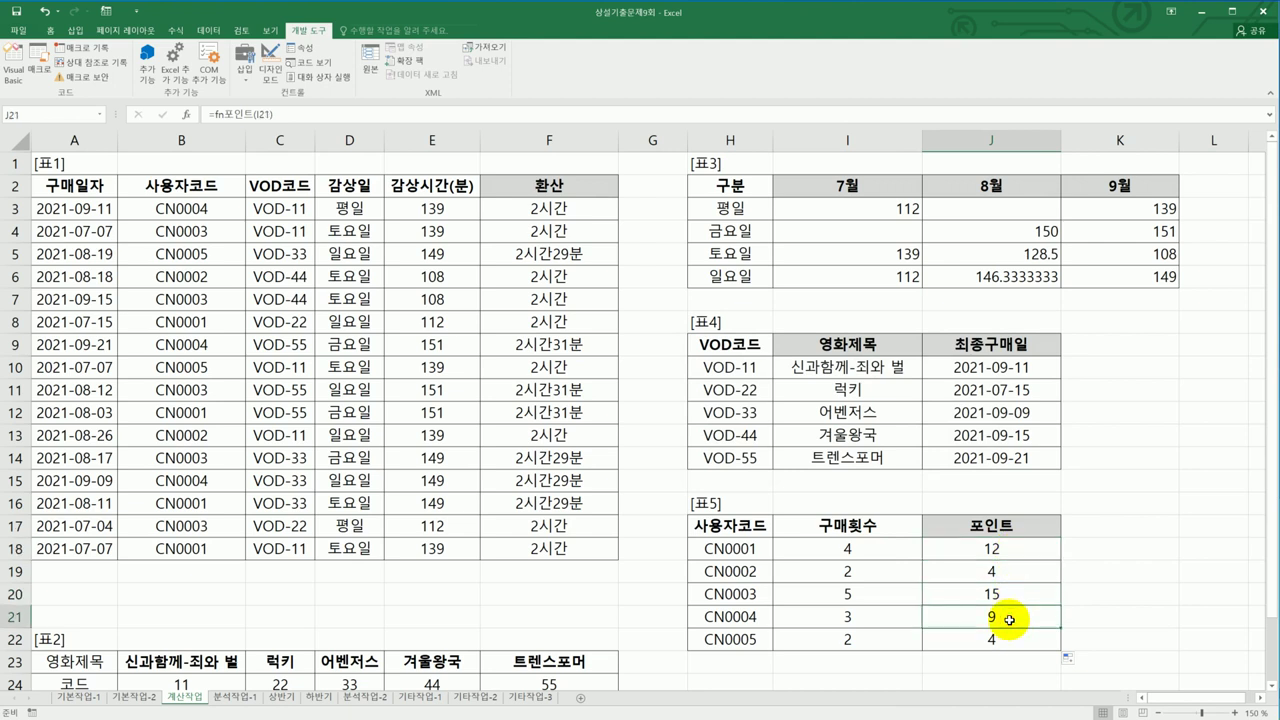
left_click(960, 573)
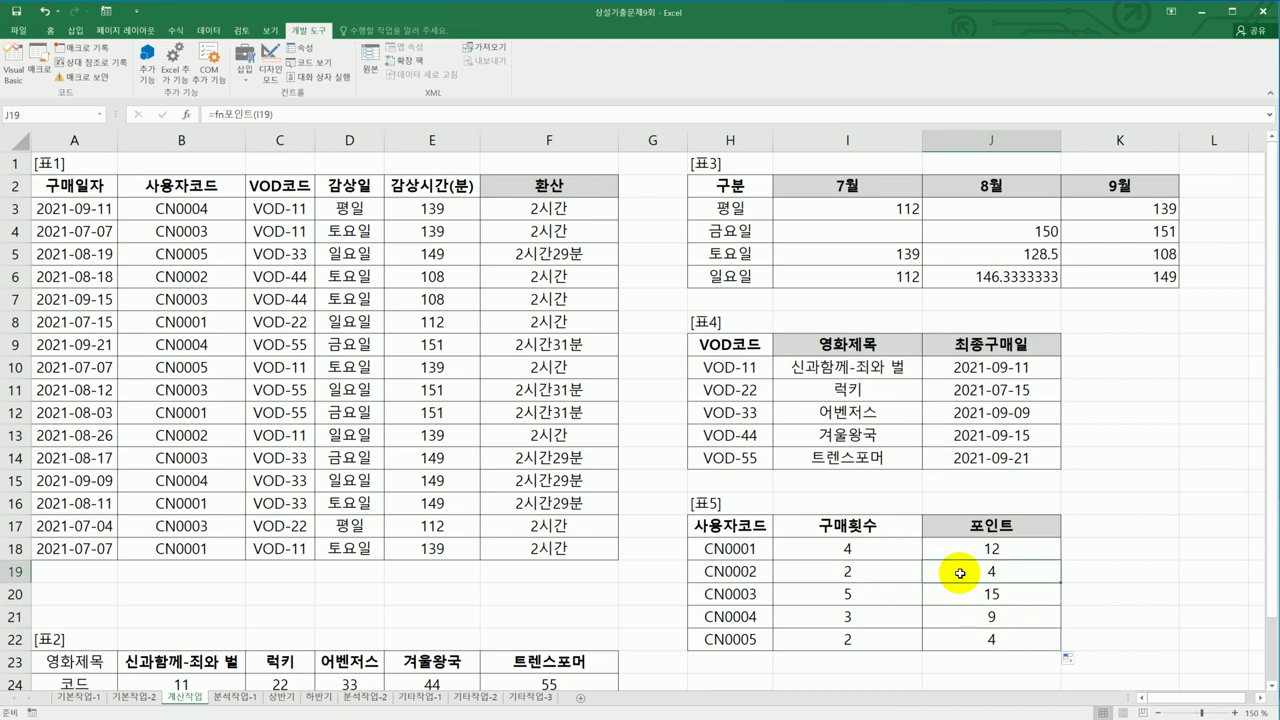
left_click(980, 641)
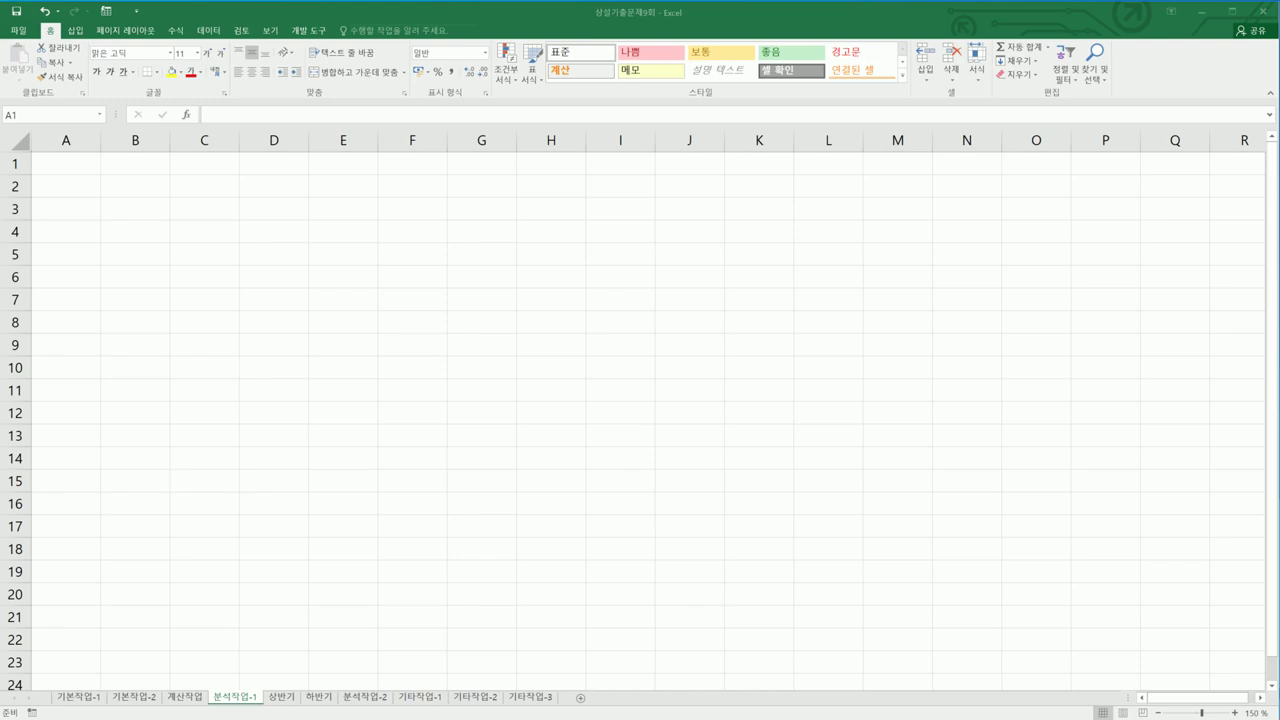
- Start a PivotTable at cell B2 of the 분석작업-1 sheet, using an external data source, and open the connection selection
left_click(124, 193)
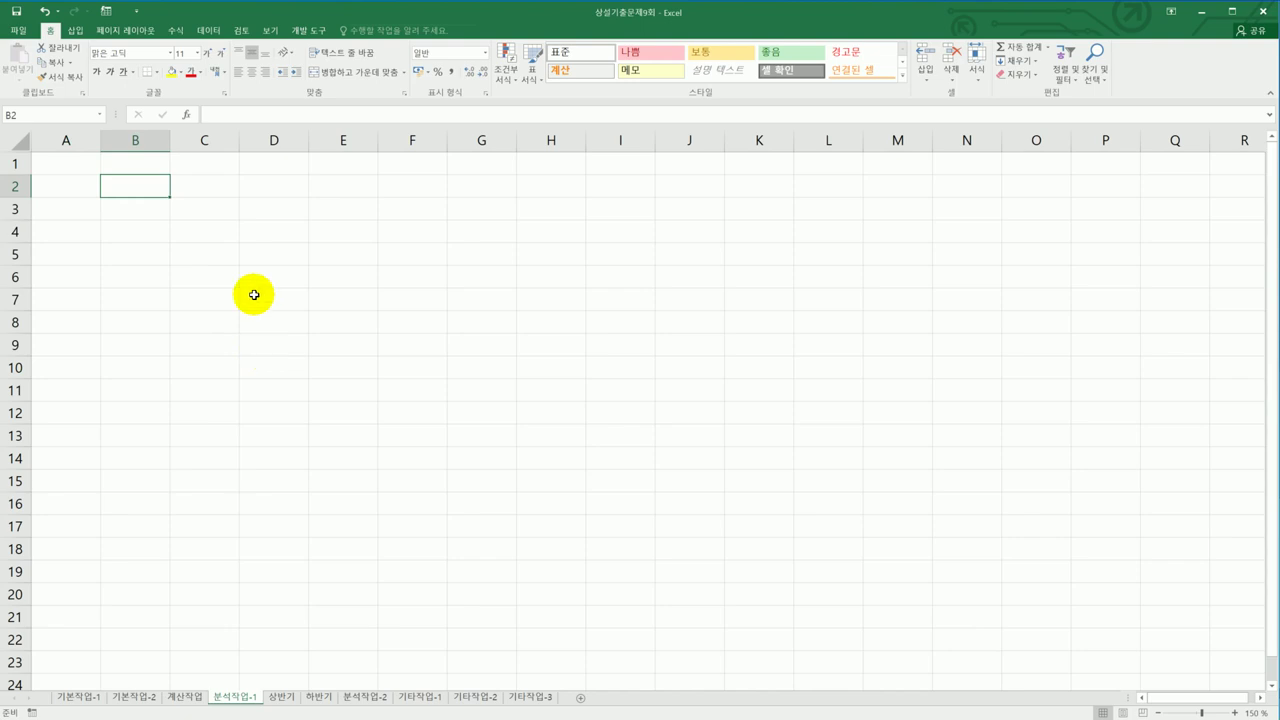
left_click(80, 31)
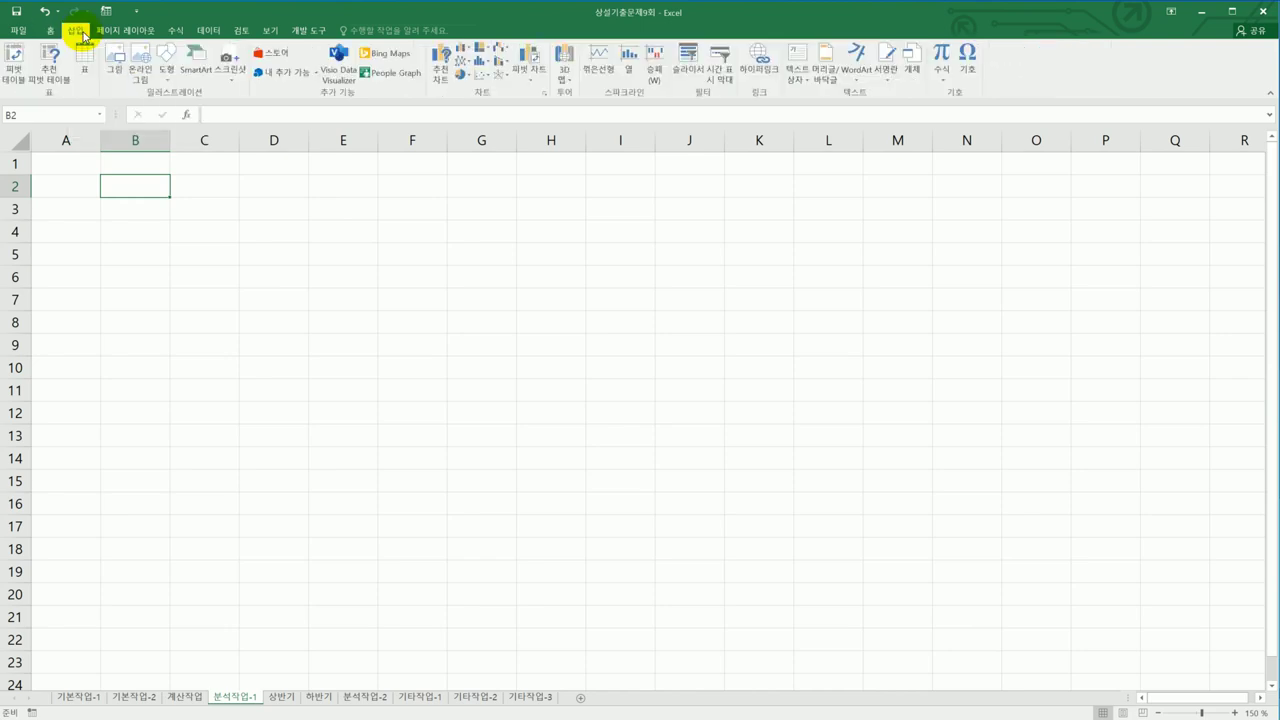
left_click(16, 79)
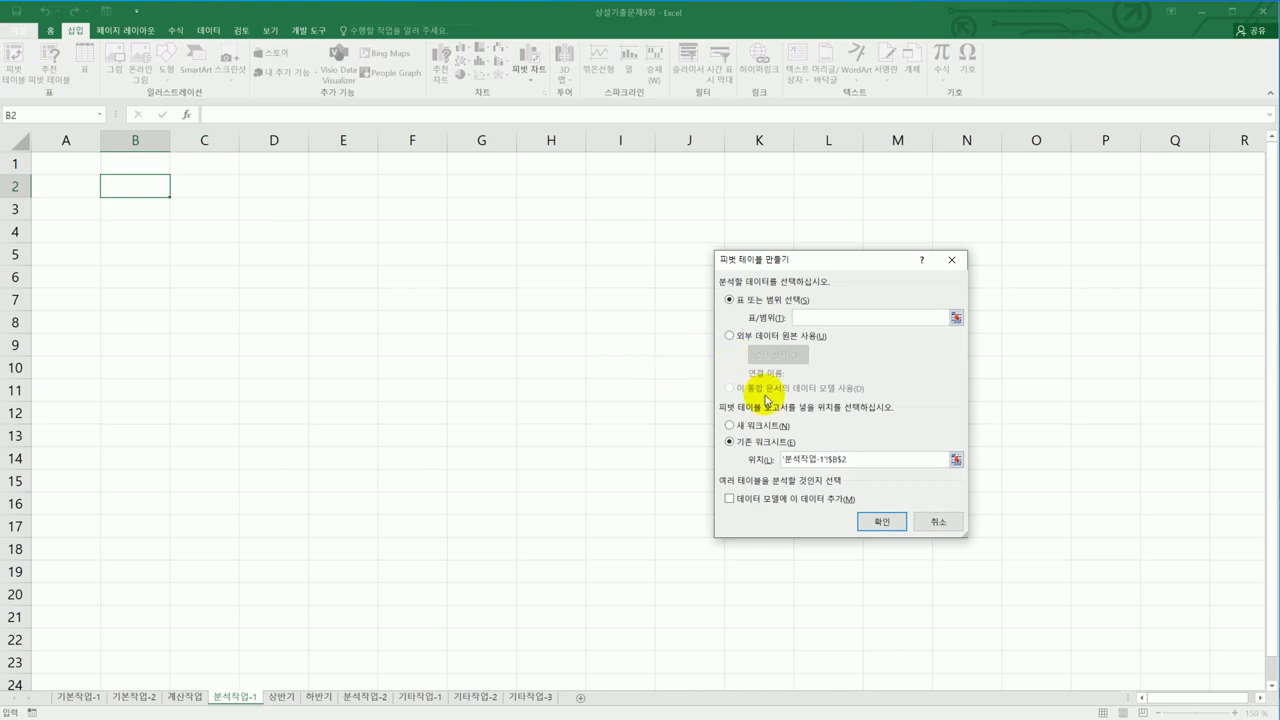
left_click(731, 337)
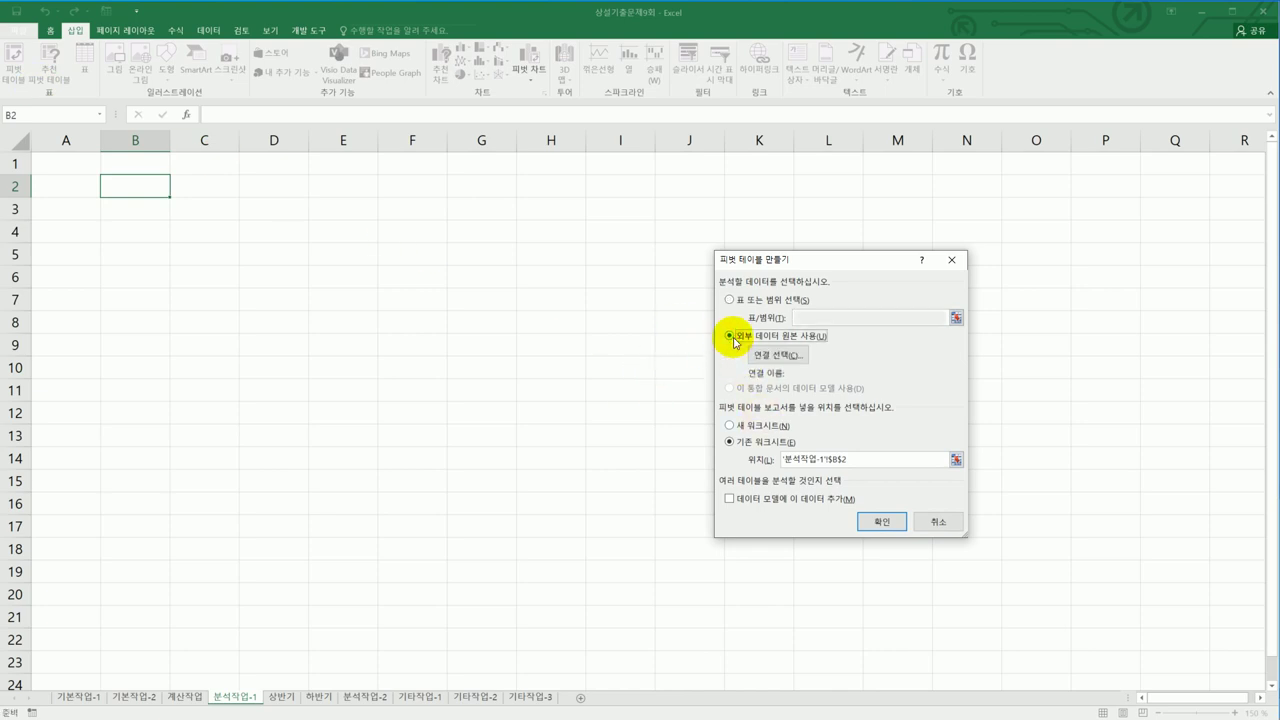
left_click(762, 355)
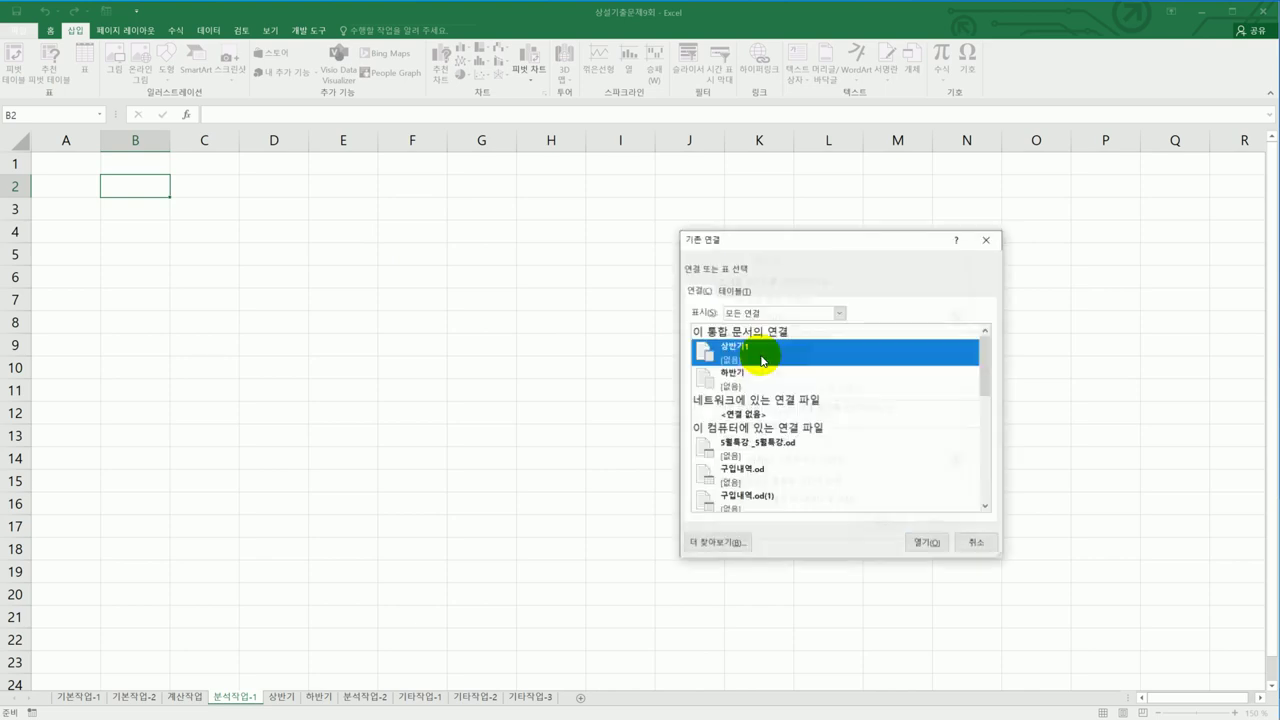
- Browse for more data sources in the folder 컴활1급 > 스프레드시트 > 상설기출문제 on the C: drive
left_click(722, 543)
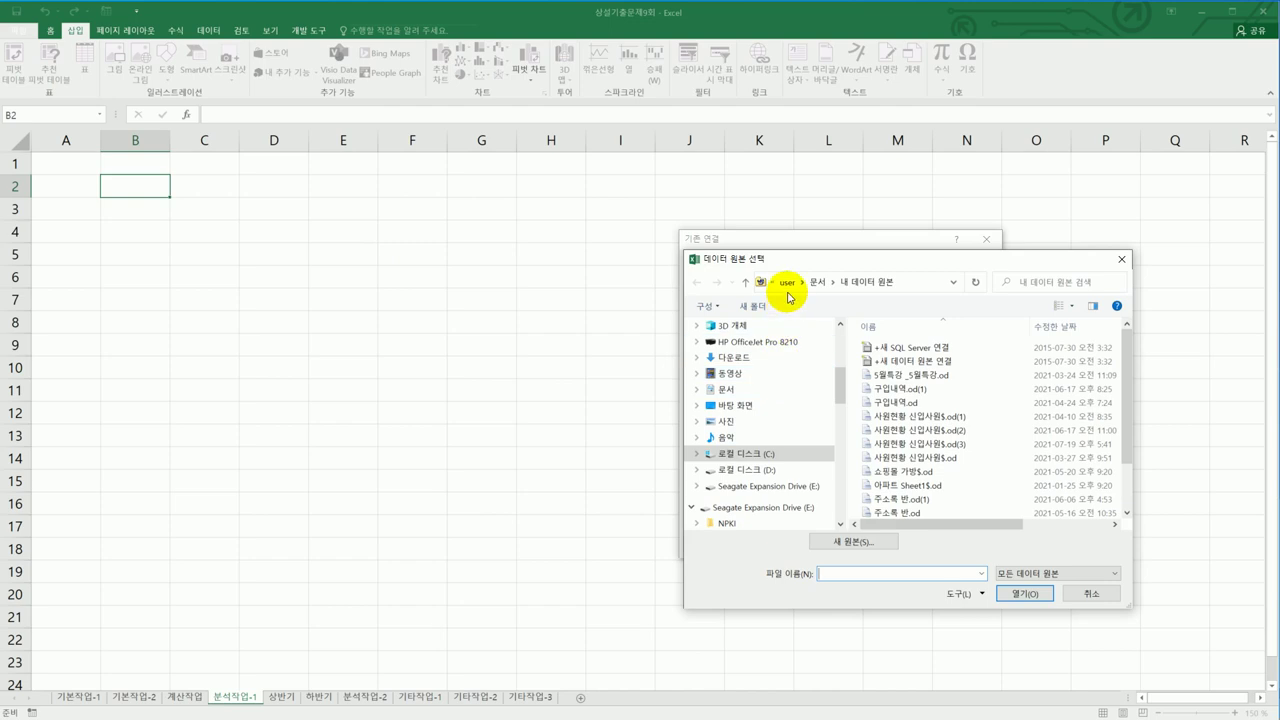
left_click(766, 456)
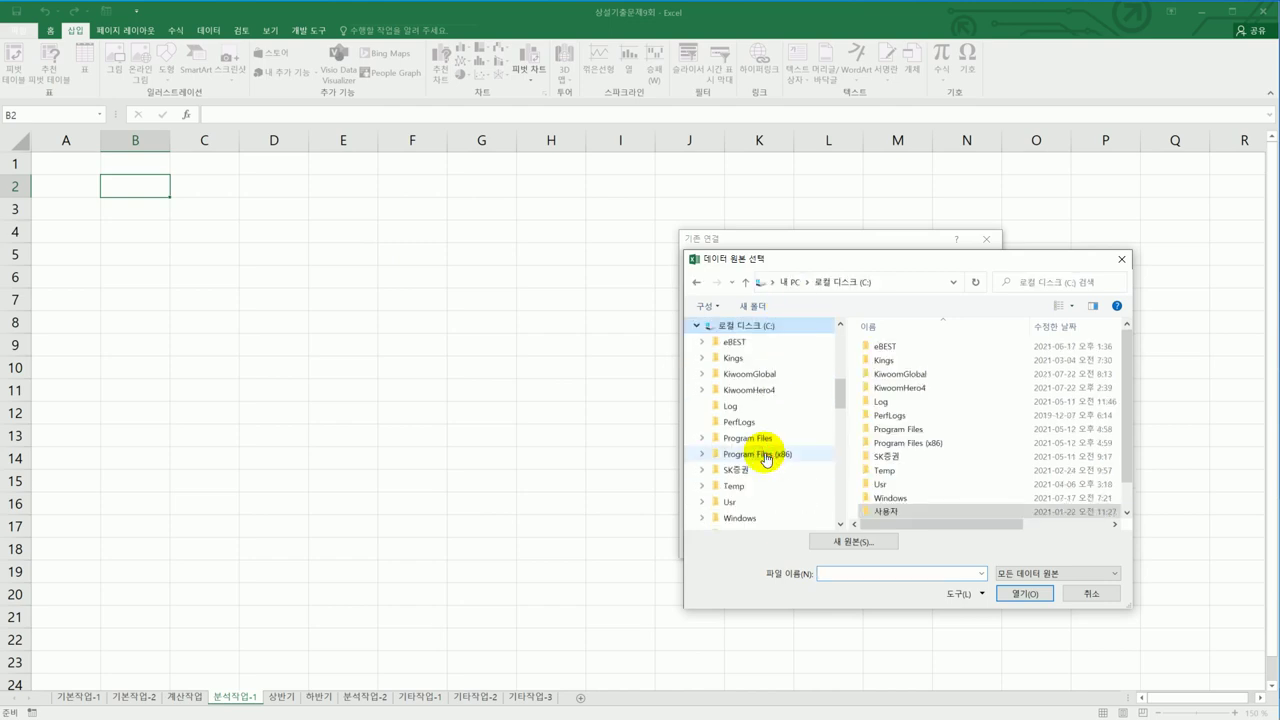
left_click_drag(1124, 400, 1120, 457)
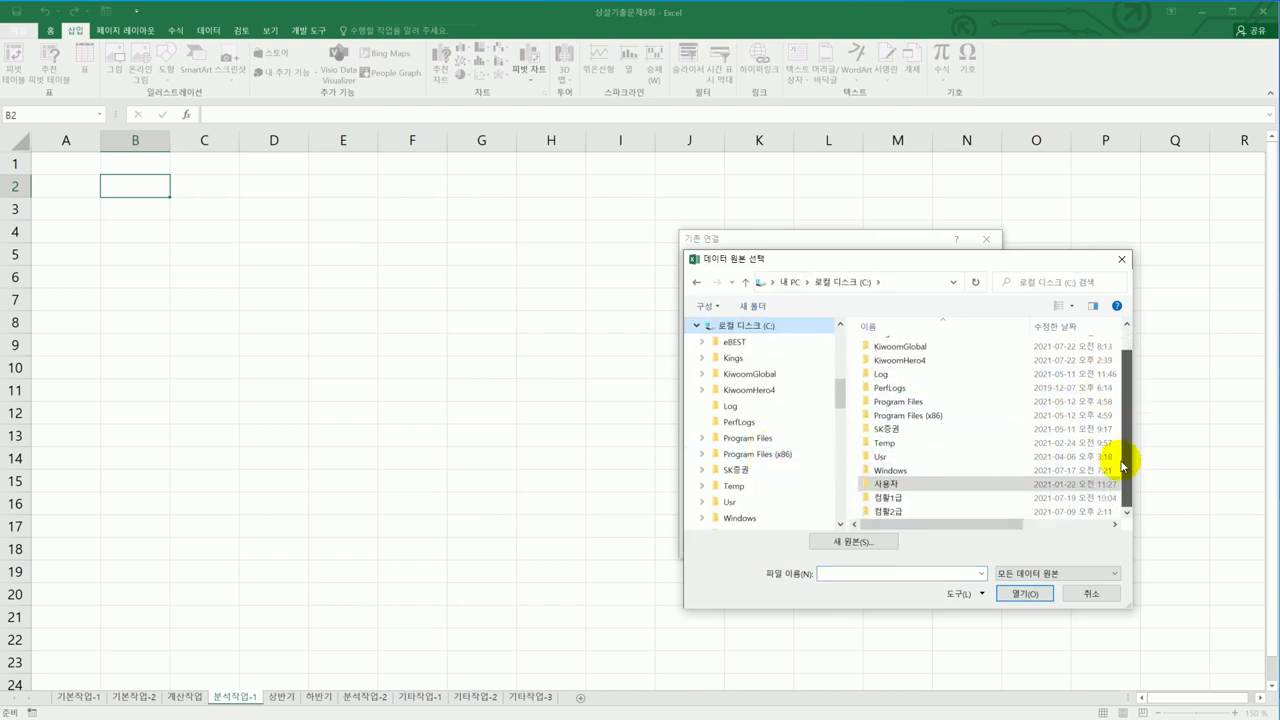
double_click(930, 505)
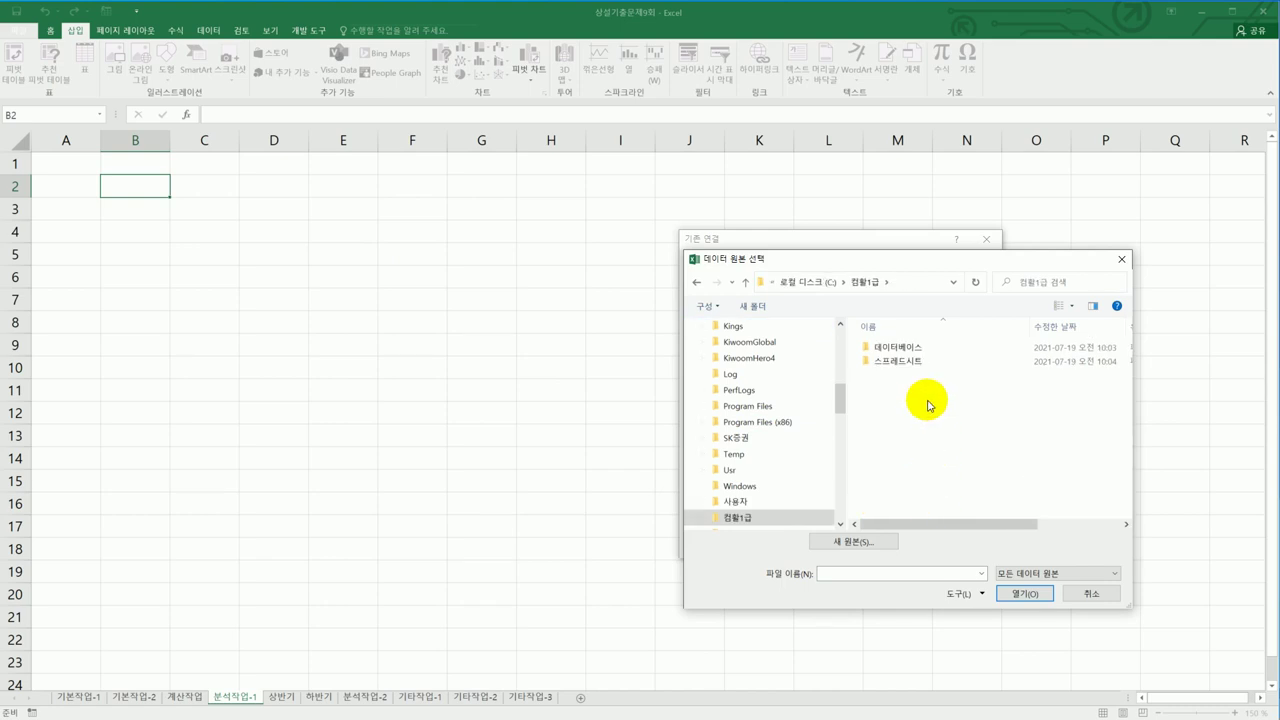
double_click(919, 362)
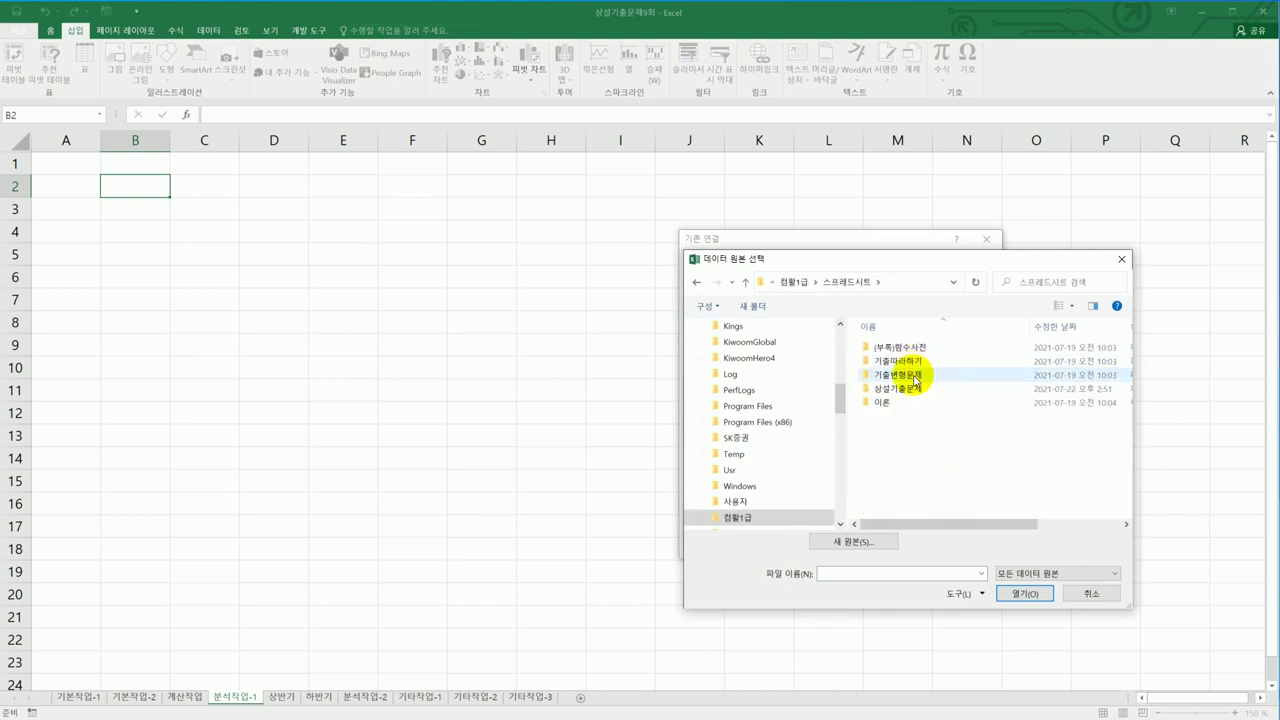
double_click(903, 390)
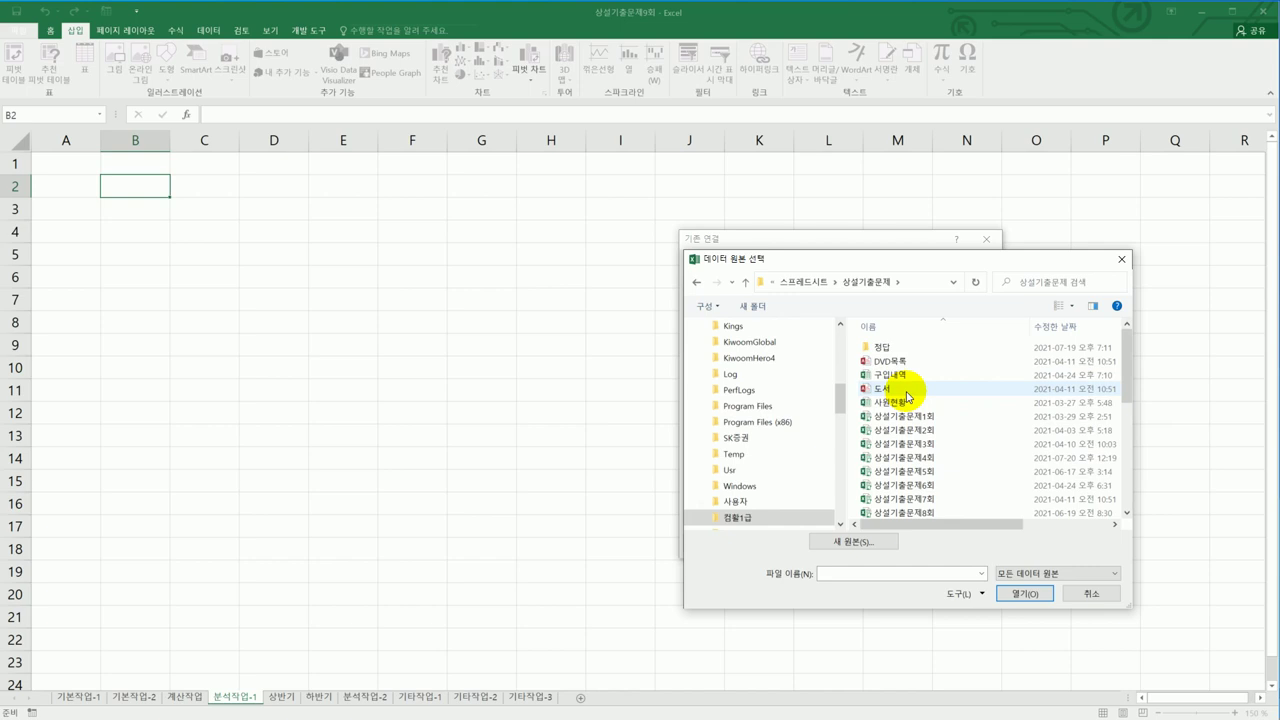
- Move the file dialog aside and open the 구입내역 file as the PivotTable's data source
left_click_drag(887, 264, 389, 210)
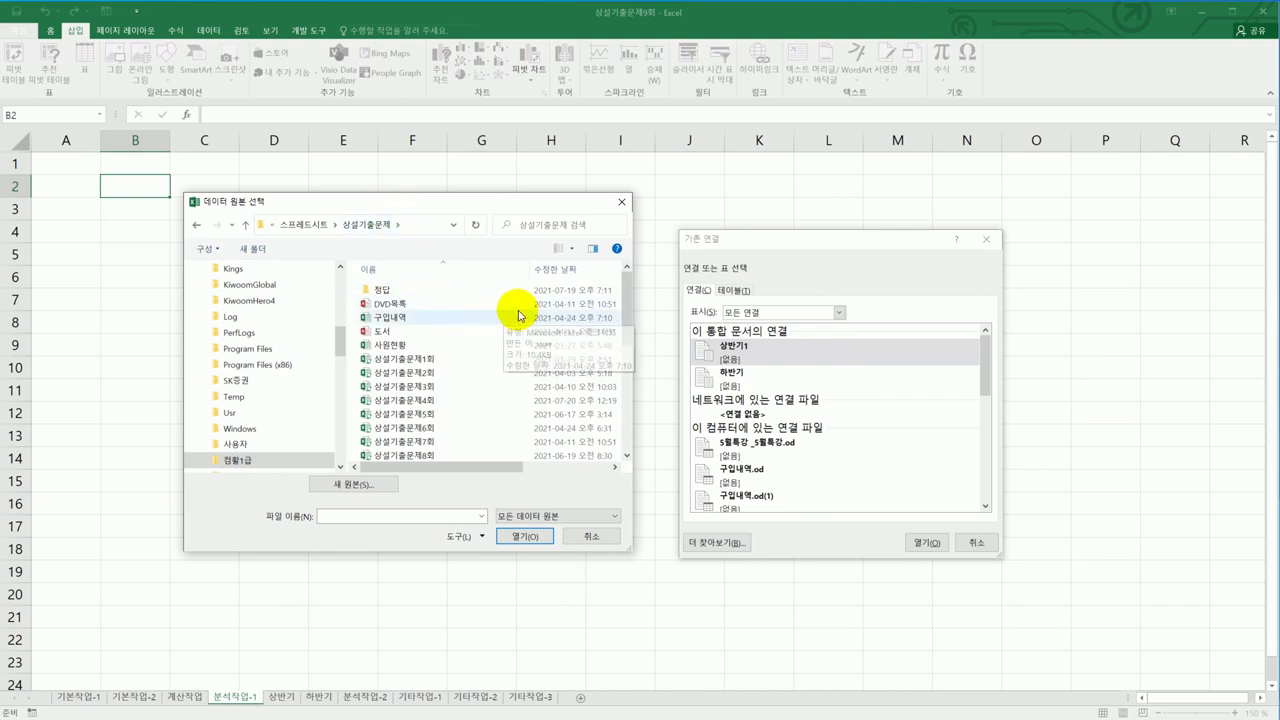
left_click_drag(626, 277, 613, 395)
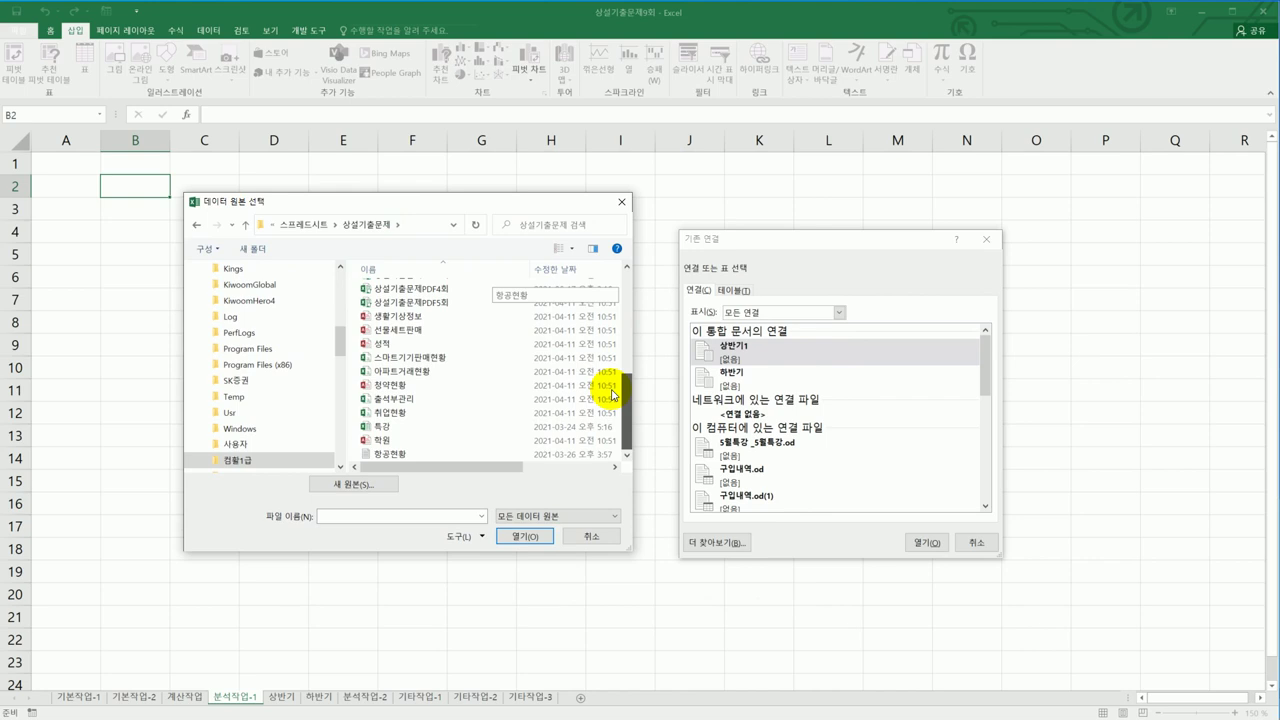
left_click_drag(613, 395, 596, 286)
left_click(404, 287)
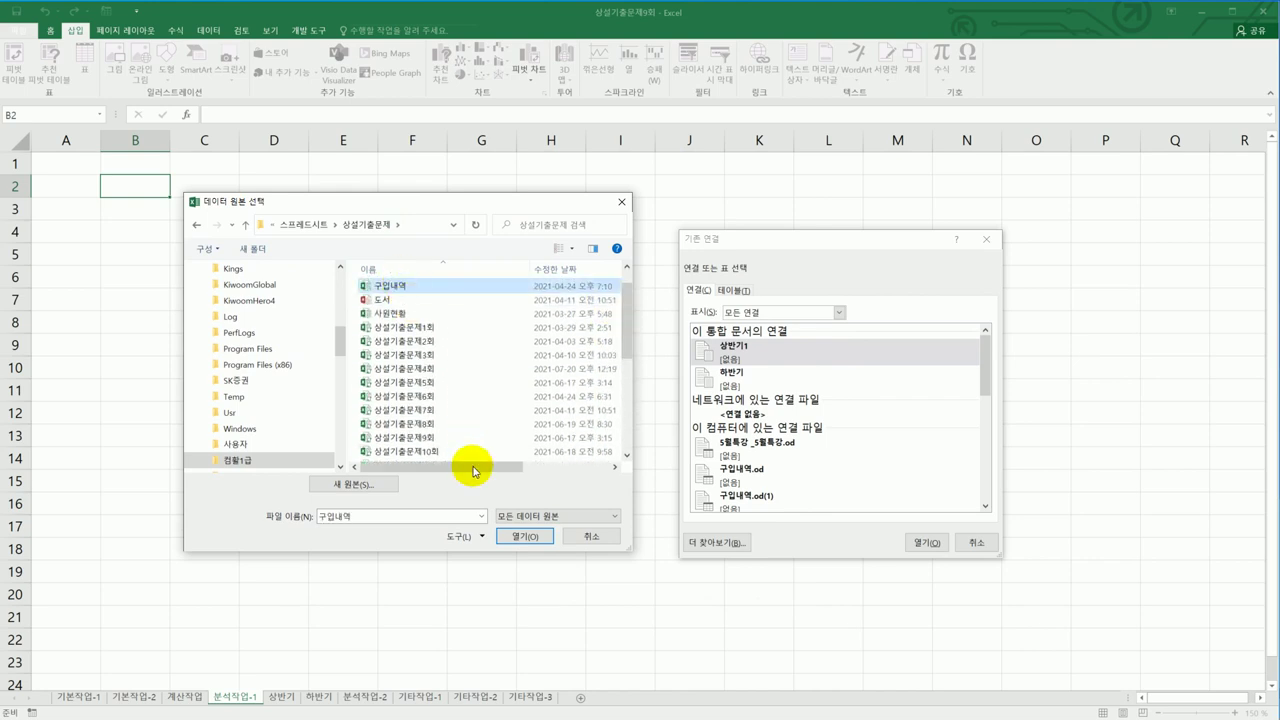
left_click(523, 535)
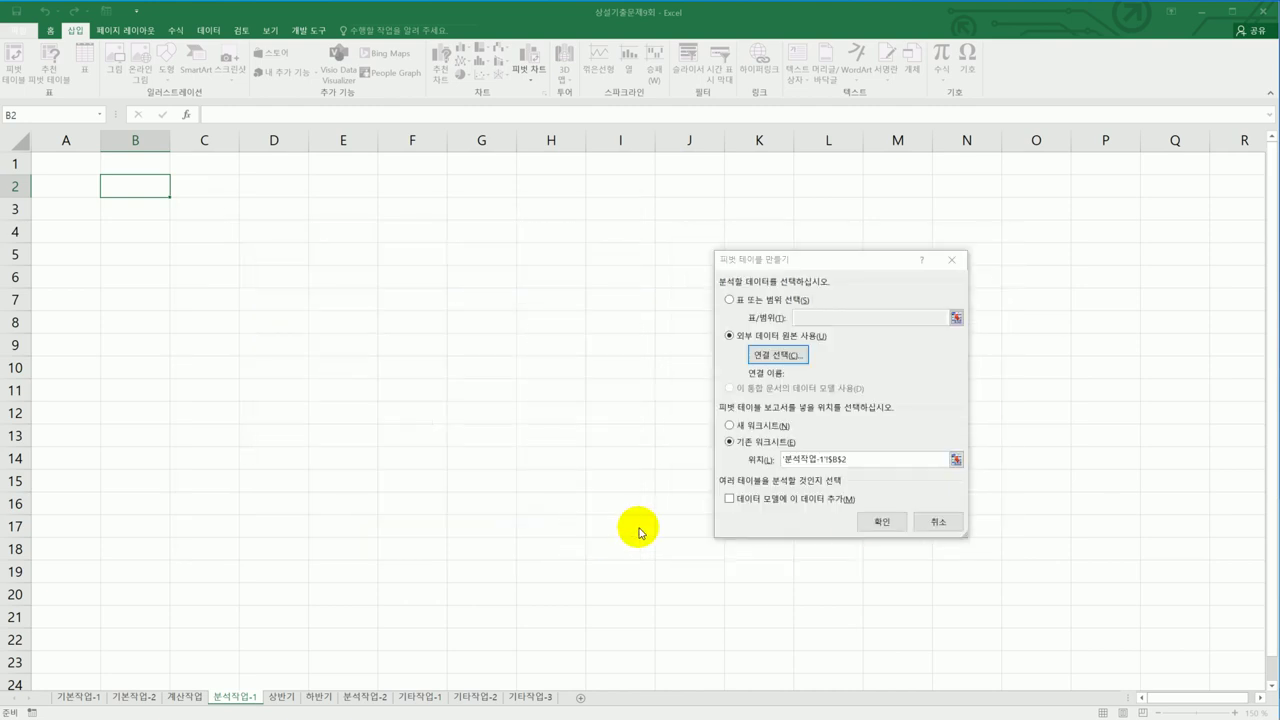
- Choose the 구입내역 table as the external source and create the PivotTable at B2 of the 분석작업-1 sheet
left_click_drag(724, 497, 453, 368)
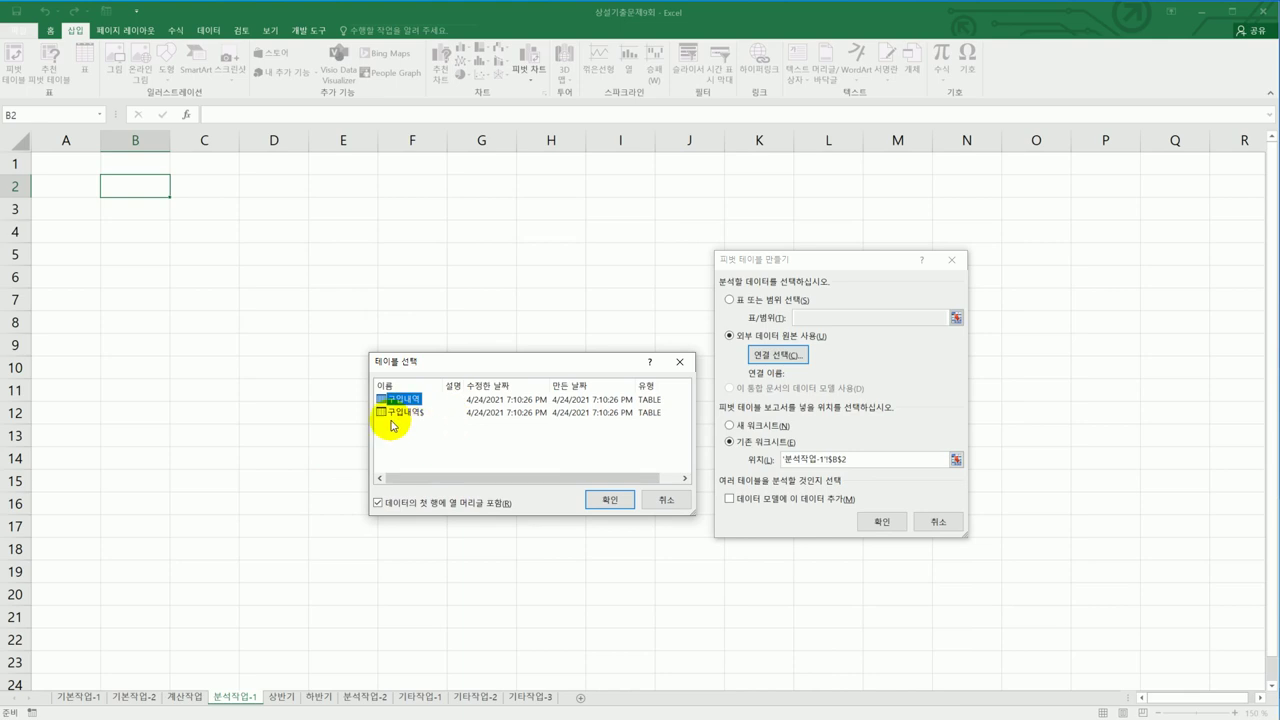
left_click(594, 501)
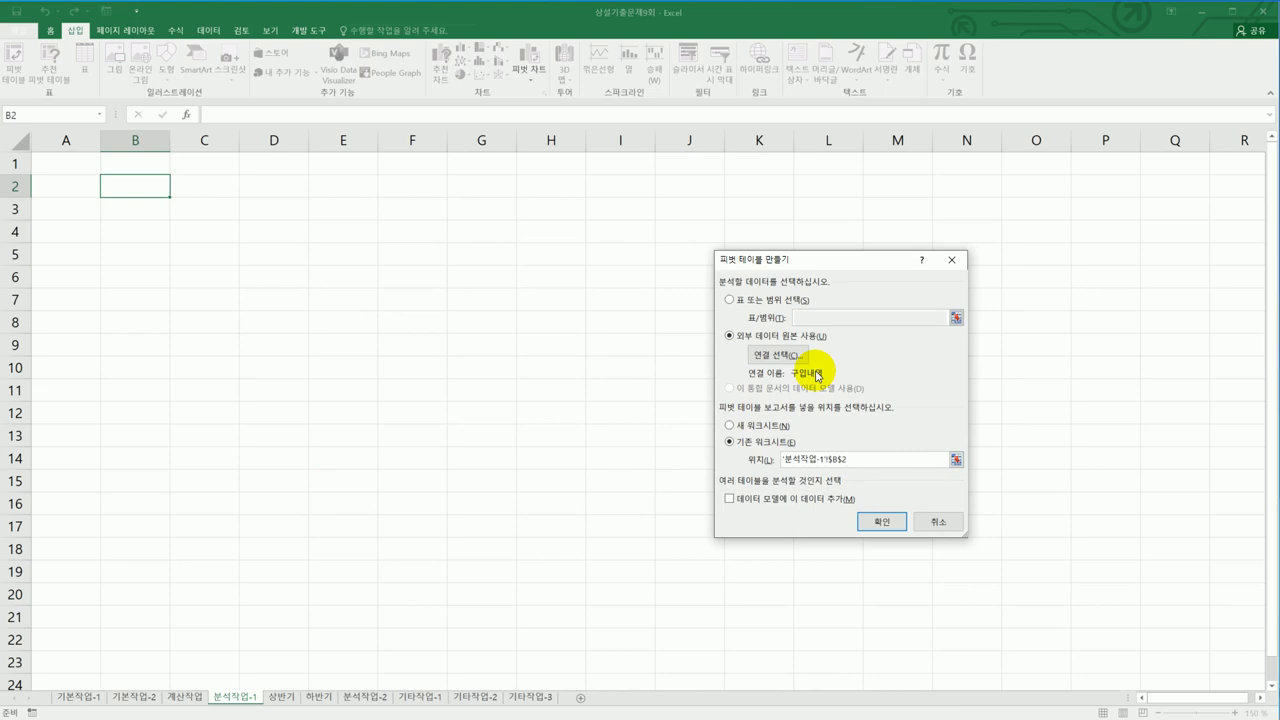
left_click(872, 521)
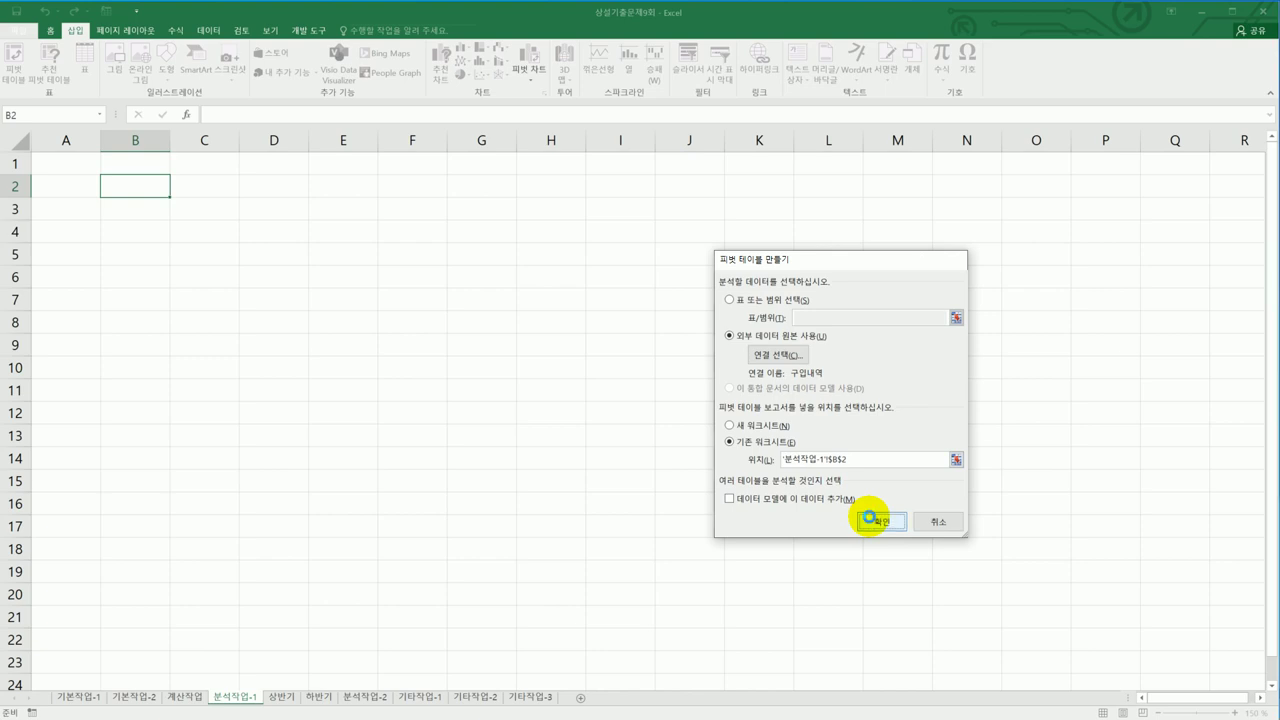
- Move the field list beside the PivotTable, and assign ebook명 to the rows and 결제구분 to the columns
left_click_drag(428, 56, 762, 228)
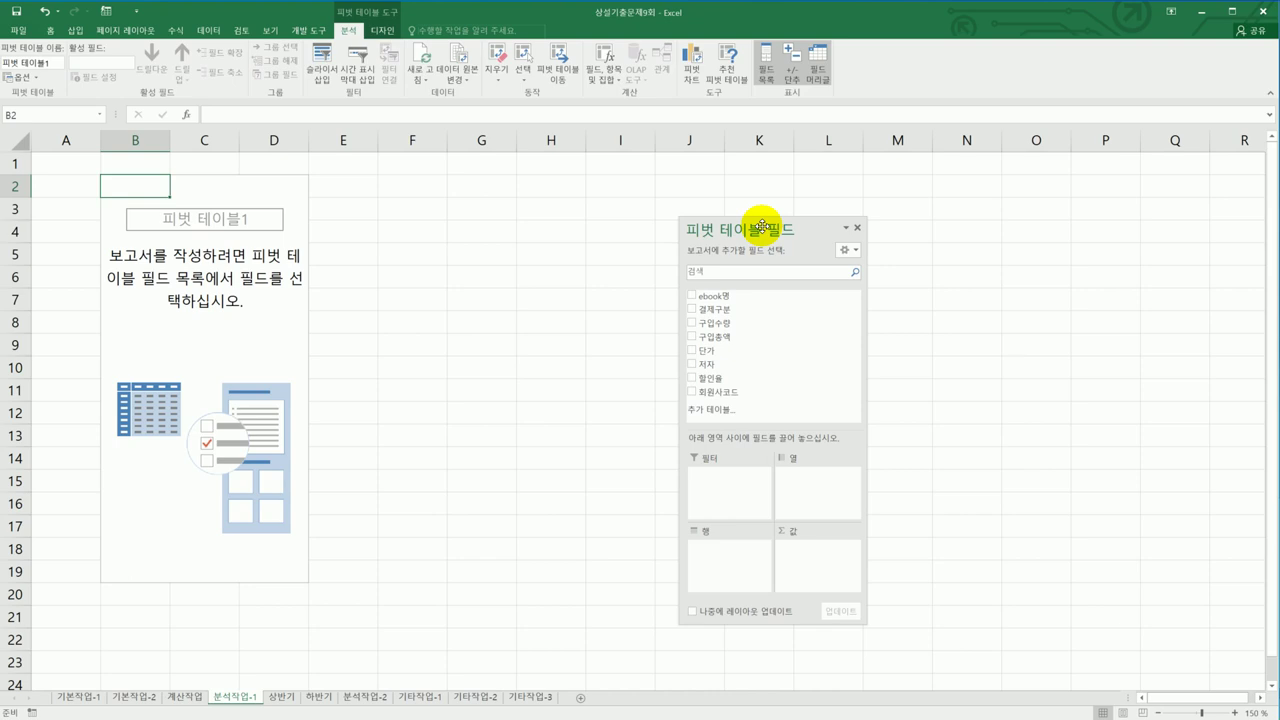
left_click_drag(737, 296, 737, 568)
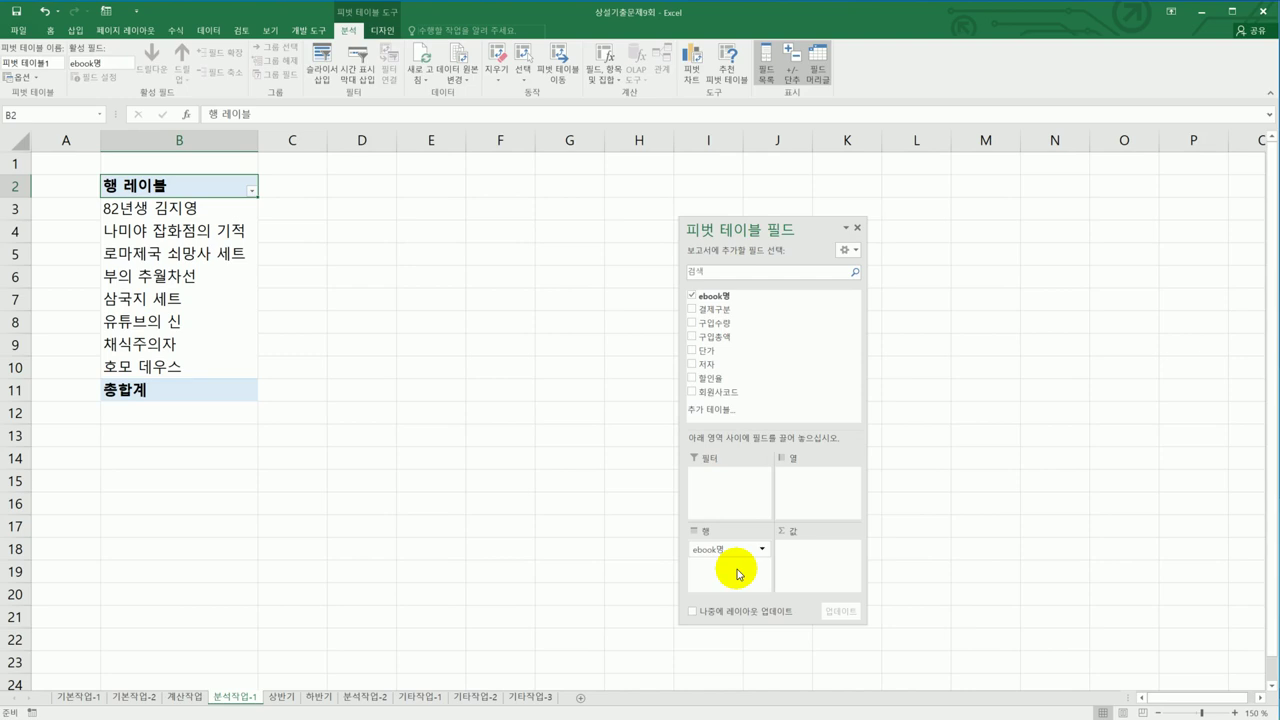
left_click_drag(744, 310, 808, 515)
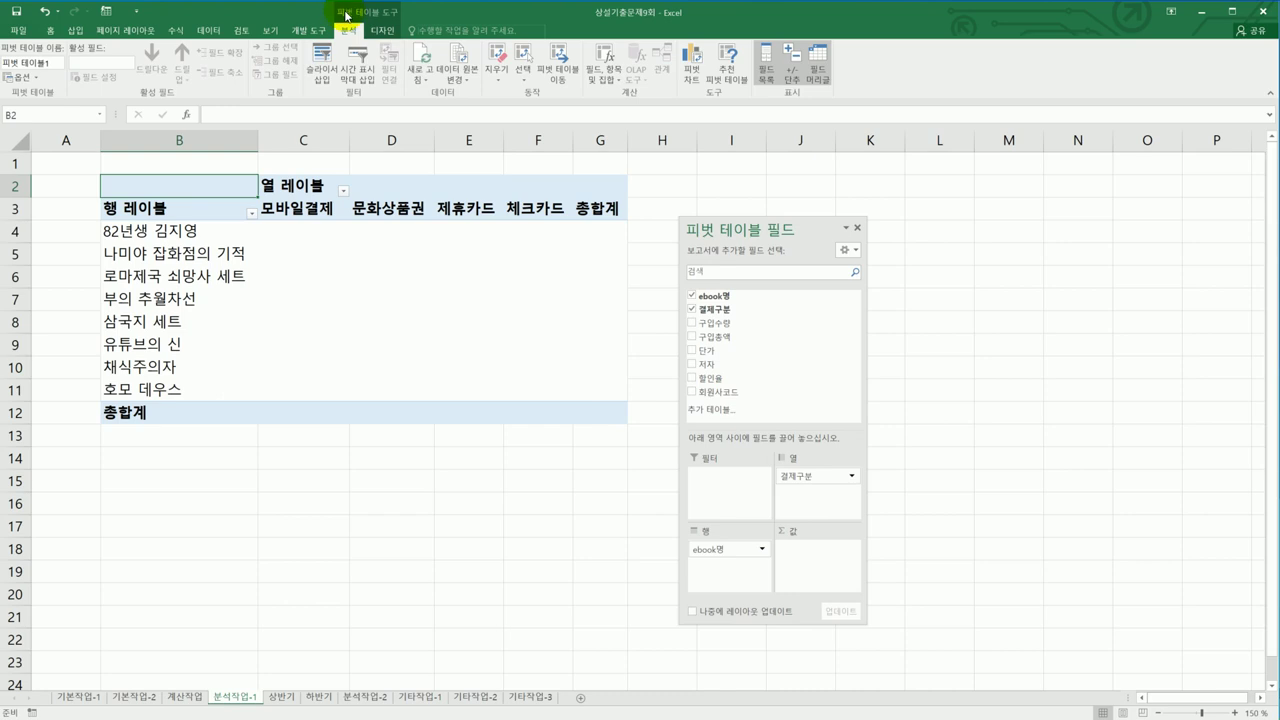
- Start a calculated field for the PivotTable and name it 구입가격
left_click(607, 93)
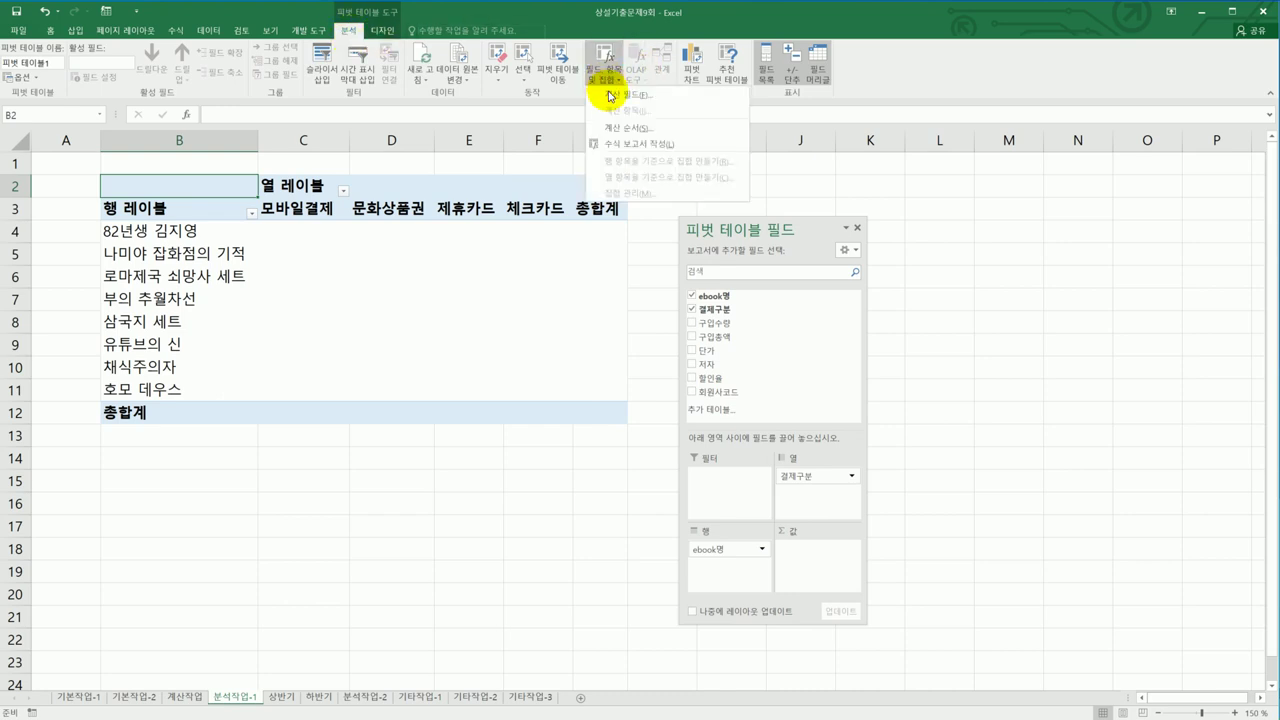
left_click(610, 96)
left_click_drag(812, 280, 1015, 280)
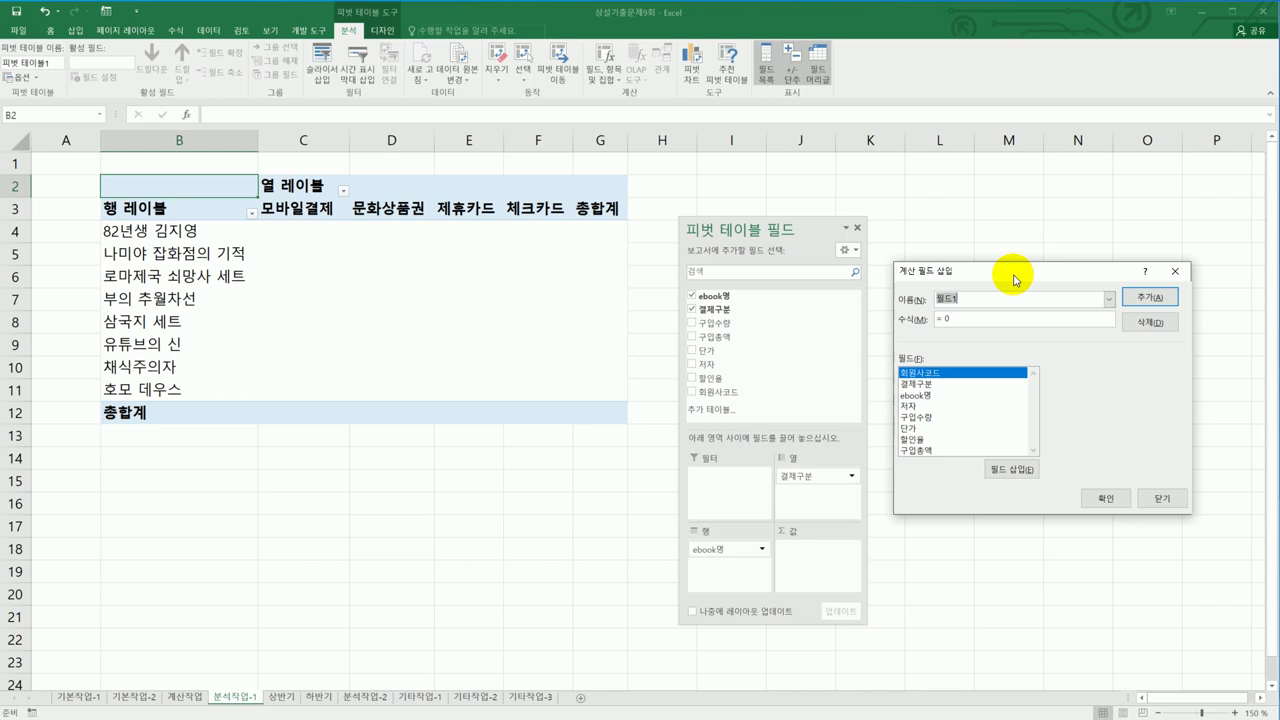
type("구")
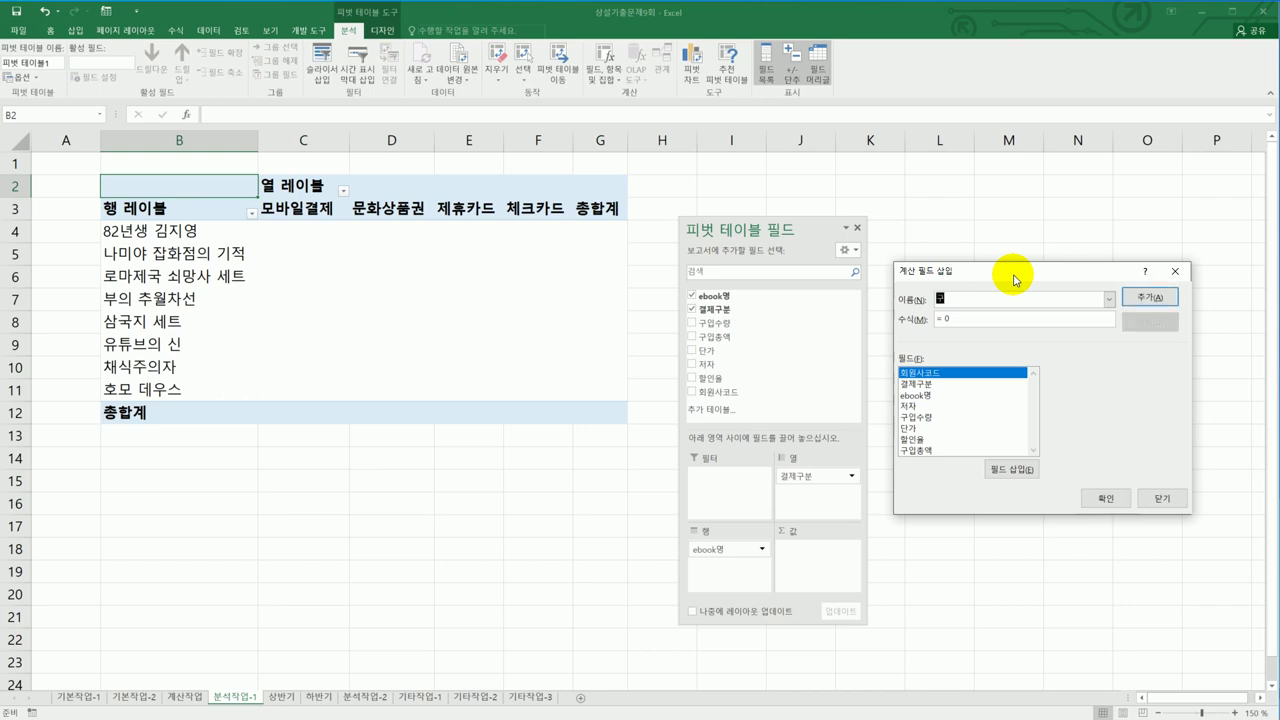
type("입ㄱ")
type("격")
key("Tab")
- Define the 구입가격 field's formula as 구입수량*단가*(1-할인율) and add the calculated field to the PivotTable
type("=")
double_click(933, 417)
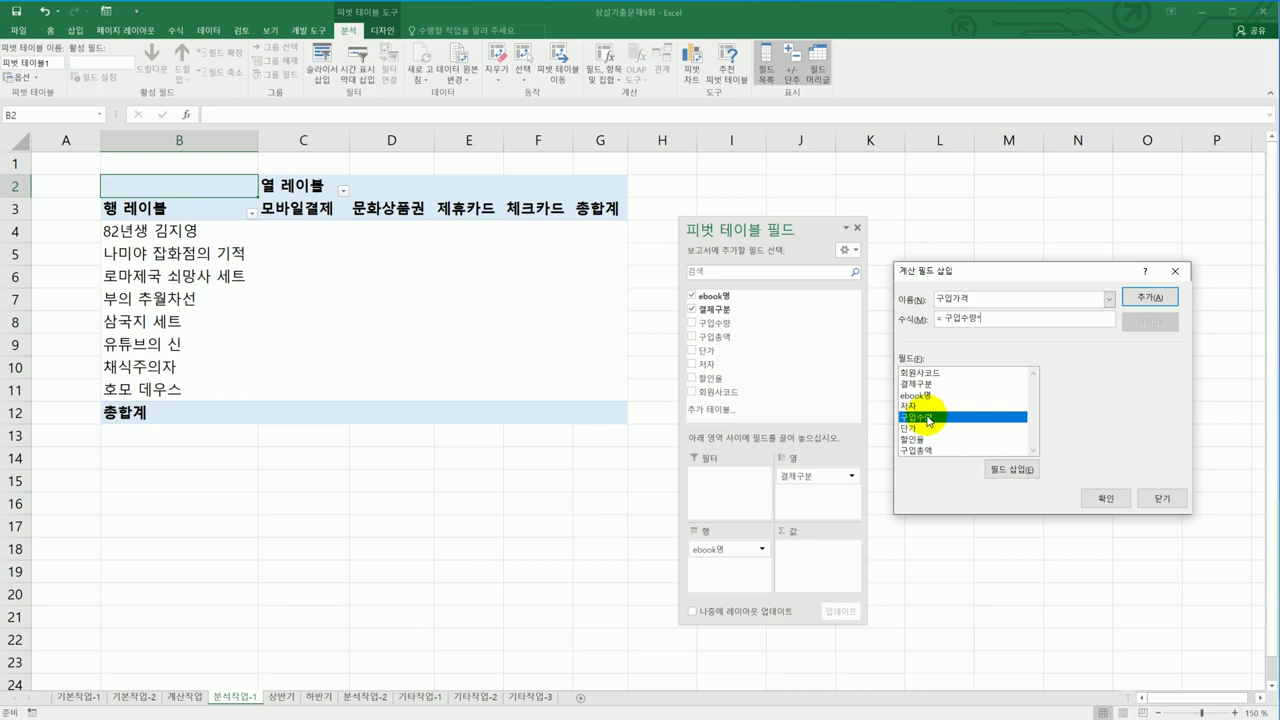
double_click(922, 429)
type("*")
type("(1-")
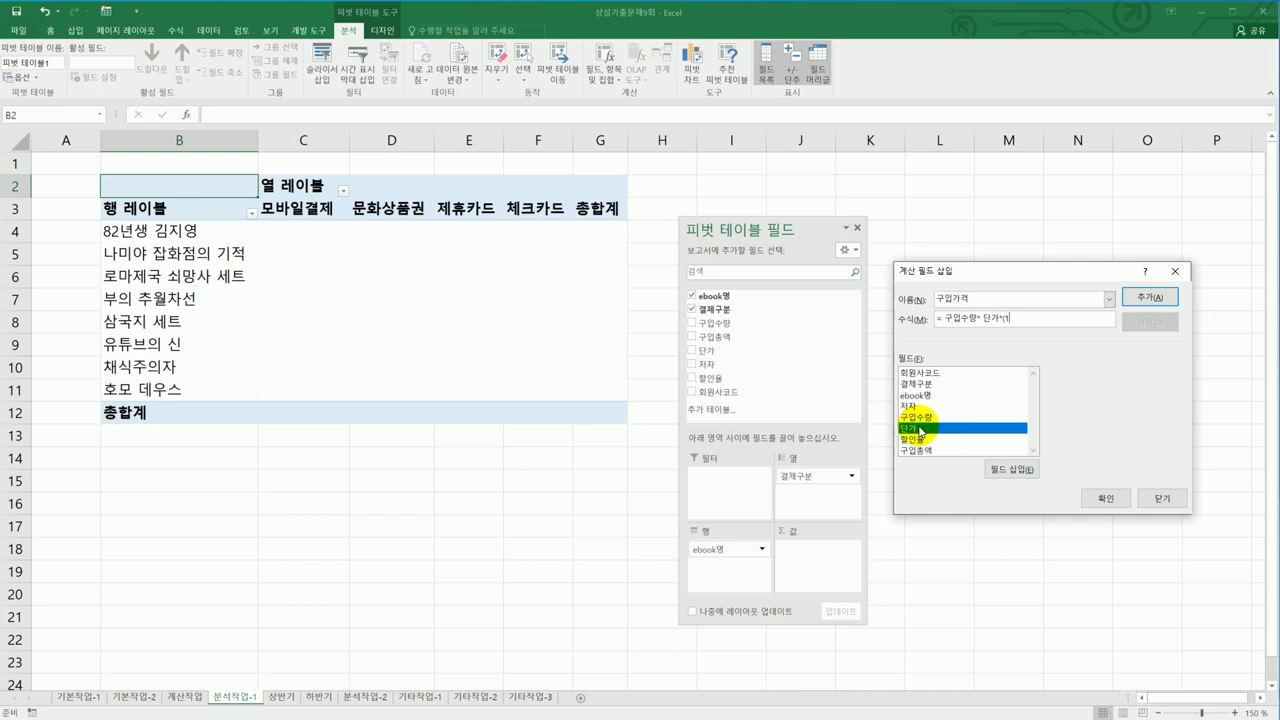
double_click(919, 440)
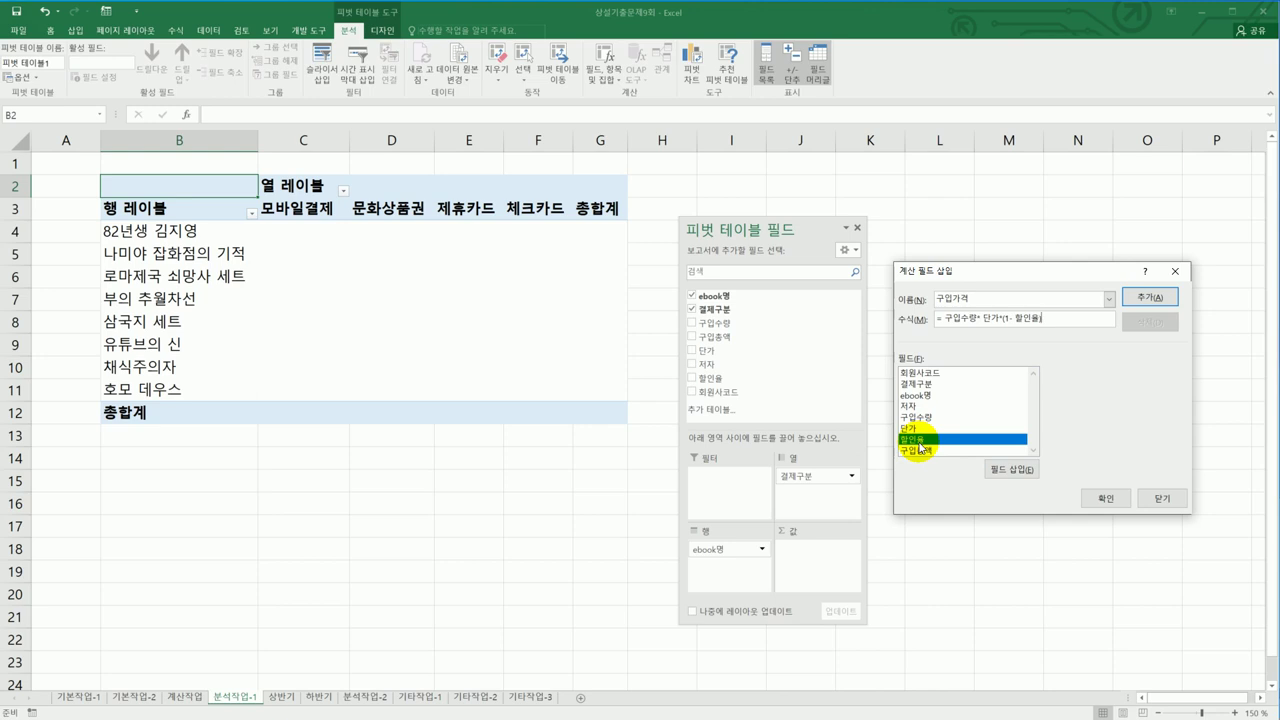
left_click(1149, 300)
left_click_drag(1034, 394, 1034, 429)
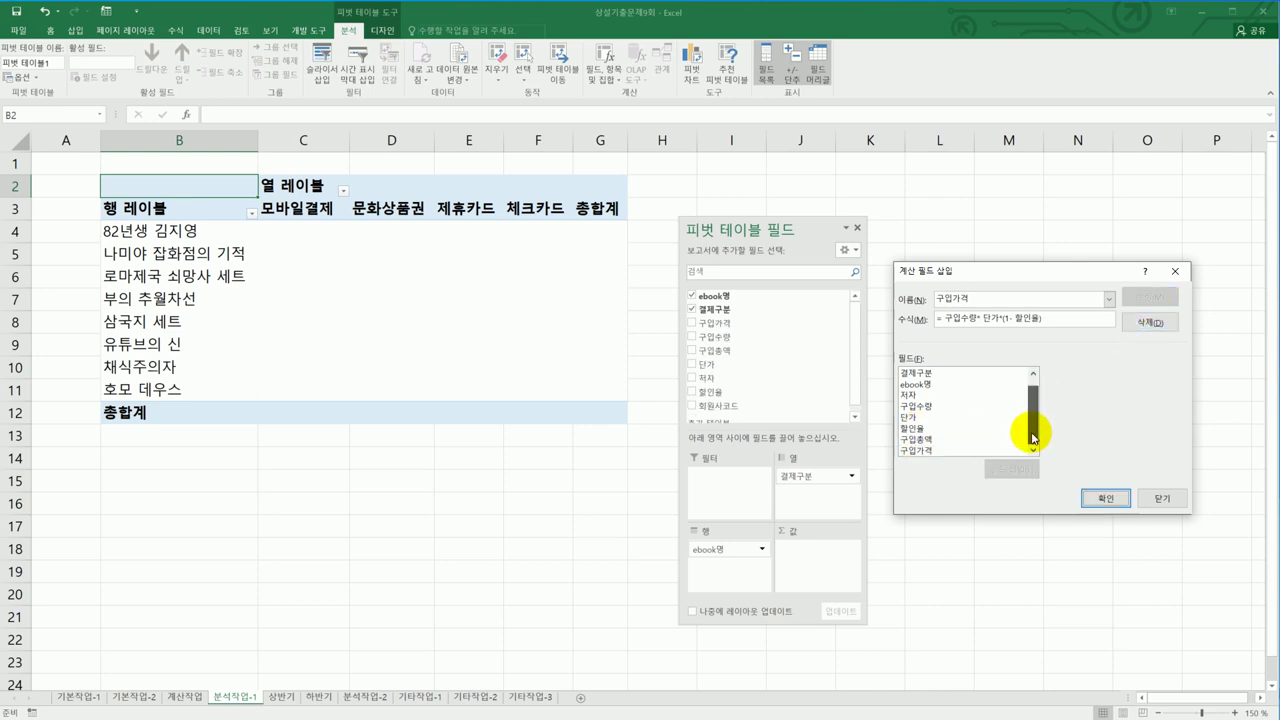
left_click(1101, 500)
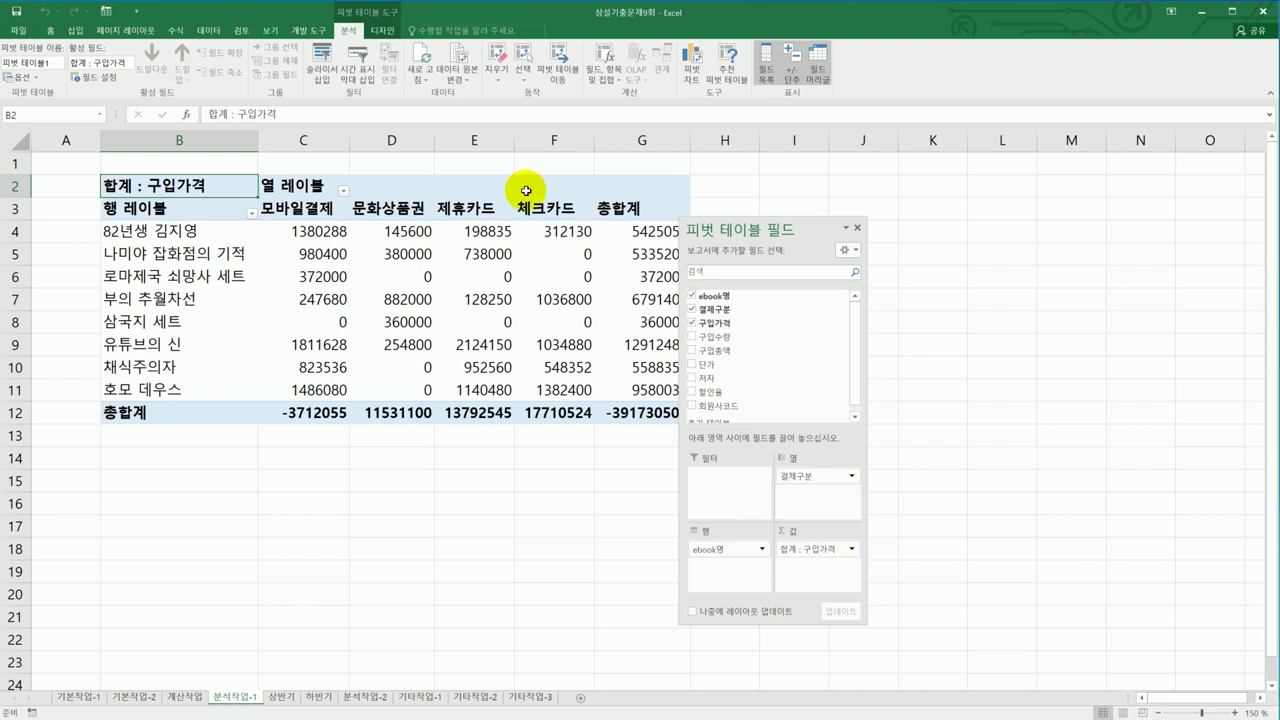
- Set the PivotTable's report layout to outline form (개요 형식) and close the field list
left_click(384, 29)
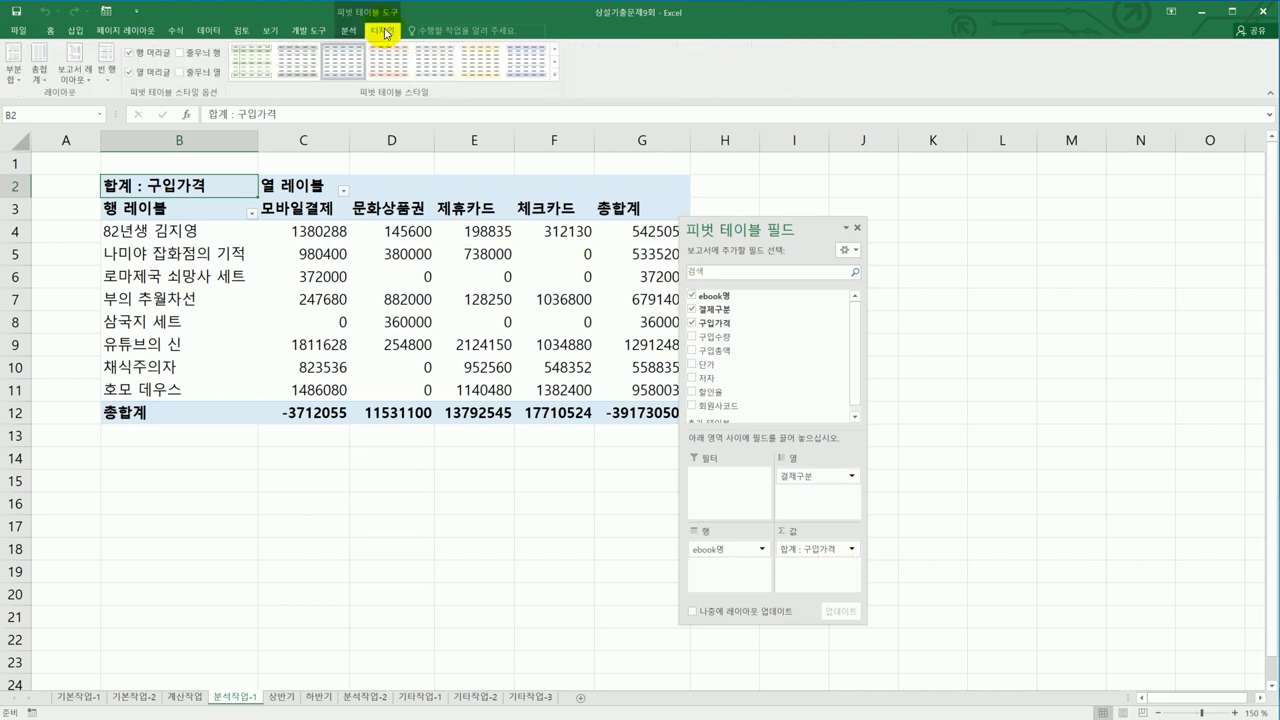
left_click(62, 82)
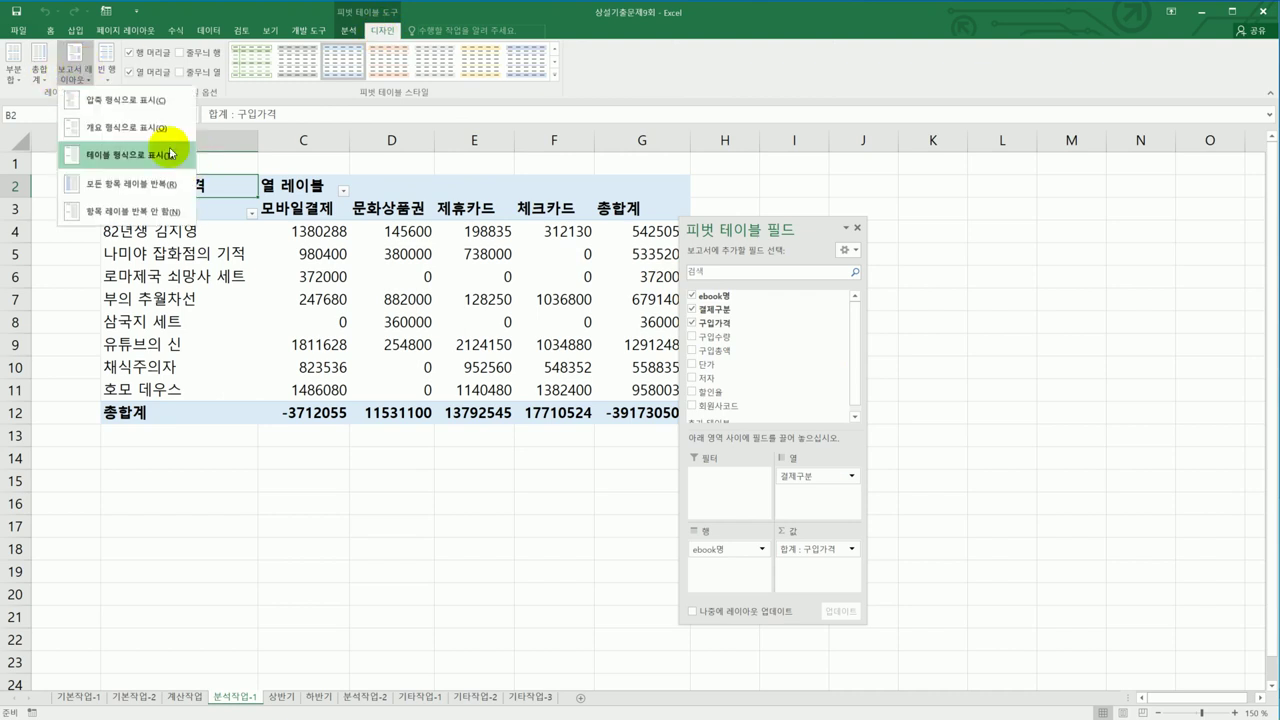
left_click(165, 132)
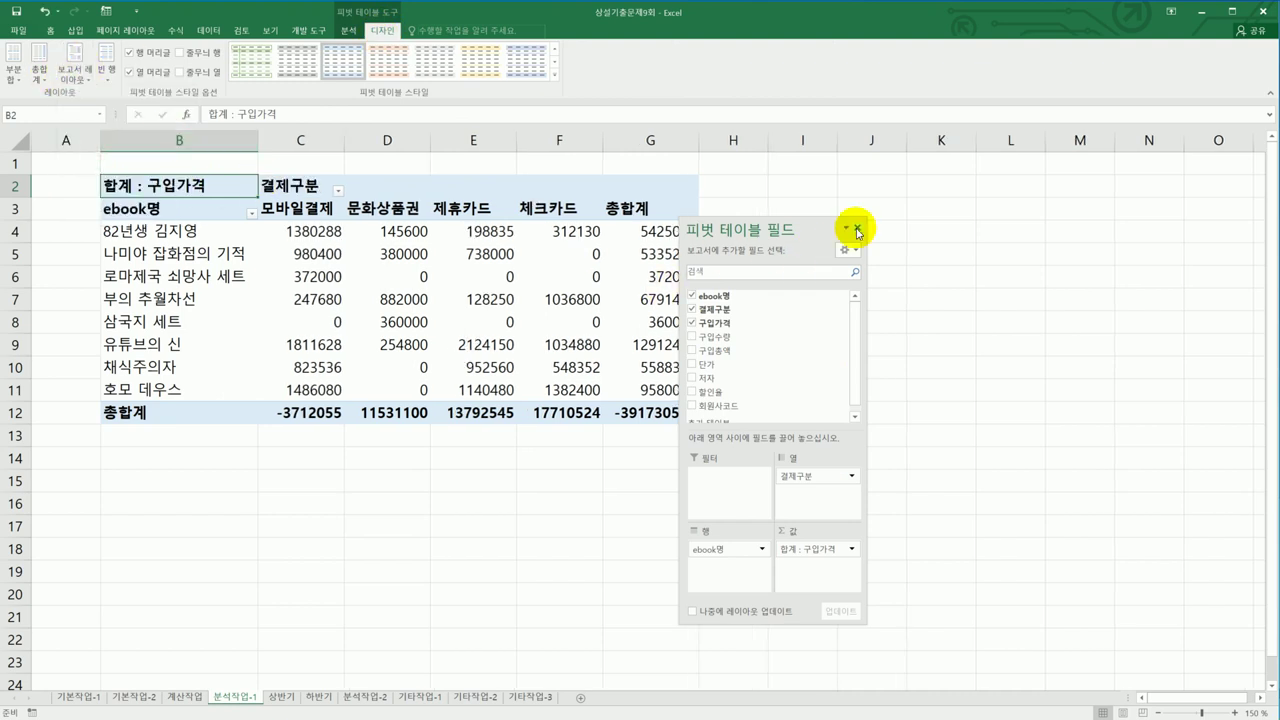
left_click(856, 228)
mouse_move(635, 344)
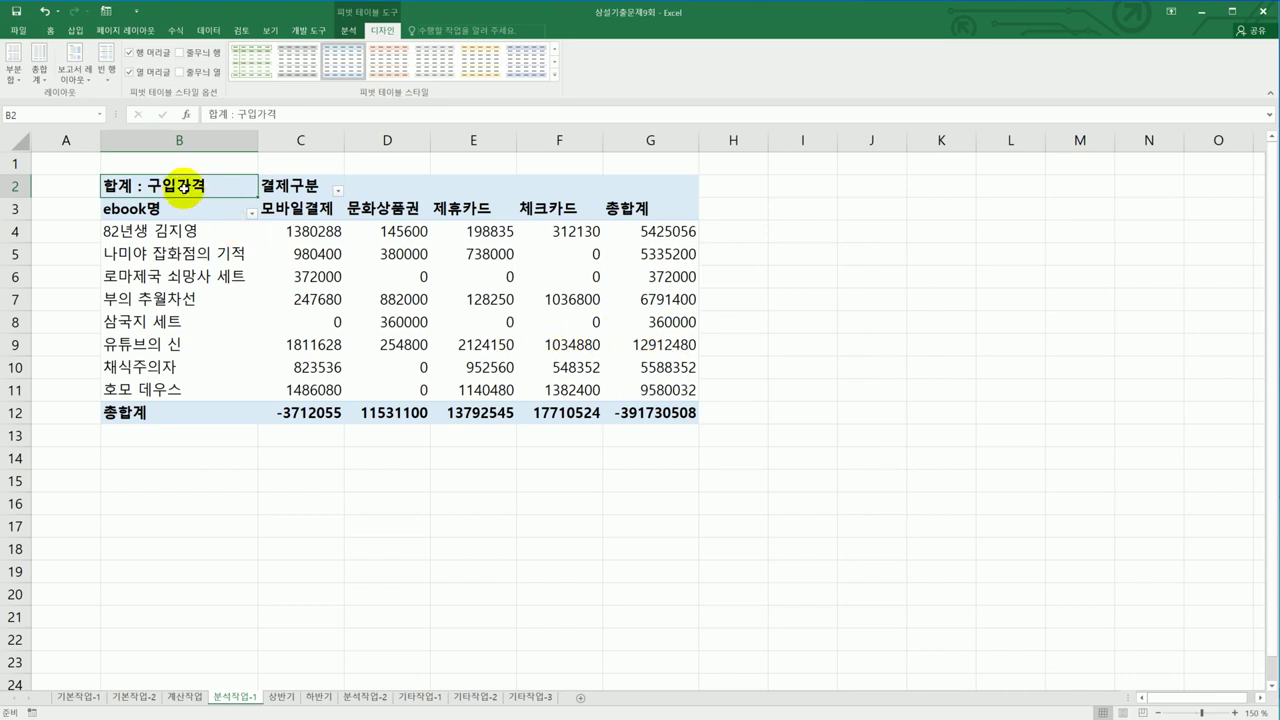
- Format the 합계 : 구입가격 value field as 숫자 with a thousands separator and 0 decimal places
right_click(184, 186)
left_click(258, 337)
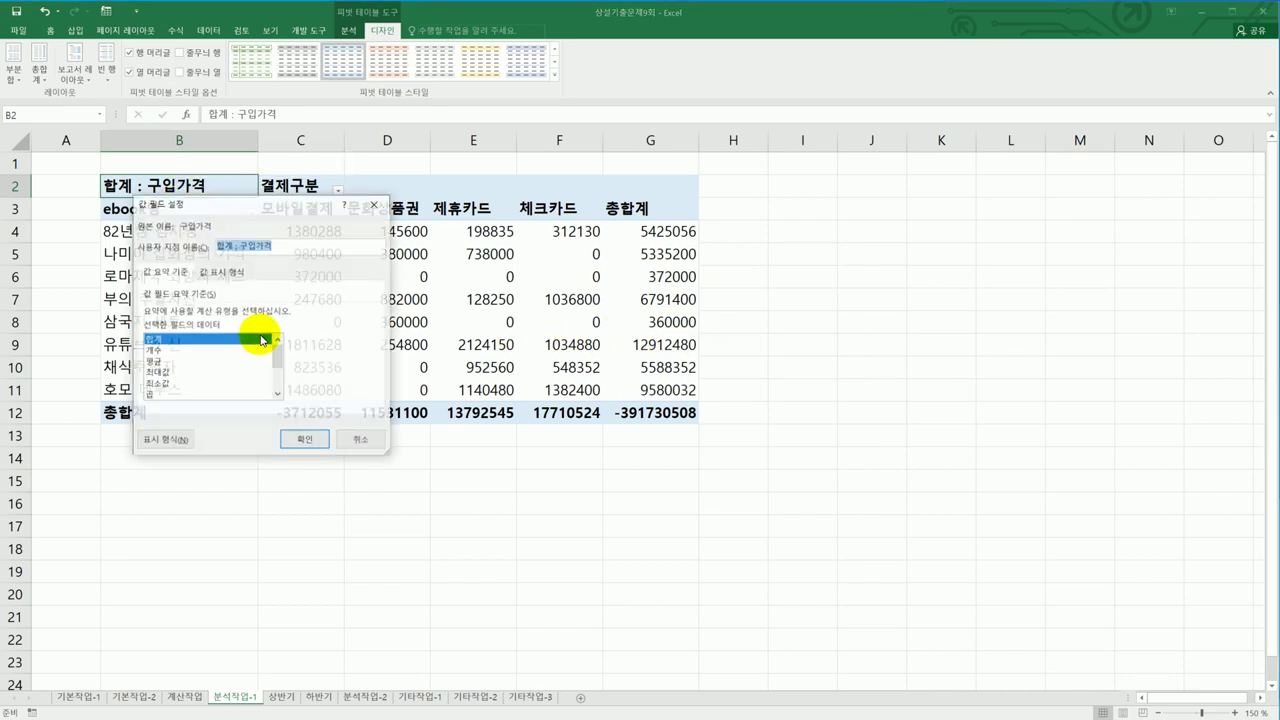
left_click_drag(264, 212, 940, 234)
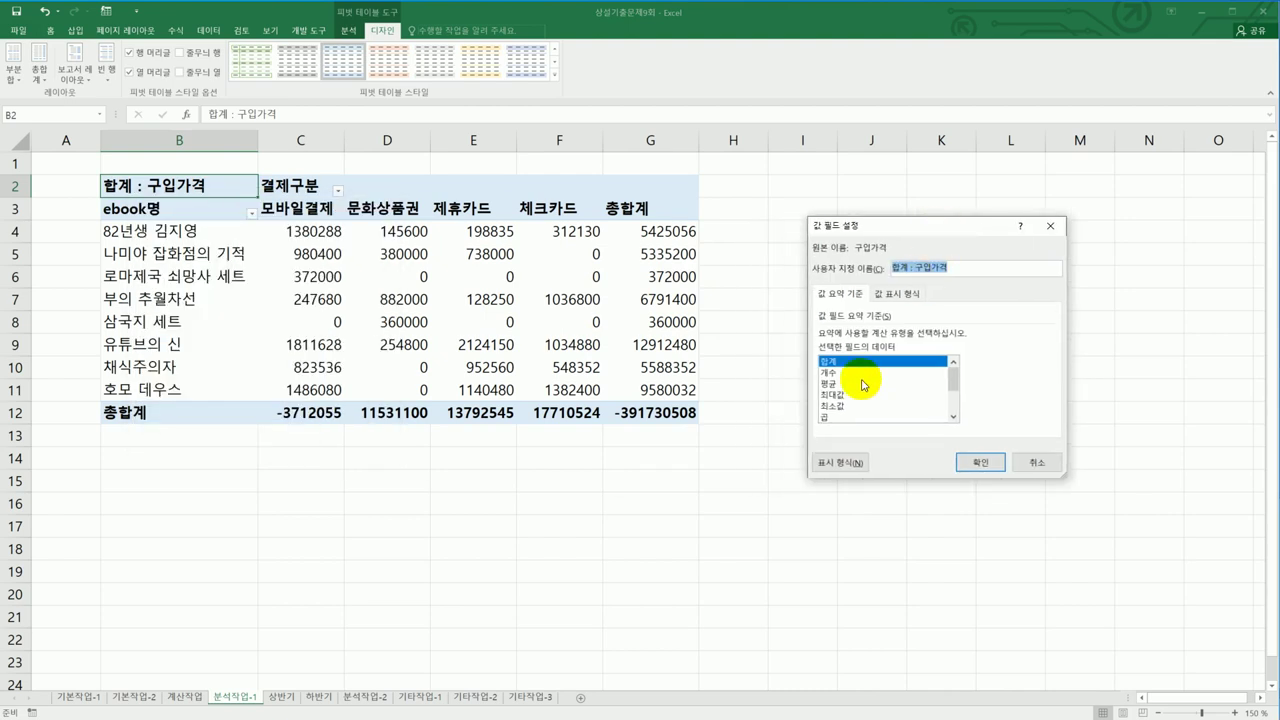
left_click(841, 463)
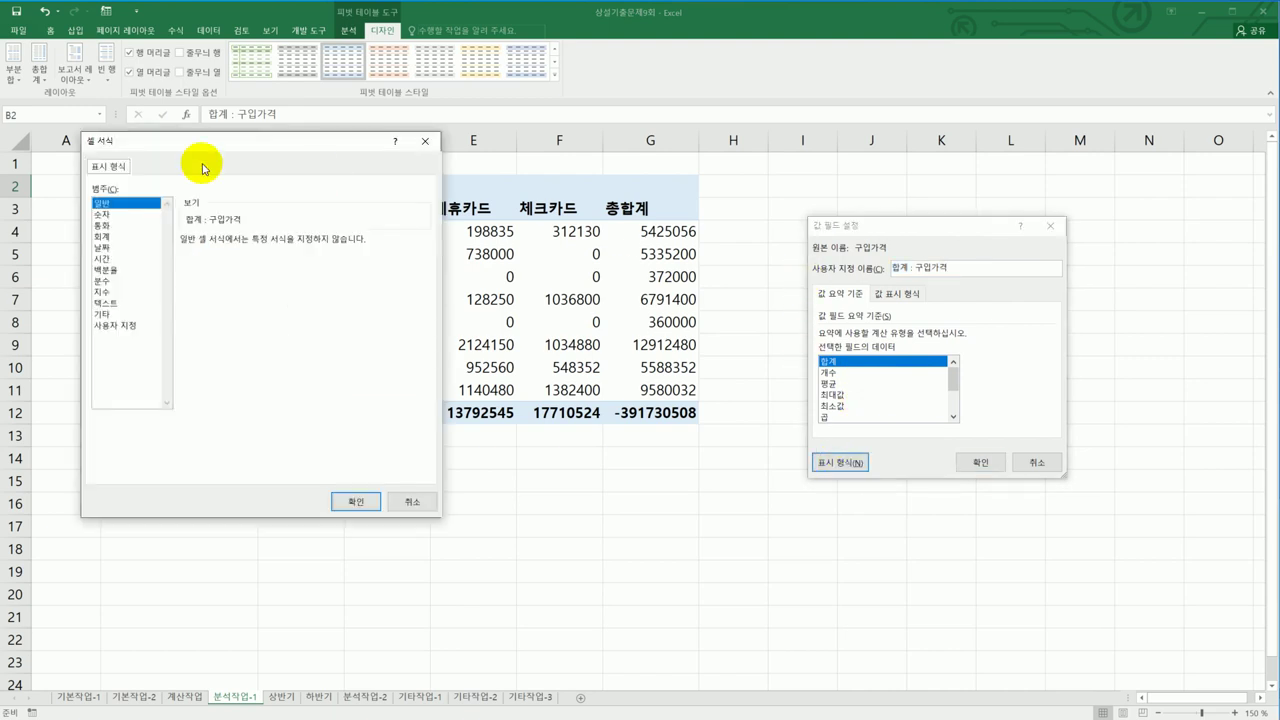
left_click(100, 215)
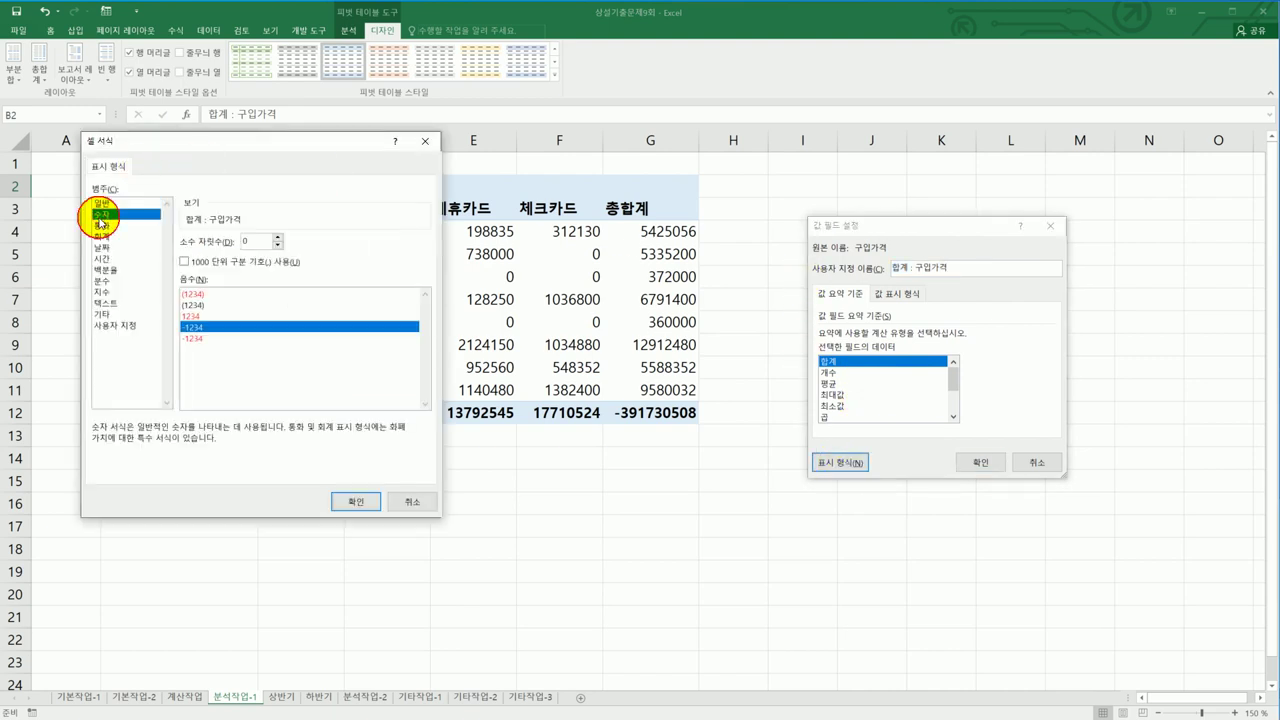
left_click(285, 264)
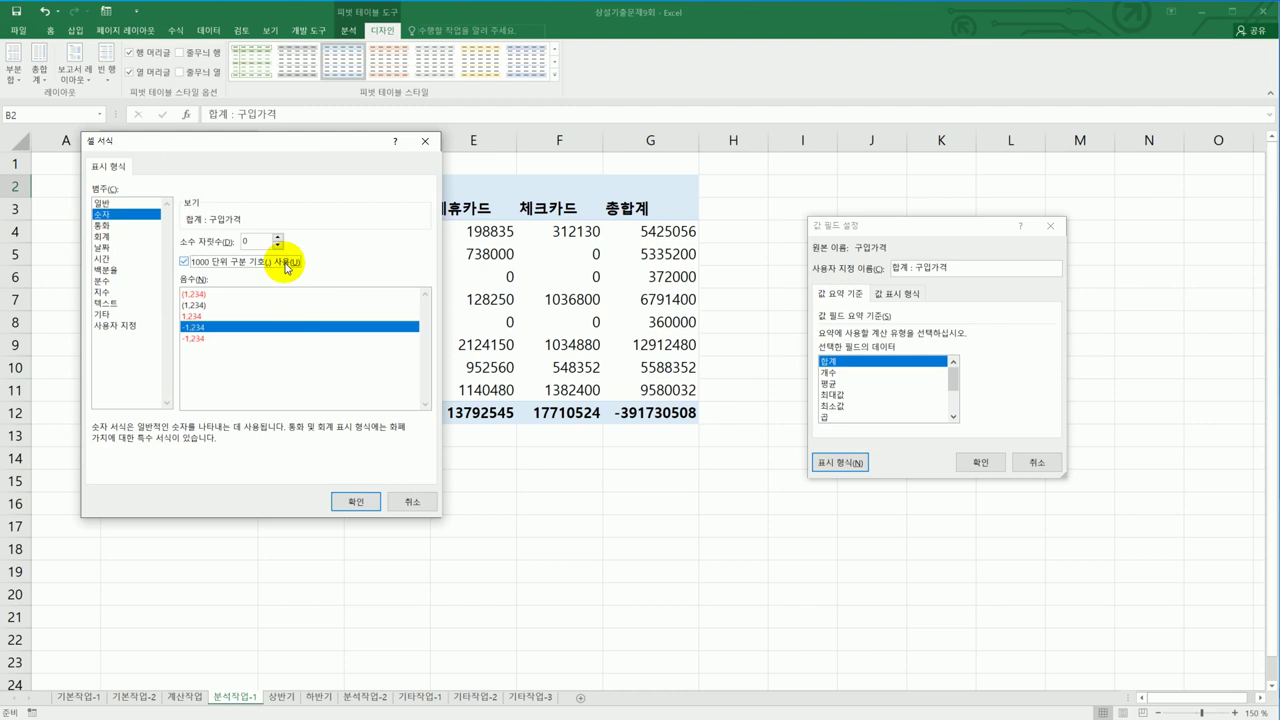
left_click(358, 501)
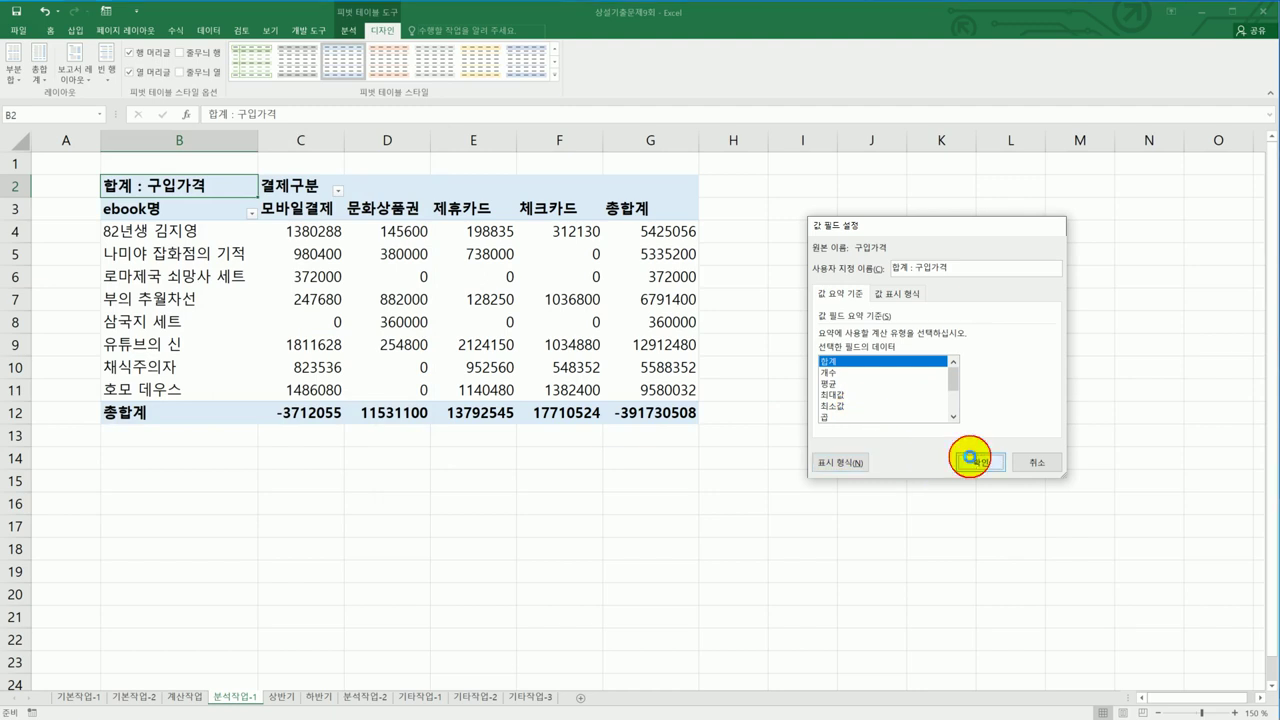
left_click(975, 462)
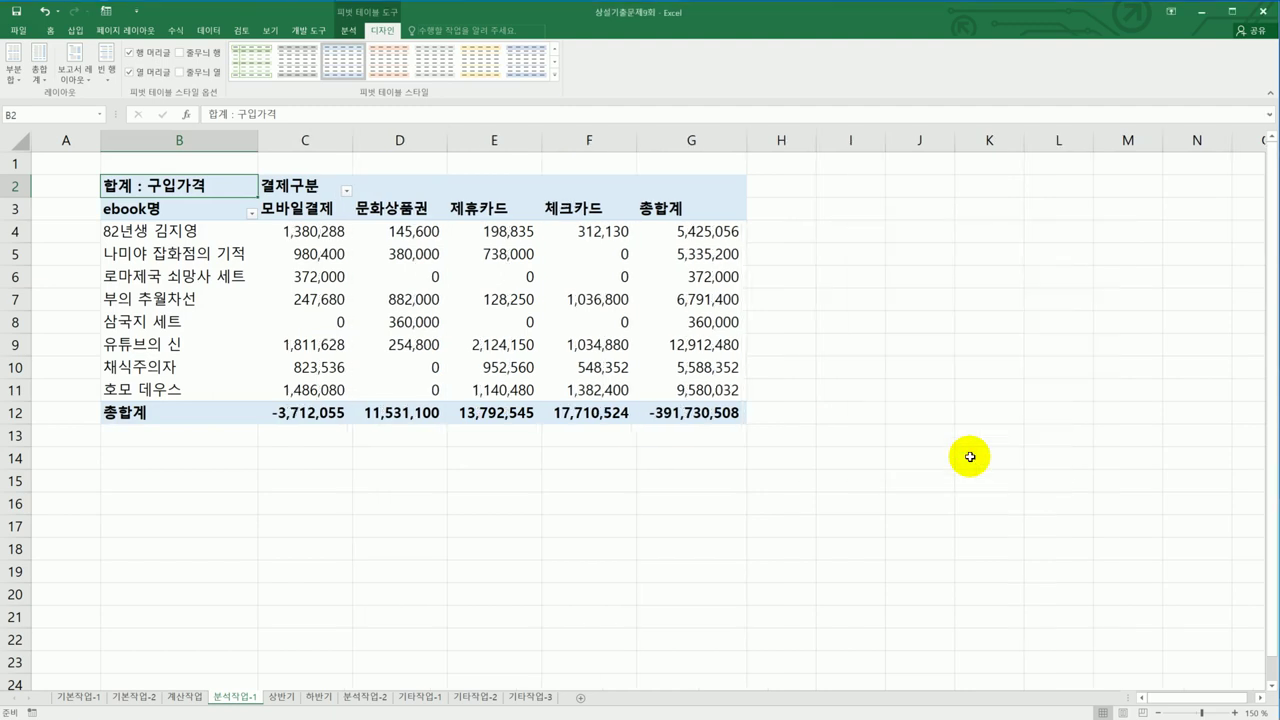
left_click(960, 522)
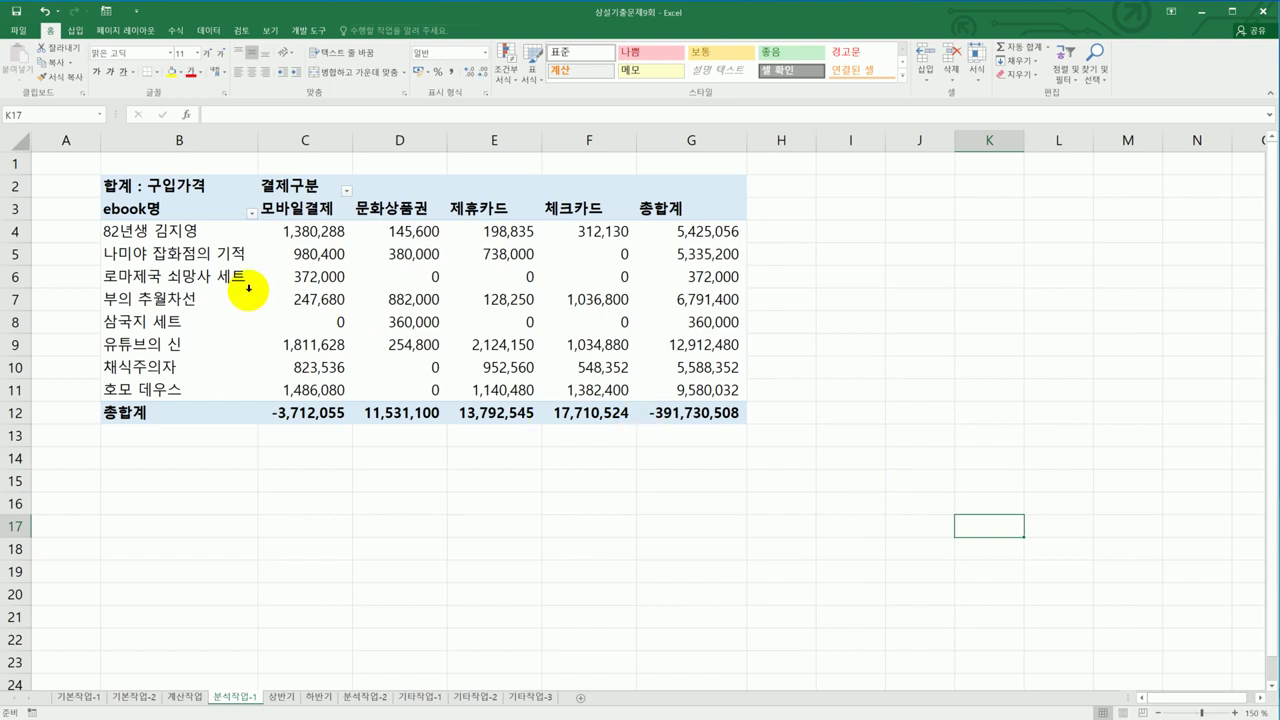
- Extract the detail records for 82년생 김지영 paid by 모바일결제 to a new sheet and name that sheet 김지영모바일
left_click(305, 231)
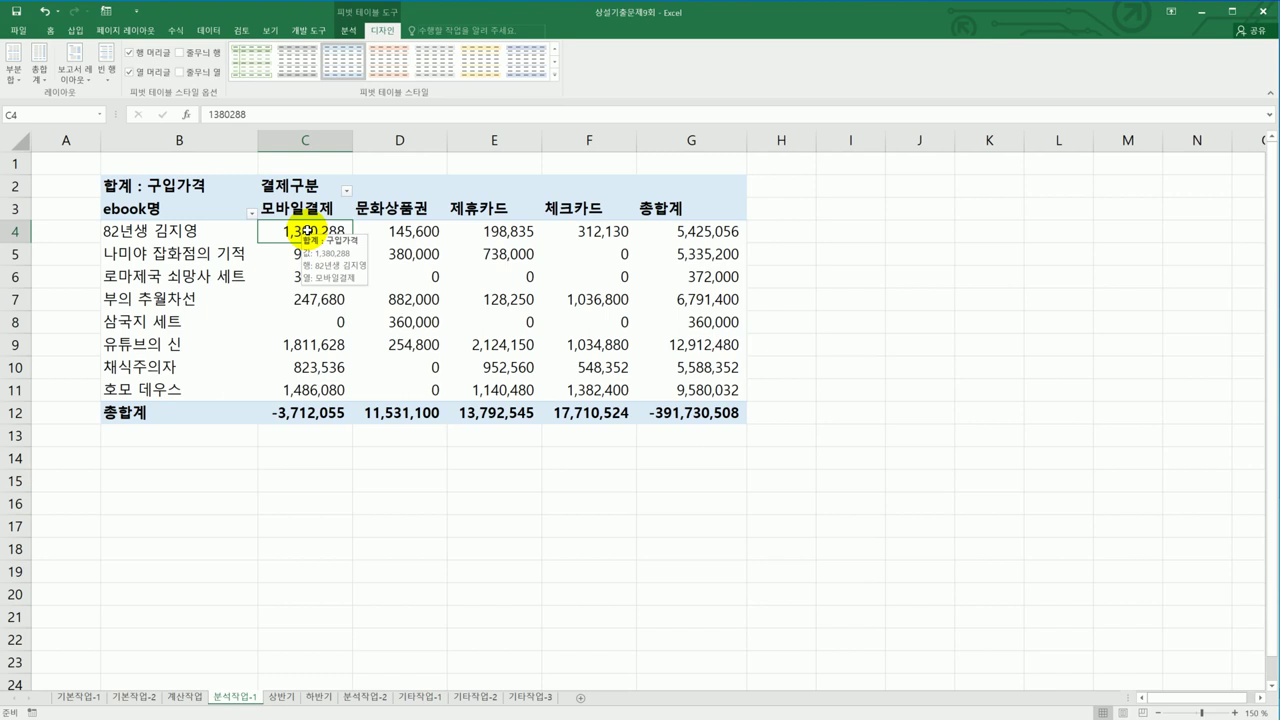
double_click(307, 231)
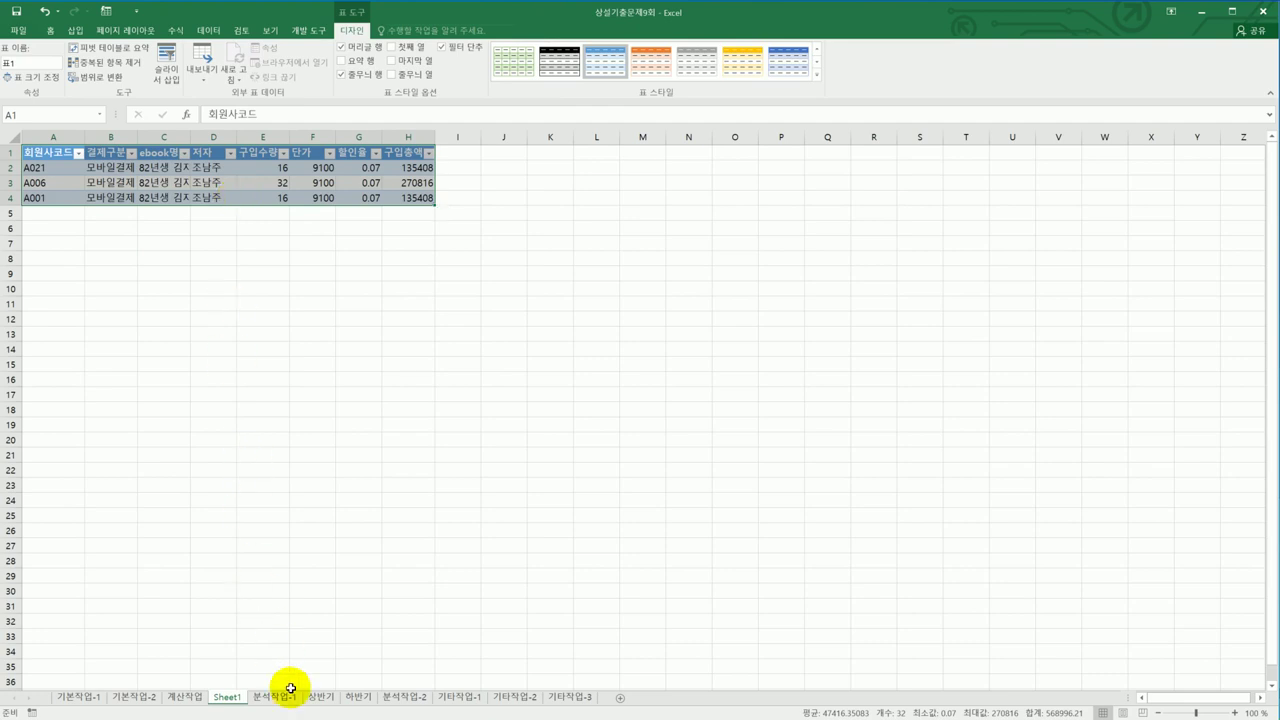
left_click(234, 699, "ctrl")
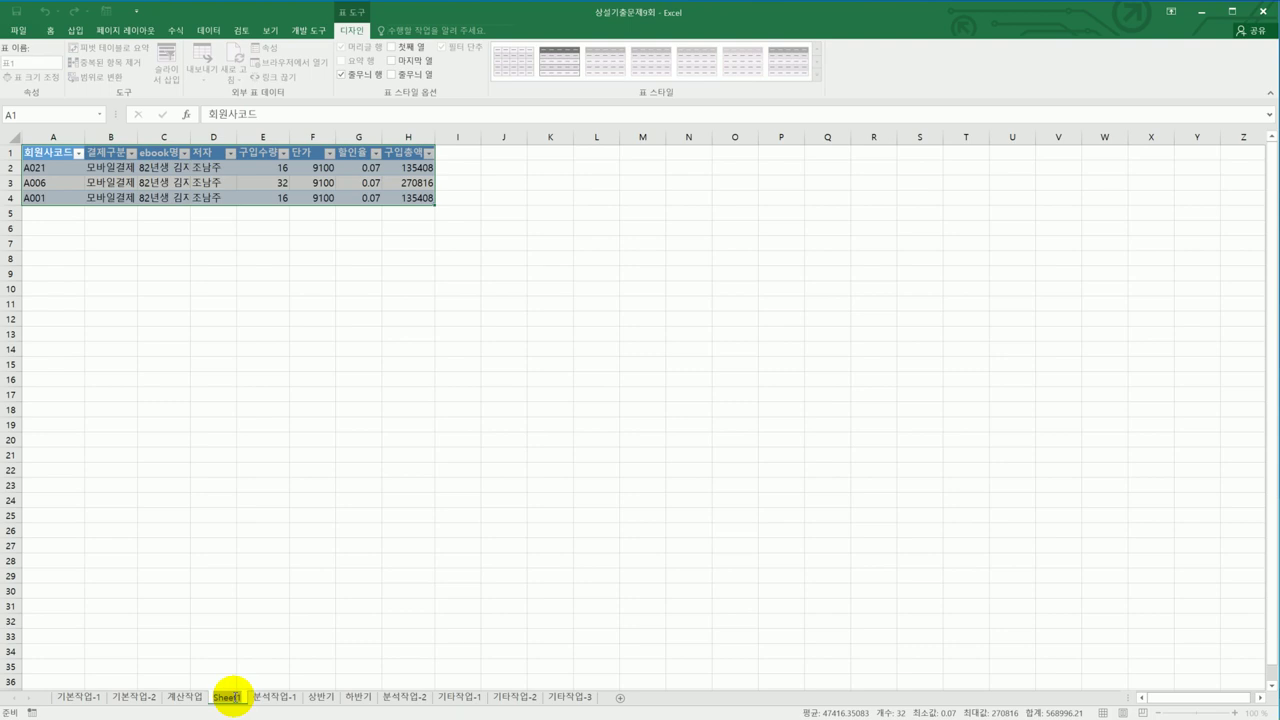
type("ㄱ")
type("김지영")
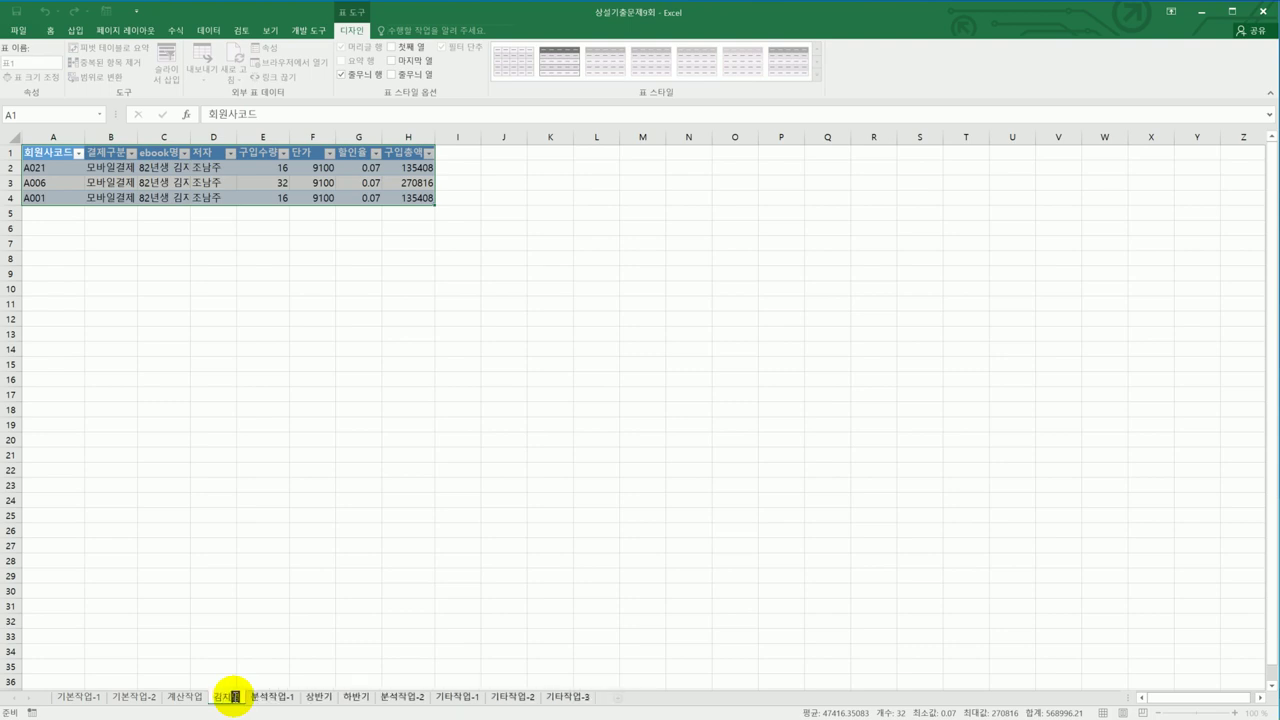
type("모바일")
key("Return")
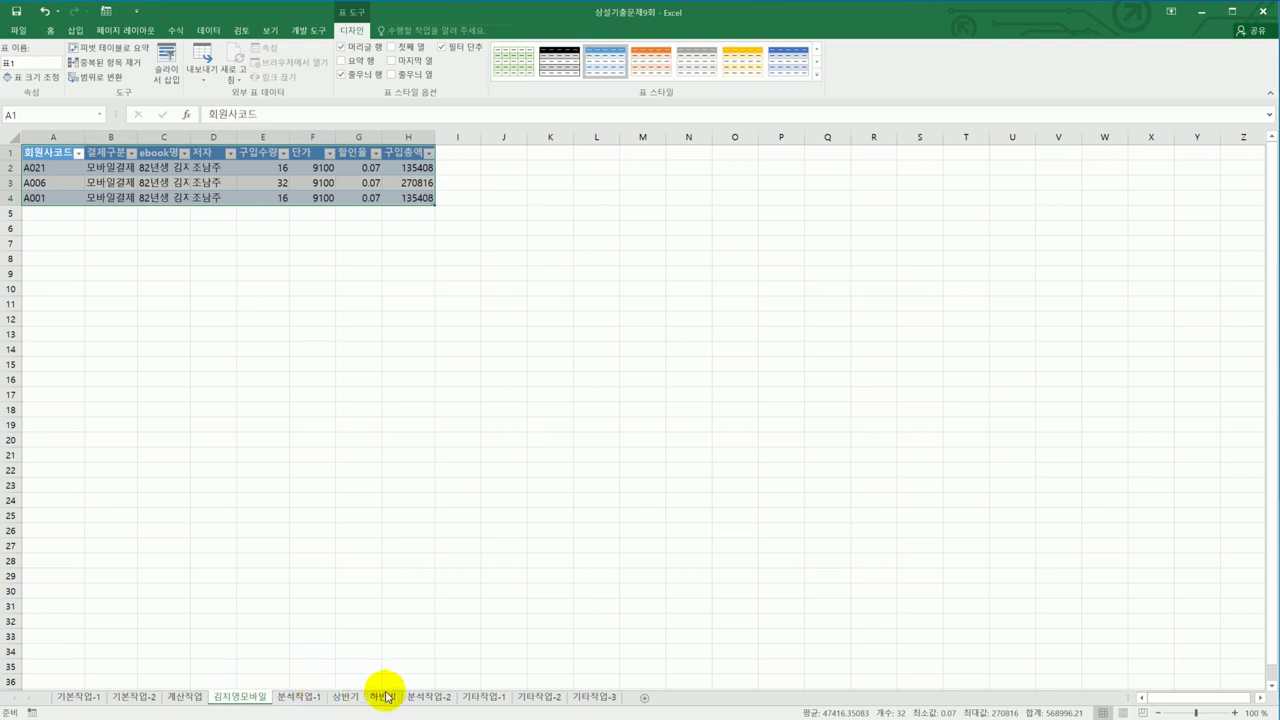
- Look over the ebook purchase data on the 상반기 and 하반기 sheets and return to the 분석작업-2 sheet
left_click(435, 697)
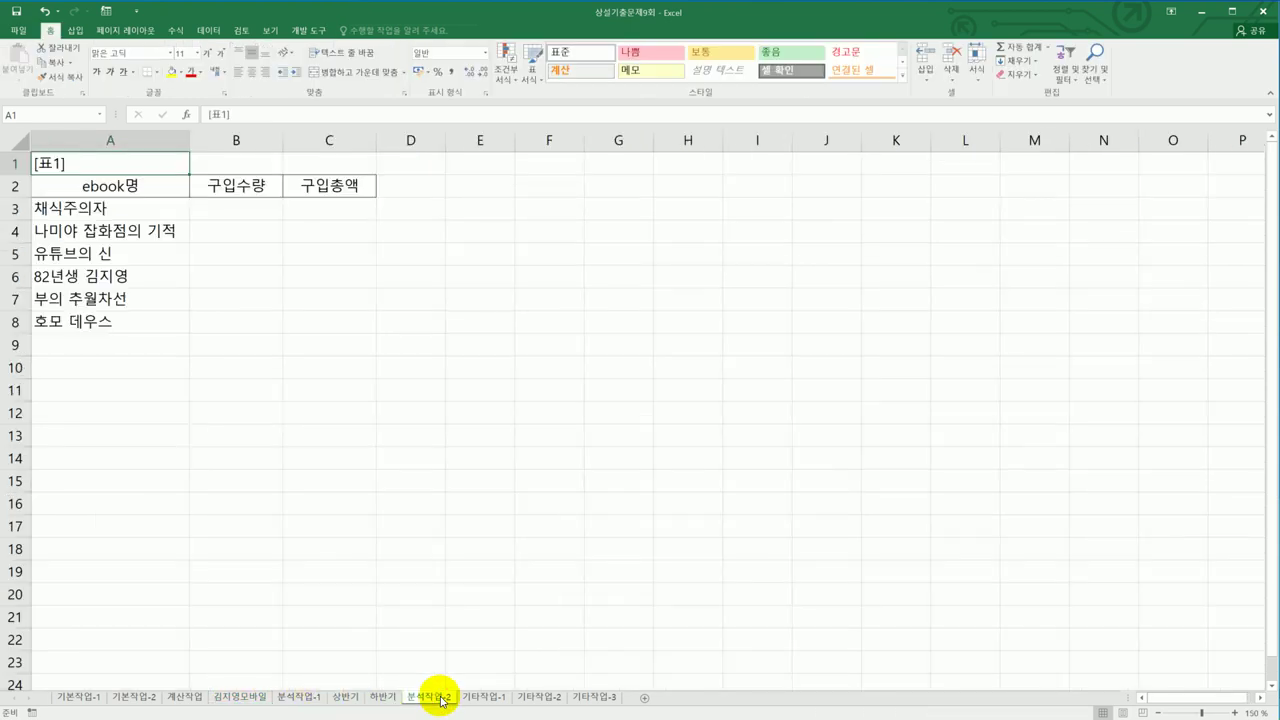
left_click(340, 699)
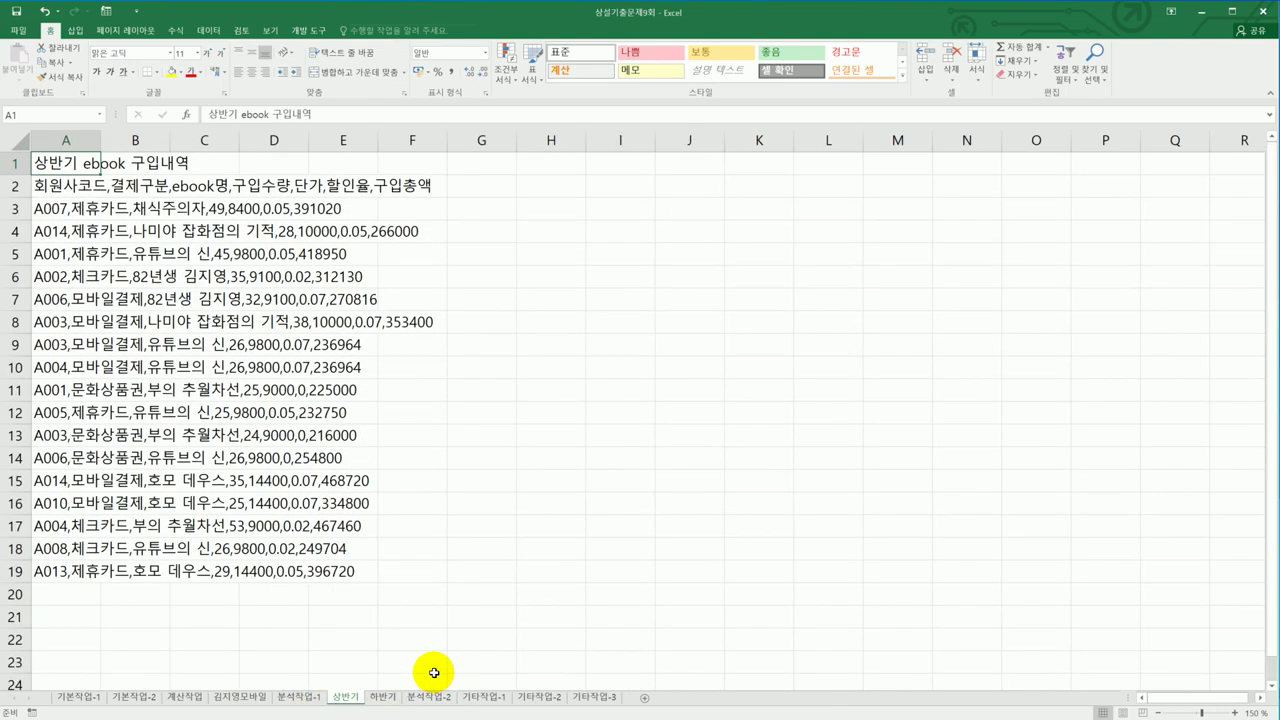
left_click(393, 699)
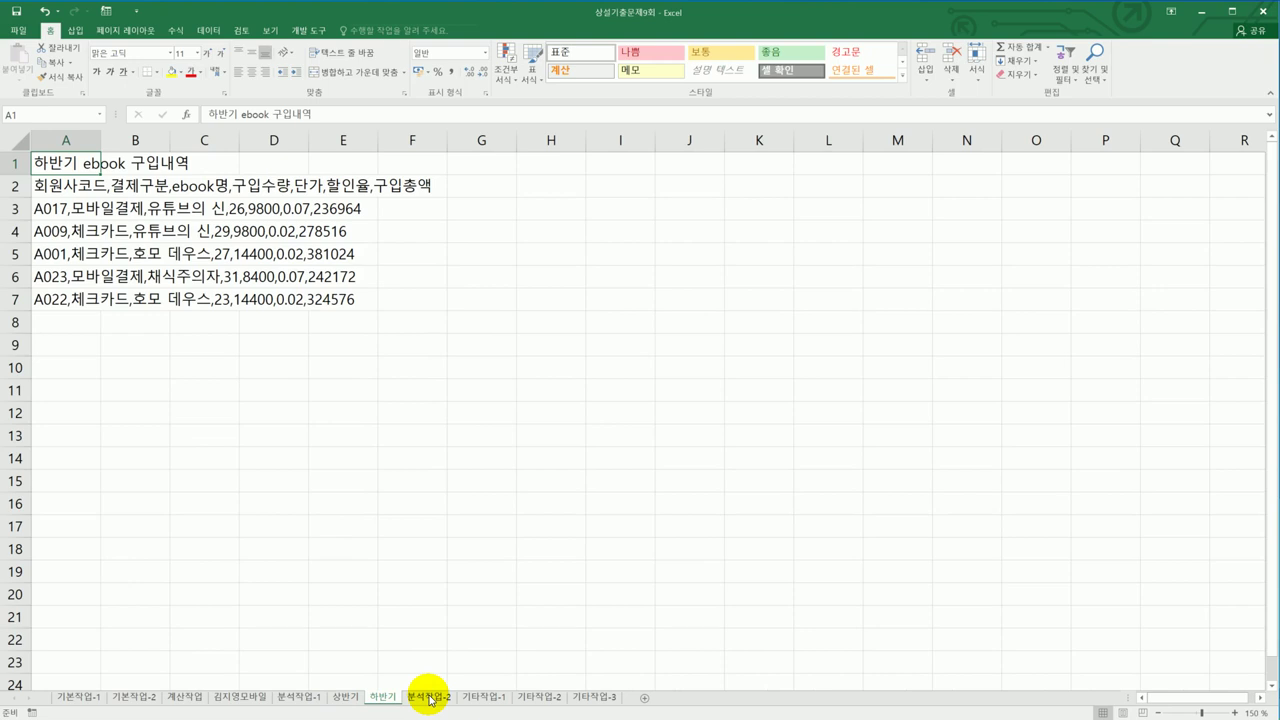
left_click(430, 699)
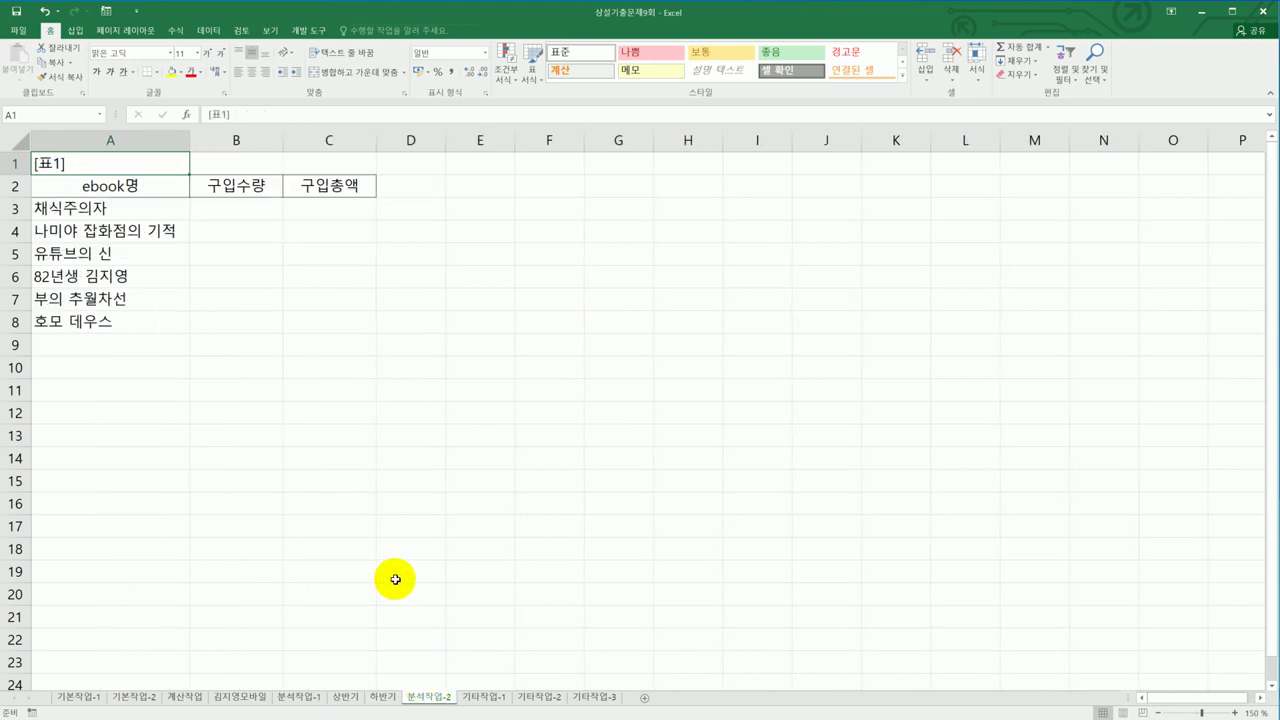
- Split the 상반기 data in A2:A19 into columns with Text to Columns, using only the comma (쉼표) as delimiter
left_click(340, 697)
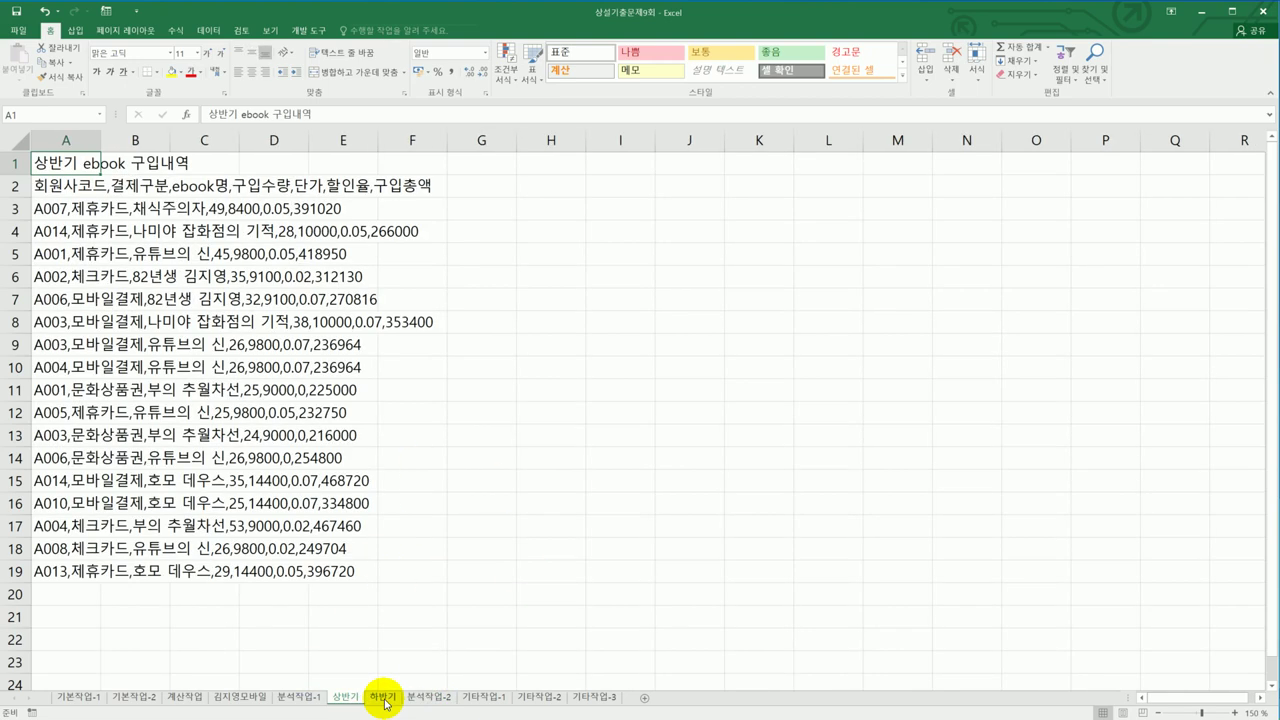
left_click(384, 699)
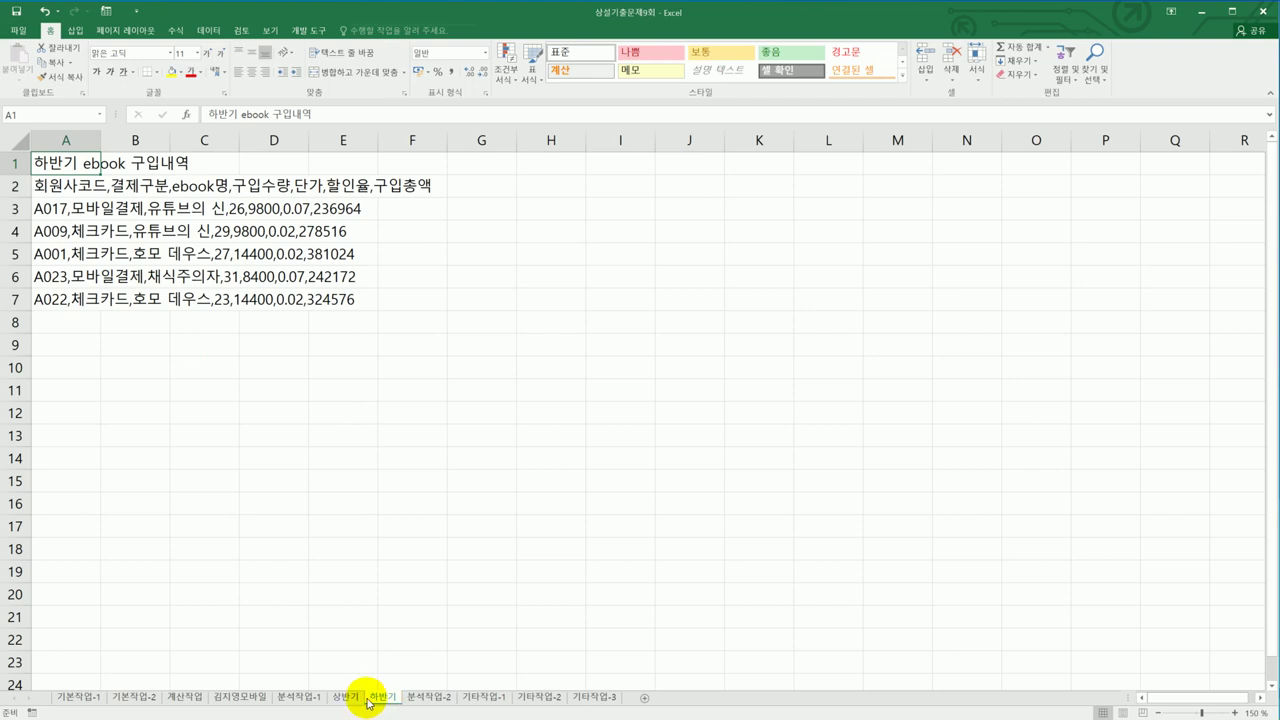
left_click(346, 697)
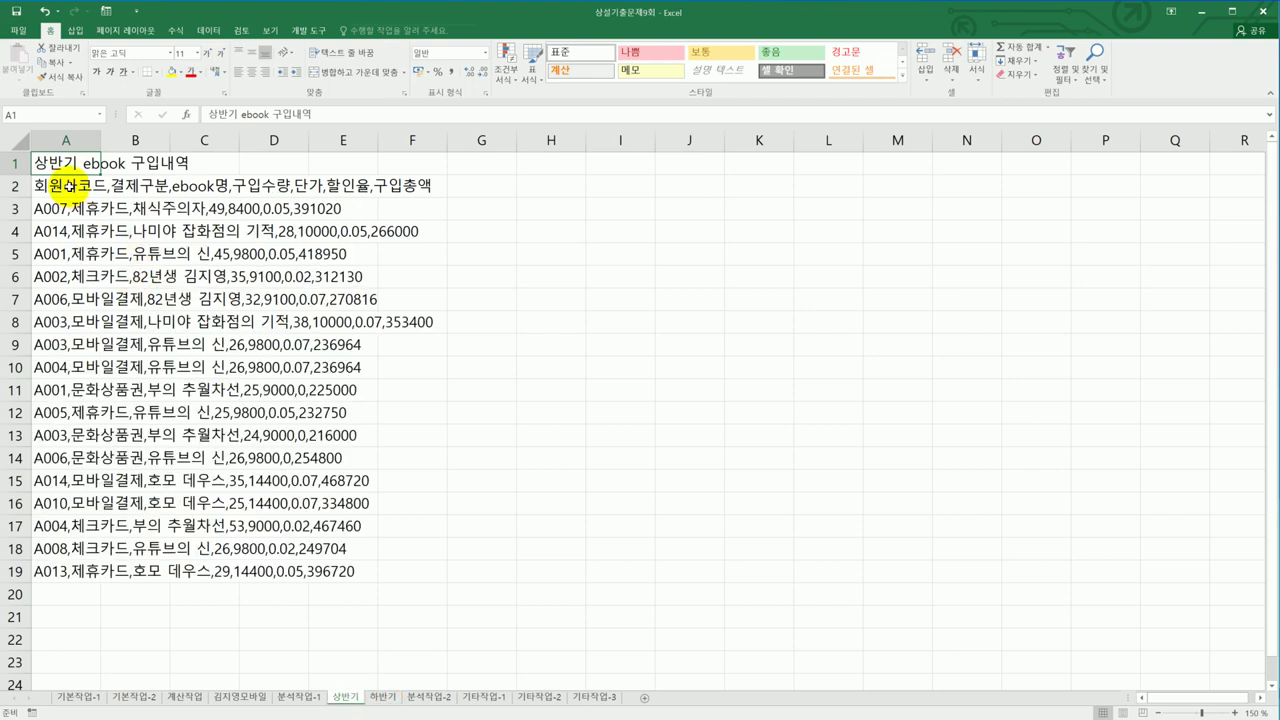
left_click_drag(70, 185, 78, 572)
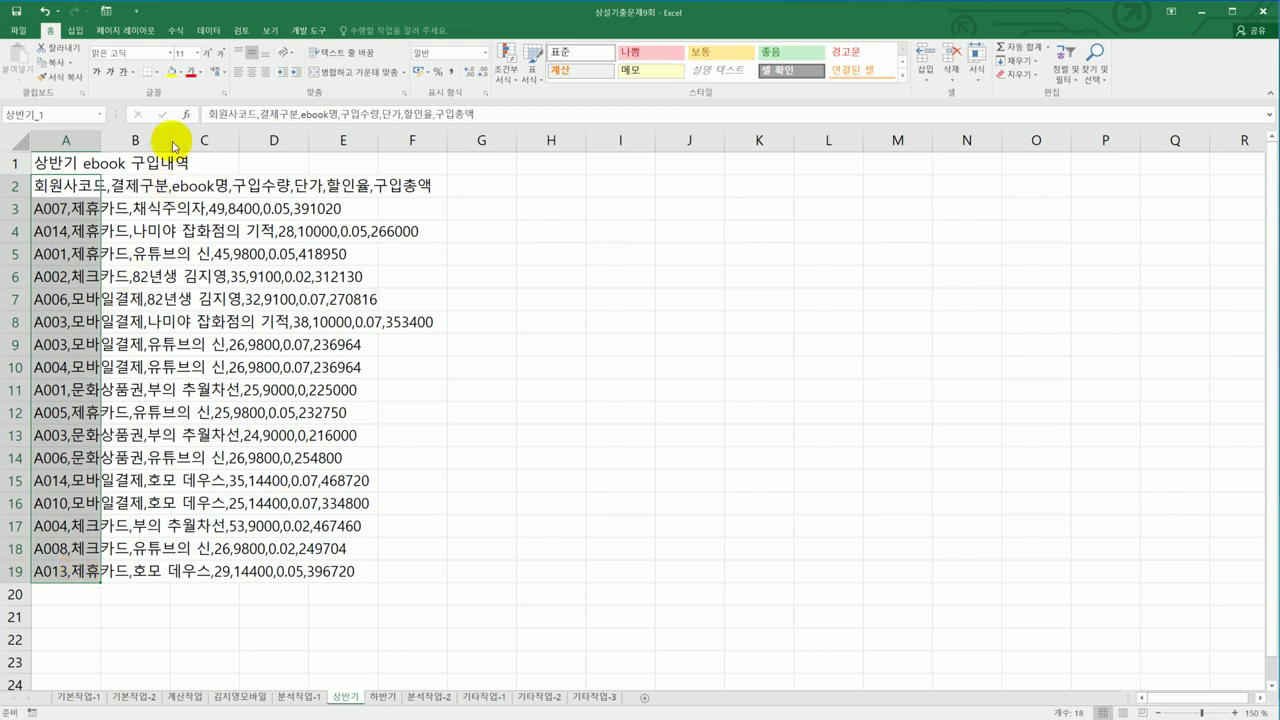
left_click(208, 31)
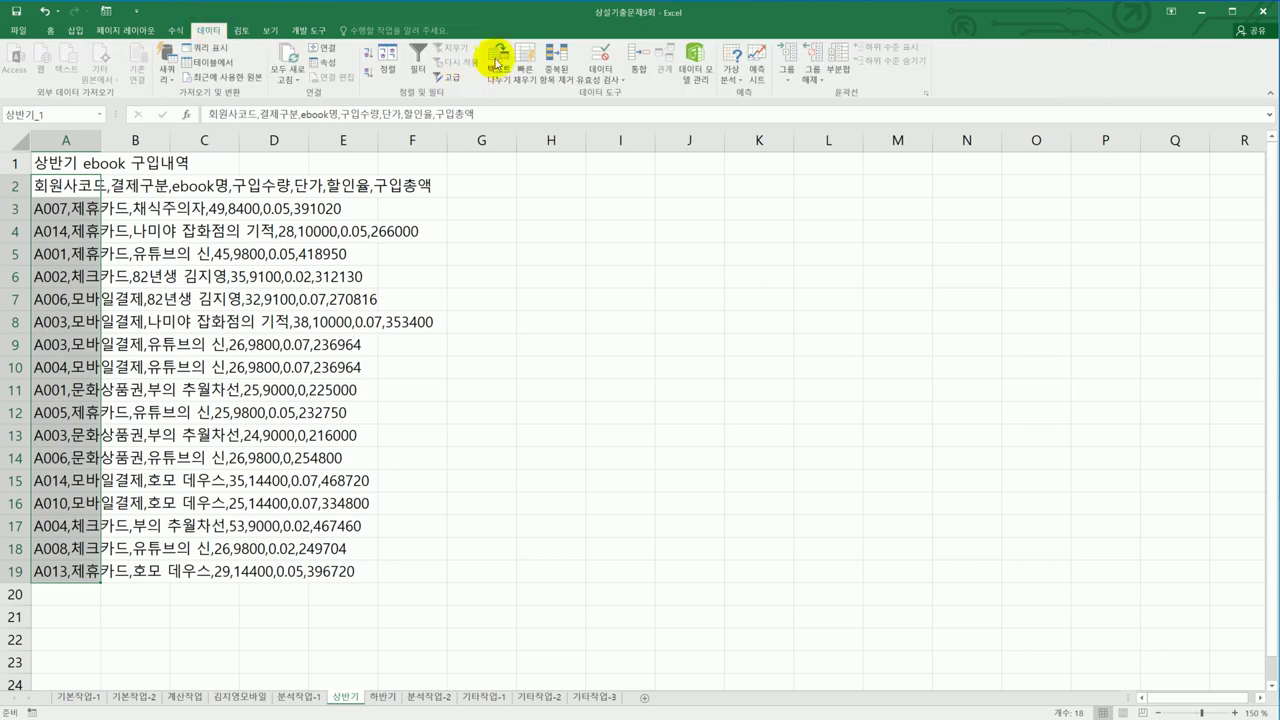
left_click(503, 62)
left_click_drag(963, 225, 748, 220)
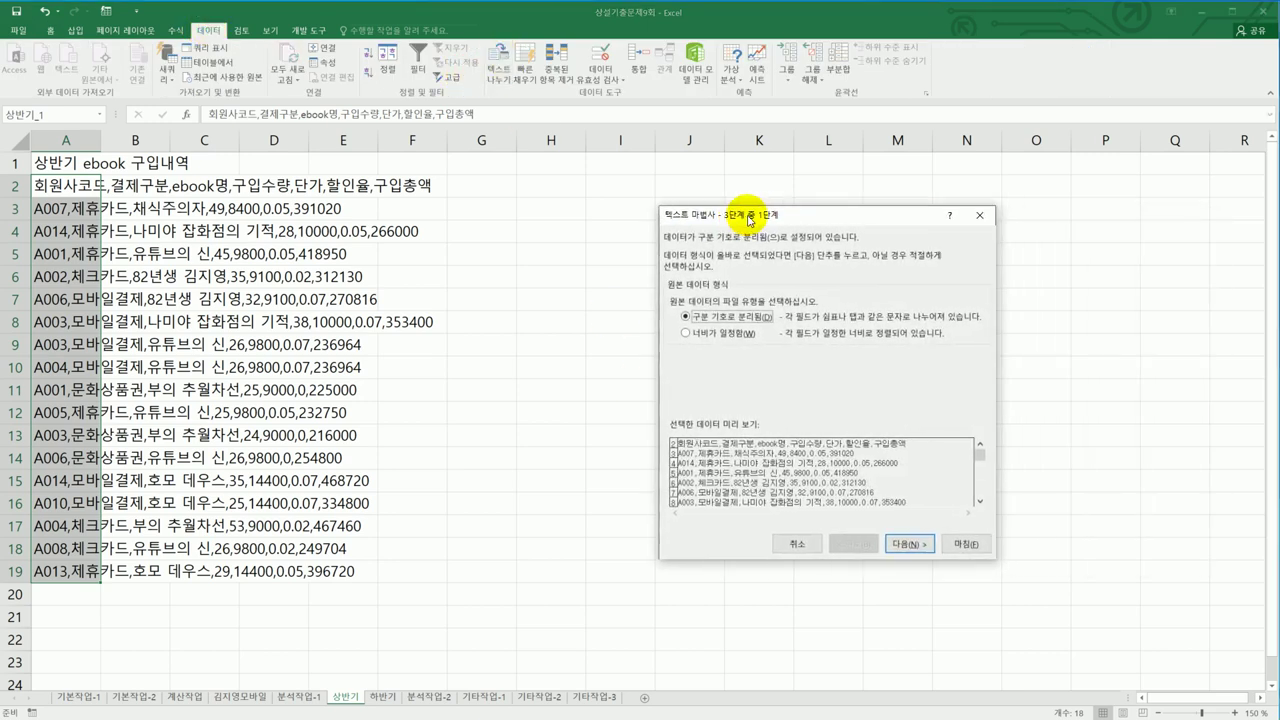
left_click(908, 548)
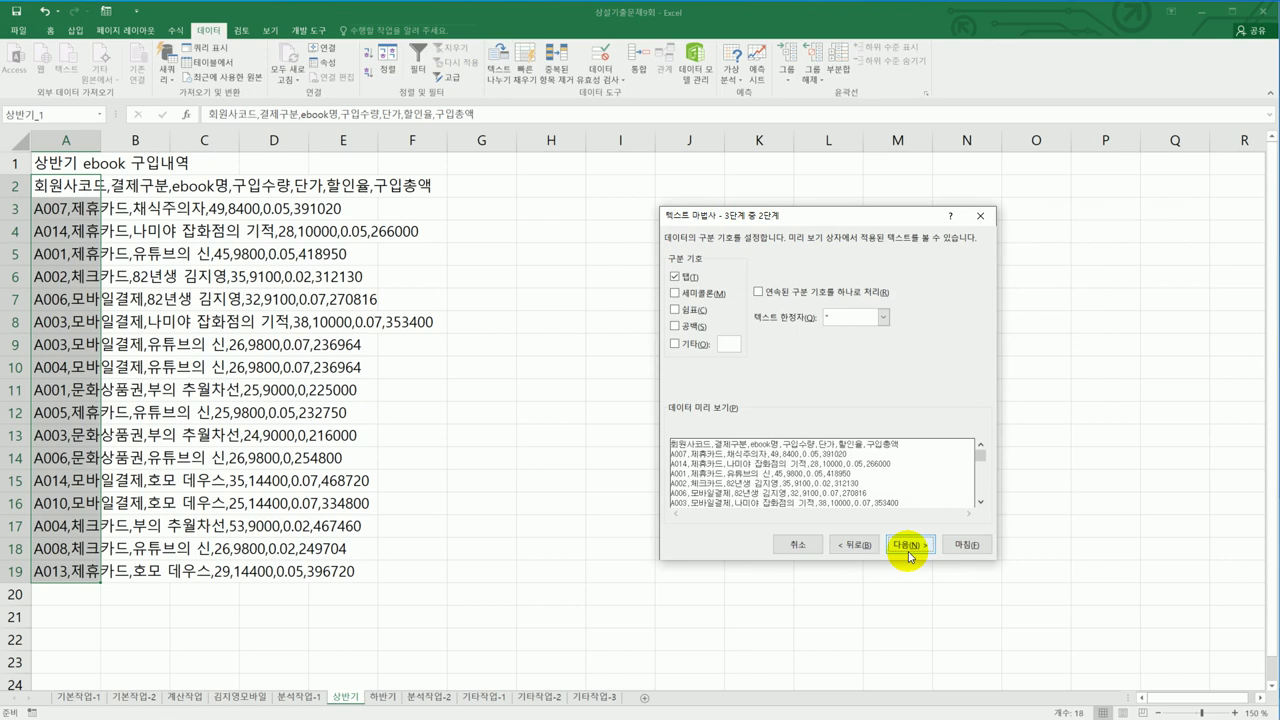
left_click(673, 280)
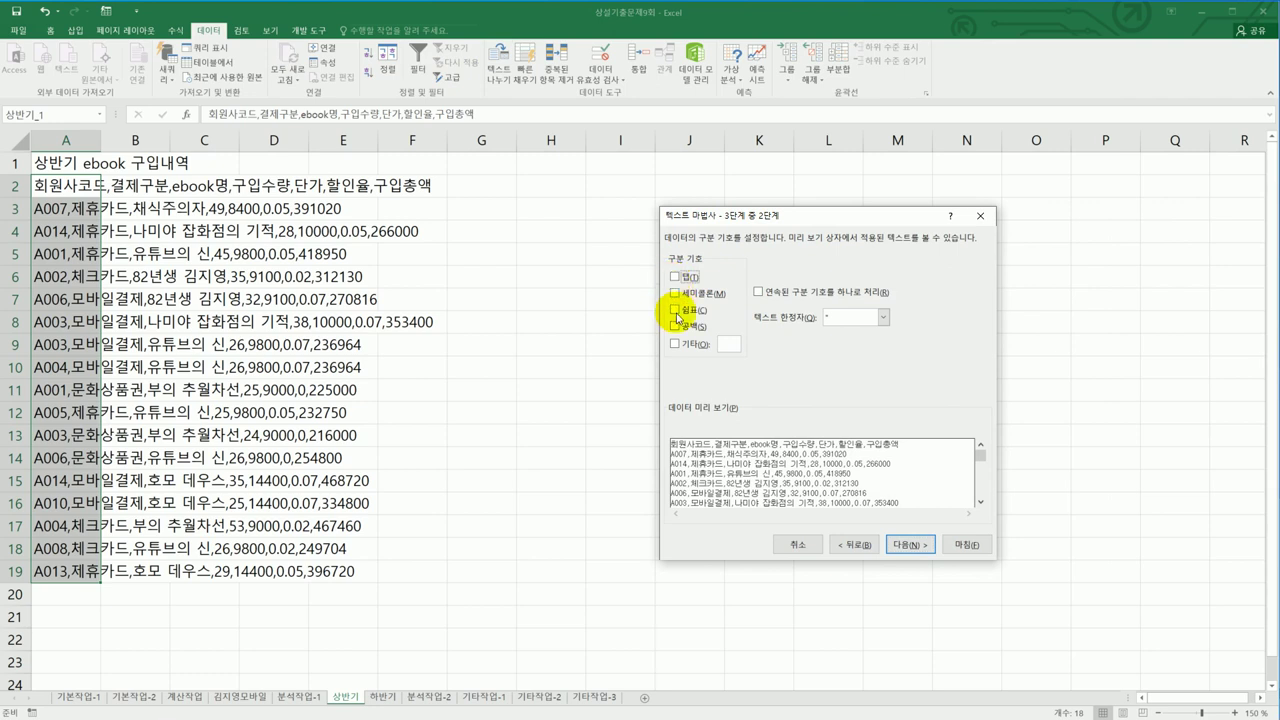
left_click(674, 310)
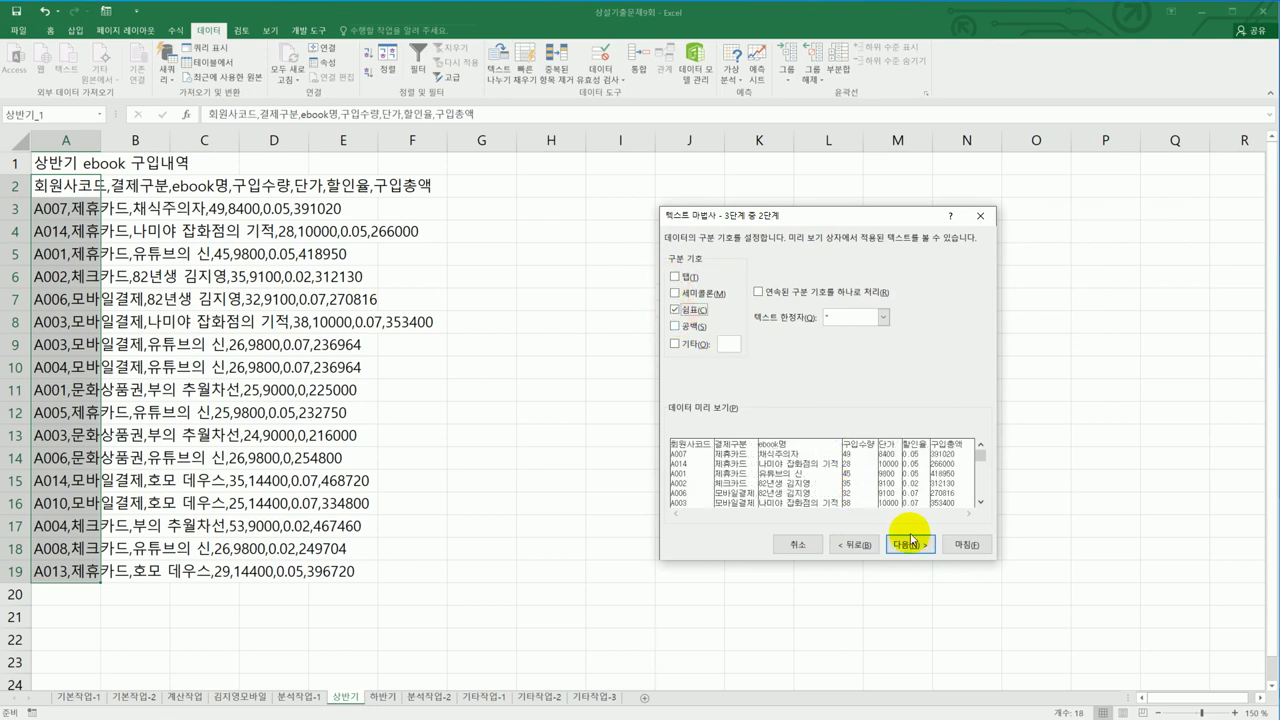
left_click(910, 545)
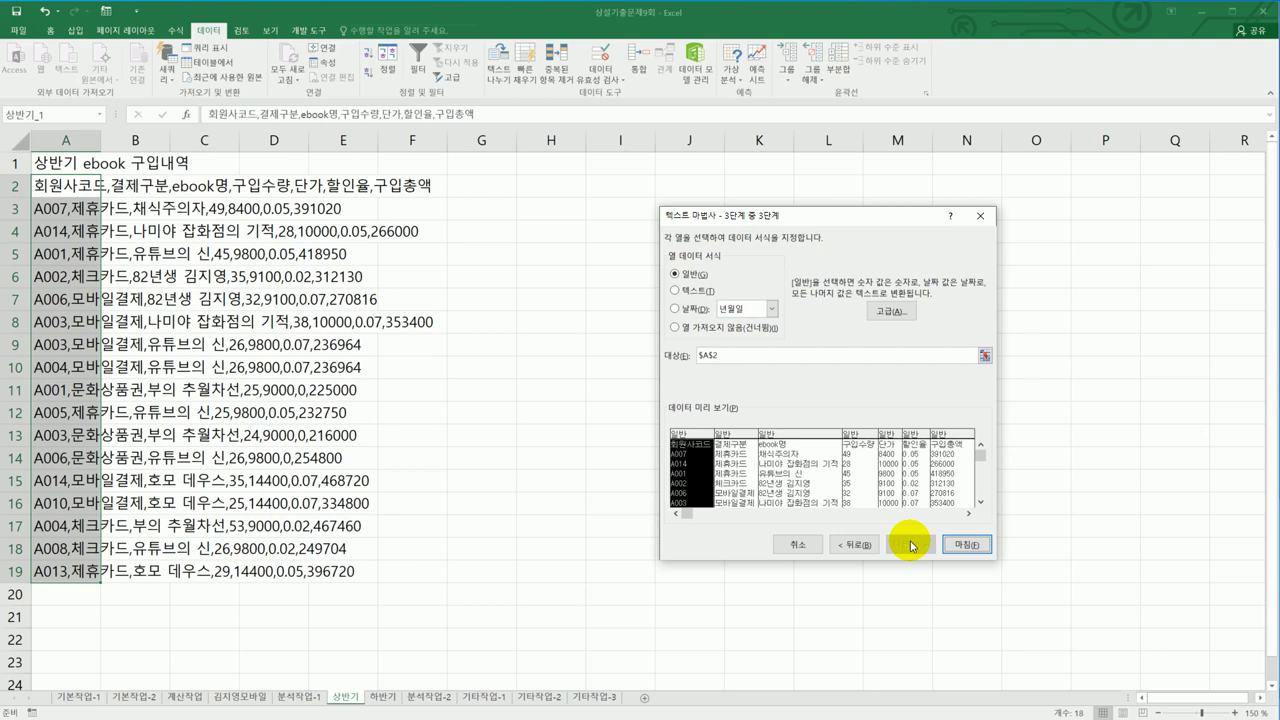
left_click(967, 546)
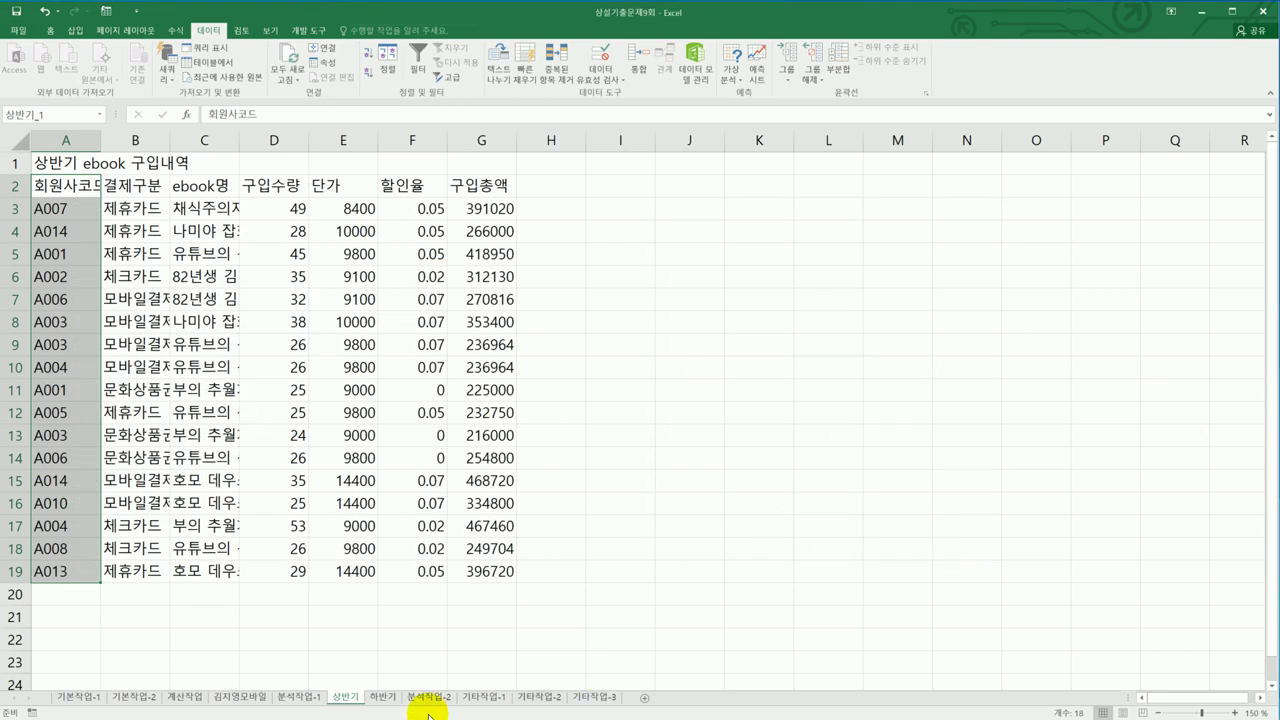
- Split the 하반기 data in A2:A7 into columns with Text to Columns, using only the comma (쉼표) as delimiter
left_click(386, 700)
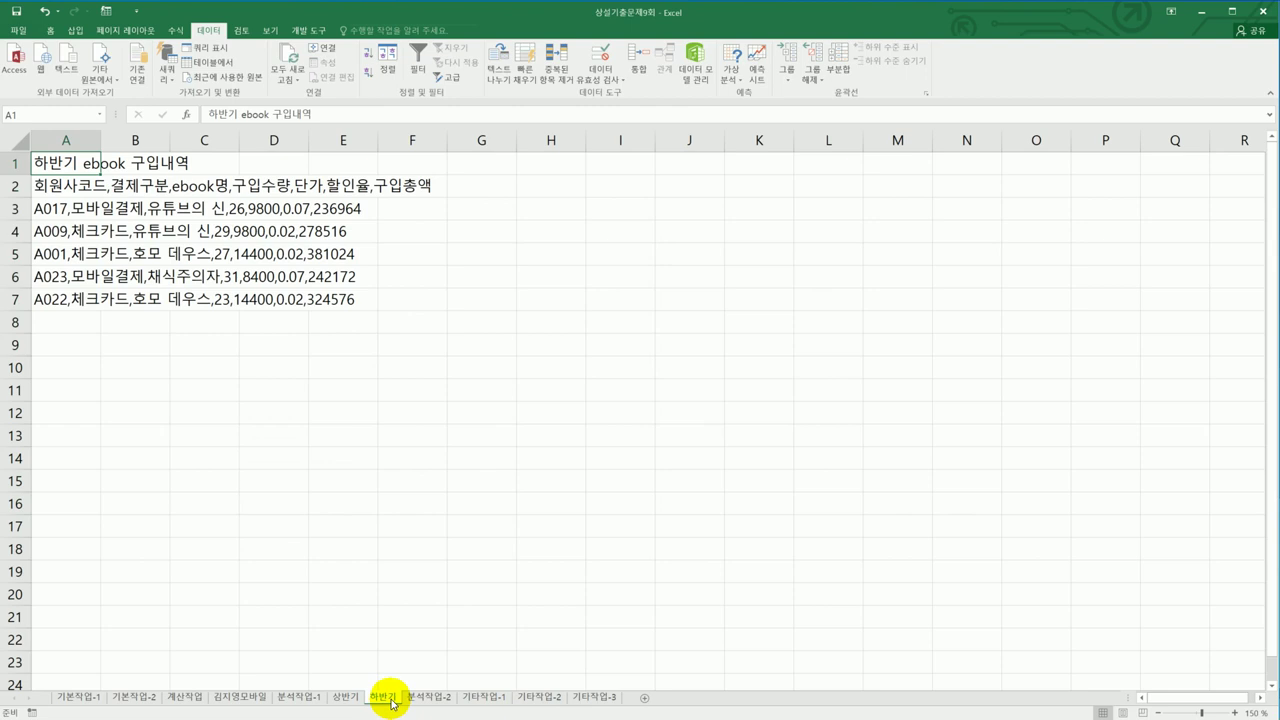
left_click_drag(76, 189, 64, 296)
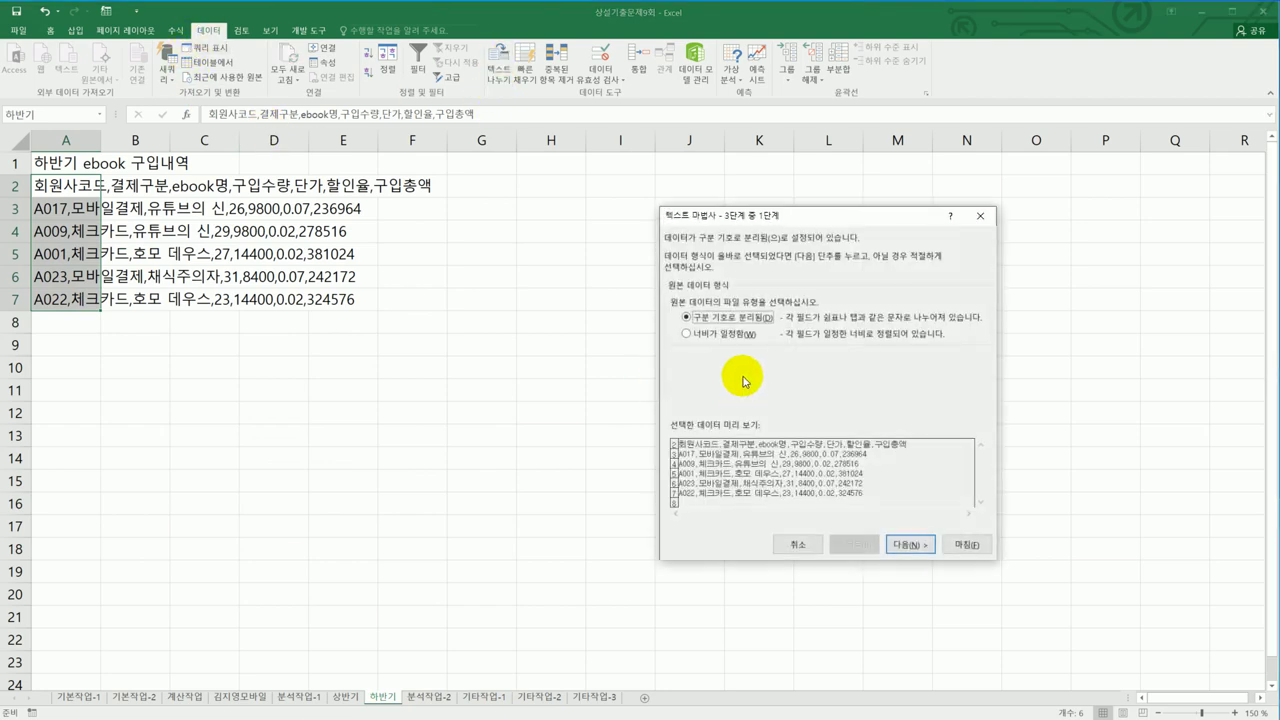
left_click(898, 545)
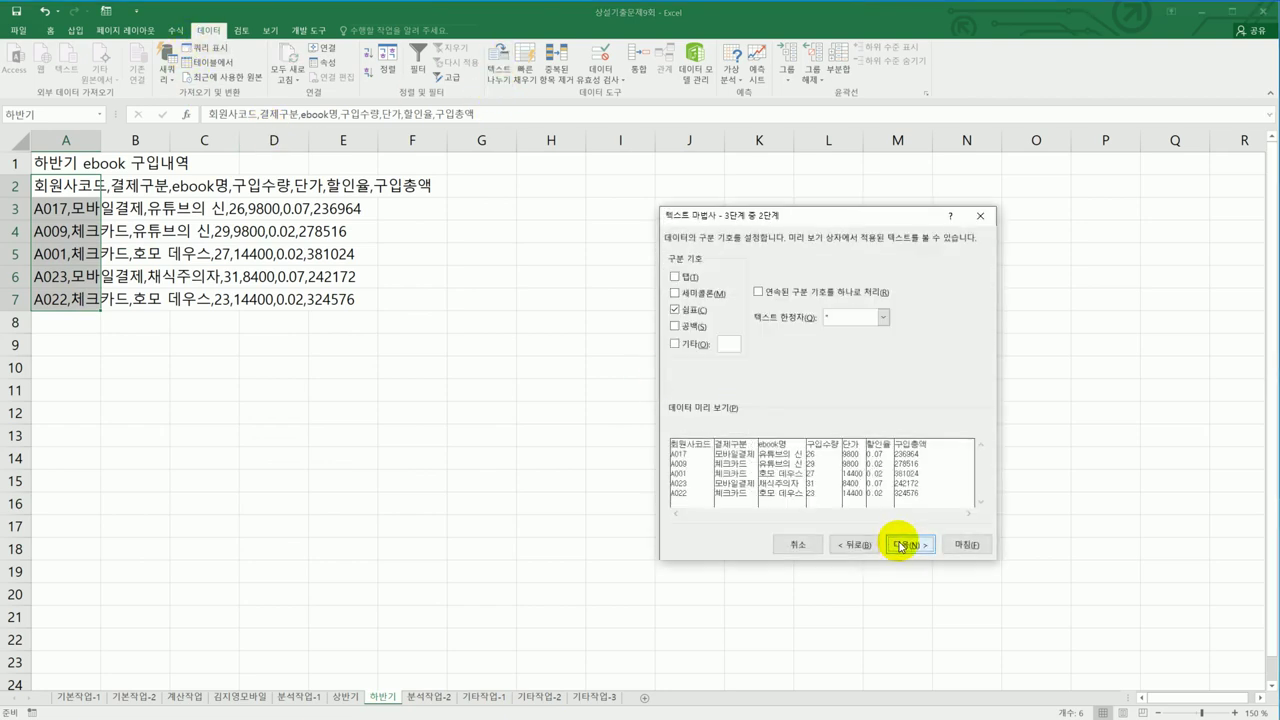
left_click(675, 310)
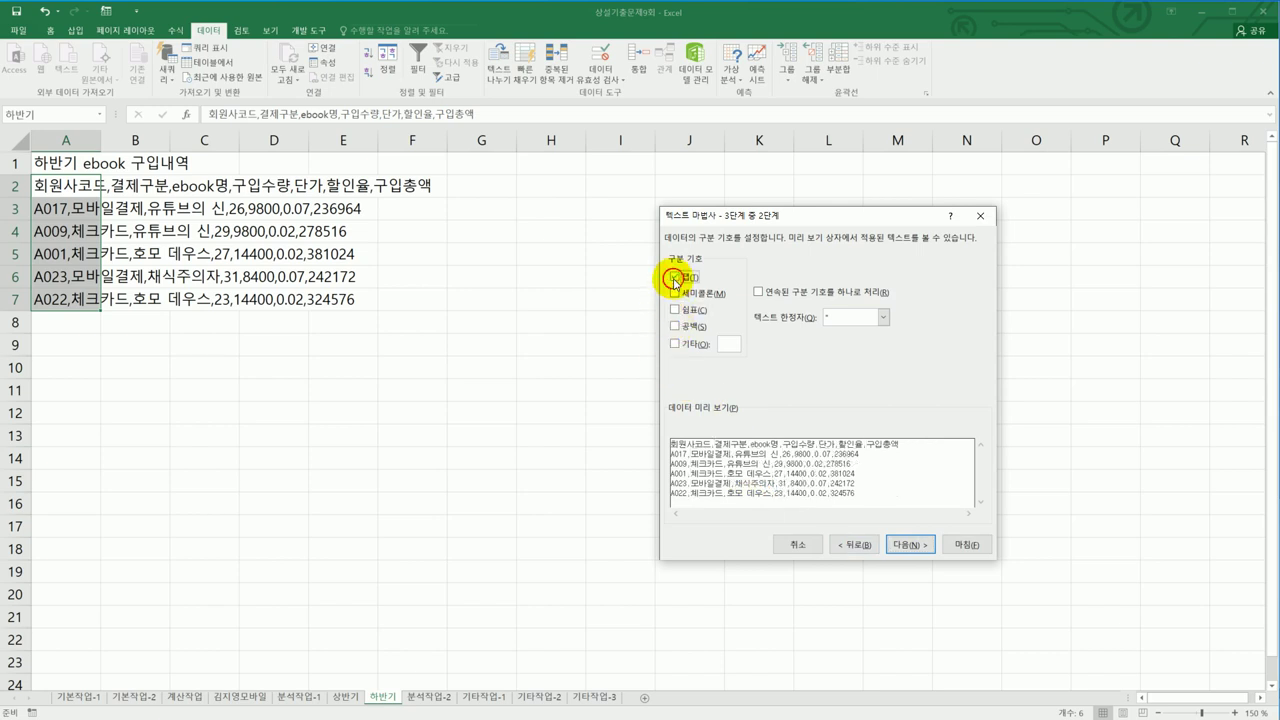
left_click(690, 276)
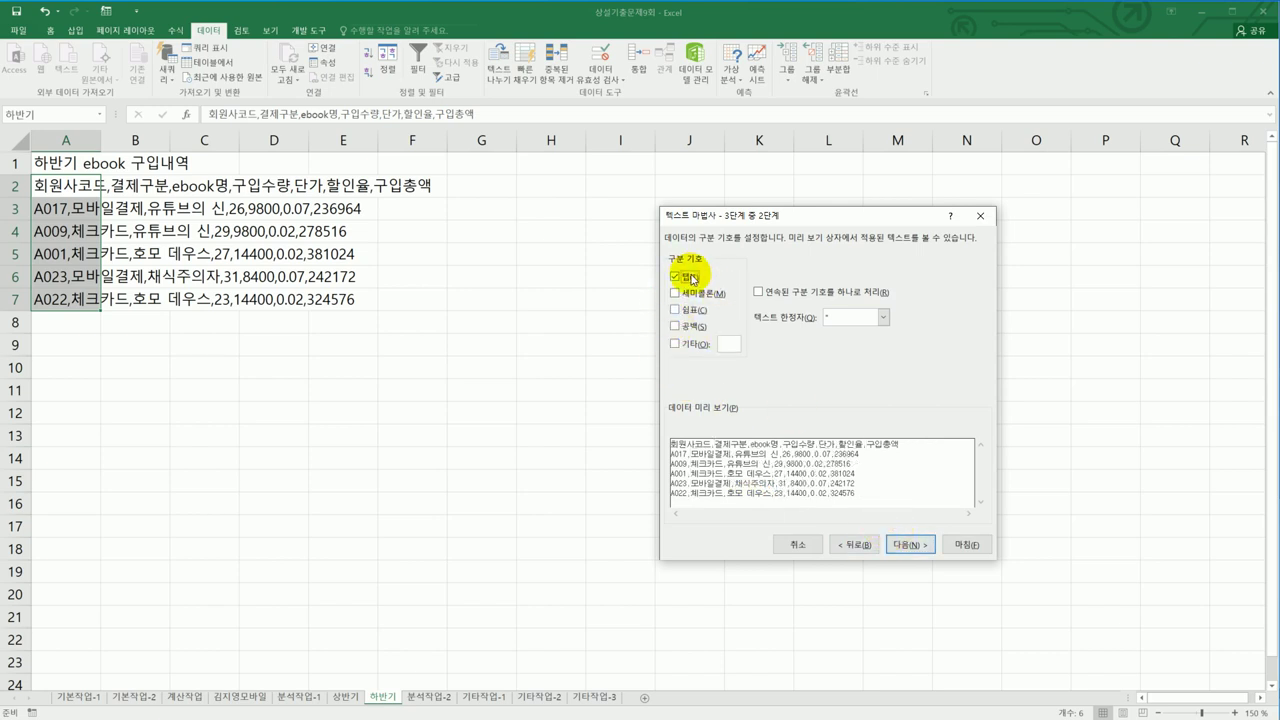
left_click(690, 274)
left_click(690, 310)
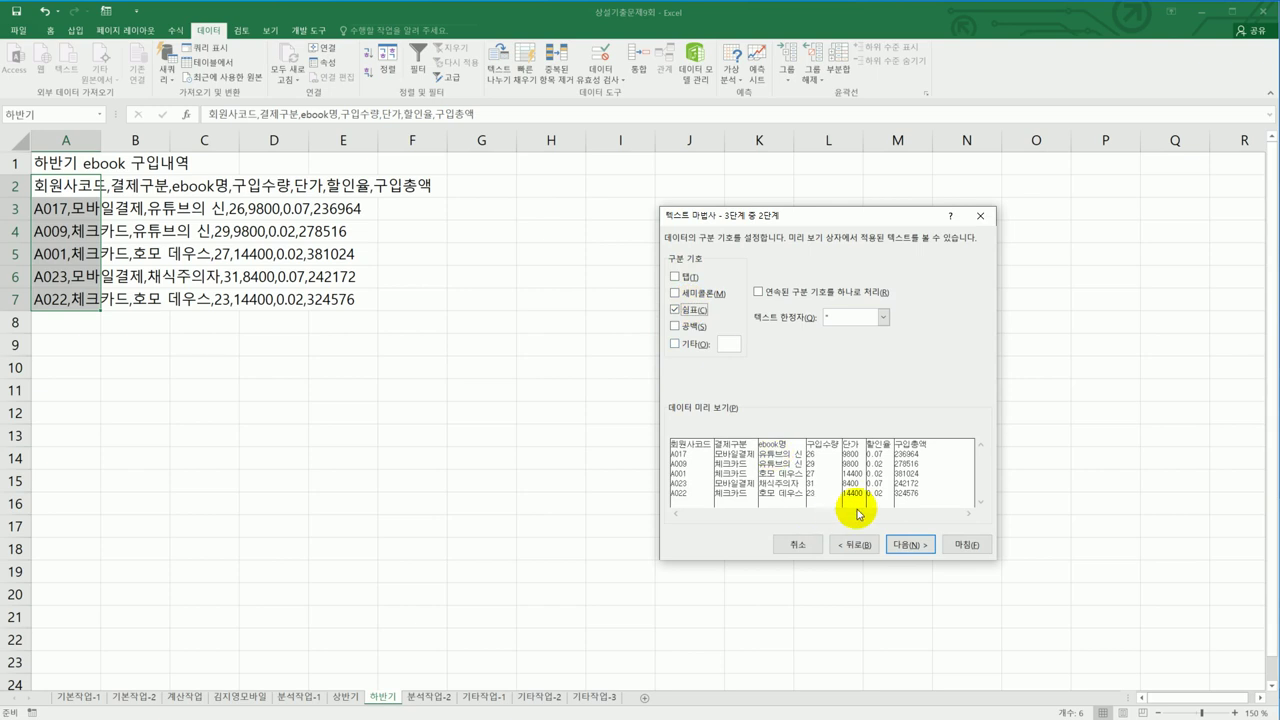
left_click(900, 546)
left_click(954, 544)
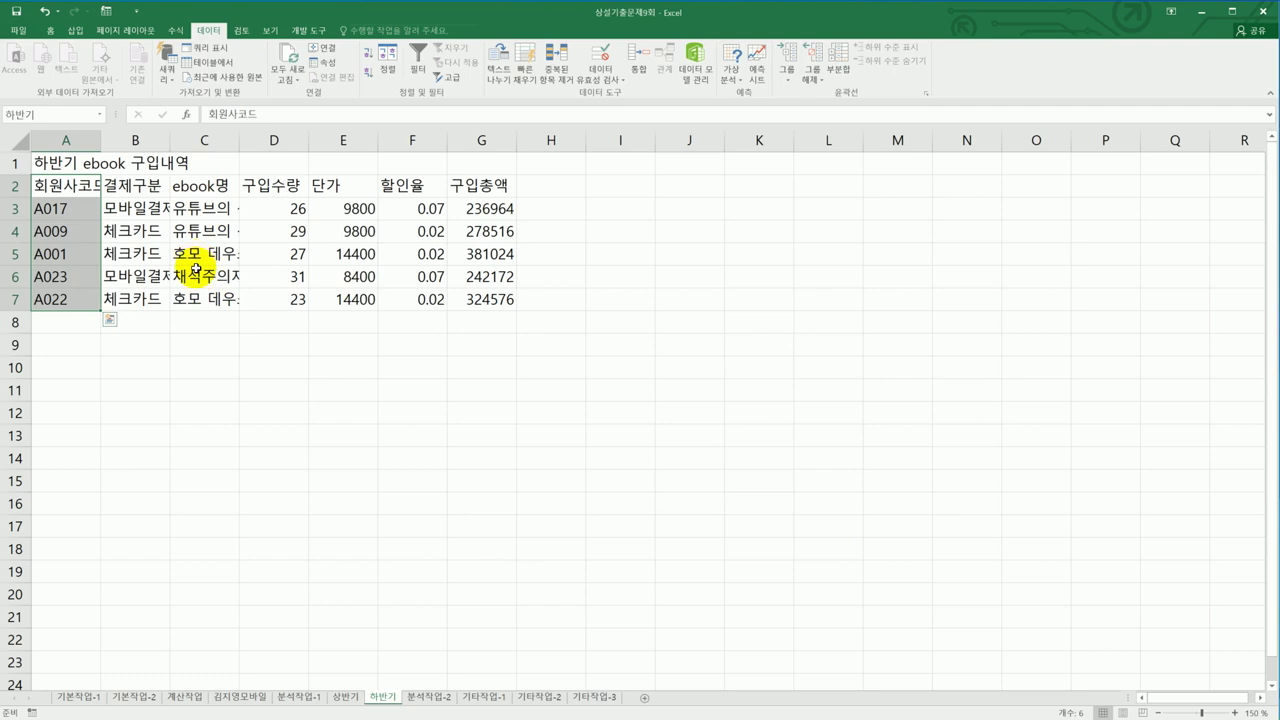
- AutoFit the widths of columns A to C on the 하반기 sheet and columns A and C on the 상반기 sheet
left_click_drag(64, 140, 186, 140)
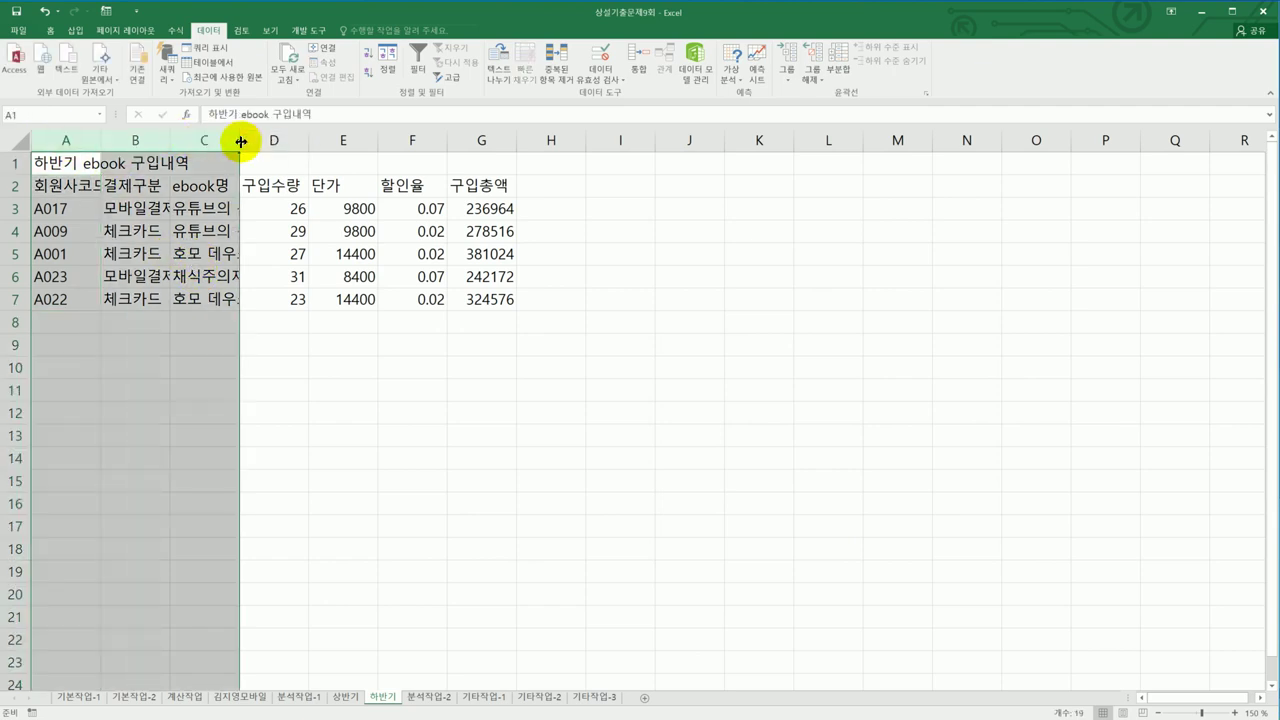
double_click(240, 141)
left_click(329, 326)
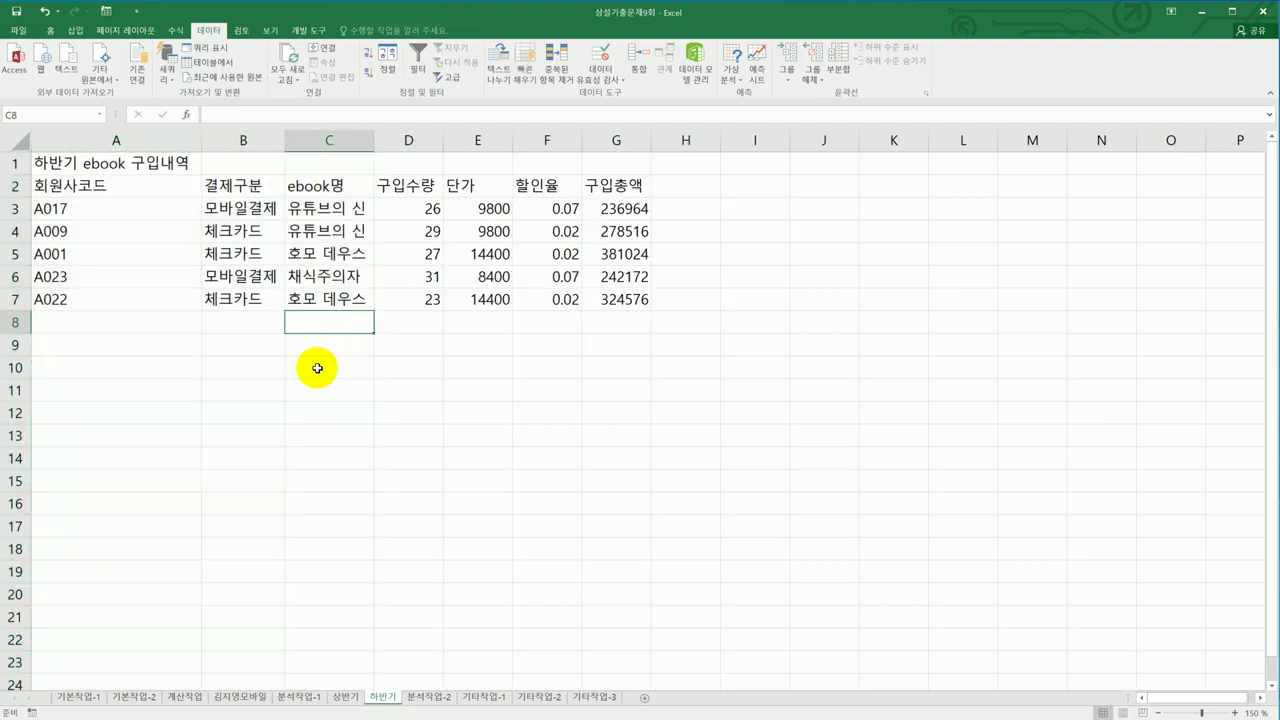
left_click(344, 697)
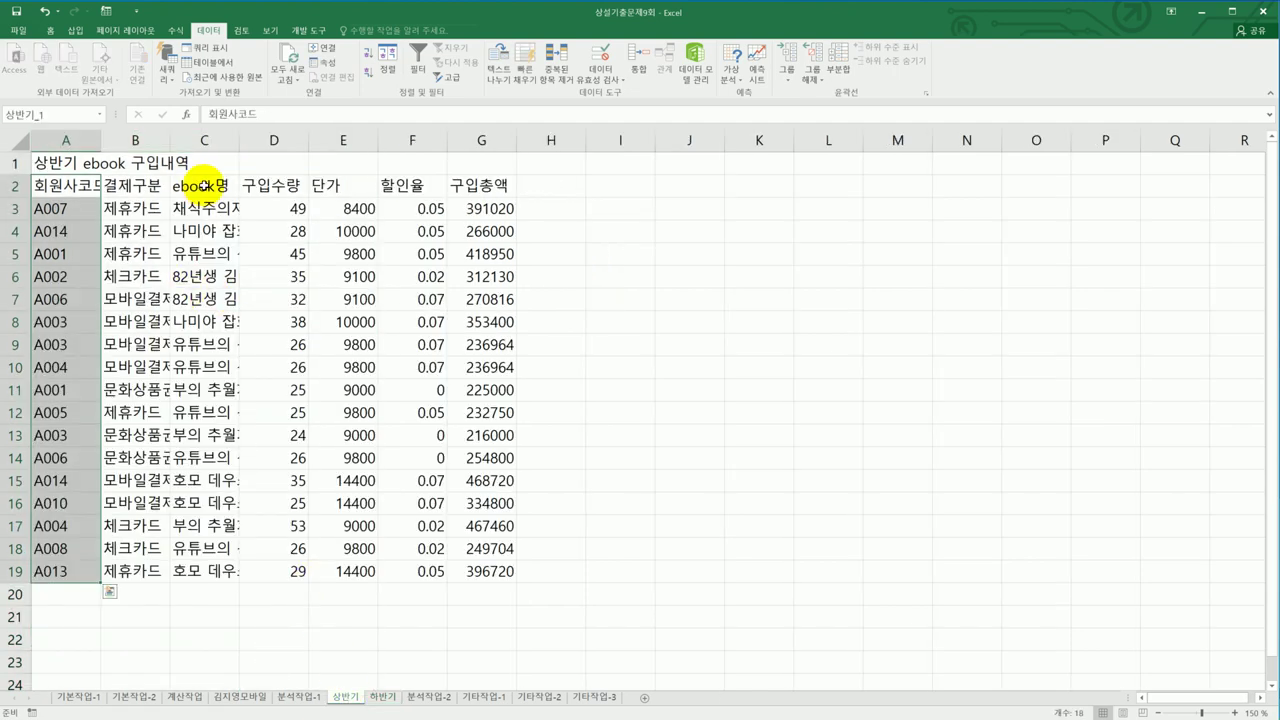
double_click(240, 140)
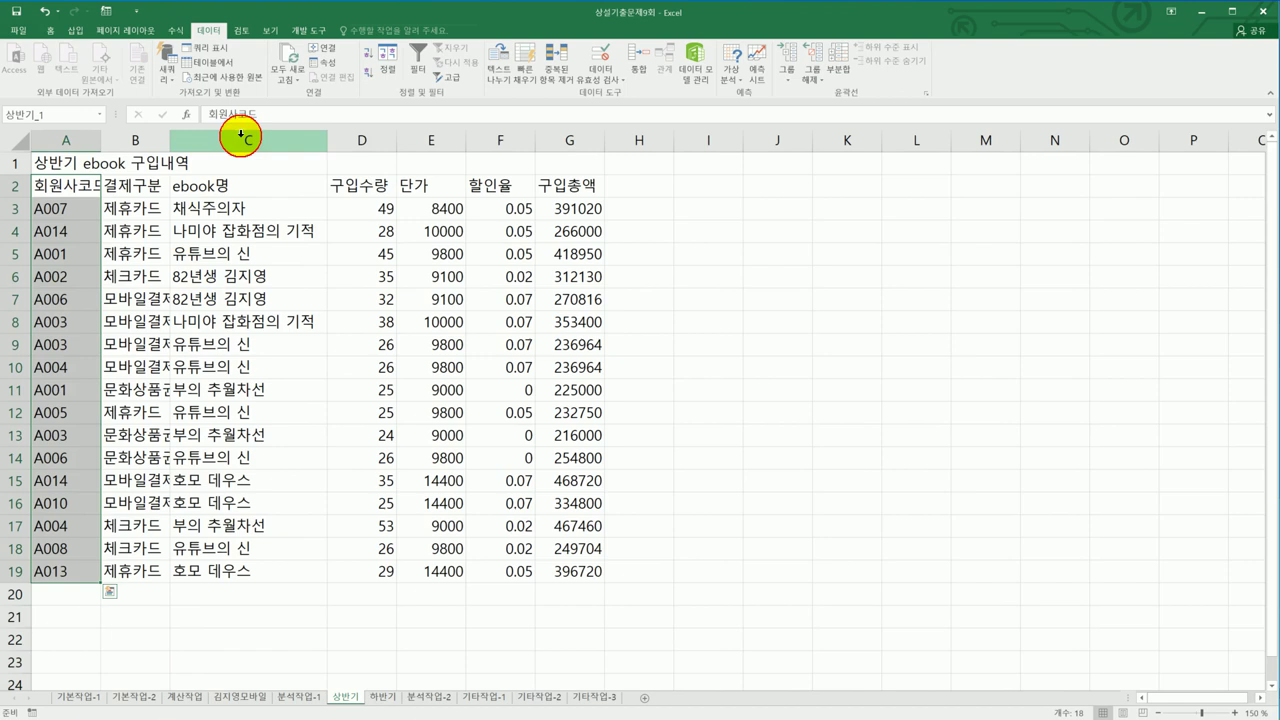
double_click(101, 140)
left_click(257, 340)
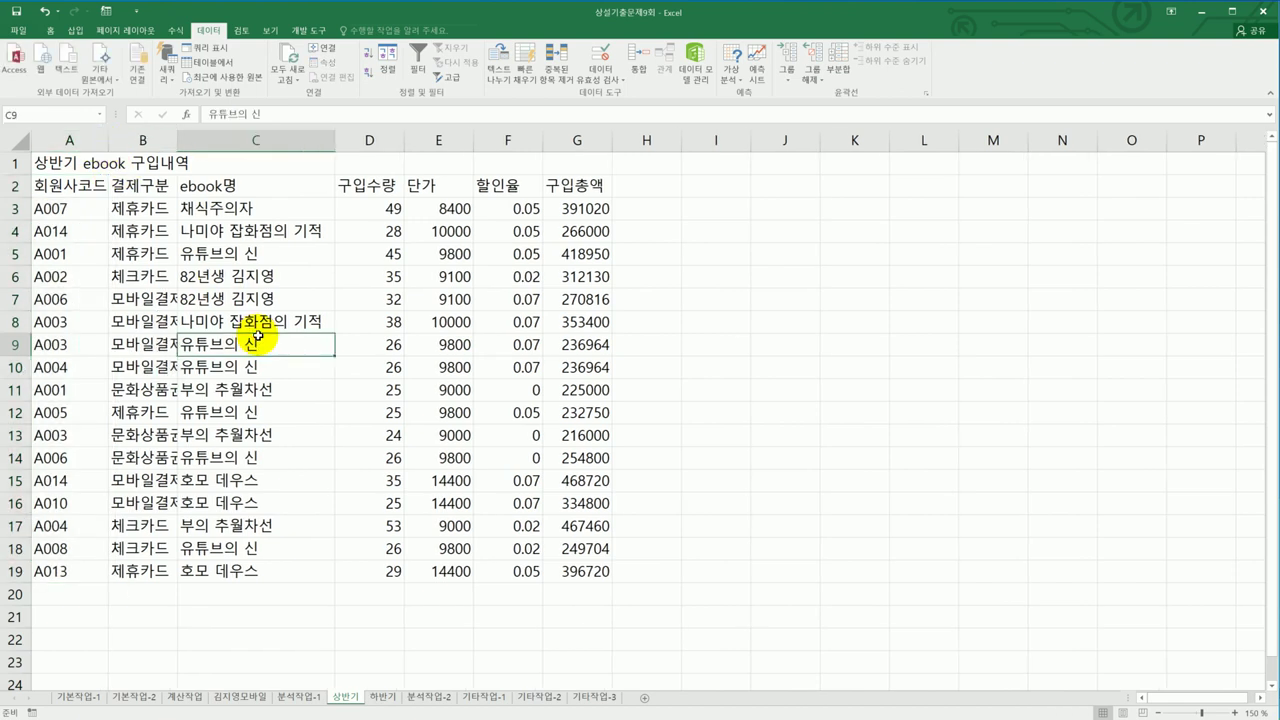
left_click(381, 697)
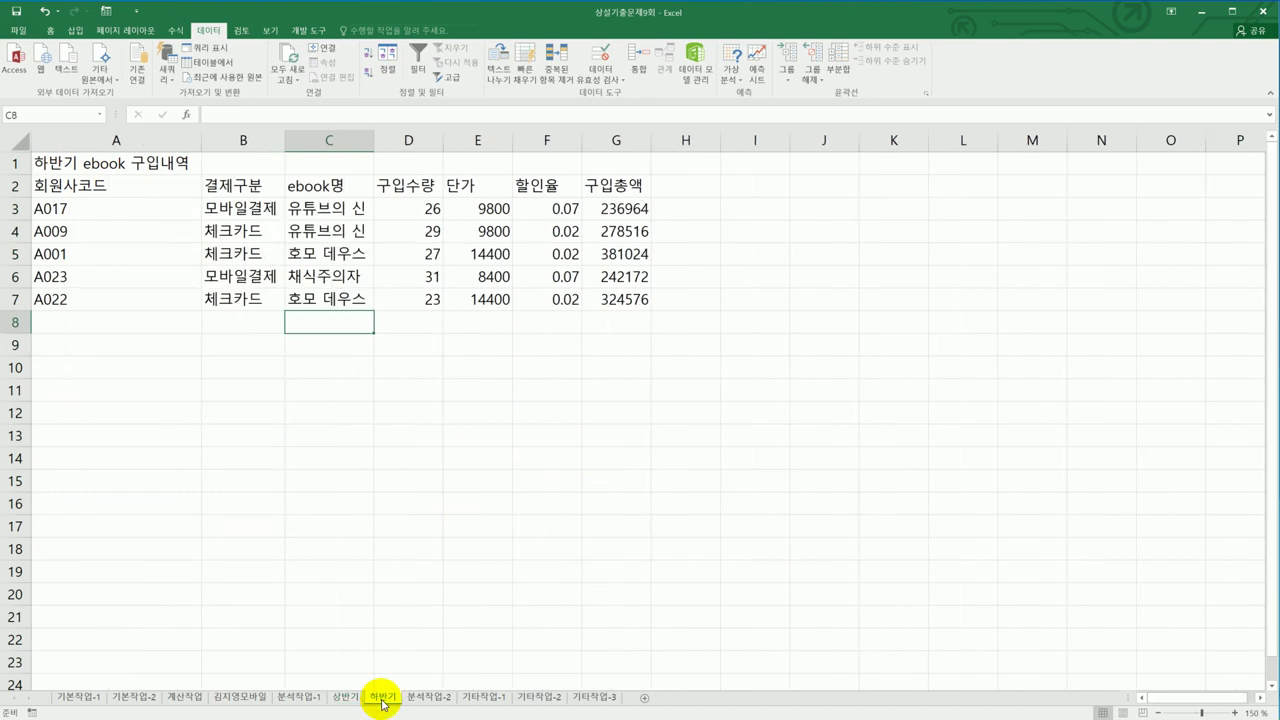
left_click(433, 697)
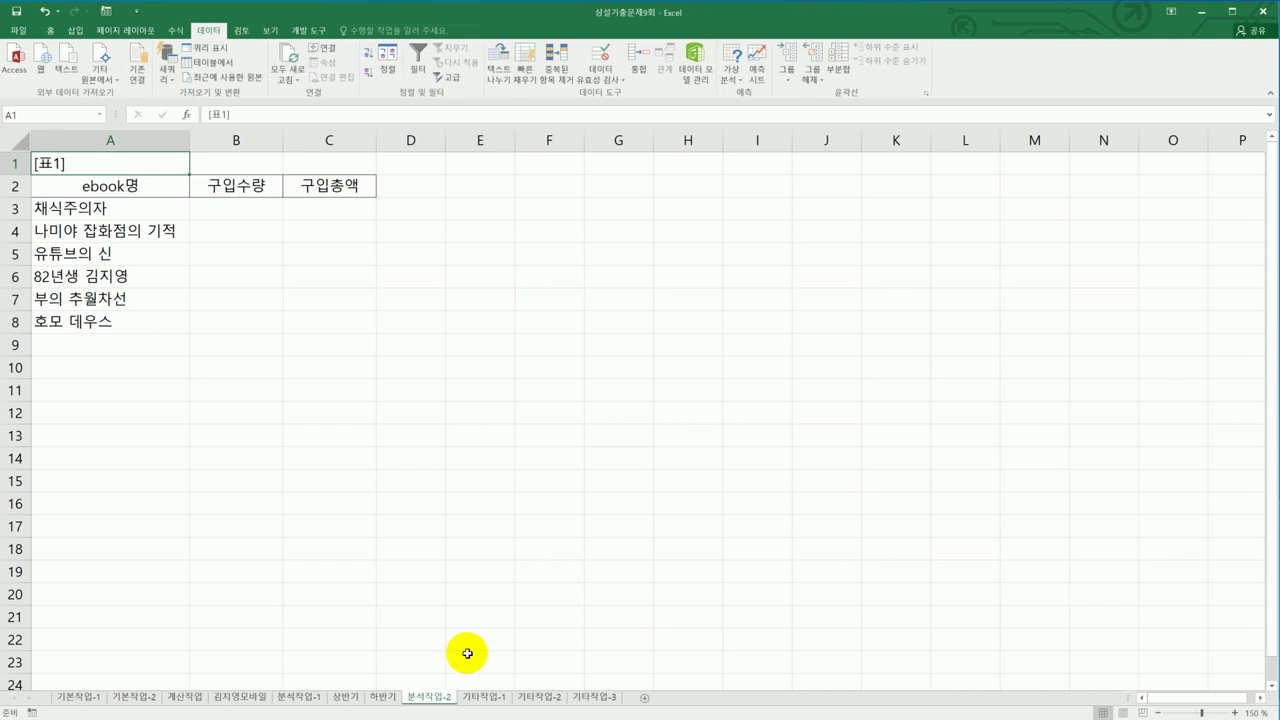
left_click_drag(105, 188, 366, 320)
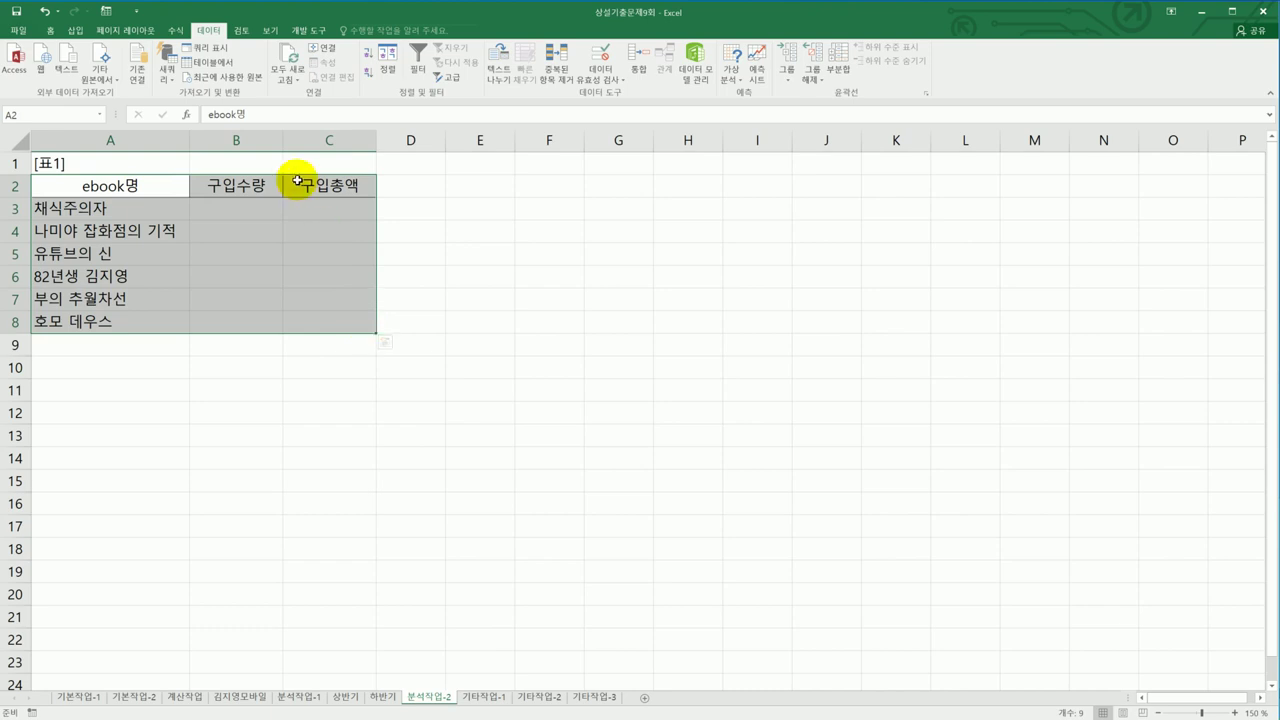
left_click(636, 70)
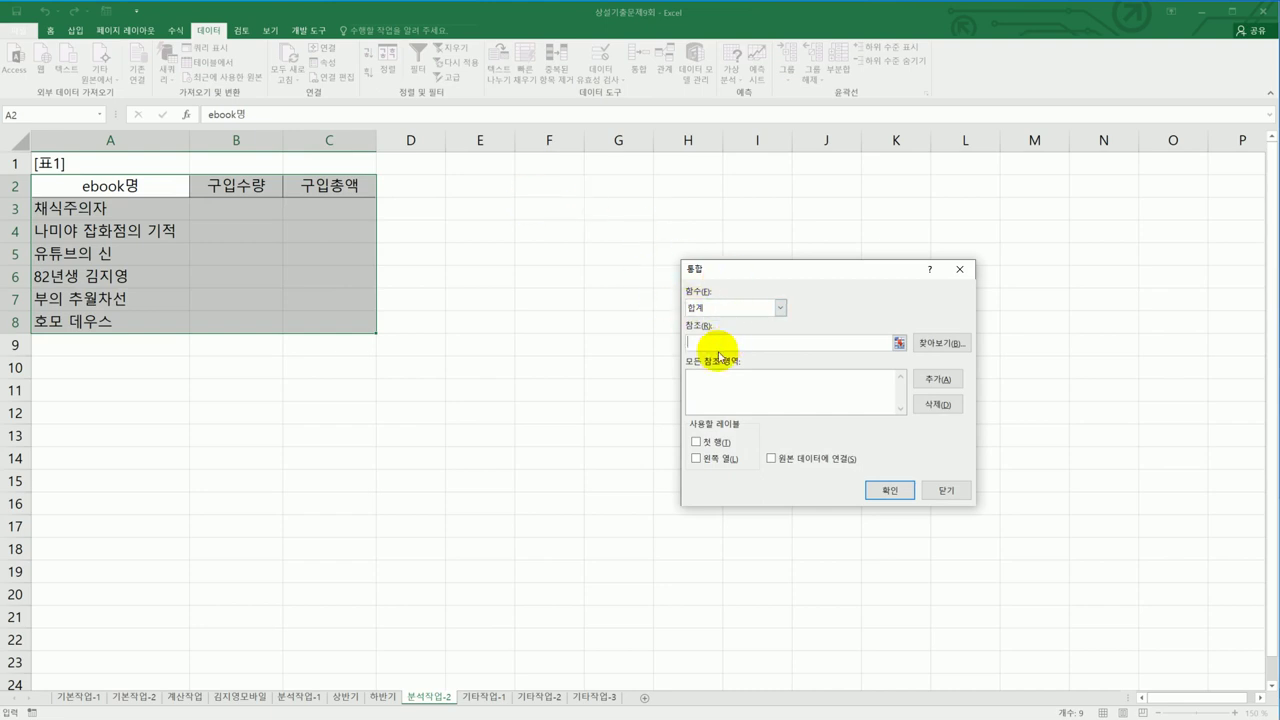
left_click(360, 705)
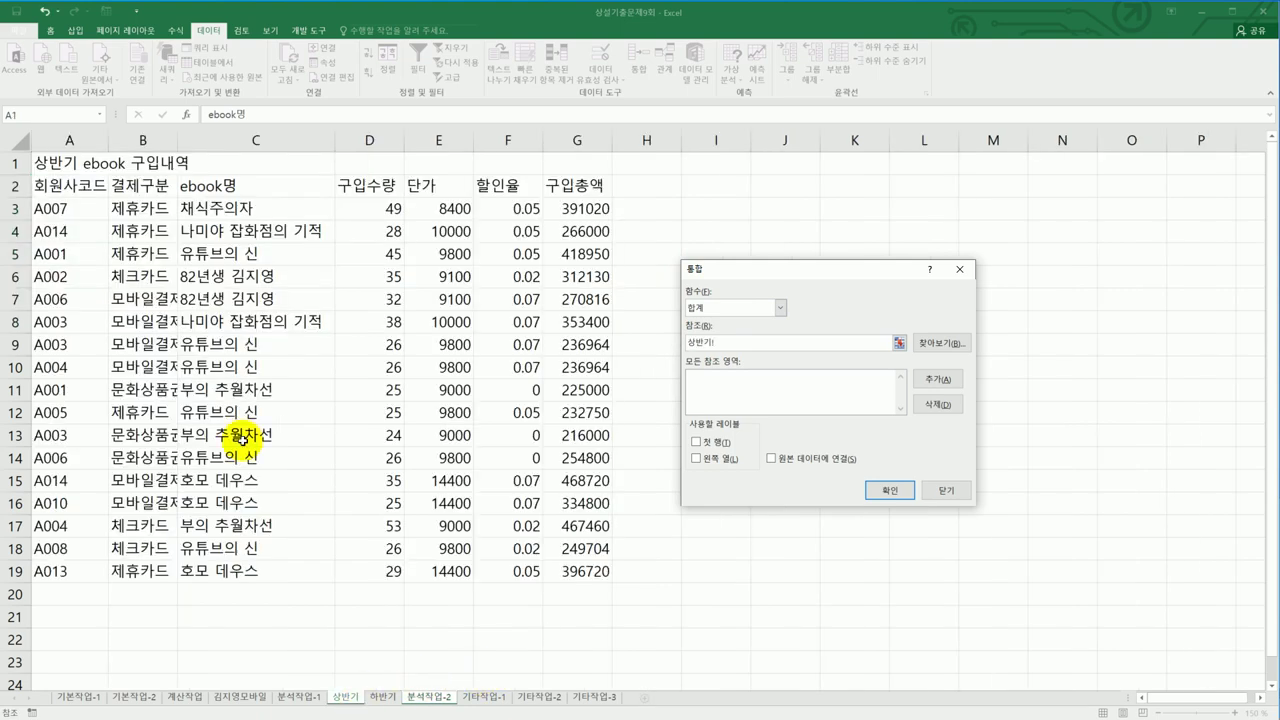
left_click_drag(50, 190, 594, 563)
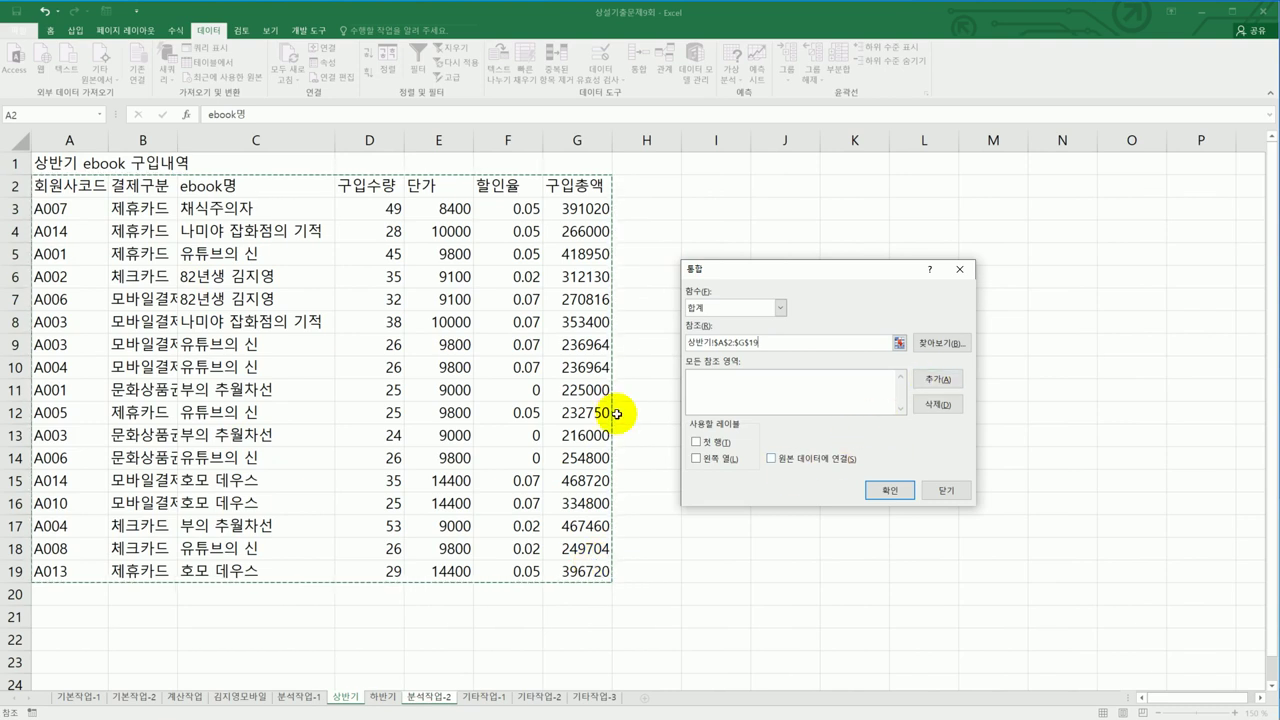
left_click(879, 506)
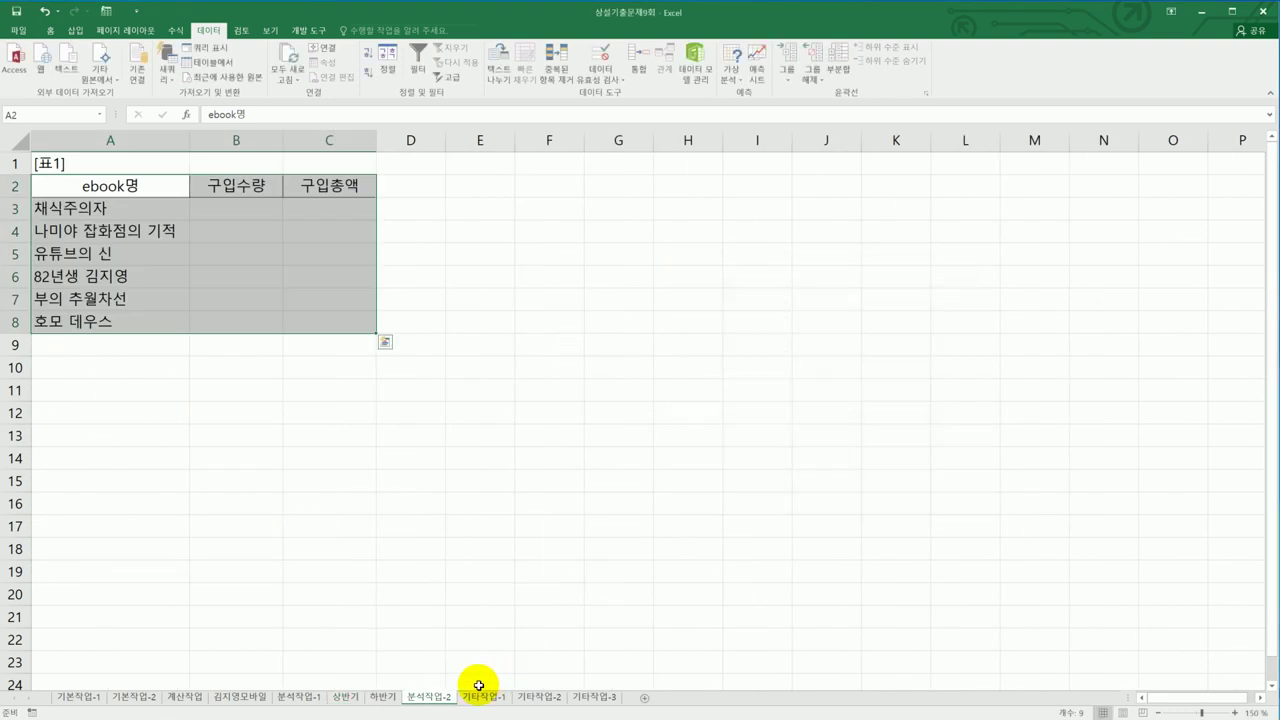
- Compare the ebook명 column of 표1 with the 상반기 table and its block from ebook명 through 구입총액
left_click_drag(121, 186, 108, 323)
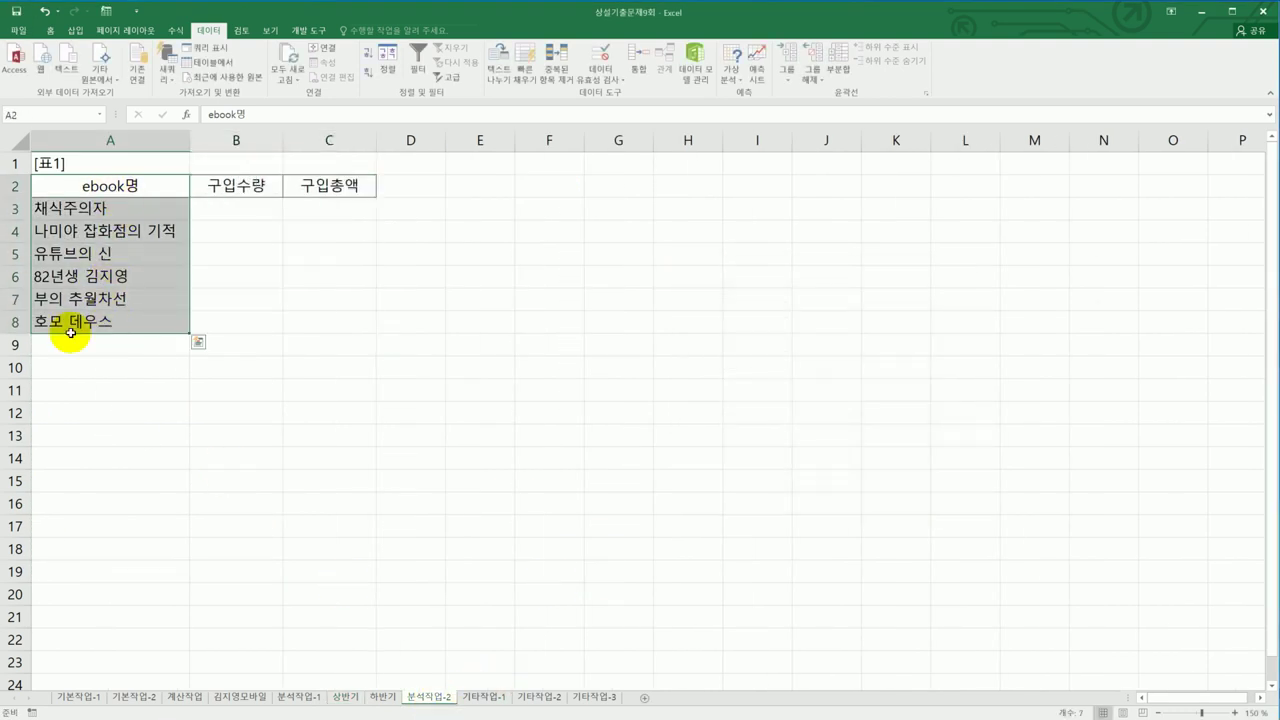
left_click(343, 696)
left_click_drag(67, 186, 590, 570)
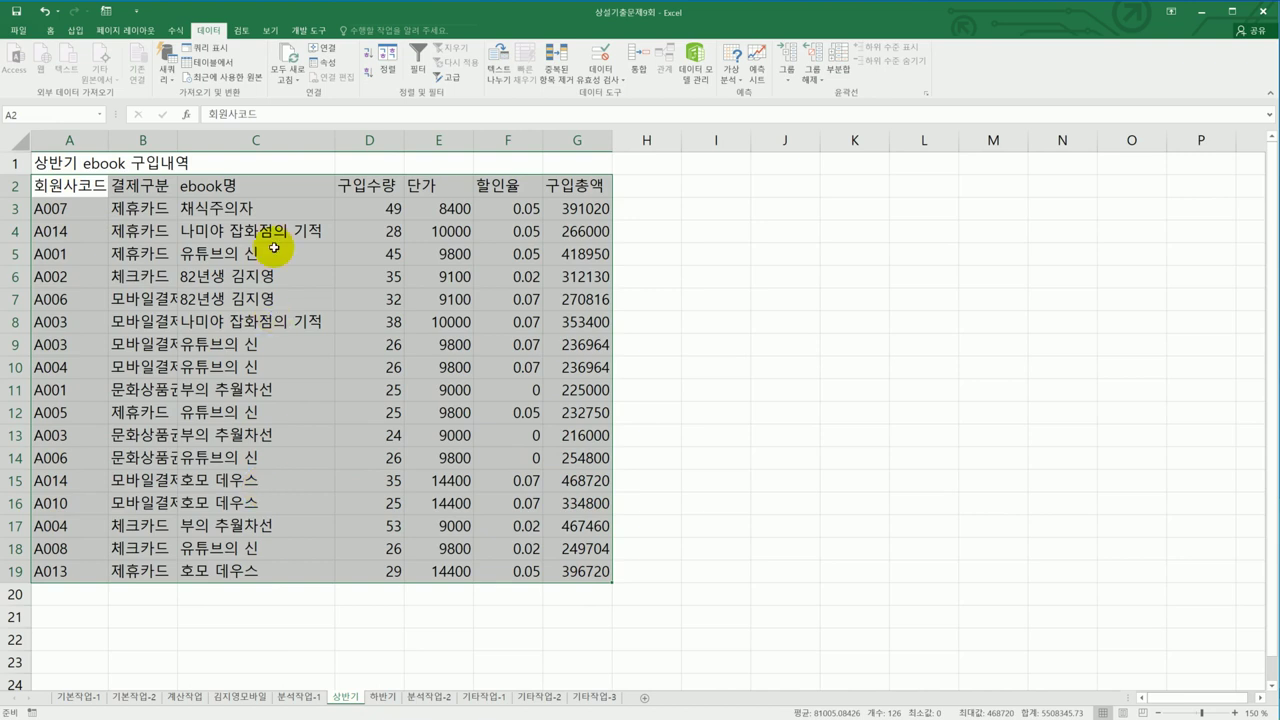
left_click_drag(265, 183, 553, 577)
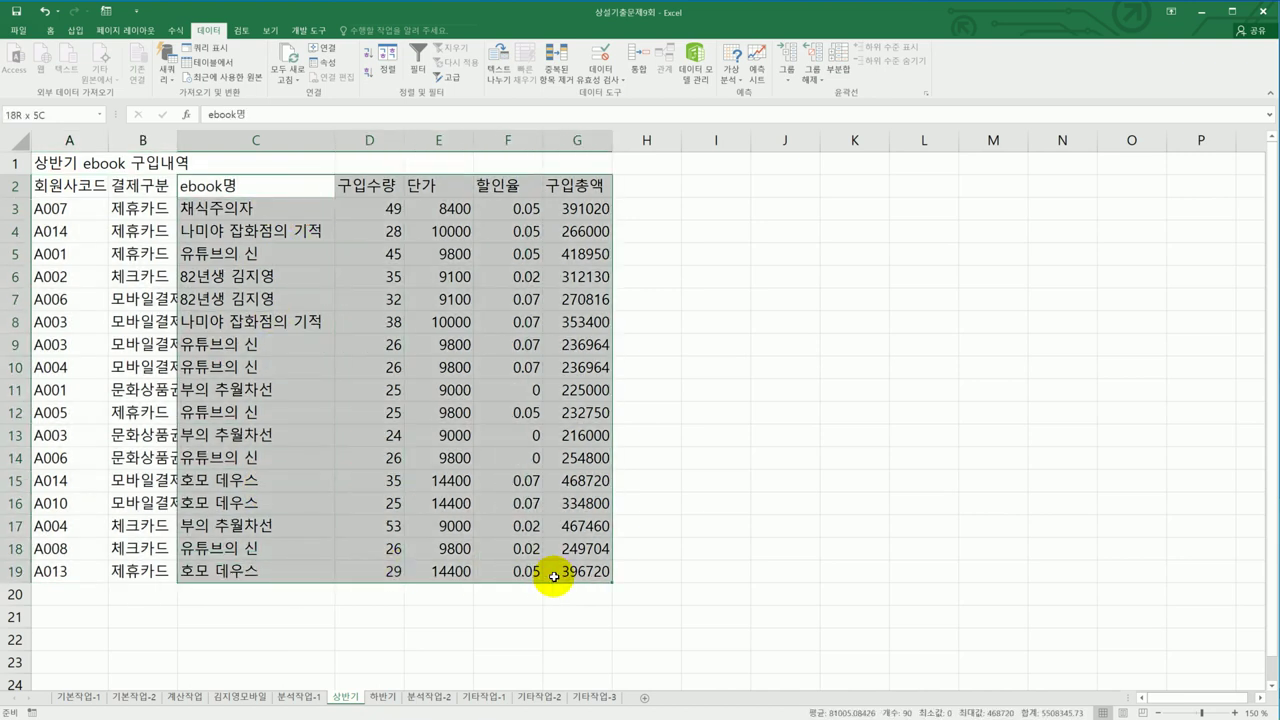
- Start a sum (합계) consolidation into A2:C8 of the 분석작업-2 sheet and add 상반기!$C$2:$G$19 as a reference
left_click(430, 695)
left_click(465, 520)
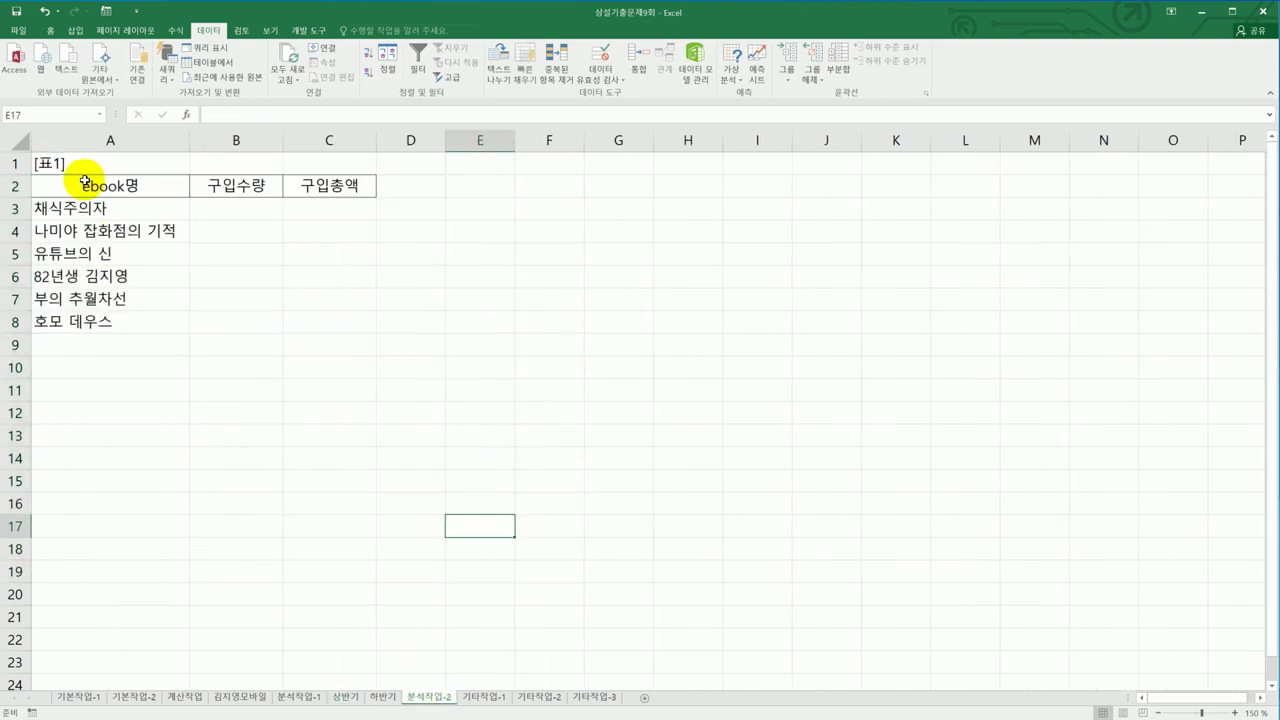
left_click_drag(86, 180, 372, 323)
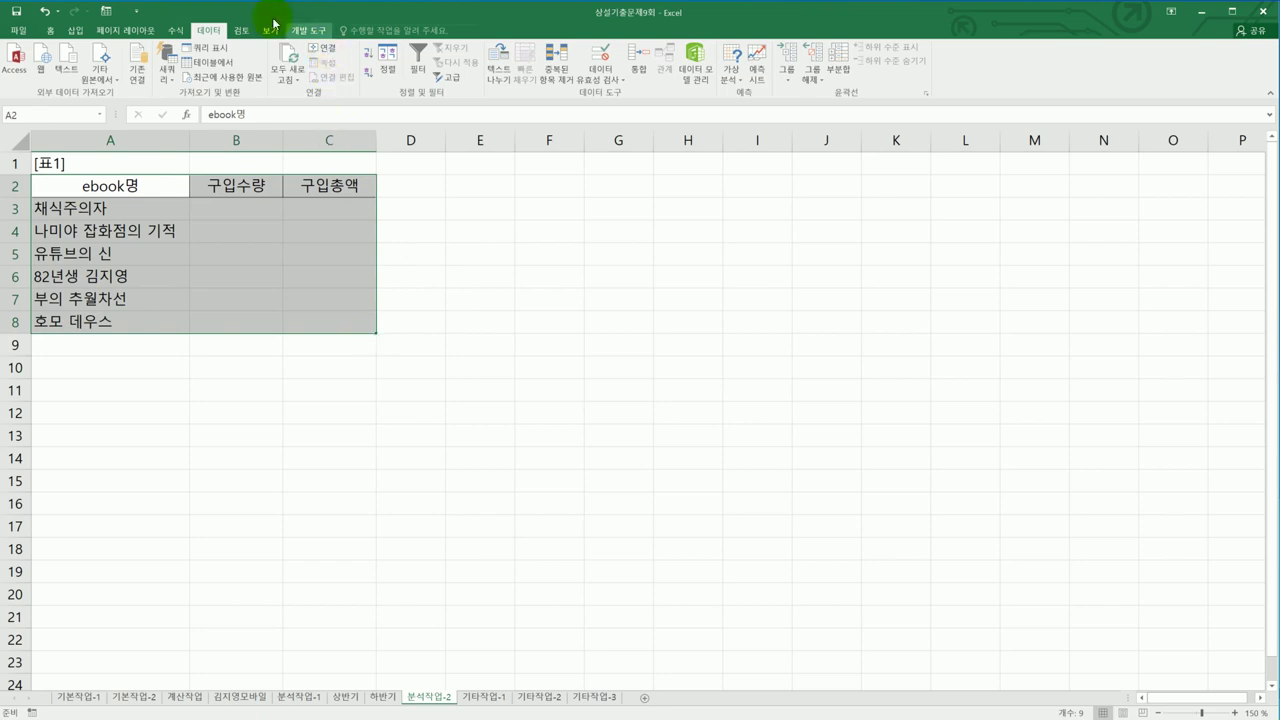
left_click(640, 72)
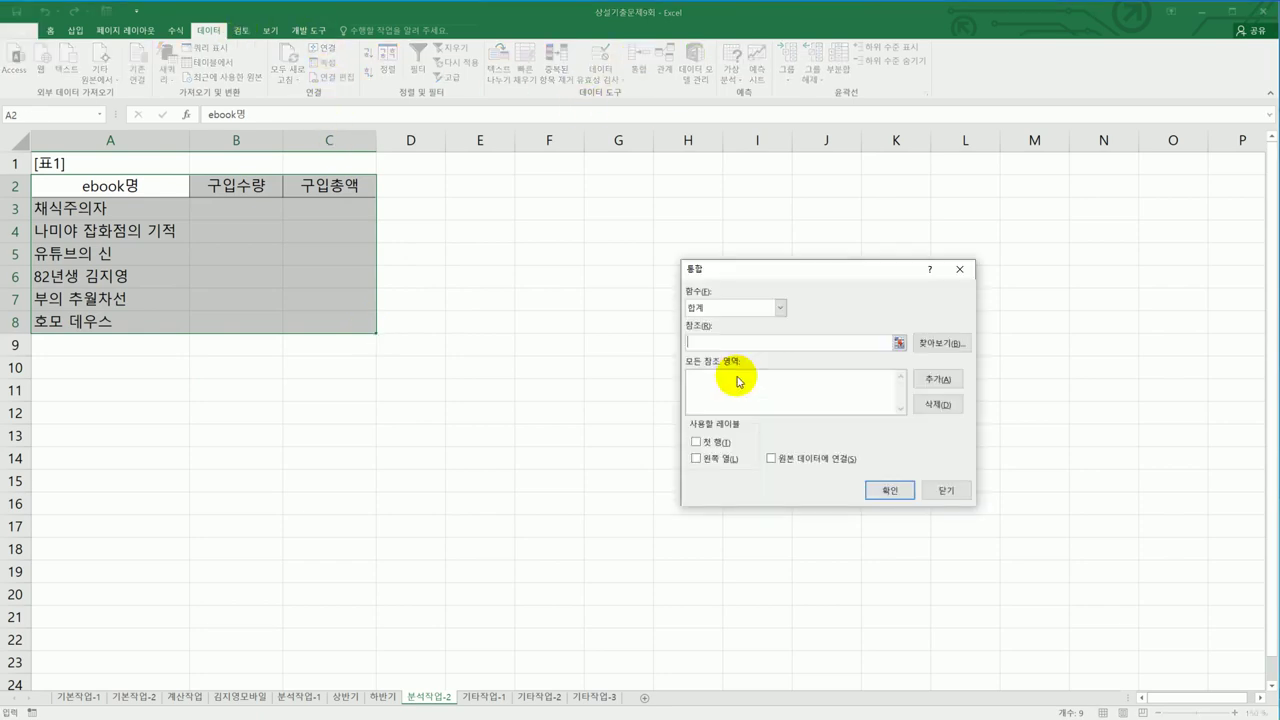
left_click(330, 700)
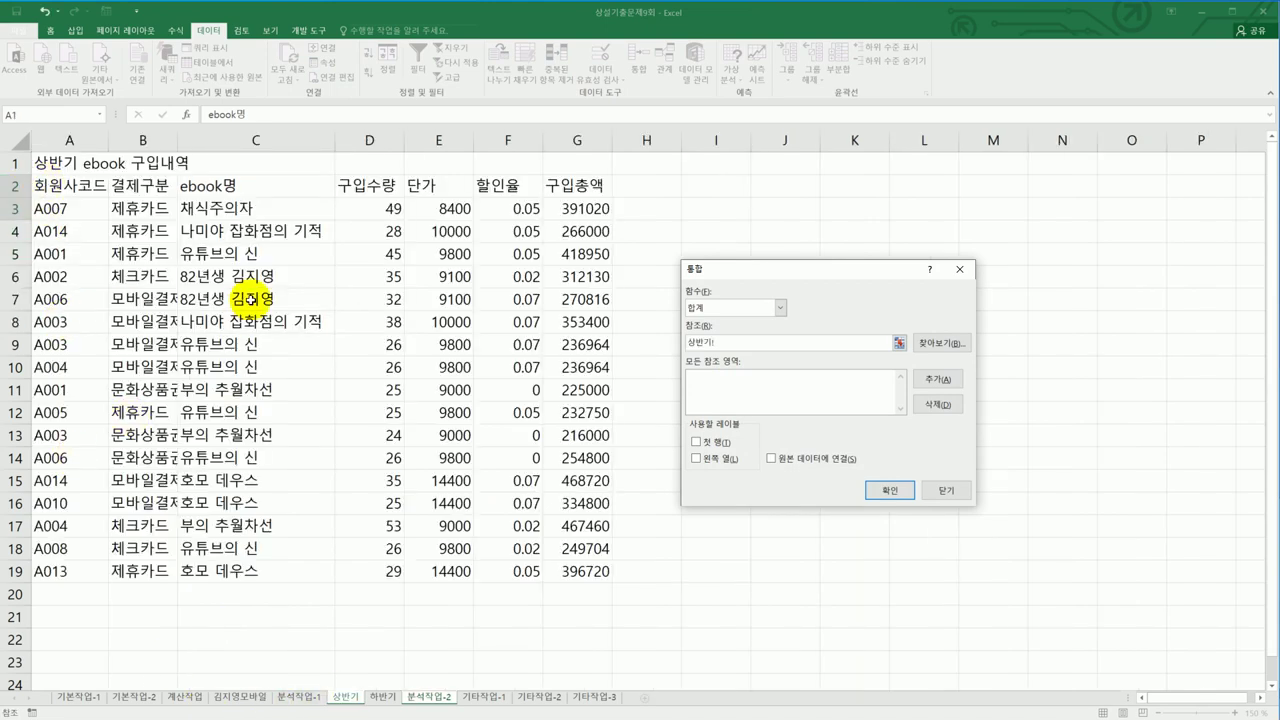
left_click(265, 183)
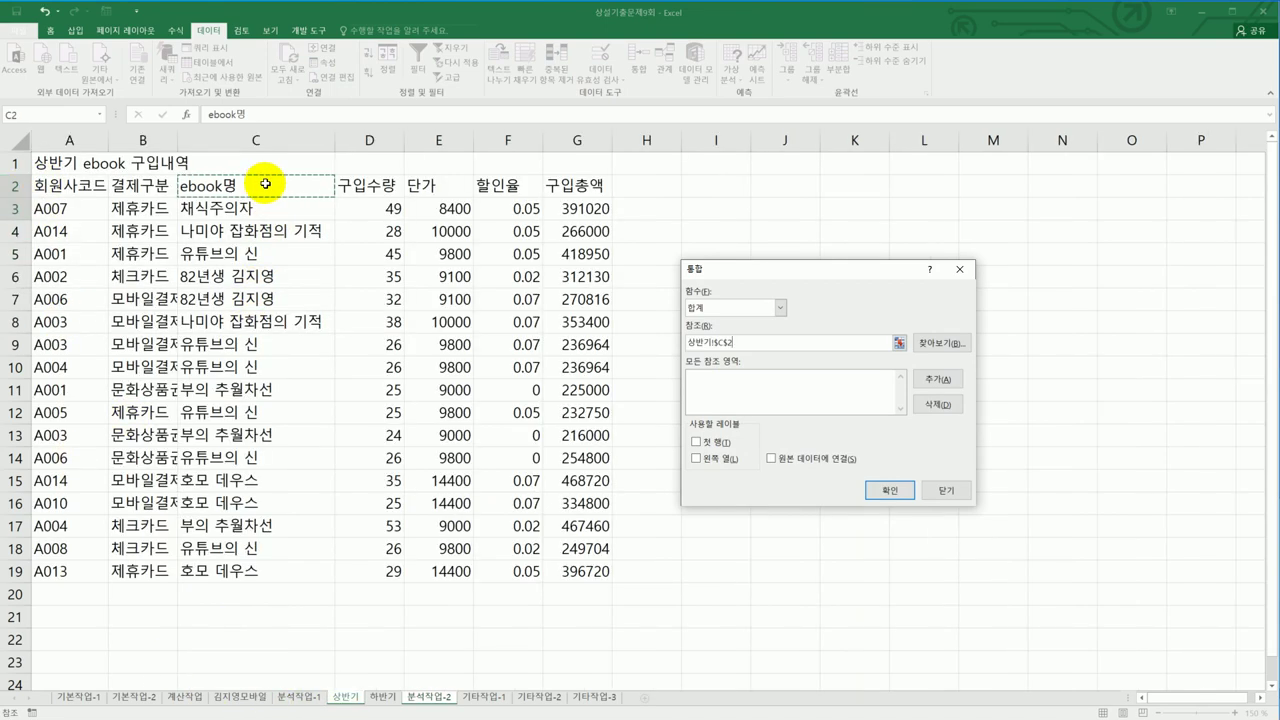
left_click_drag(265, 183, 595, 571)
left_click(937, 379)
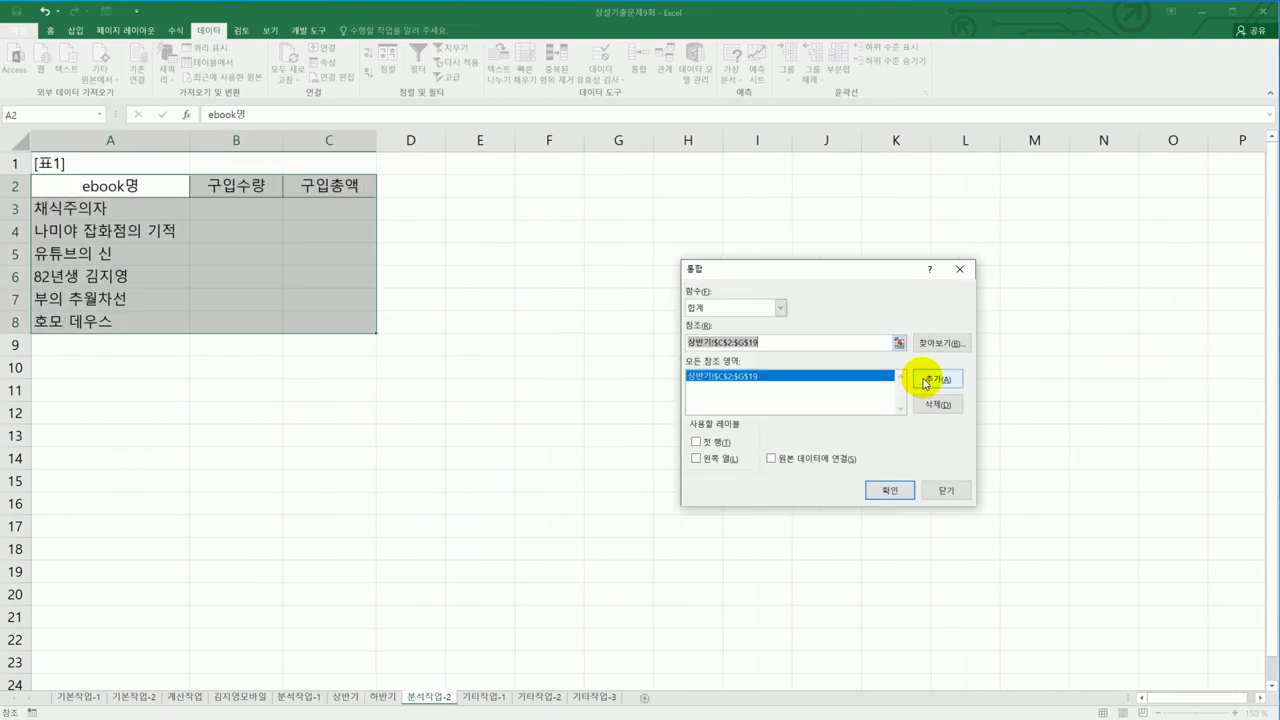
- Add 하반기!$C$2:$G$7 as a second reference and run the consolidation with top row (첫 행) and left column (왼쪽 열) labels
left_click(383, 697)
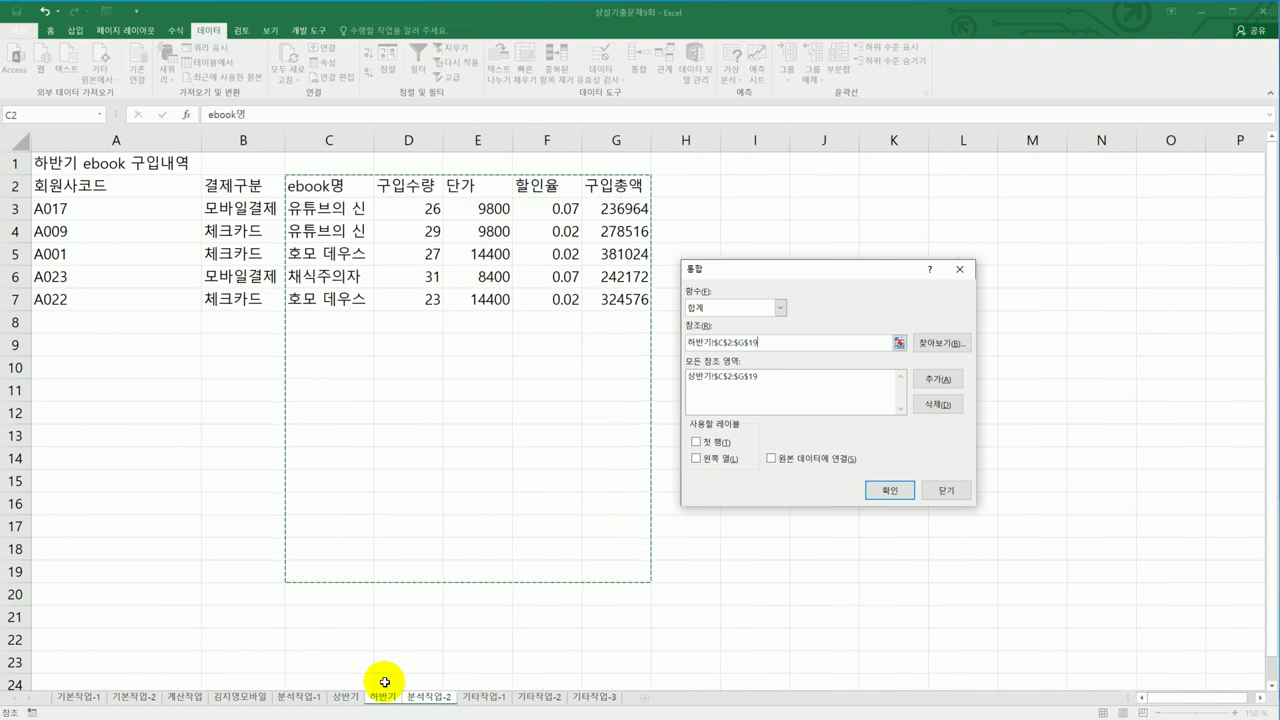
left_click_drag(335, 185, 615, 298)
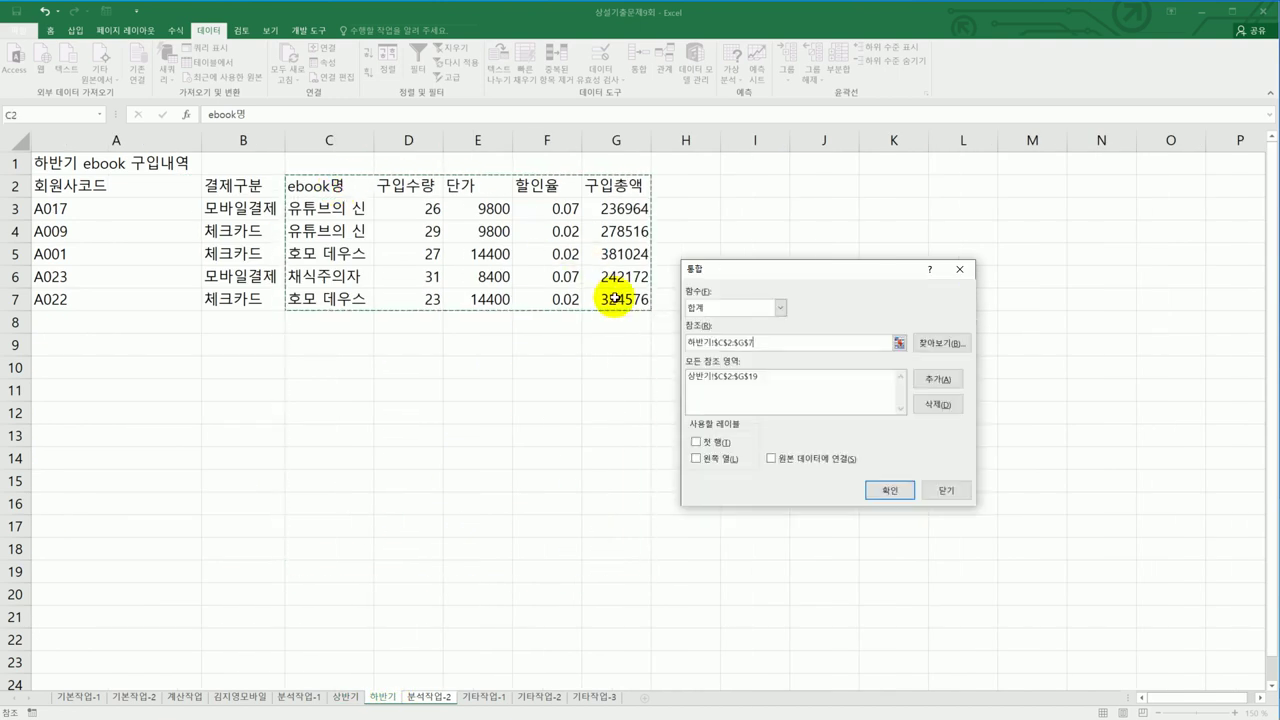
left_click(937, 380)
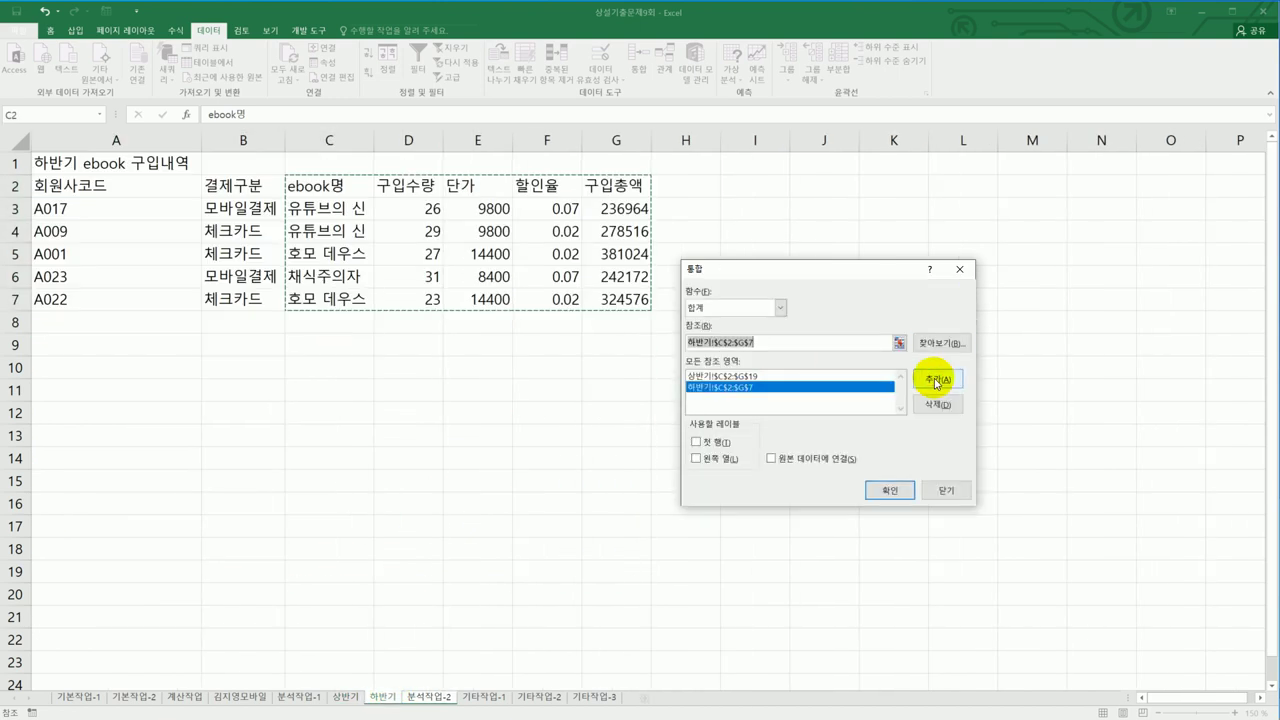
left_click(714, 444)
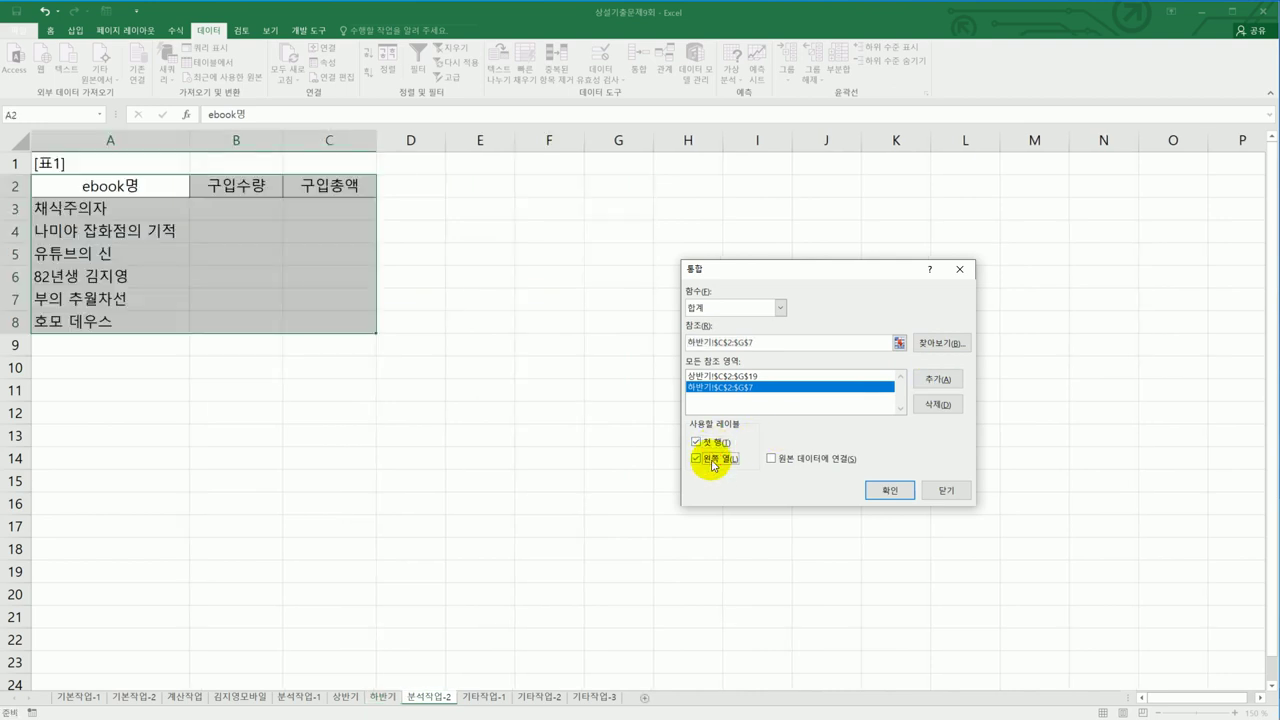
left_click(889, 490)
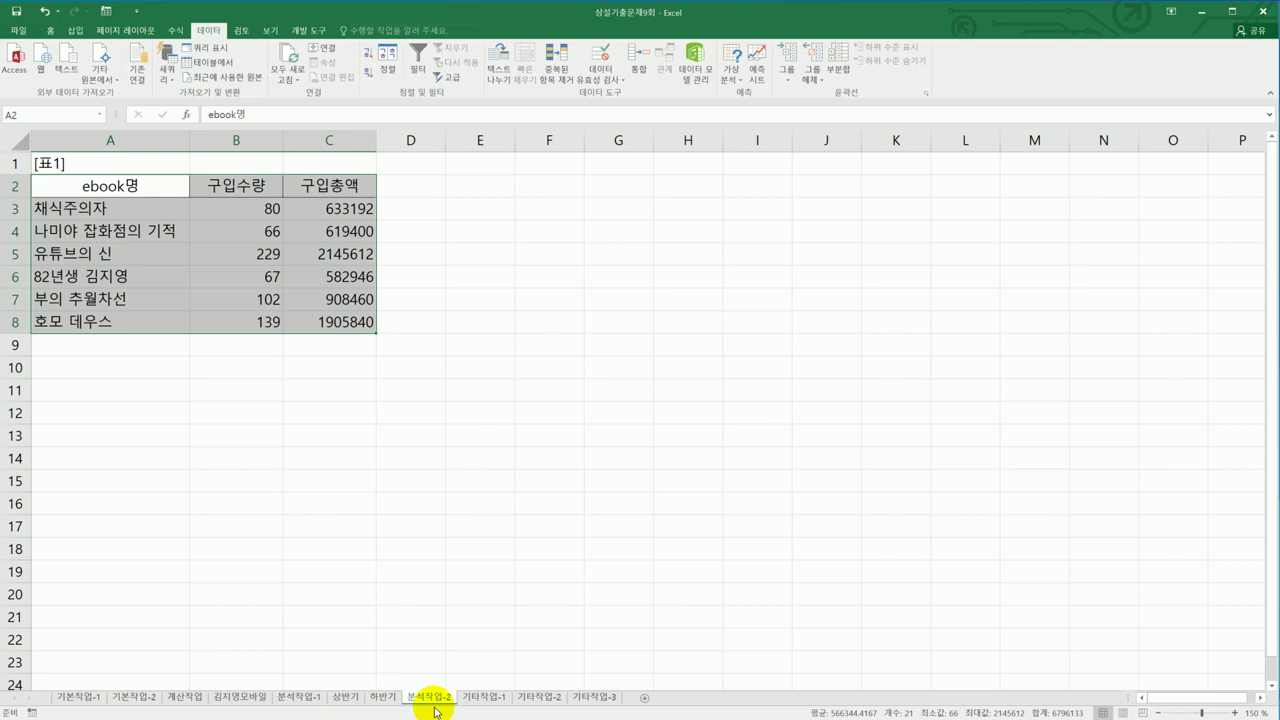
- On the 기타작업-1 sheet, copy the 경기도 row A10:D10 and paste it into the column chart as a new category
left_click(466, 696)
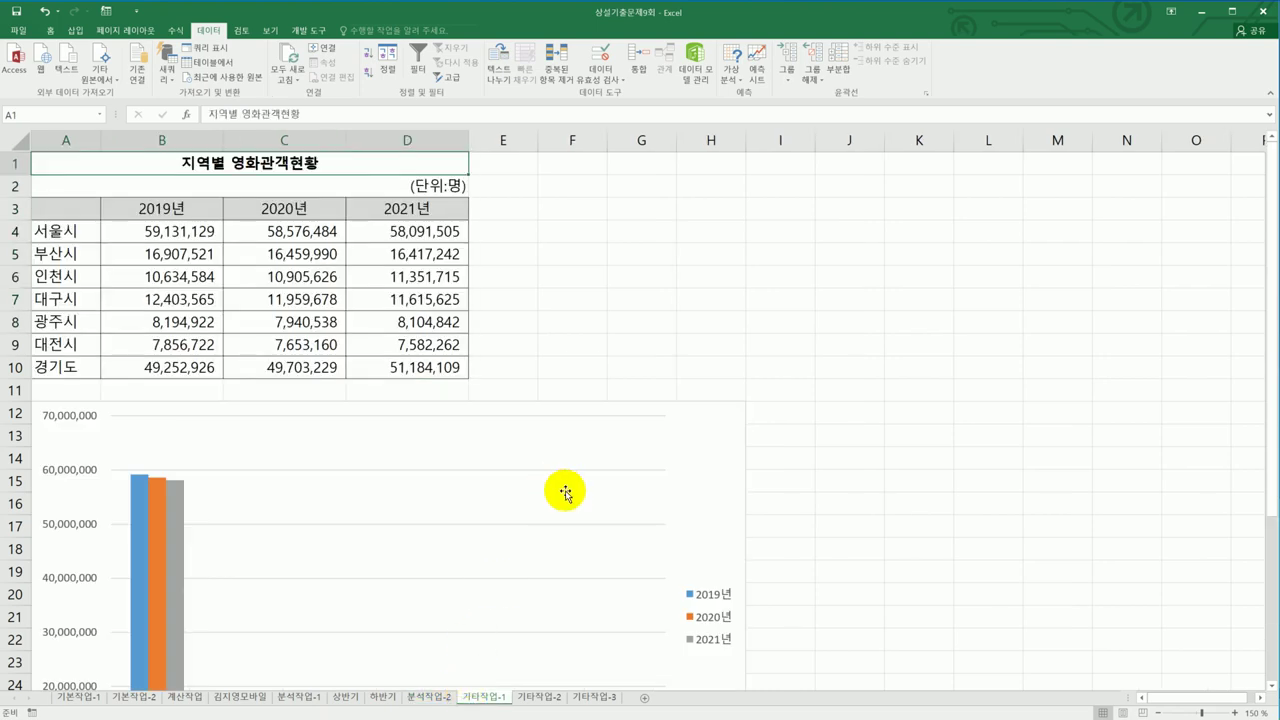
scroll(802, 509, "down", 4)
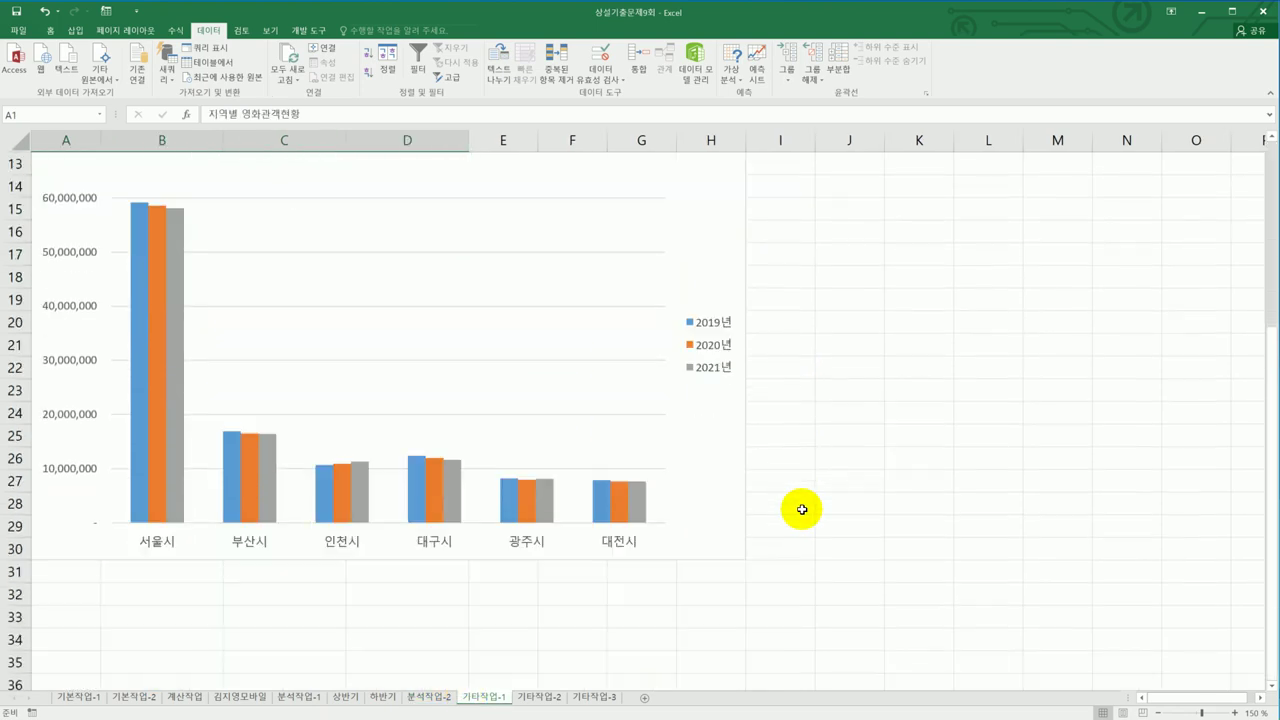
scroll(802, 509, "up", 1)
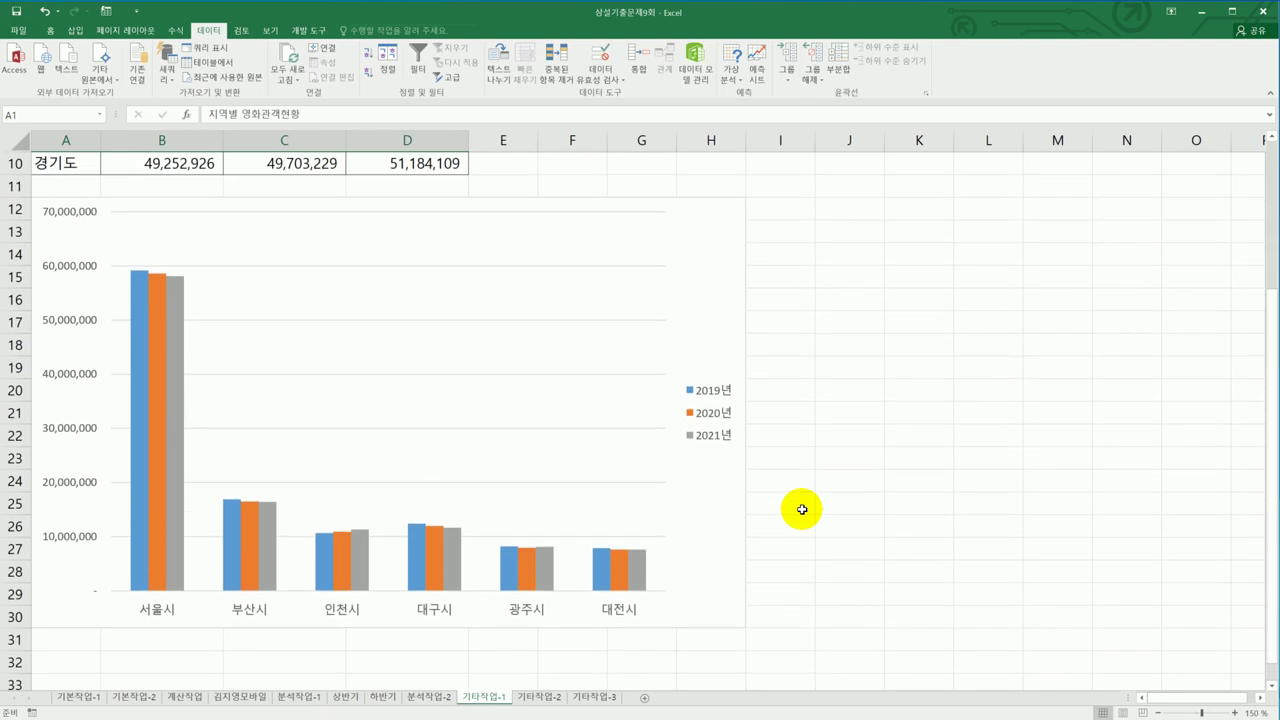
scroll(802, 509, "up", 3)
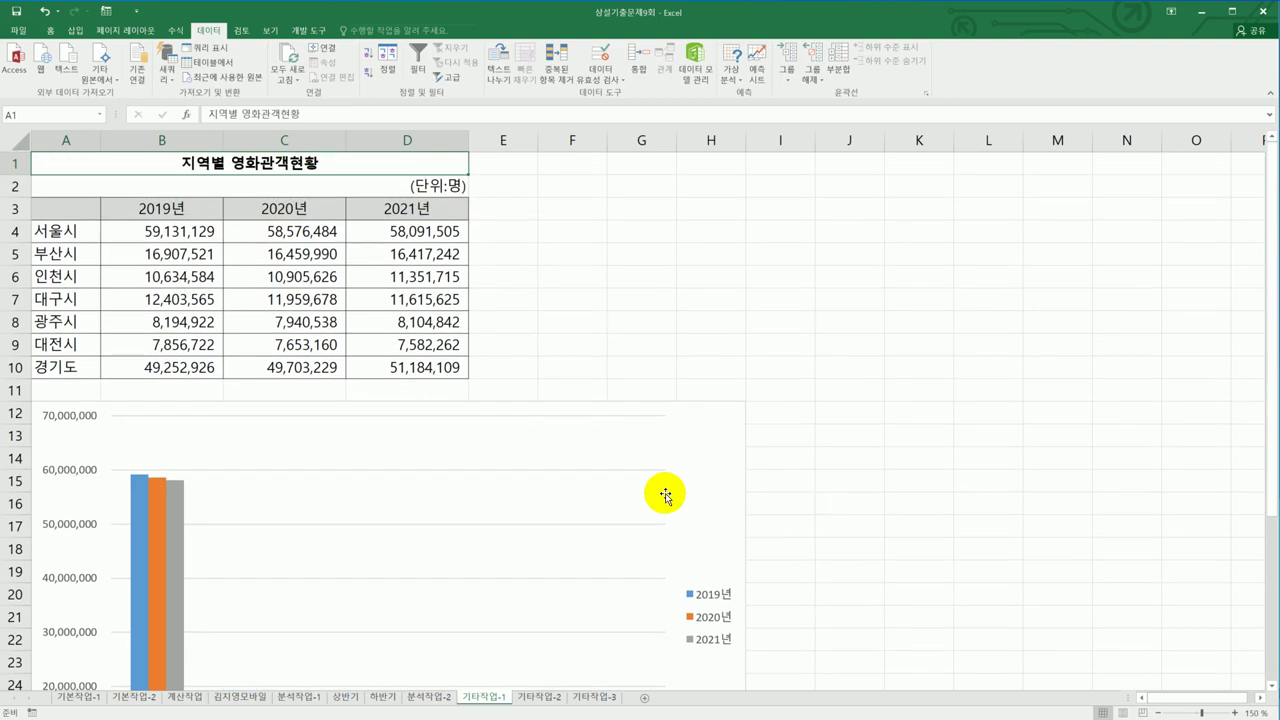
left_click_drag(91, 379, 385, 372)
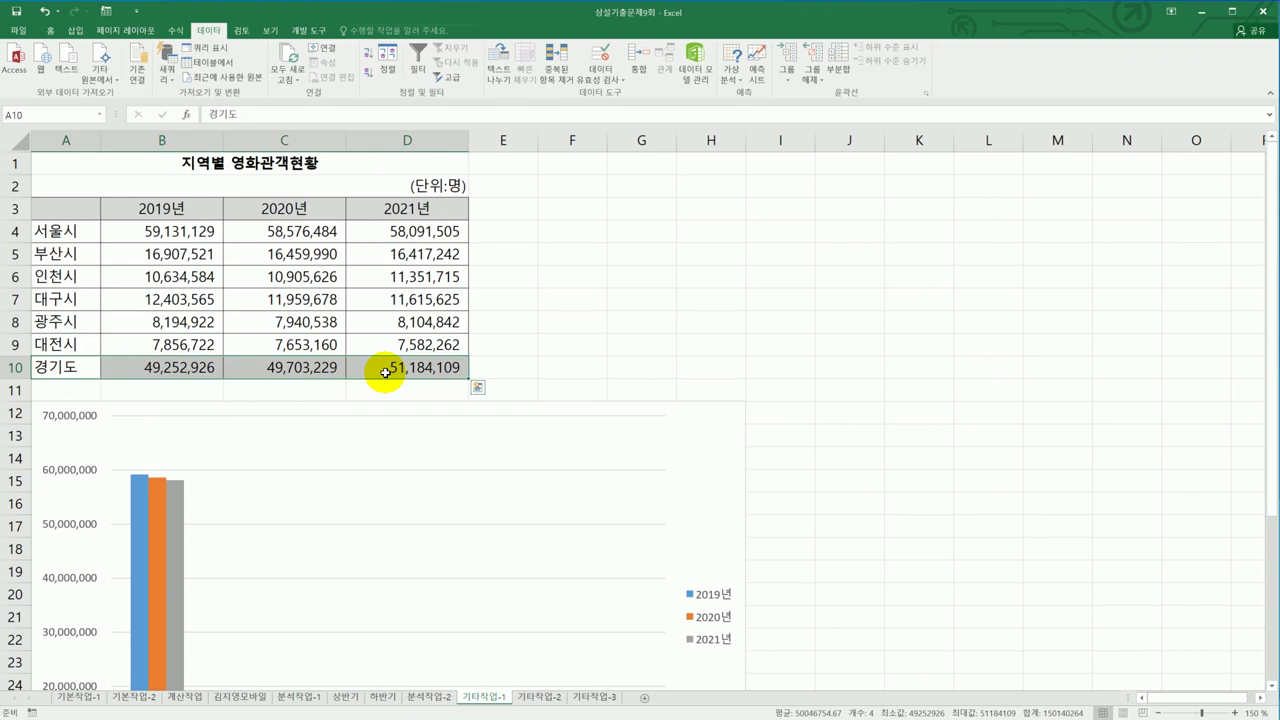
key("ctrl+c")
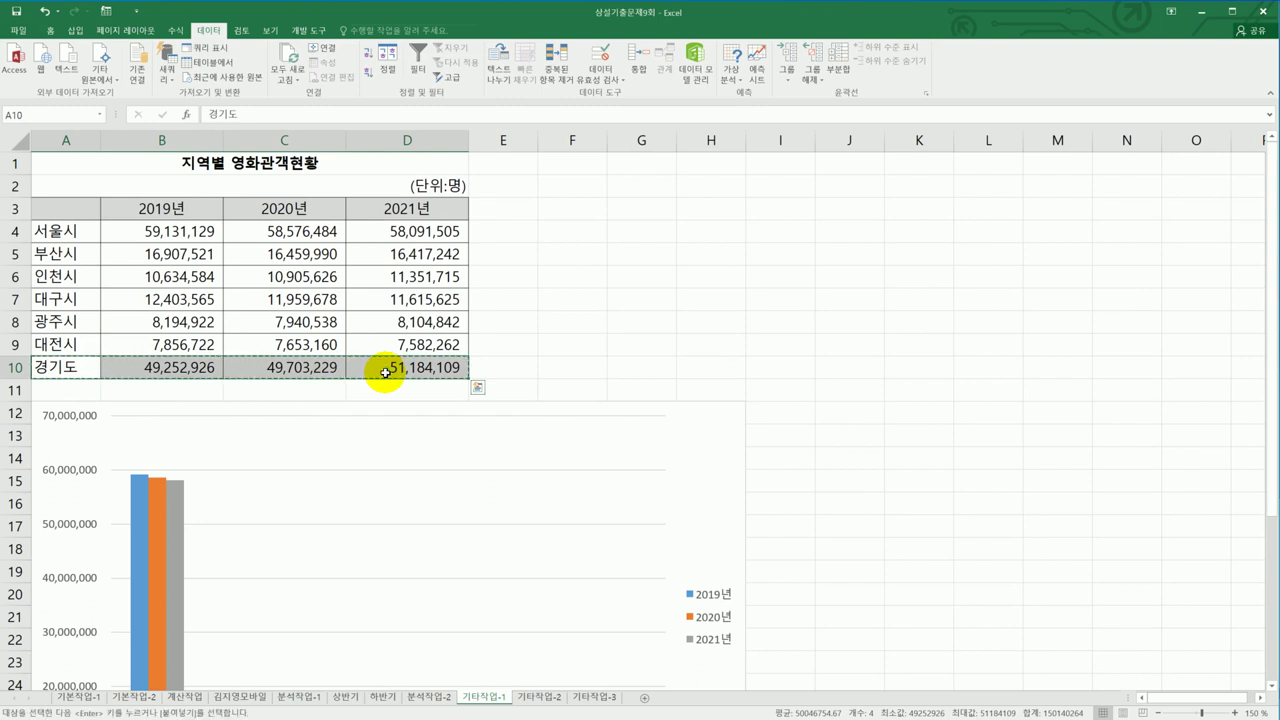
left_click(715, 497)
scroll(777, 484, "down", 2)
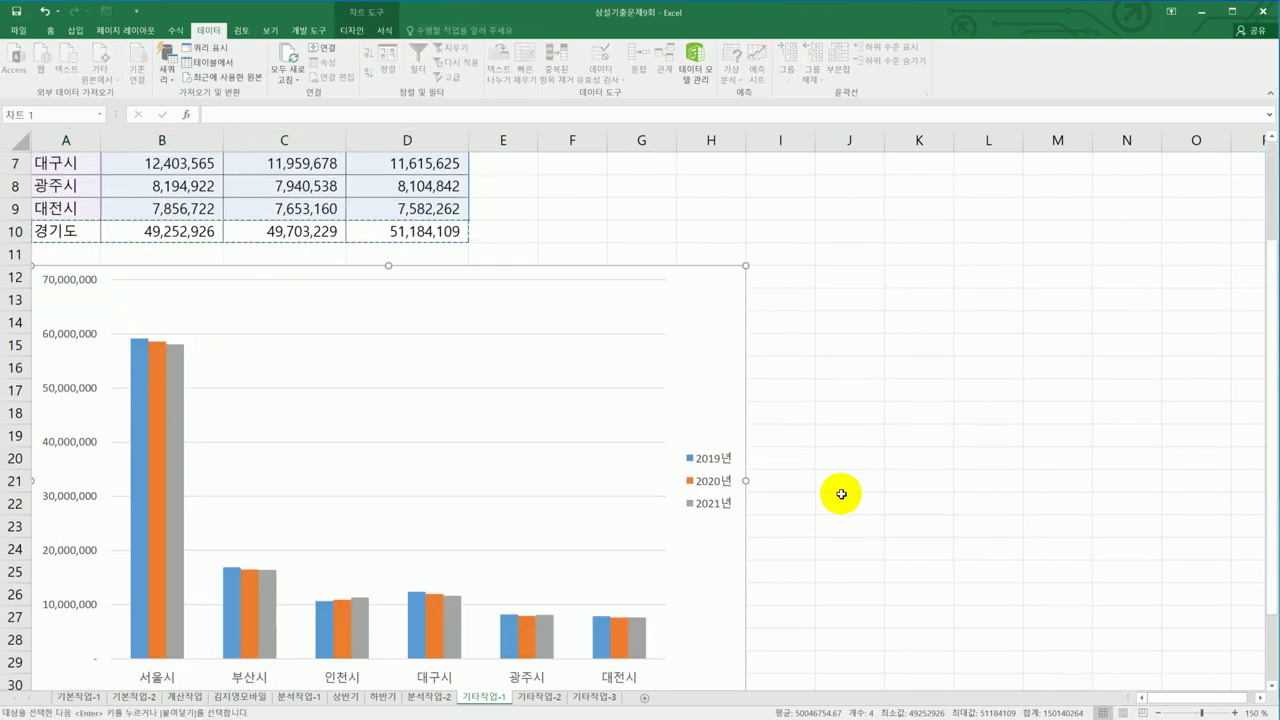
key("ctrl+v")
scroll(840, 492, "down", 2)
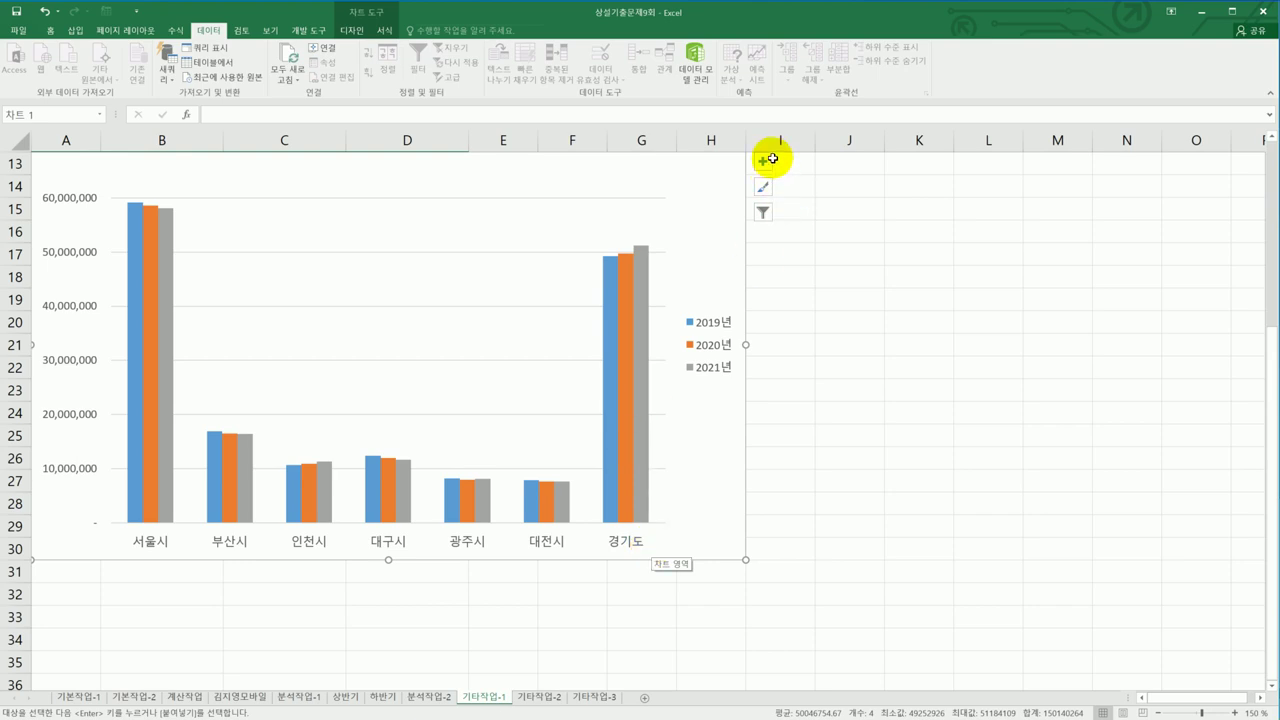
- Add a chart title and a primary vertical (기본 세로) axis title to the chart
scroll(763, 238, "up", 1)
left_click(763, 207)
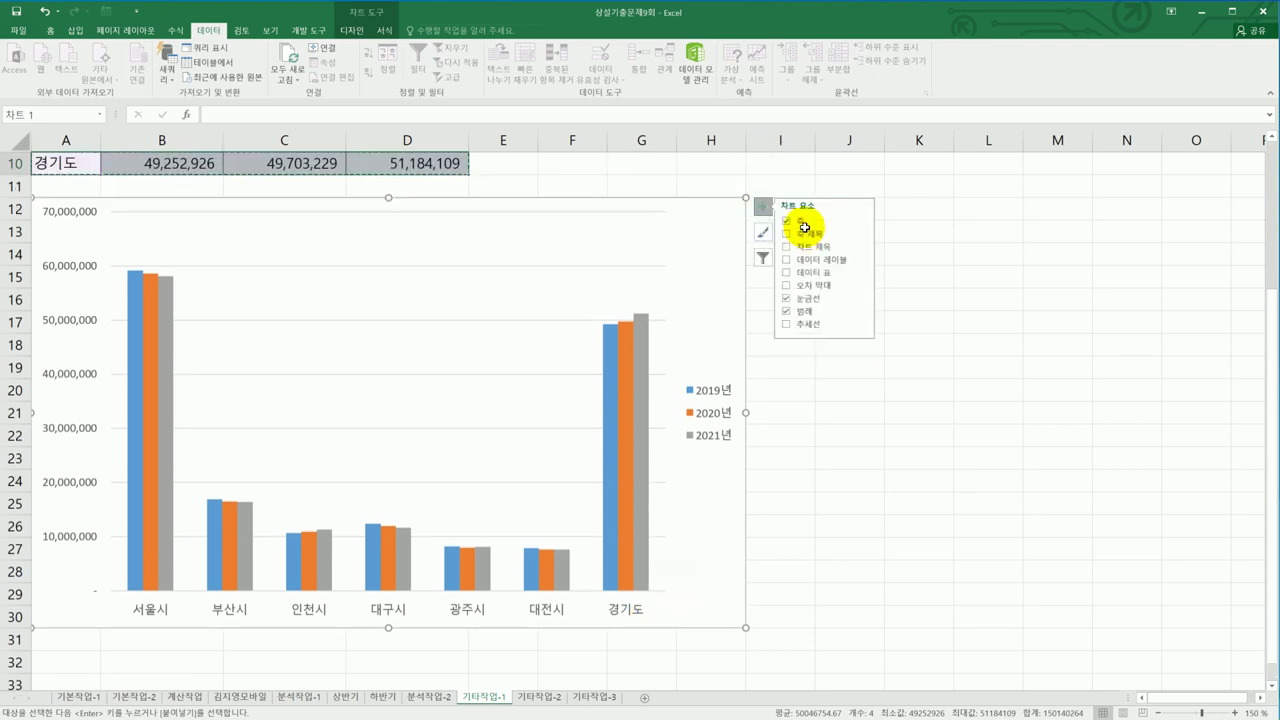
left_click(814, 250)
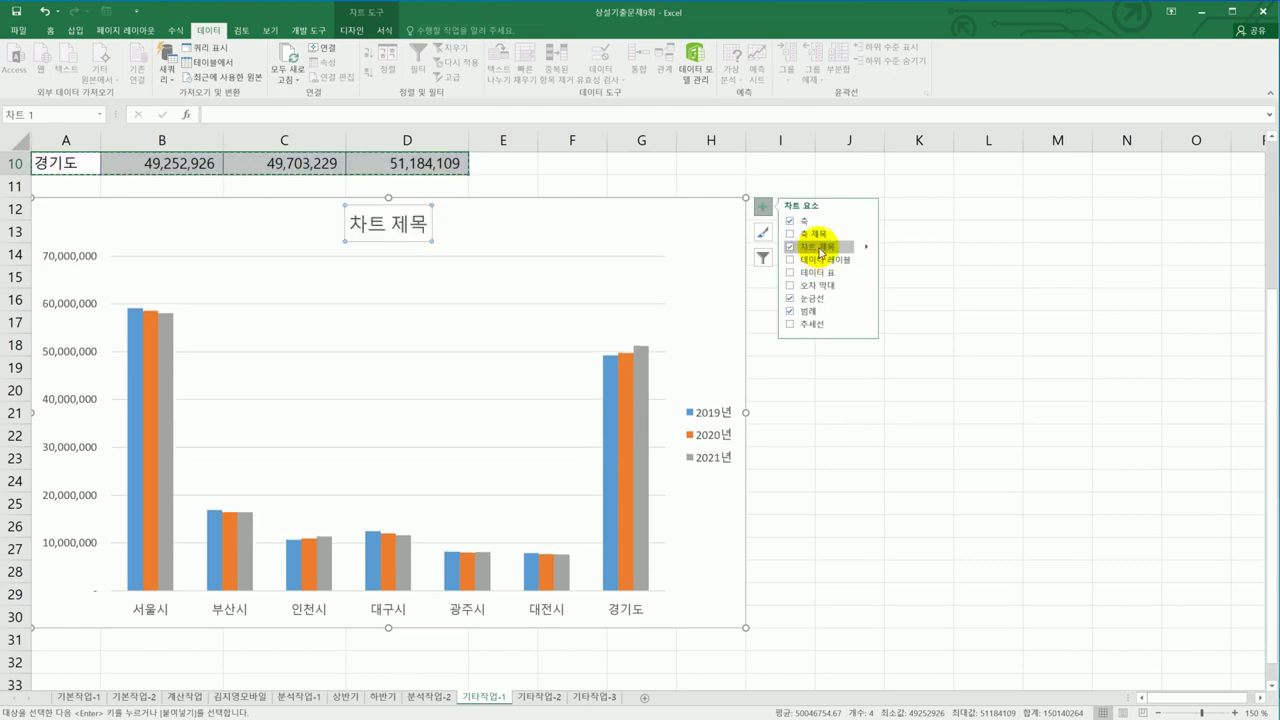
left_click(866, 234)
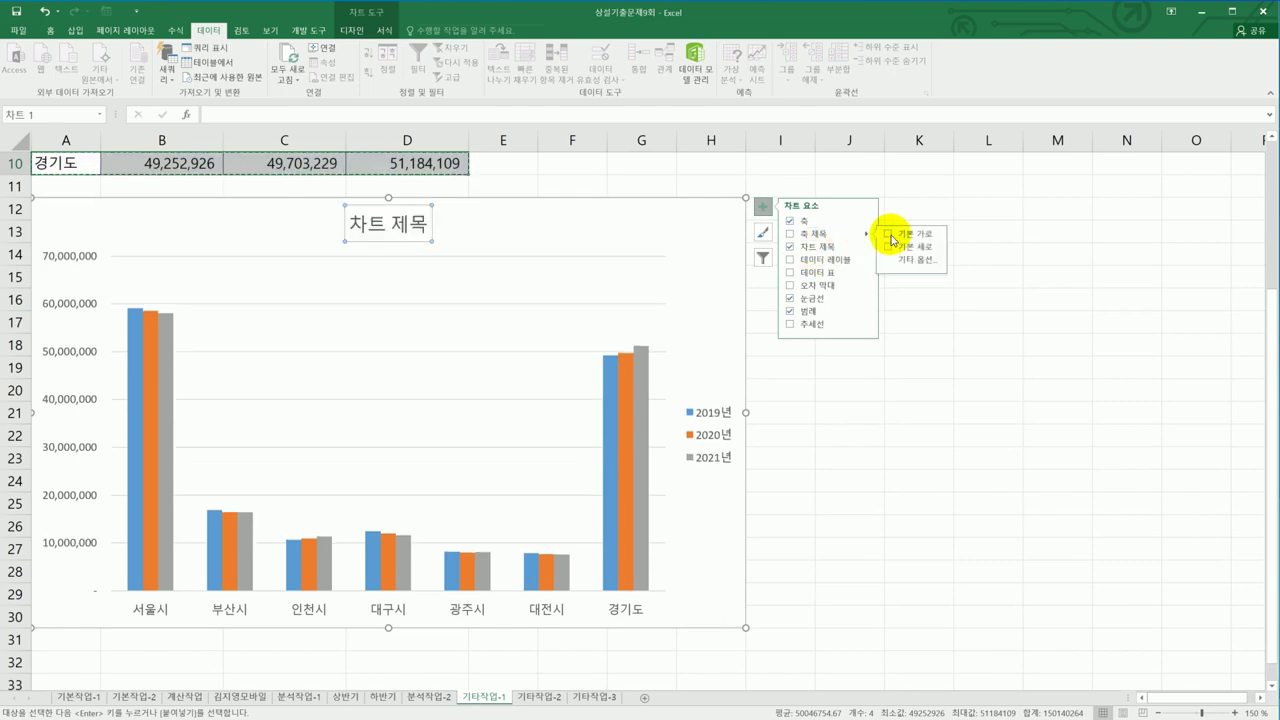
left_click(930, 247)
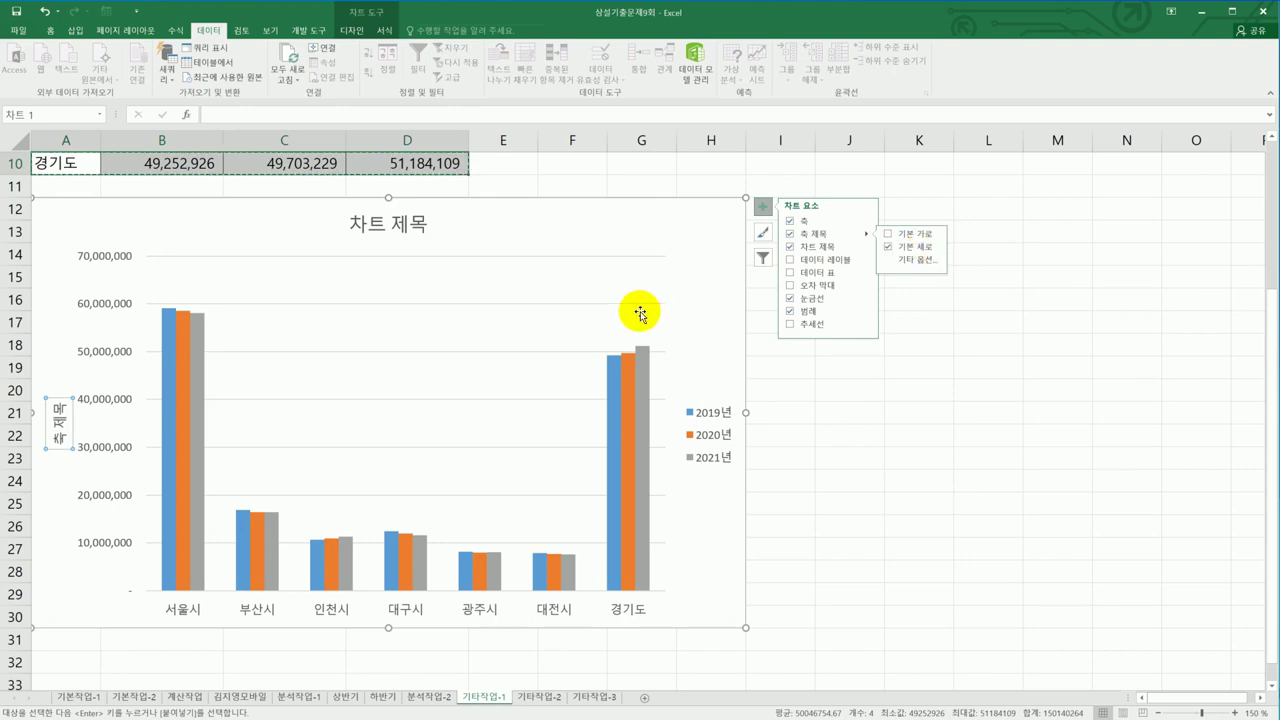
- Replace the chart title's placeholder text with 지역별 영화관객현황
left_click(356, 228)
left_click_drag(356, 225, 431, 229)
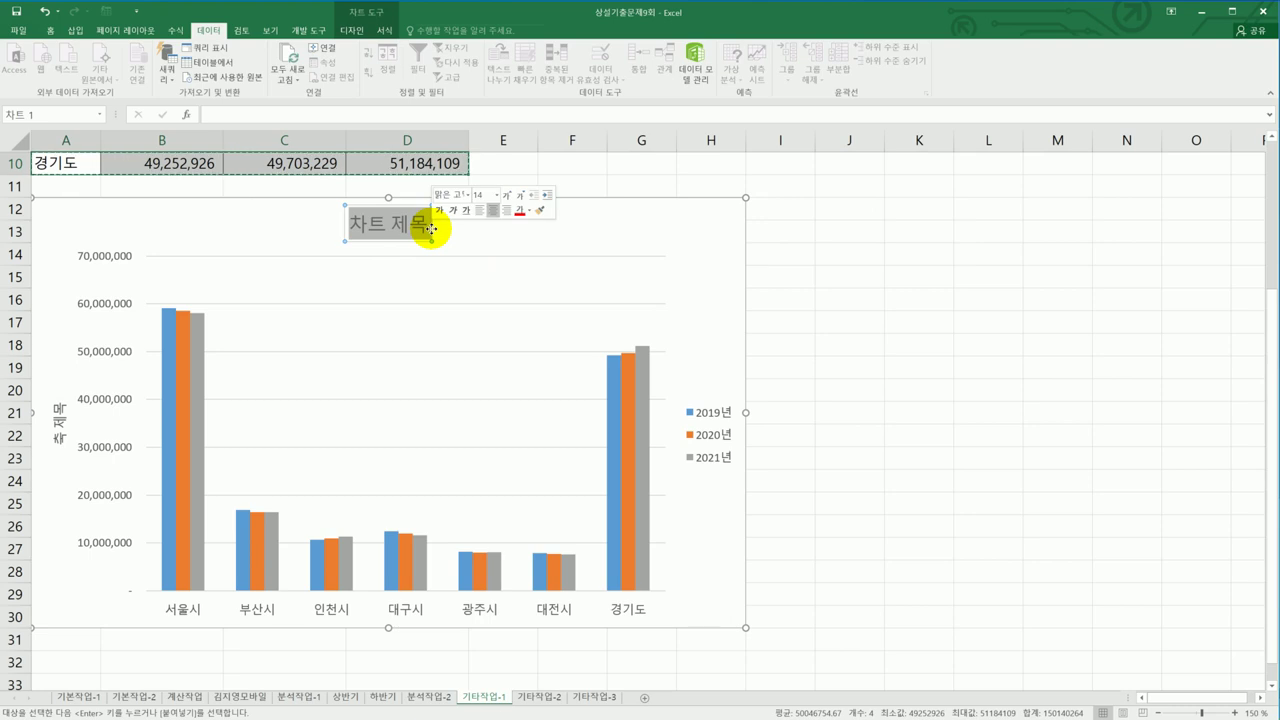
type("지여")
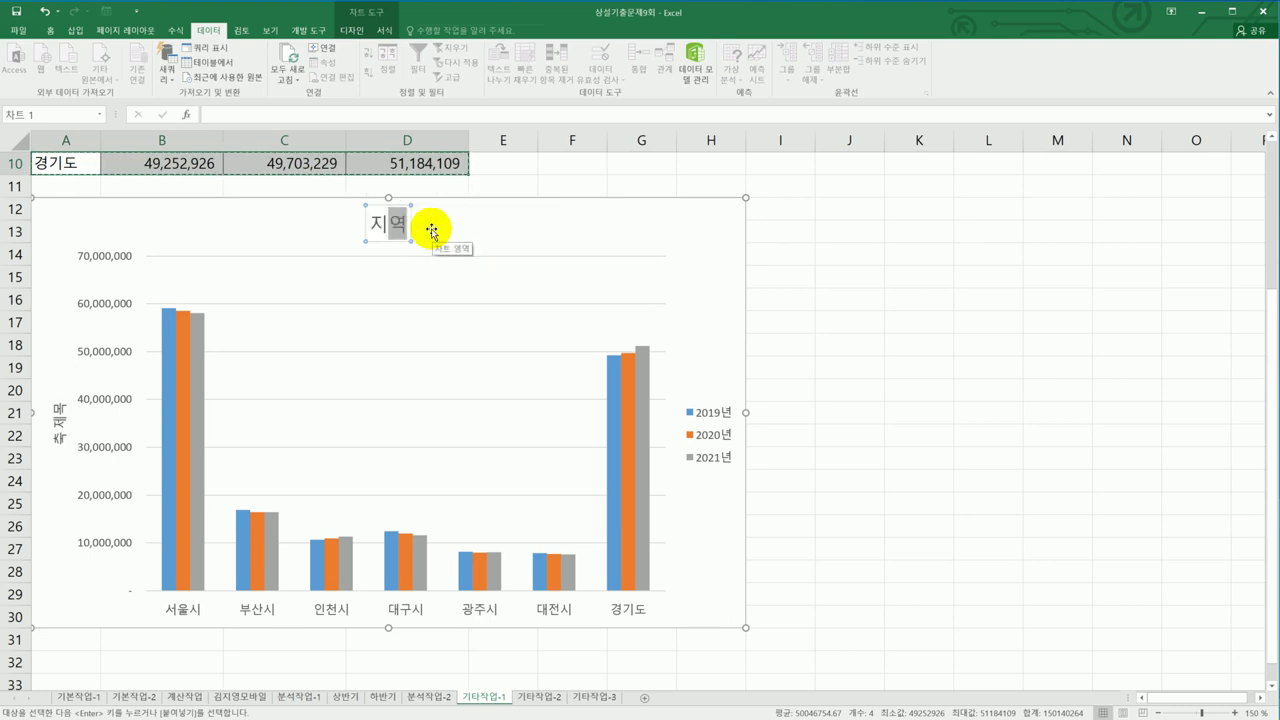
type("별 ")
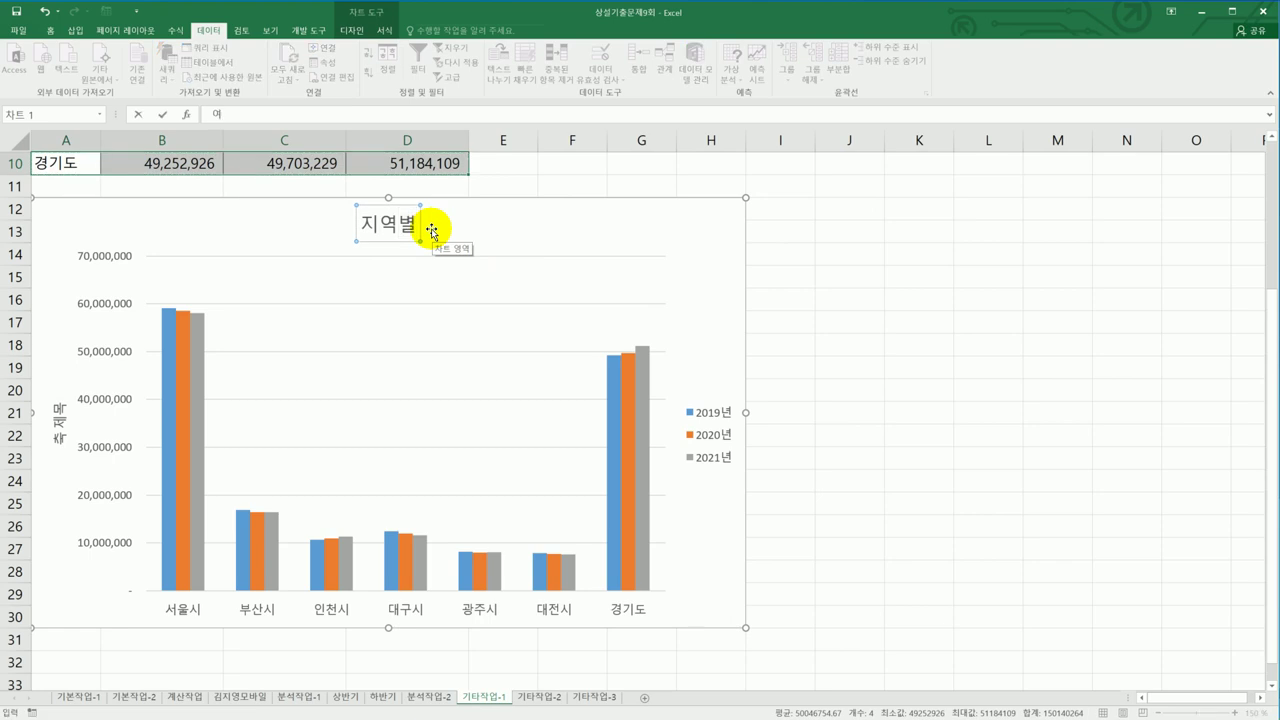
type("영화")
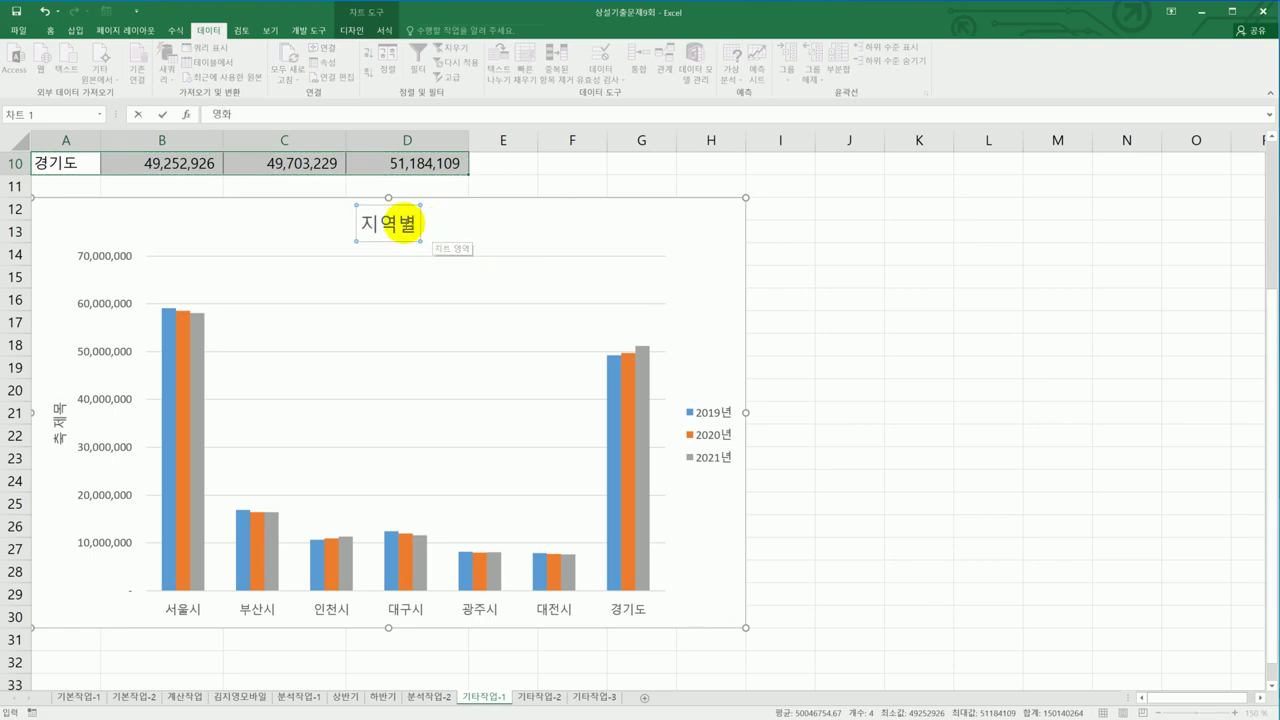
key("Return")
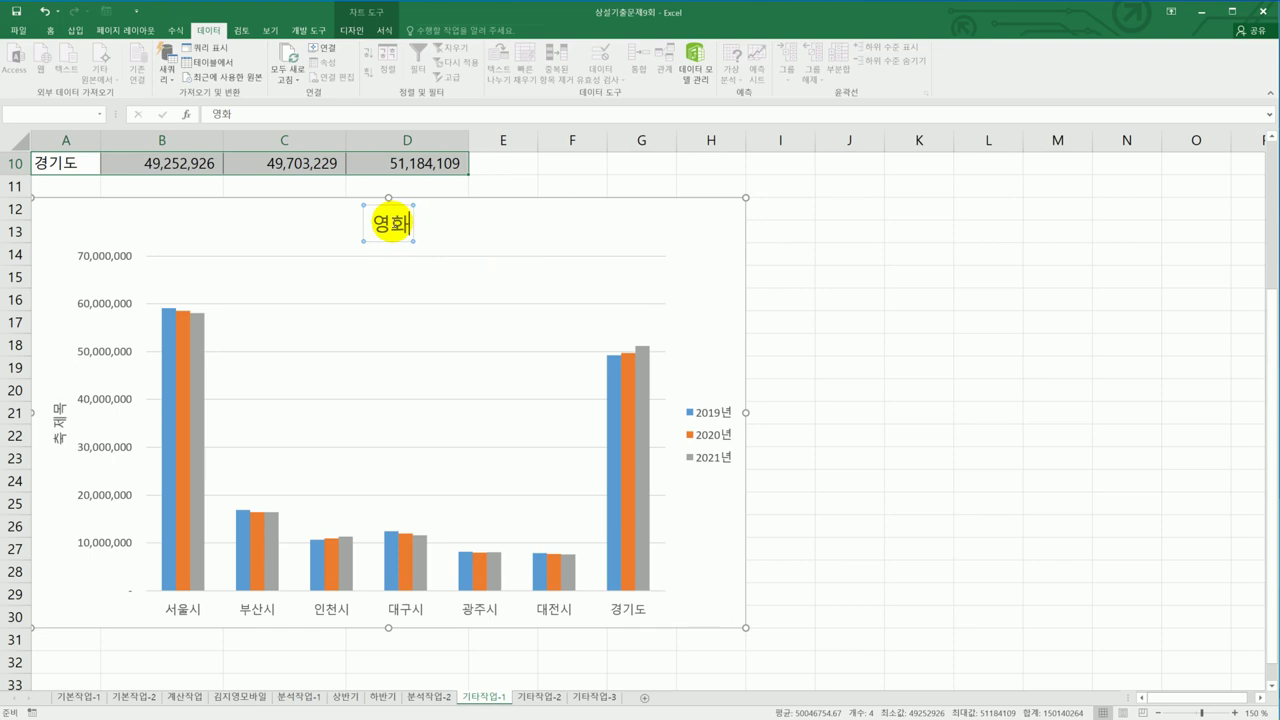
left_click_drag(396, 222, 385, 226)
type("지역별 영ㅎ")
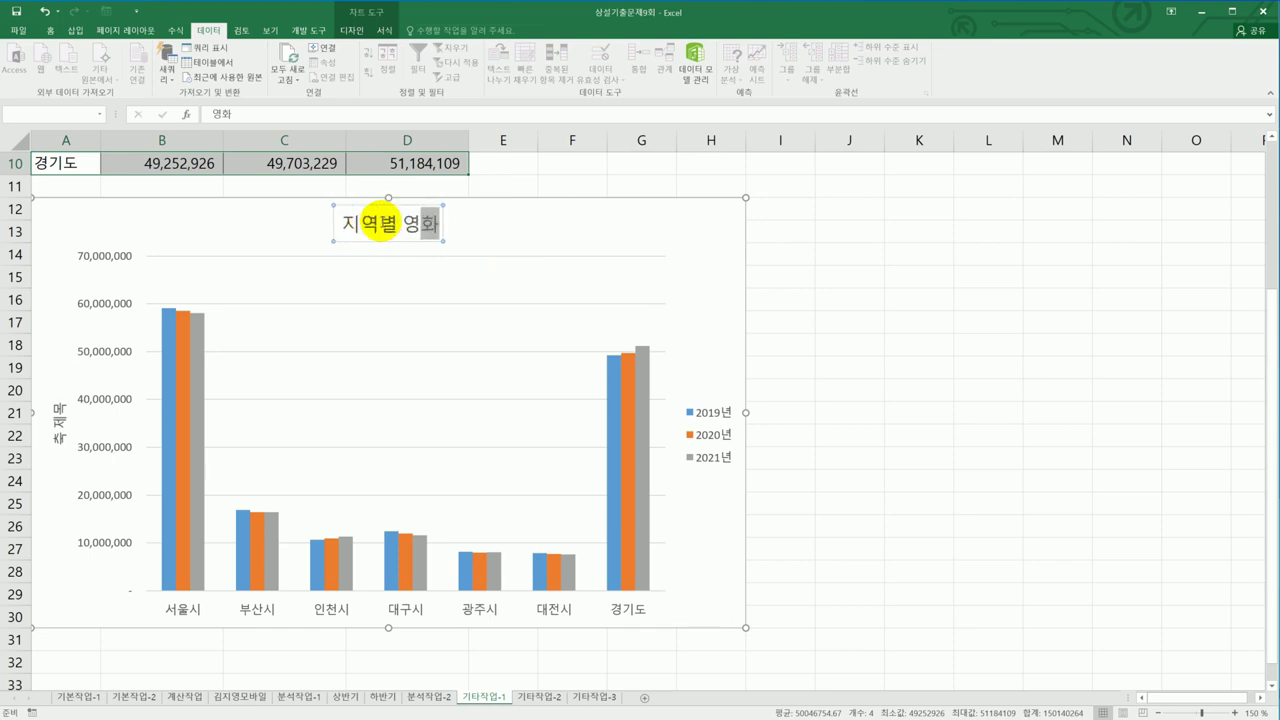
type("관객현화")
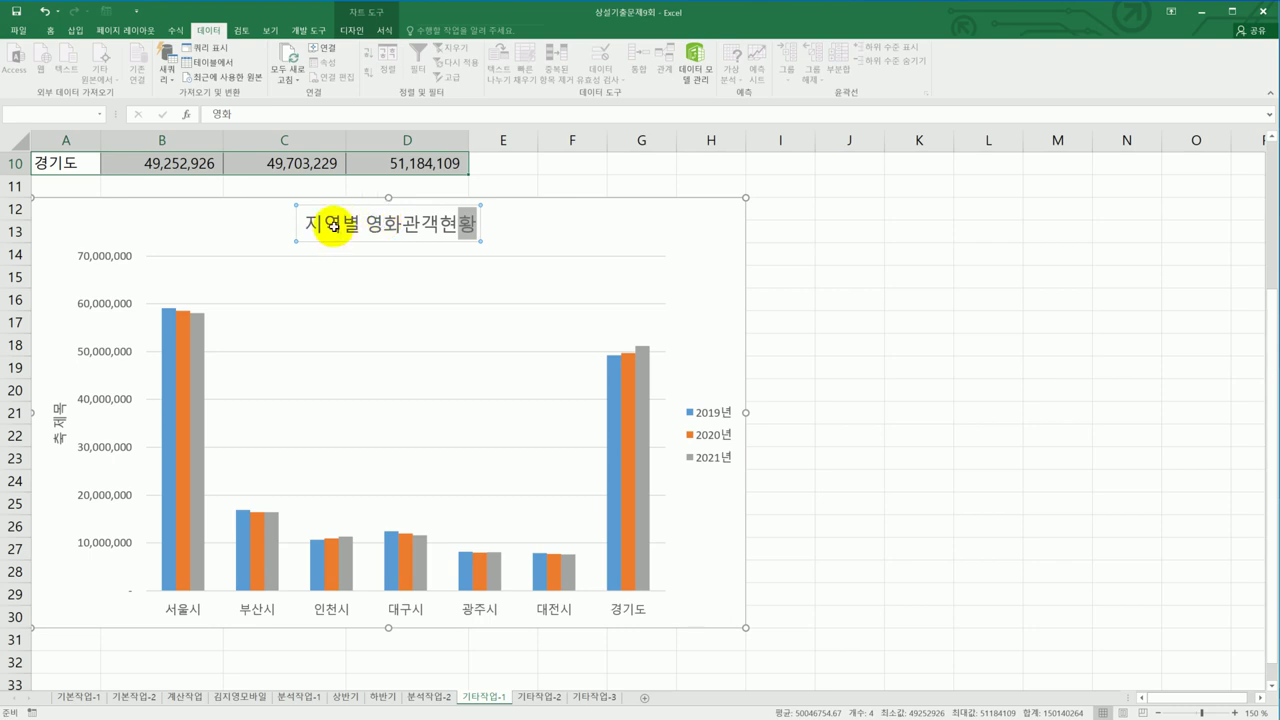
- Replace the vertical axis title's placeholder text with 년간관객수
left_click(62, 420)
left_click_drag(57, 408, 64, 450)
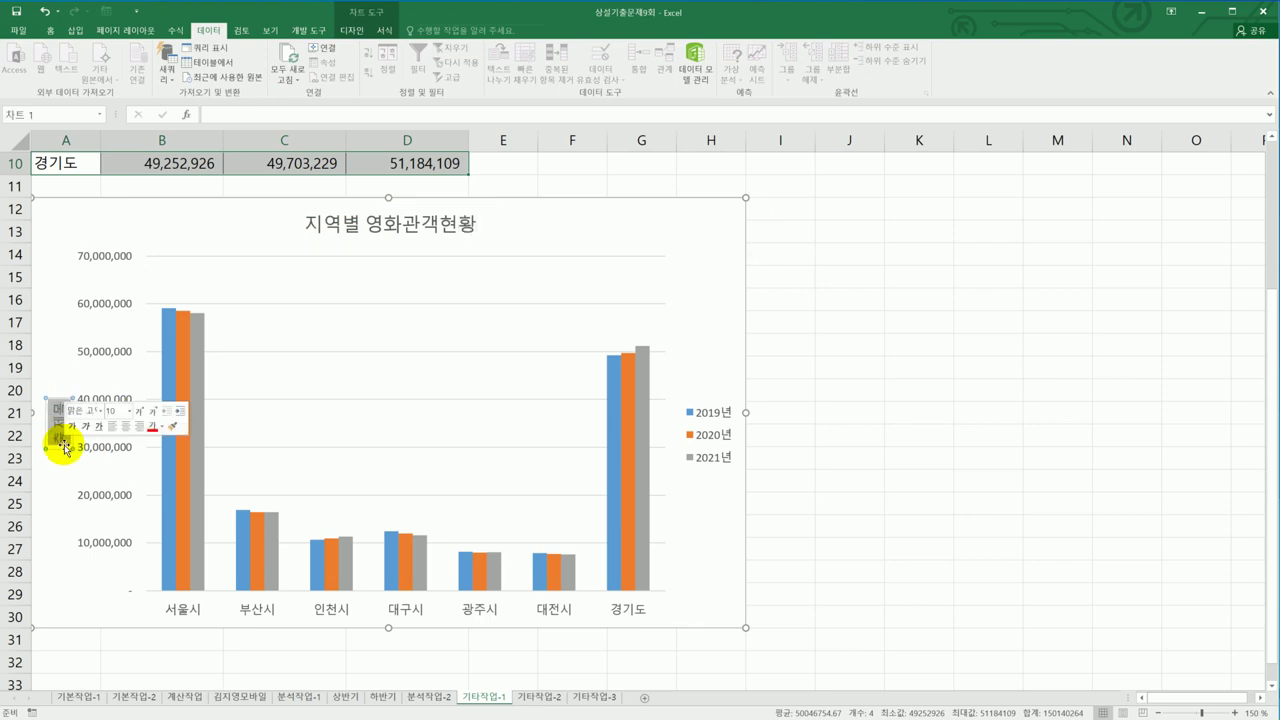
type("년간관객수")
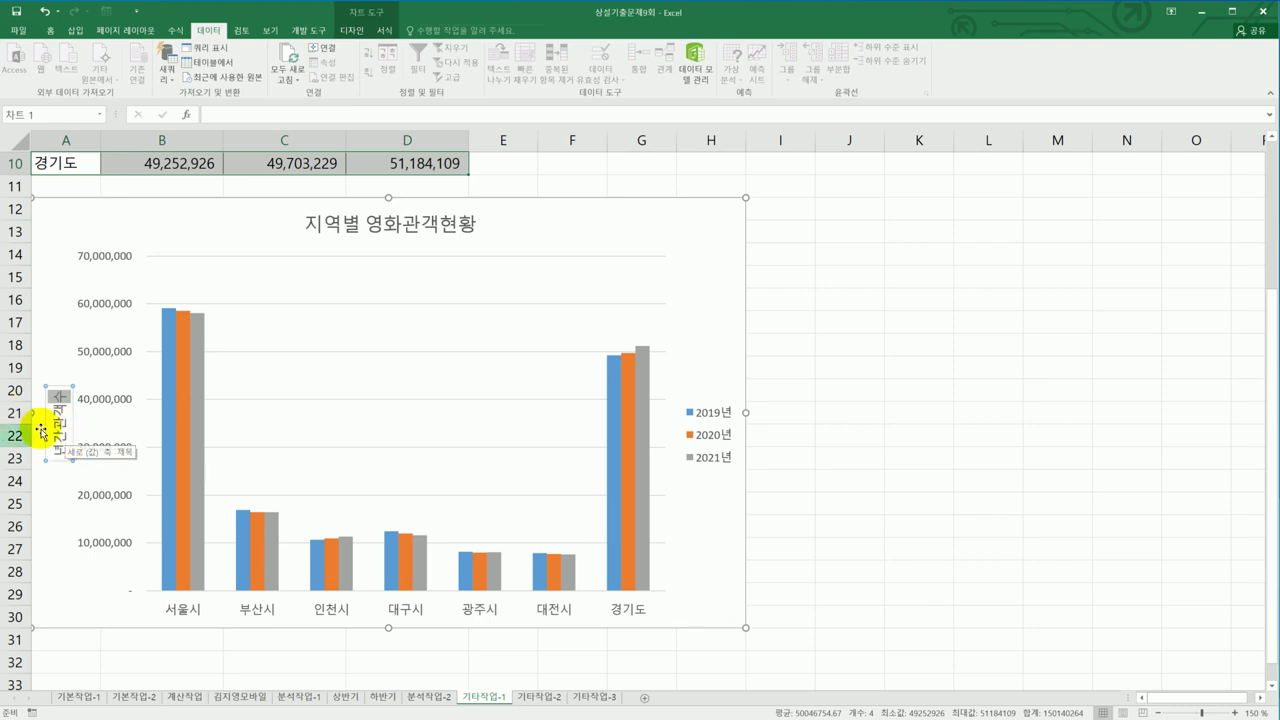
- Set the vertical axis title's text direction to 세로
left_click(62, 387)
right_click(62, 387)
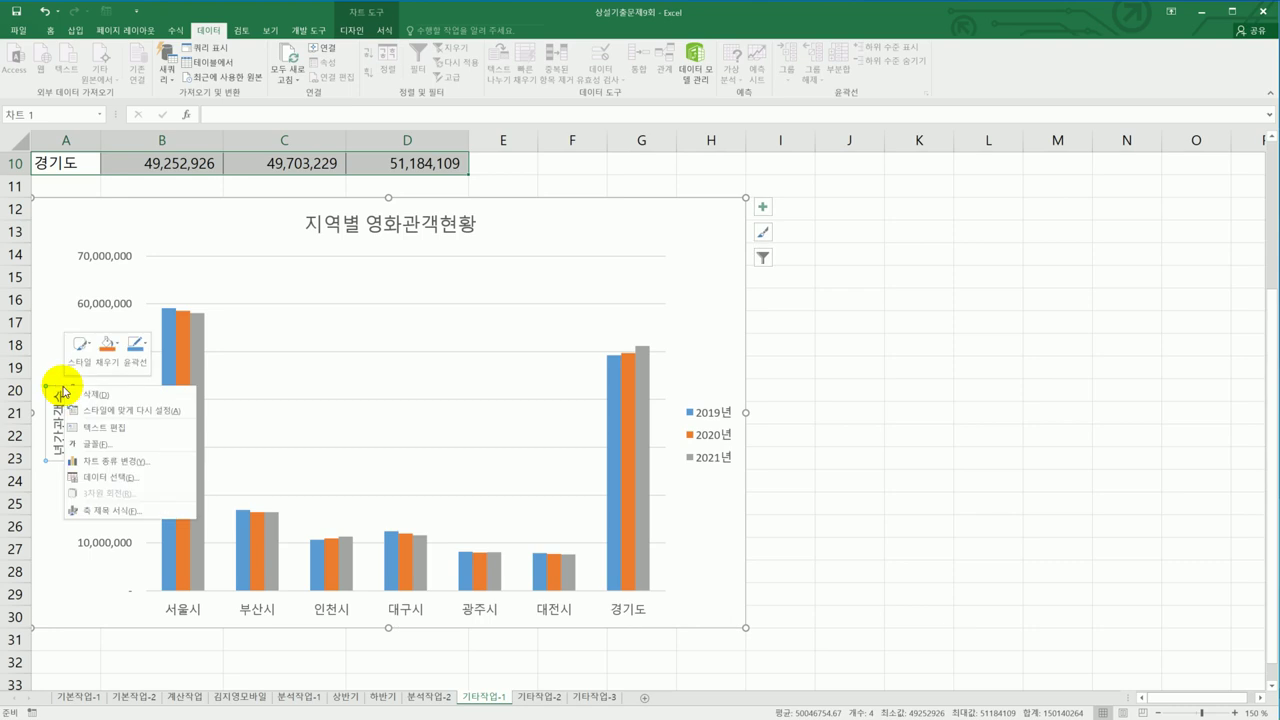
left_click(111, 512)
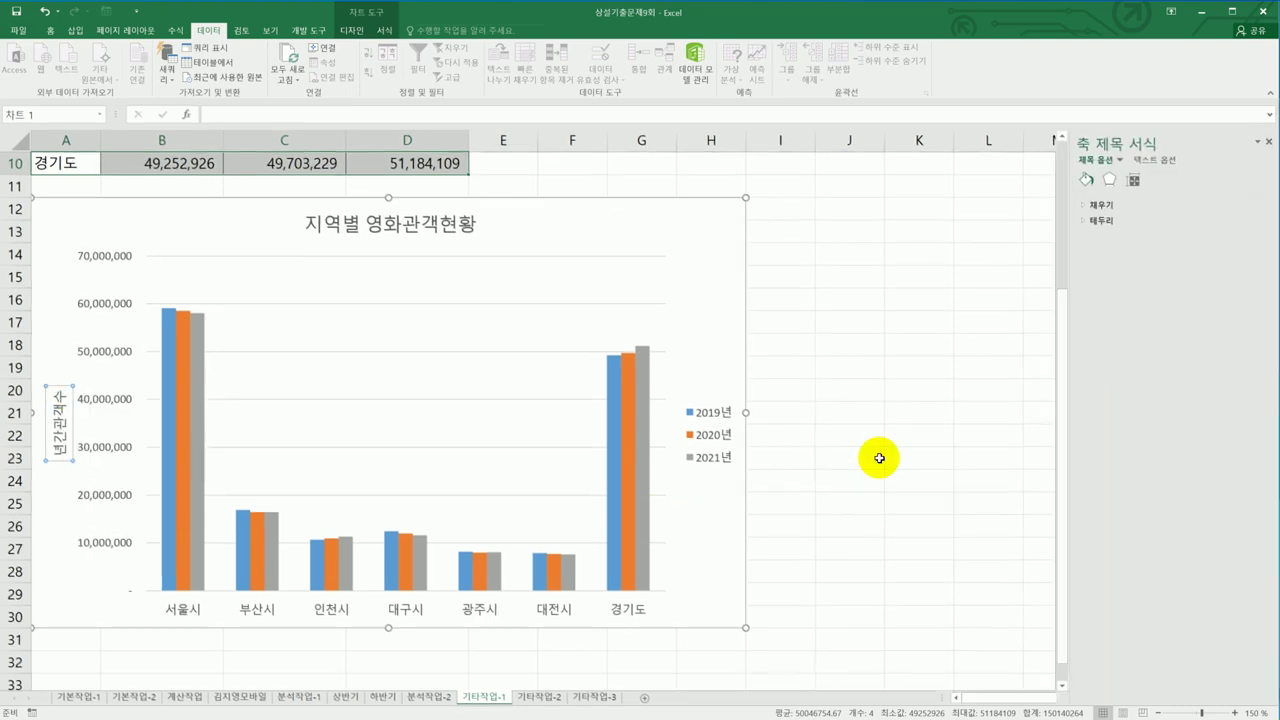
left_click(1133, 180)
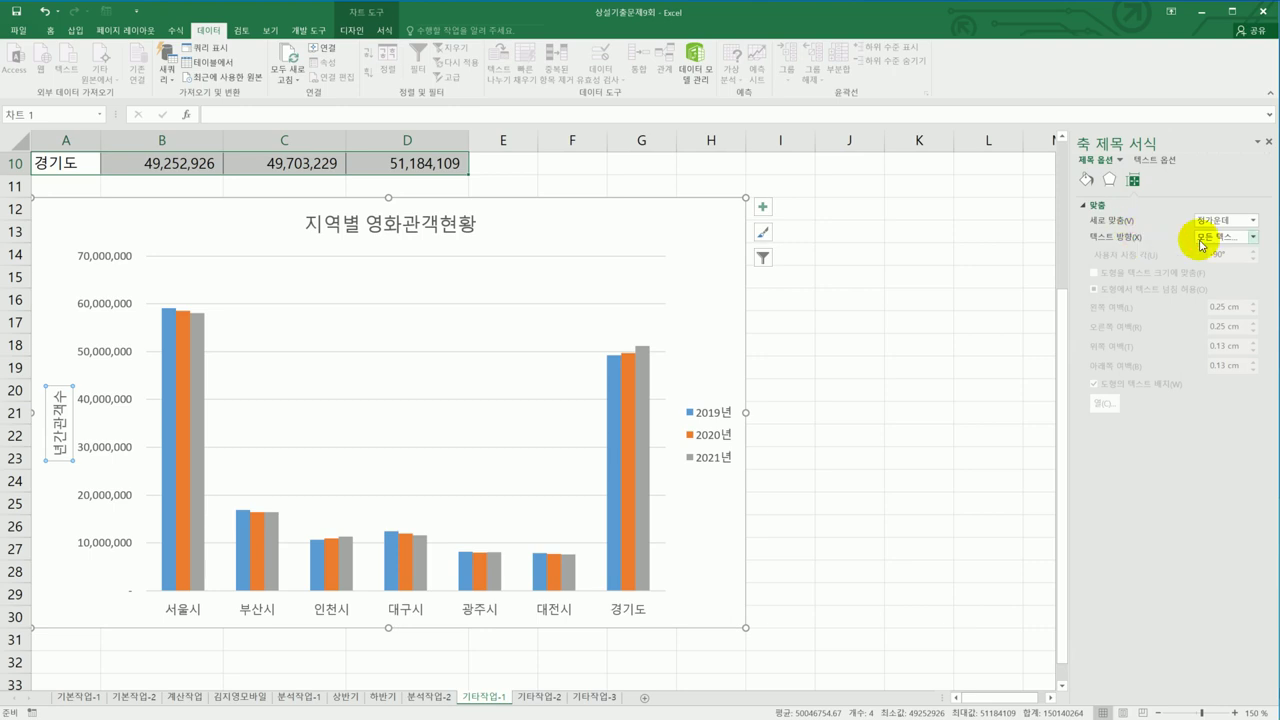
left_click(1253, 237)
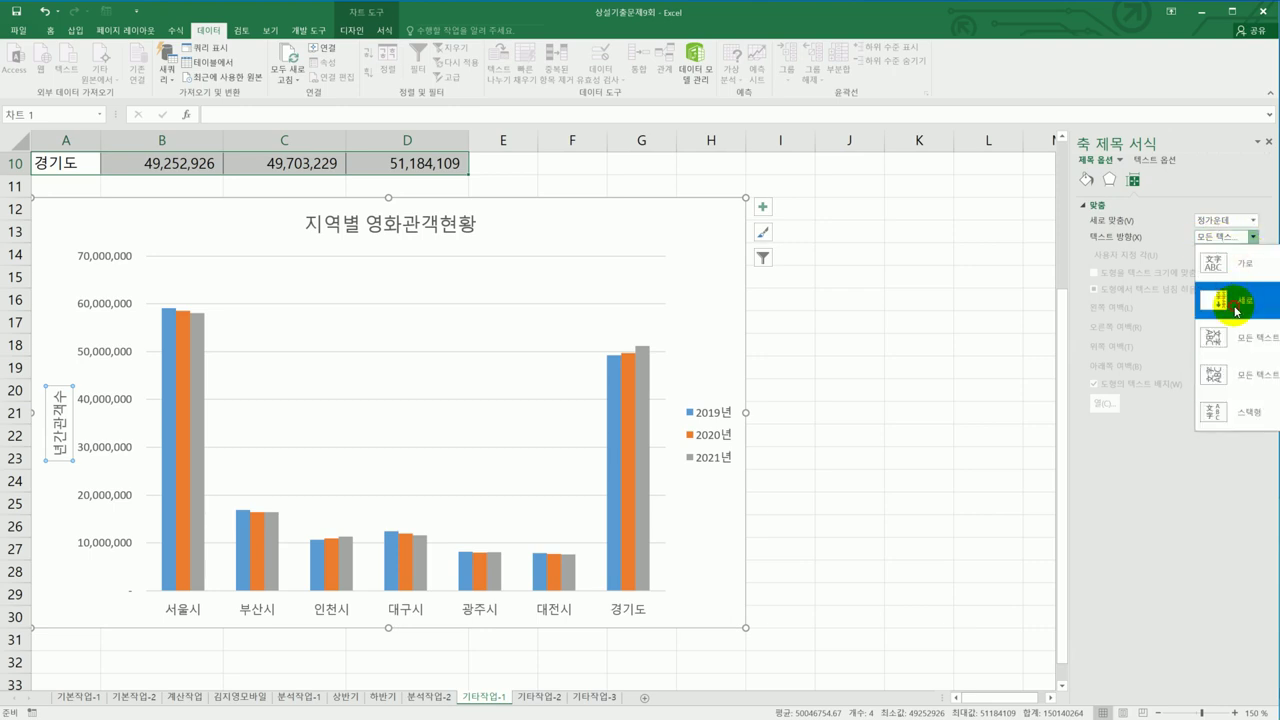
left_click(1237, 312)
- Try the 스택형 text direction on the vertical axis title and return it to 세로
left_click(1253, 238)
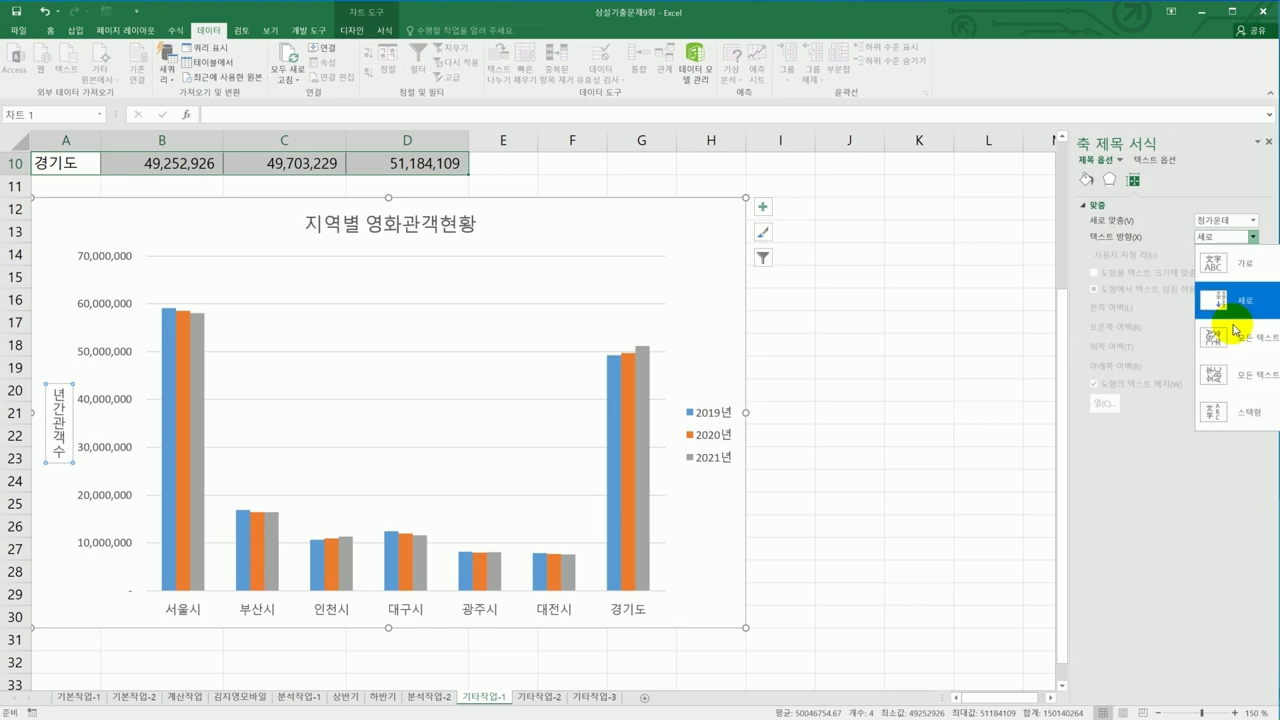
left_click(1224, 412)
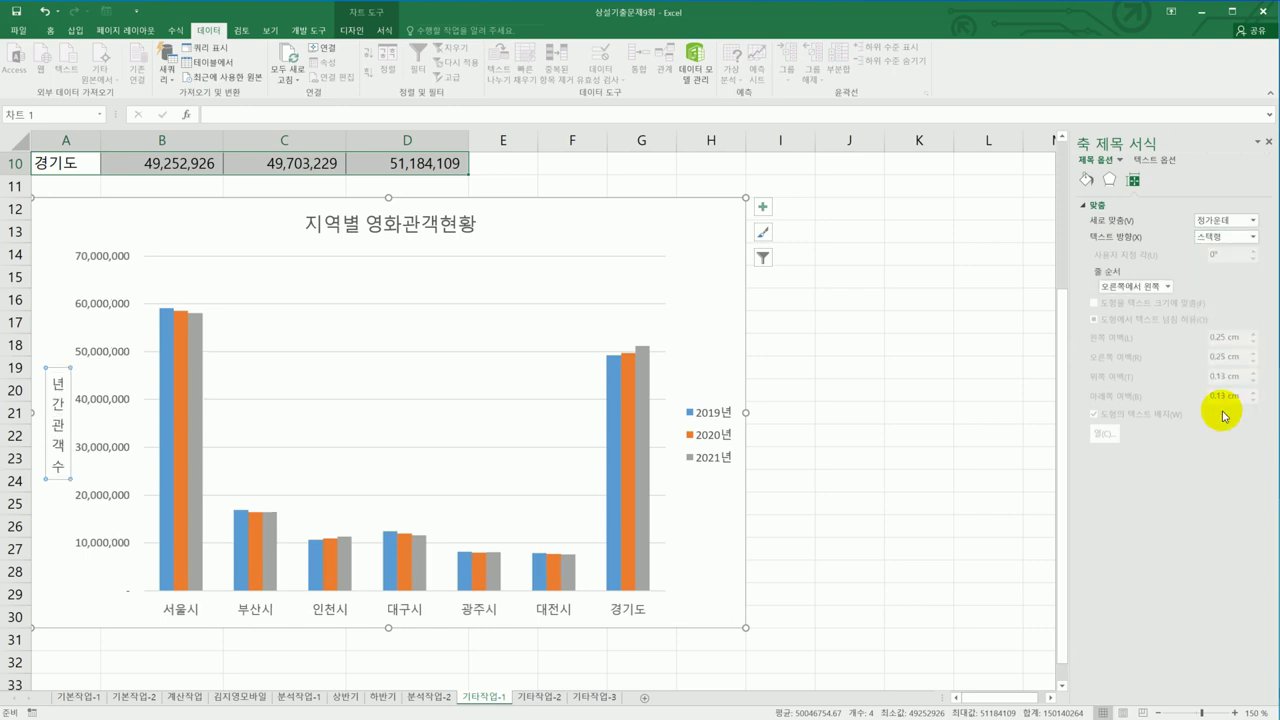
left_click(1253, 243)
left_click(1250, 305)
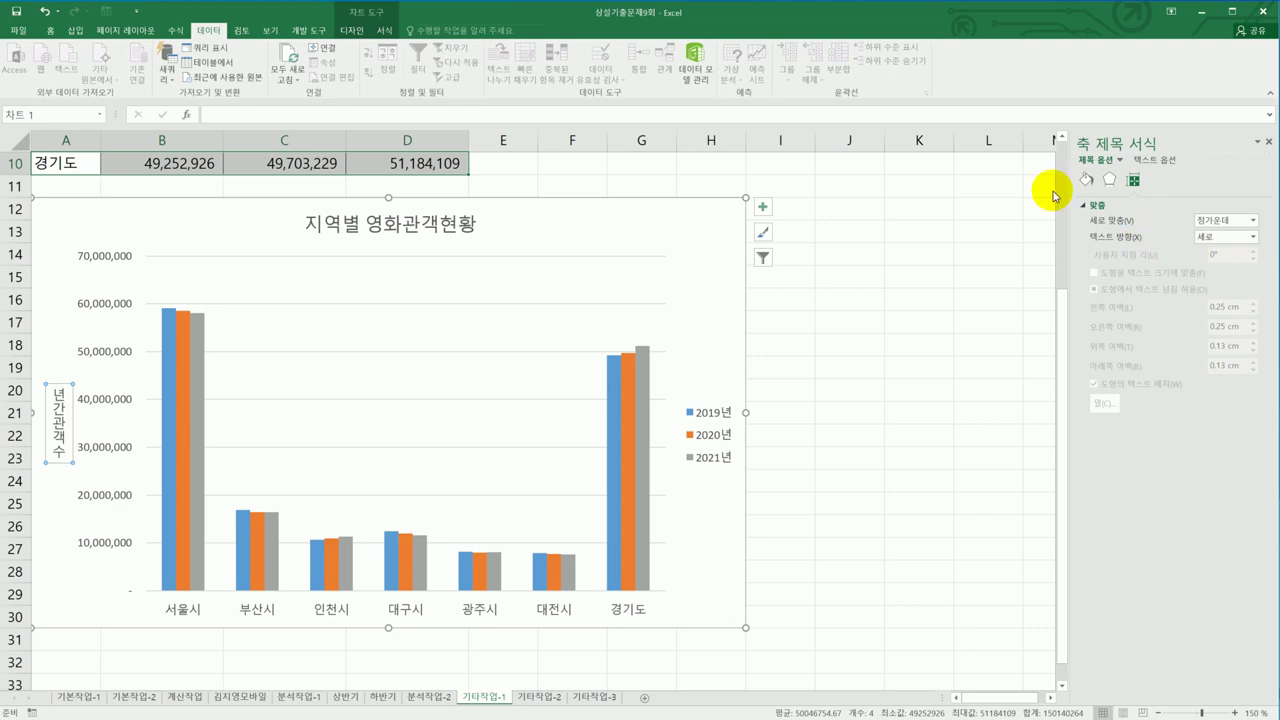
- Apply the shape style 보통 효과 - 파랑, 강조 1 to the chart title
left_click(451, 232)
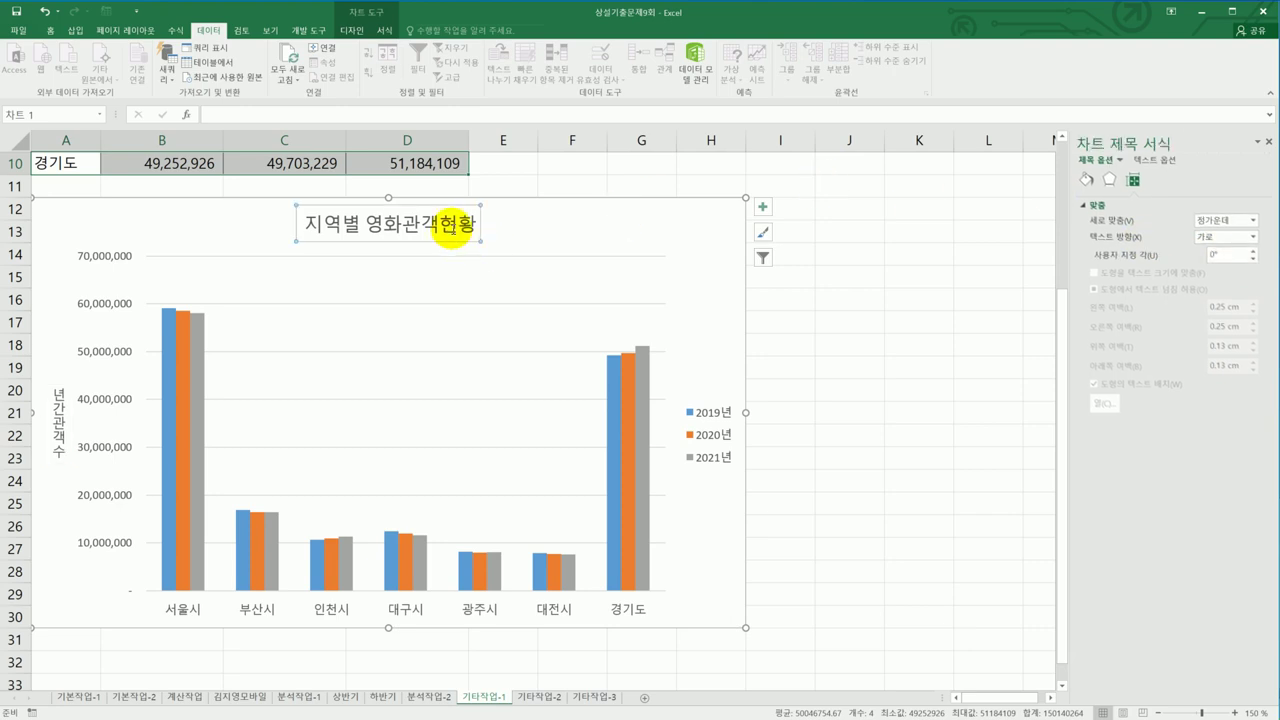
left_click(385, 30)
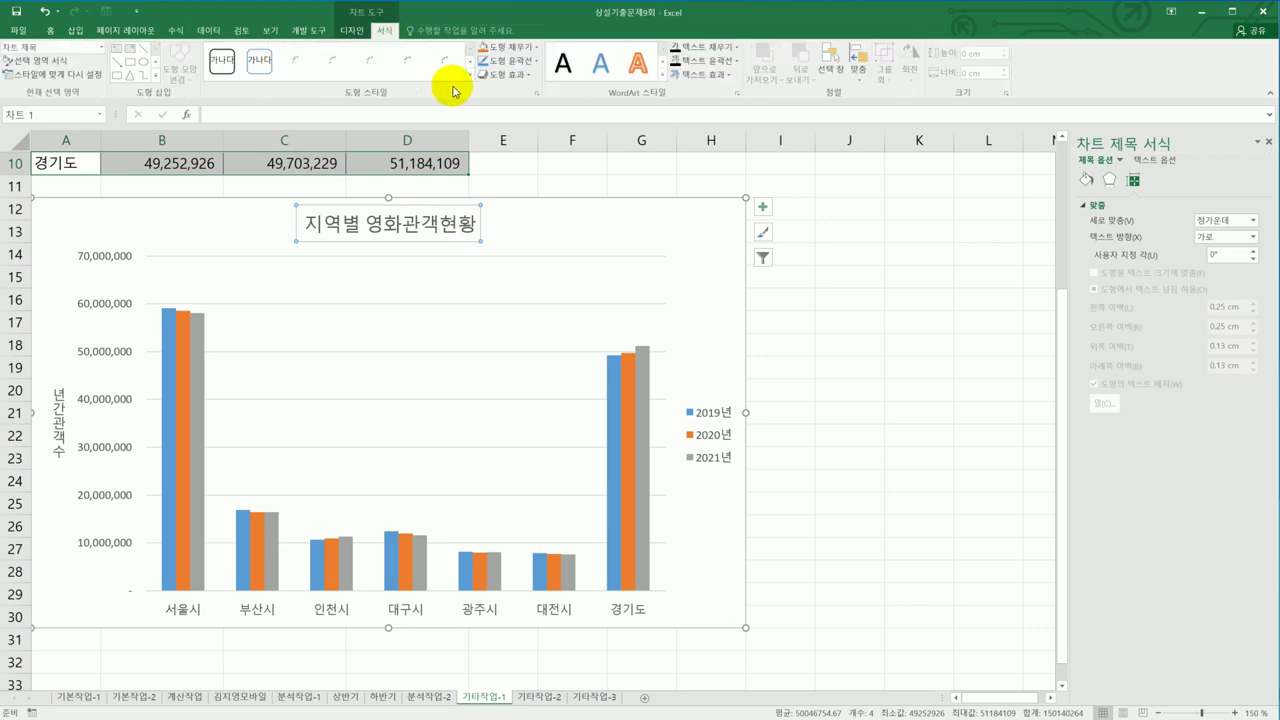
left_click(469, 74)
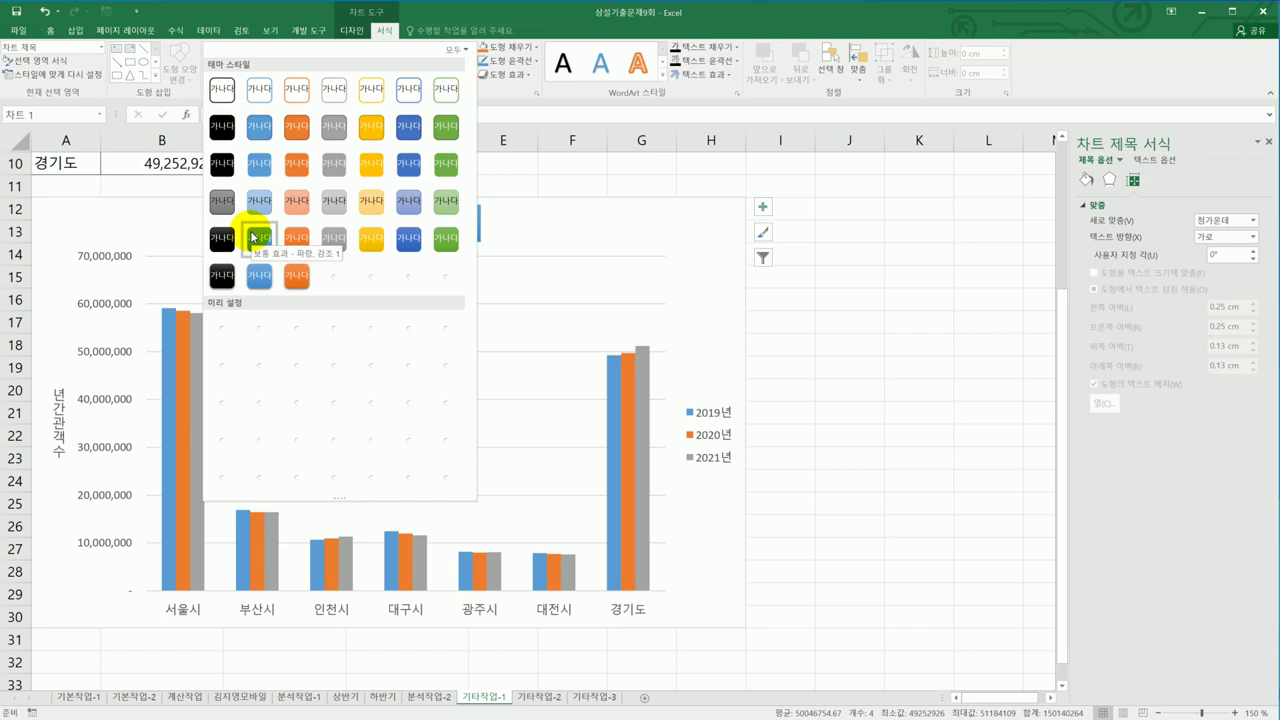
left_click(252, 236)
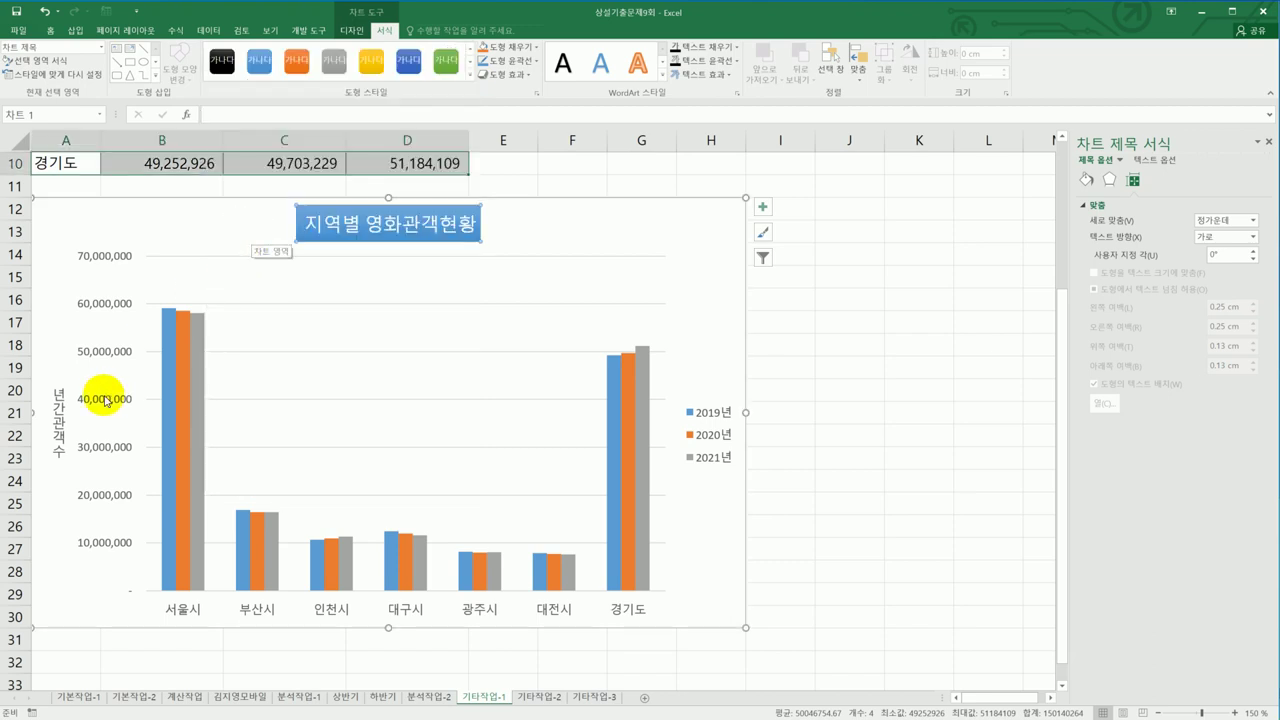
- Set the vertical value axis display unit to 10000, with the unit label shown on the chart
left_click(99, 361)
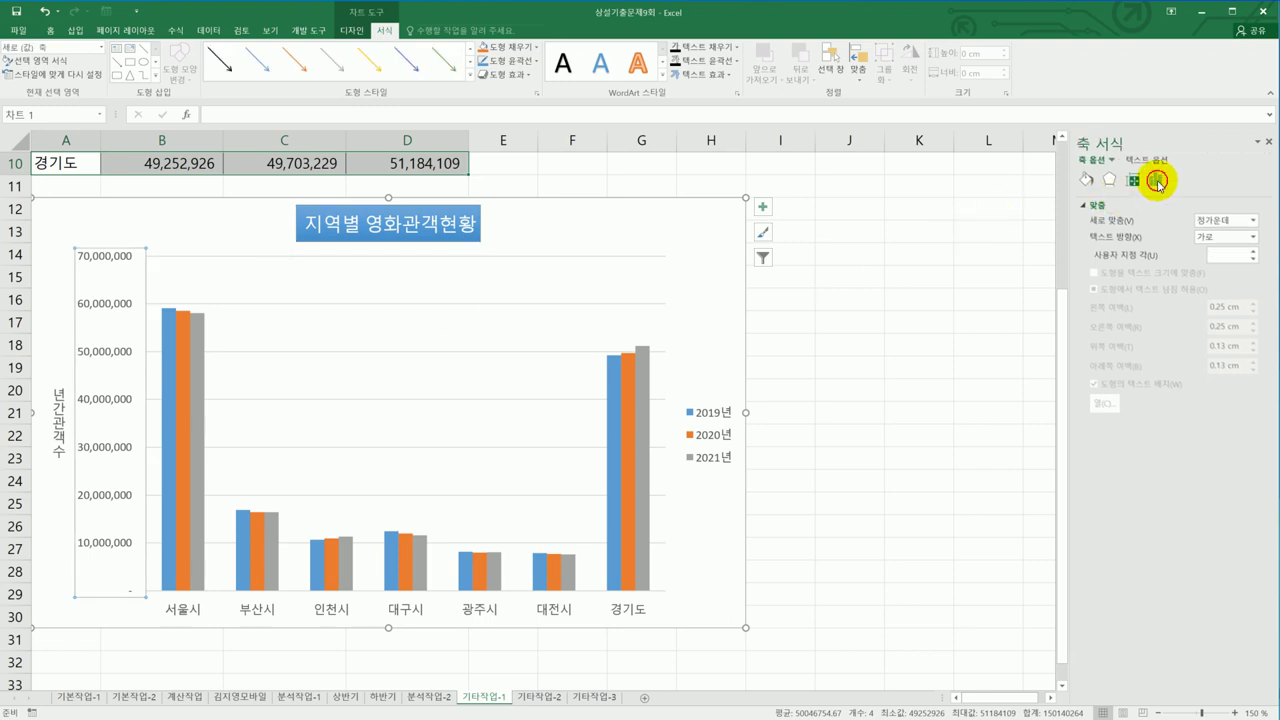
left_click(1155, 179)
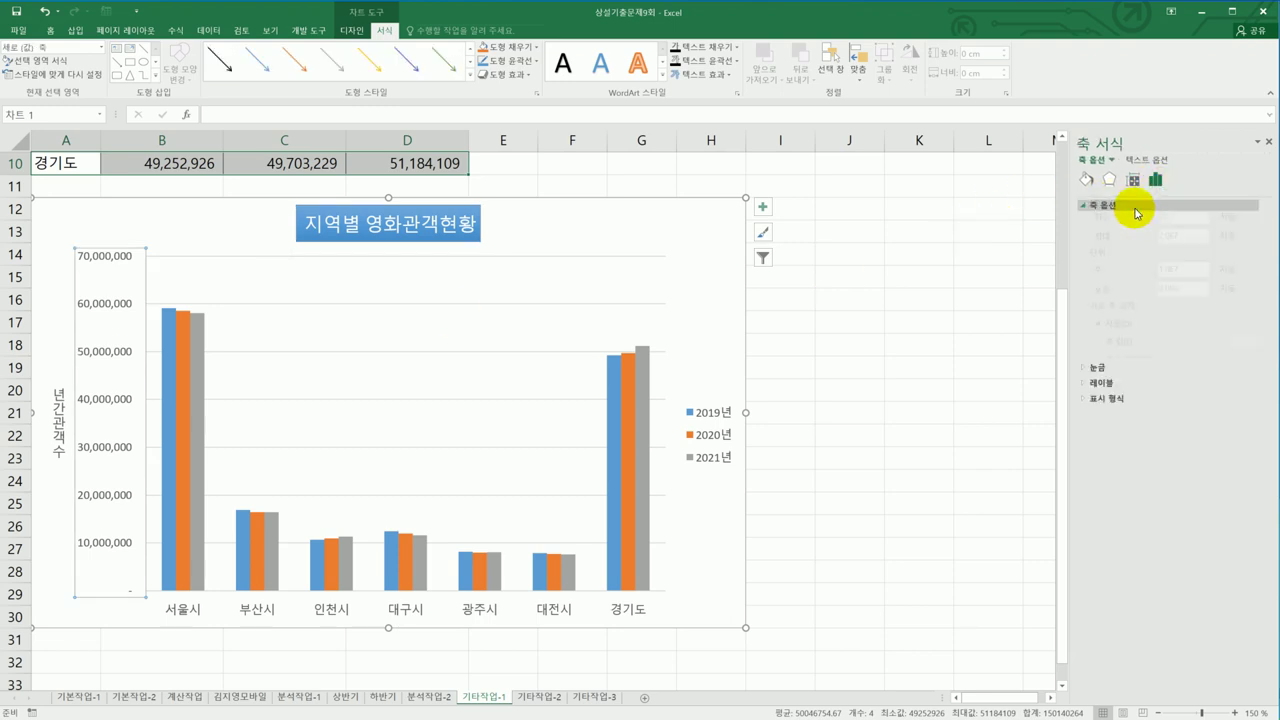
left_click(1132, 205)
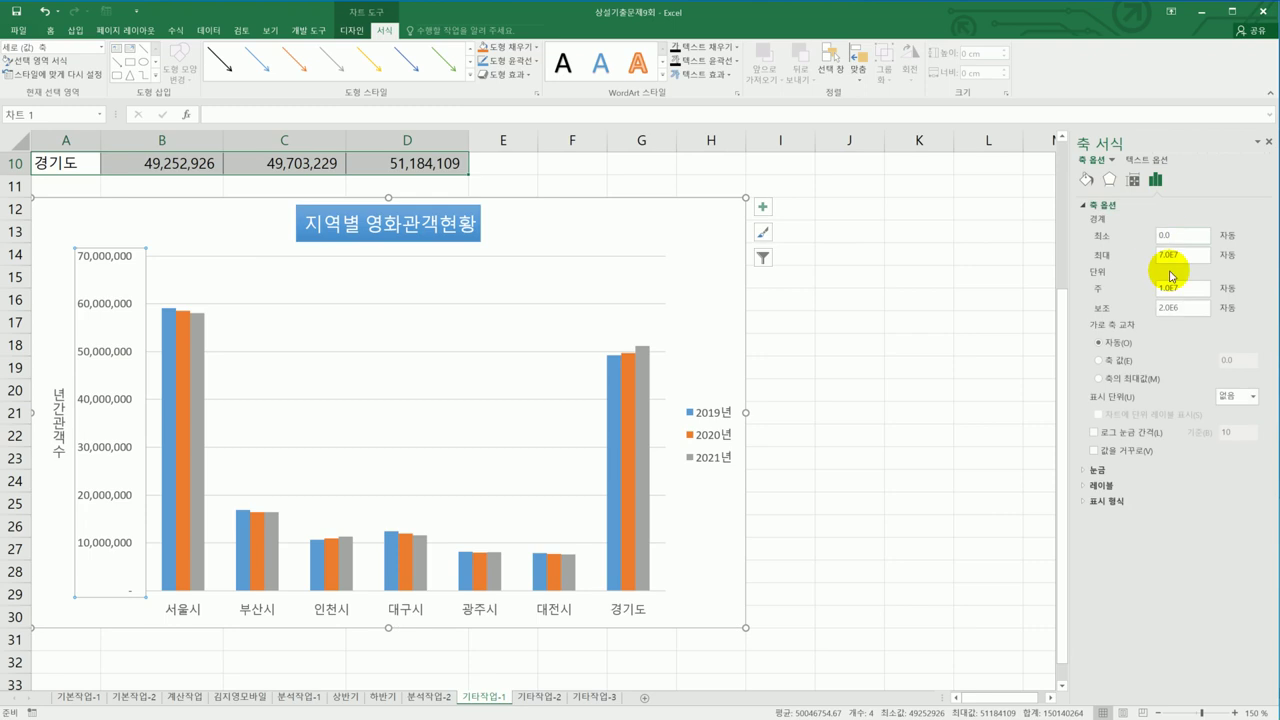
left_click(1237, 398)
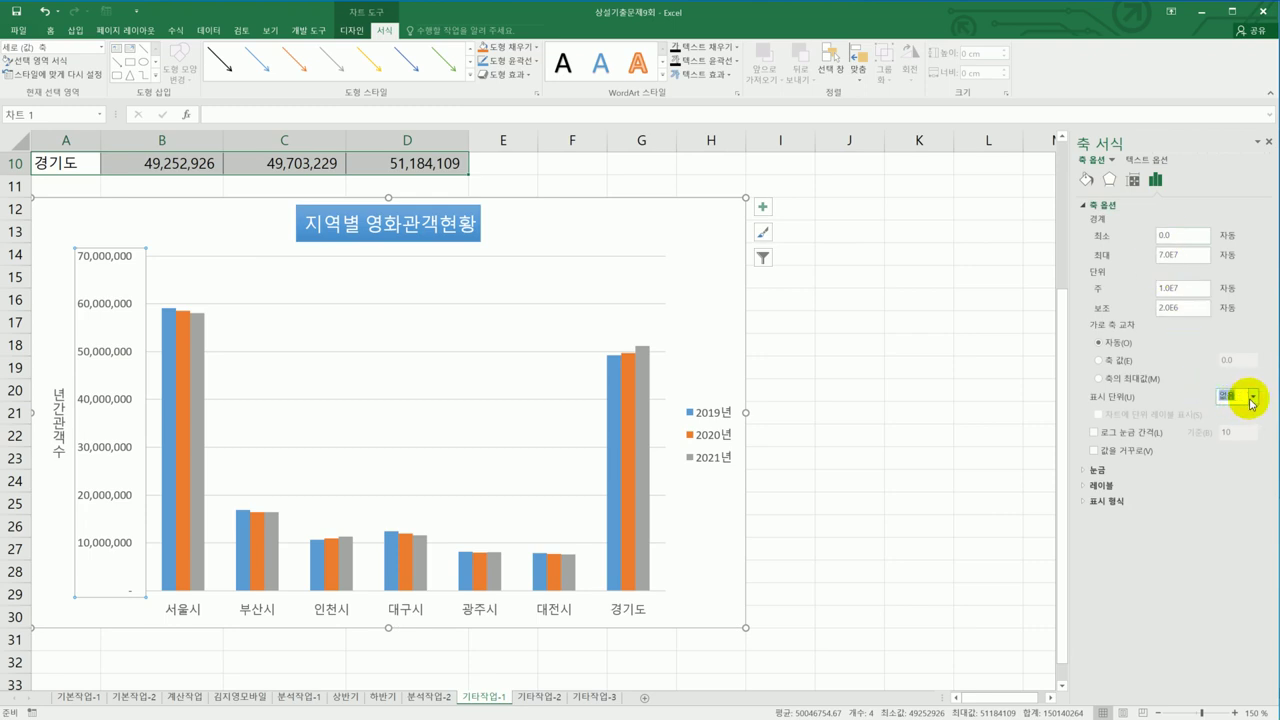
left_click(1252, 397)
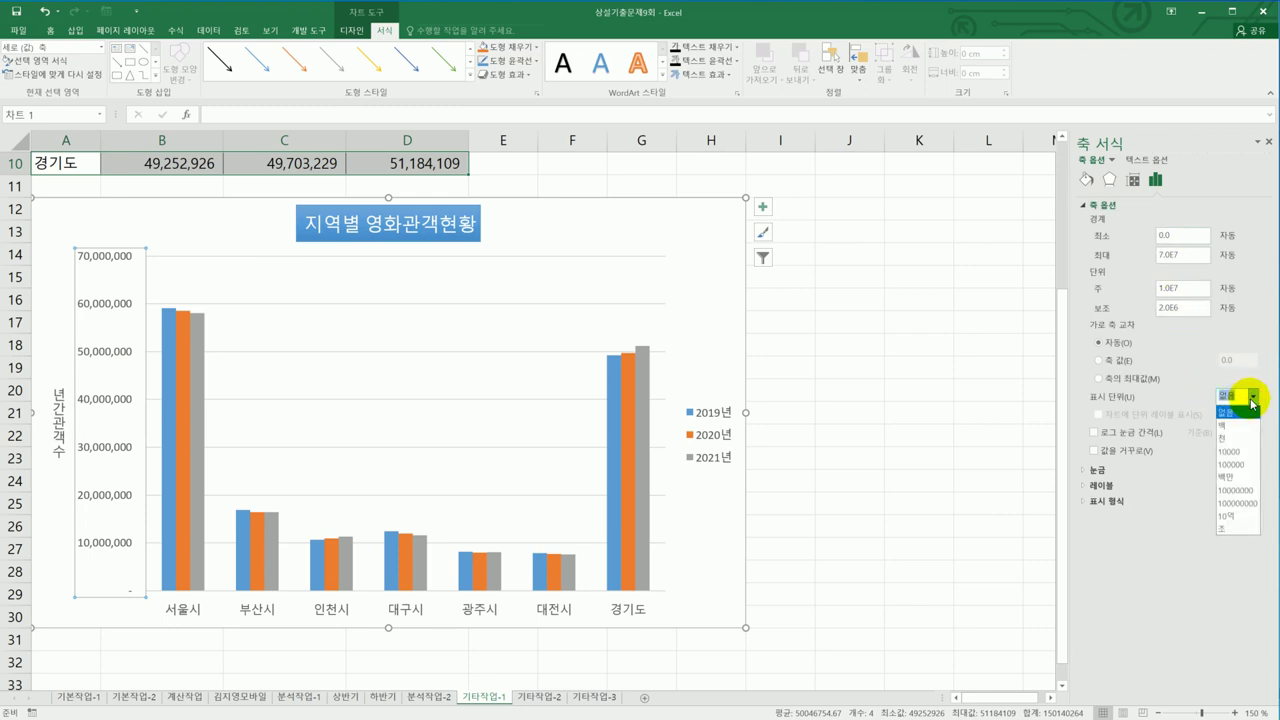
left_click(1250, 452)
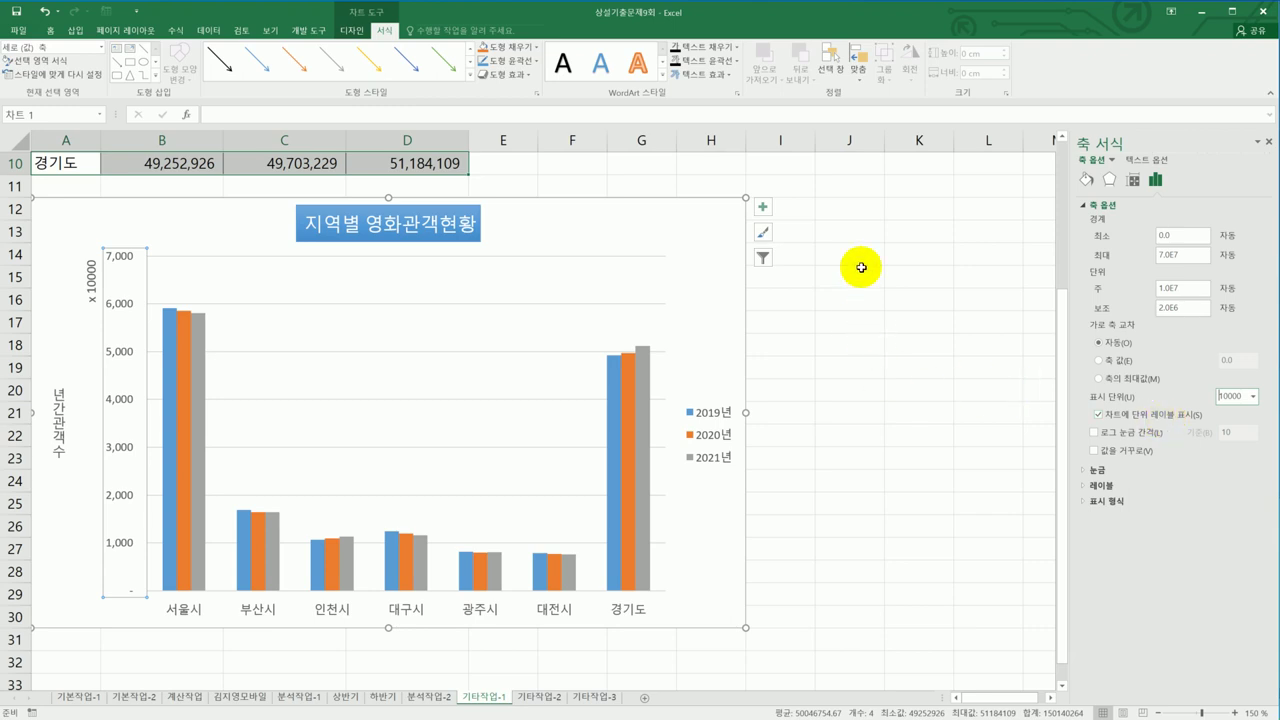
- Remove the chart's legend and add a data table (데이터 표) beneath the columns
left_click(764, 207)
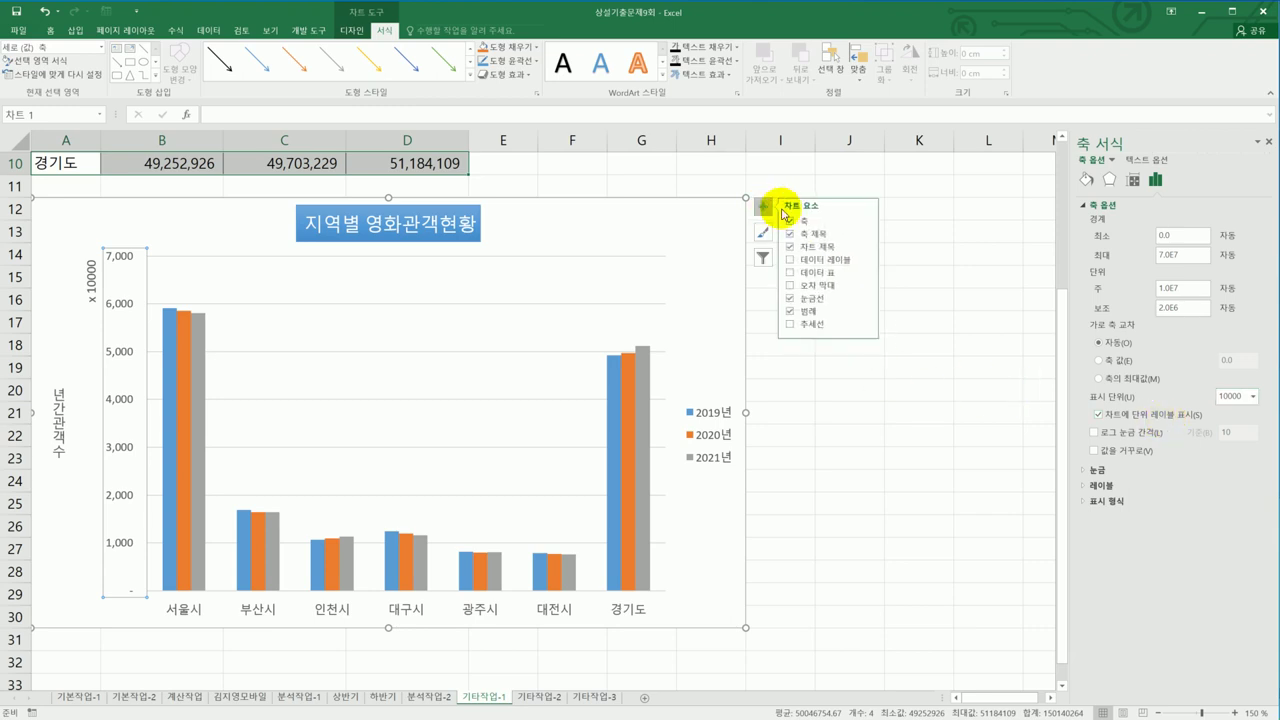
left_click(802, 315)
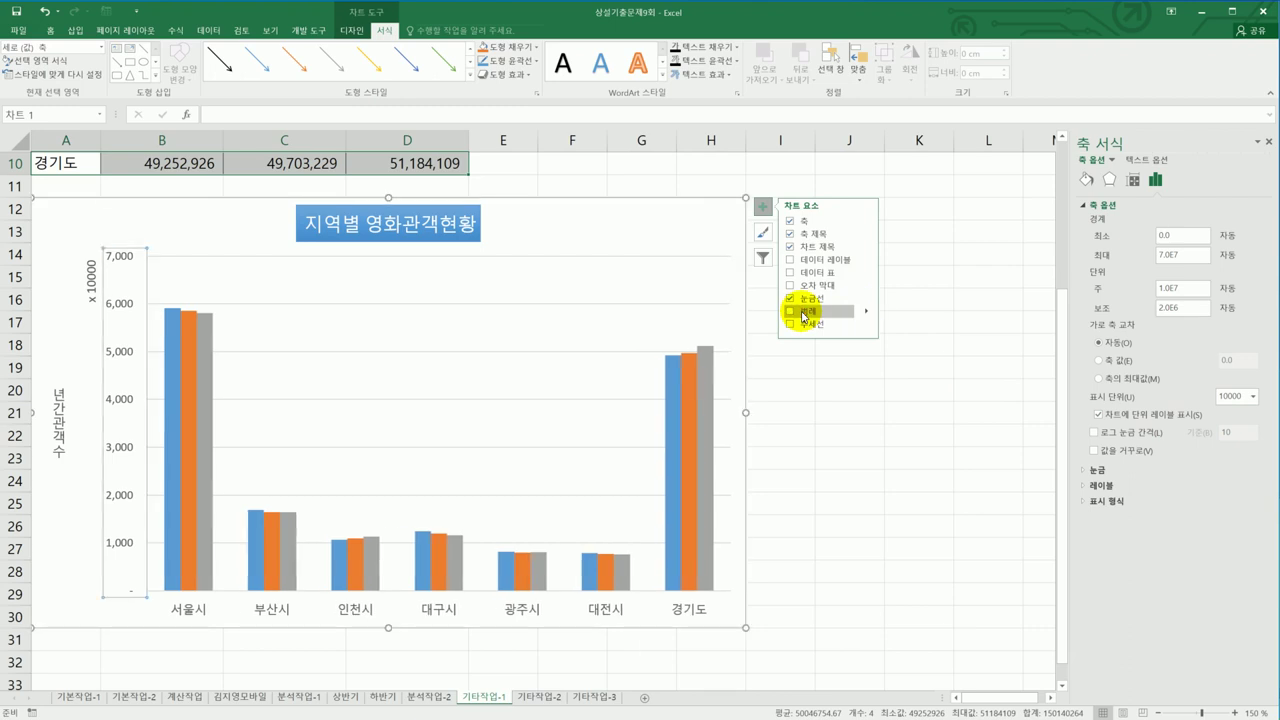
left_click(817, 273)
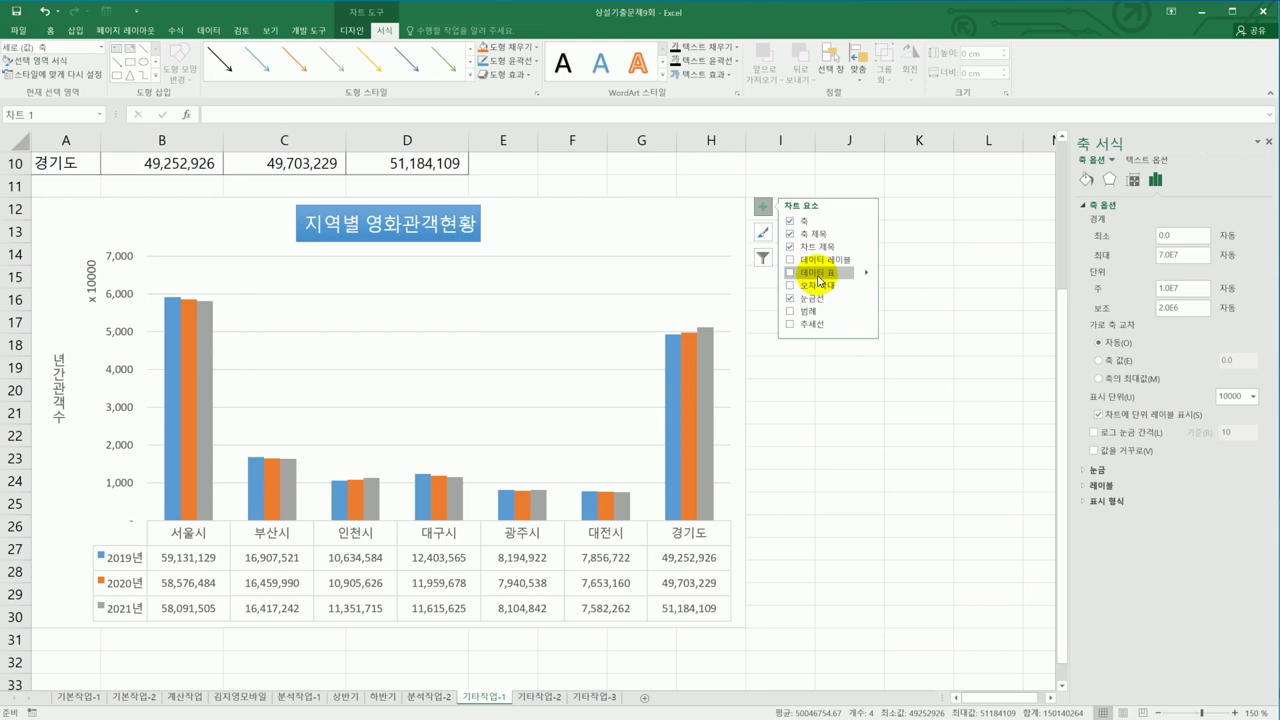
left_click(818, 280)
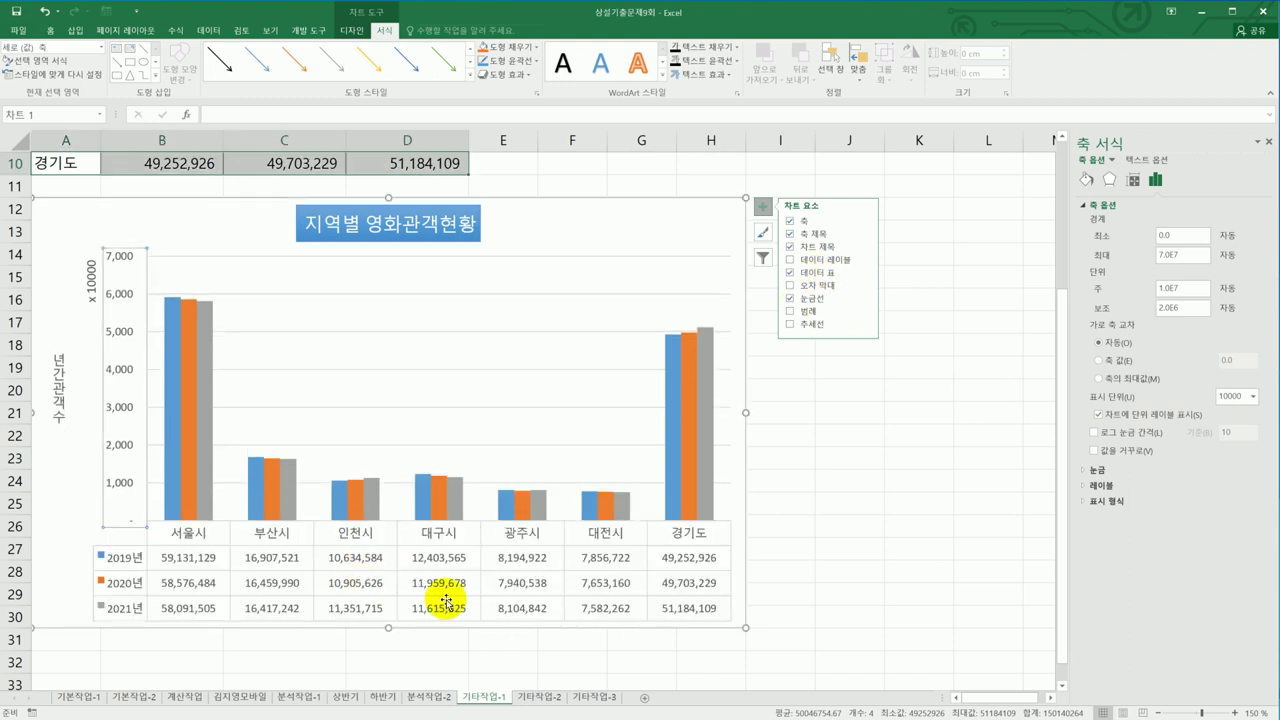
- Turn off the data table's horizontal (가로), vertical (세로) and outline (윤곽선) borders, keeping the legend keys
left_click(490, 566)
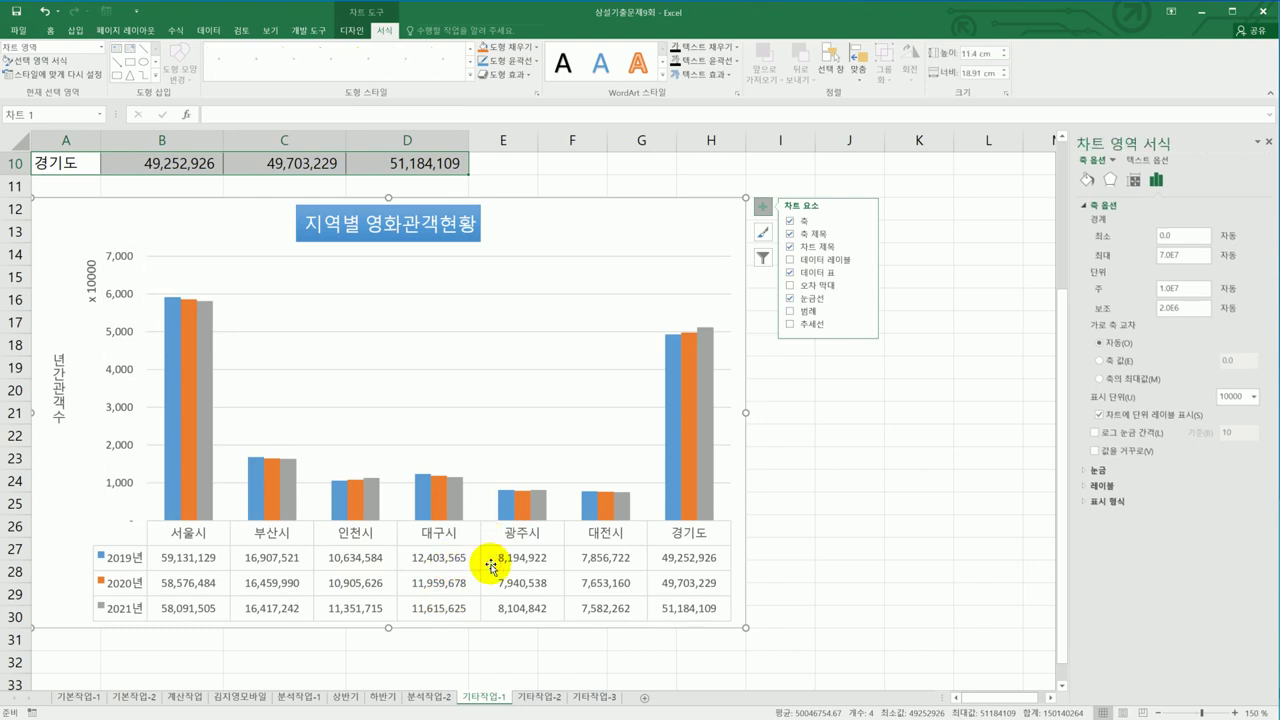
left_click(715, 597)
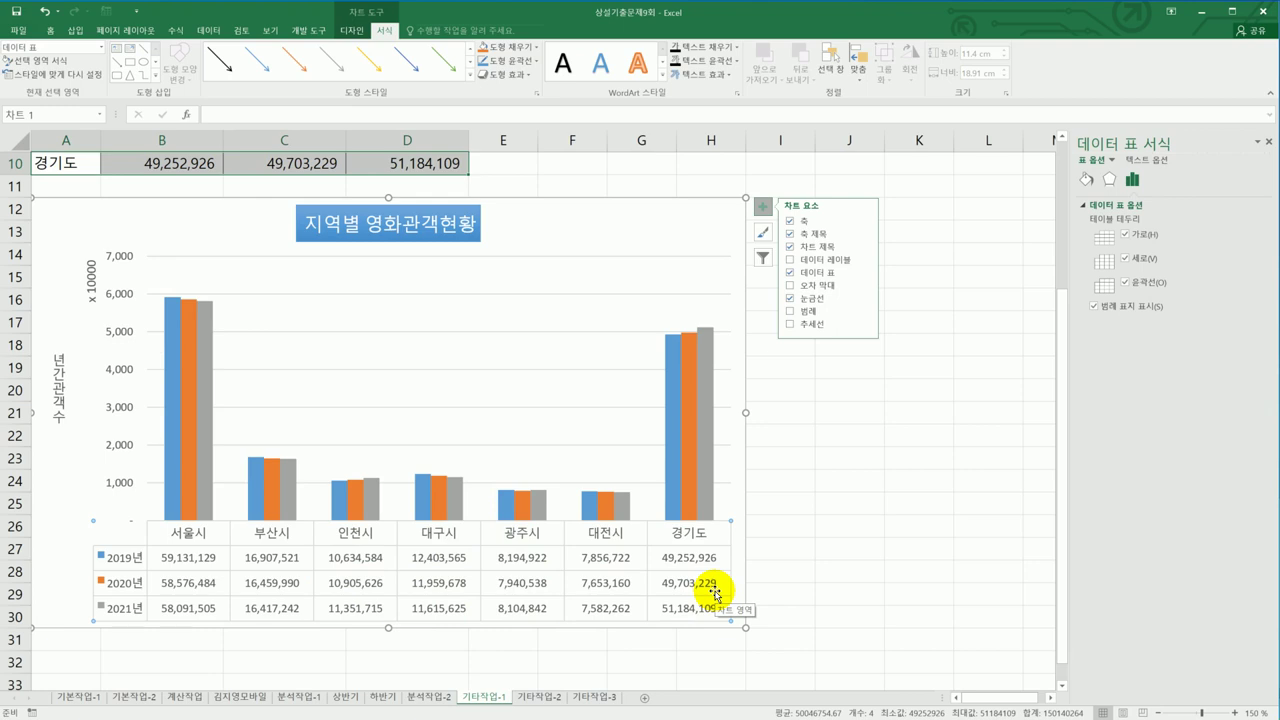
left_click(1143, 242)
left_click(1146, 260)
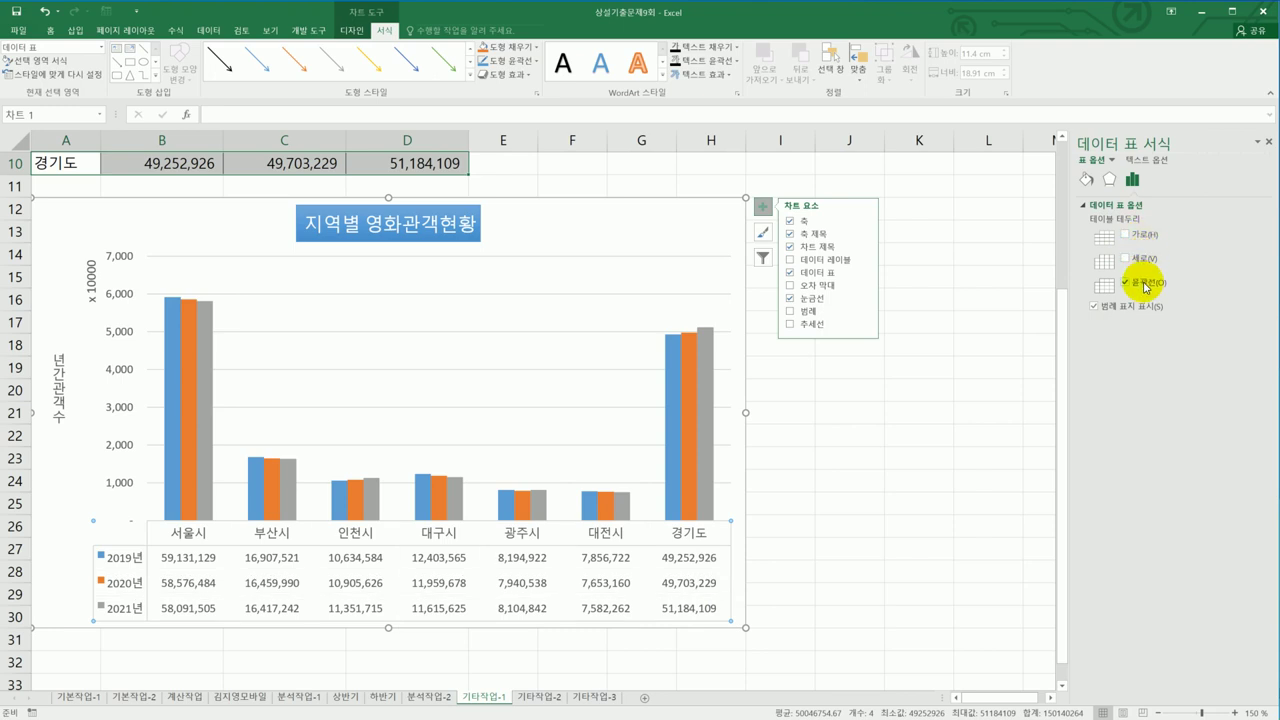
left_click(1146, 285)
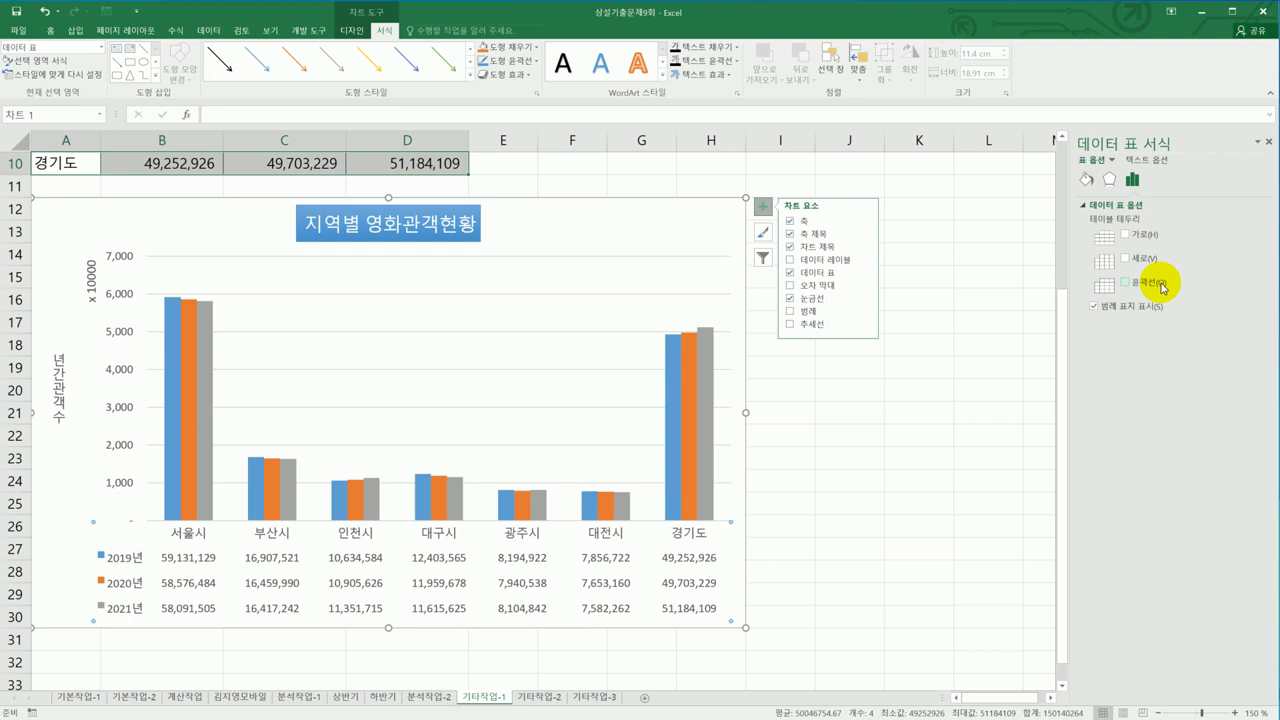
- Give the chart area's border rounded corners (둥근 모서리)
left_click(734, 211)
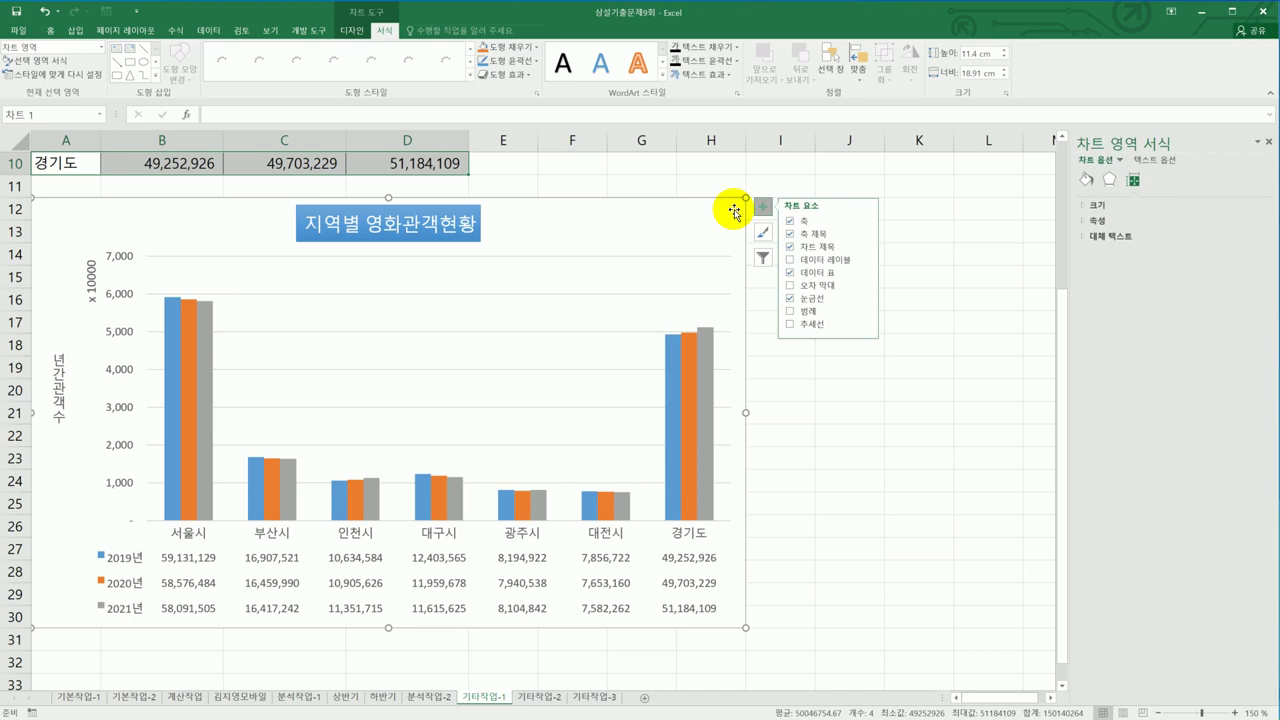
left_click(1088, 181)
left_click(1100, 220)
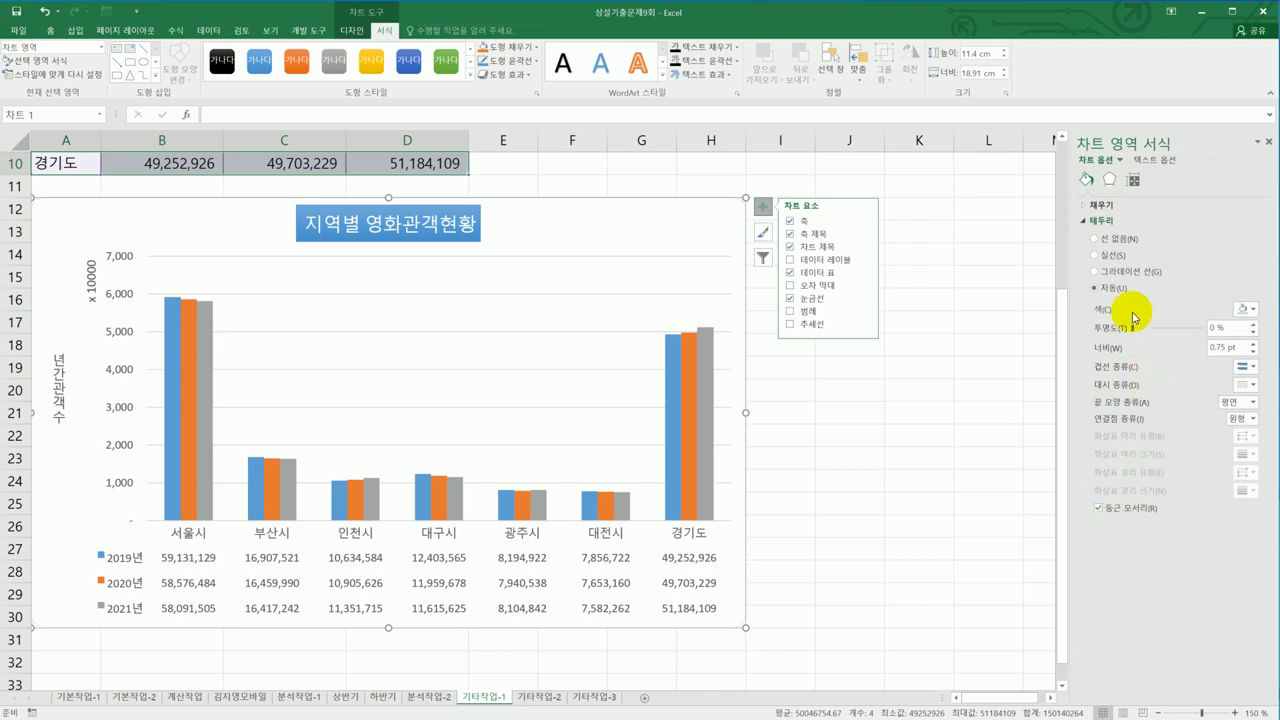
left_click(1109, 181)
left_click(1128, 205)
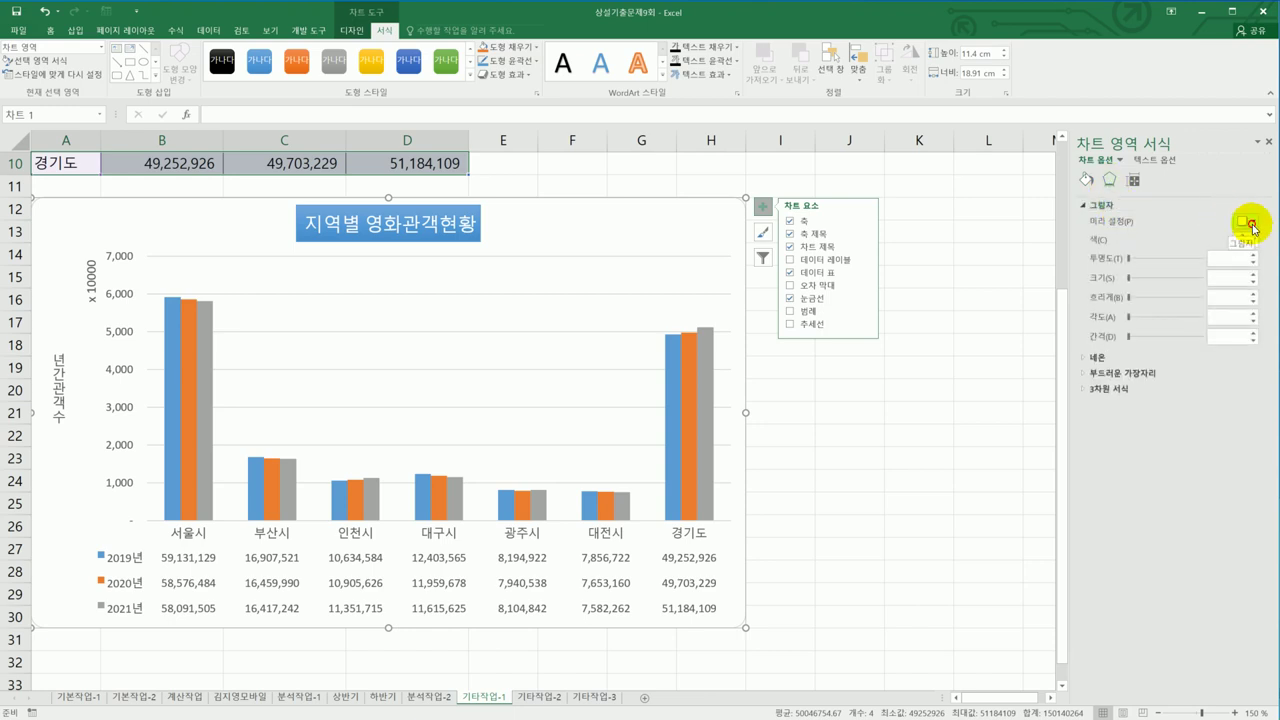
left_click(1255, 227)
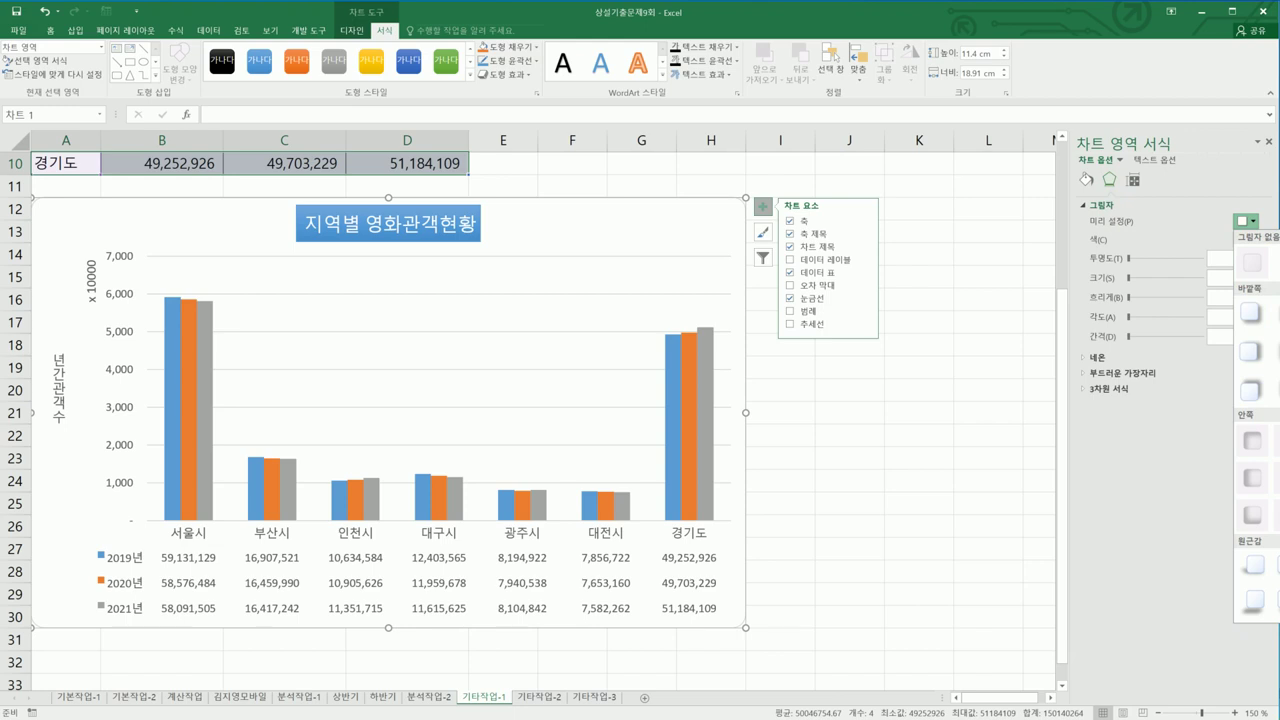
left_click(958, 507)
left_click(849, 477)
left_click(849, 477)
left_click(720, 231)
- Apply the centred inner (안쪽) shadow preset to the chart area and deselect the chart
left_click(1110, 162)
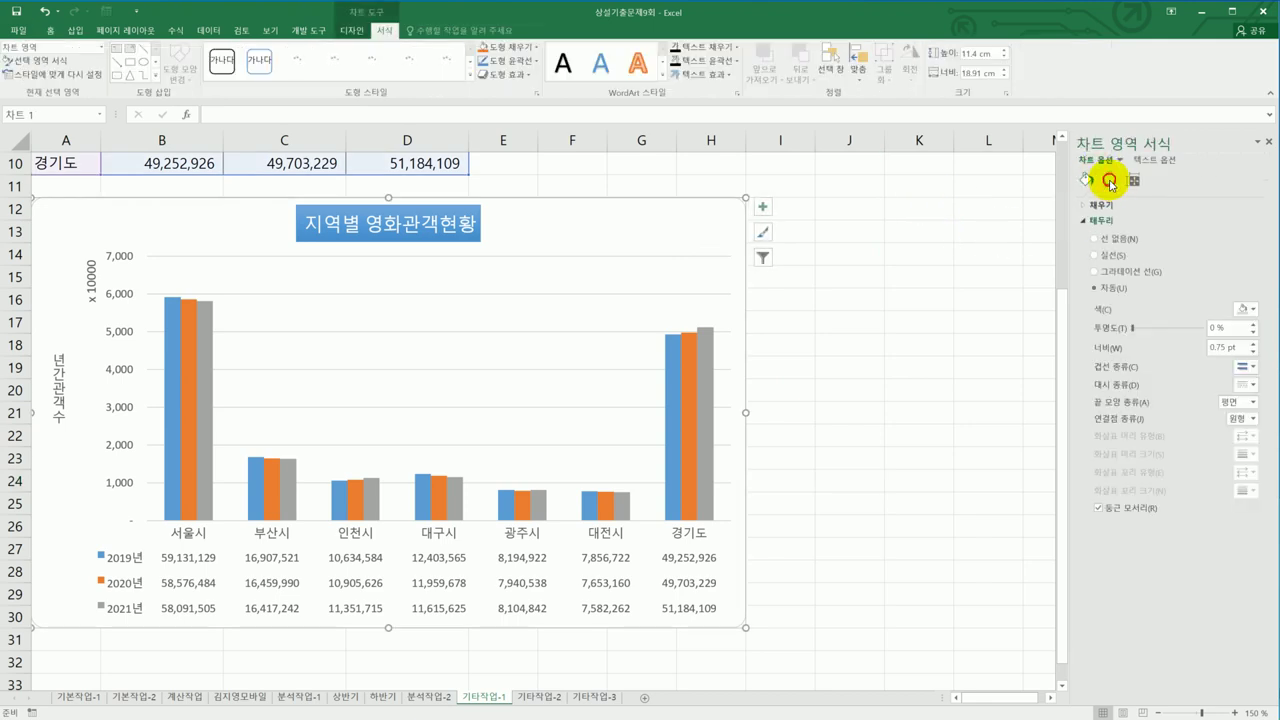
left_click(1241, 222)
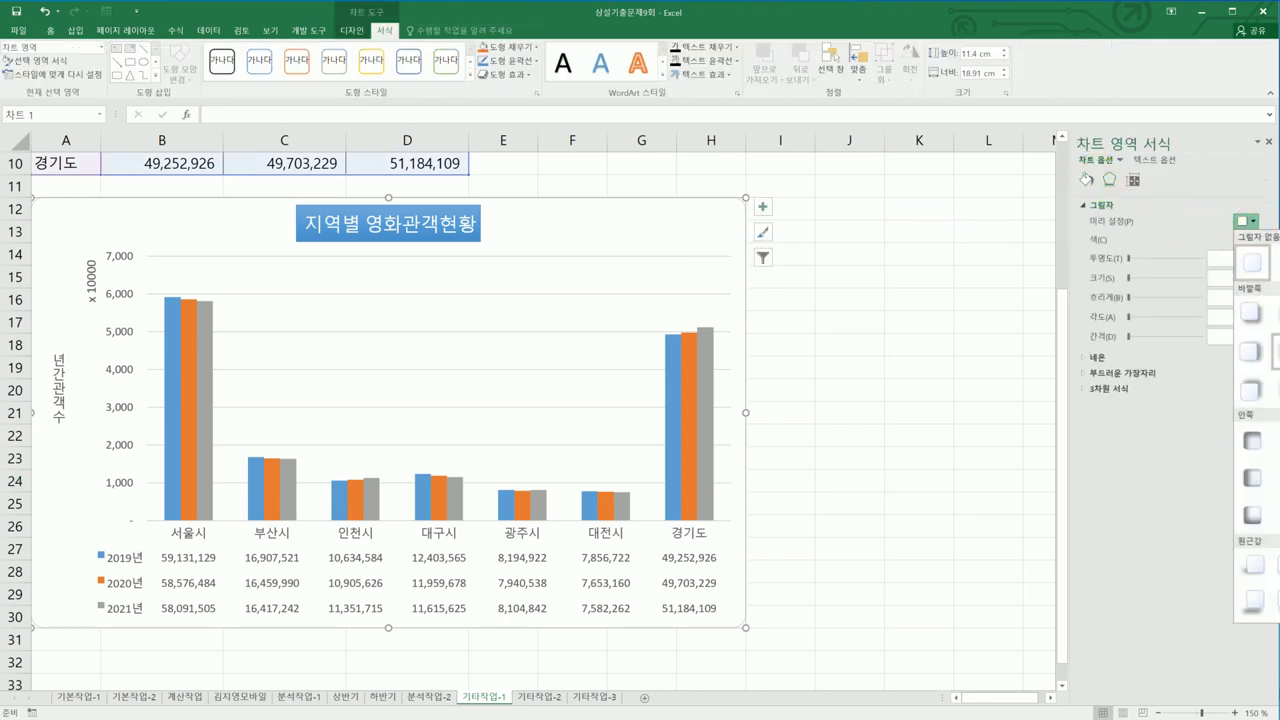
key("Escape")
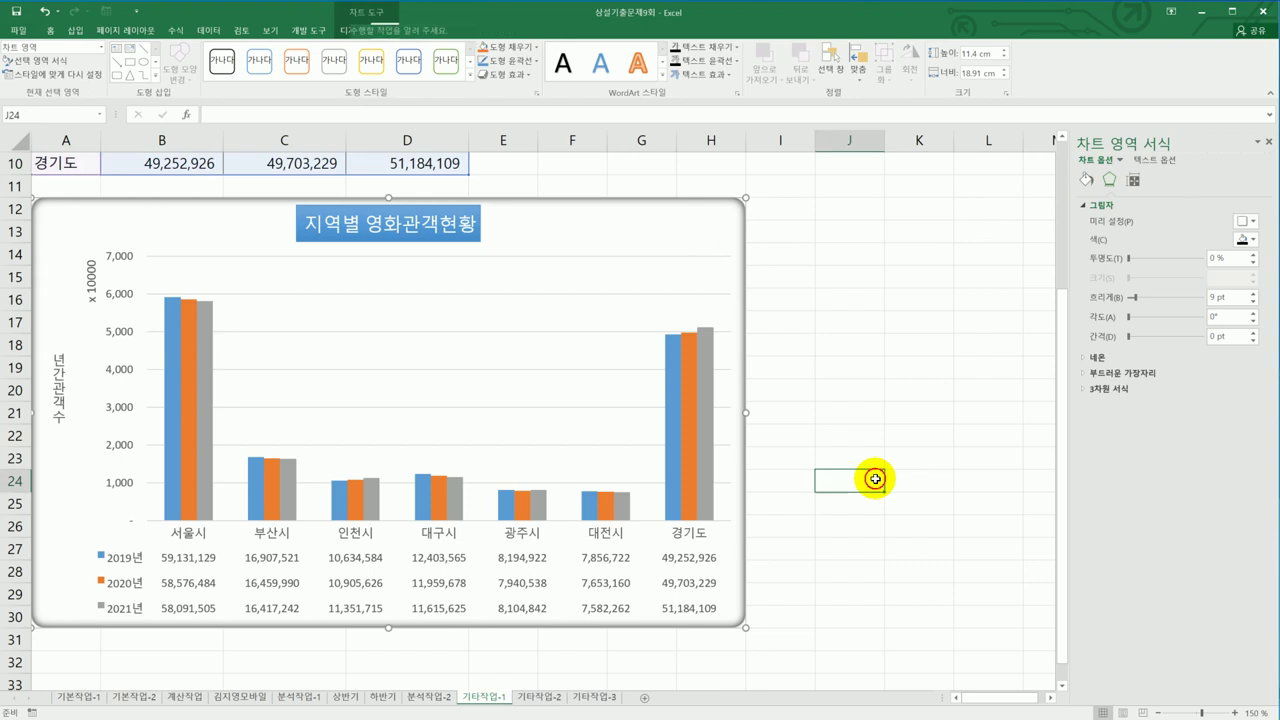
left_click(862, 476)
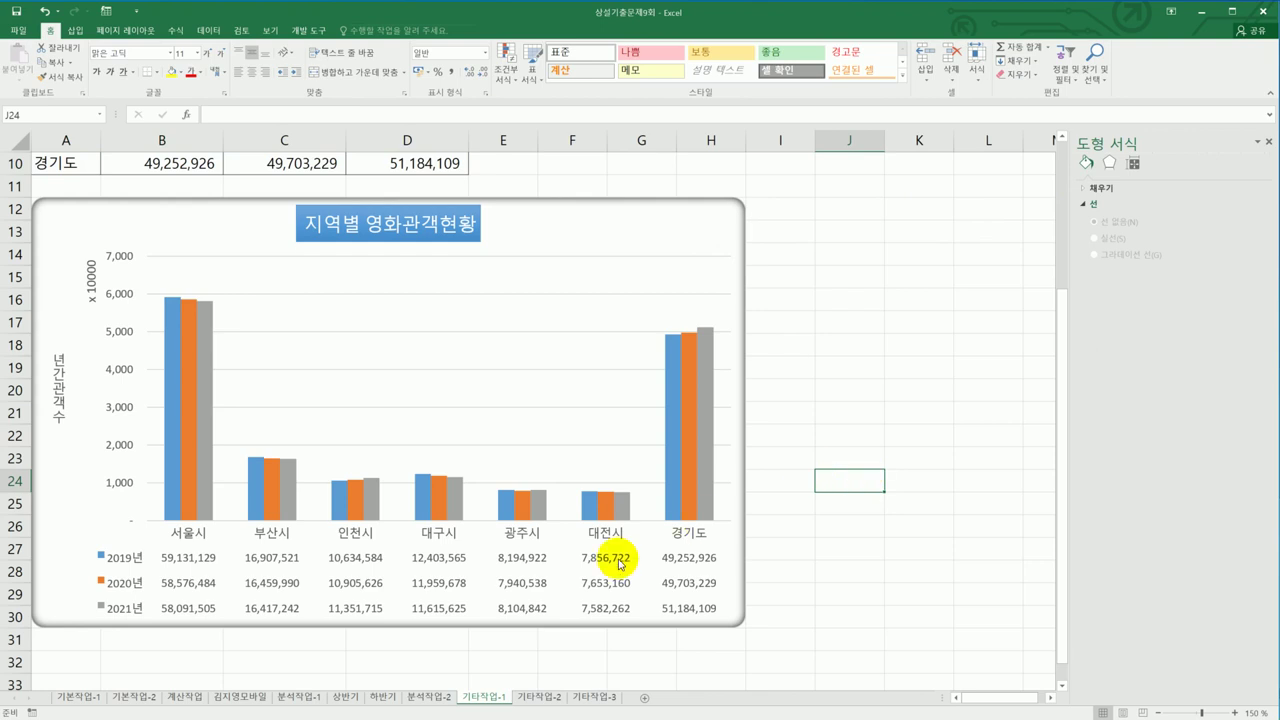
- Switch to the 기타작업-2 sheet and bring the start of the 스케이트장 신발 대여 현황 table into view
left_click(543, 697)
left_click(739, 581)
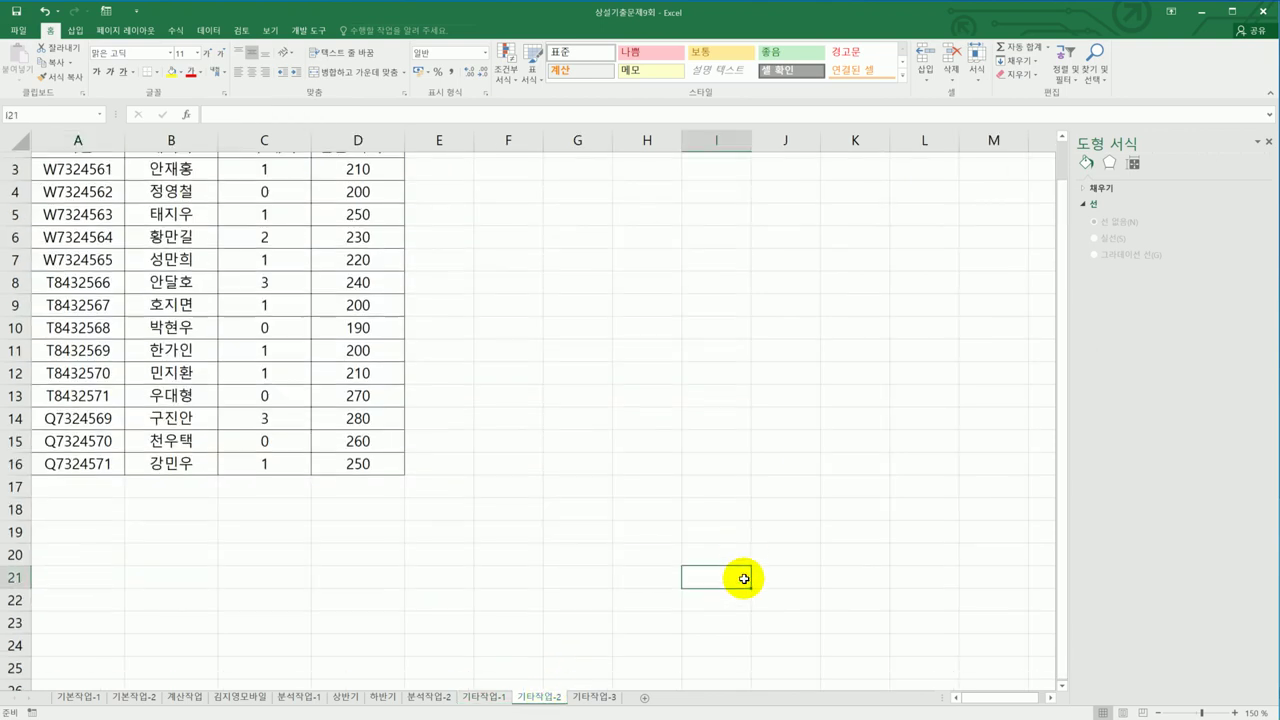
scroll(744, 579, "up", 1)
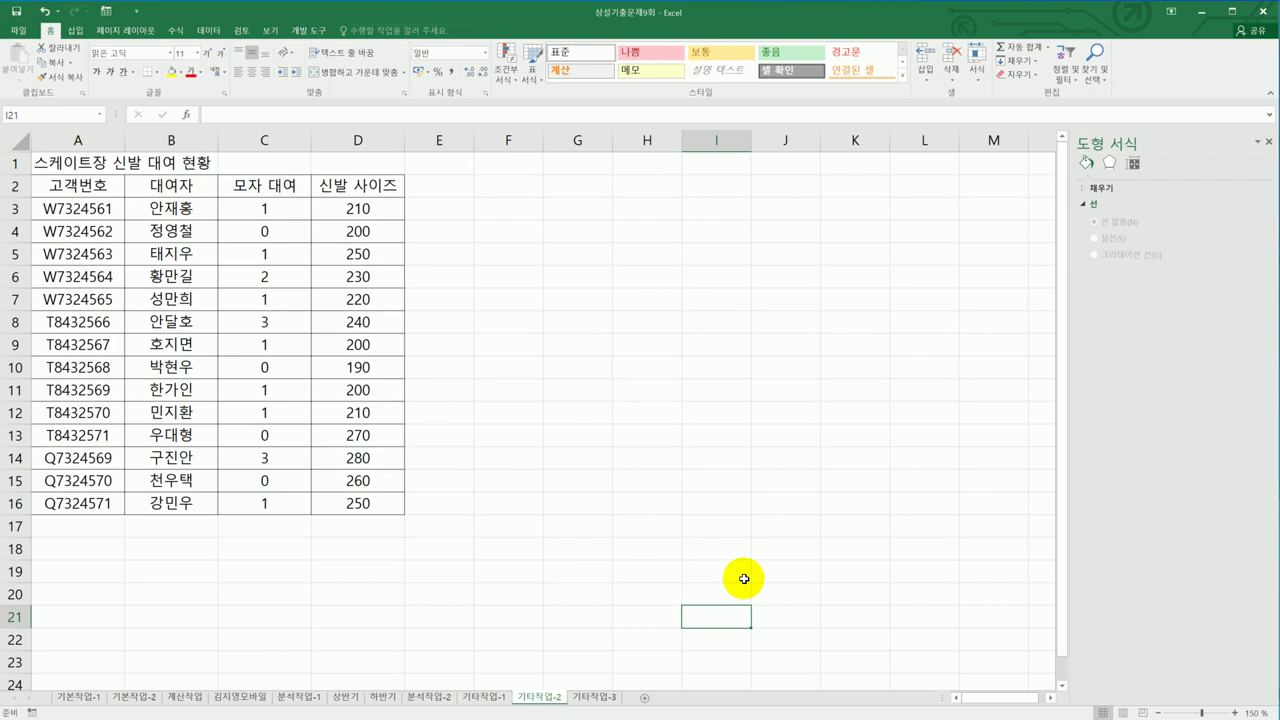
- Insert a form-control button (단추) that exactly covers cells F2:G3
left_click(310, 31)
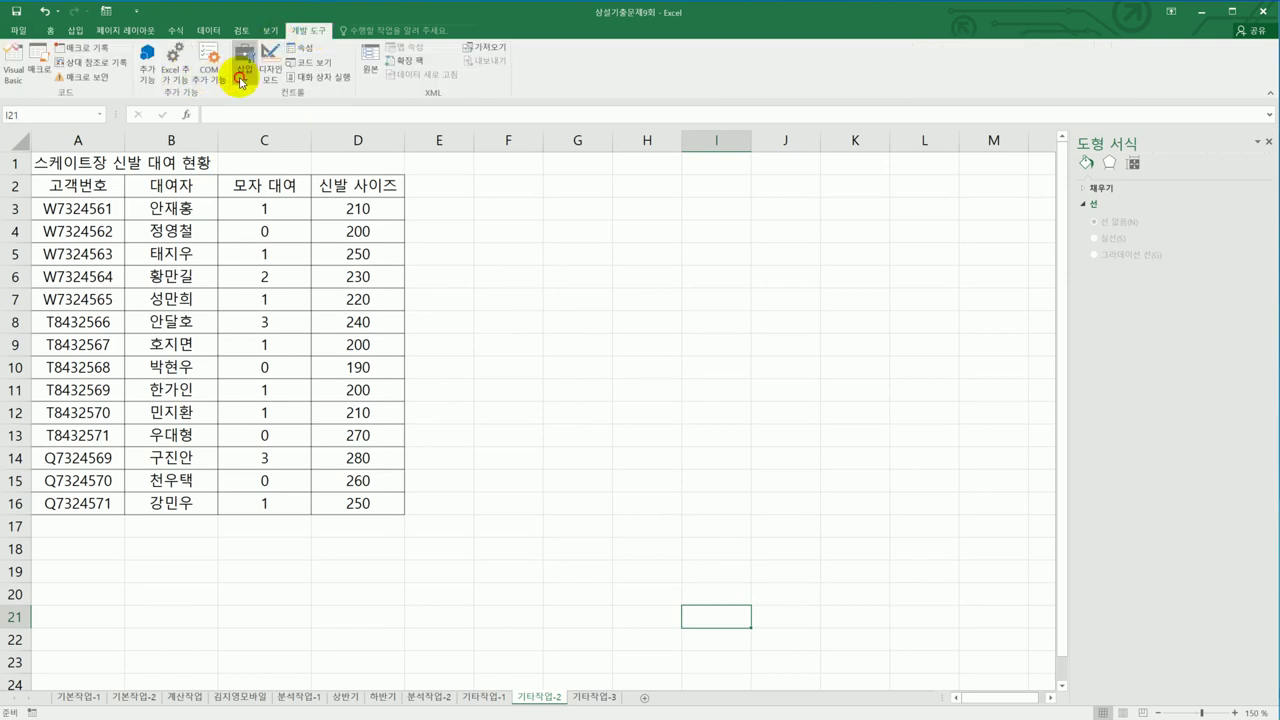
left_click(245, 72)
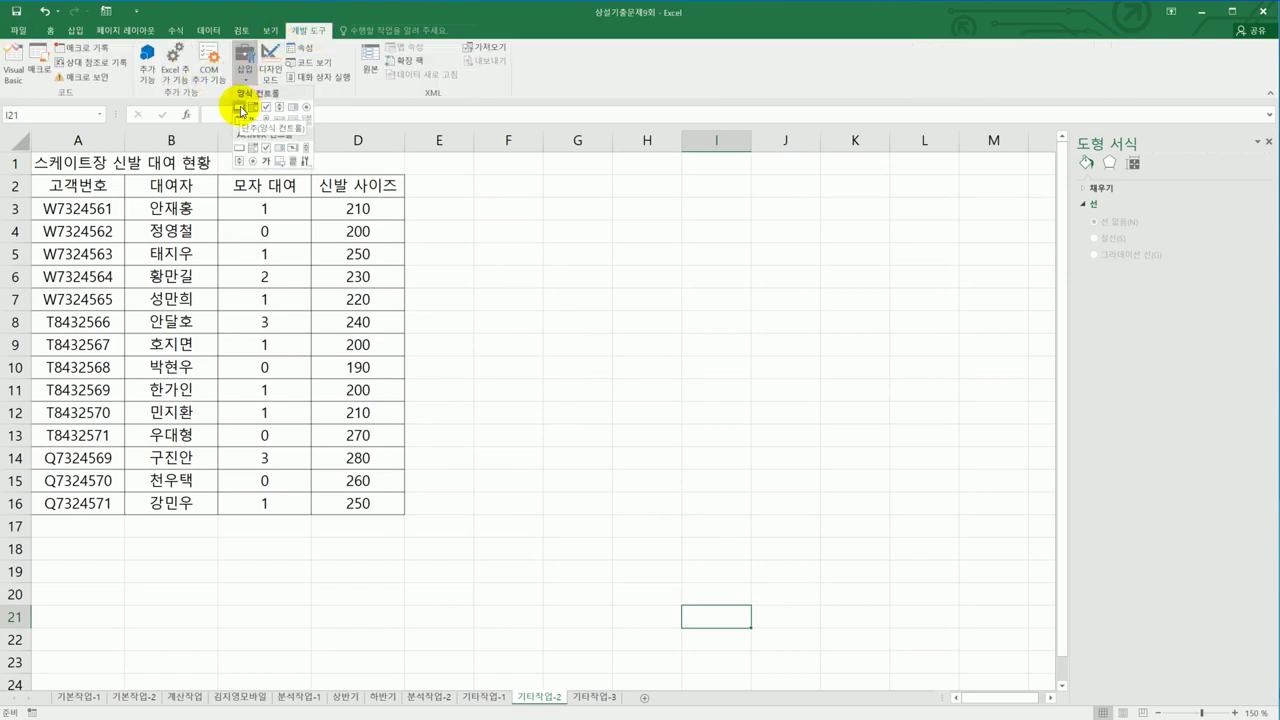
left_click(241, 109)
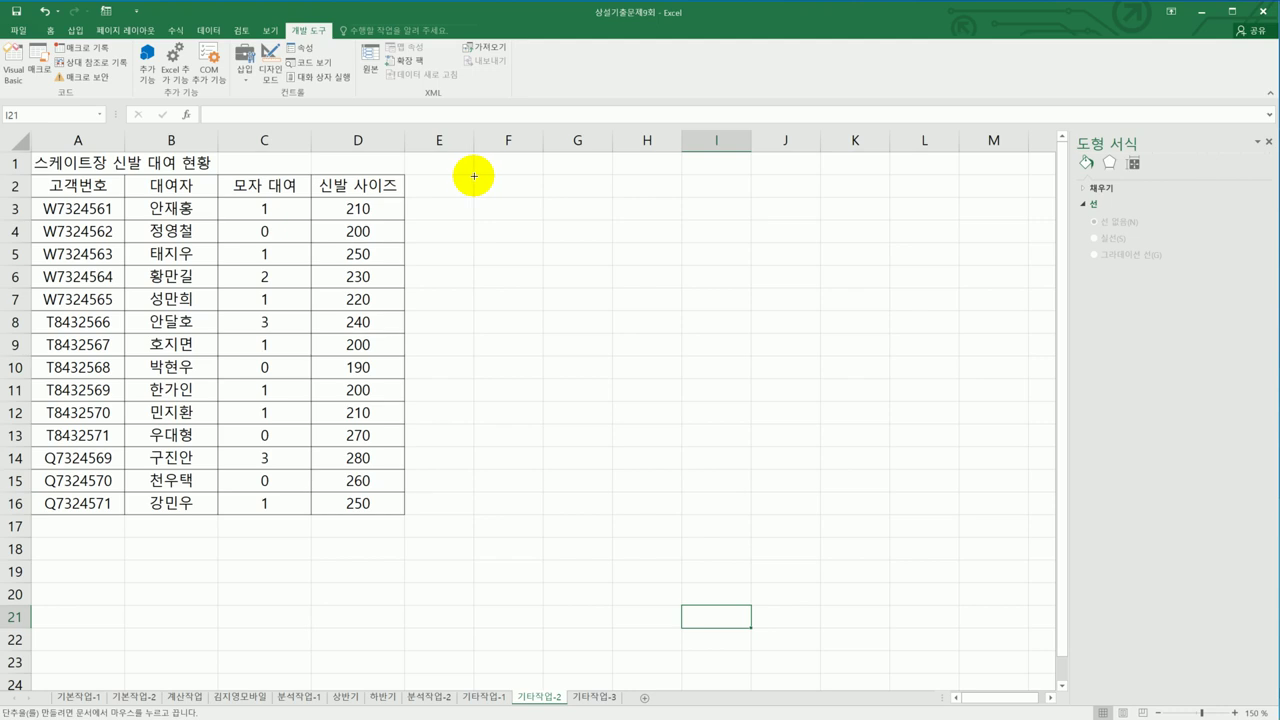
key("alt")
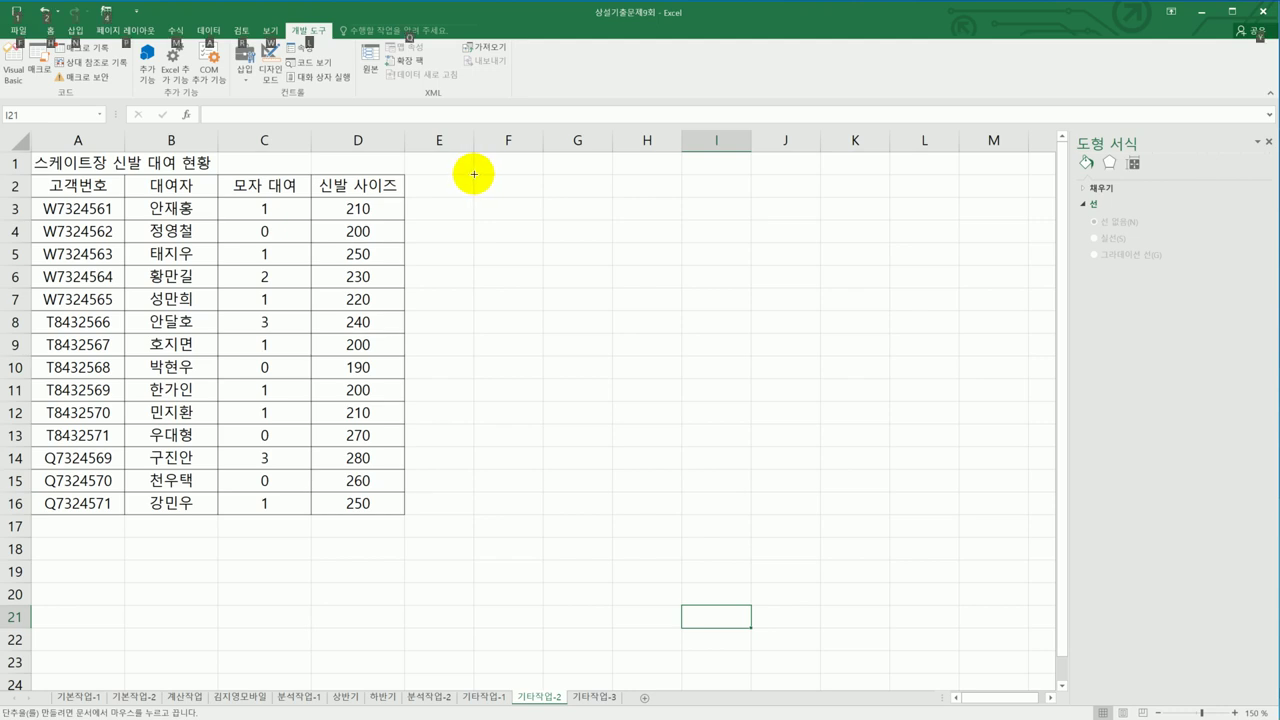
left_click_drag(474, 174, 587, 215)
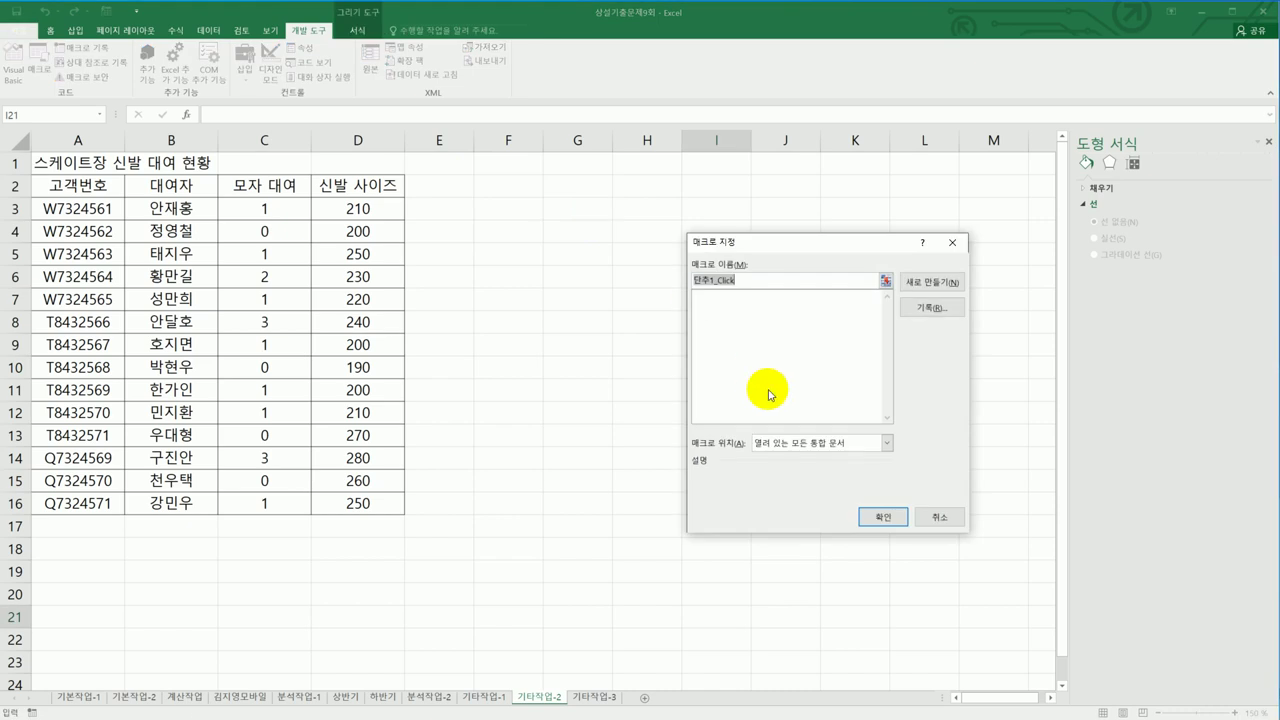
- Name the new button's macro 신발사이즈 and start recording it in the current workbook (현재 통합 문서)
type("ㅅ")
type("ㄴ발사이즈")
left_click(920, 318)
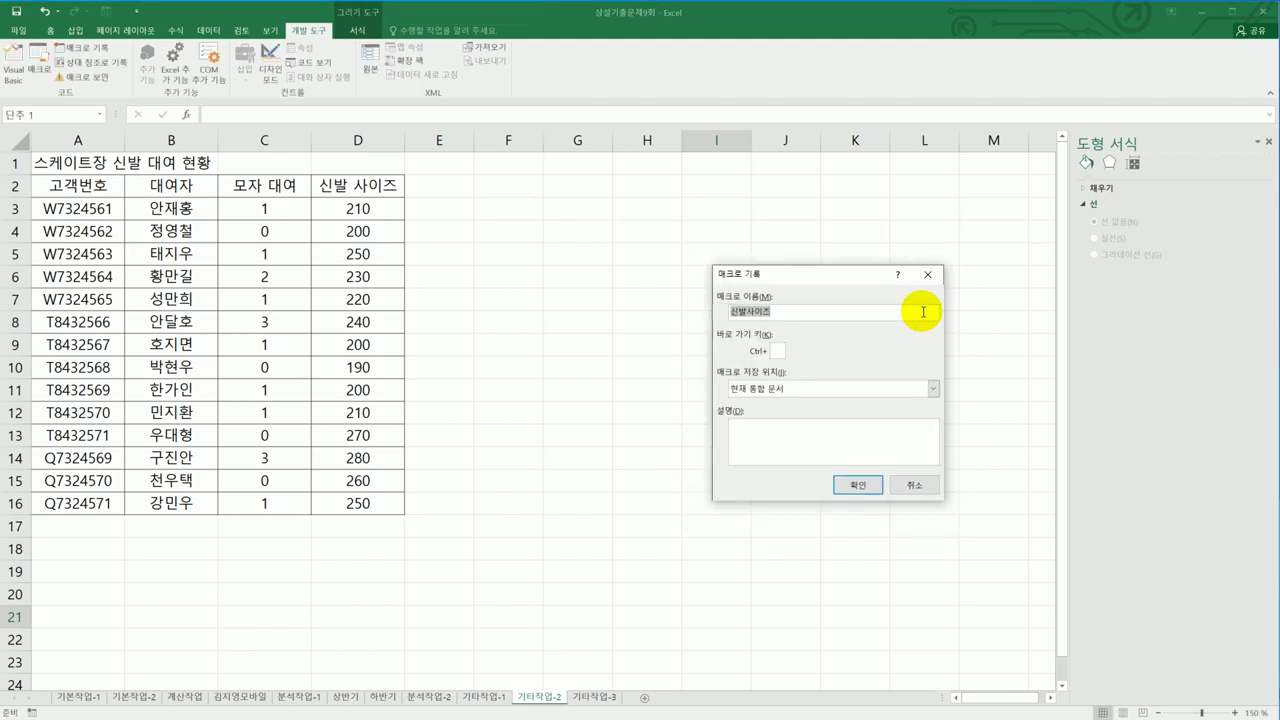
left_click(853, 486)
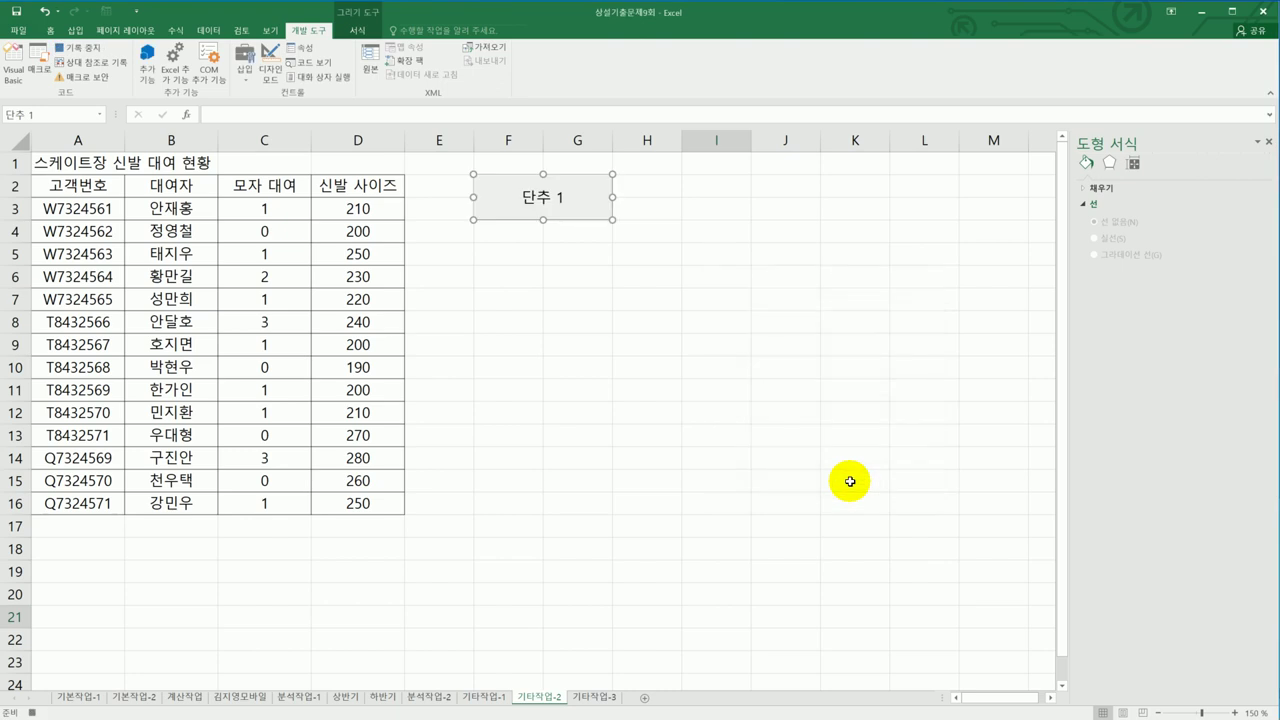
- Start a custom number format for D3:D16 with the section [빨강][>=250]"BIG"* 0
left_click_drag(362, 210, 362, 491)
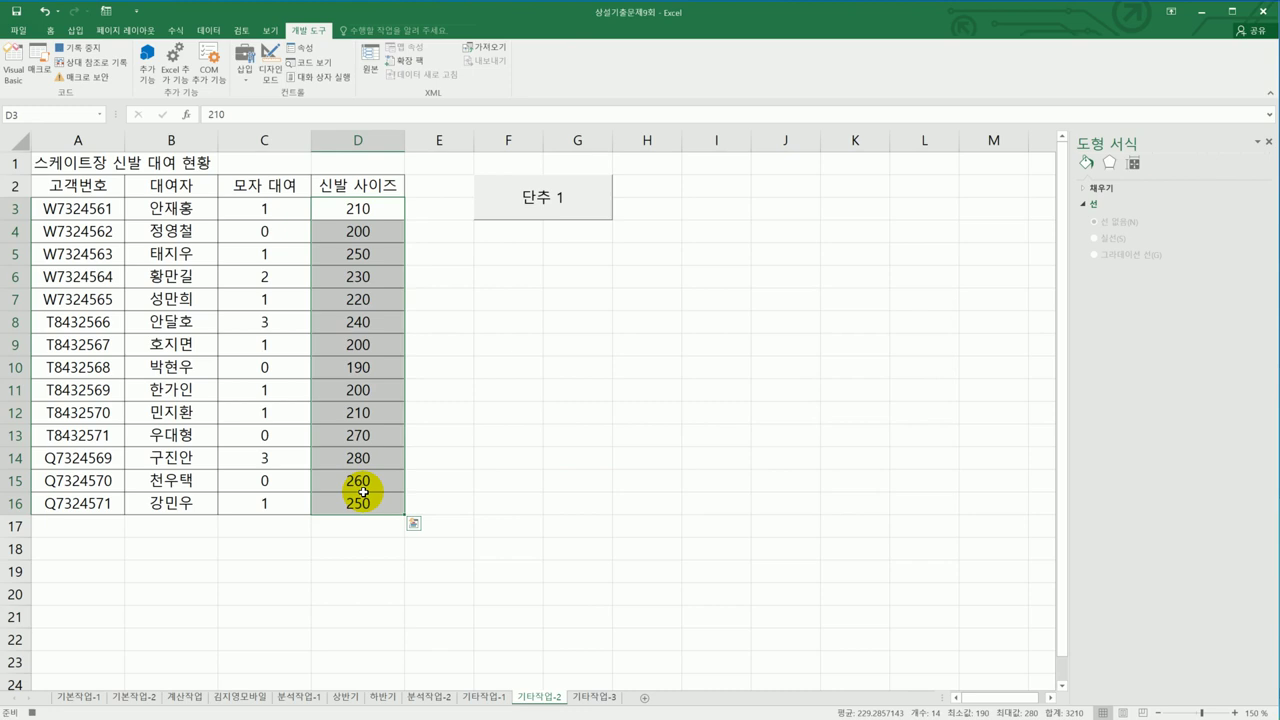
right_click(390, 257)
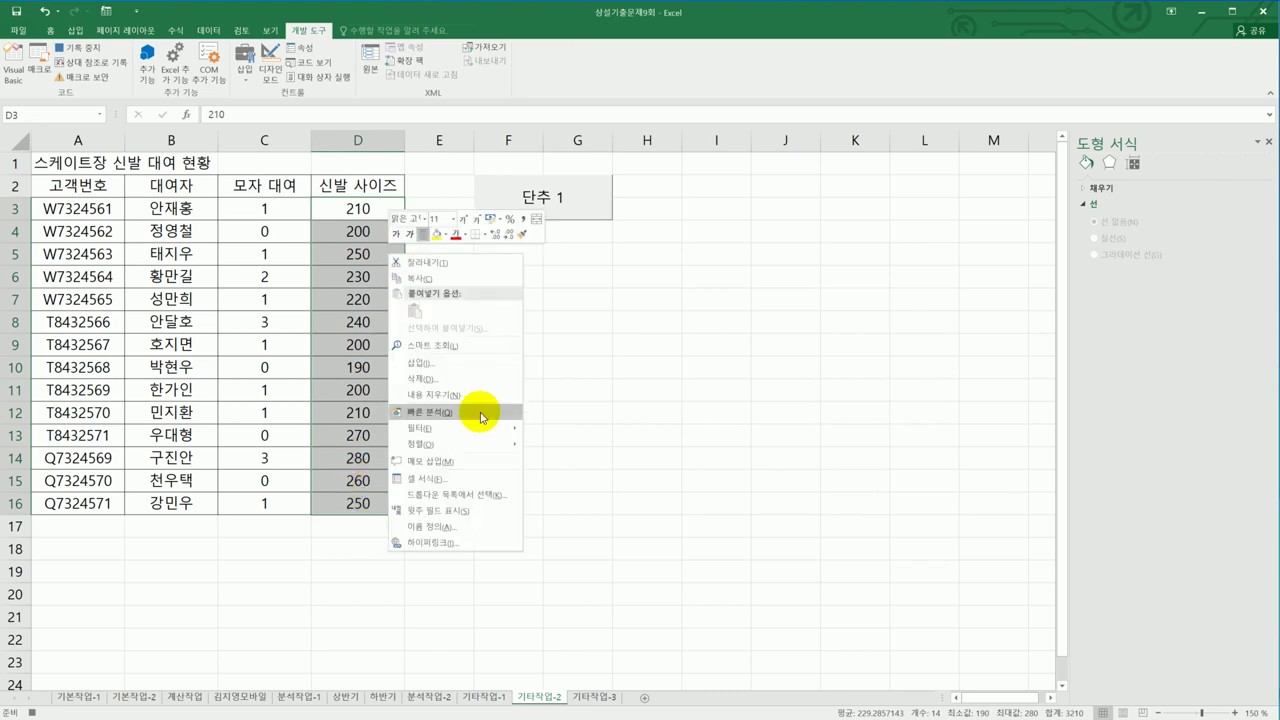
left_click(472, 478)
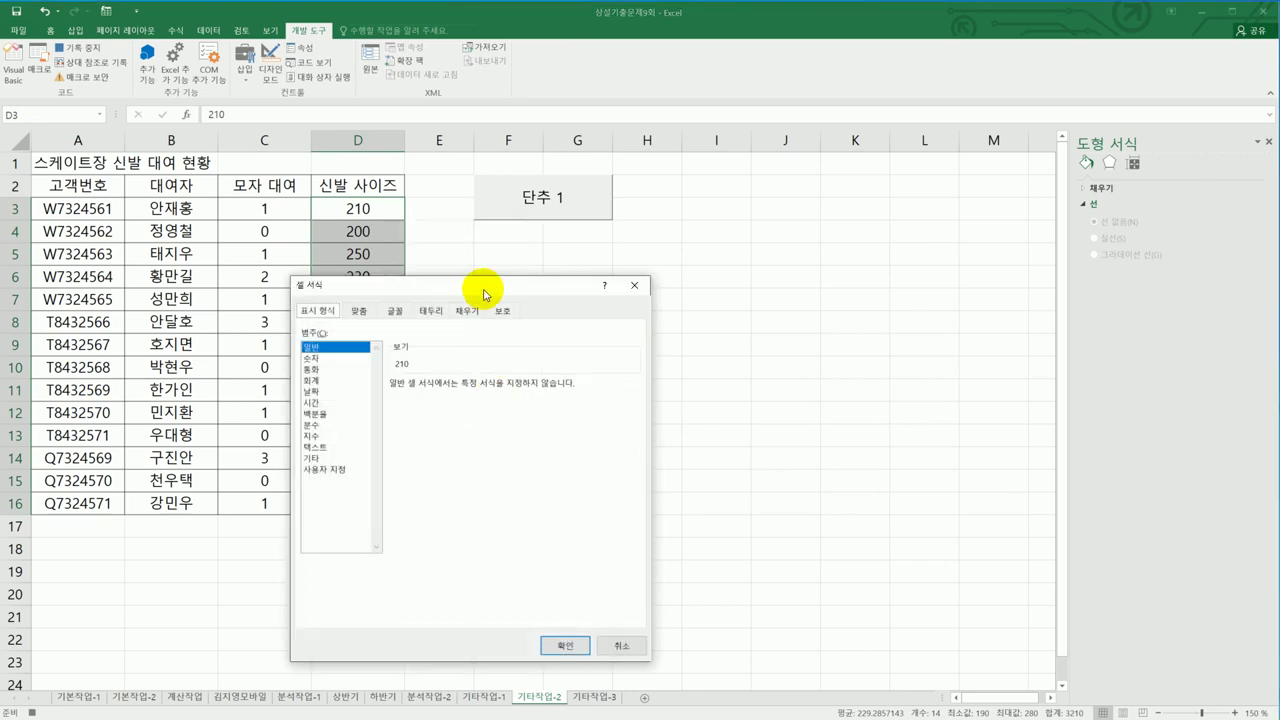
left_click_drag(484, 296, 812, 258)
left_click(680, 433)
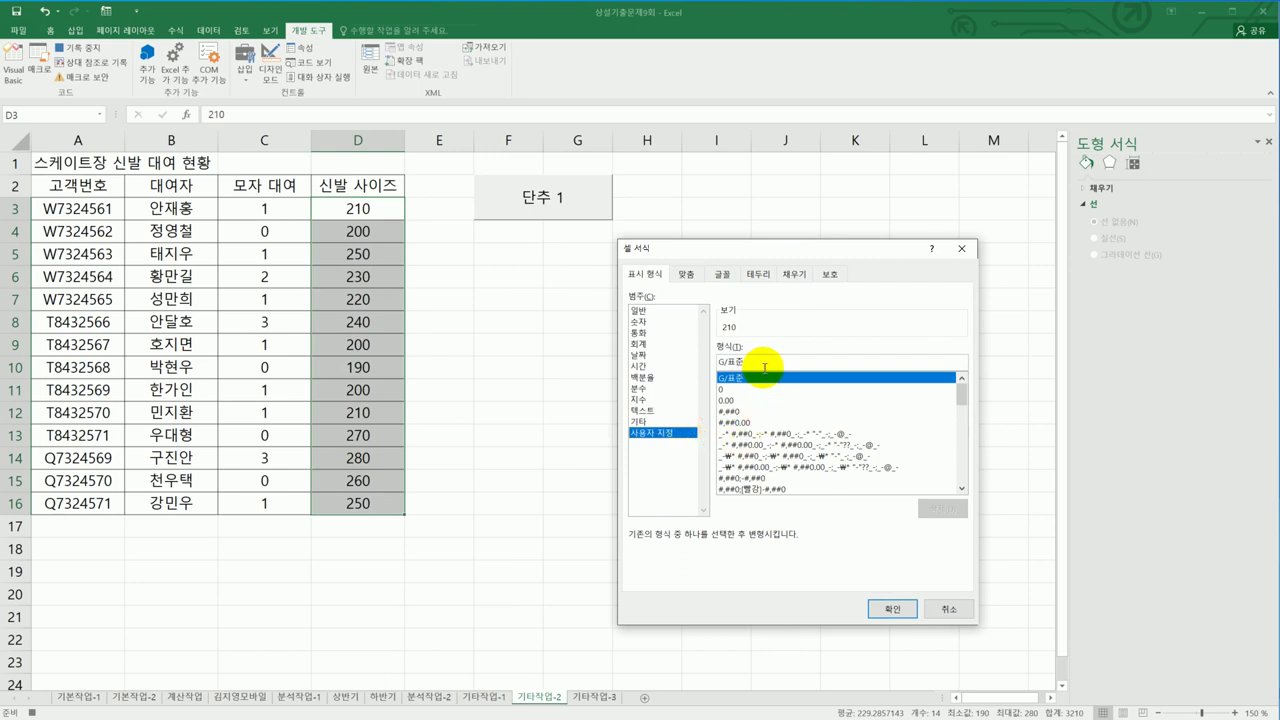
left_click_drag(762, 360, 687, 360)
type("[")
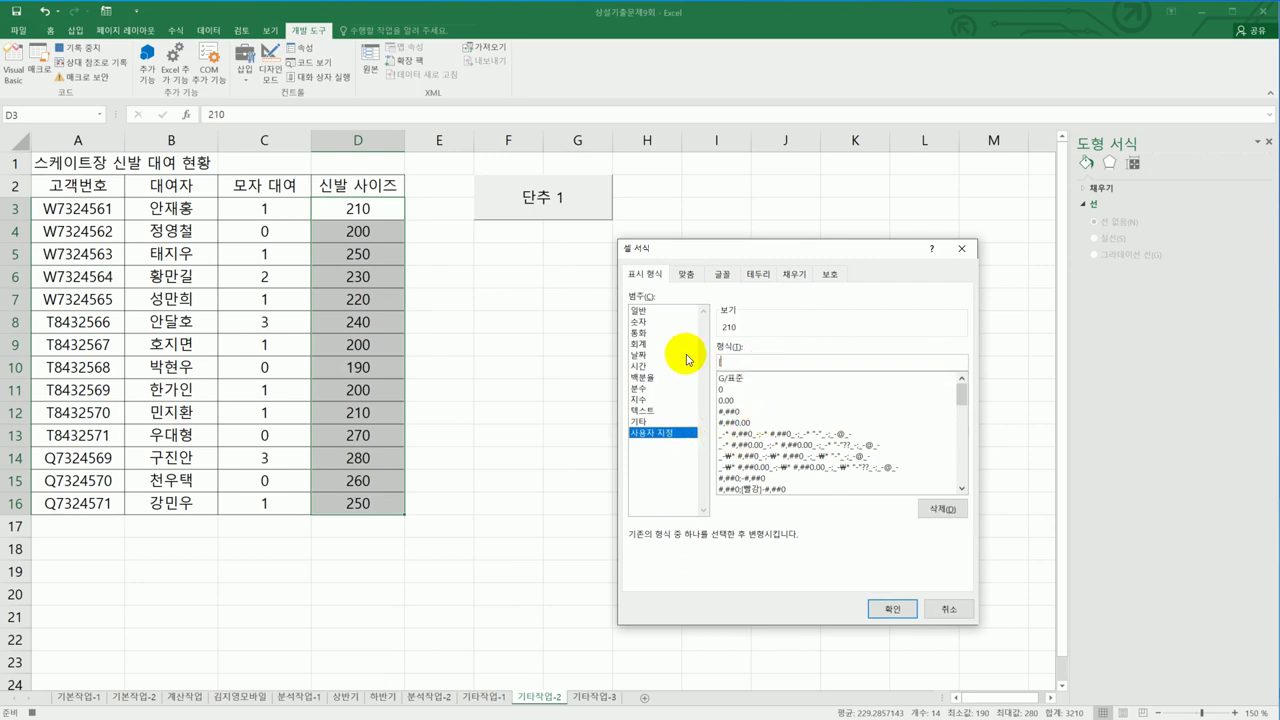
type("빨강][>=250]")
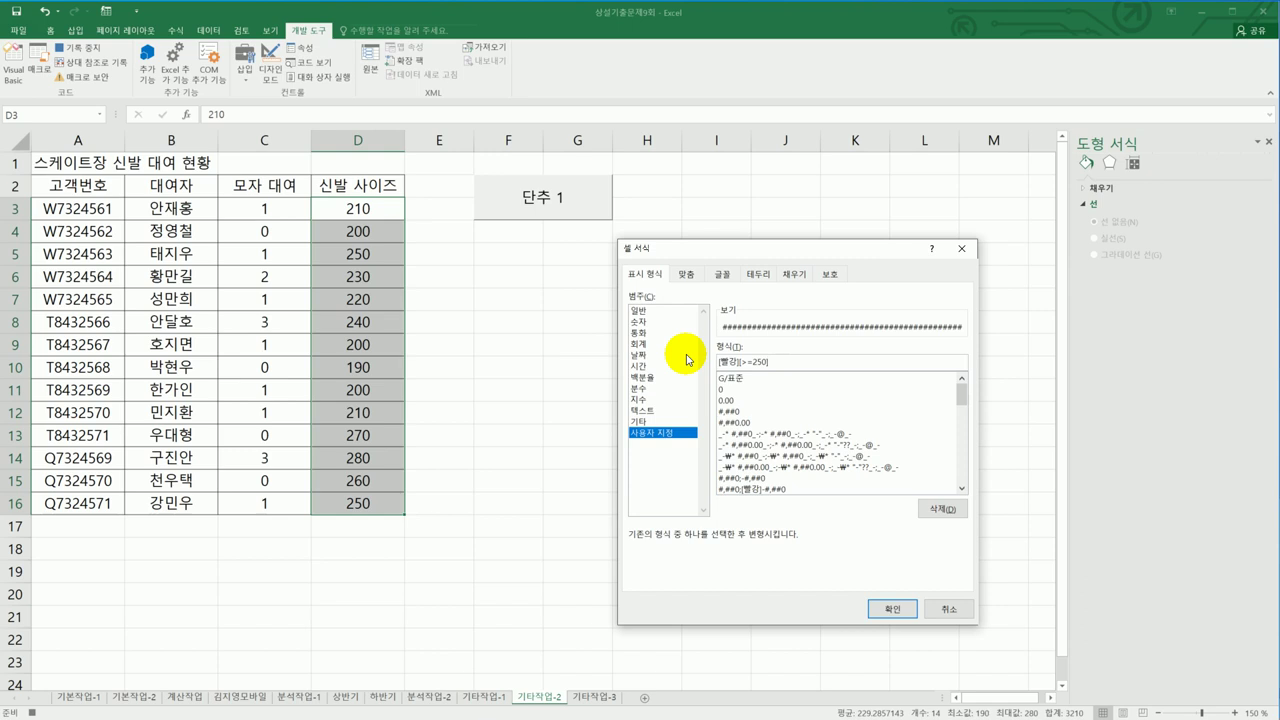
type("\"")
type("ㅂ")
type("IG")
type("\"")
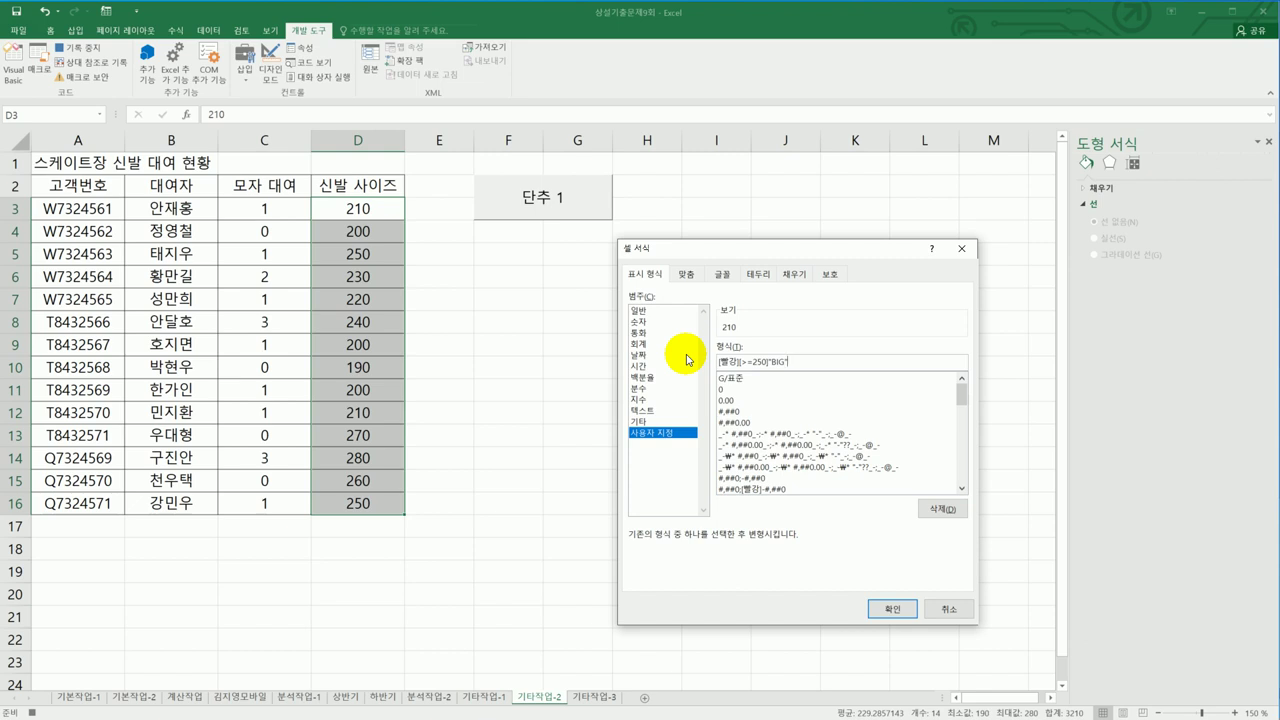
type(";")
type(" 0")
- Add the sections [파랑][<=200]"SMALL"* 0 and * 0 to the custom format and apply it to D3:D16
type(";")
type("[")
type("파랑")
type("][<=200")
type("]")
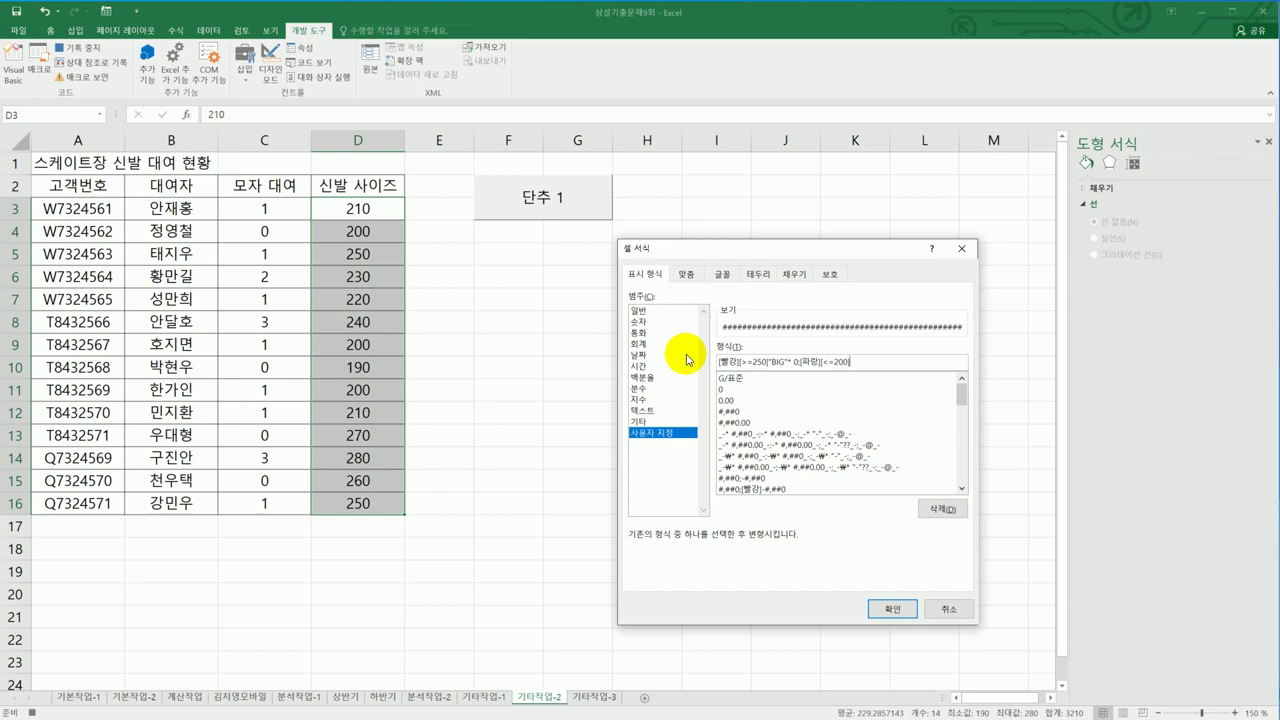
type("\"SMALL\"* 0")
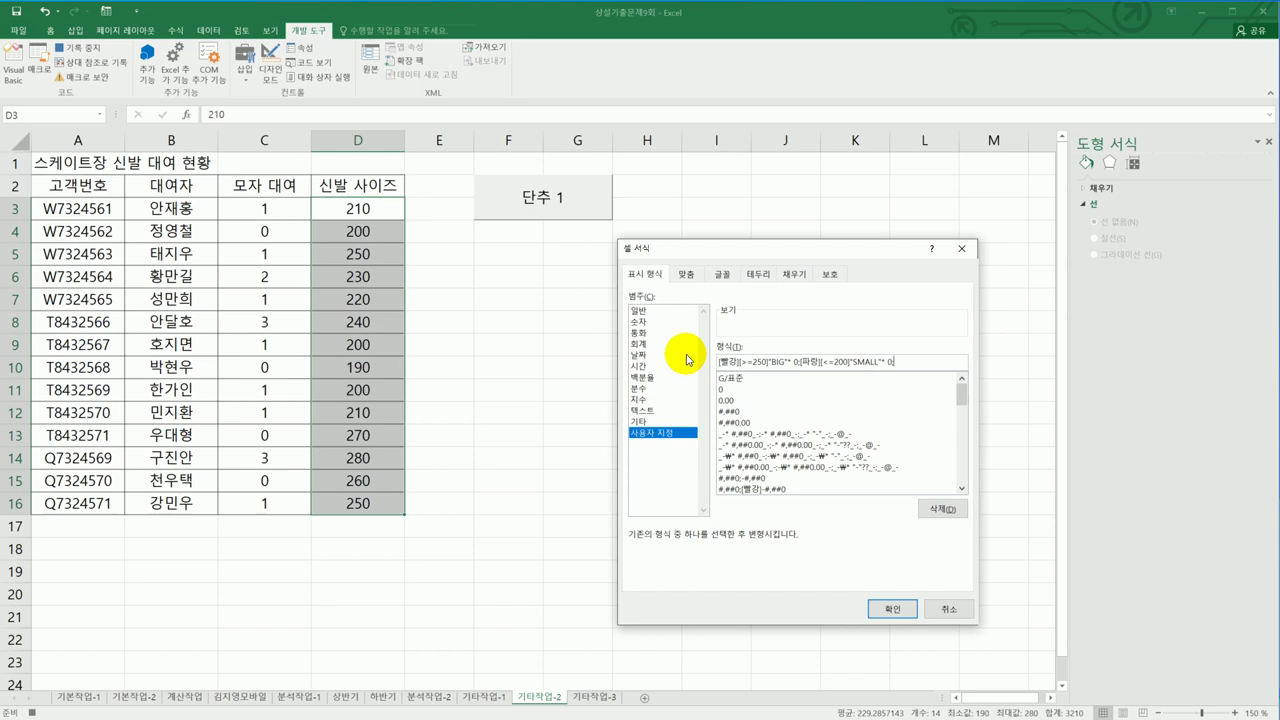
type(";\"* 0")
left_click(890, 609)
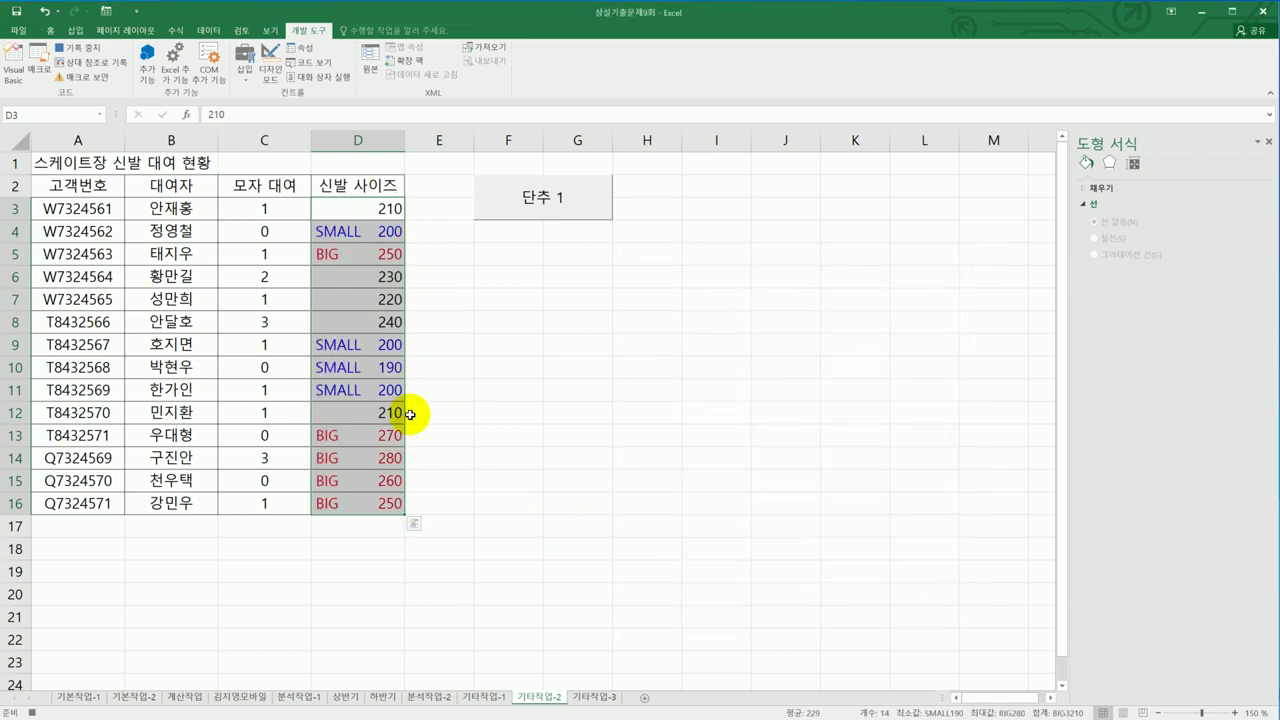
- Stop the macro recording and change the text of the button over F2:G3 to 신발사이즈
left_click(358, 504)
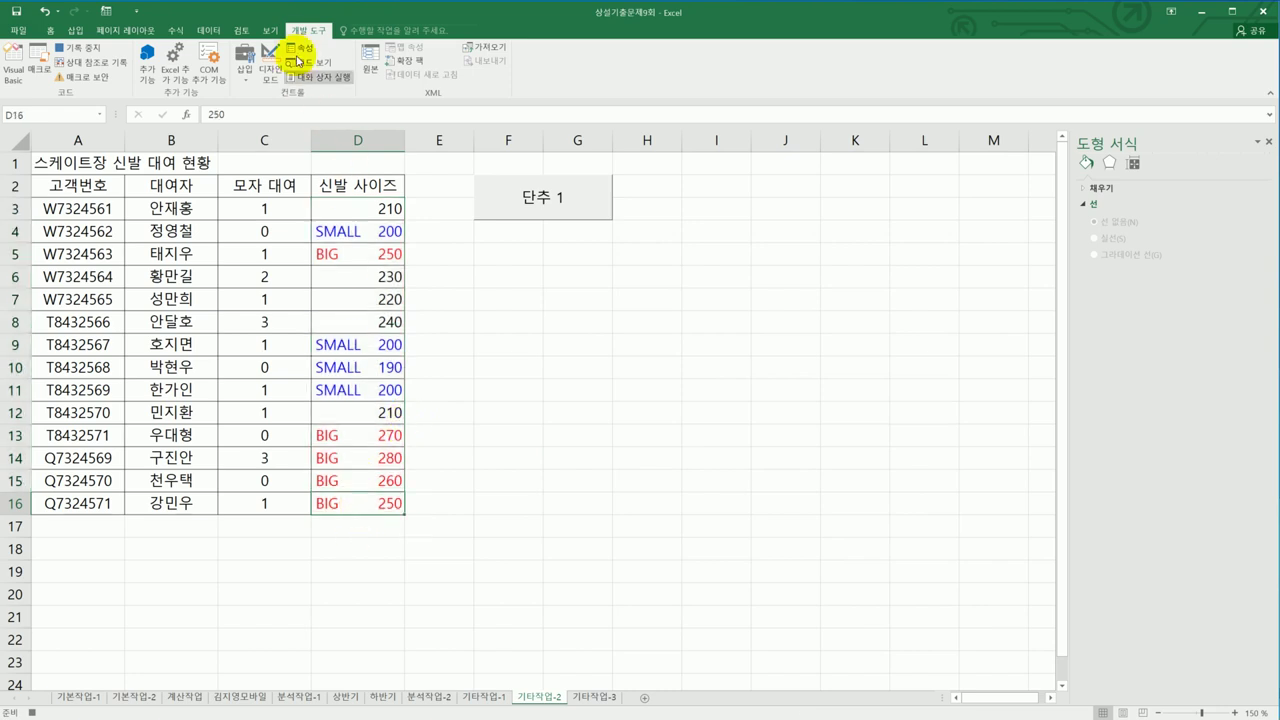
left_click(62, 47)
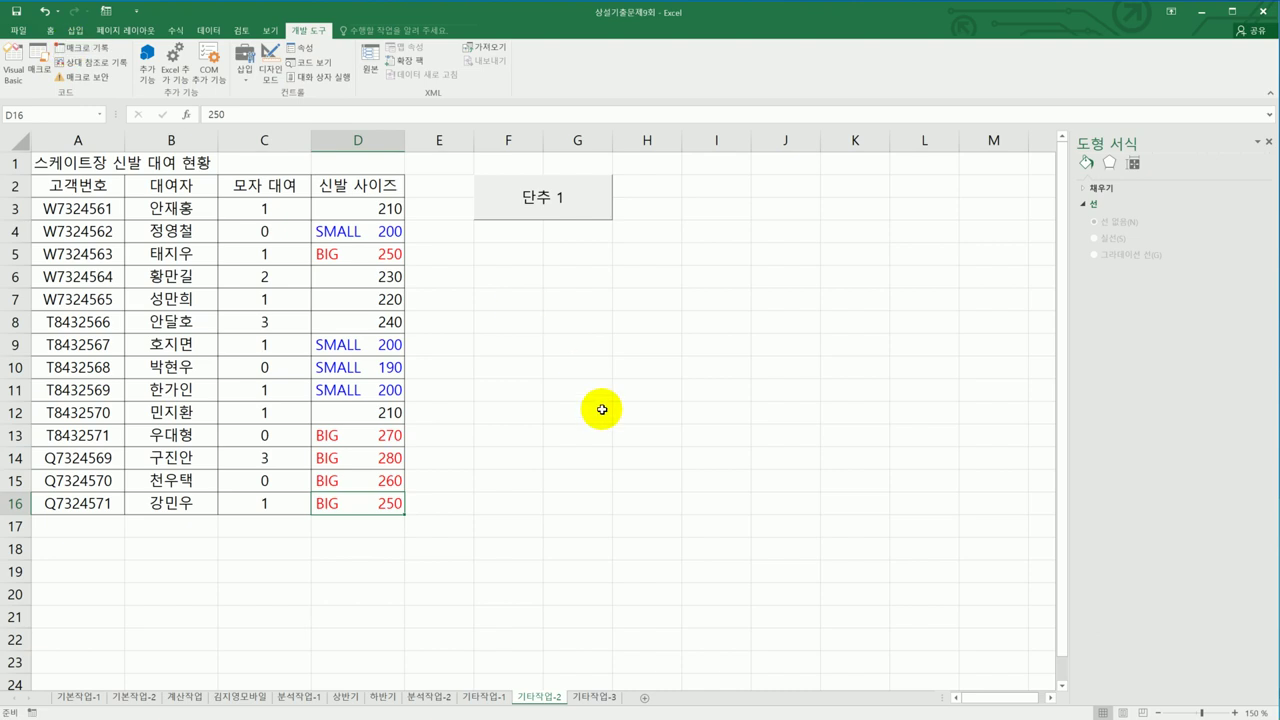
right_click(553, 196)
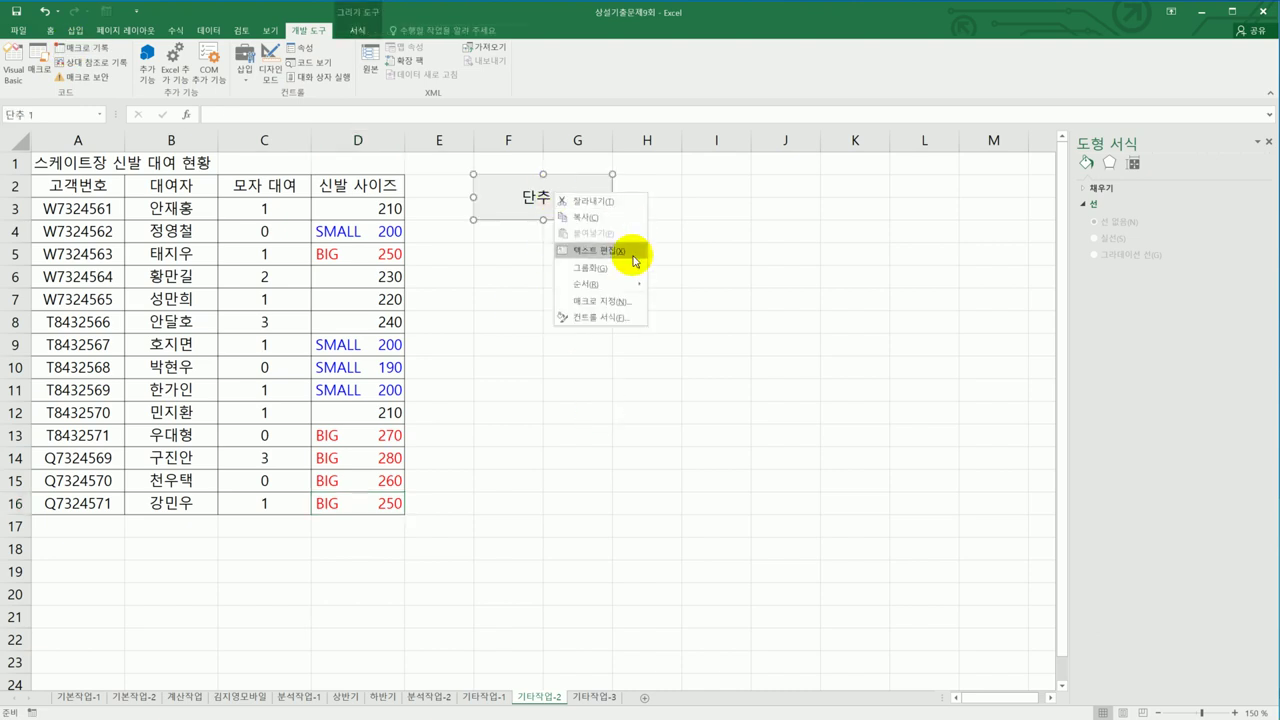
left_click(625, 250)
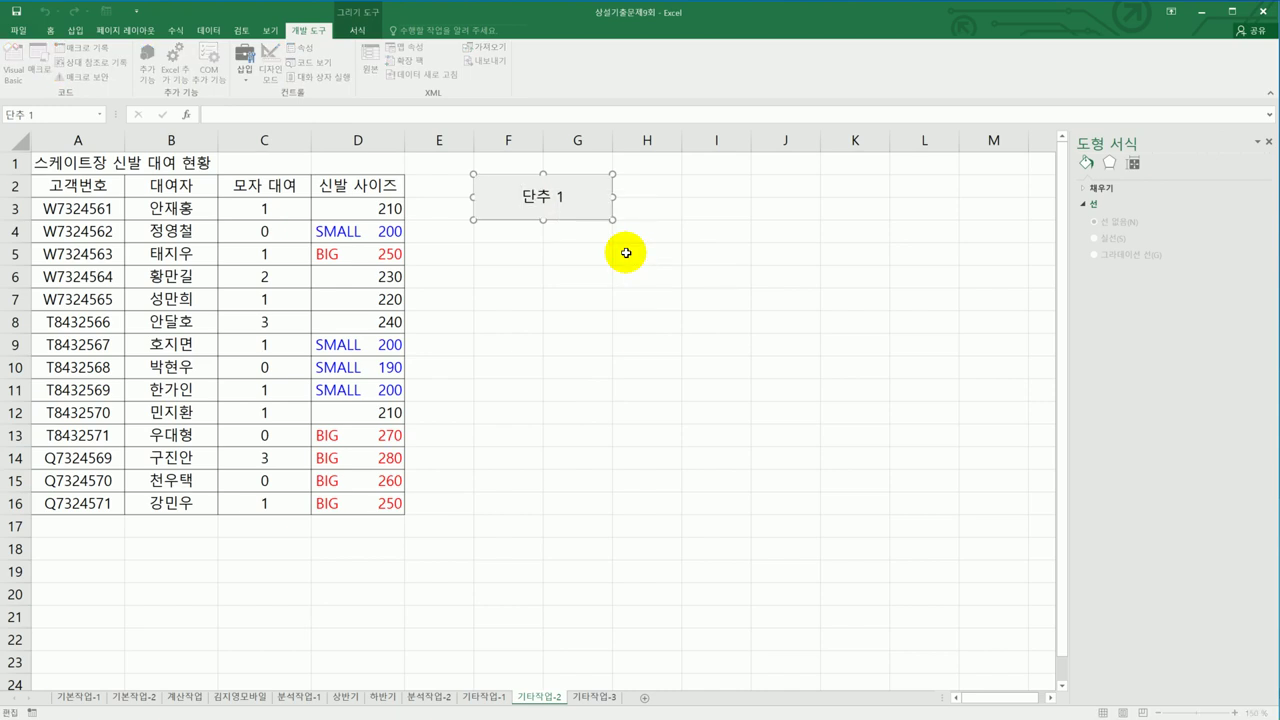
key("ctrl+a")
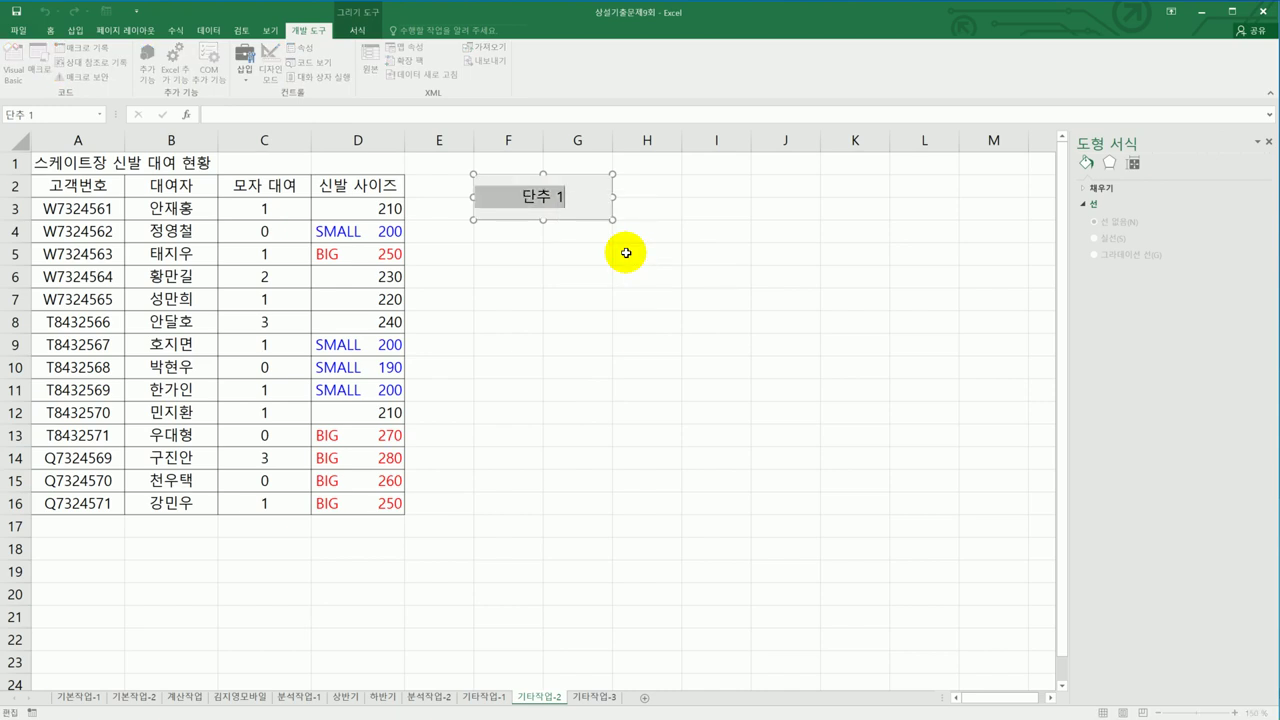
type("tls")
key("BackSpace")
key("BackSpace")
key("BackSpace")
key("Hangul")
type("신발")
type("사이즈")
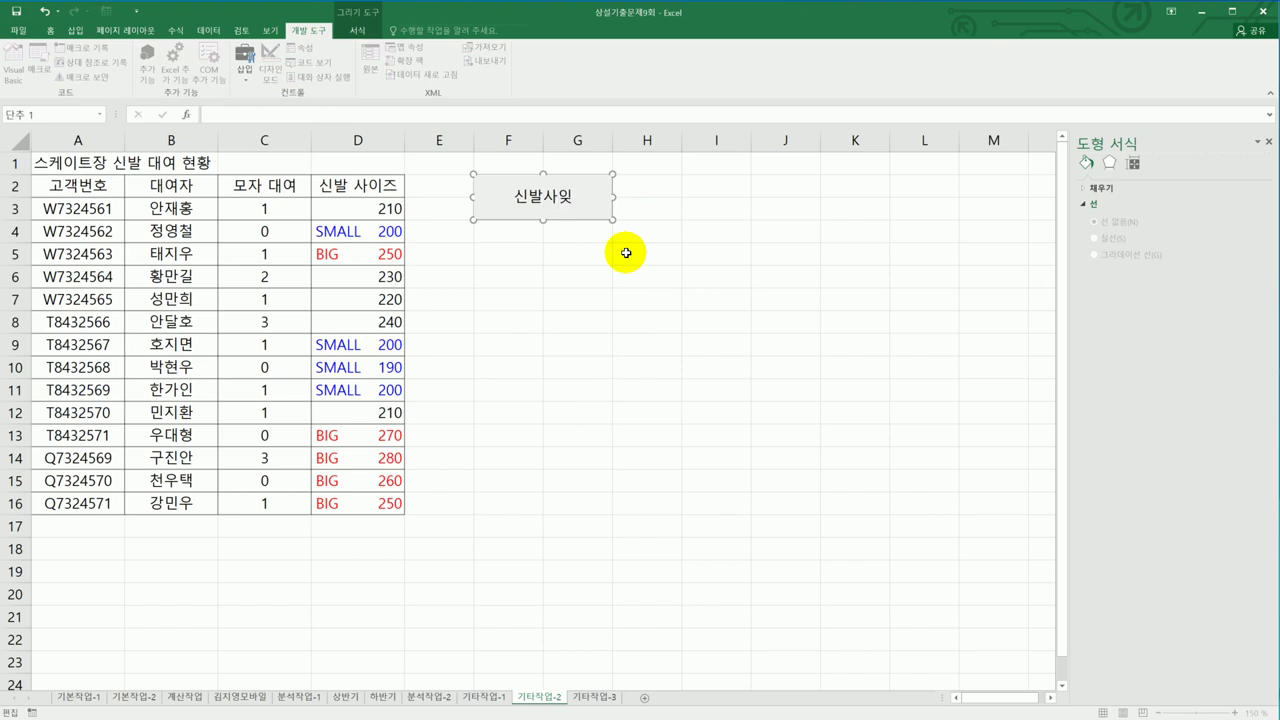
left_click(626, 253)
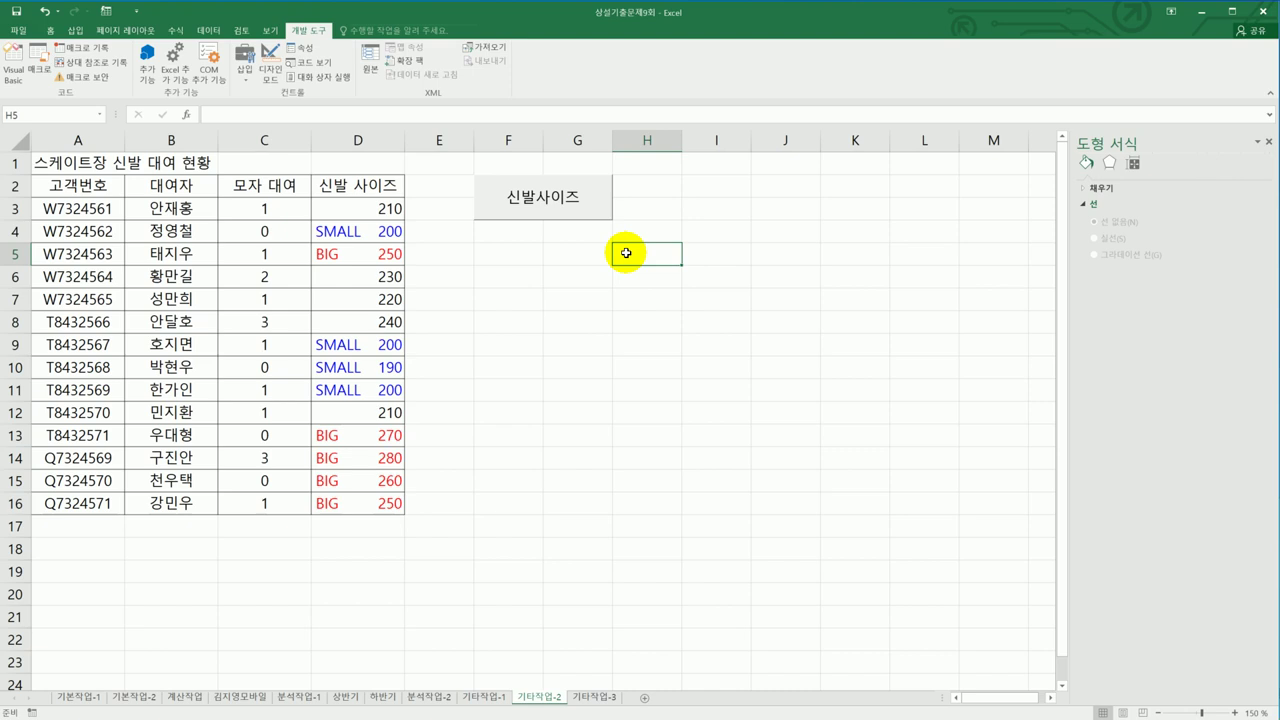
- Insert a second form-control button over cells F5:G6 and start recording its macro under the name 모자대여
left_click(250, 80)
left_click(243, 108)
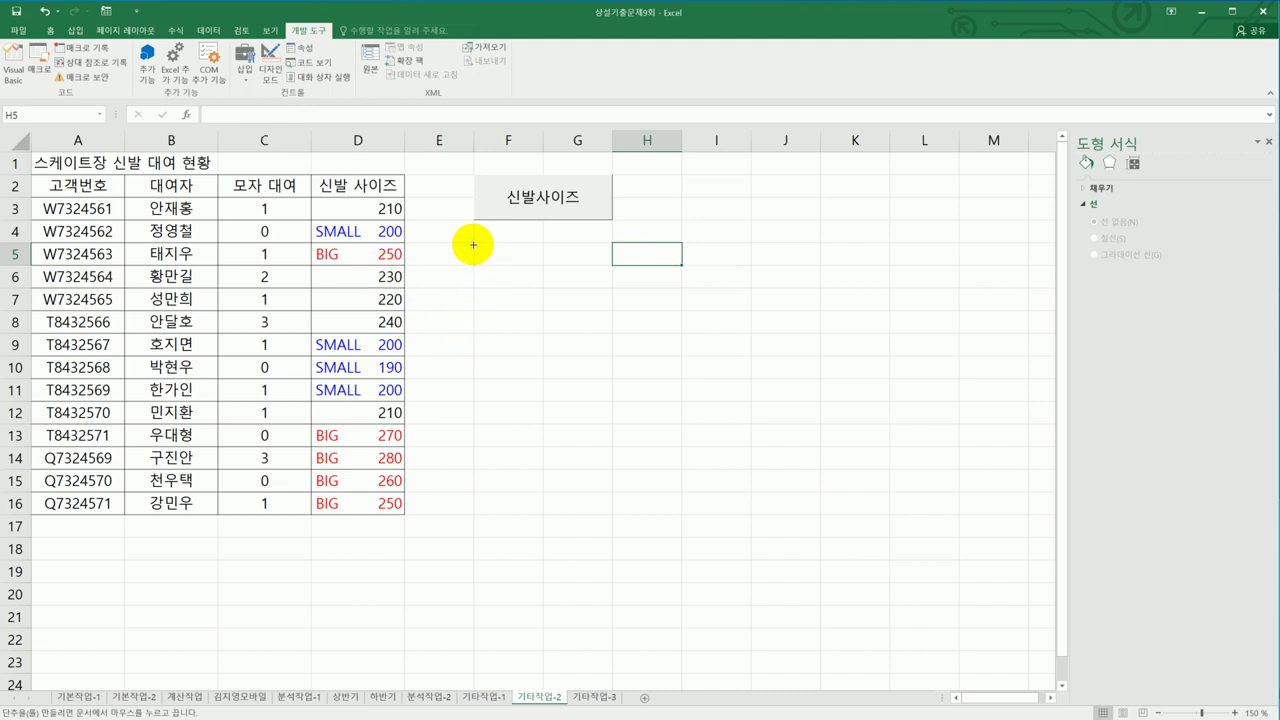
left_click_drag(477, 245, 592, 284)
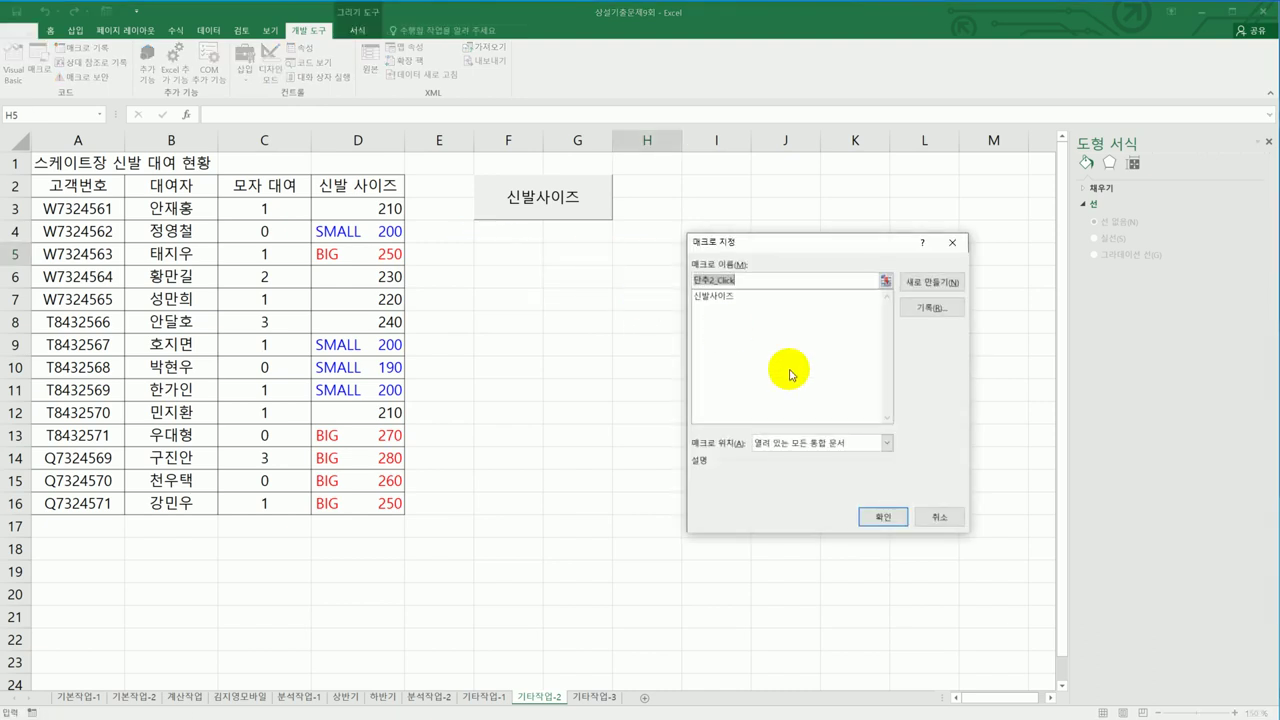
type("ㅅ")
type("자대여")
left_click(930, 307)
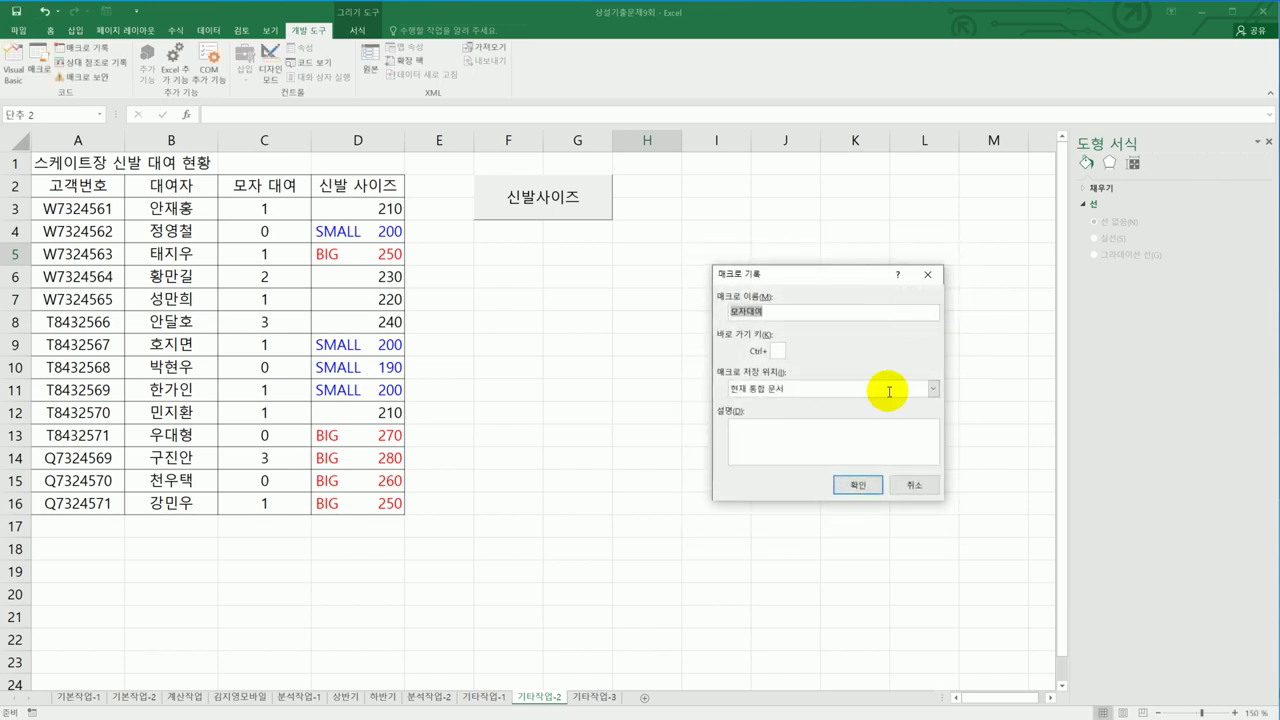
left_click(866, 488)
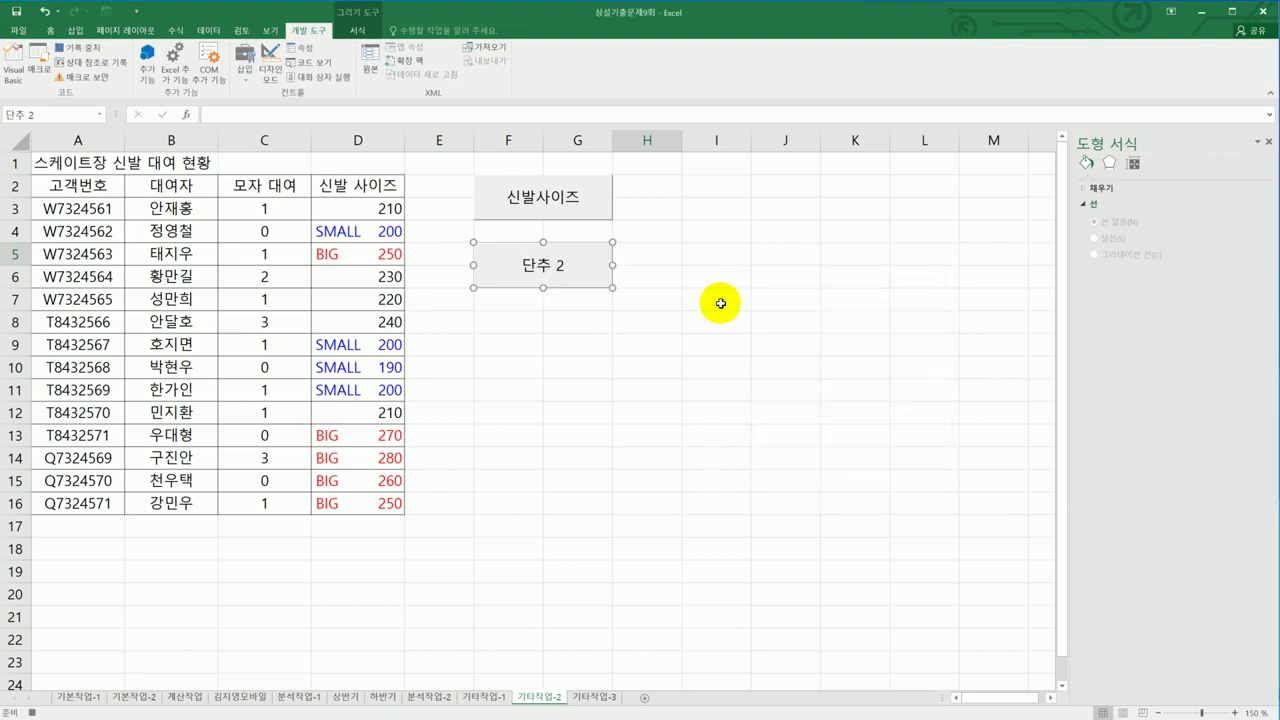
- Start a custom number format for C3:C16 with the sections [=1]"대여";[=0]"본인모자"
left_click_drag(283, 211, 268, 498)
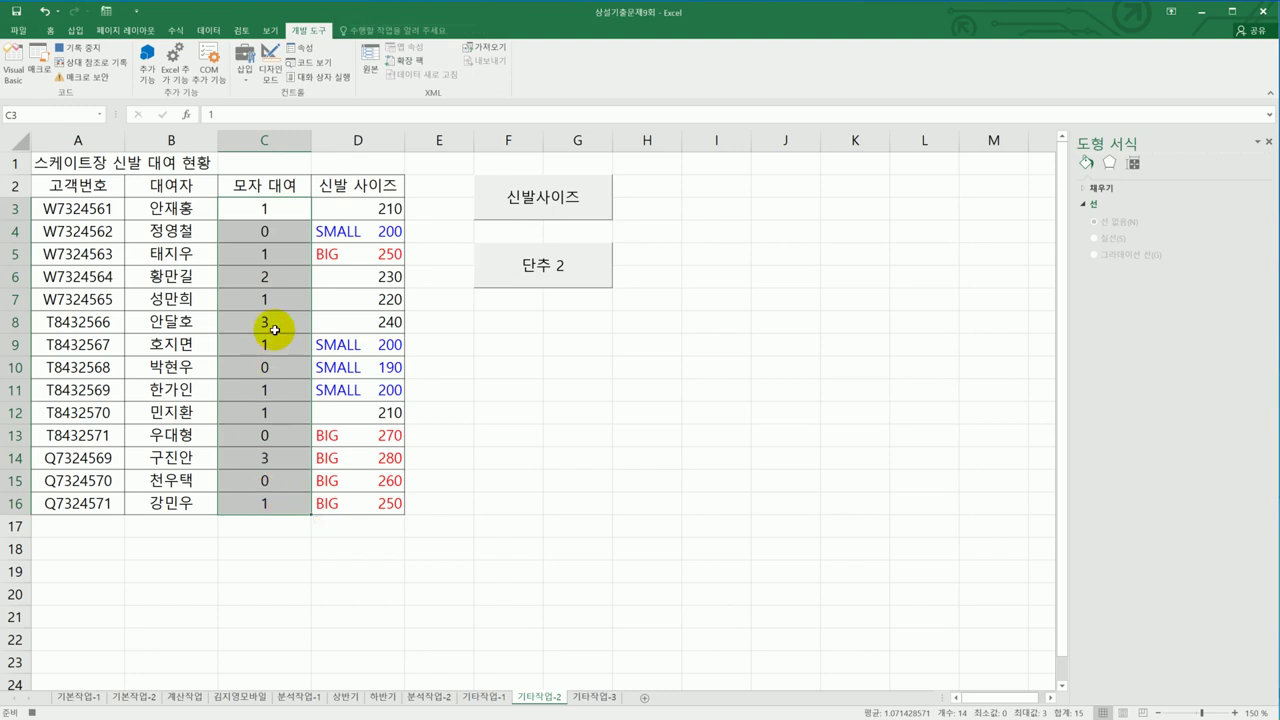
right_click(279, 296)
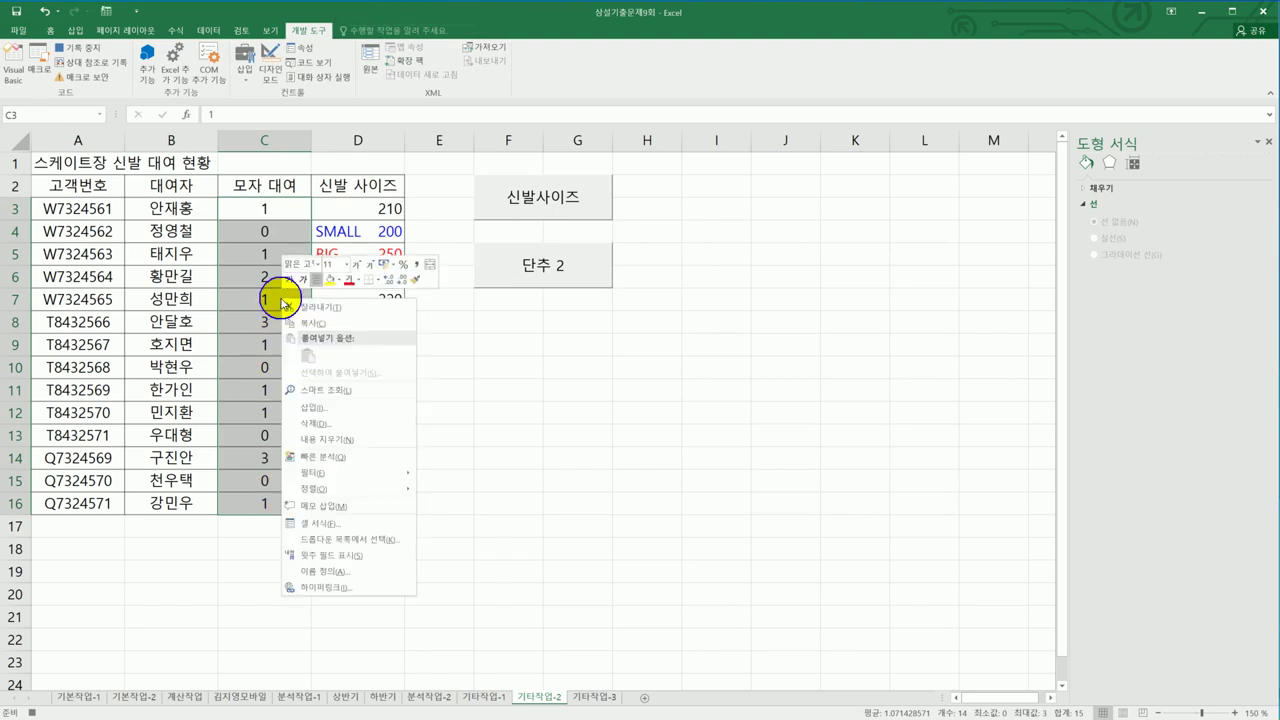
left_click(360, 524)
left_click_drag(365, 322, 857, 157)
left_click(718, 348)
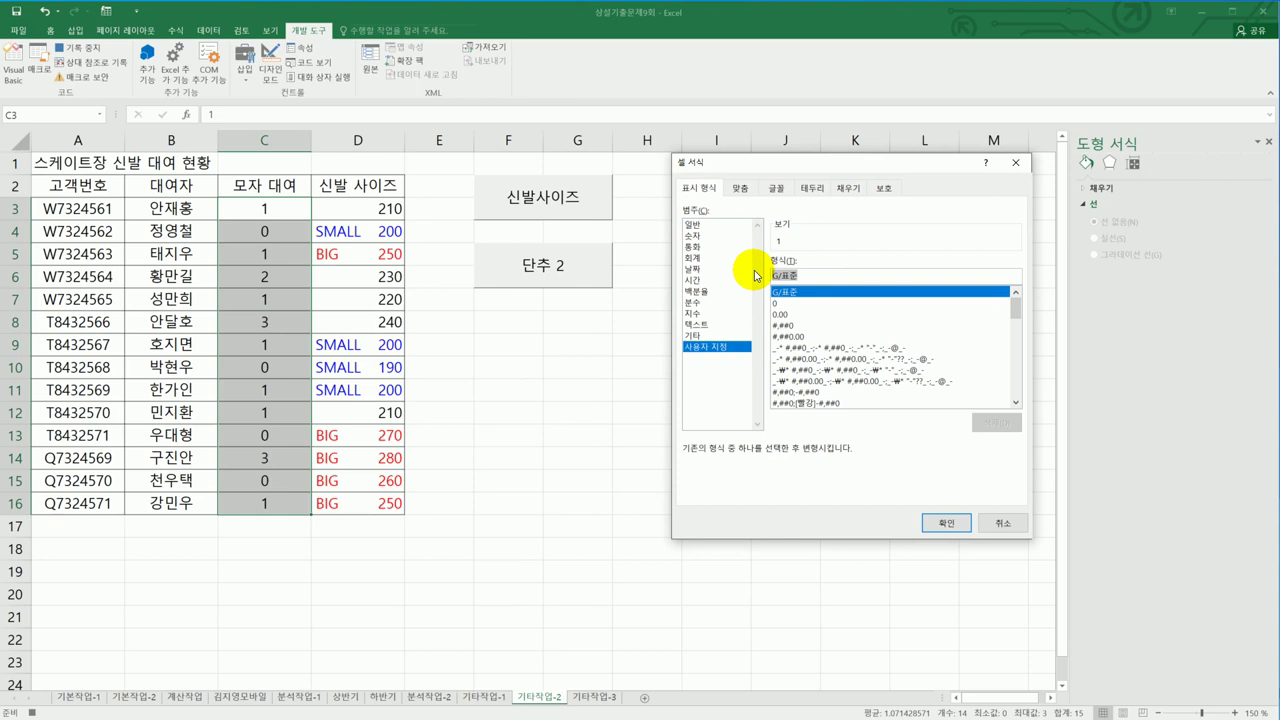
type("[=1]")
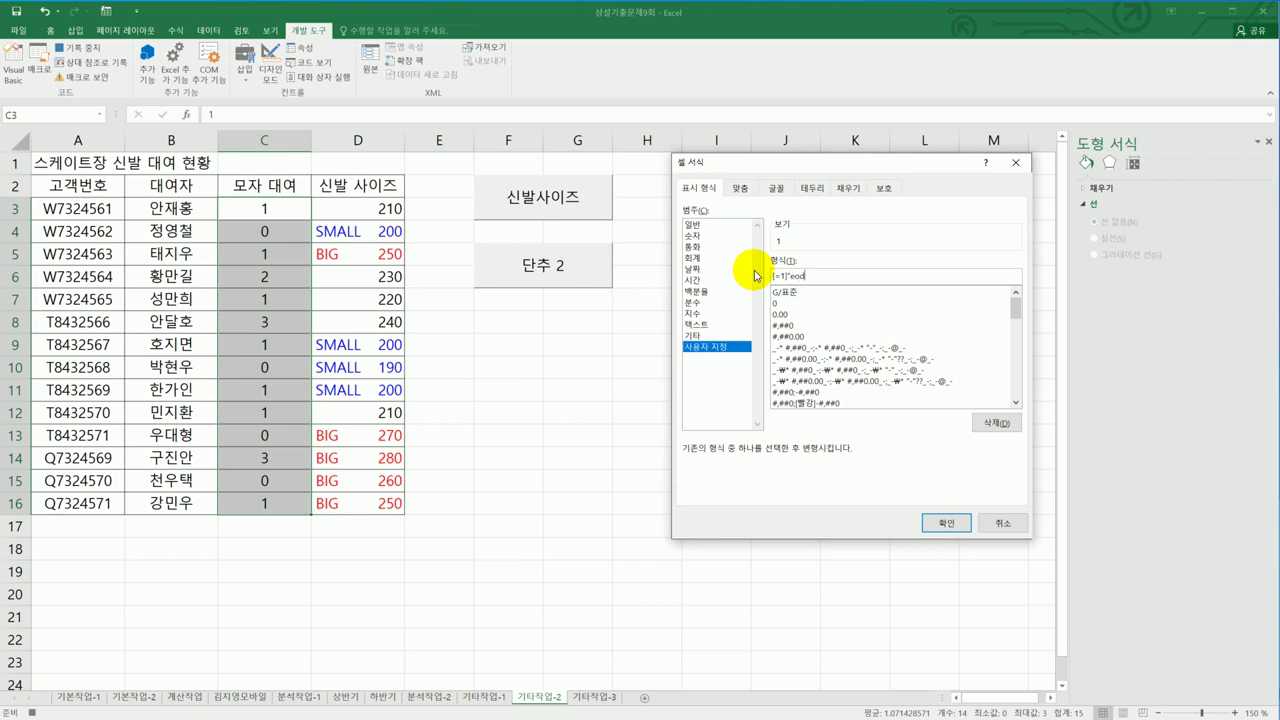
type("\"대여\";[=0]\"본인모자\"")
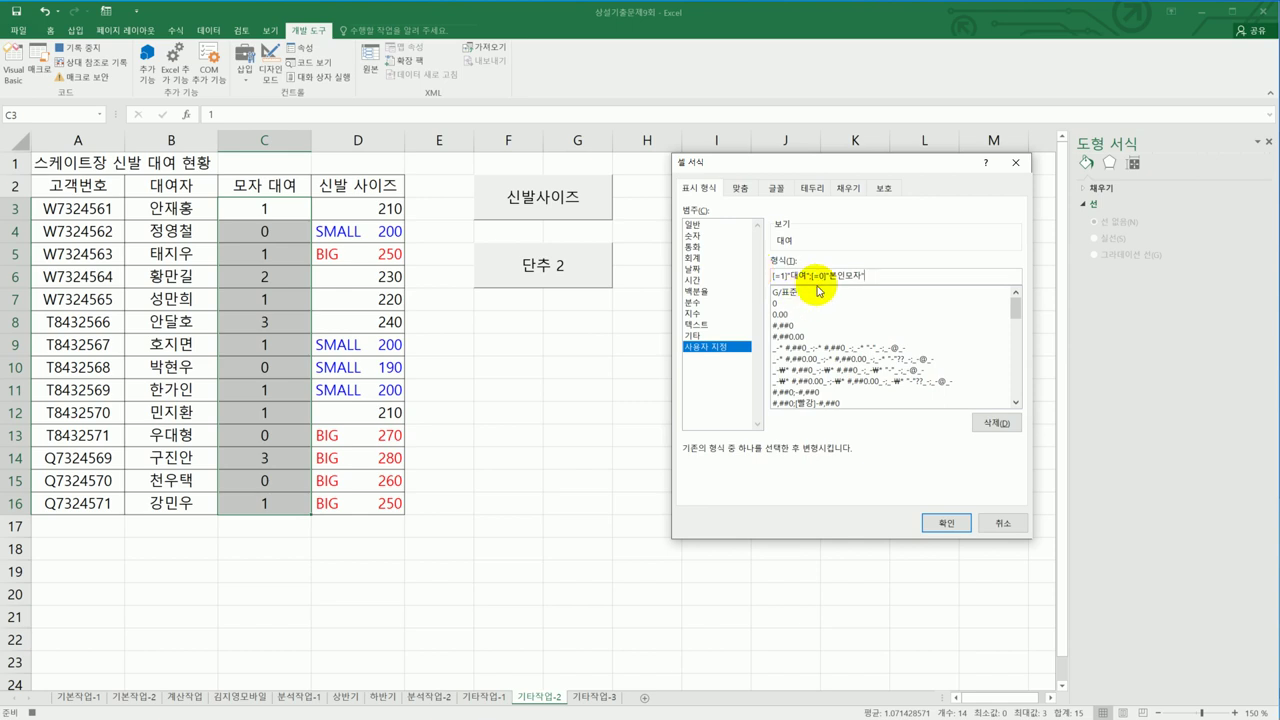
- Insert [빨강] before [=0], end the format with a semicolon for an empty third section, apply it and check cells in the 모자 대여 column
left_click(811, 279)
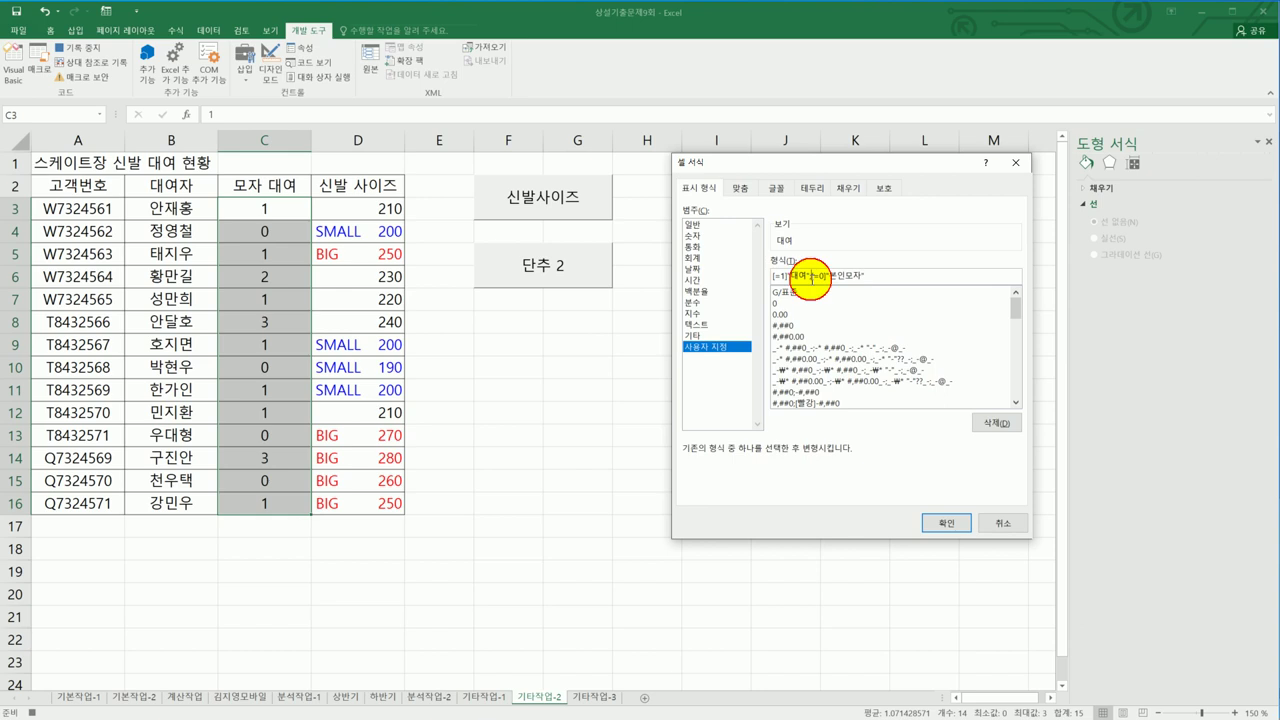
type("빨강][")
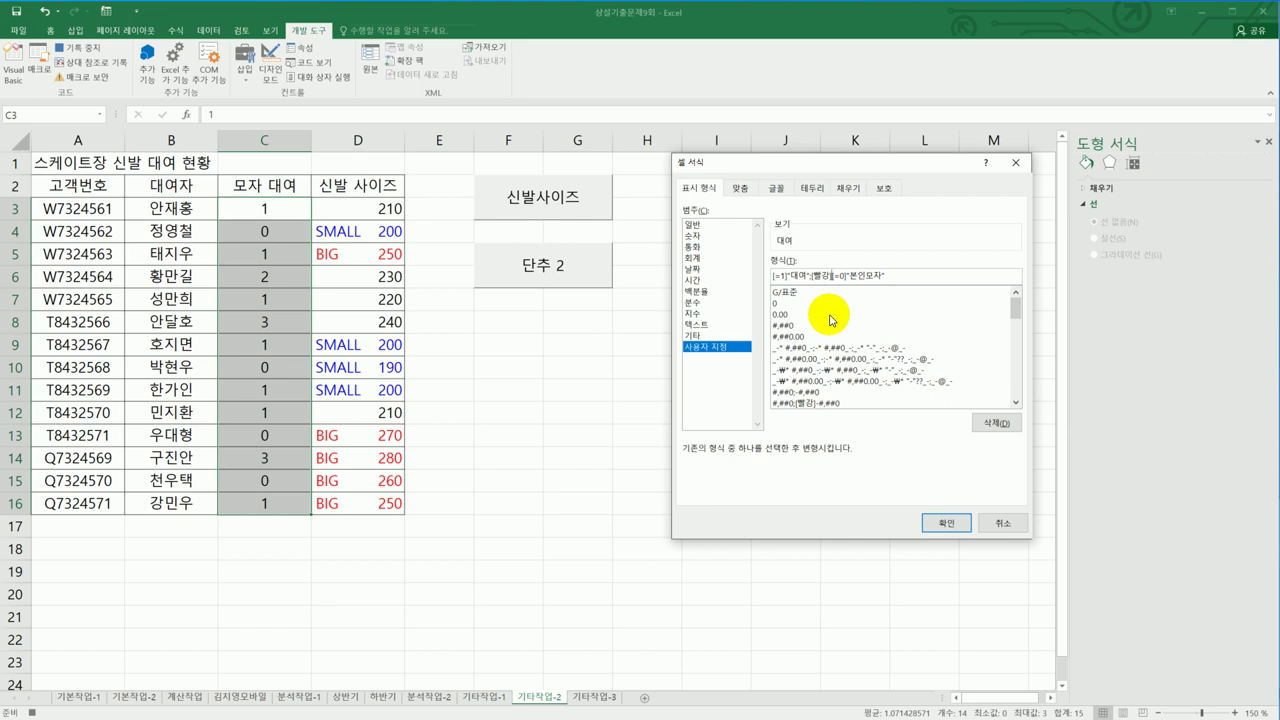
left_click(925, 281)
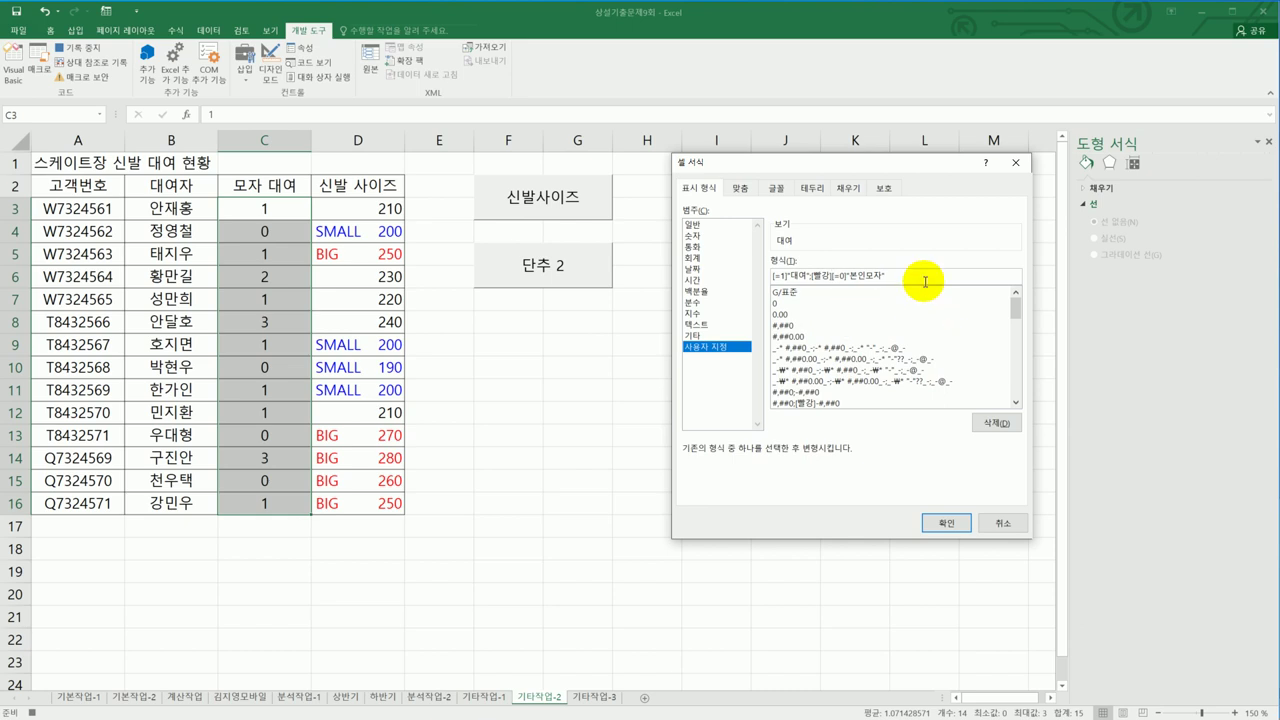
type(";")
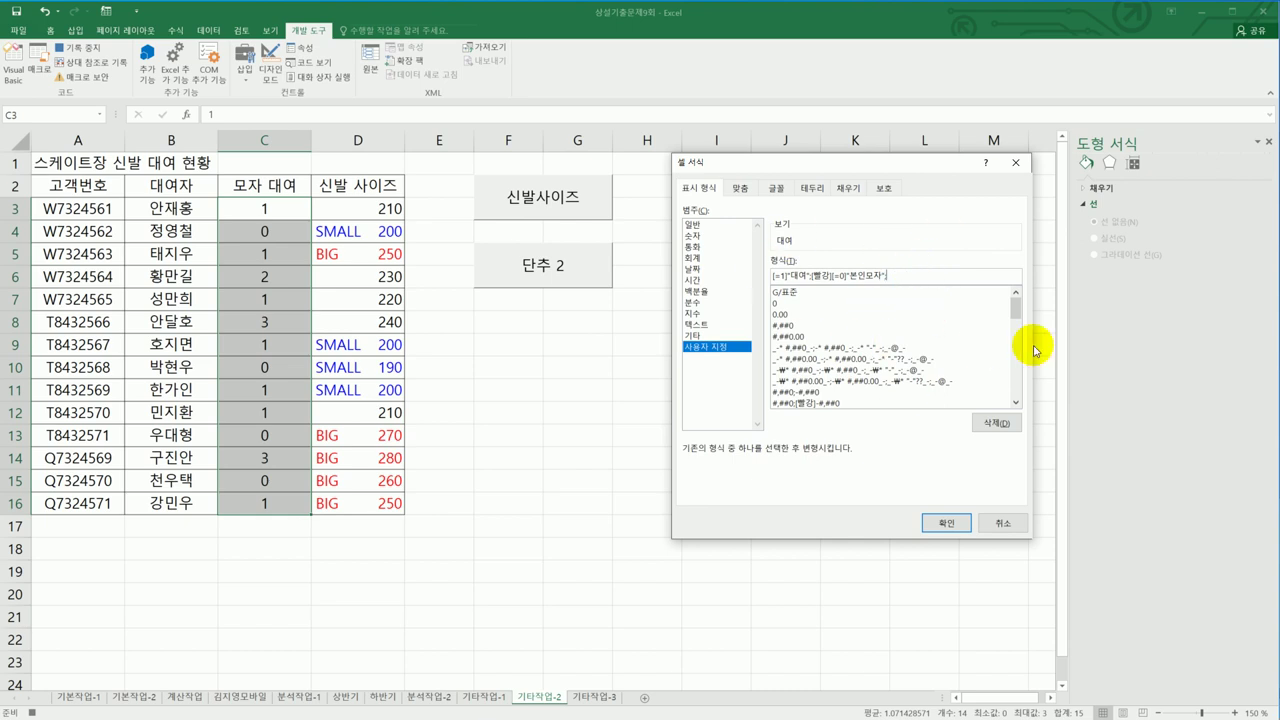
left_click(950, 528)
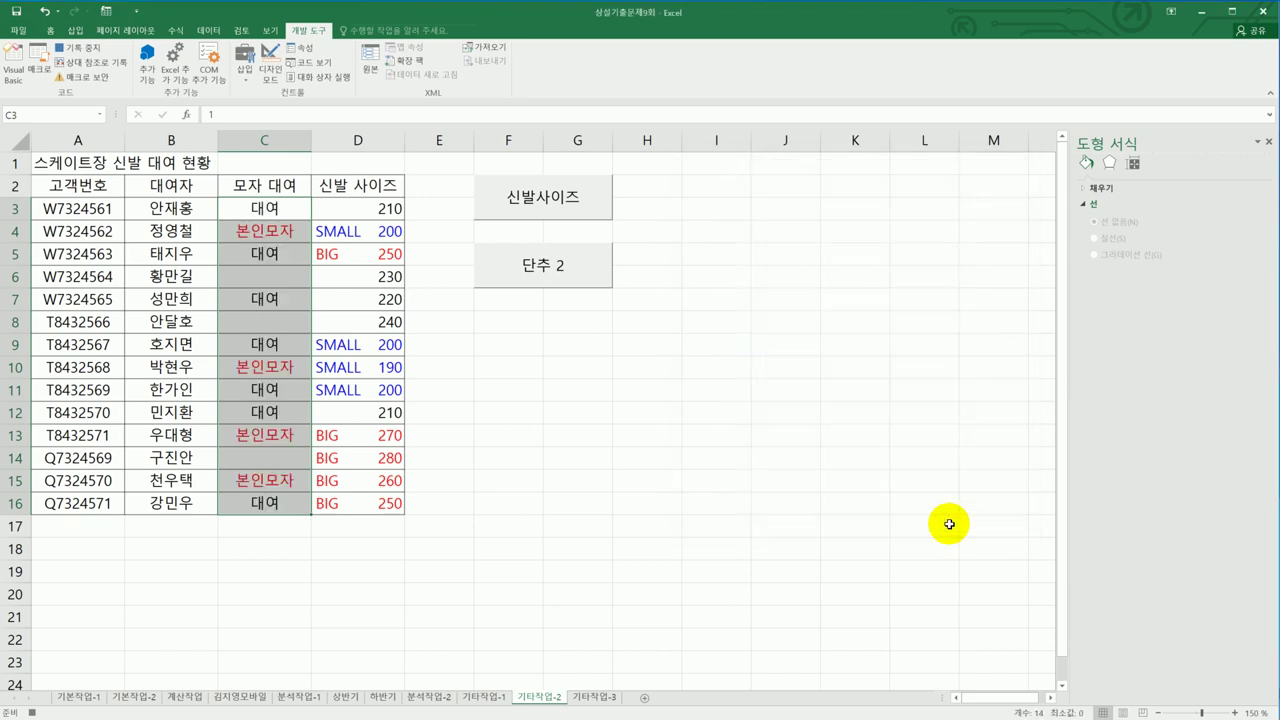
left_click(281, 237)
left_click(275, 287)
left_click(275, 292)
left_click(276, 327)
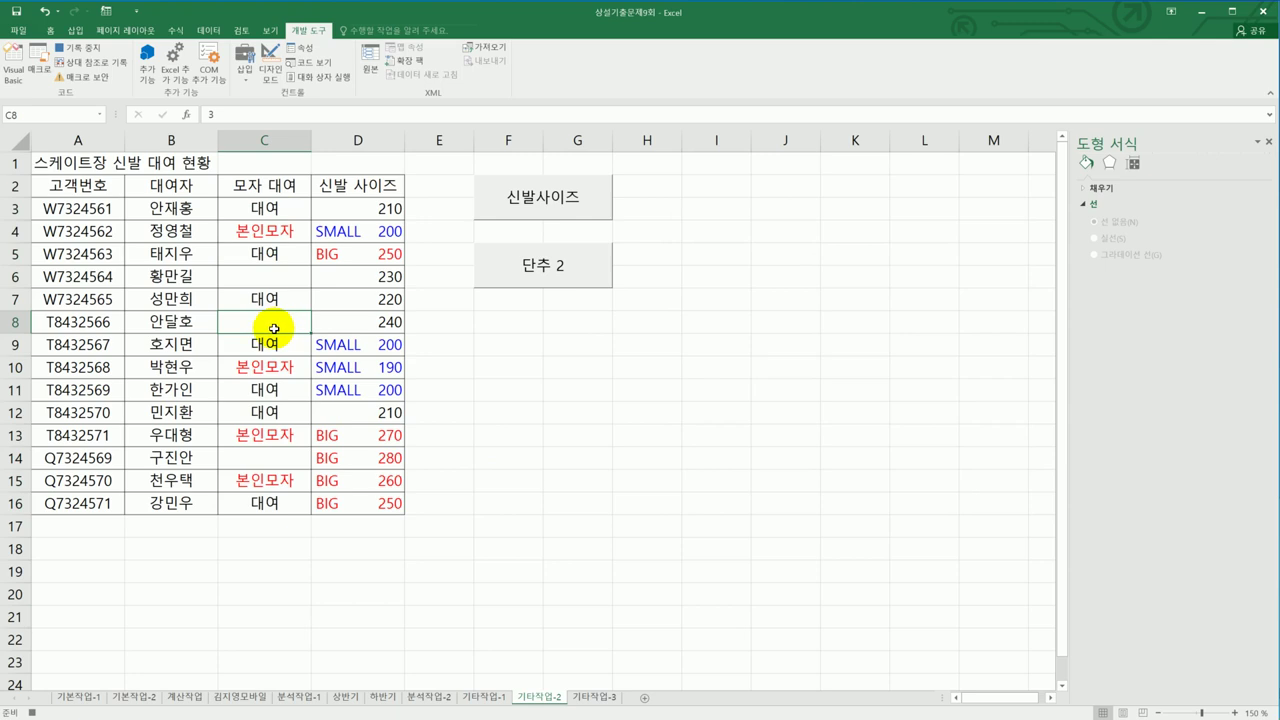
- Stop the macro recording and change the text of the button over F5:G6 to 모자대여
left_click(79, 47)
right_click(537, 265)
left_click(596, 319)
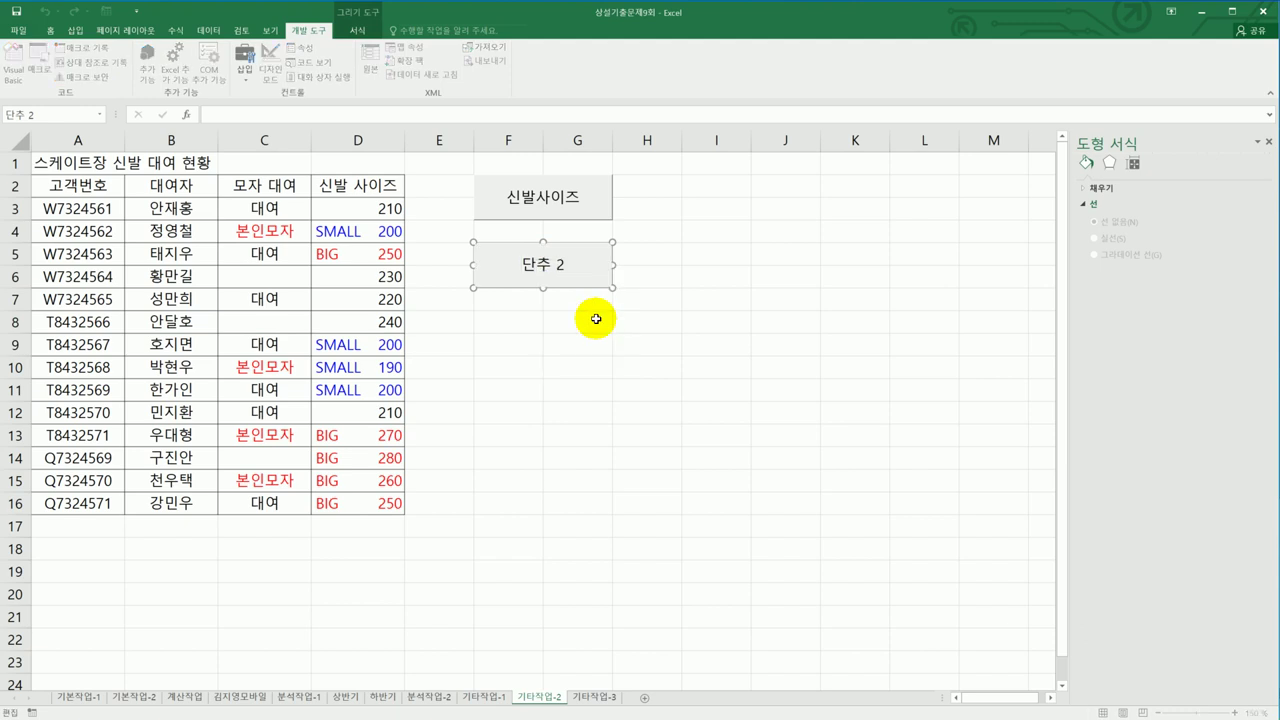
key("ctrl+a")
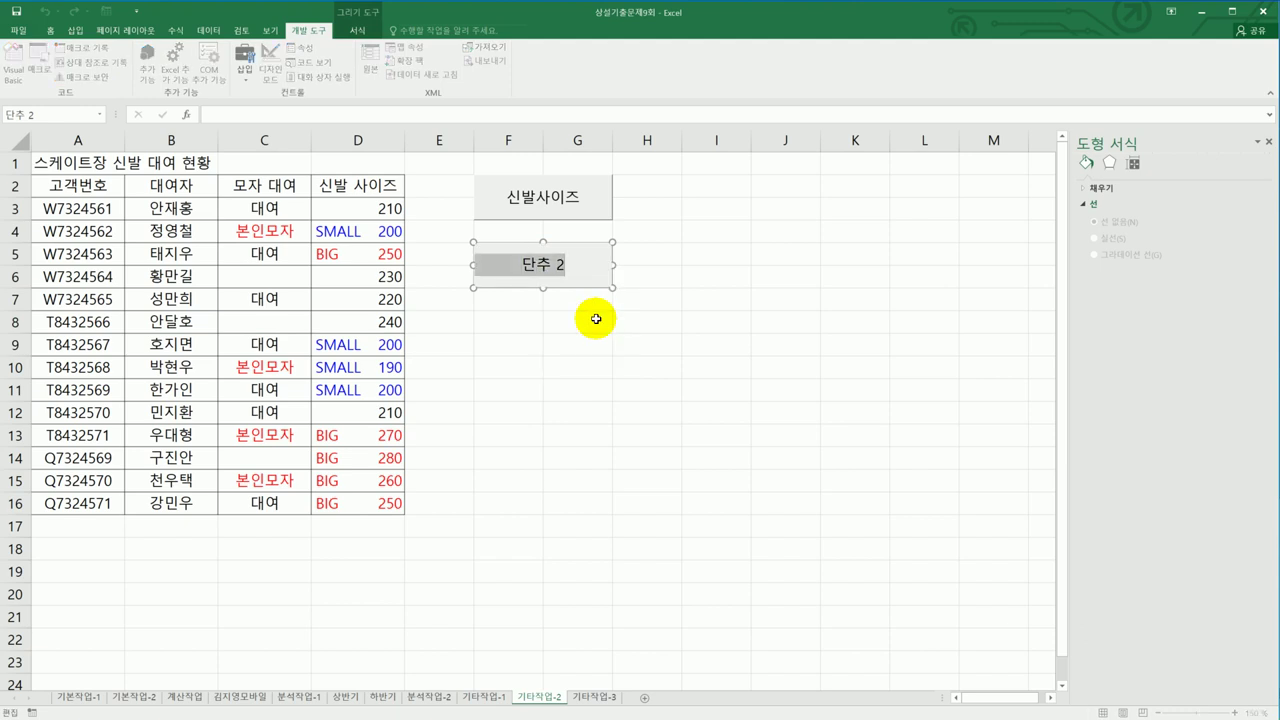
type("모자대여")
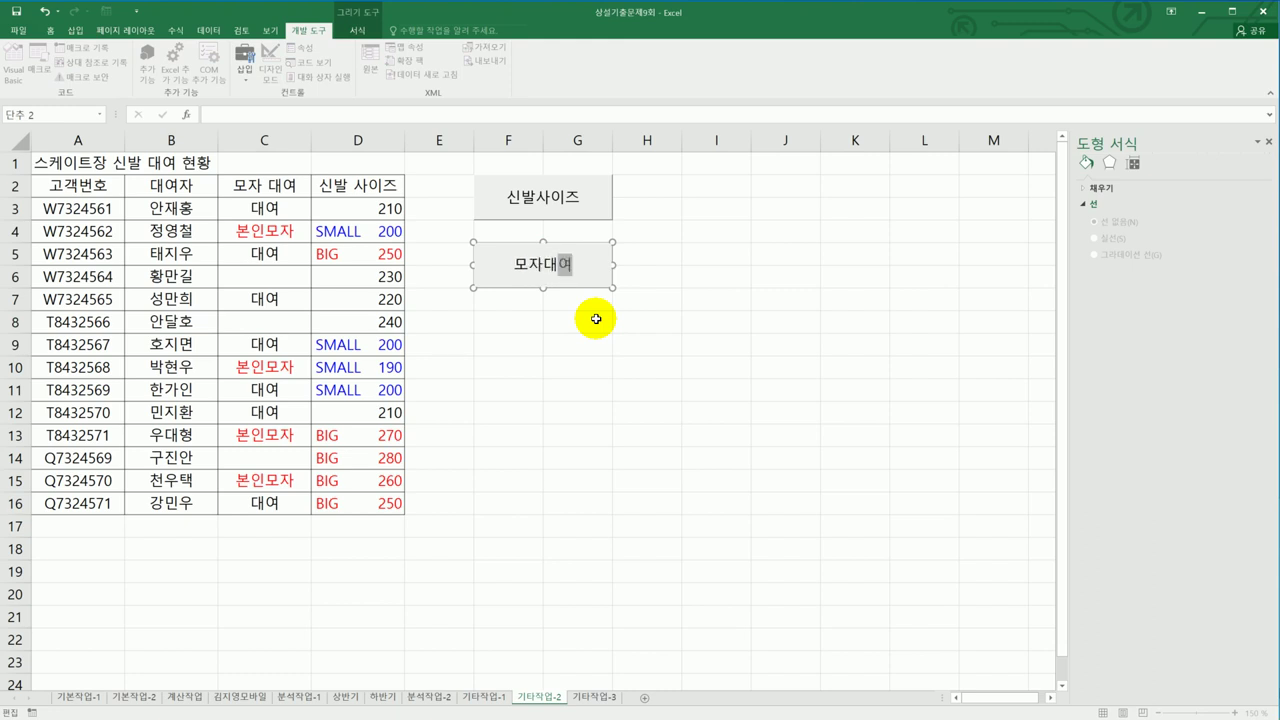
left_click(596, 319)
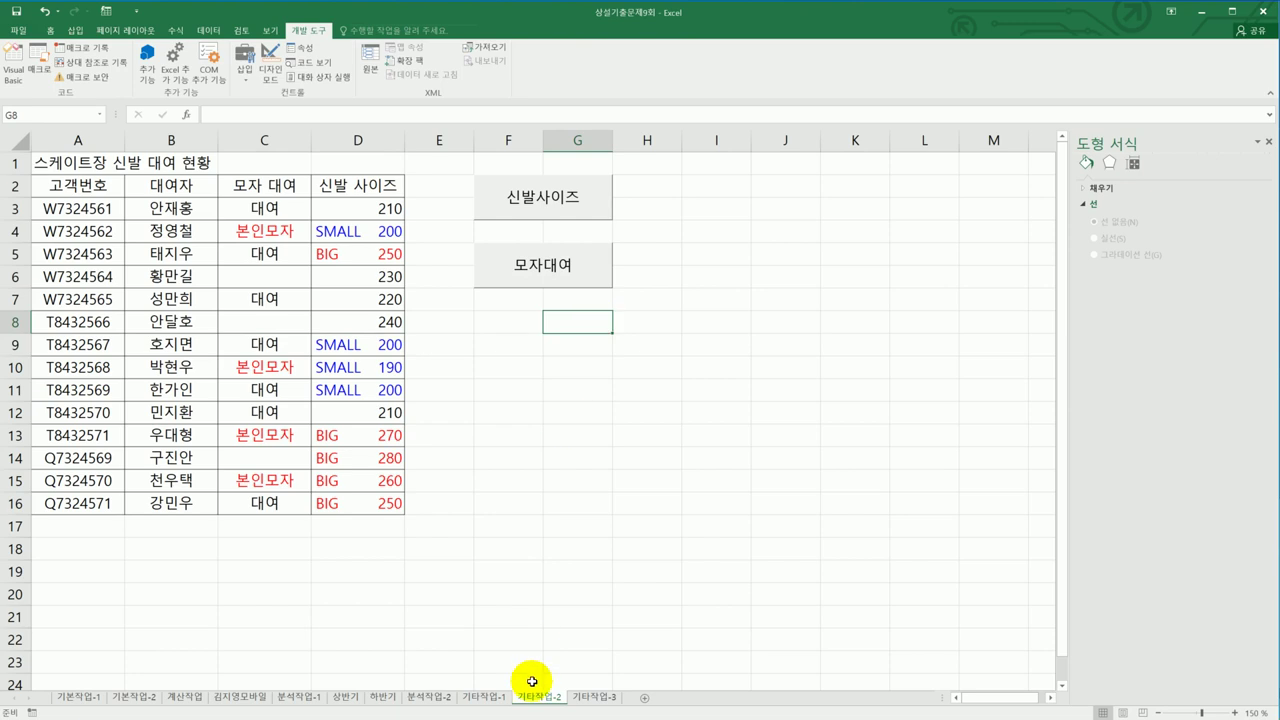
- On sheet 기타작업-3, open the click procedure of the 포인트지급 button in design mode and add the line 포인트지급.Show
left_click(600, 698)
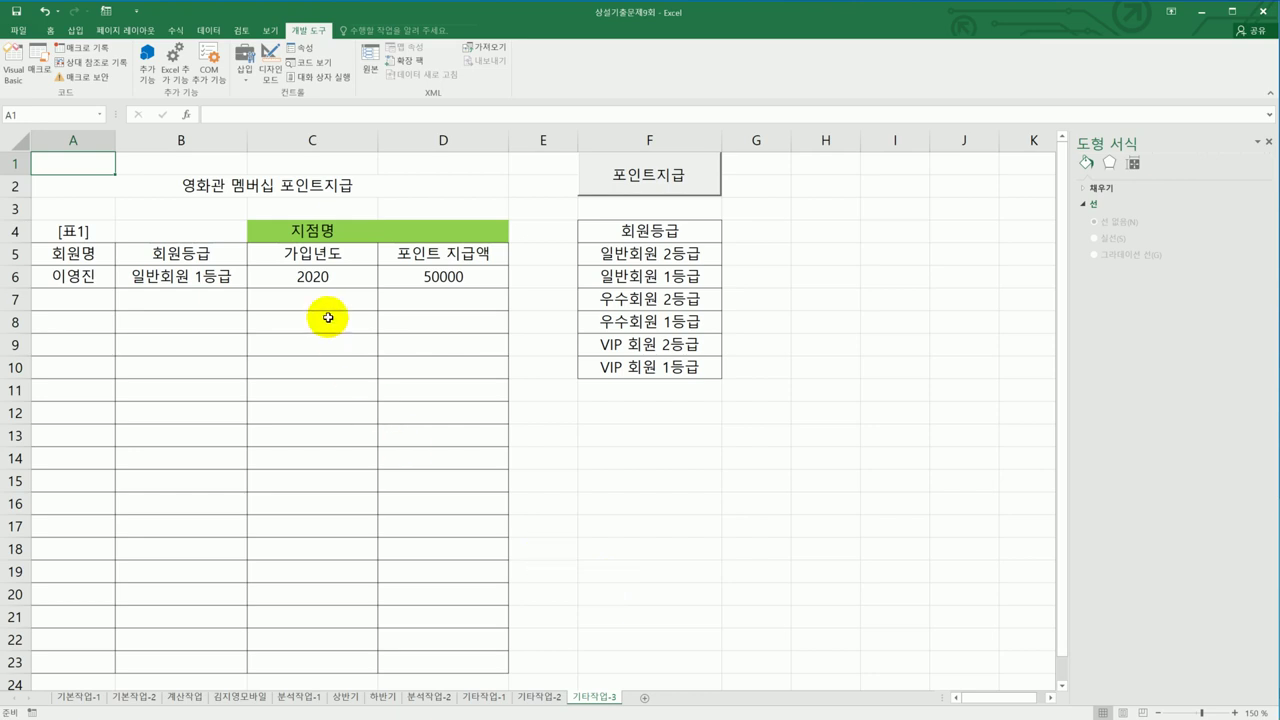
left_click(270, 66)
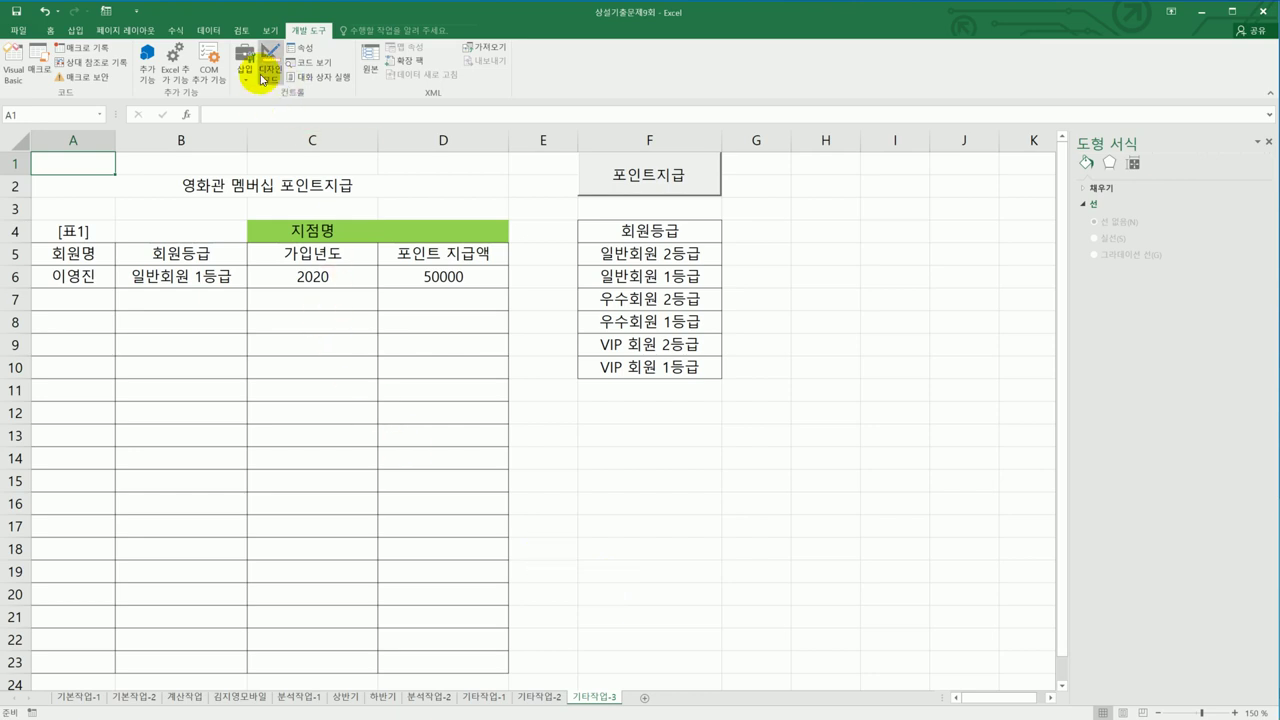
left_click(645, 178)
double_click(645, 178)
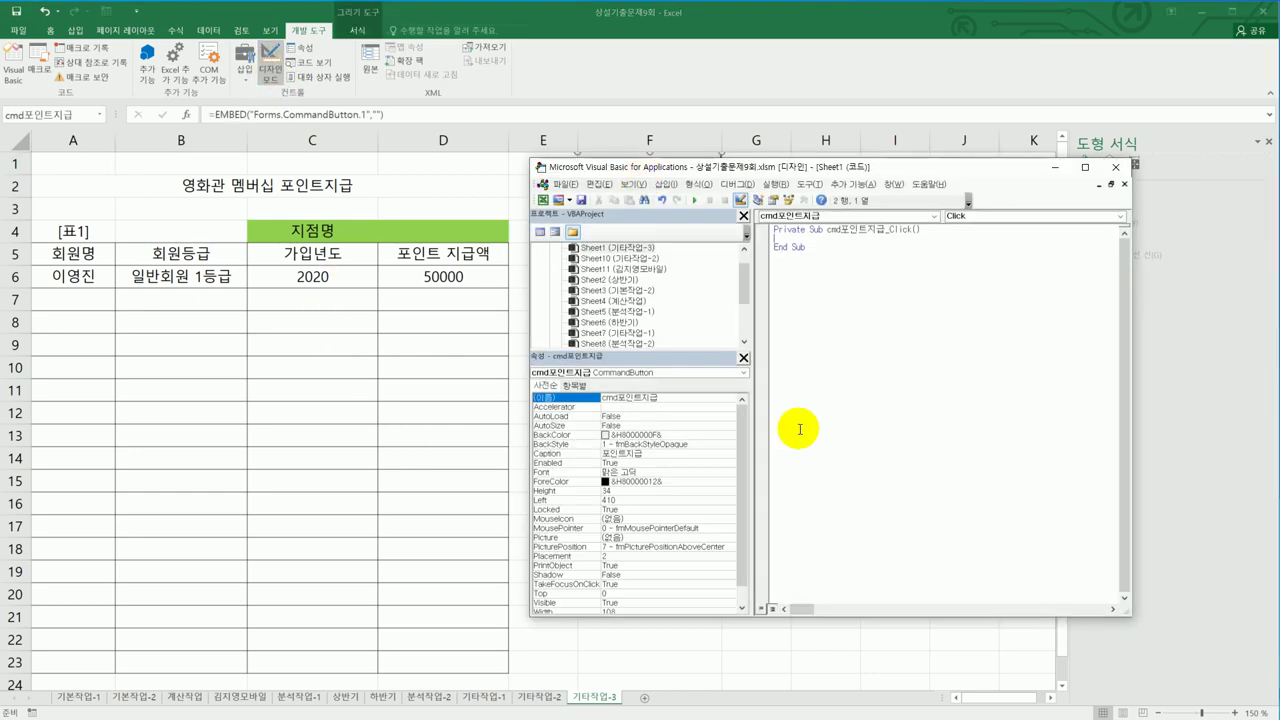
type("포인트지급.Show")
left_click(800, 429)
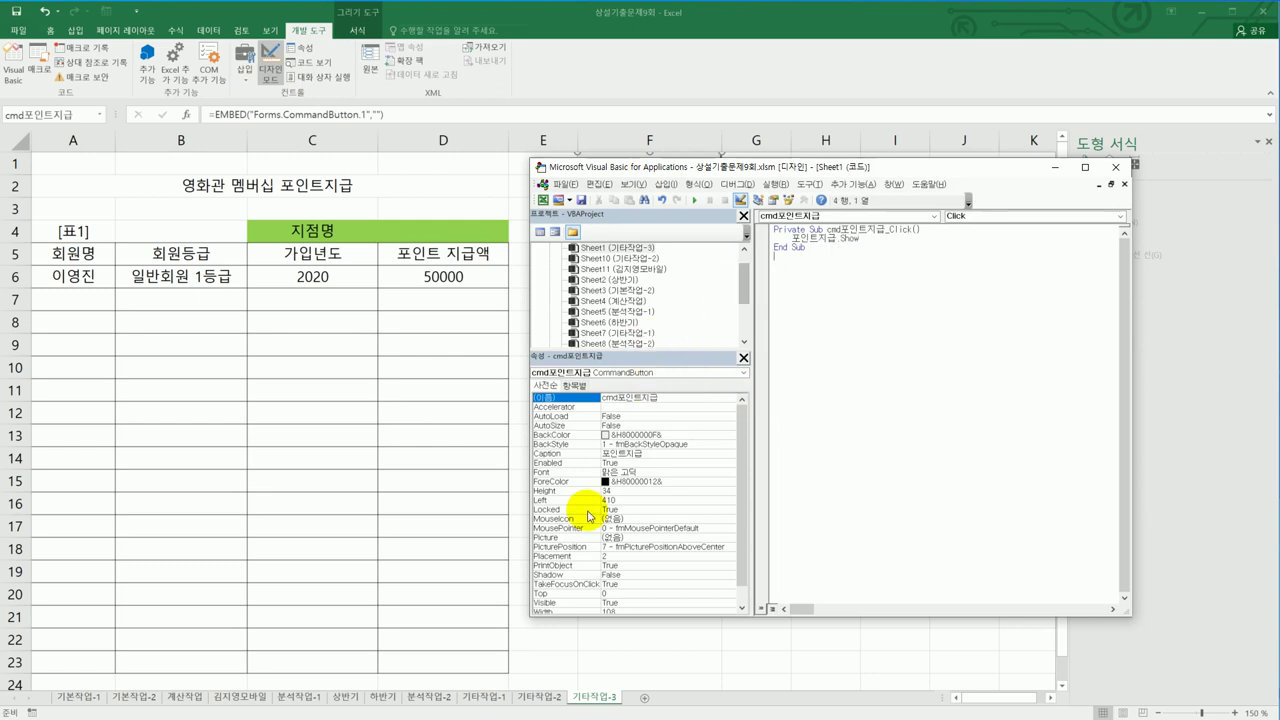
- Enlarge the Visual Basic editor window and open the code of the 포인트지급 form
left_click(530, 613)
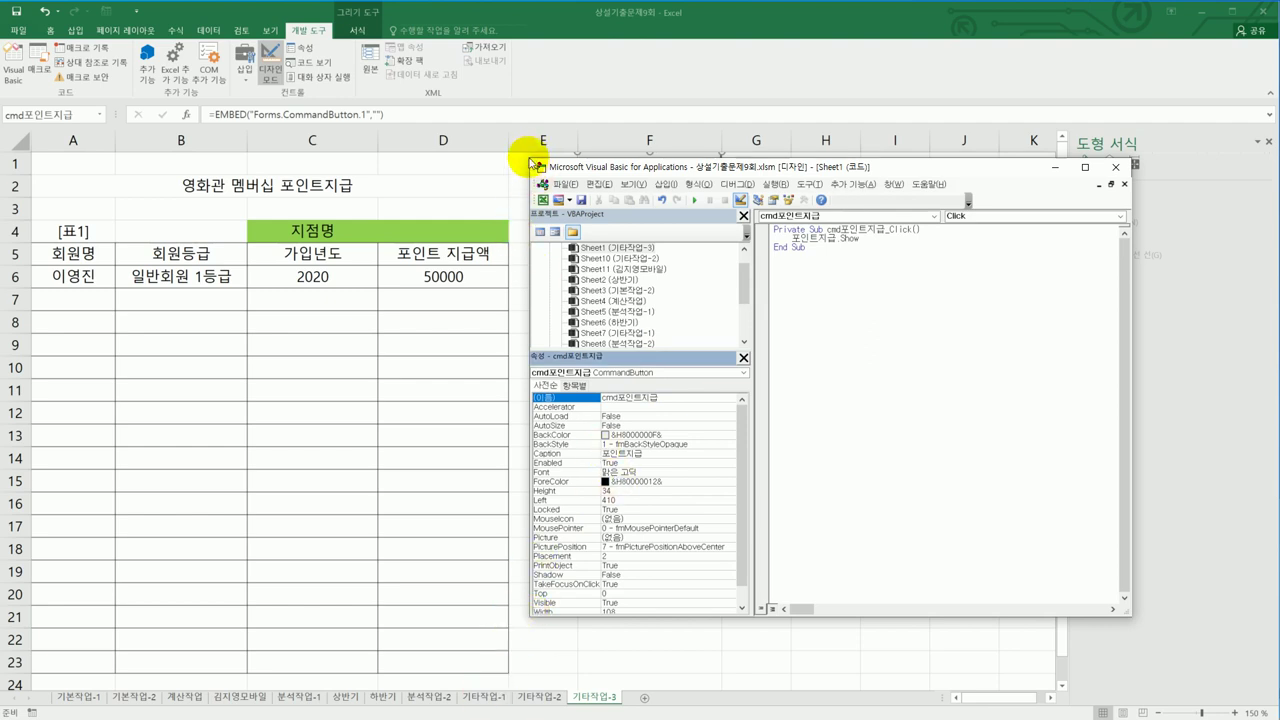
left_click_drag(528, 157, 423, 61)
double_click(458, 275)
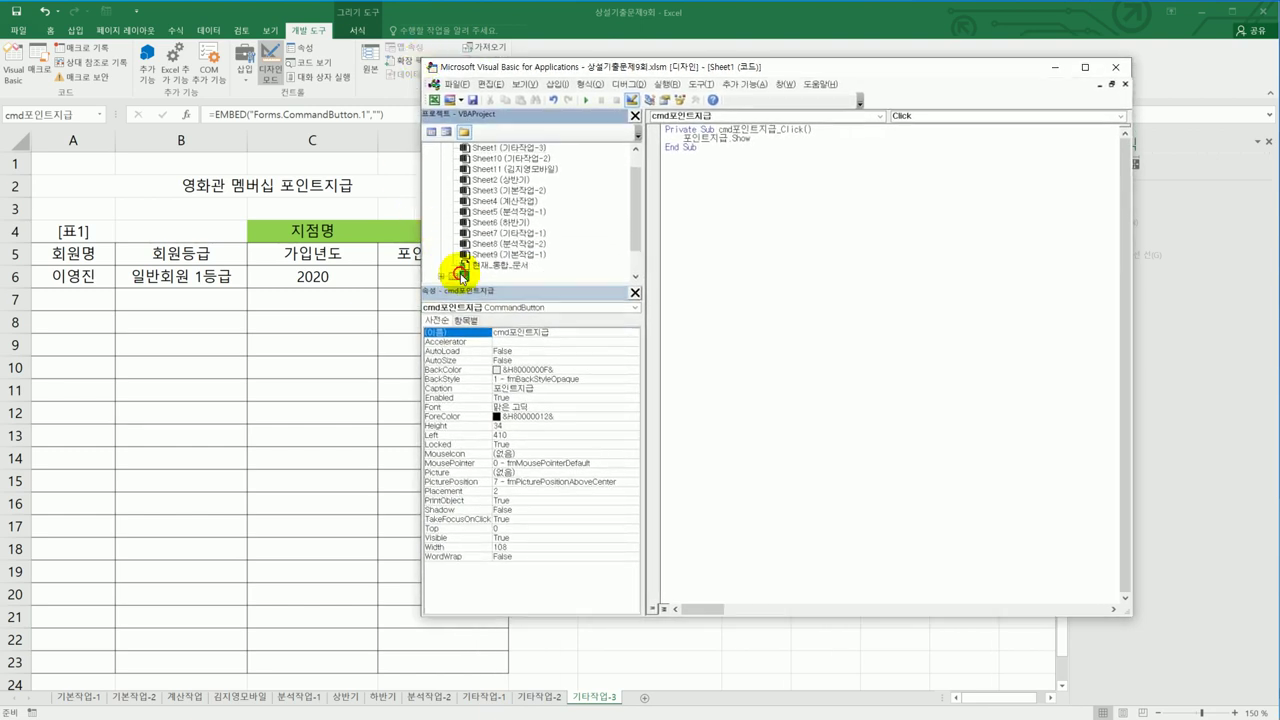
left_click(492, 275)
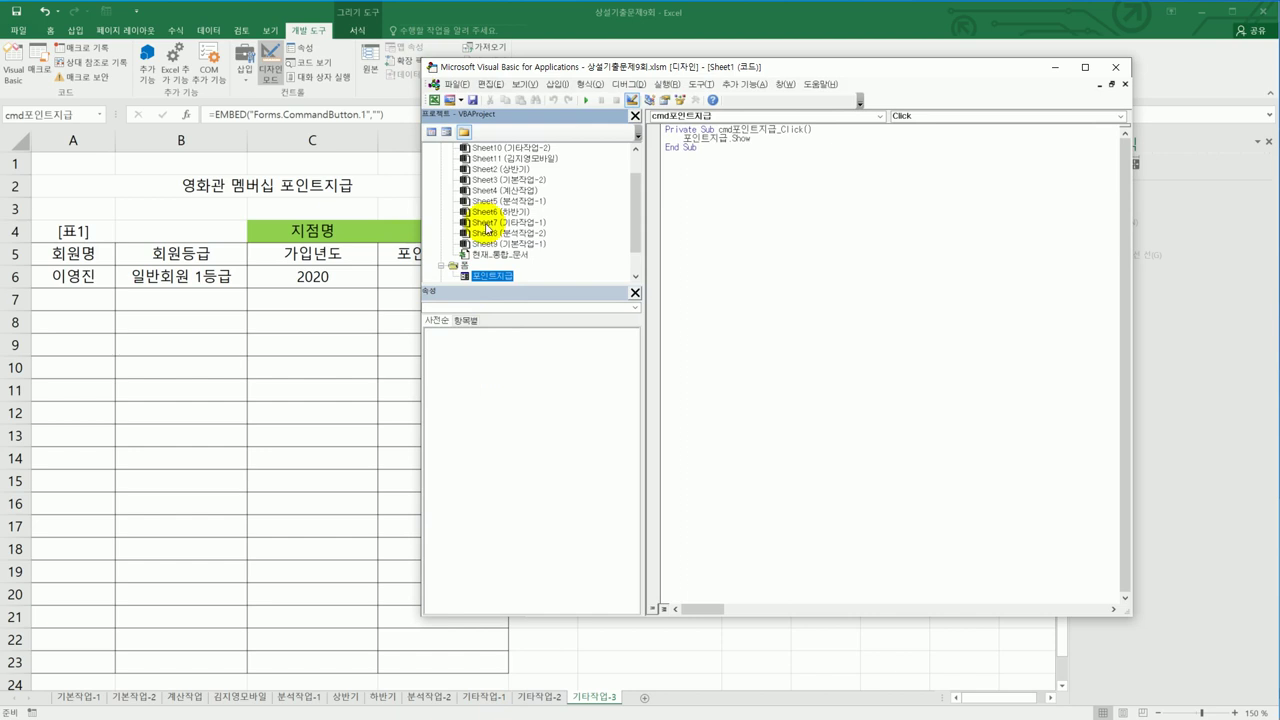
left_click(431, 131)
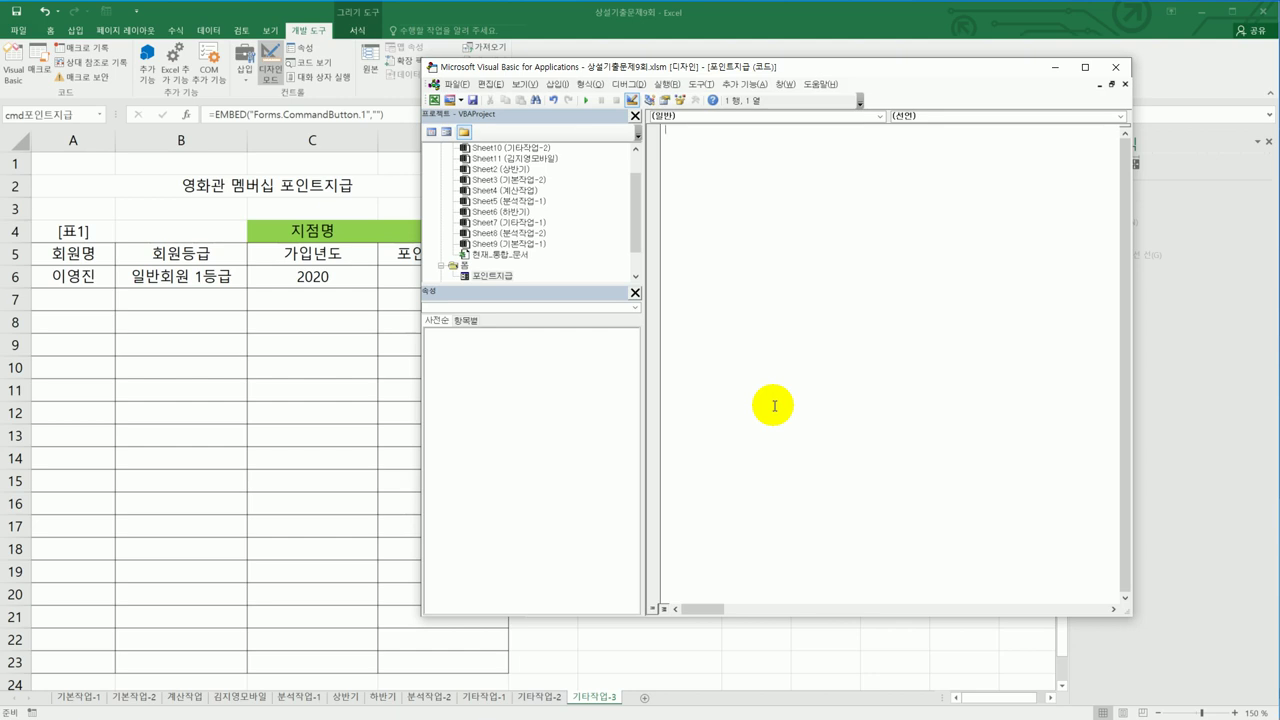
- Create the UserForm_Initialize procedure in the form's code
left_click(742, 118)
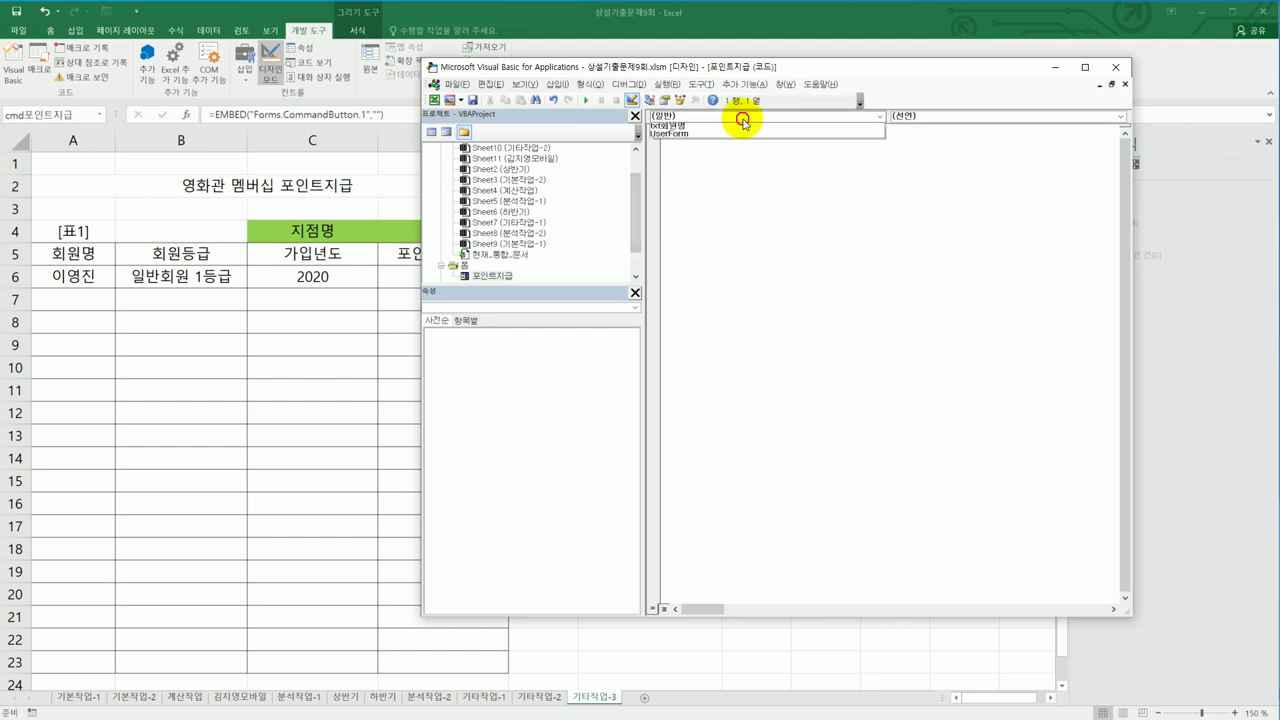
left_click(737, 194)
left_click(943, 117)
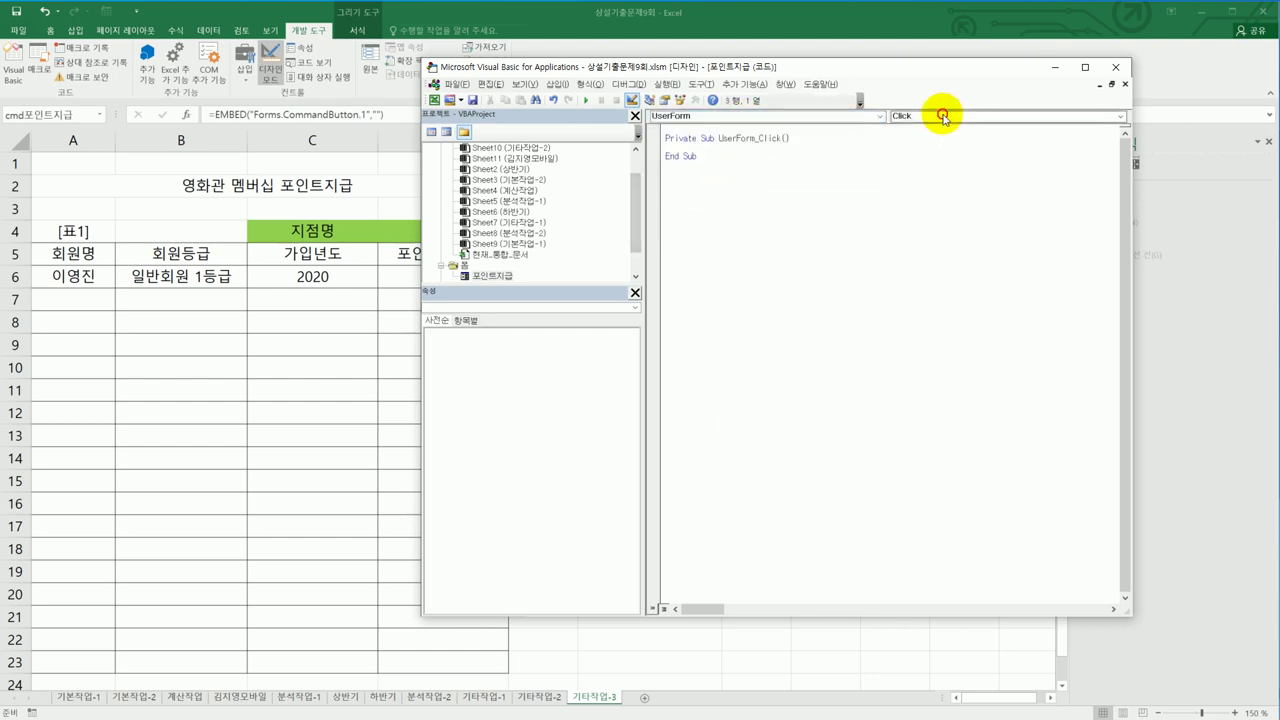
left_click(942, 192)
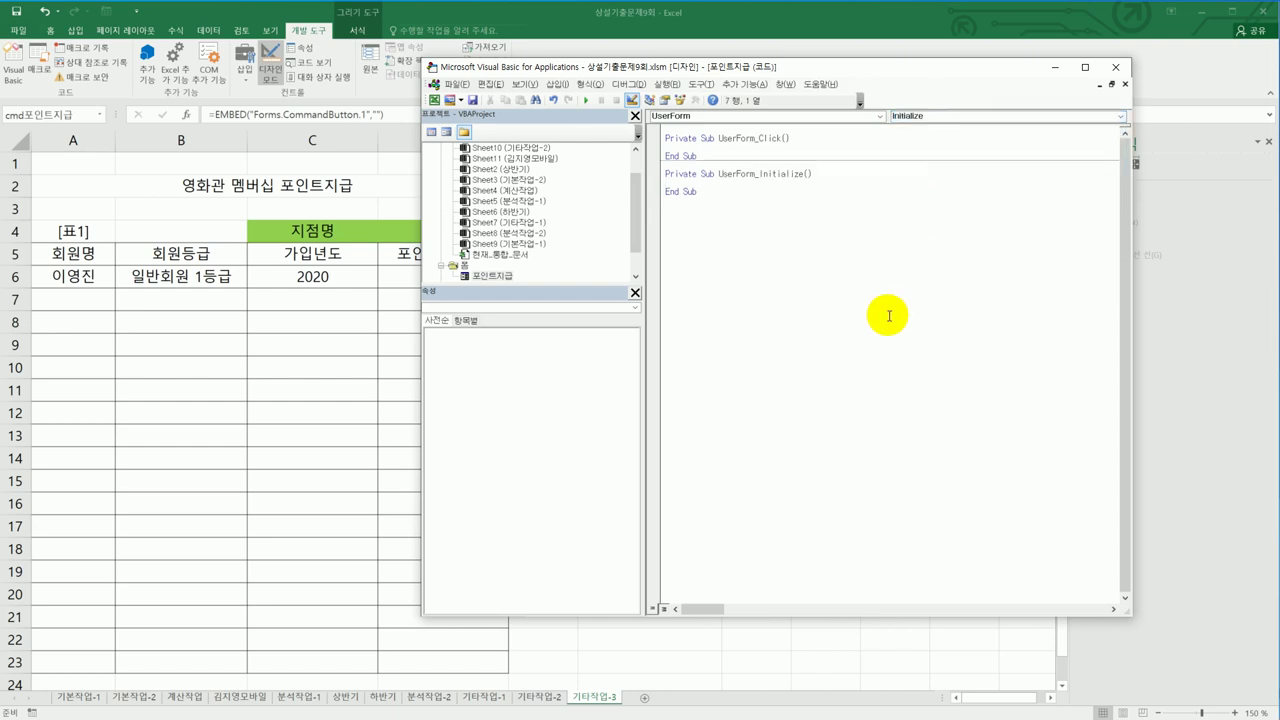
- In UserForm_Initialize, add the line cmb회원등급.RowSource = "F5:F10"
type("cmd")
type("회원")
type("등급 ")
type(".개")
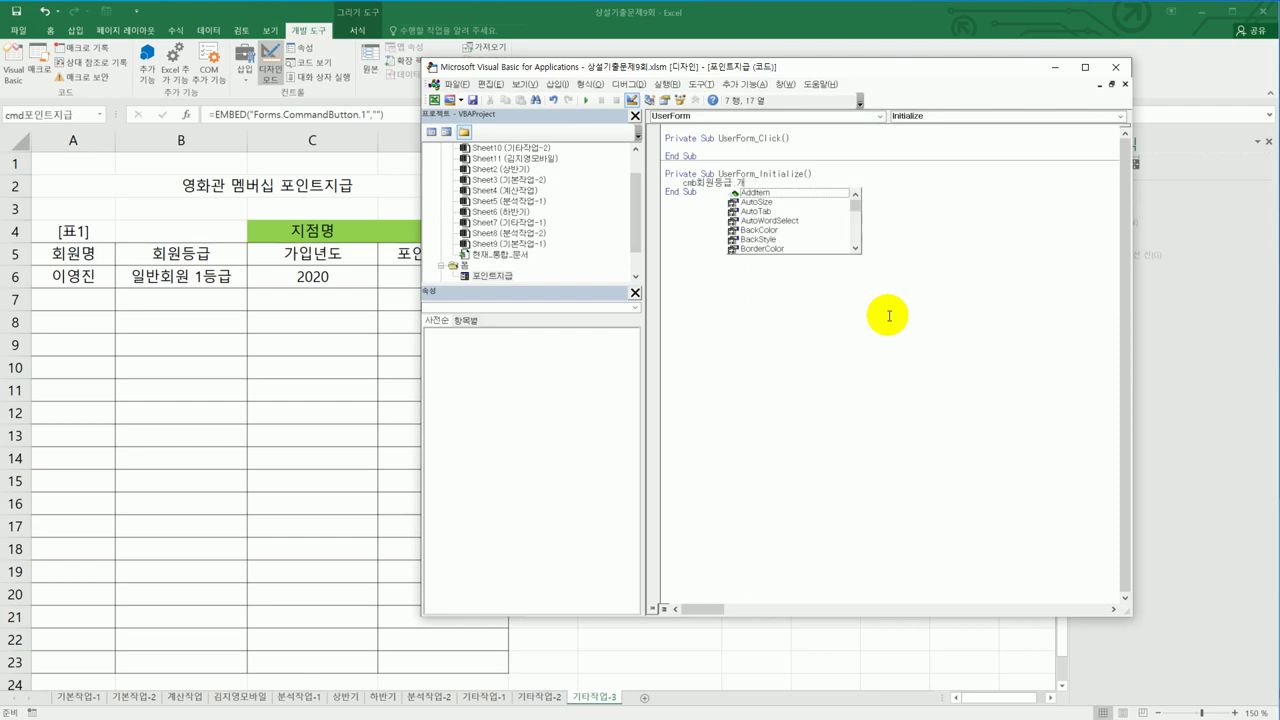
key("BackSpace")
type("ro")
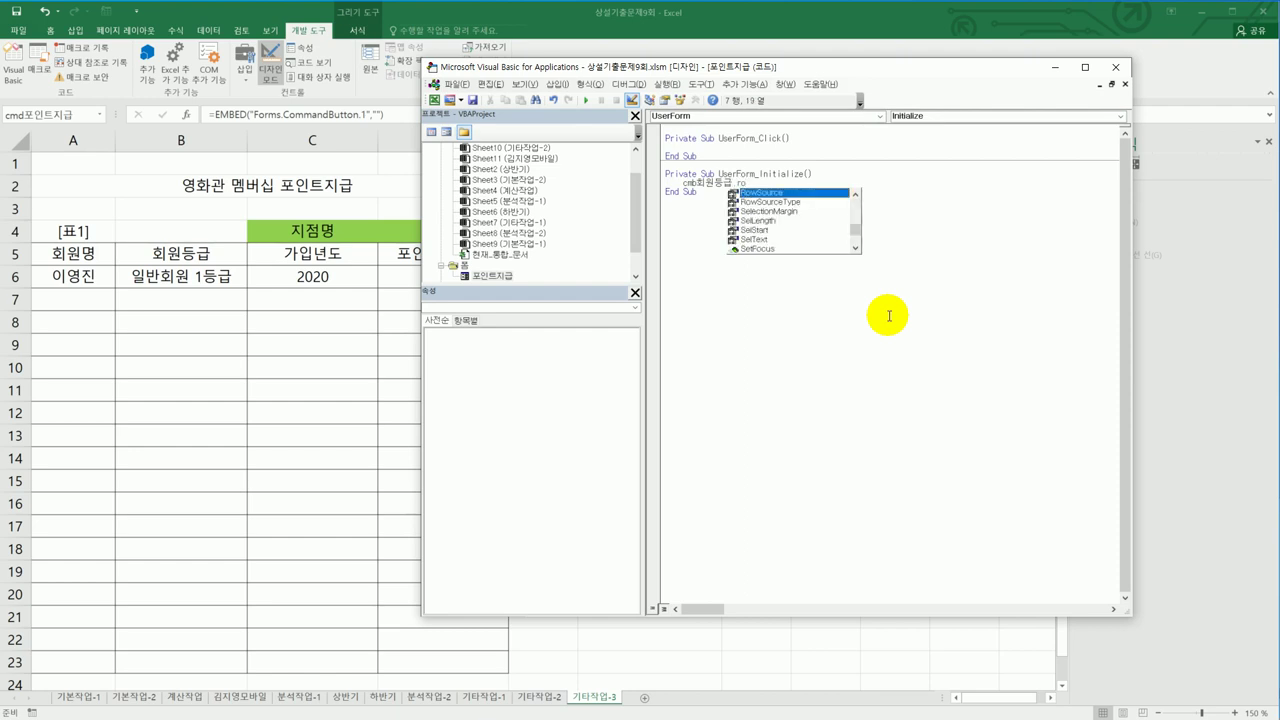
key("Tab")
type("= ")
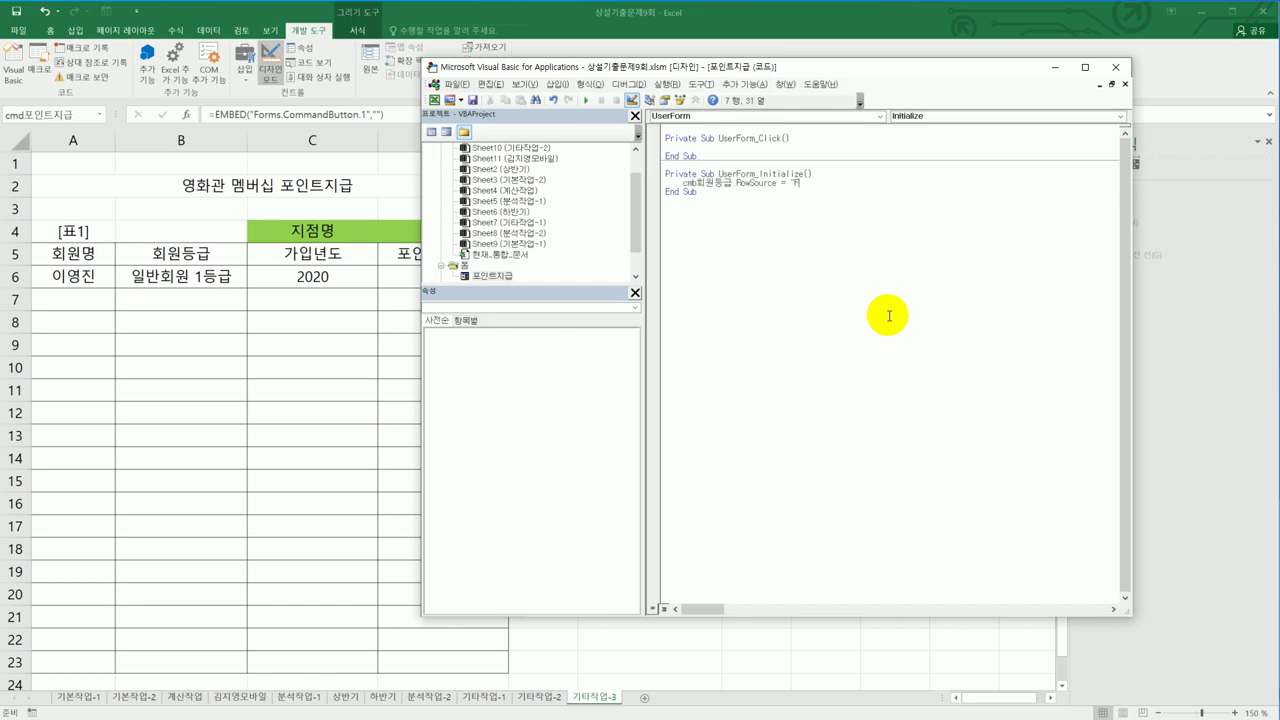
type("\"F5:F1")
key("Return")
- Create the cmd닫기_Click procedure and add the line Unload Me
left_click(800, 118)
left_click(795, 142)
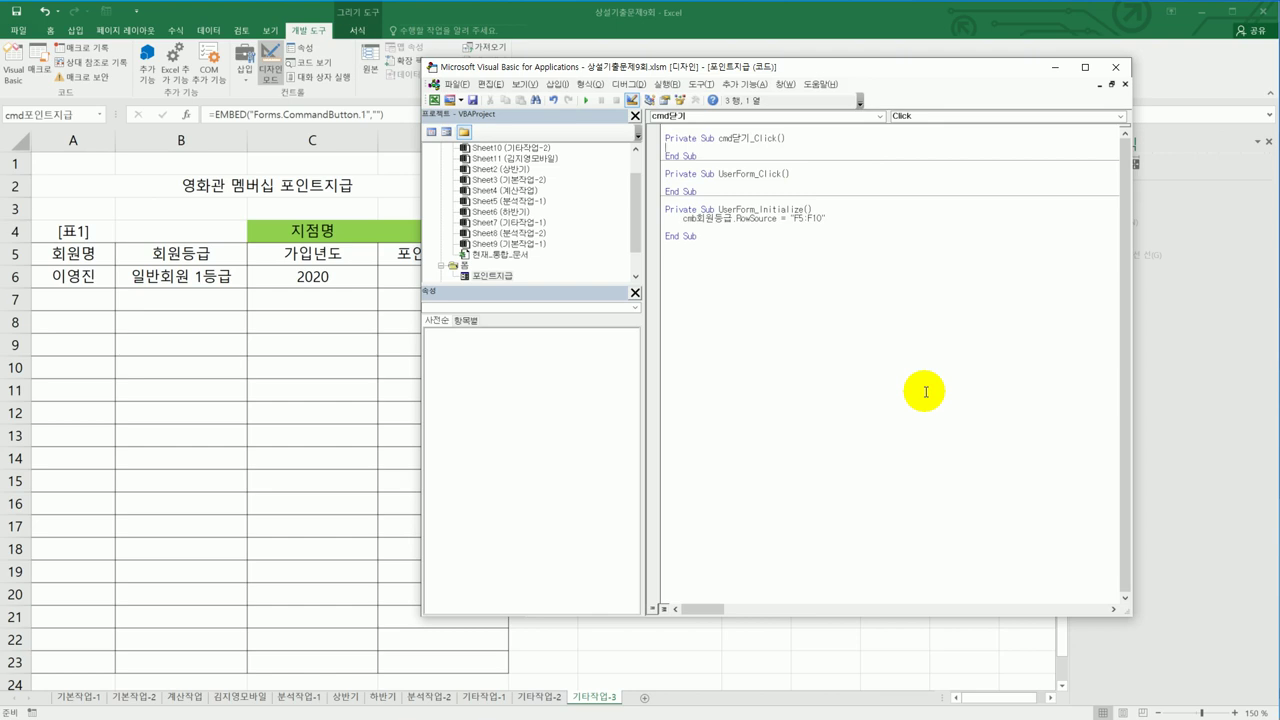
key("Return")
type("unload Me")
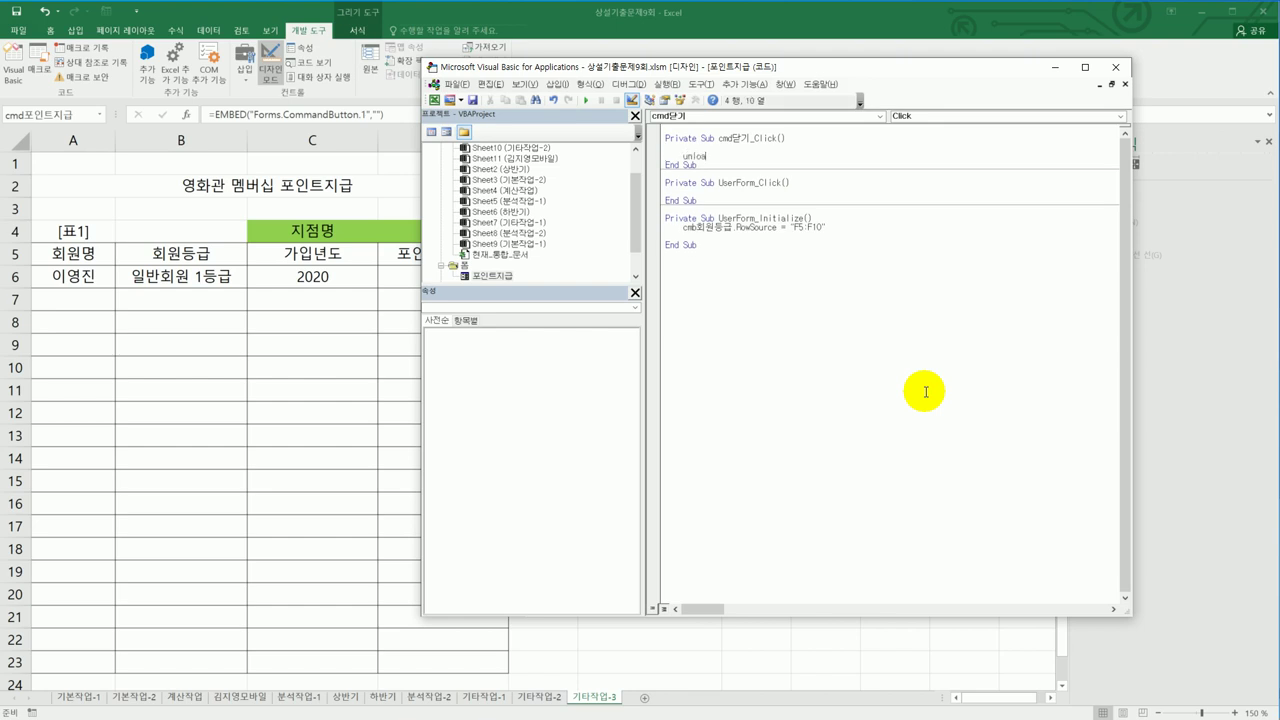
key("Return")
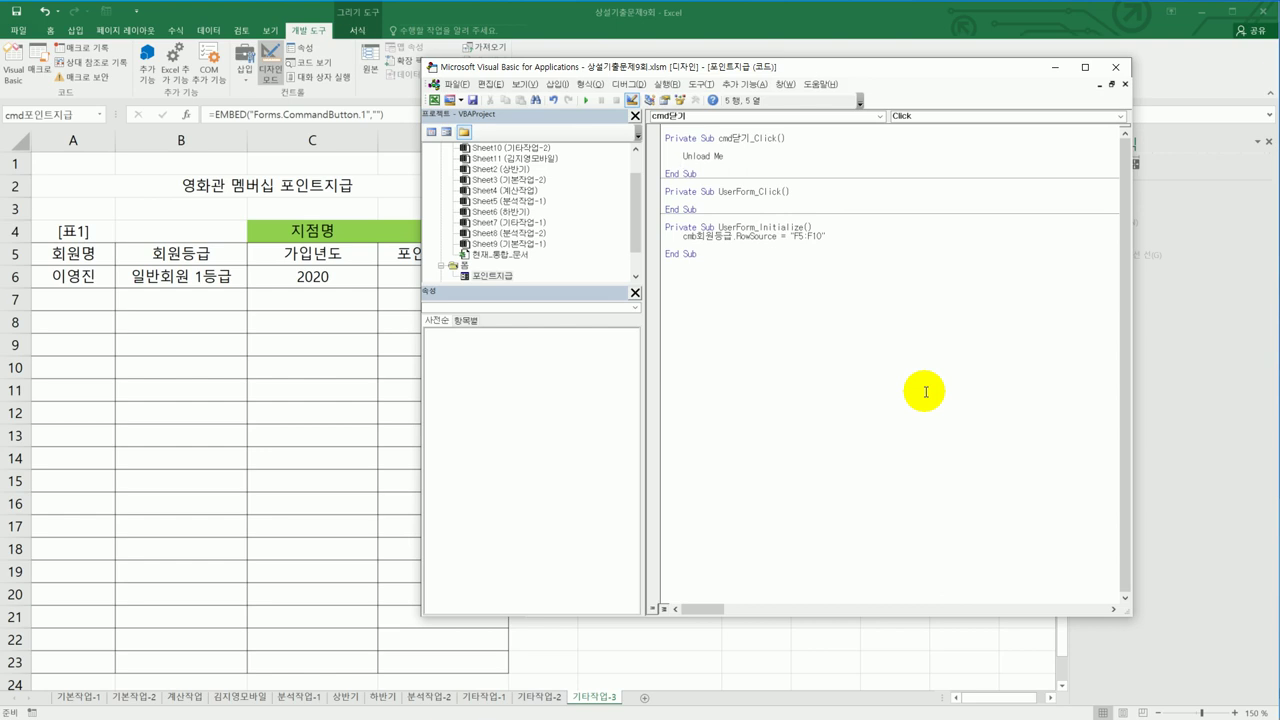
- Below Unload Me in cmd닫기_Click, add the line [D4] = "코엑스점"
type("ㅇ")
key("Hangul")
type("4] =")
type("\"")
type("ㅎ")
type("코엑스점")
key("Return")
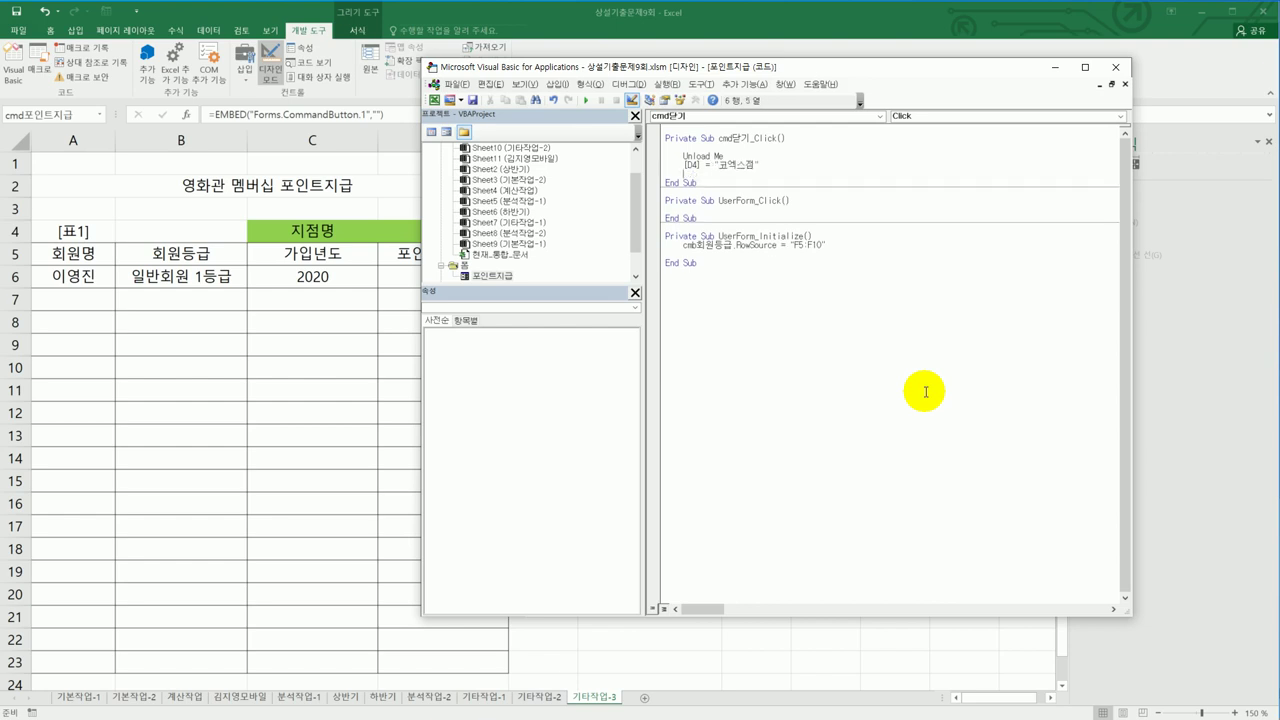
- Add the line [D4].Font.Name = "굴림체" to the cmd닫기_Click procedure
type("[")
type("D")
type("4].레")
key("BackSpace")
key("BackSpace")
type(".font.")
type("nam")
type("e ")
type("= \"")
type("굴ㄹ")
type("림체\"")
key("Return")
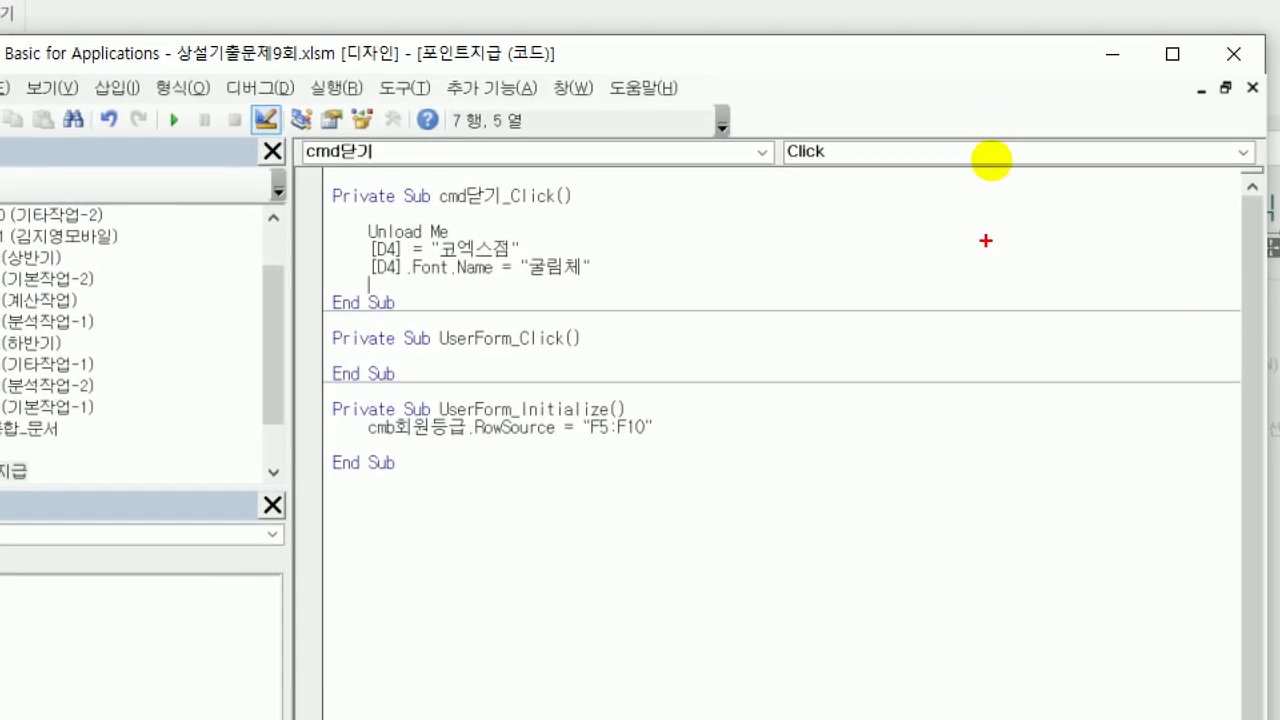
left_click_drag(368, 434, 466, 446)
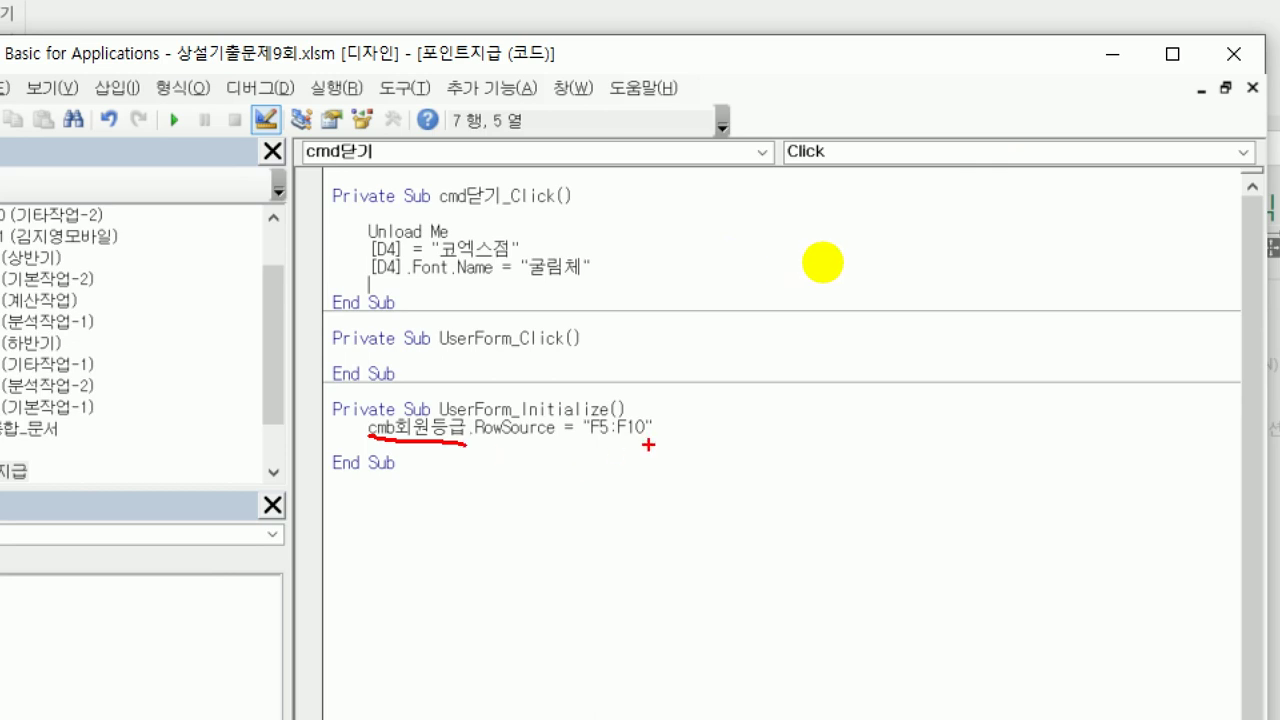
mouse_move(588, 436)
left_mouse_down()
mouse_move(634, 437)
mouse_move(560, 487)
mouse_move(528, 476)
mouse_move(566, 452)
left_mouse_up()
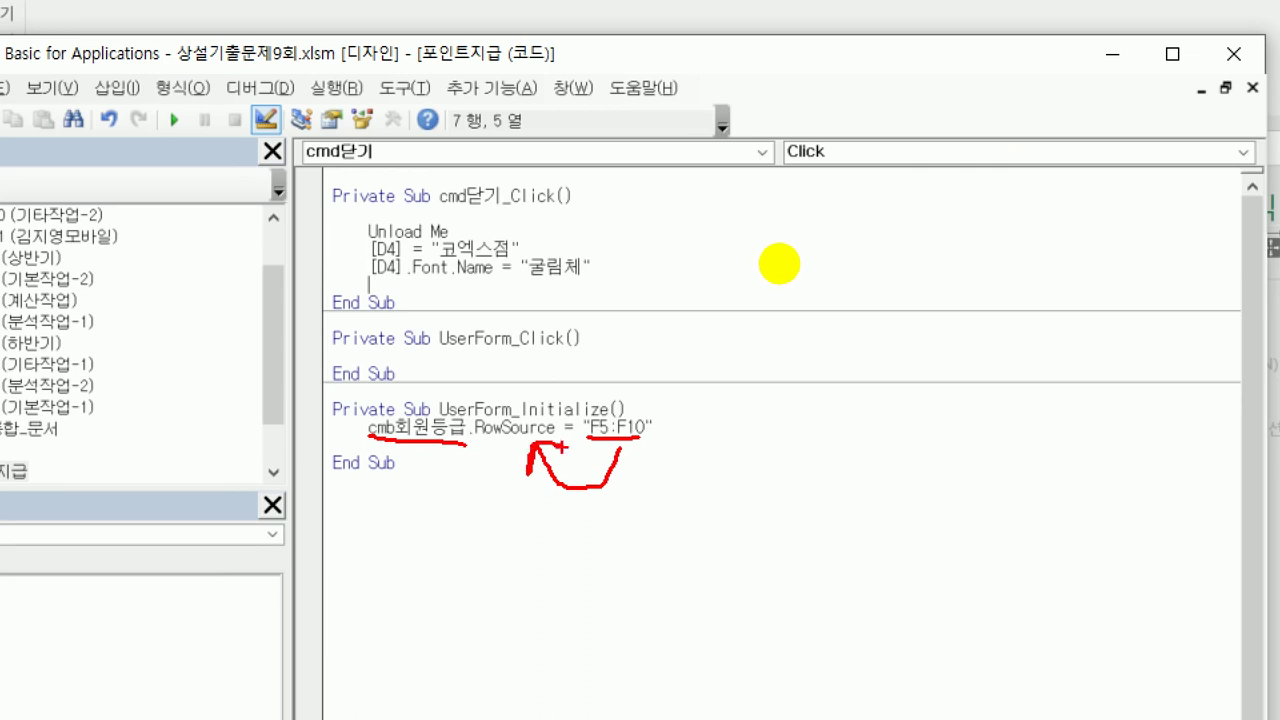
left_click_drag(613, 193, 620, 302)
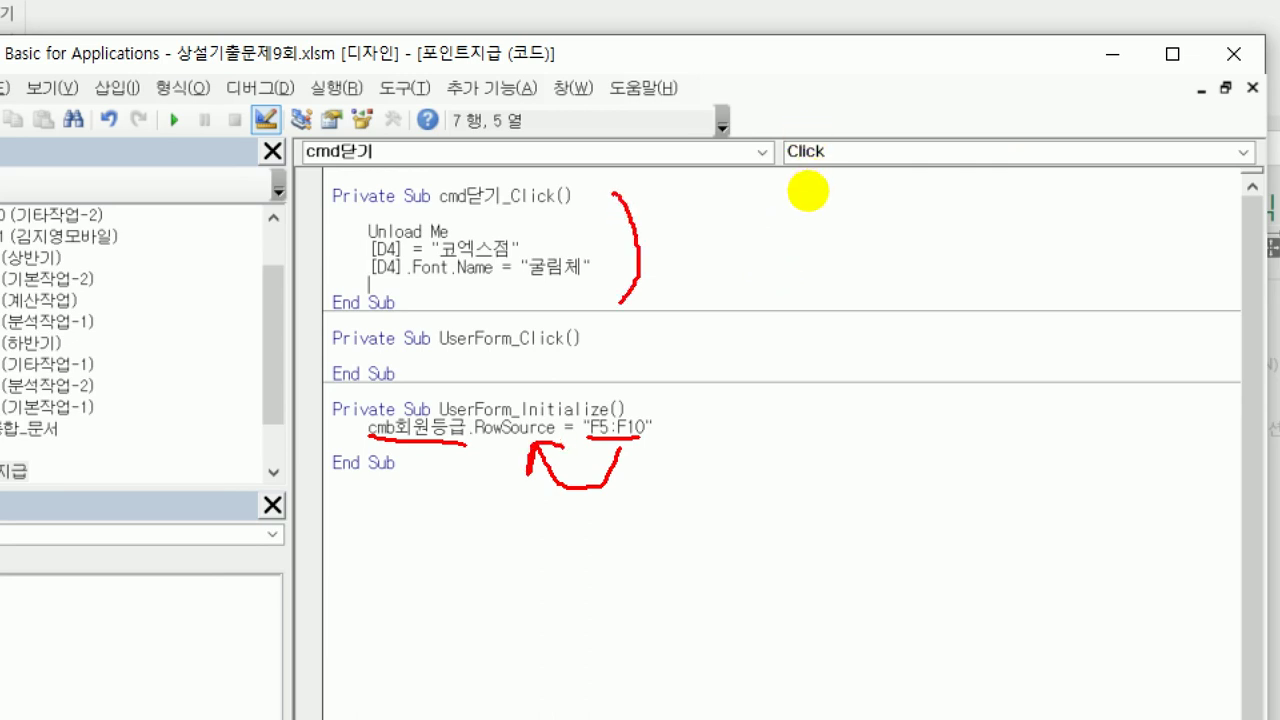
mouse_move(540, 208)
left_mouse_down()
mouse_move(440, 209)
mouse_move(518, 206)
left_mouse_up()
left_click_drag(337, 212, 365, 190)
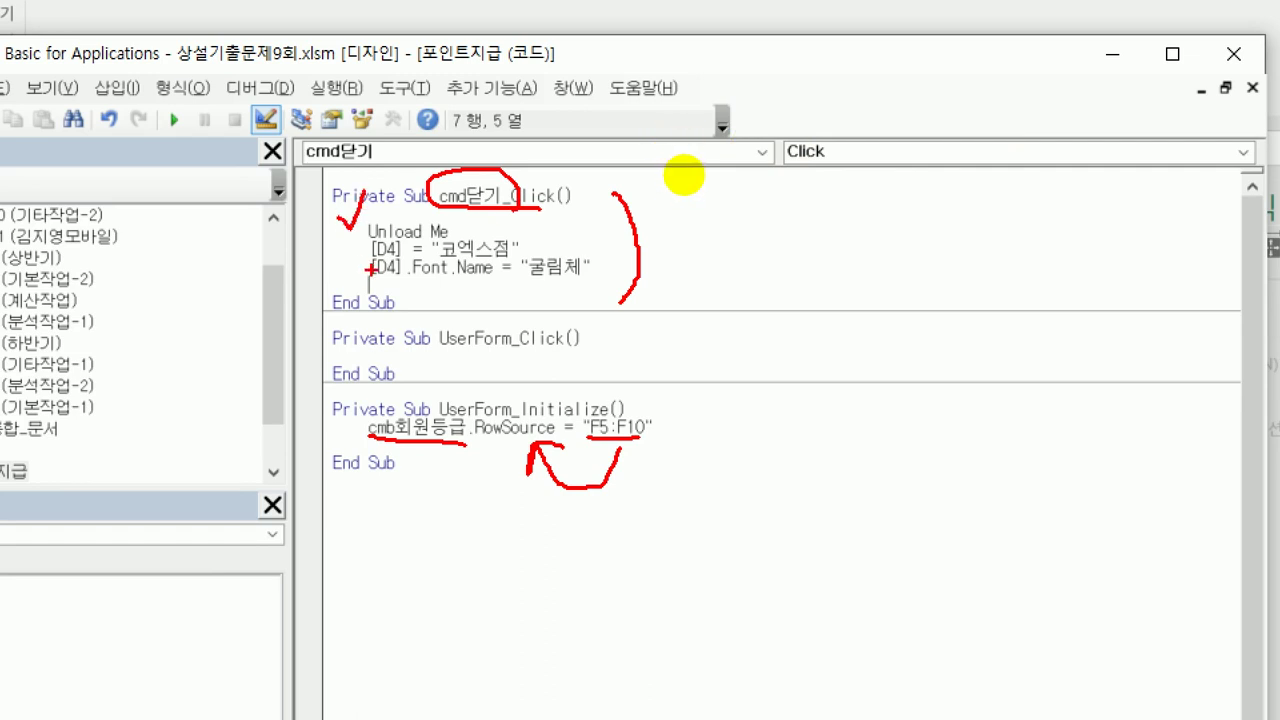
left_click_drag(370, 256, 527, 248)
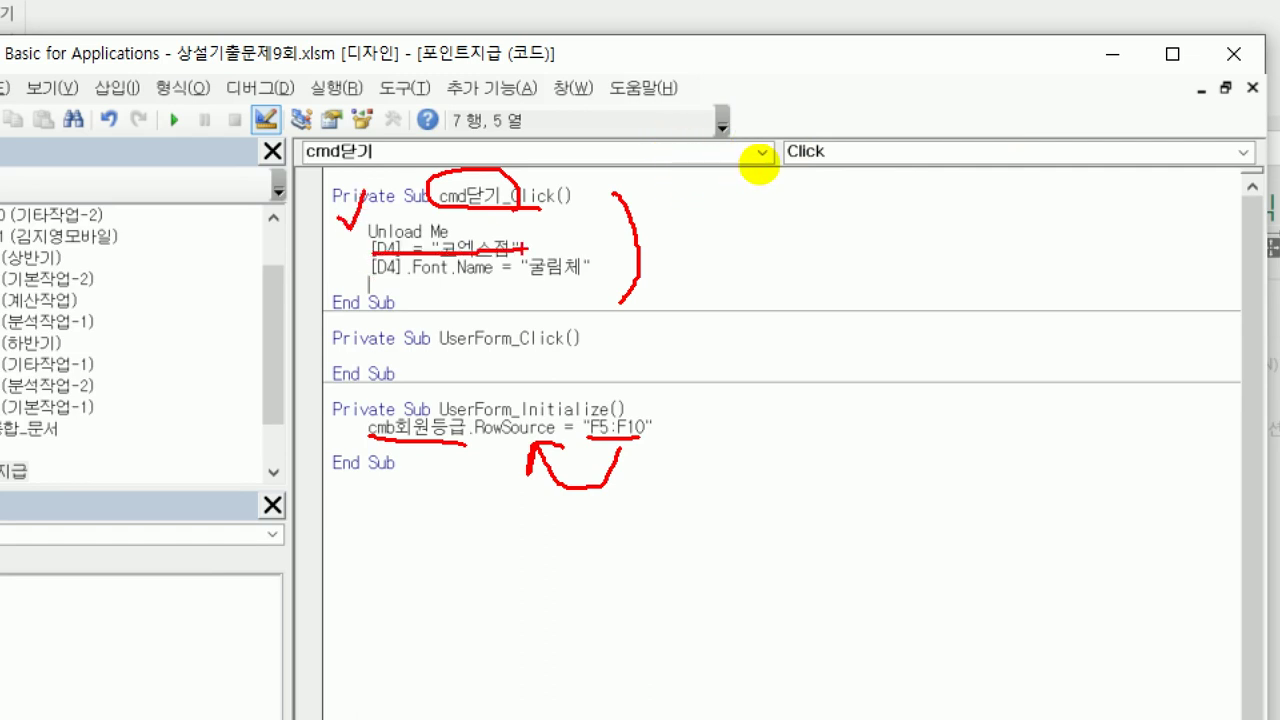
left_click_drag(365, 281, 618, 281)
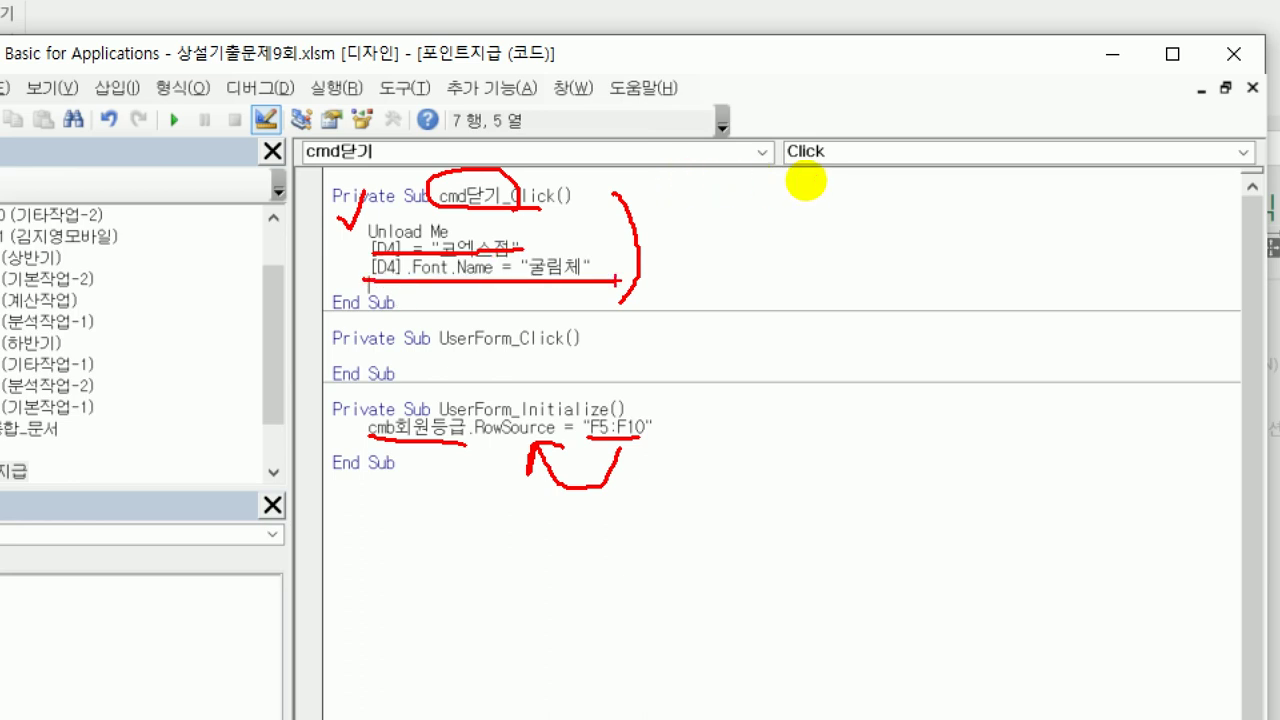
key("Escape")
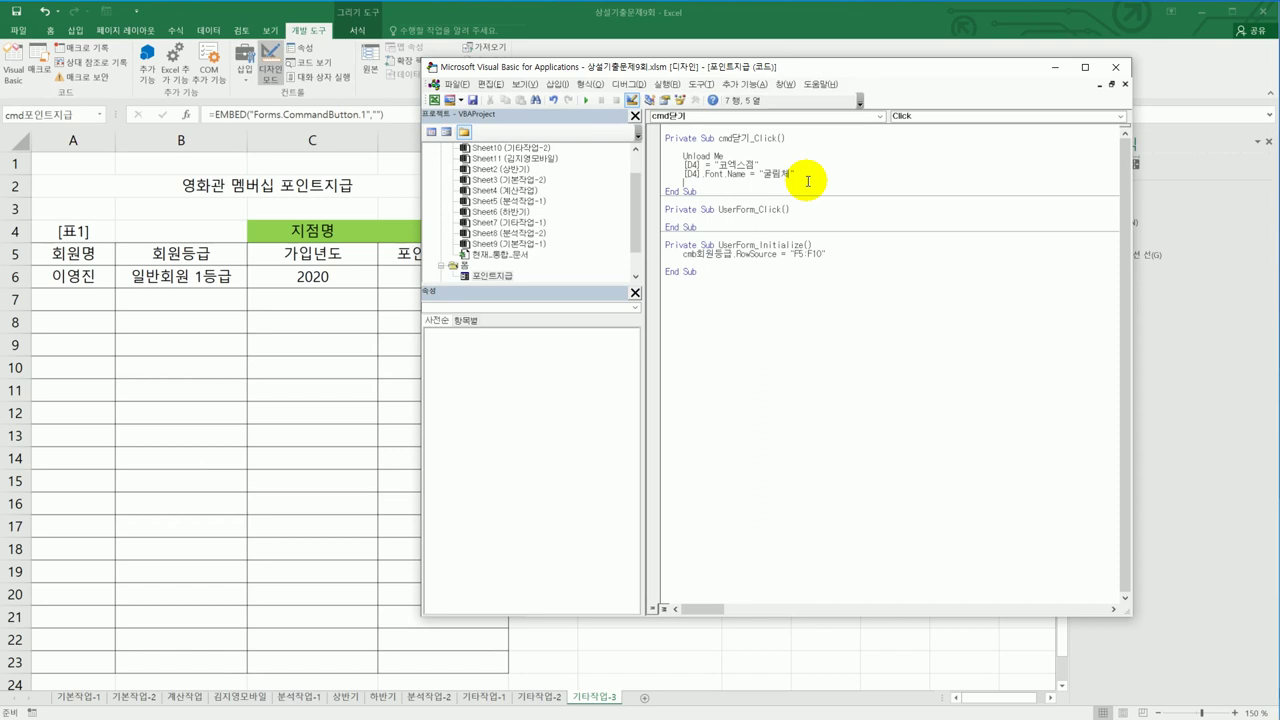
- Open the 포인트지급 form's design, check its input controls' names, and create the 입력 button's cmd입력_Click procedure
left_click(770, 116)
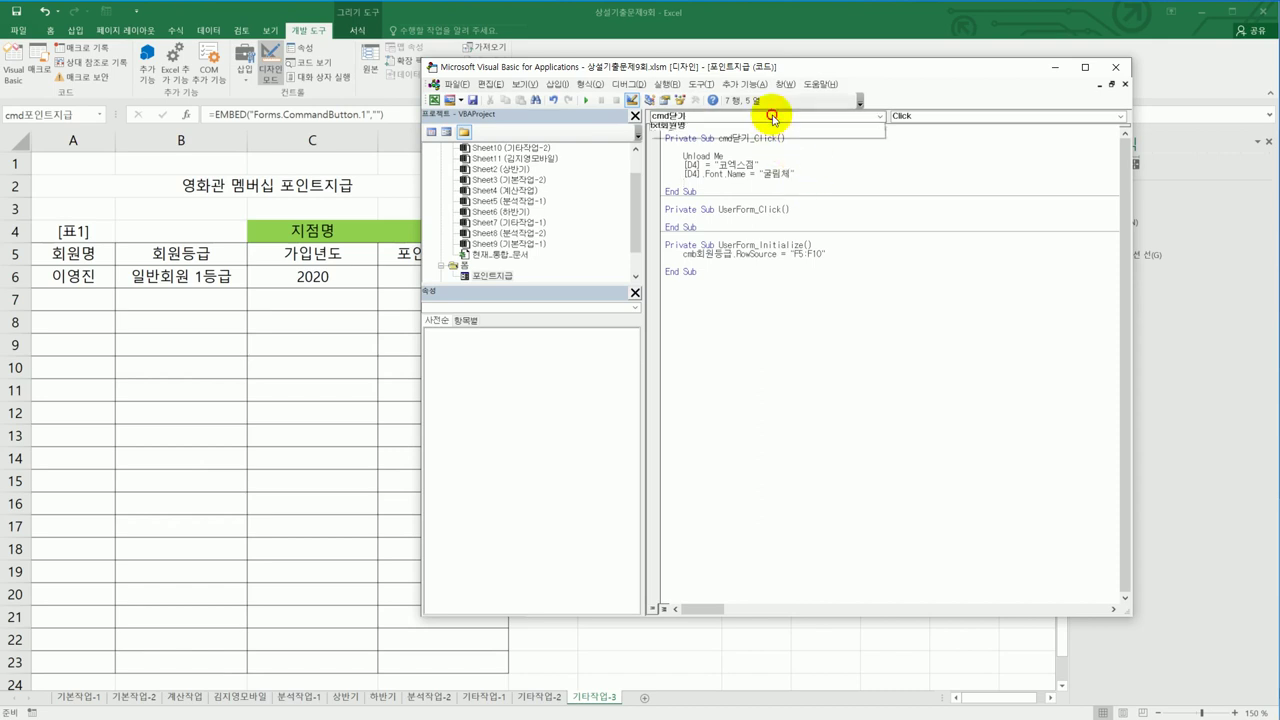
left_click(487, 275)
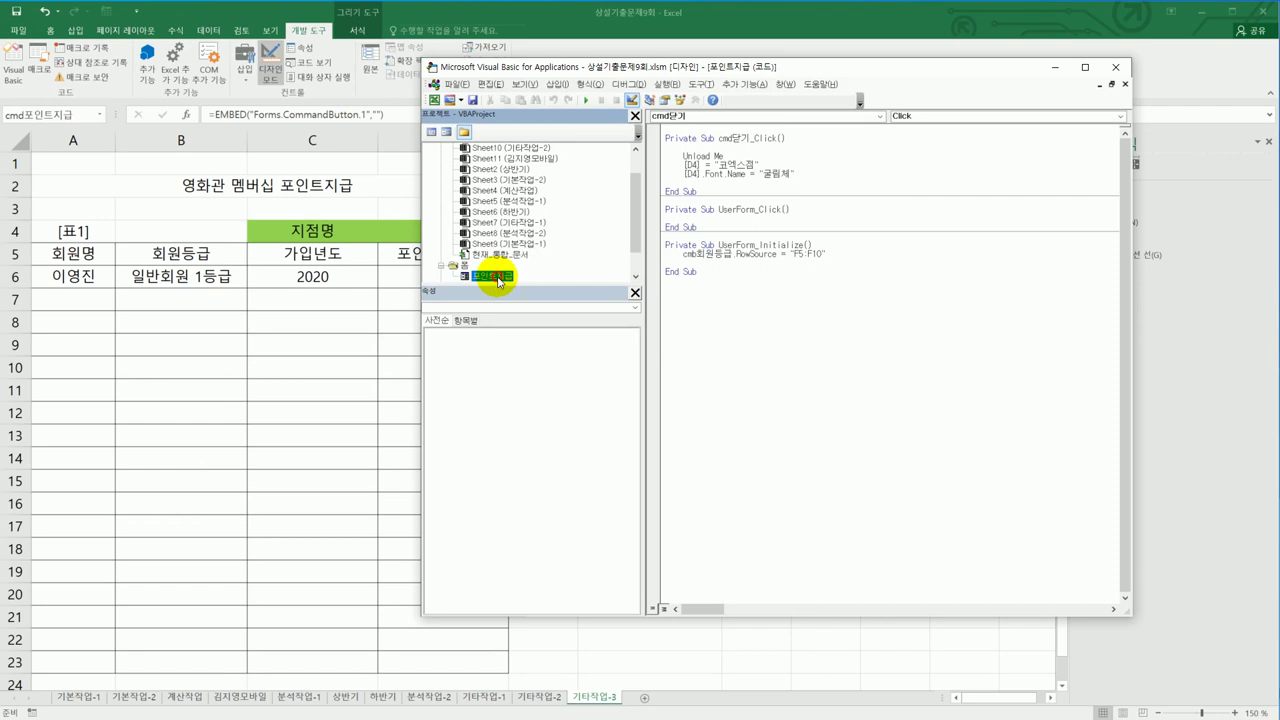
double_click(489, 275)
left_click(745, 152)
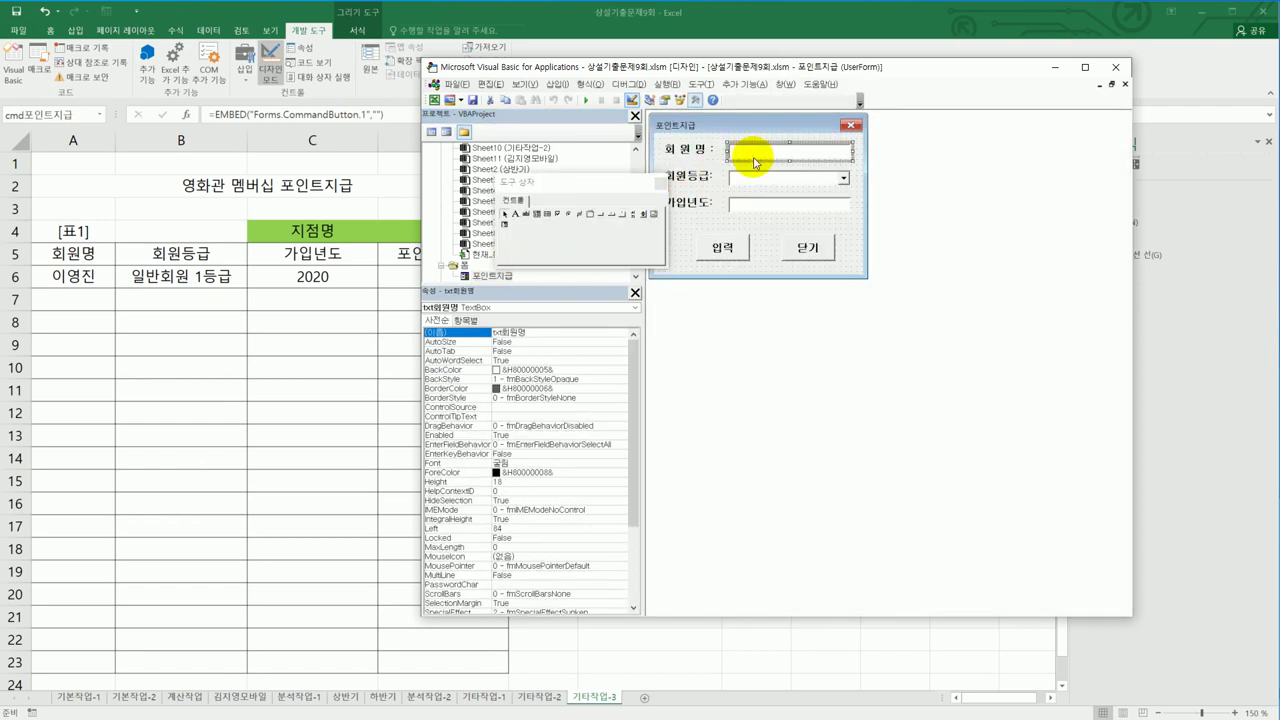
left_click(749, 183)
left_click(742, 203)
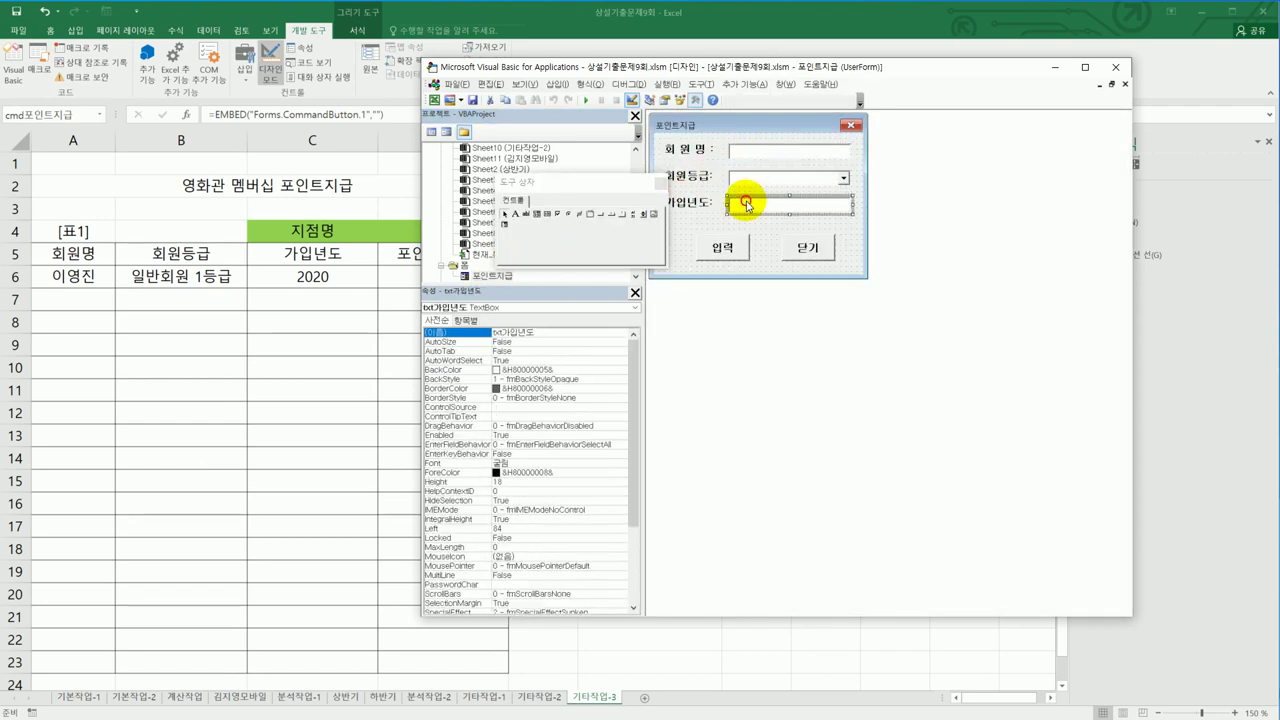
left_click(721, 250)
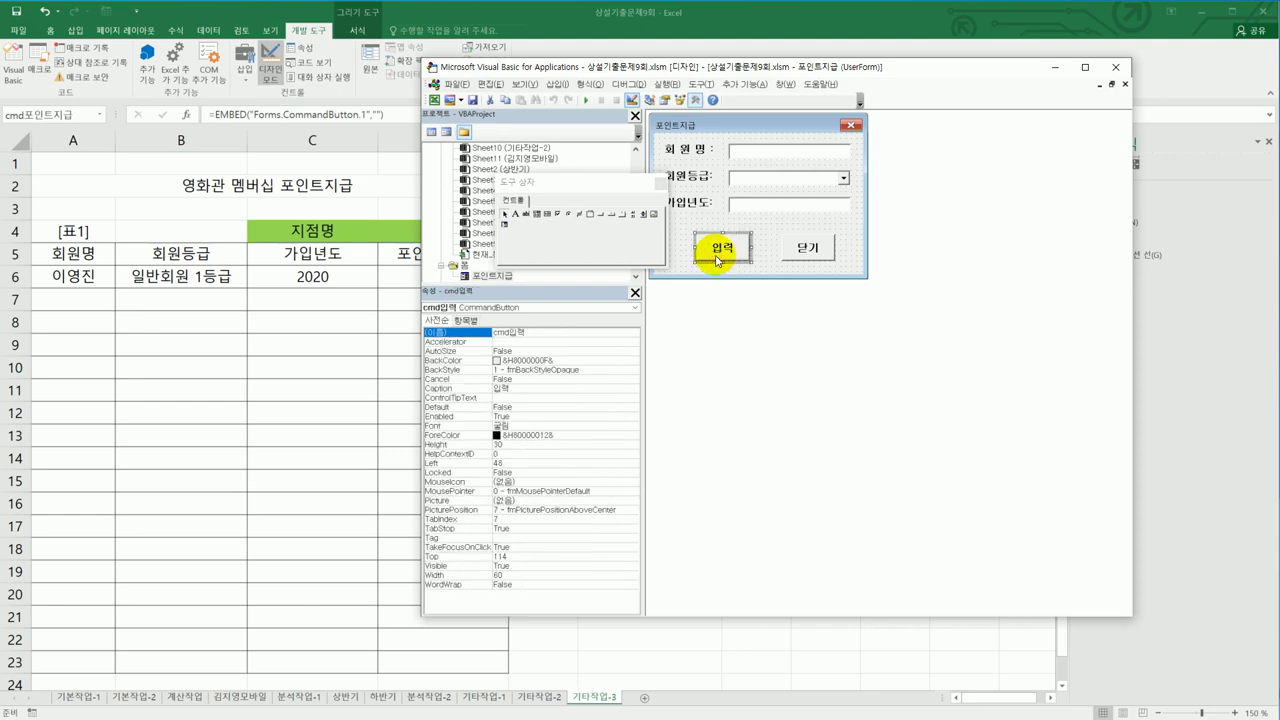
double_click(723, 250)
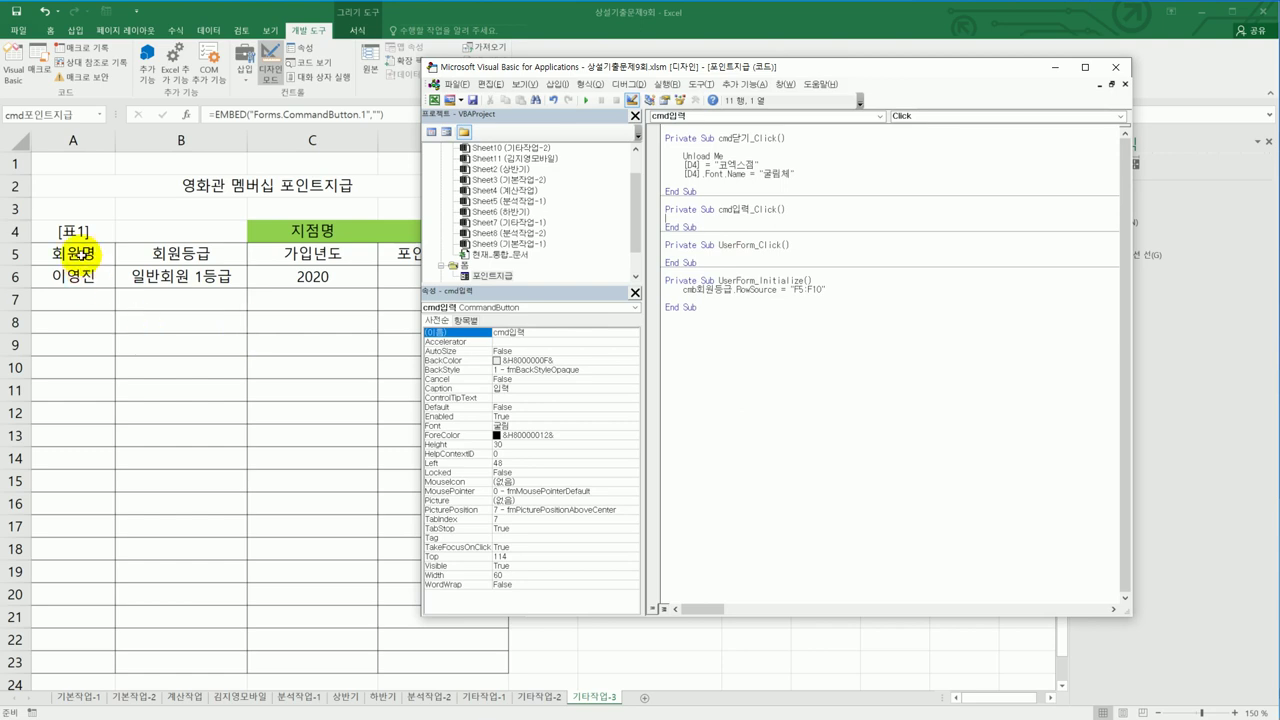
- Check the sheet's table layout and add the line i = Range("A5").CurrentRegion.Rows.Count + 4 to cmd입력_Click
left_click_drag(580, 68, 528, 405)
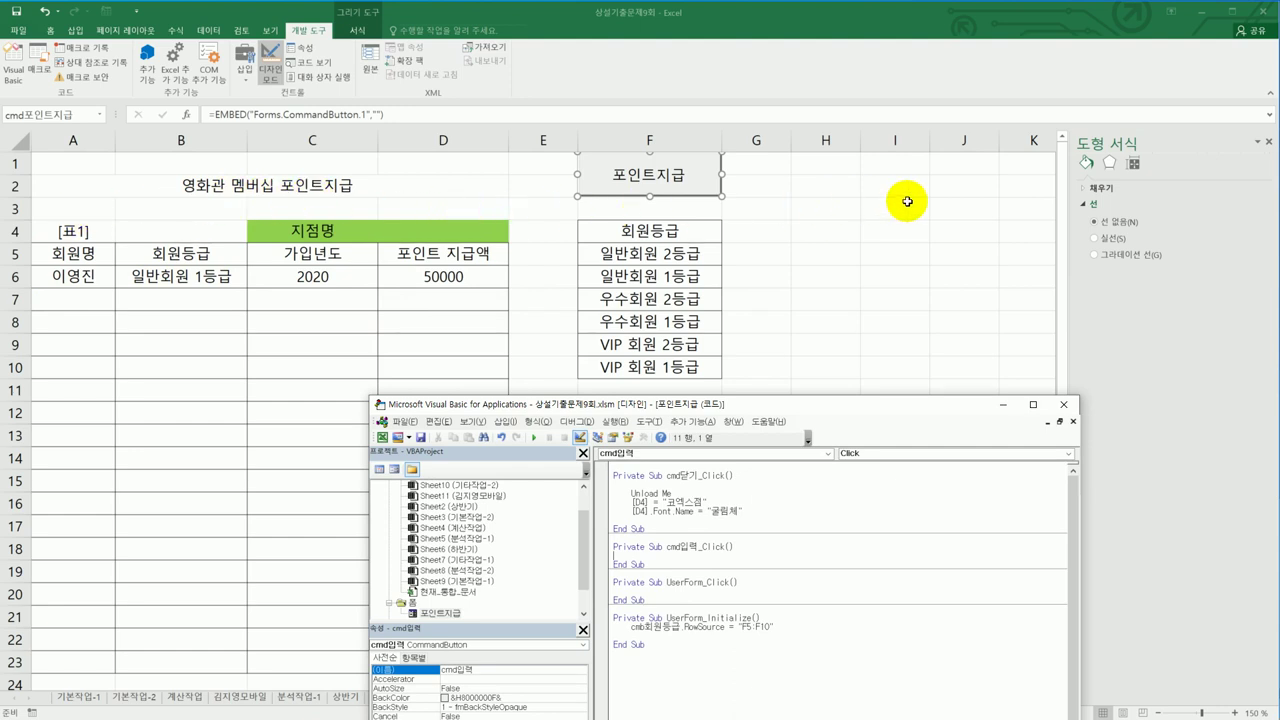
left_click_drag(780, 404, 813, 94)
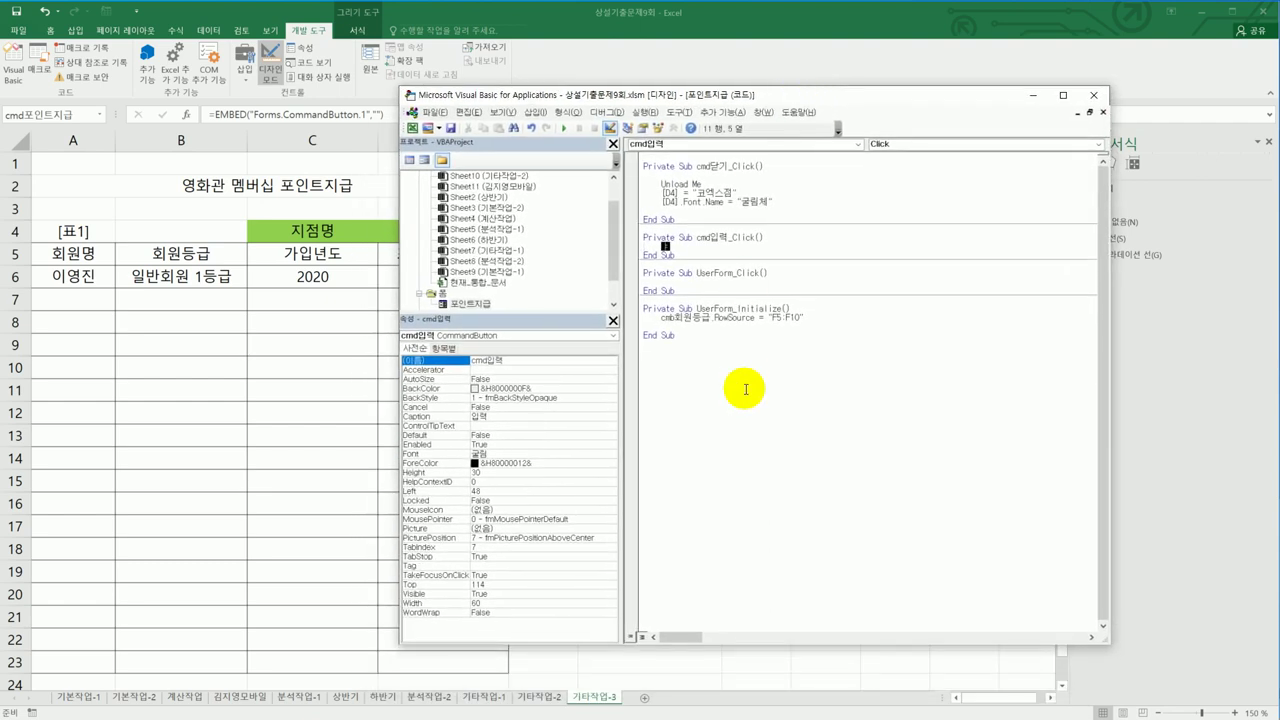
type("i = range(\"")
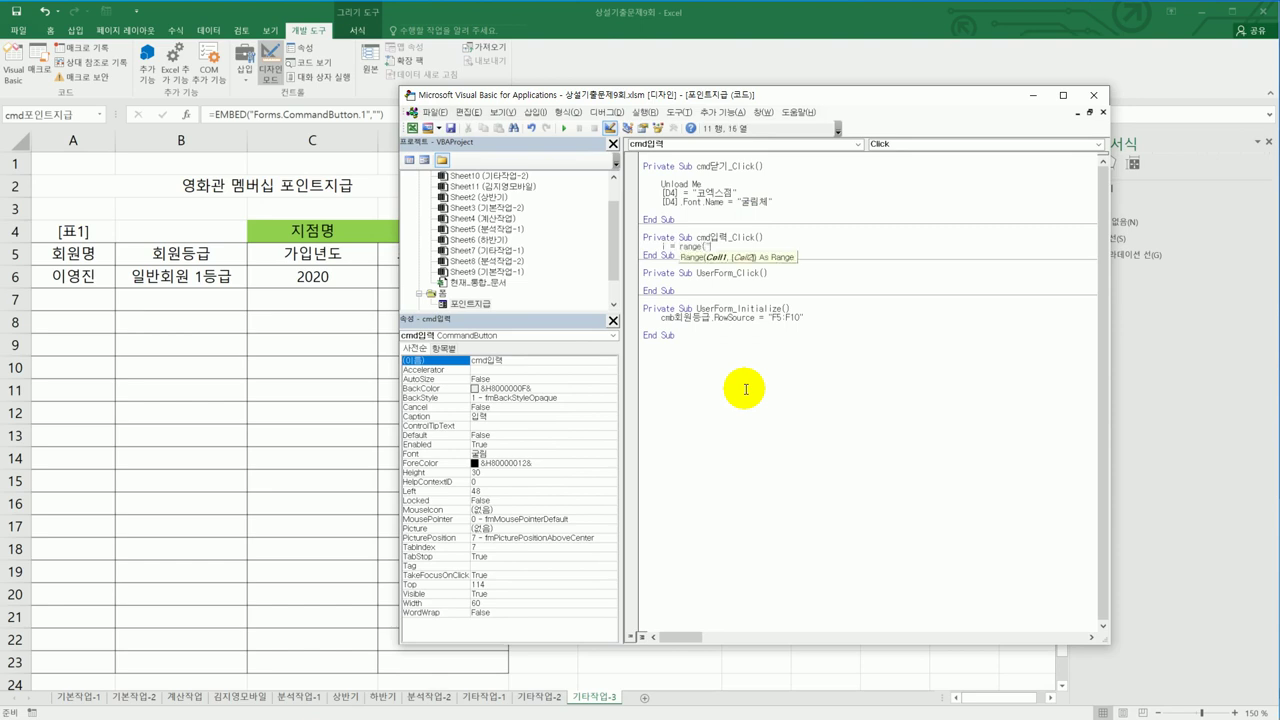
type("A5\").cu")
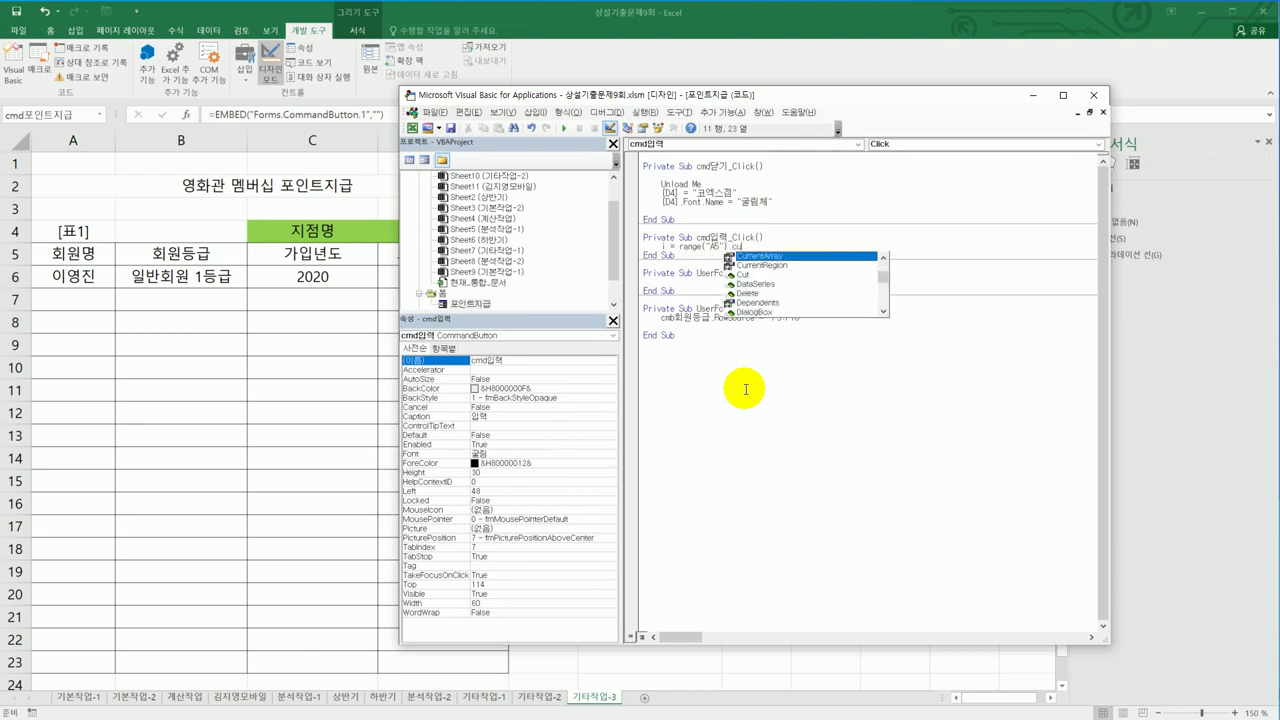
key("Down")
key("Tab")
type(".CurrentRegion.")
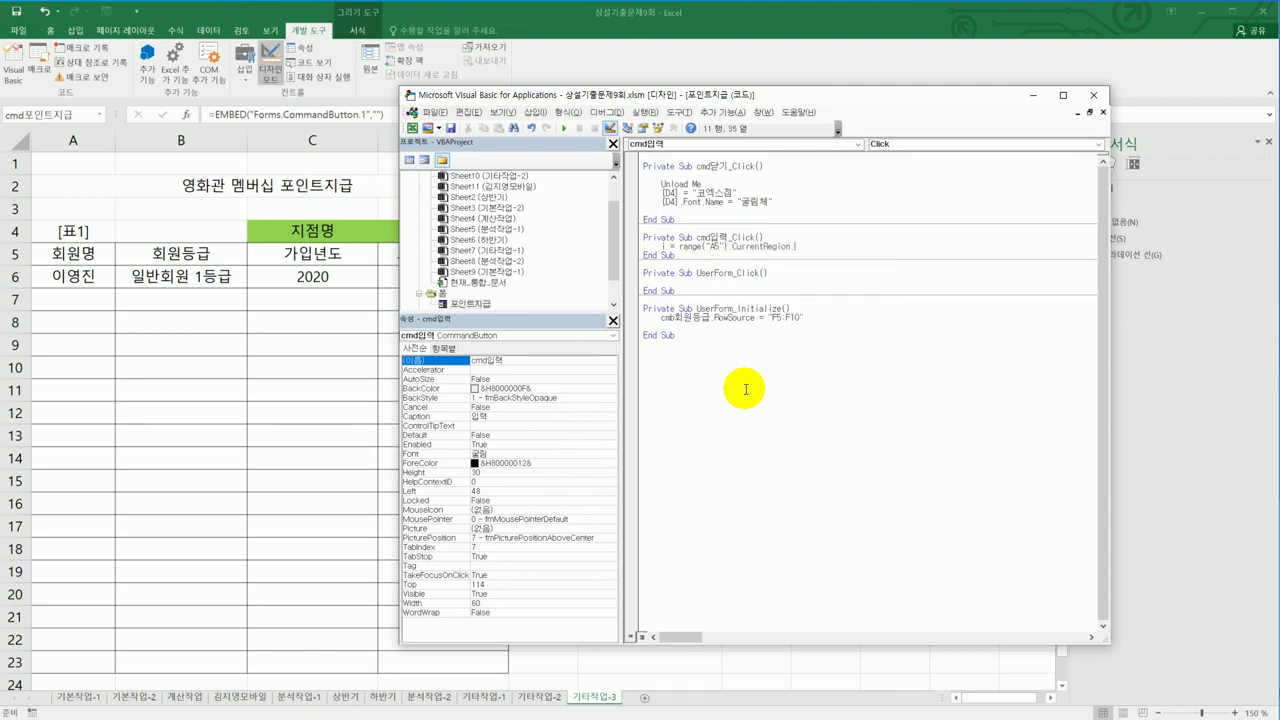
type("Rows.Count + 4")
key("Return")
key("Return")
- Add the lines Cells(i, 1) = txt회원명 and Cells(i, 2) = cmb회원등급 to cmd입력_Click
type("cells(i,1)")
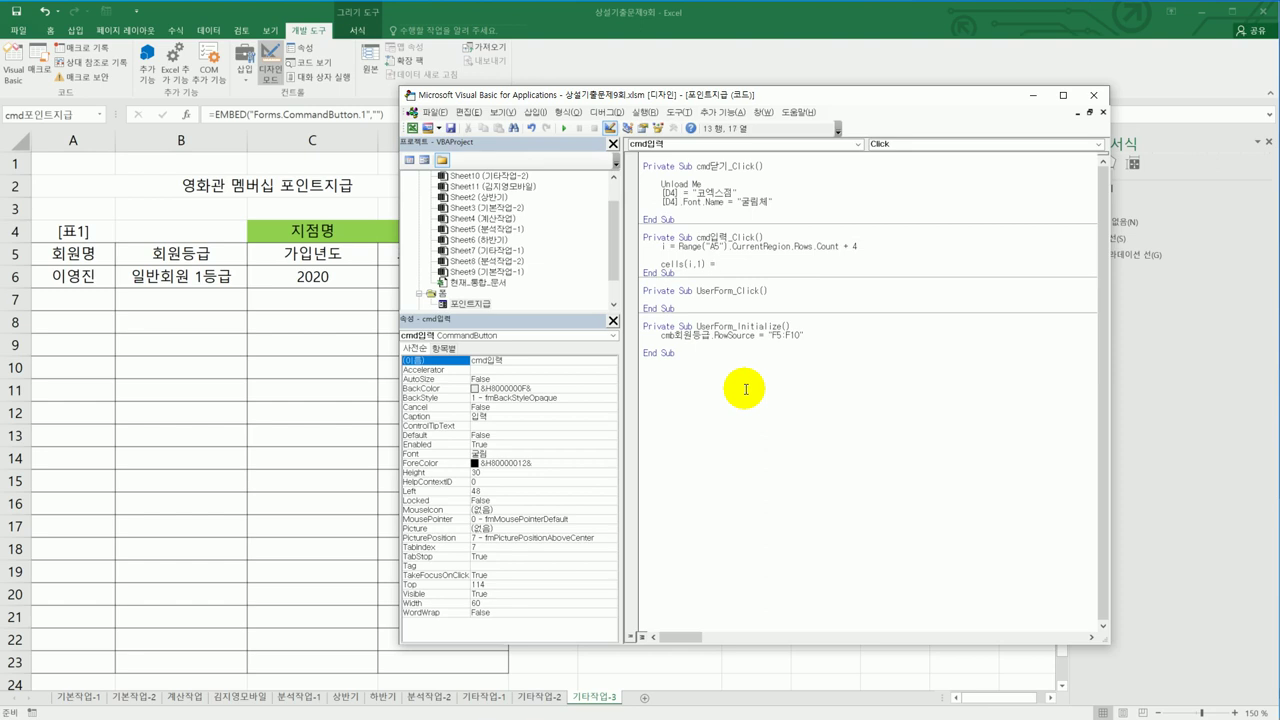
type(" = txt회원명")
key("Return")
type("cells(i,2) ")
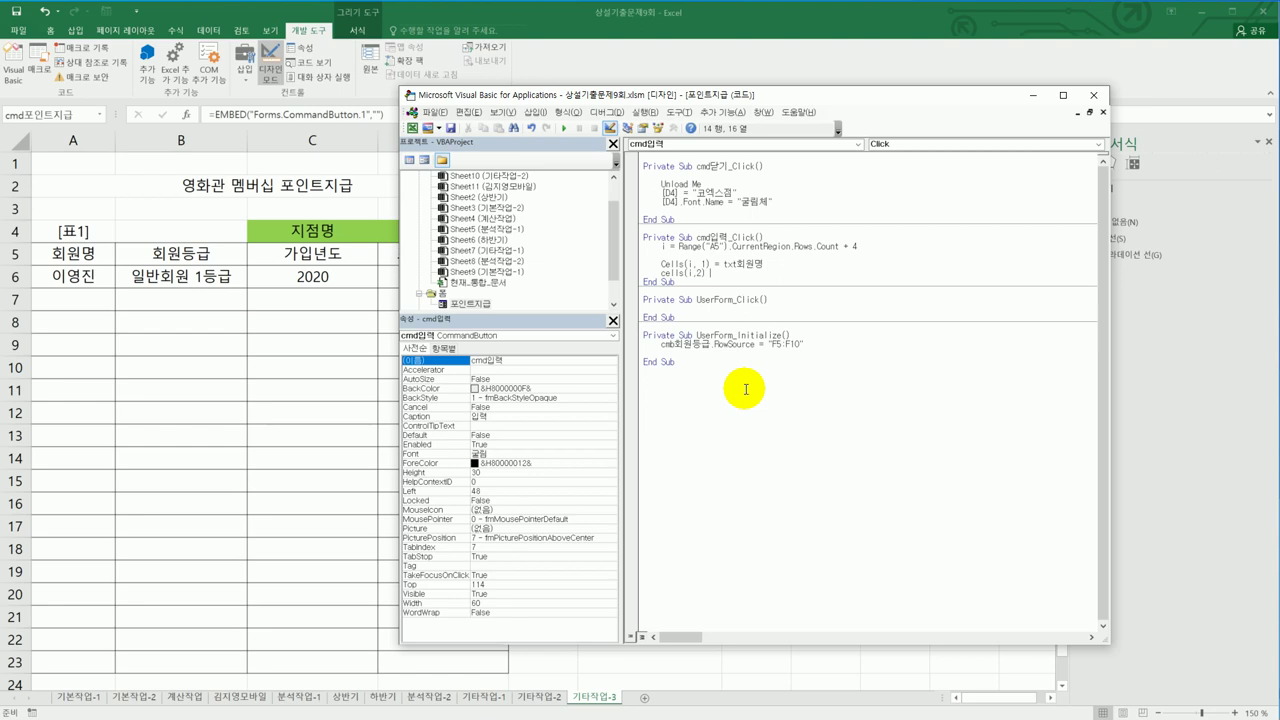
type("=cmb회원등급")
key("Return")
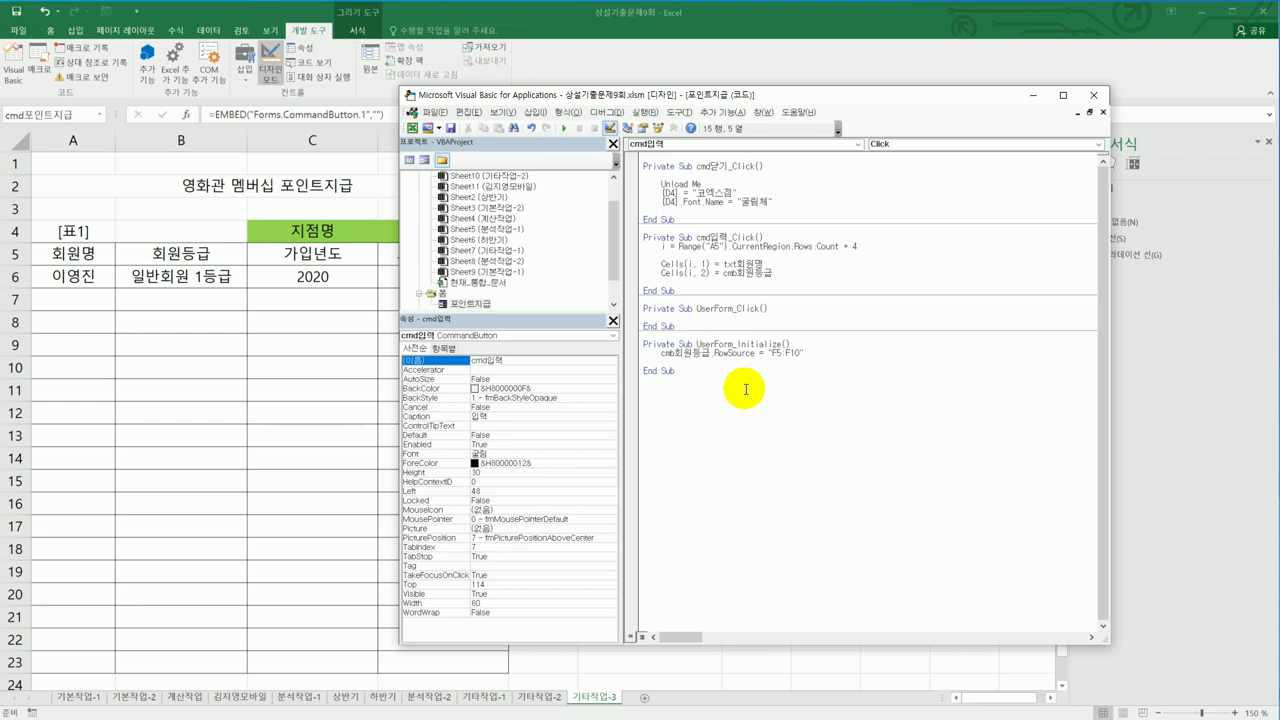
- Add the line Cells(i, 3) = txt가입년도 to cmd입력_Click, followed by a blank line
type("cell")
type("s(i,3)")
type("= ")
type("ㅅ")
type("txt")
type("가입년ㄷ")
type("ㅗ")
key("Return")
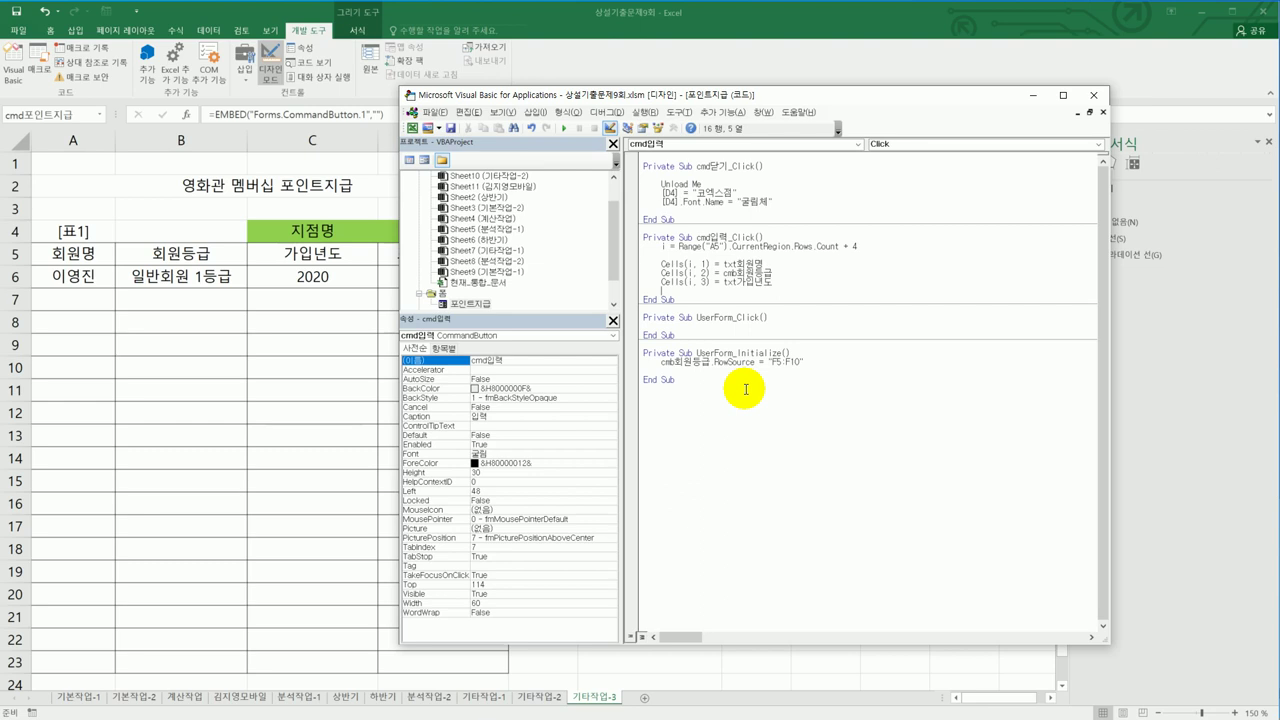
key("Return")
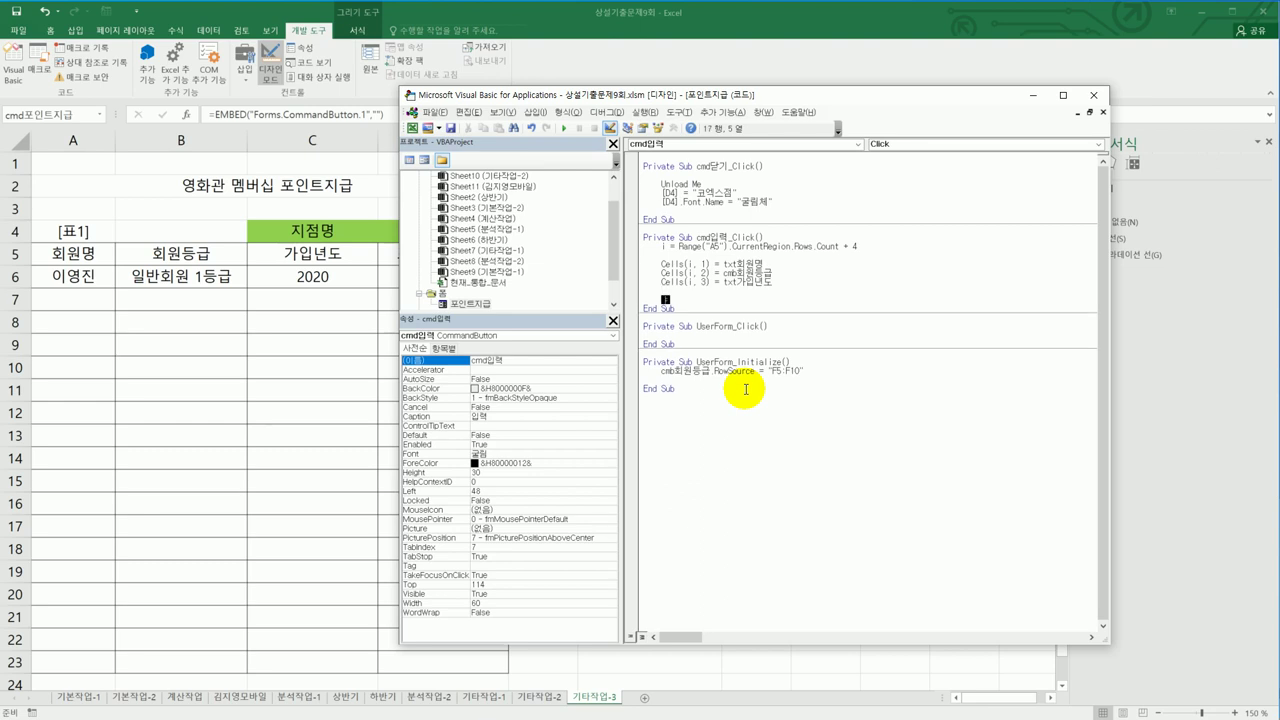
- Start a condition in cmd입력_Click with the line If Right(Cells(i, 2), 3) = "1등급" Then
type("If cells(i,2)")
key("Left")
key("Left")
type("right(")
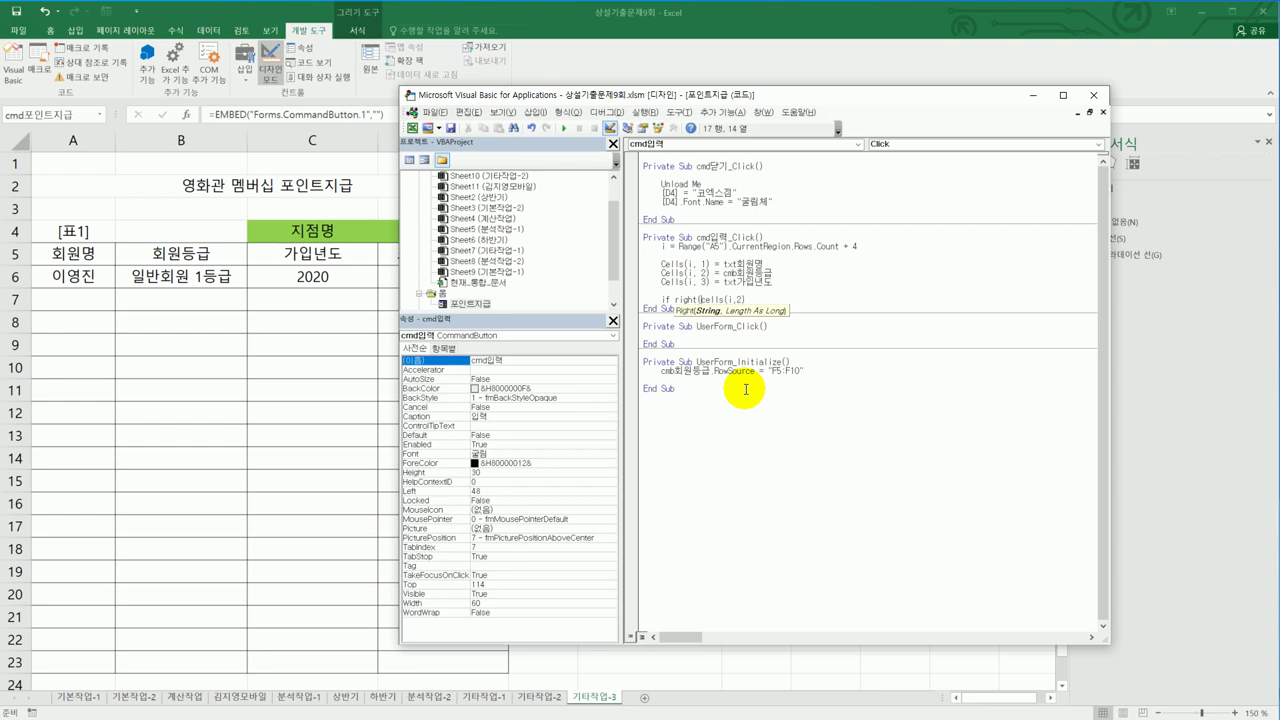
type(",3) = ")
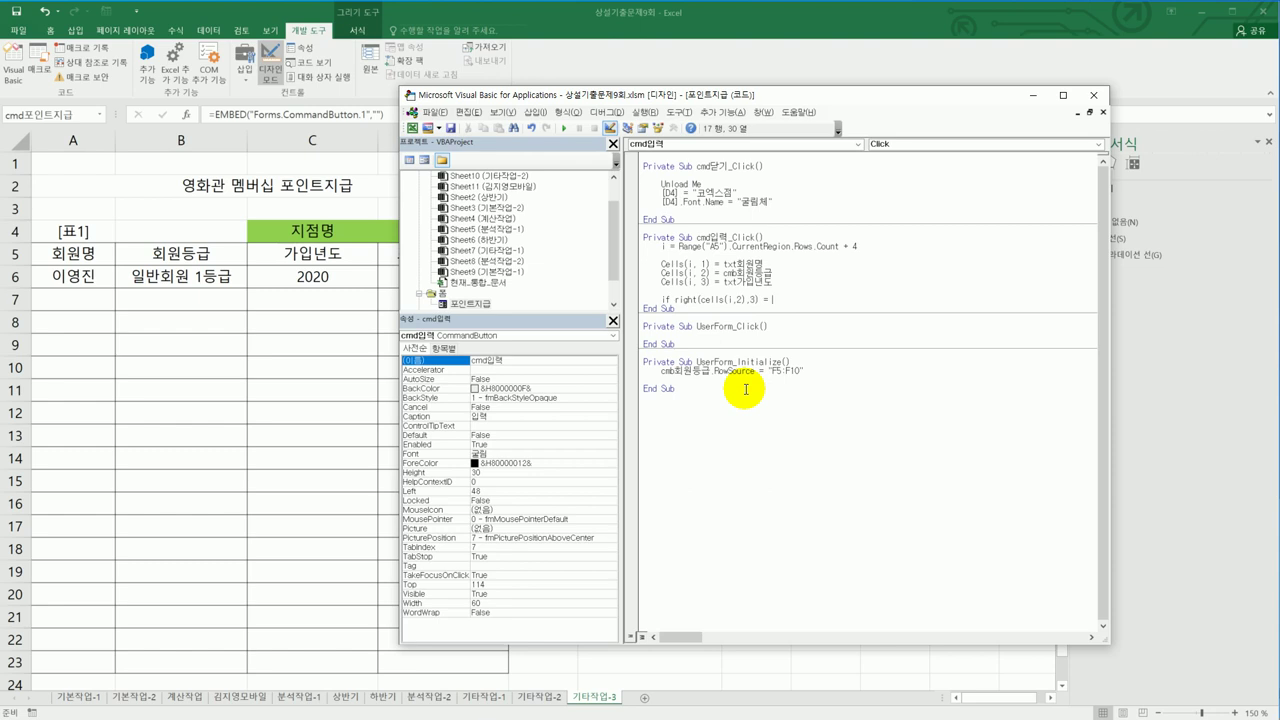
type("\"1등급 \" then")
key("Return")
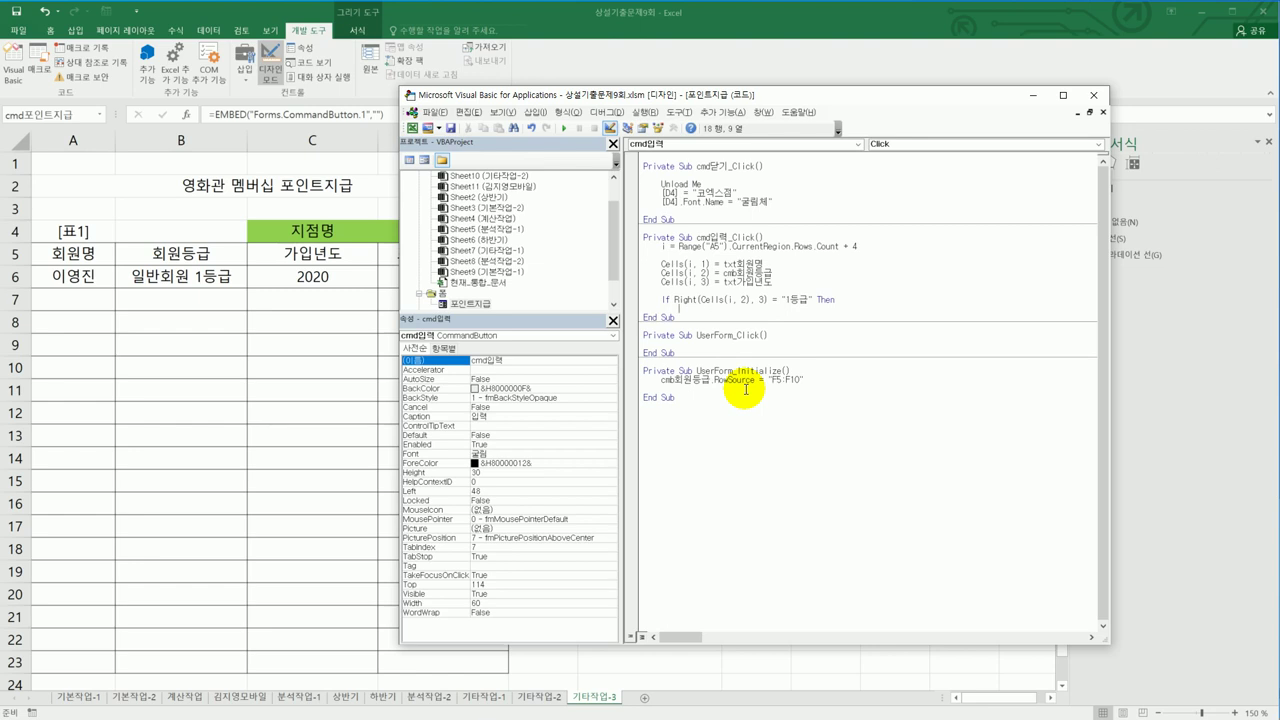
- Inside the If block, add Cells(i, 4) = 50000 and start an Else branch
type("cells(i,4) = 50000")
key("Return")
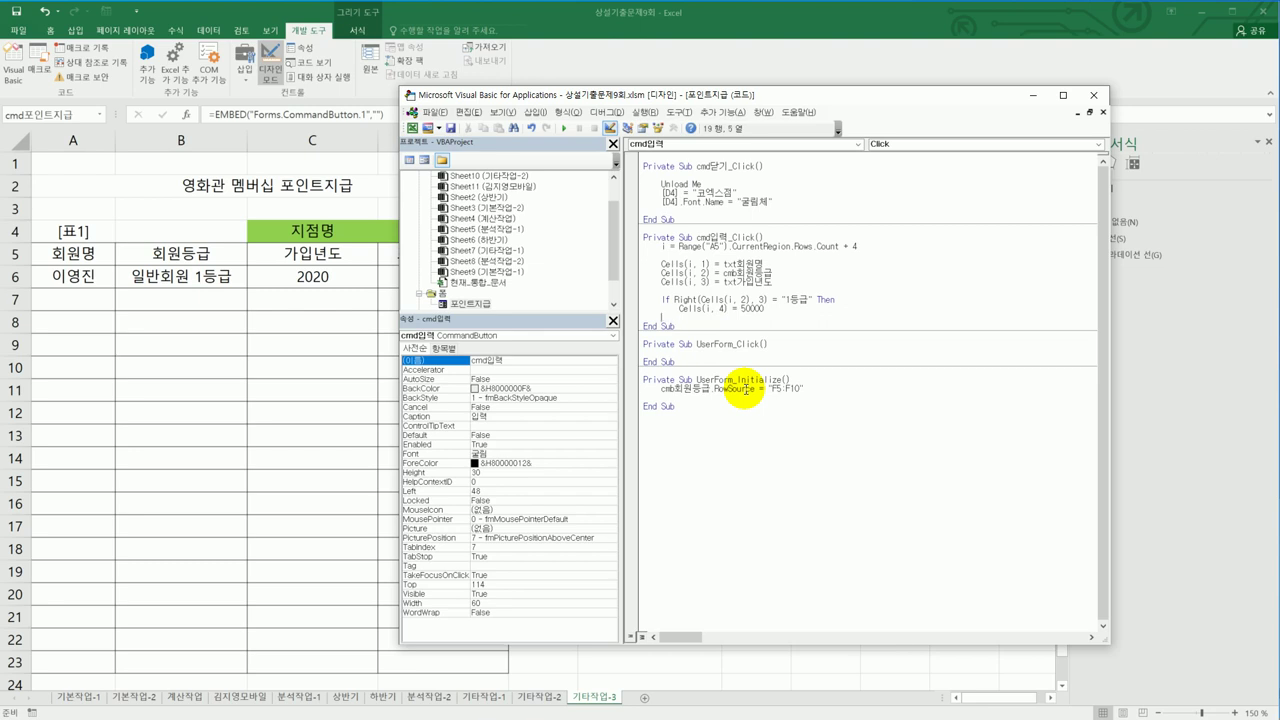
type("else")
key("Return")
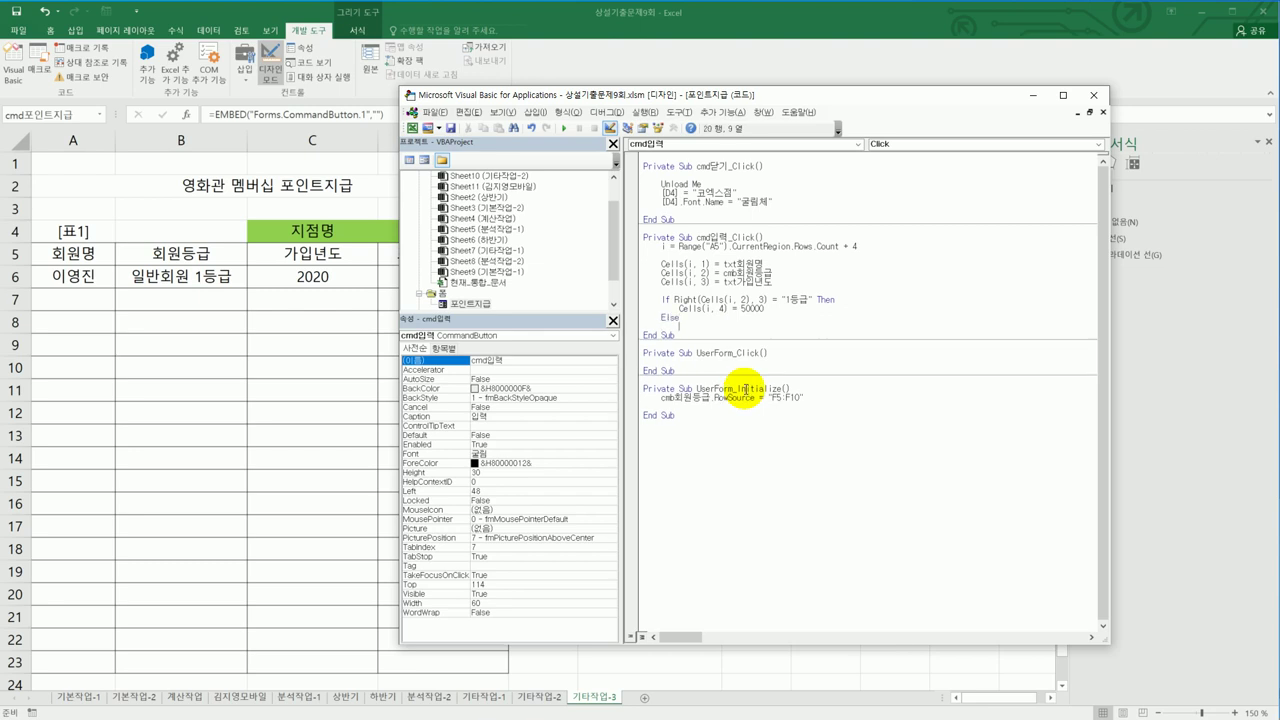
- Copy the Cells(i, 4) line into the Else branch with the value 20000 and close the block with End If
key("Up")
key("shift+End")
key("ctrl+c")
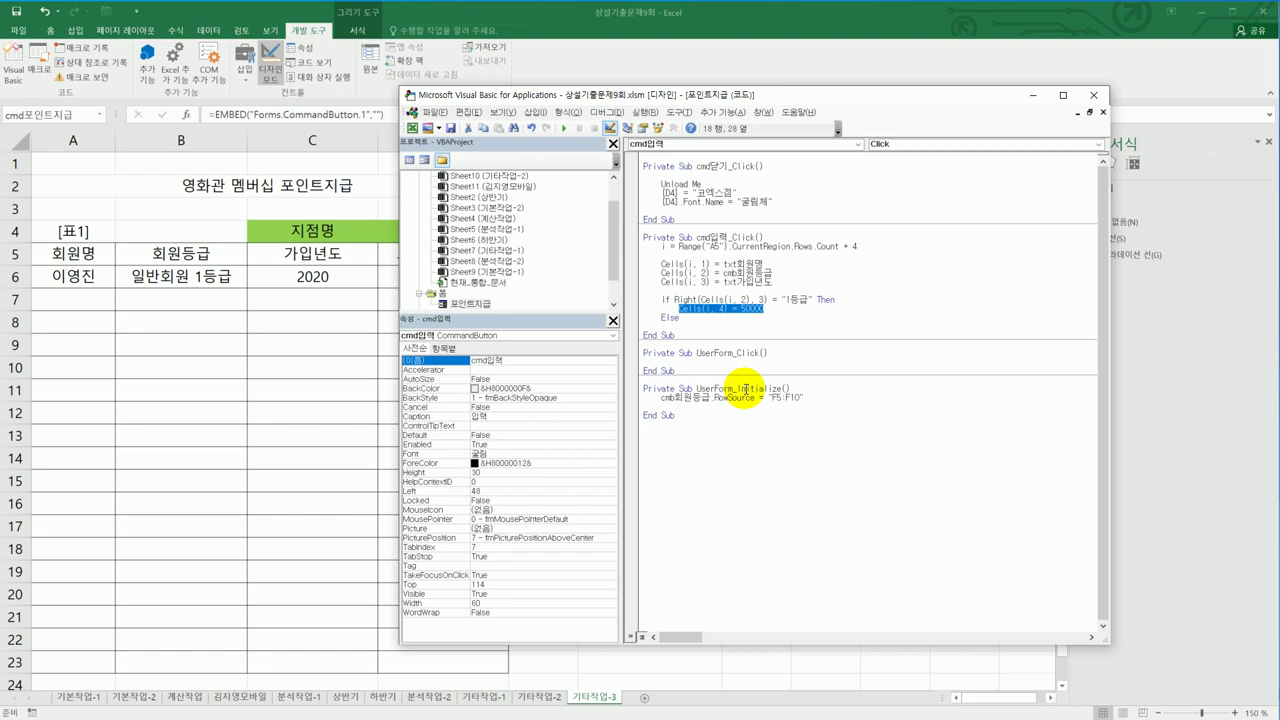
key("Down")
key("Down")
key("ctrl+v")
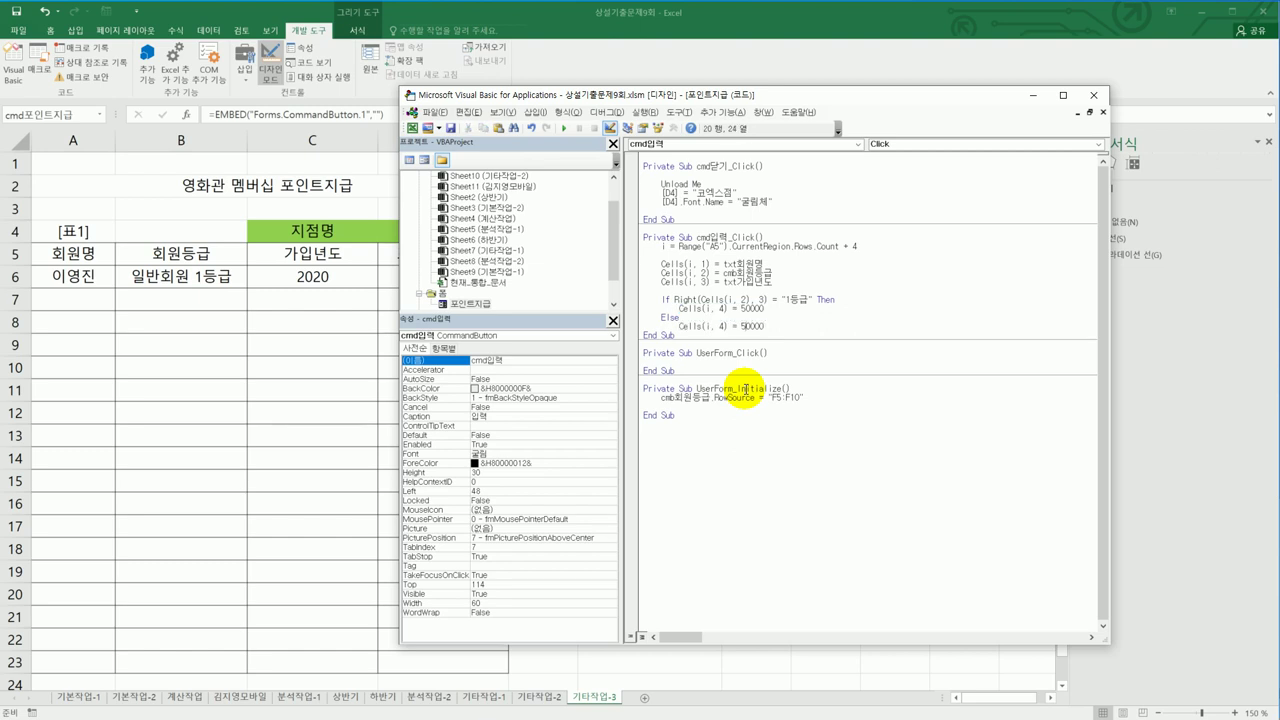
key("Delete")
type("2")
key("Return")
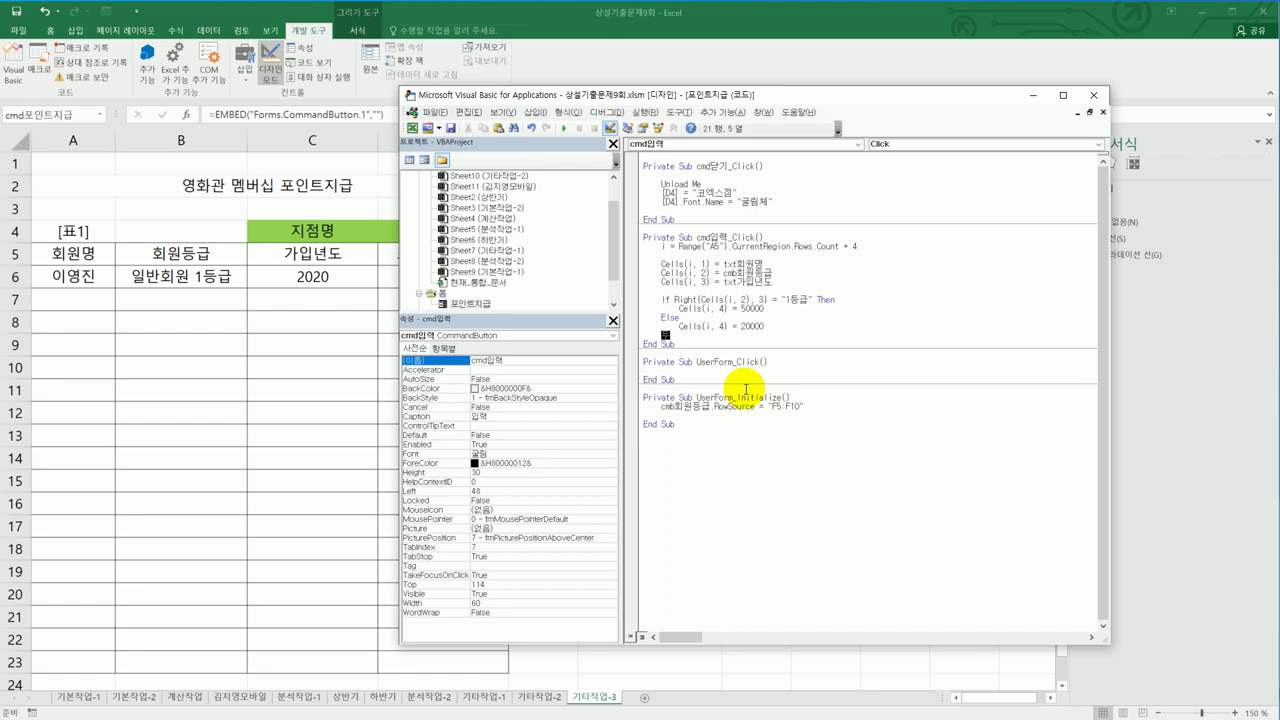
type("end if")
key("Return")
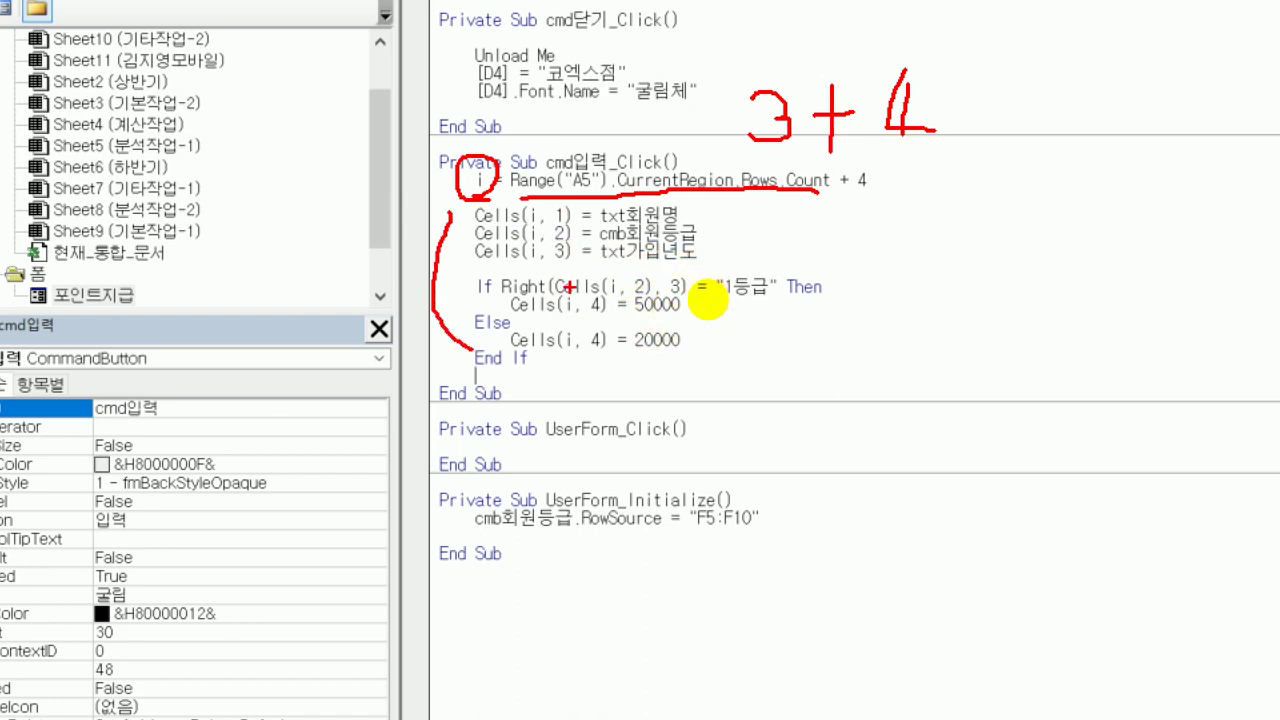
mouse_move(717, 208)
left_mouse_down()
mouse_move(737, 232)
mouse_move(726, 258)
left_mouse_up()
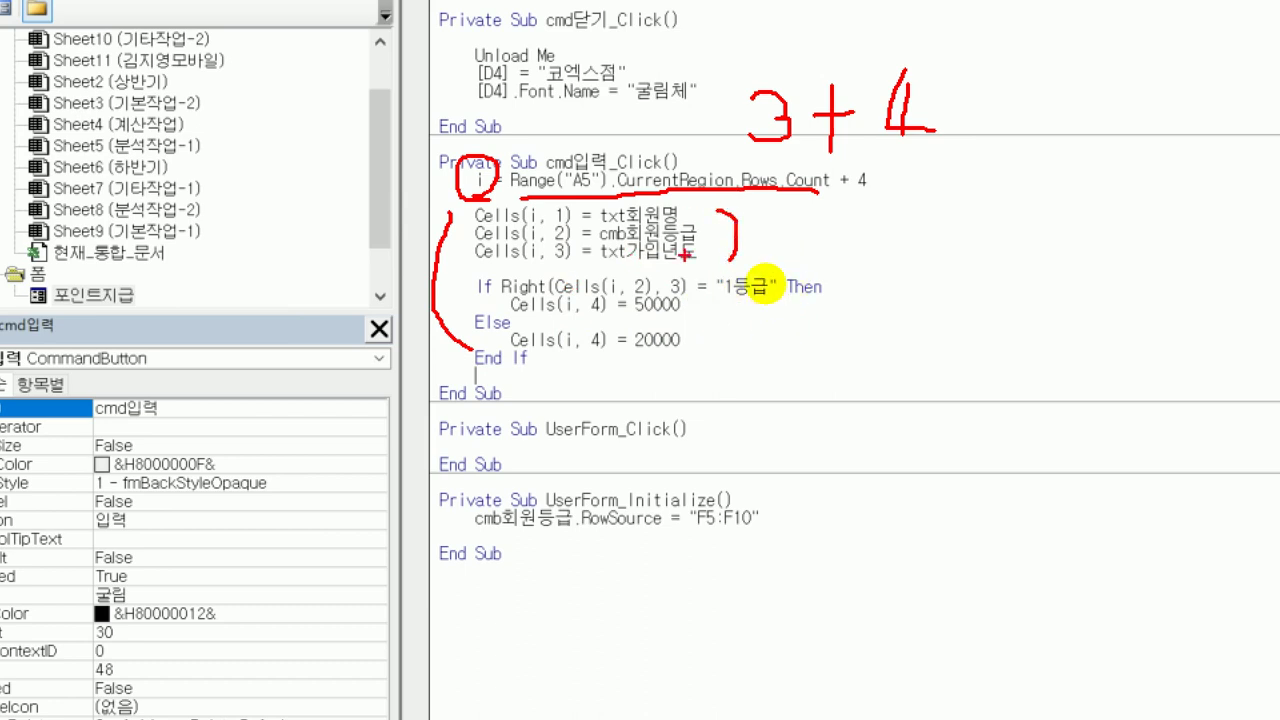
left_click_drag(705, 238, 600, 238)
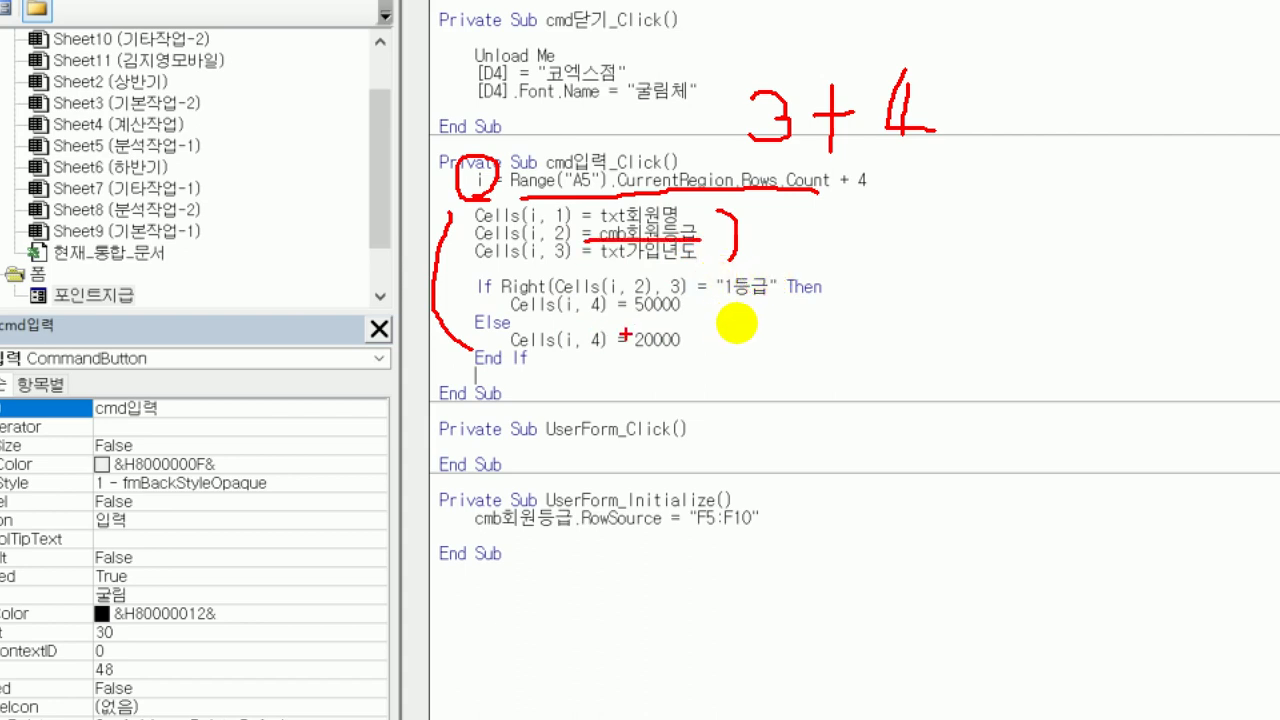
mouse_move(667, 288)
left_mouse_down()
mouse_move(688, 323)
mouse_move(742, 308)
left_mouse_up()
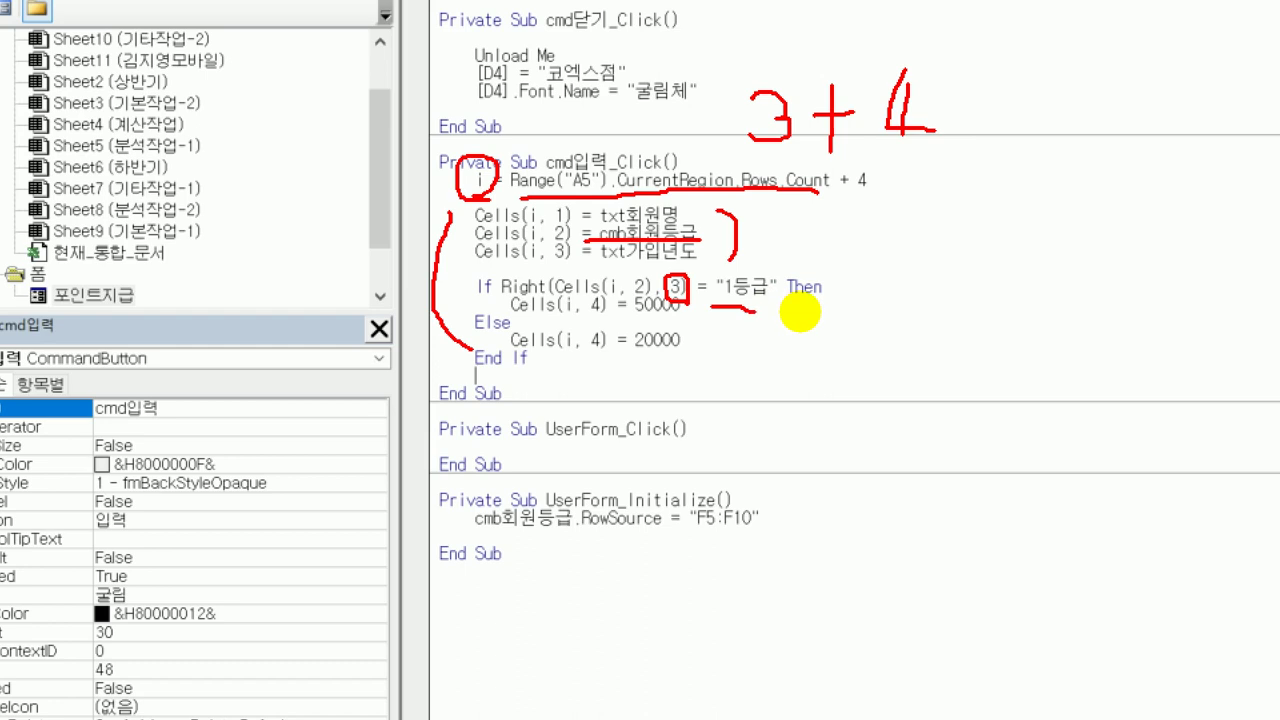
left_click_drag(612, 311, 700, 312)
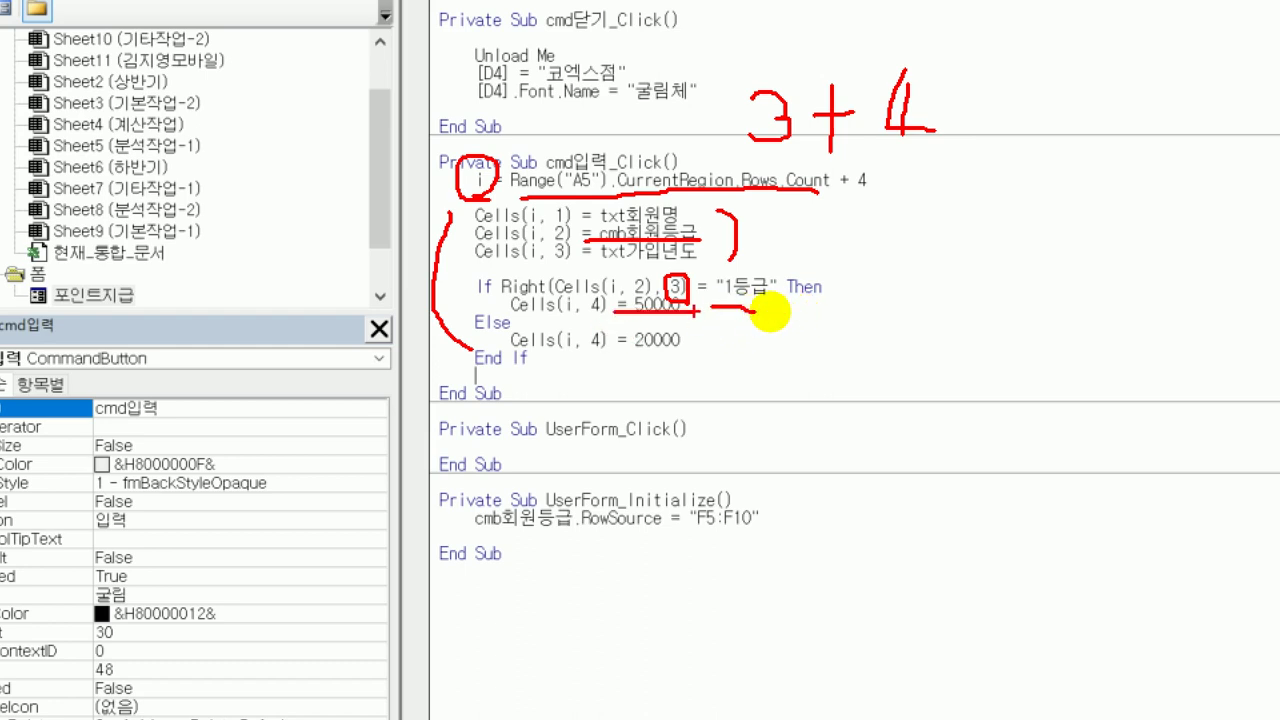
mouse_move(615, 351)
left_mouse_down()
mouse_move(702, 351)
mouse_move(620, 378)
left_mouse_up()
left_click_drag(613, 371, 627, 371)
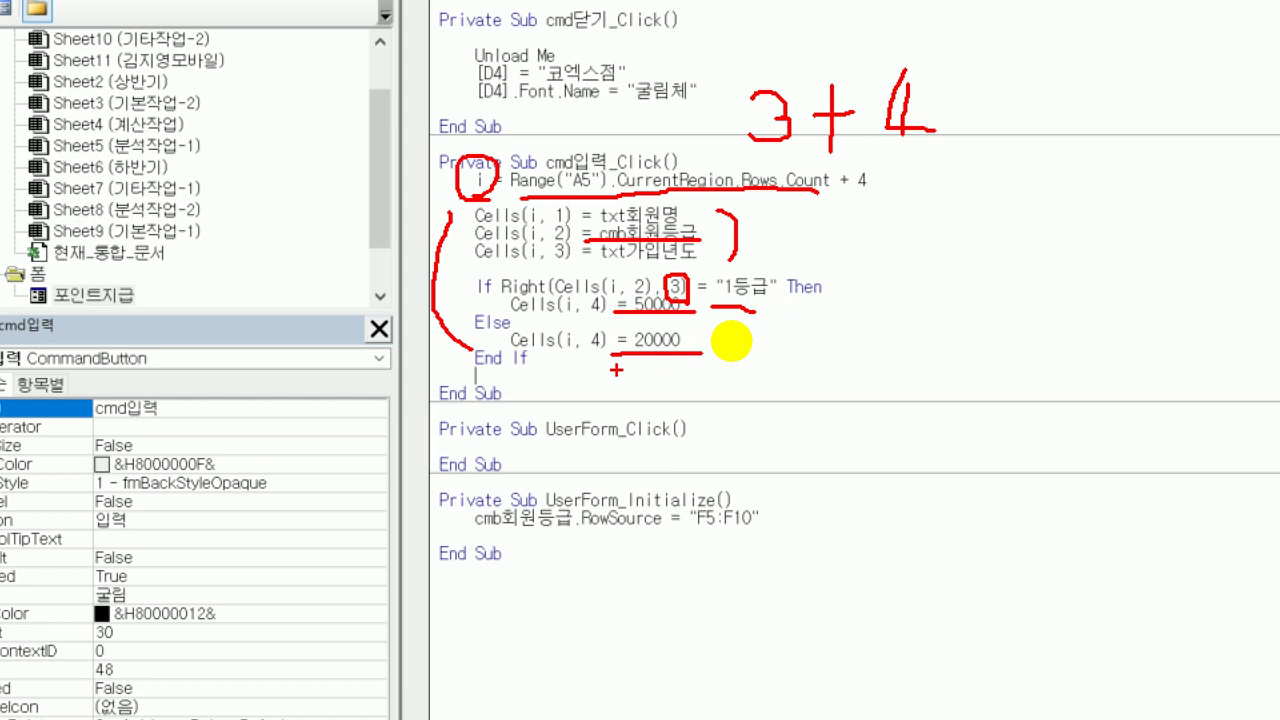
key("Escape")
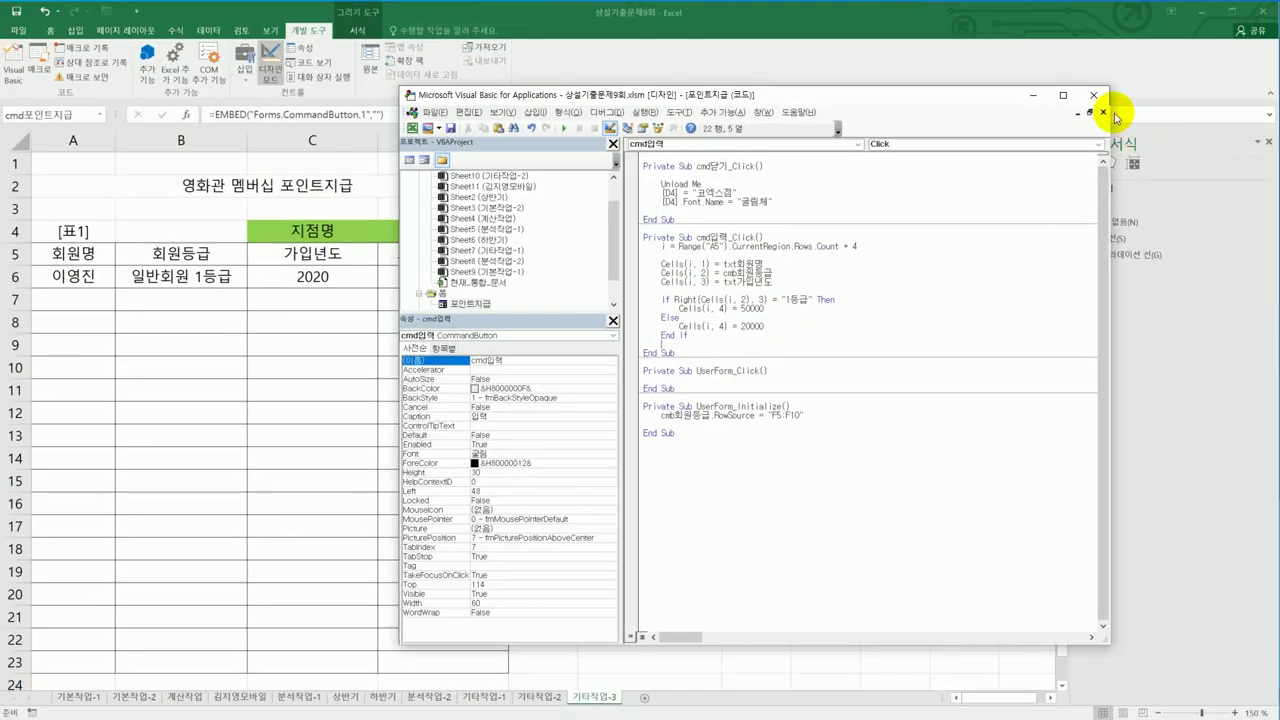
- Return from the code editor to the worksheet, turn off design mode and open the 포인트지급 form
left_click(1097, 96)
left_click(268, 60)
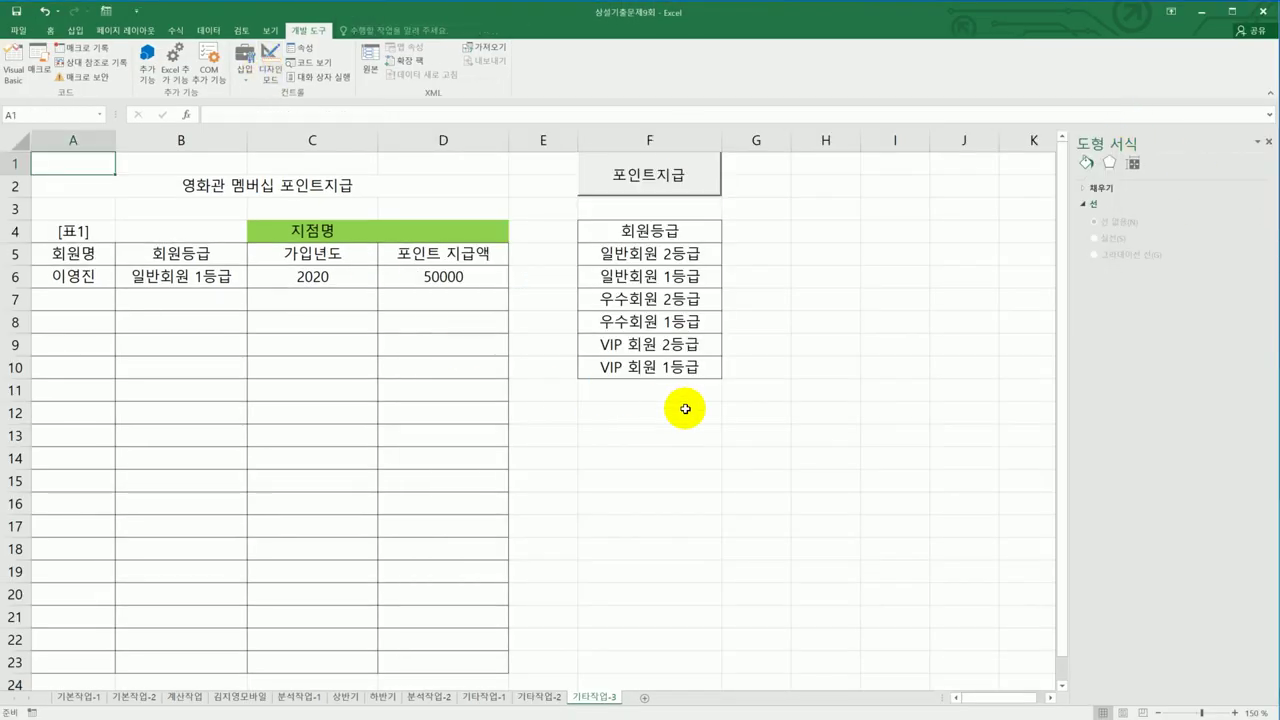
left_click(666, 412)
left_click(665, 198)
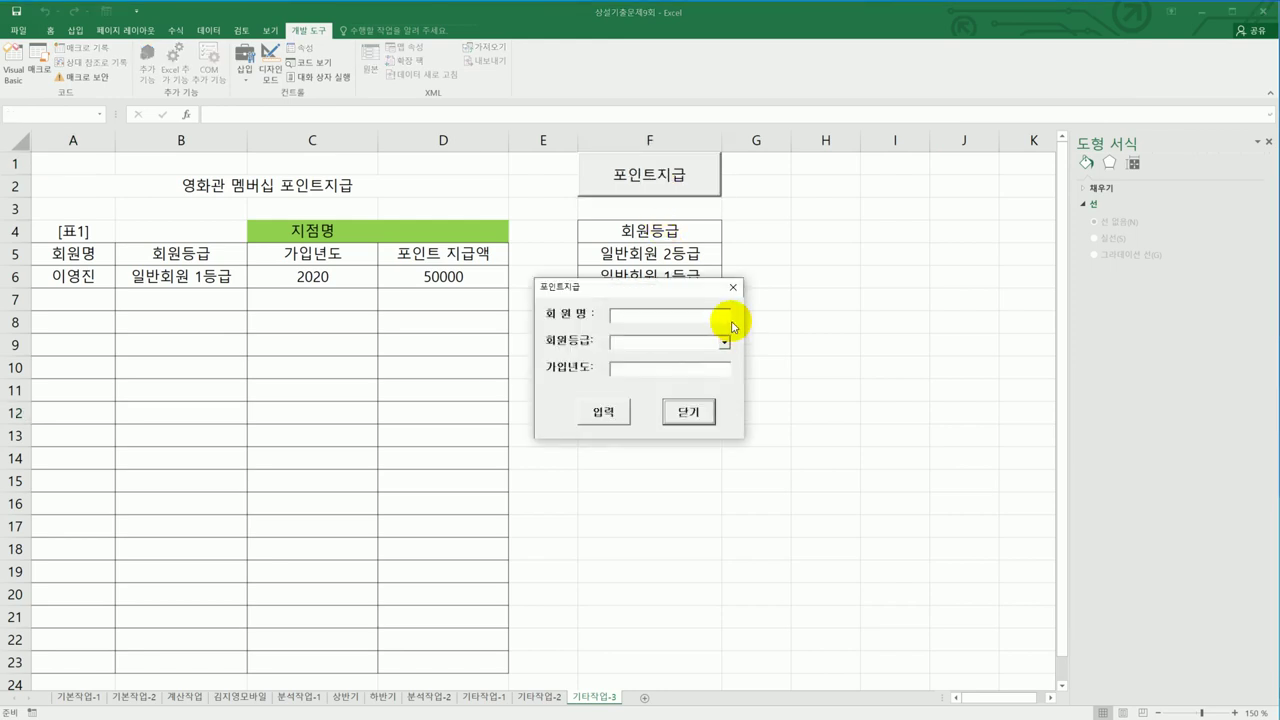
- Fill in the form with the member's name, 회원등급 일반회원 1등급 and 가입년도 2021, and submit the record to the table
left_click(702, 318)
type("ghi")
type("홍길도")
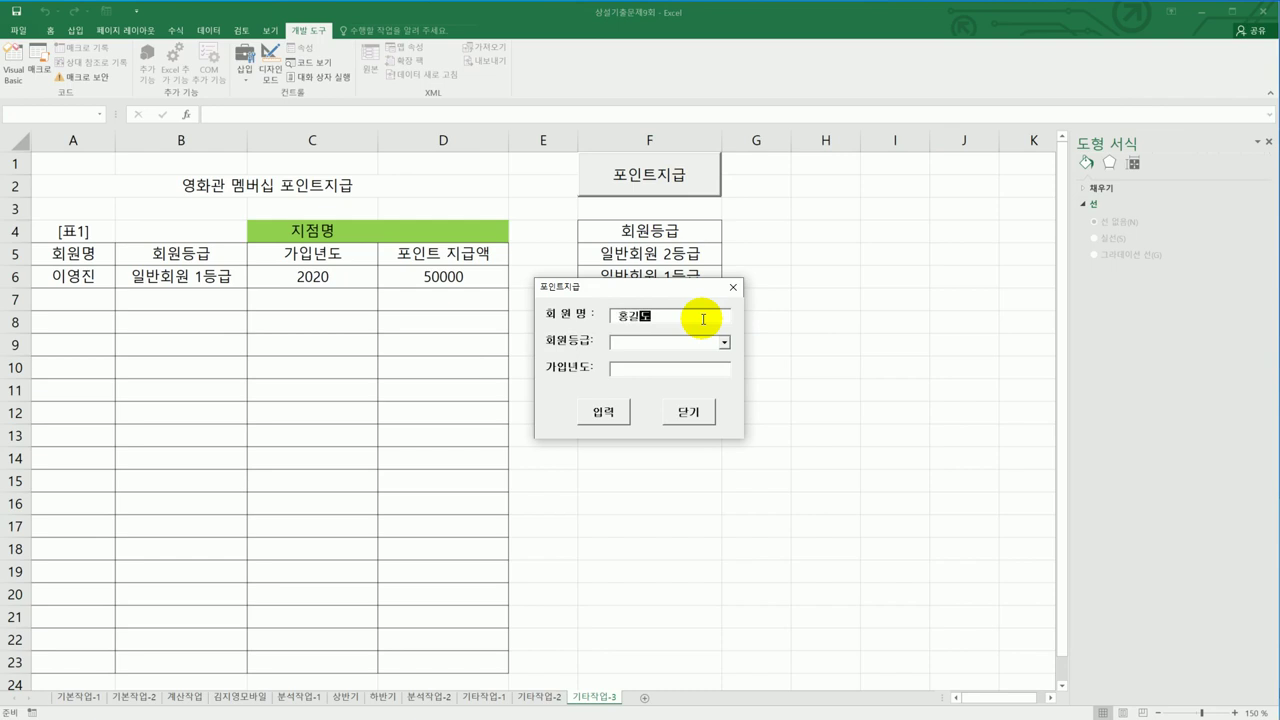
left_click(724, 342)
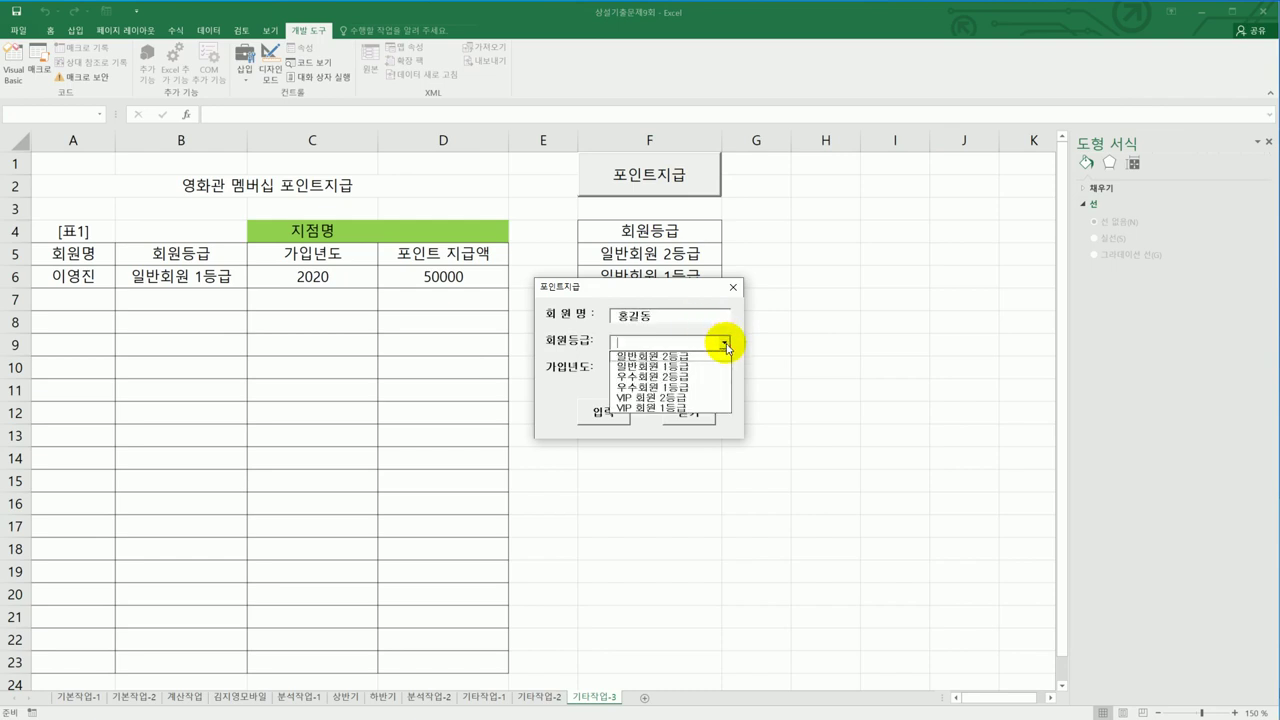
left_click(716, 367)
left_click(665, 371)
type("2021")
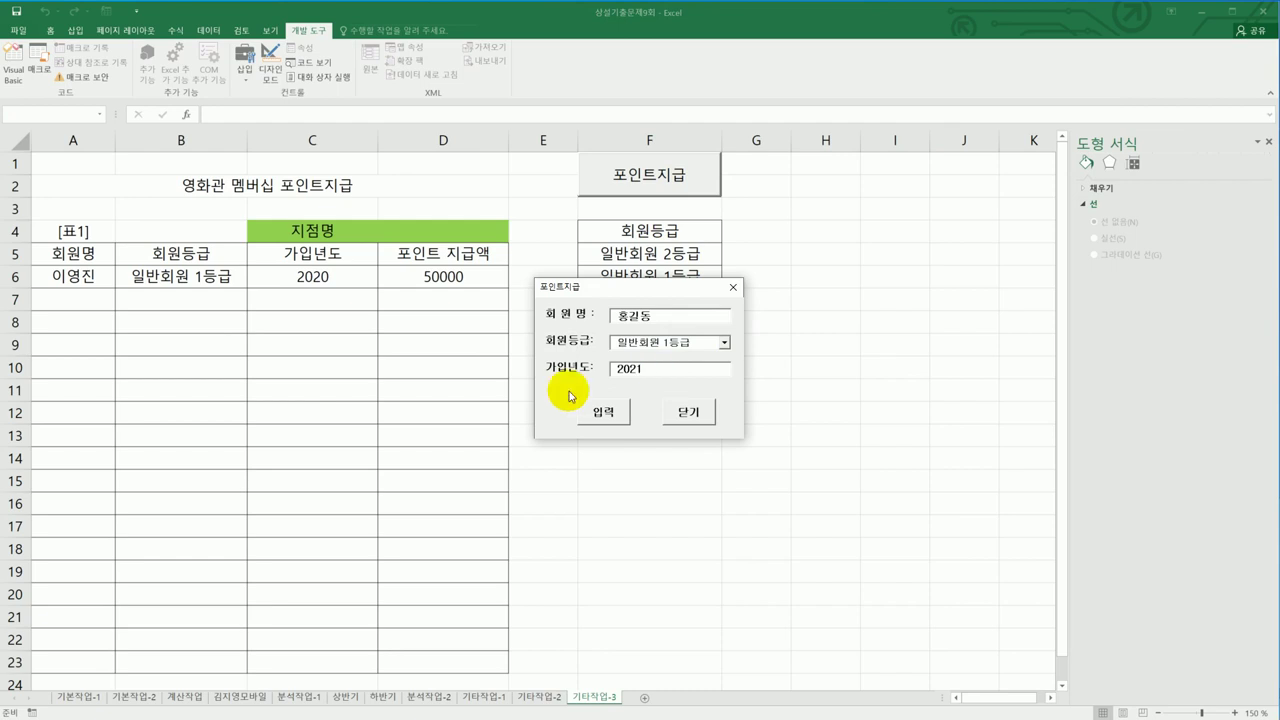
left_click(604, 412)
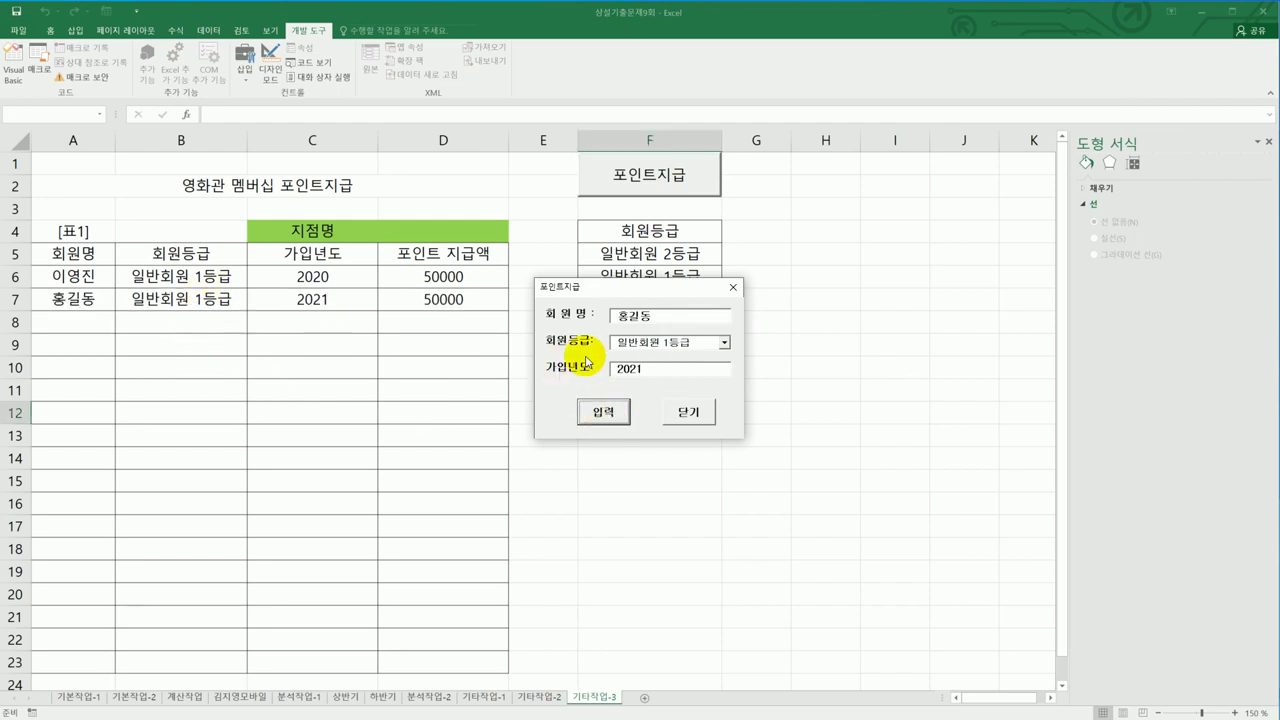
- Change the form's 회원등급 to VIP 회원 2등급 and submit a second record for the same member
left_click(725, 343)
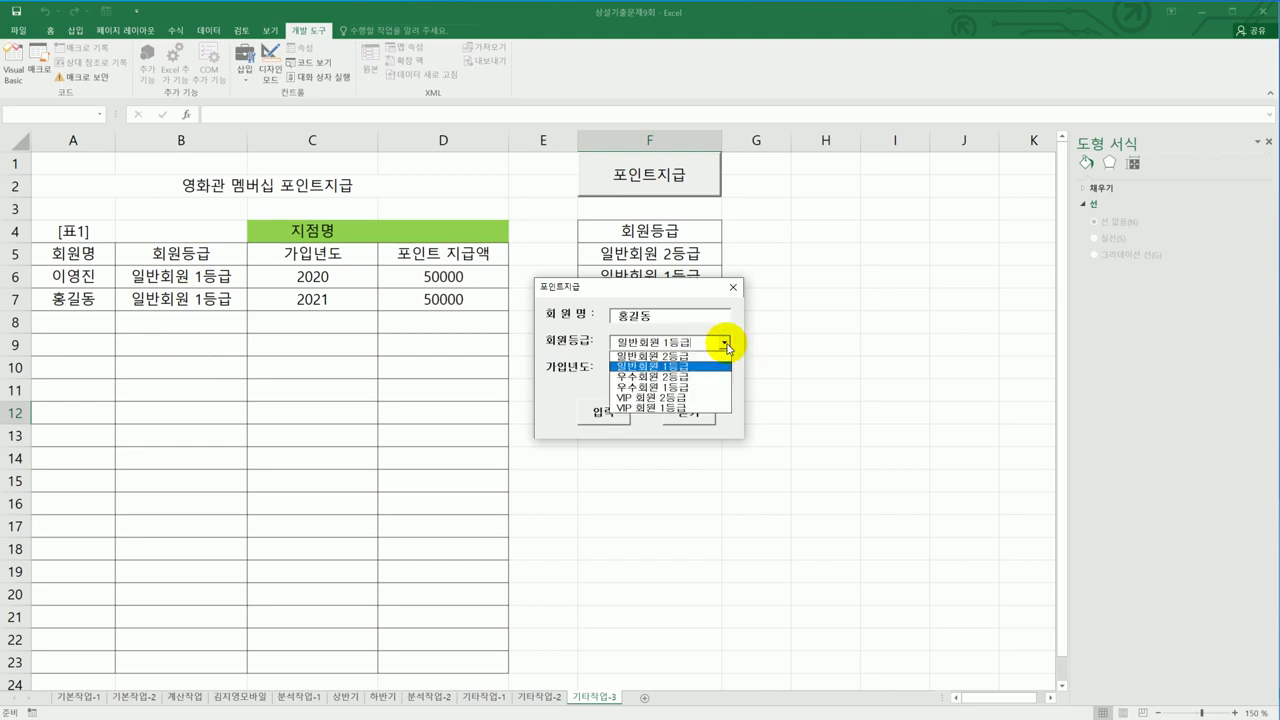
left_click(706, 400)
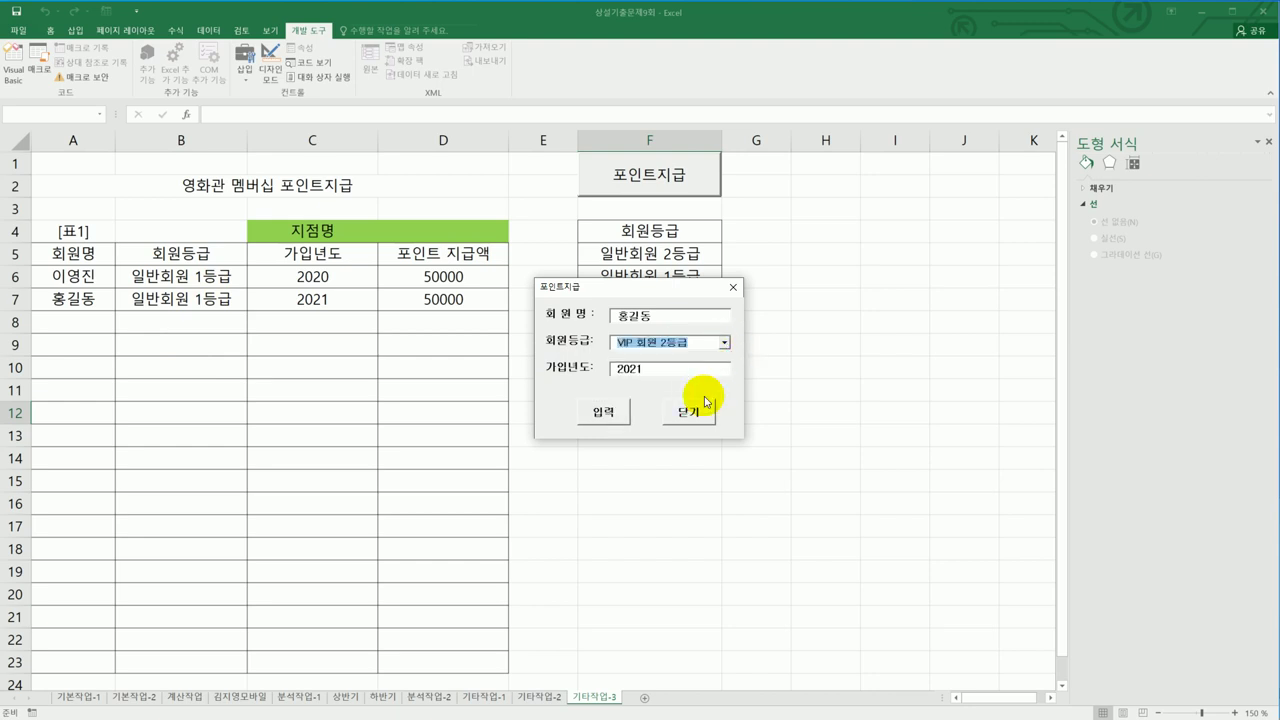
left_click(603, 411)
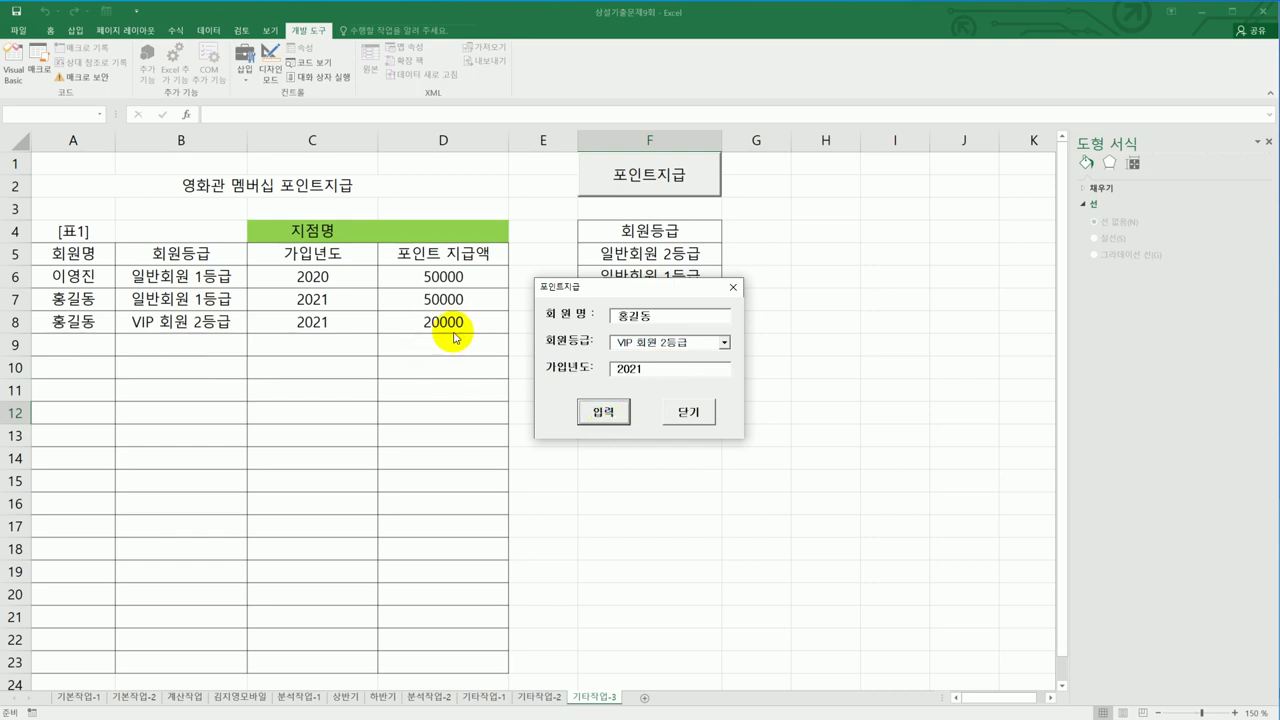
- Close the 포인트지급 form with its 닫기 command and check the font applied to cell D4
left_click(684, 416)
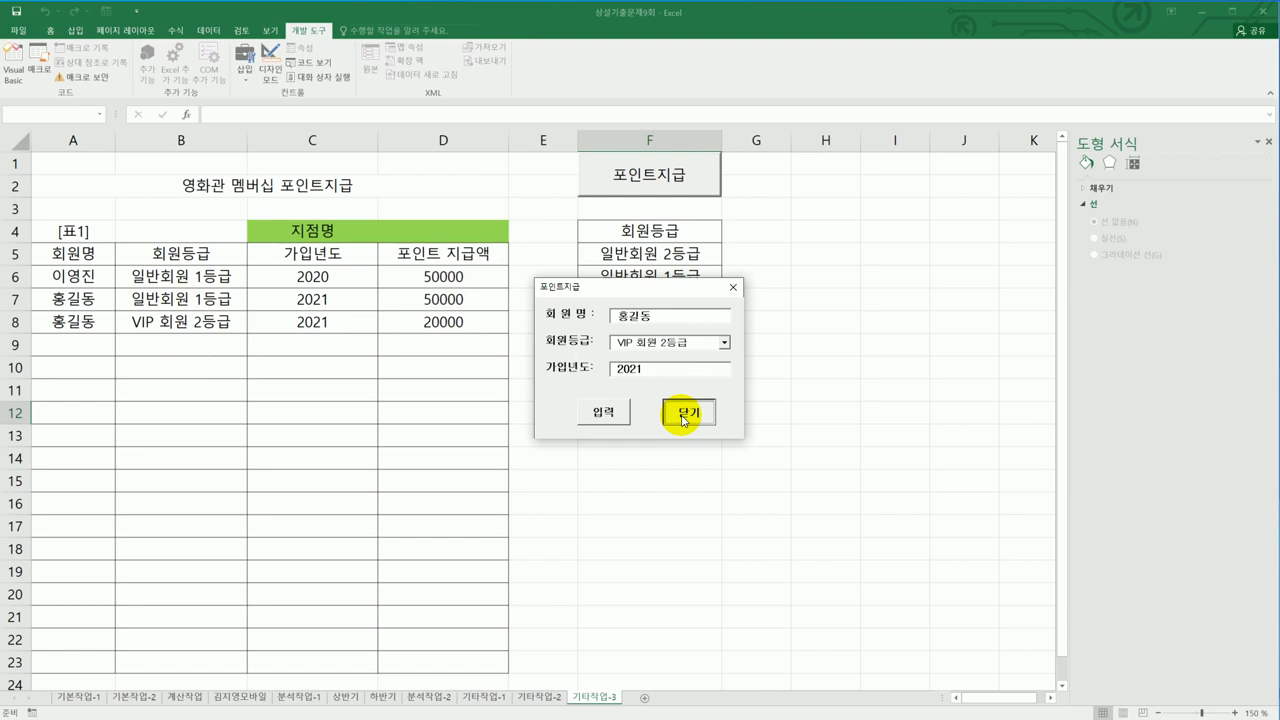
left_click(684, 416)
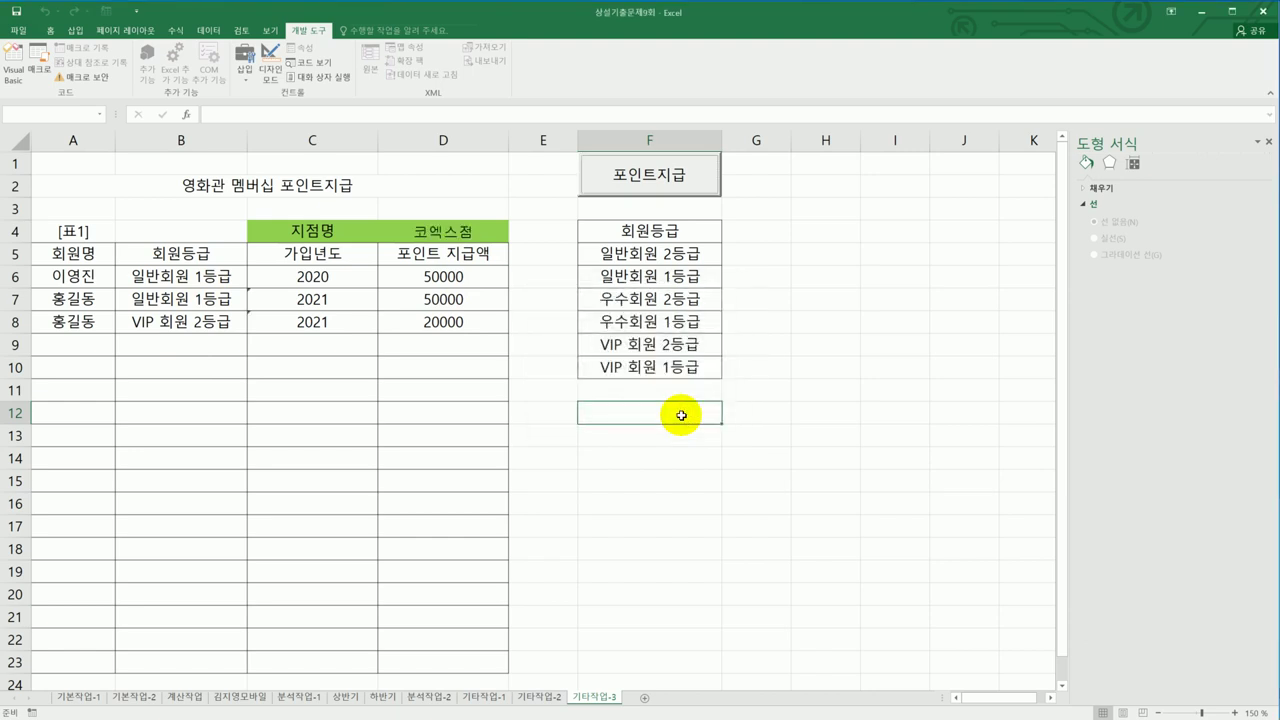
left_click(497, 233)
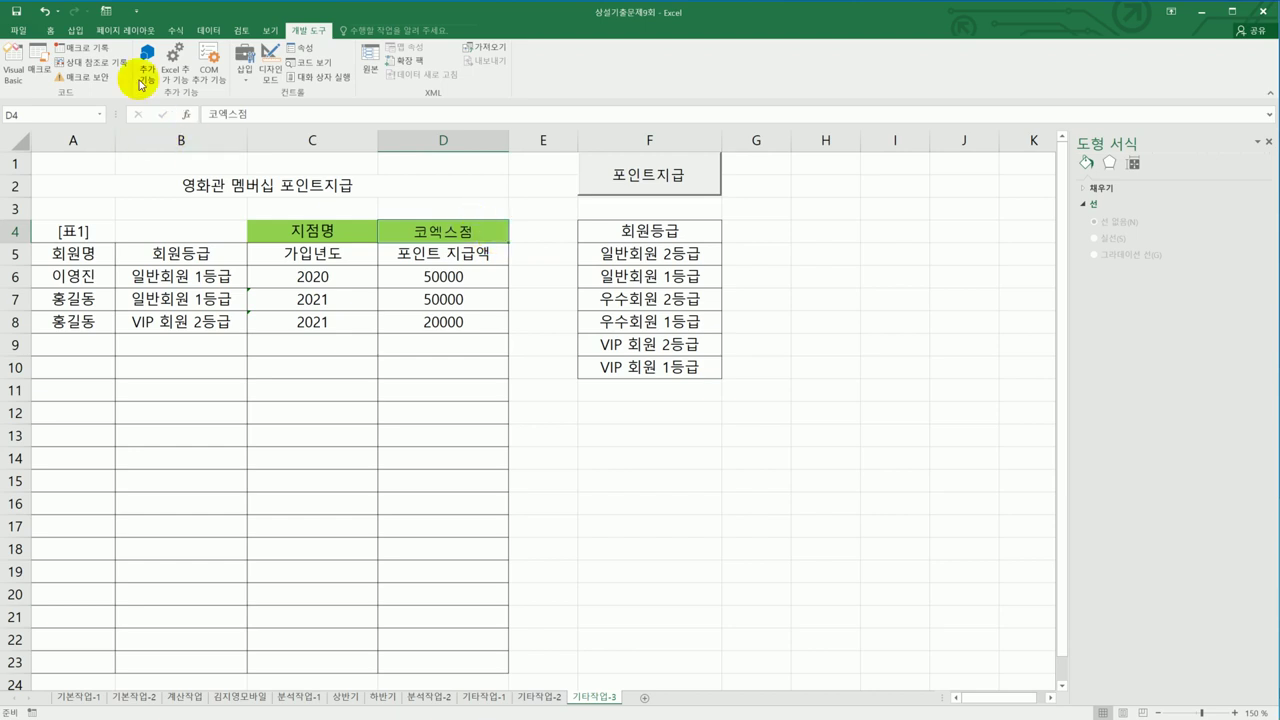
left_click(50, 30)
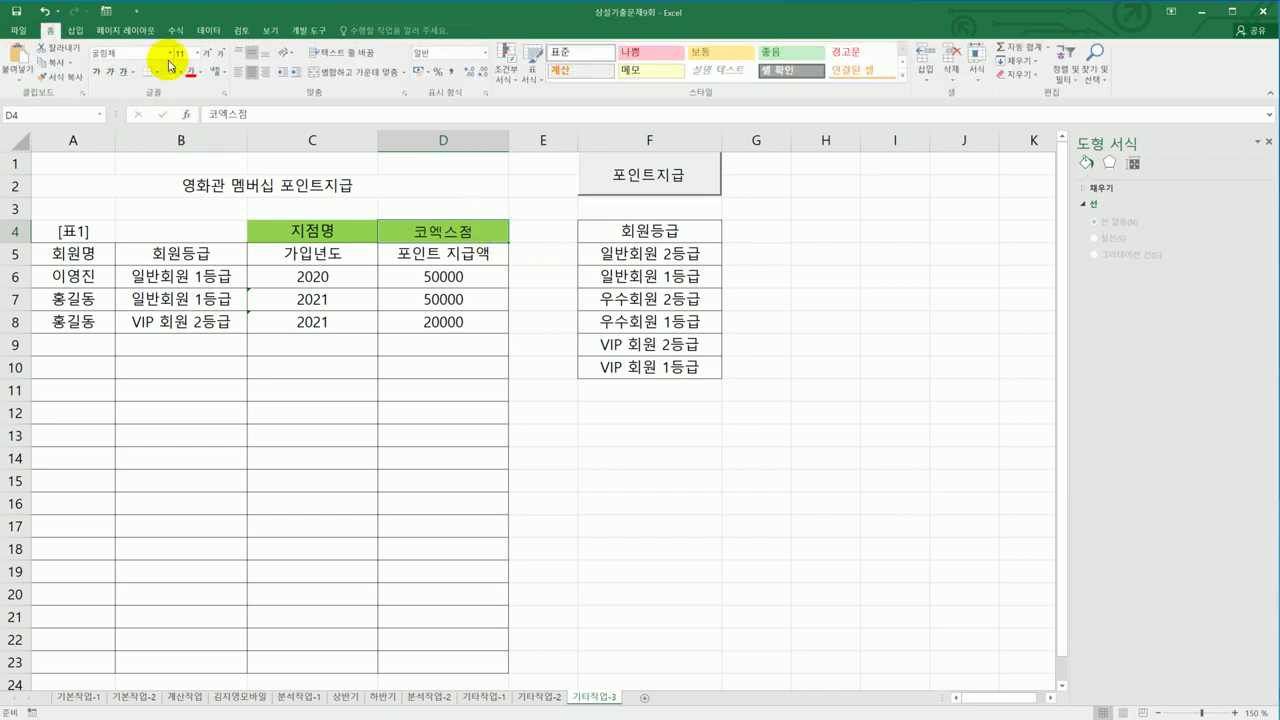